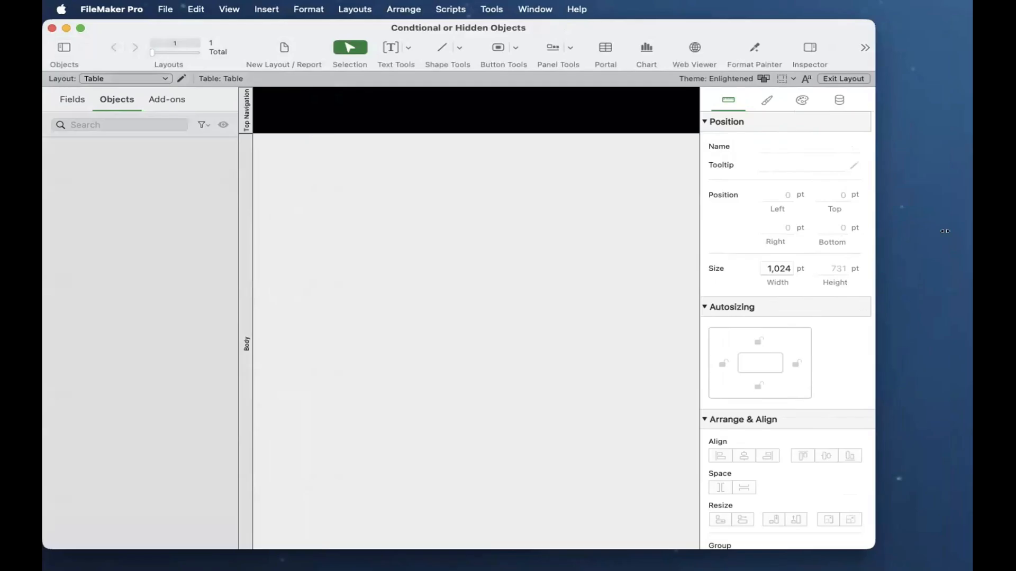
Widen the layout window and add a body text object reading "Hello, my name is" followed by the presenter's first name.
drag(944, 230, 952, 232)
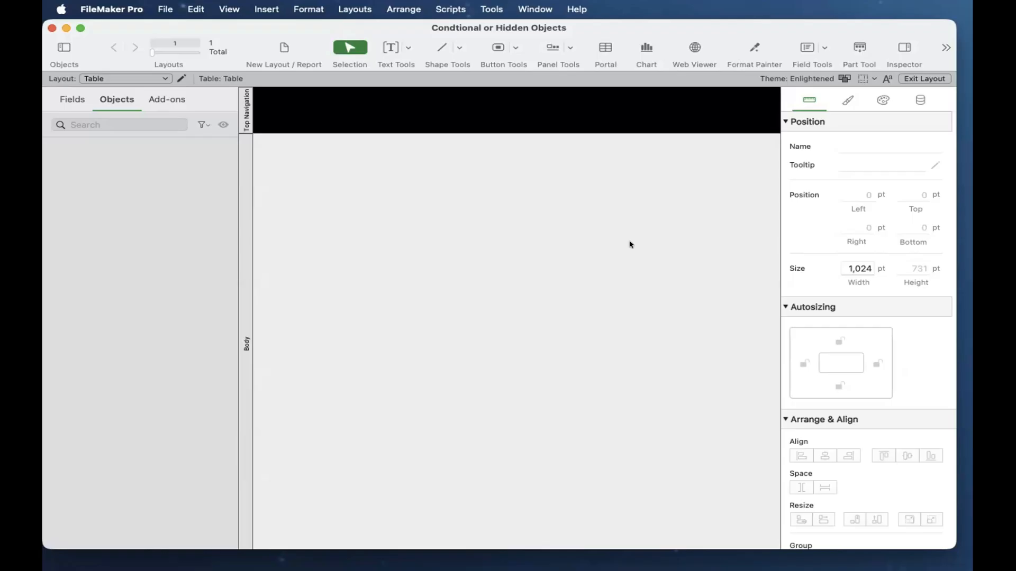
scroll(584, 406, down, 2)
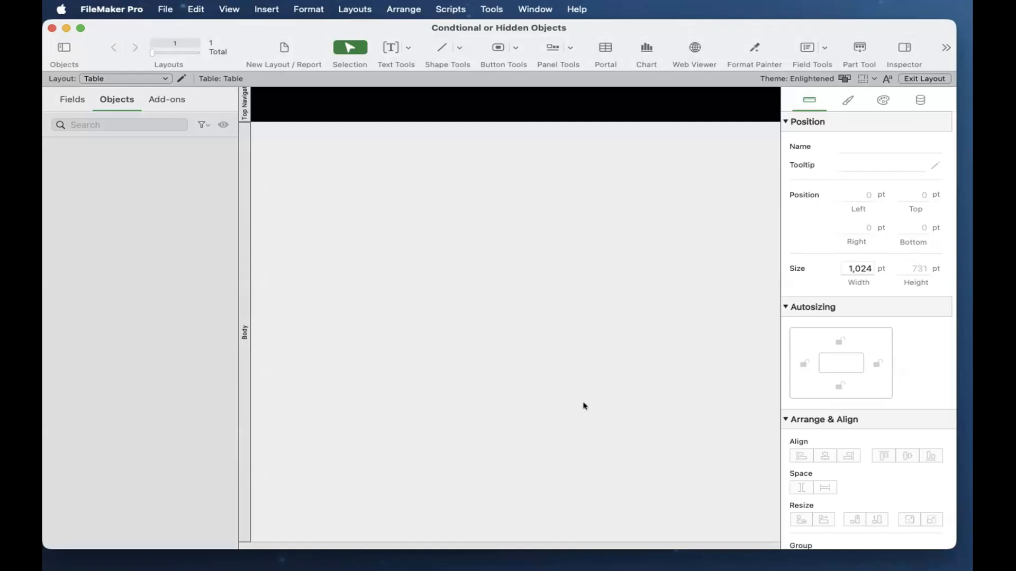
click(389, 46)
drag(354, 213, 454, 235)
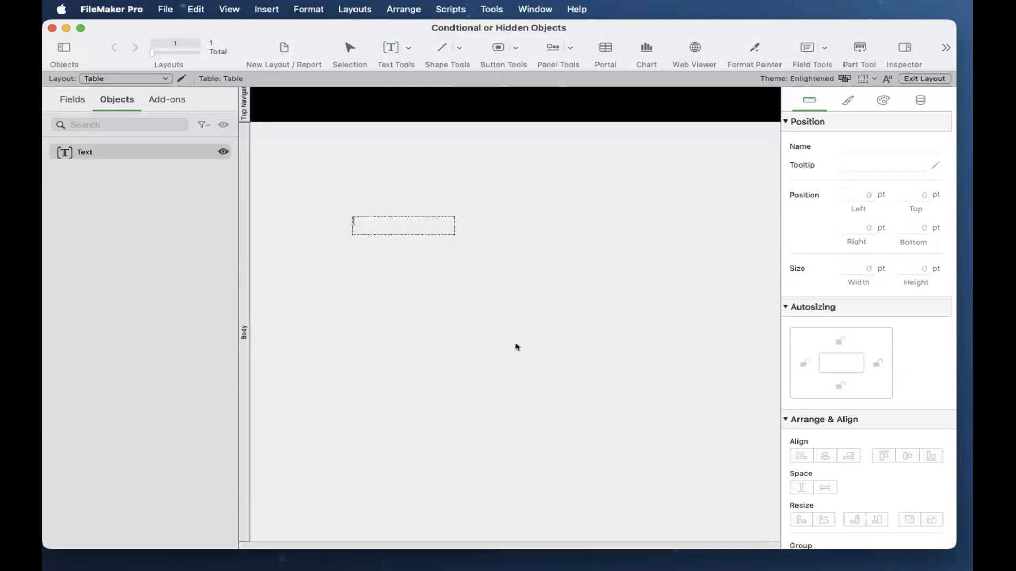
text(Hello, my name is Nick)
key(Escape)
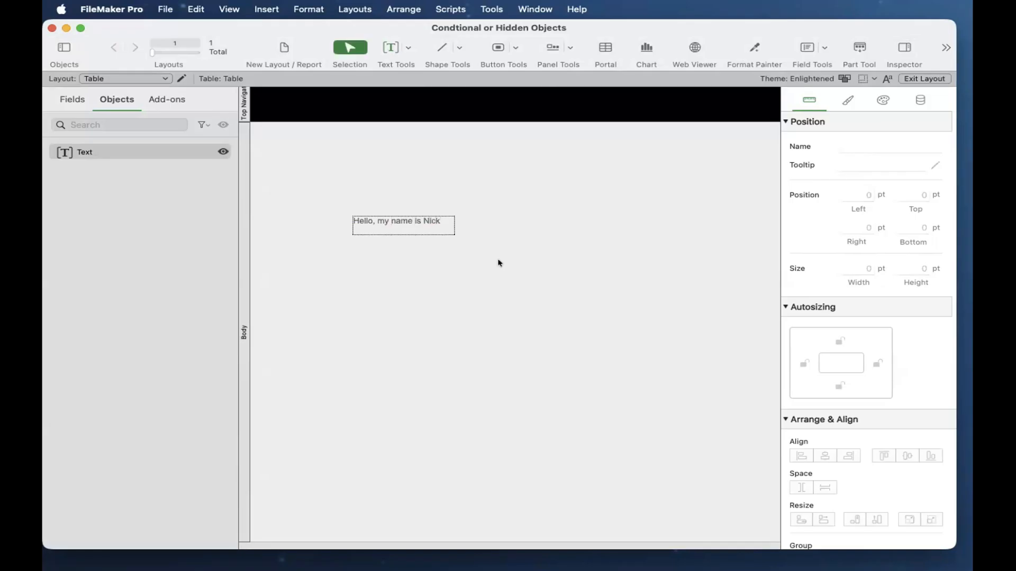
Set the greeting text's font size to 18 and its color to black.
click(457, 232)
click(882, 100)
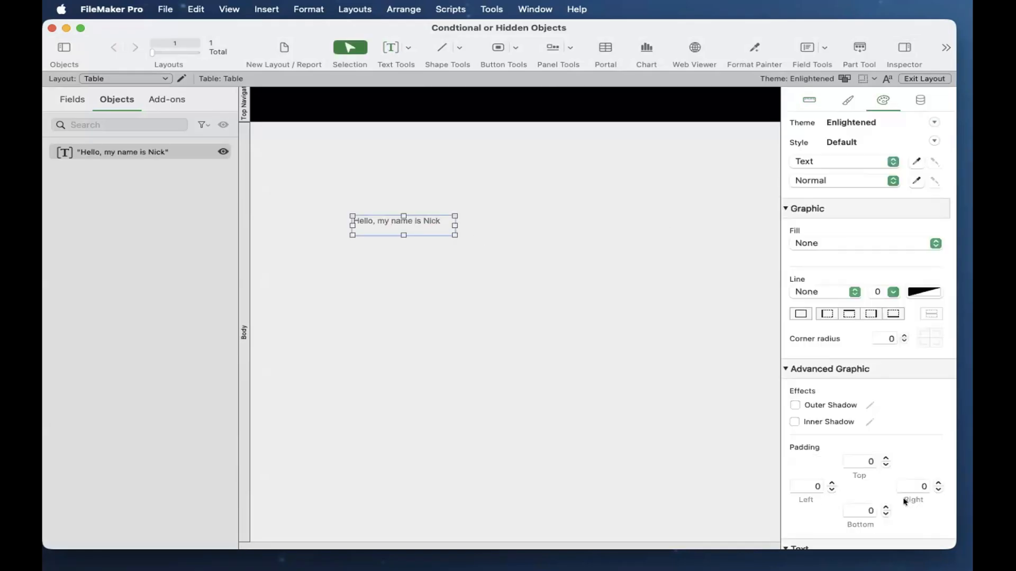
scroll(892, 508, down, 5)
double_click(875, 449)
text(18)
key(Return)
scroll(926, 444, down, 1)
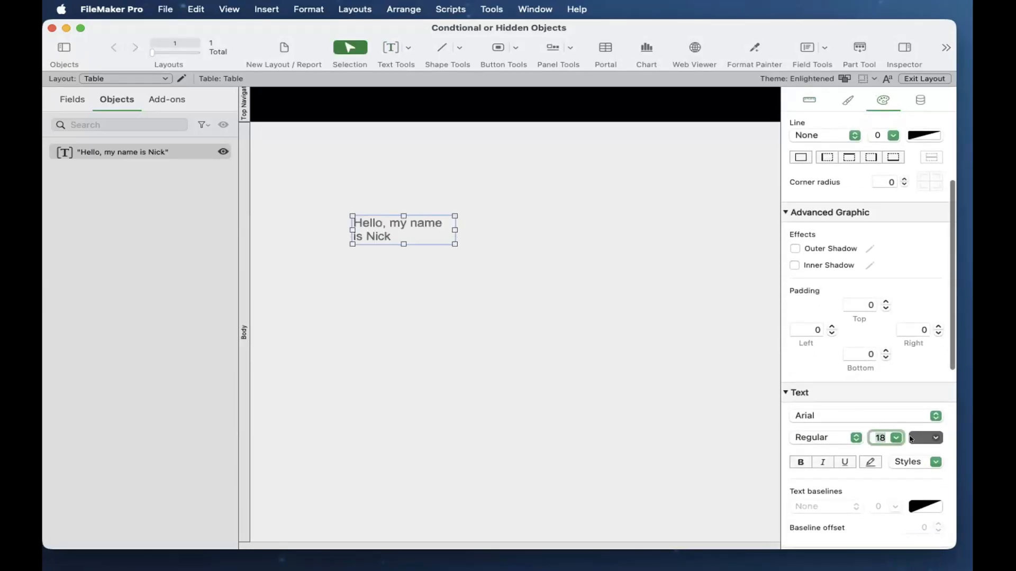
click(925, 438)
click(910, 480)
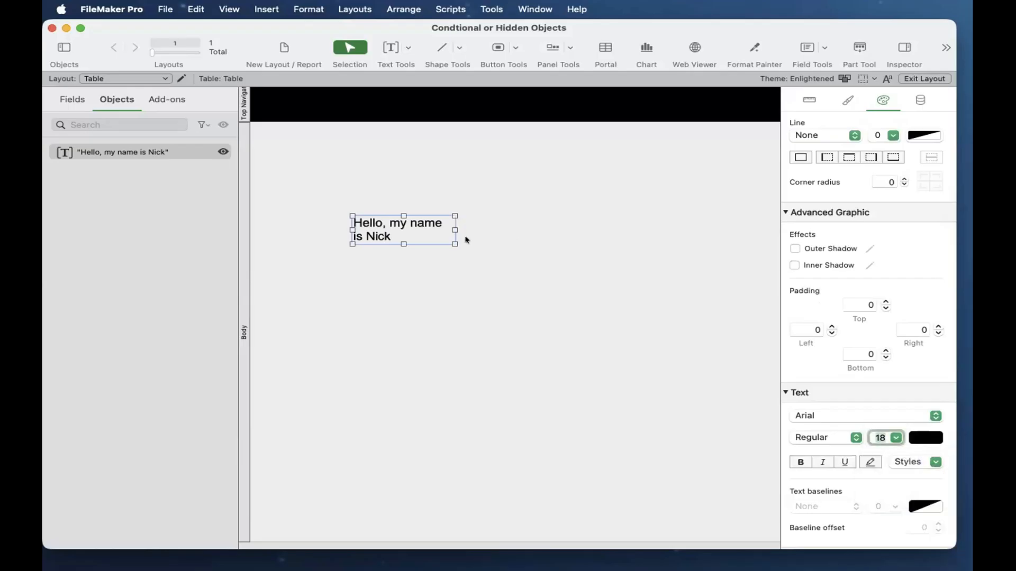
Widen the greeting text object so it fits on one line, and center its text.
drag(448, 241, 514, 236)
scroll(922, 512, down, 5)
click(860, 443)
click(866, 457)
scroll(894, 286, up, 10)
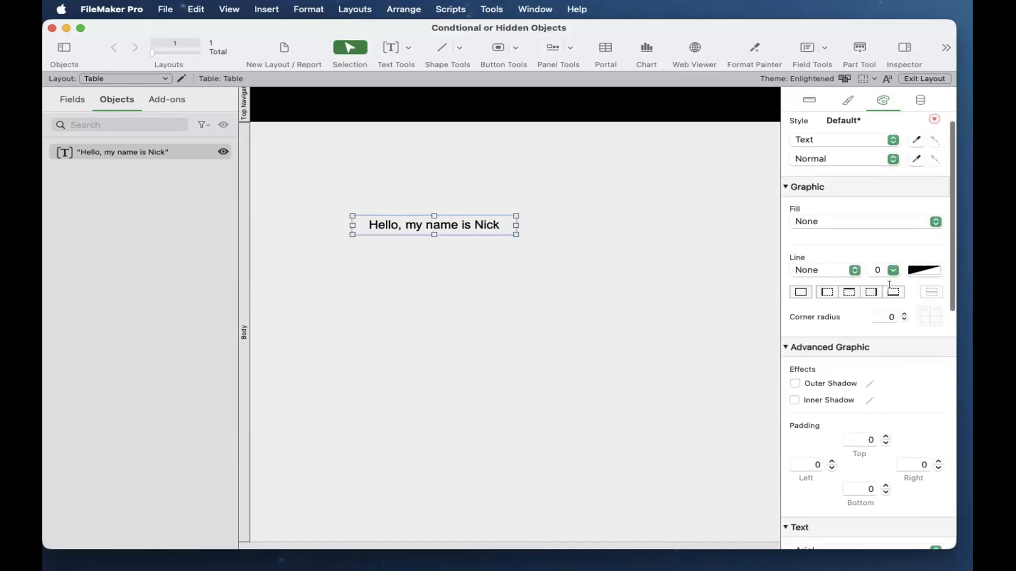
Set the greeting text object's corner radius to 5 and slightly enlarge its box.
scroll(899, 285, down, 1)
click(901, 285)
click(901, 285)
click(901, 285)
click(901, 285)
click(569, 311)
click(503, 232)
drag(511, 230, 517, 235)
click(525, 272)
scroll(525, 272, down, 1)
scroll(525, 274, up, 1)
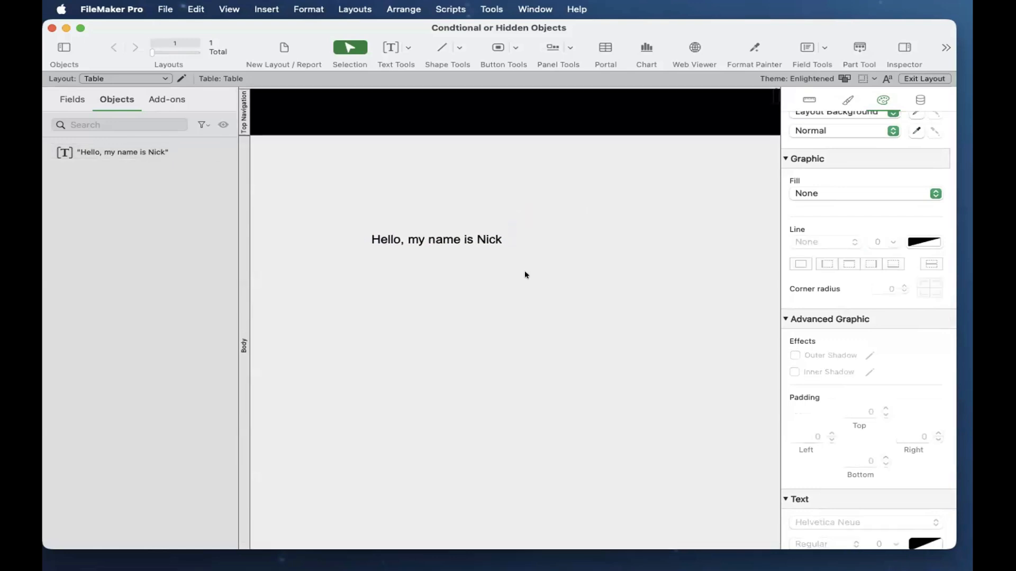
View the greeting text's Conditional Formatting settings and its available object commands, closing them without changes.
right_click(460, 239)
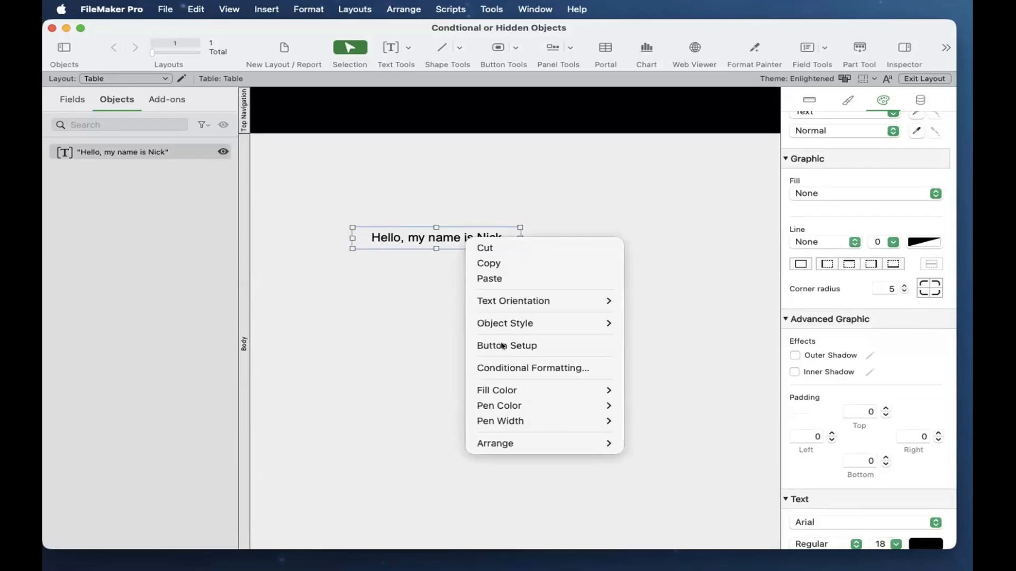
click(504, 365)
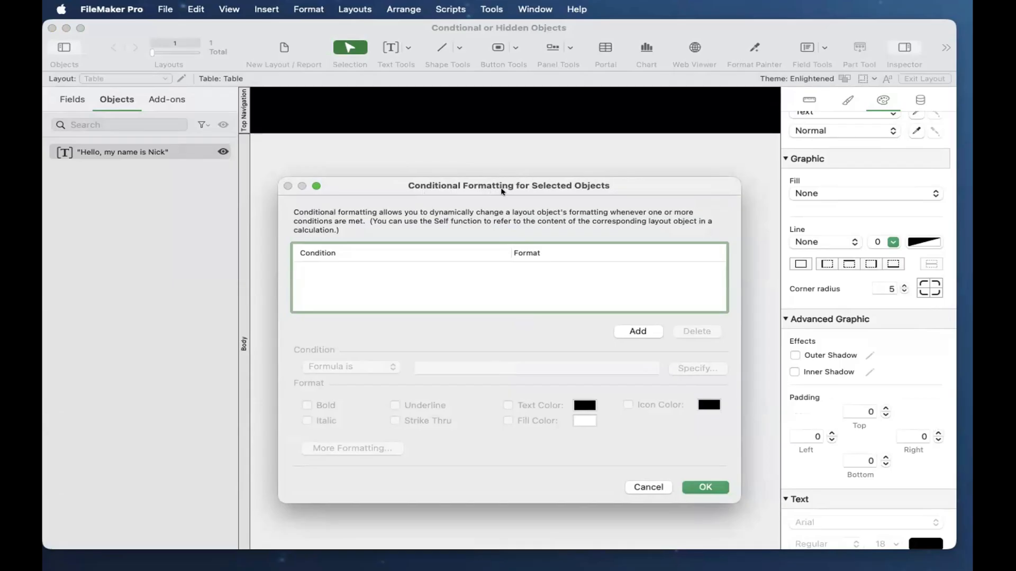
key(Escape)
click(470, 250)
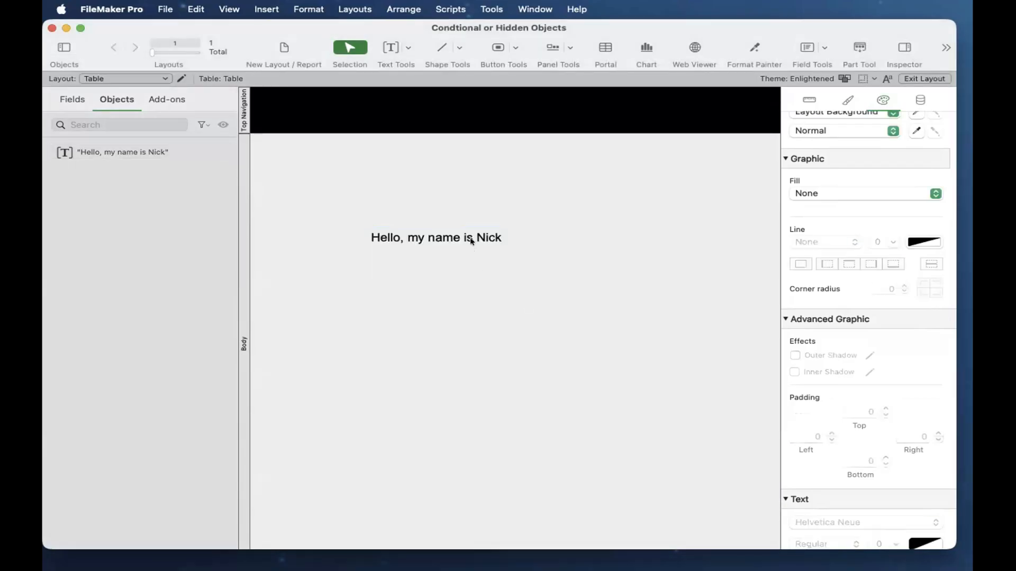
right_click(471, 240)
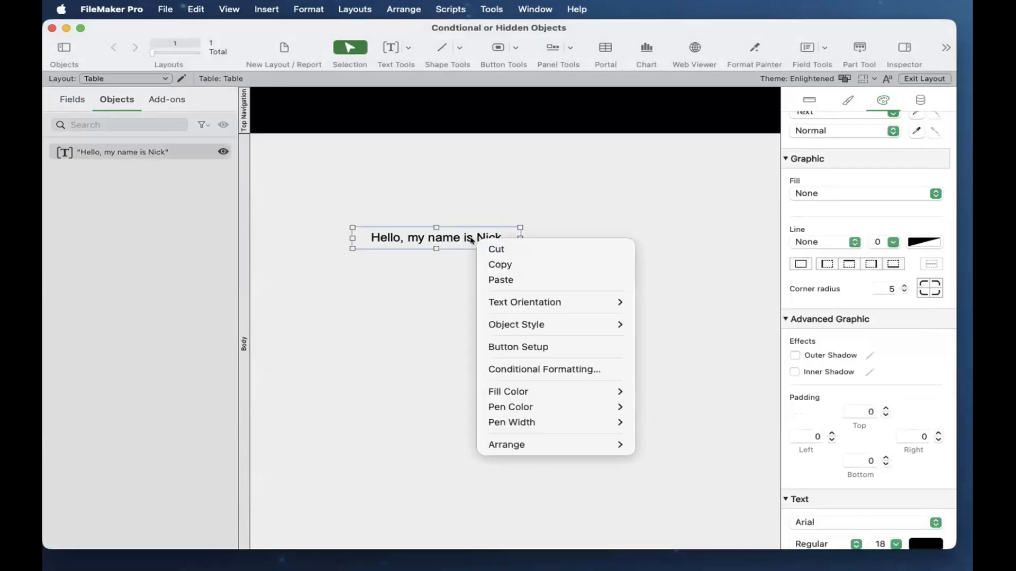
click(464, 210)
click(464, 211)
right_click(450, 243)
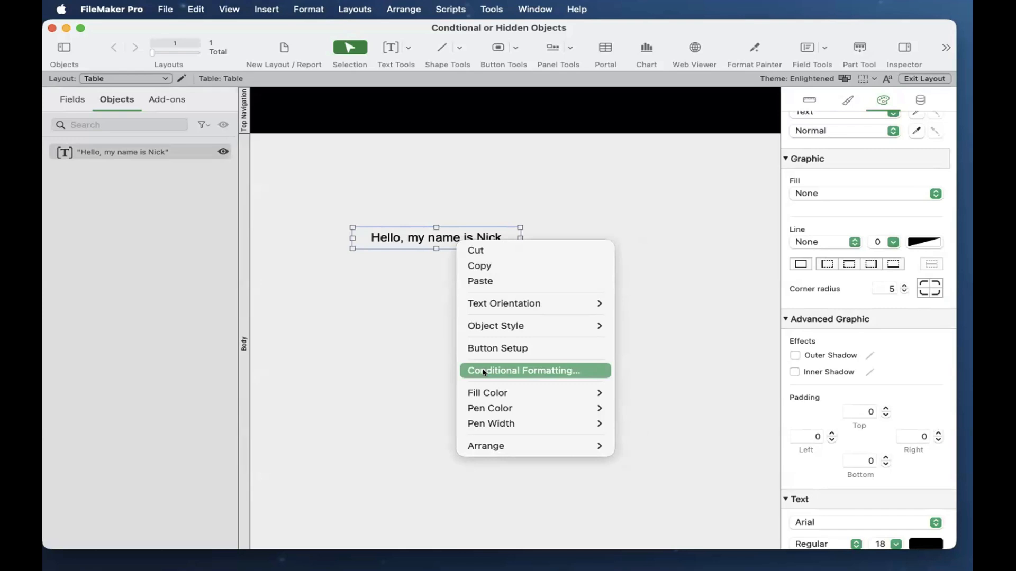
click(453, 196)
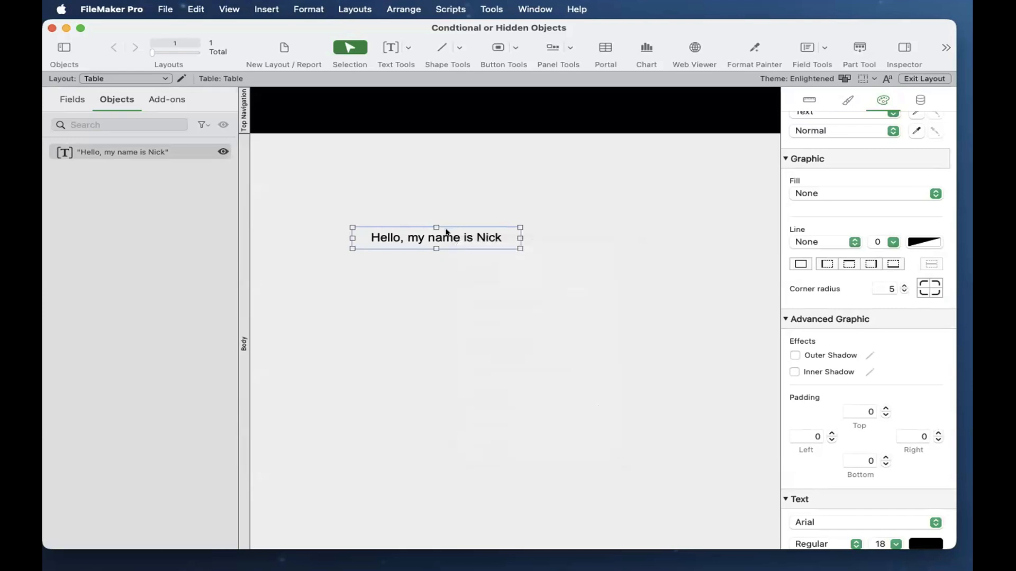
click(459, 294)
Move the greeting text object slightly higher in the layout body.
click(448, 234)
drag(438, 239, 446, 203)
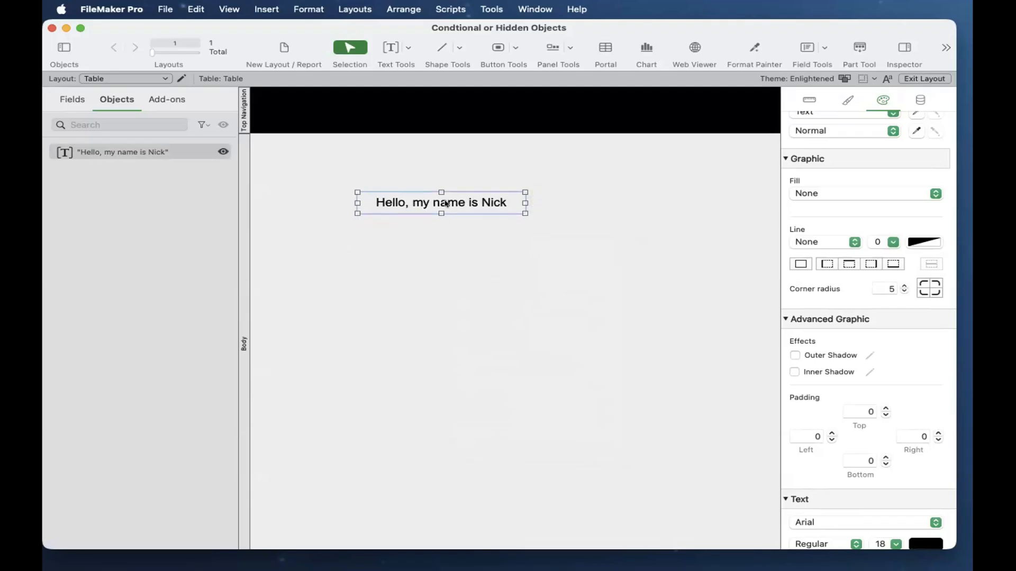
scroll(446, 204, right, 1)
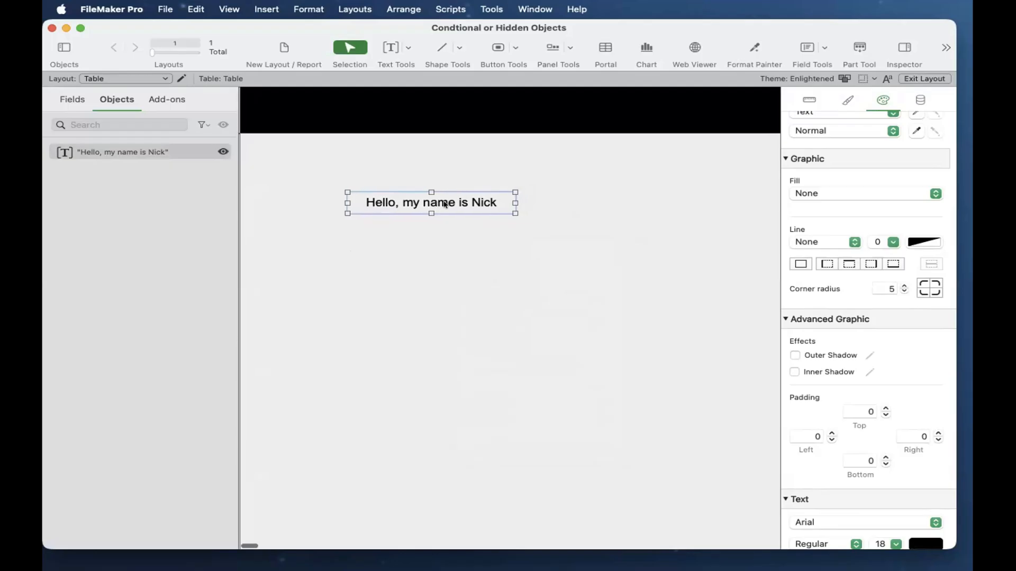
Create a field named "Field" in the Table table through Manage Database.
key(super+shift+d)
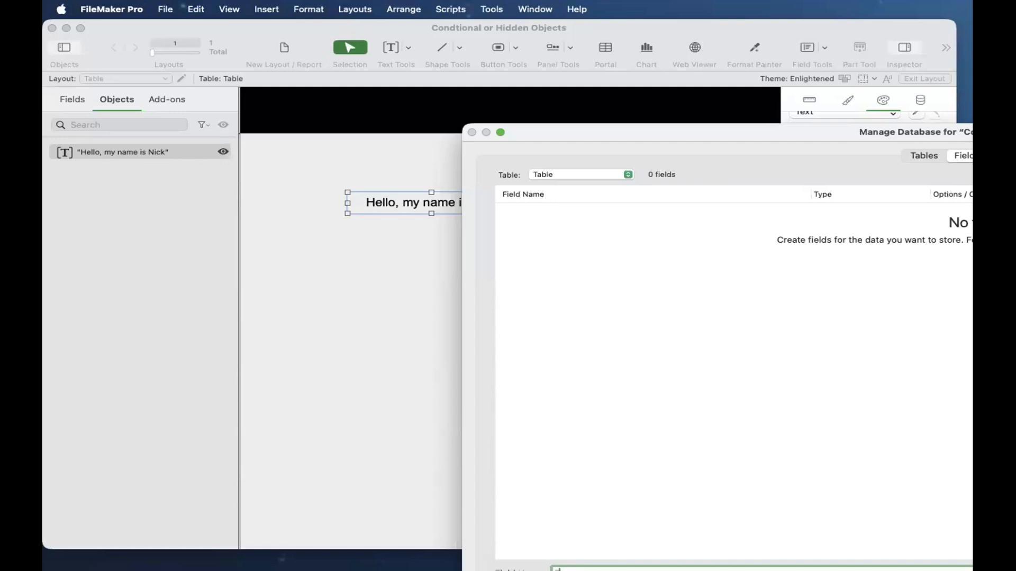
drag(699, 128, 584, 58)
text(Fiels)
key(BackSpace)
text(d)
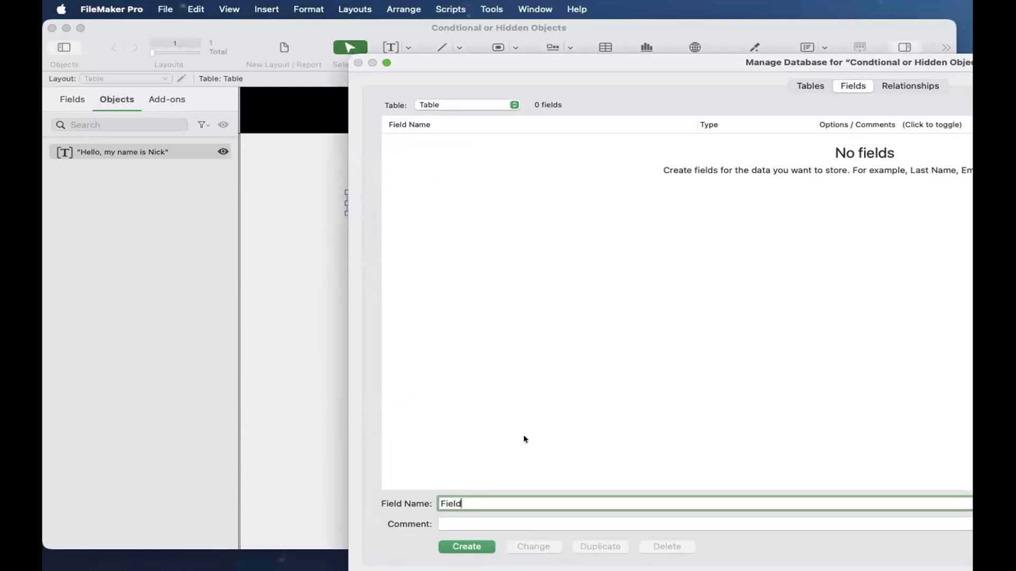
click(476, 545)
key(Return)
Place Field with its label on the layout directly below the greeting text.
click(410, 304)
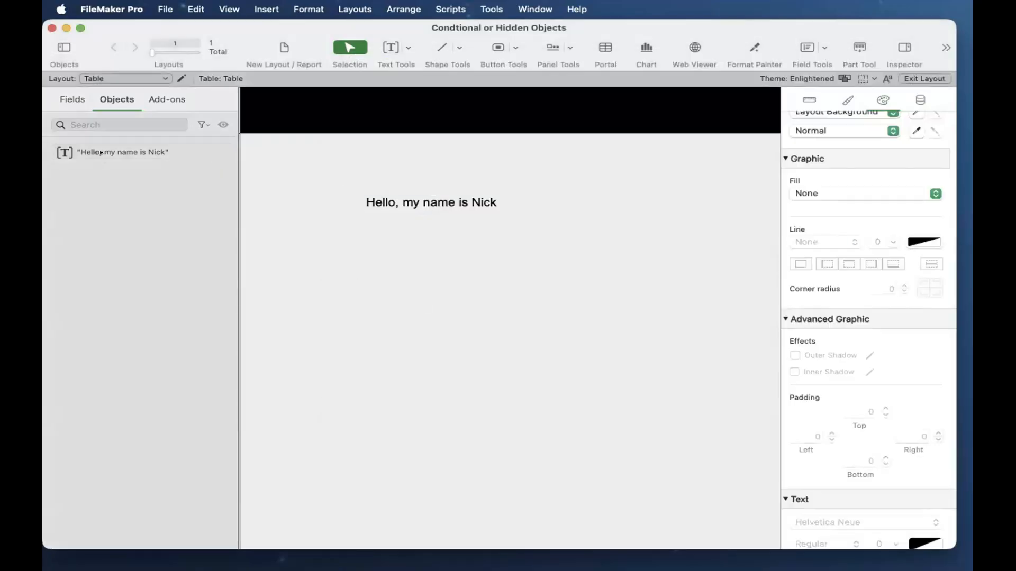
click(73, 100)
drag(96, 165, 391, 228)
Add a button labeled "Button" below the field and make it slightly smaller than drawn.
scroll(397, 262, left, 1)
click(499, 47)
mouse_move(412, 259)
mouse_down()
mouse_move(524, 281)
mouse_move(535, 293)
mouse_up()
text(Button)
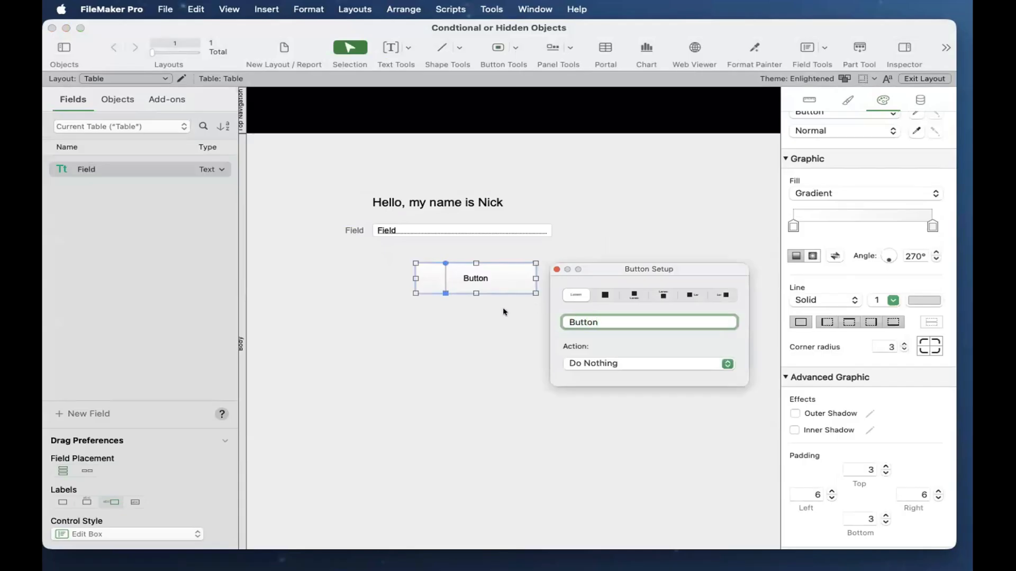
key(Return)
drag(529, 289, 514, 287)
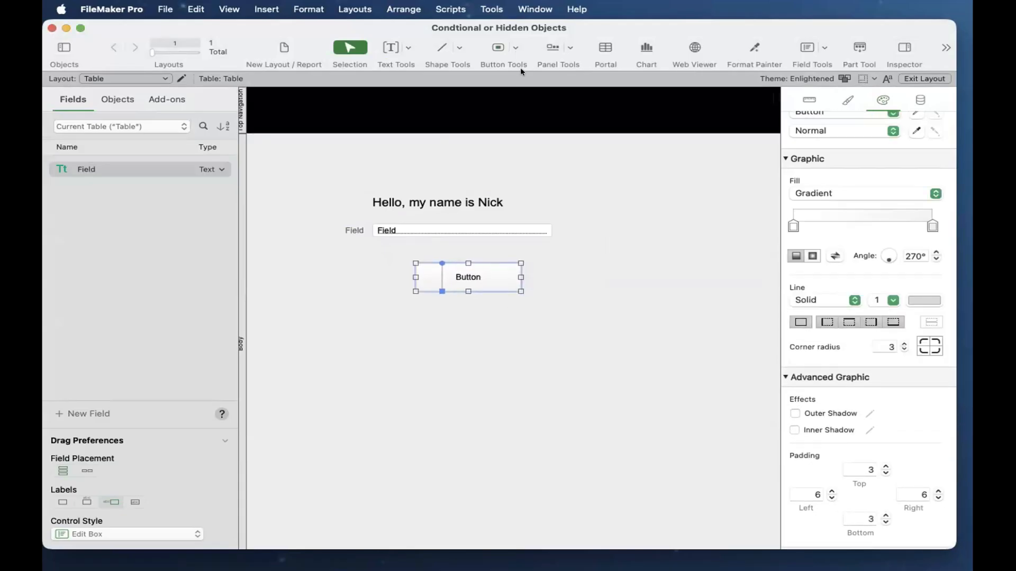
Add a three-segment button bar below the button, then narrow it and move it up close to the button.
click(517, 49)
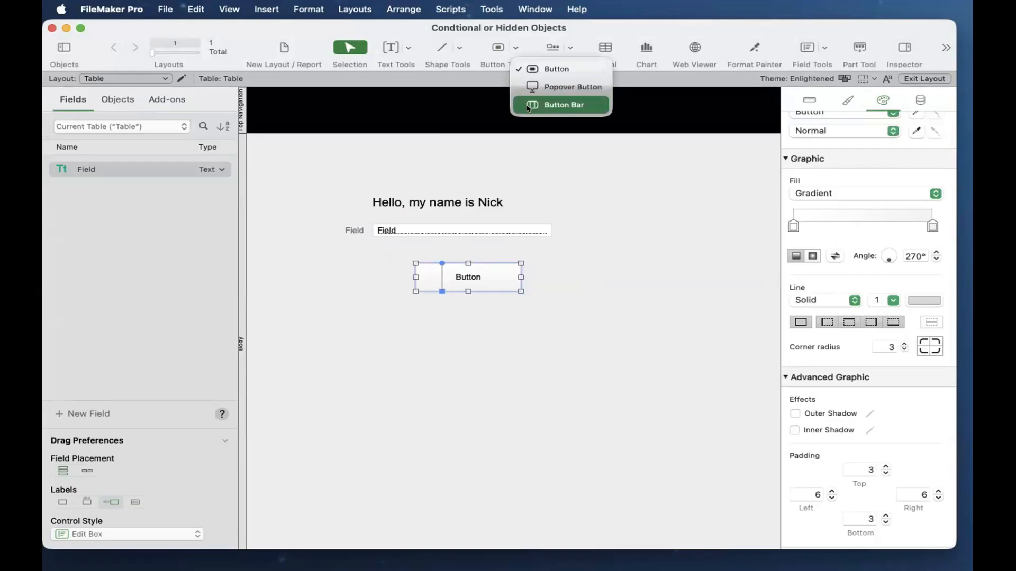
click(529, 104)
drag(345, 347, 559, 376)
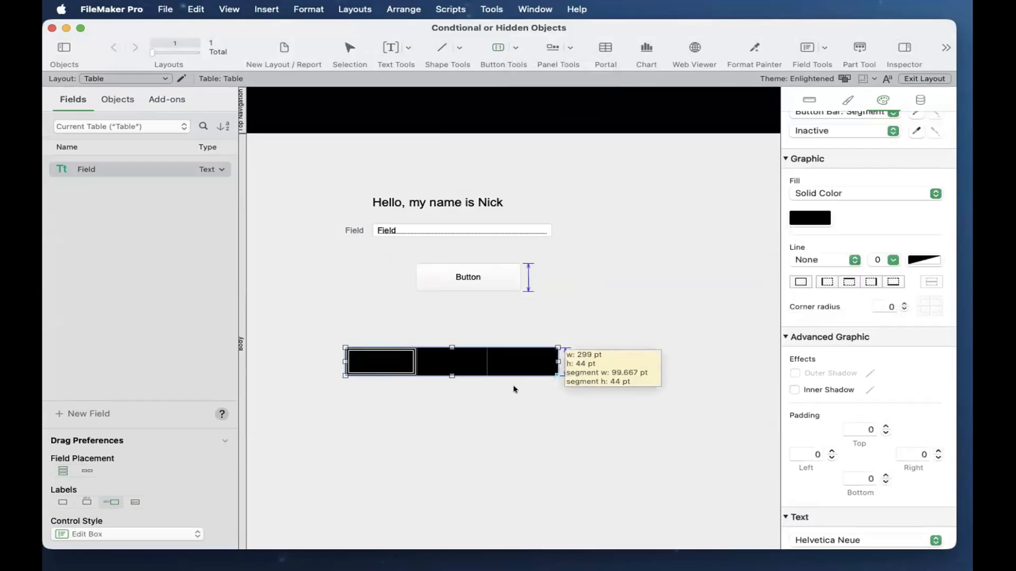
text(1)
click(748, 444)
click(749, 444)
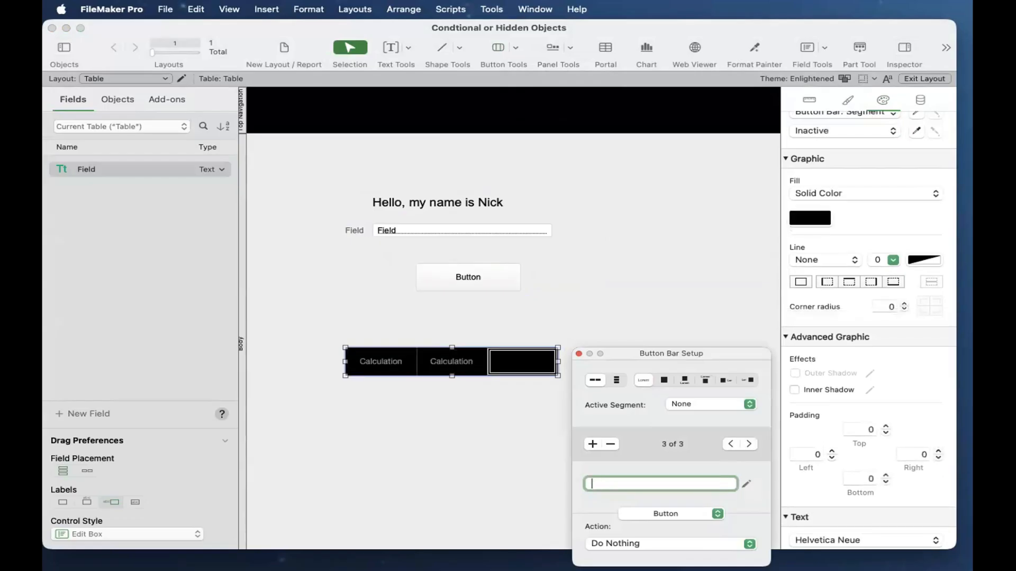
click(511, 430)
drag(558, 375, 514, 326)
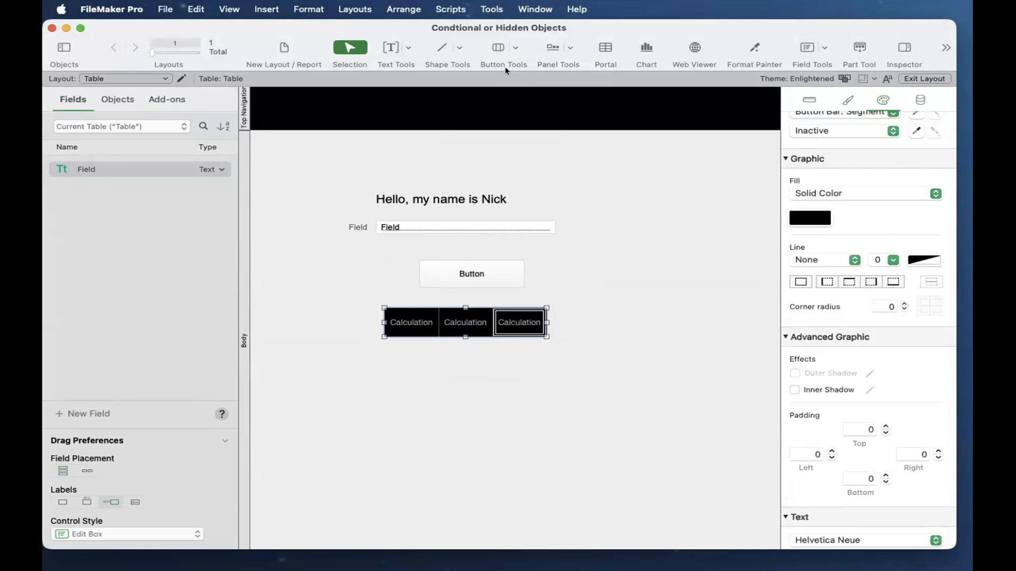
Add a popover button labeled "Popover Button" below the button bar.
click(516, 48)
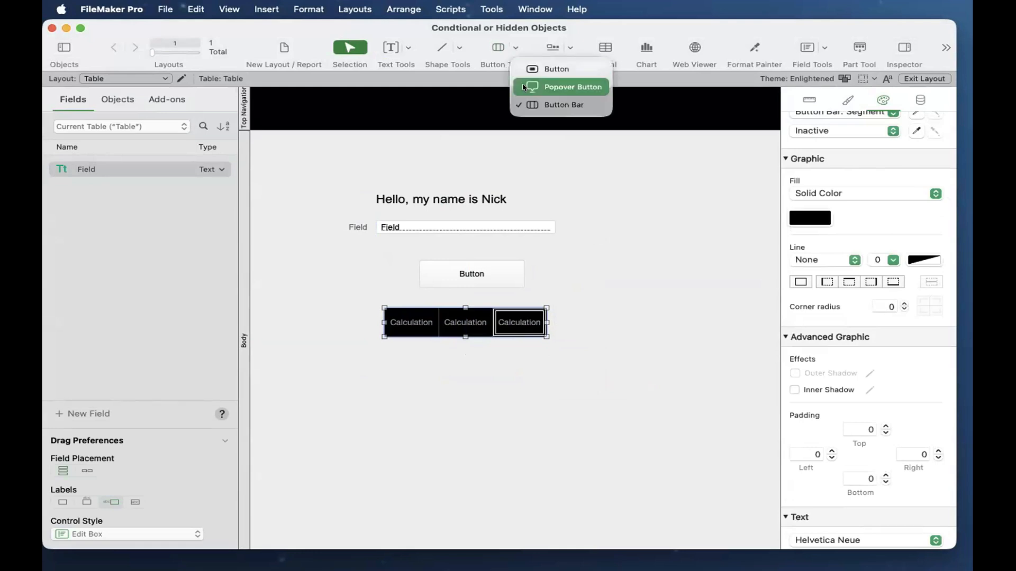
click(523, 85)
mouse_move(413, 365)
mouse_down()
mouse_move(501, 380)
mouse_move(535, 392)
mouse_move(528, 399)
mouse_up()
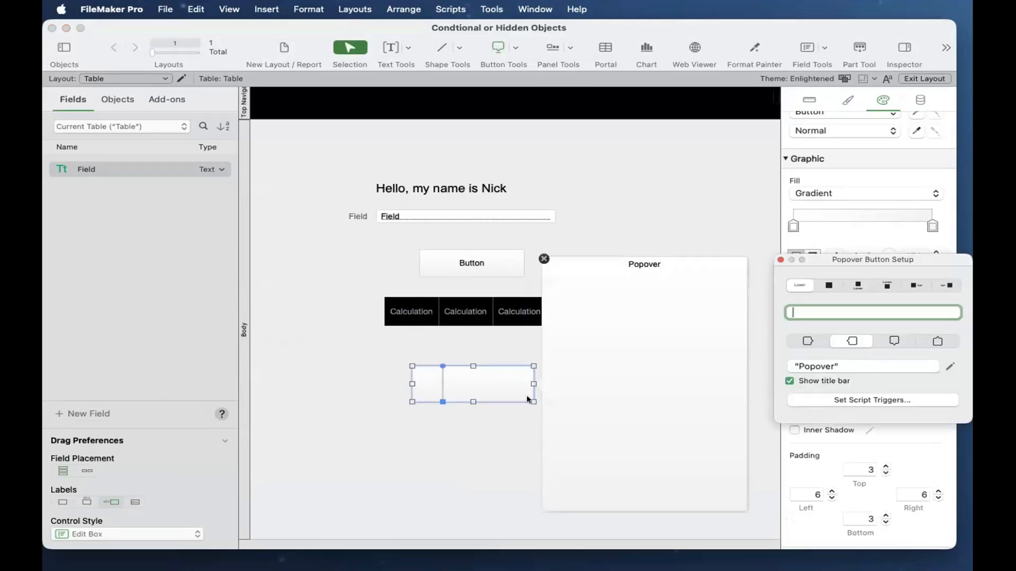
text(Popover Button)
click(649, 296)
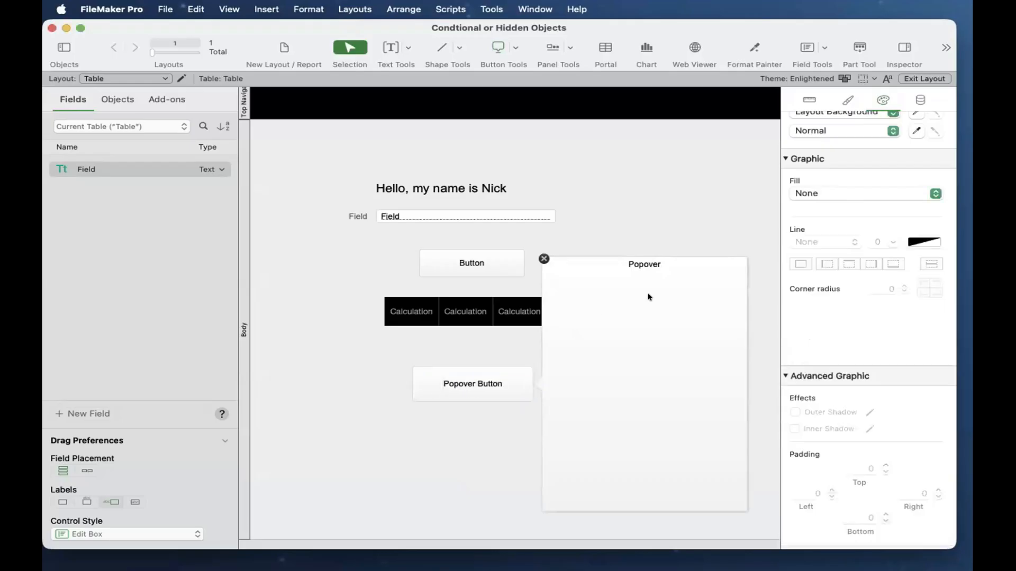
Check the popover's object commands and move the popover button slightly up toward the button bar.
double_click(649, 296)
right_click(649, 296)
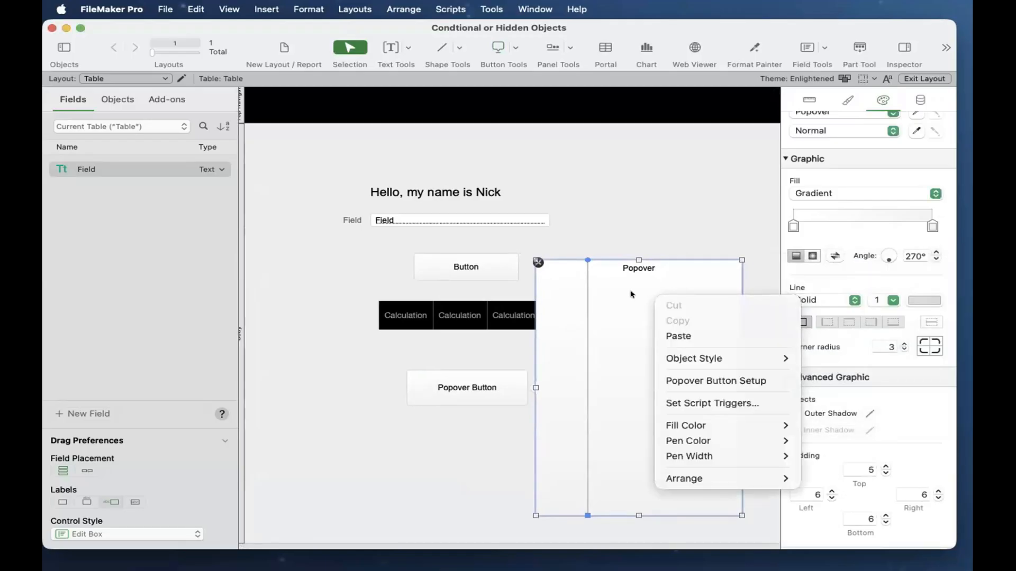
click(582, 389)
drag(478, 386, 478, 375)
Check the popover's object commands and the Layouts and Arrange commands for a conditional formatting option.
click(604, 352)
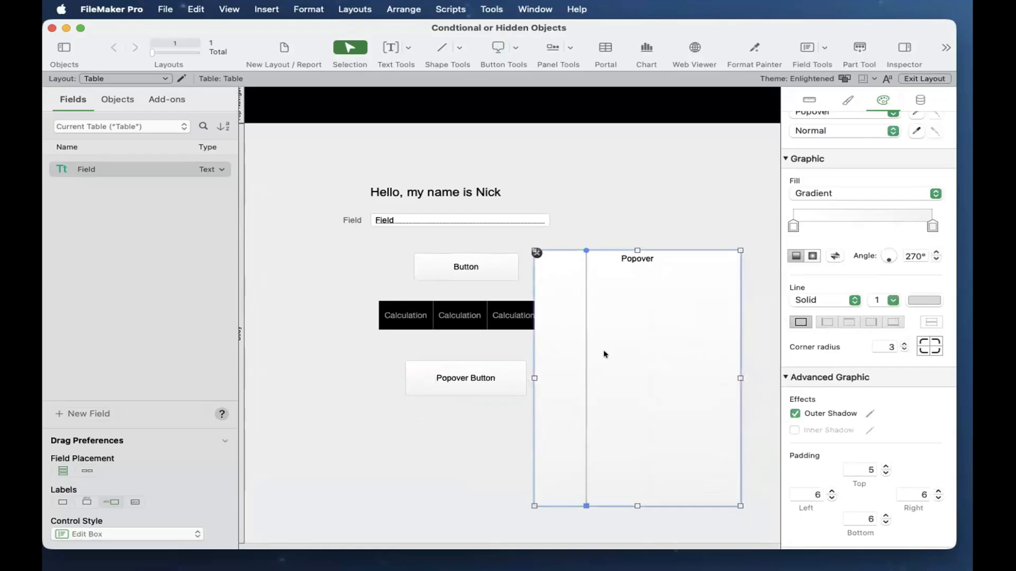
right_click(603, 350)
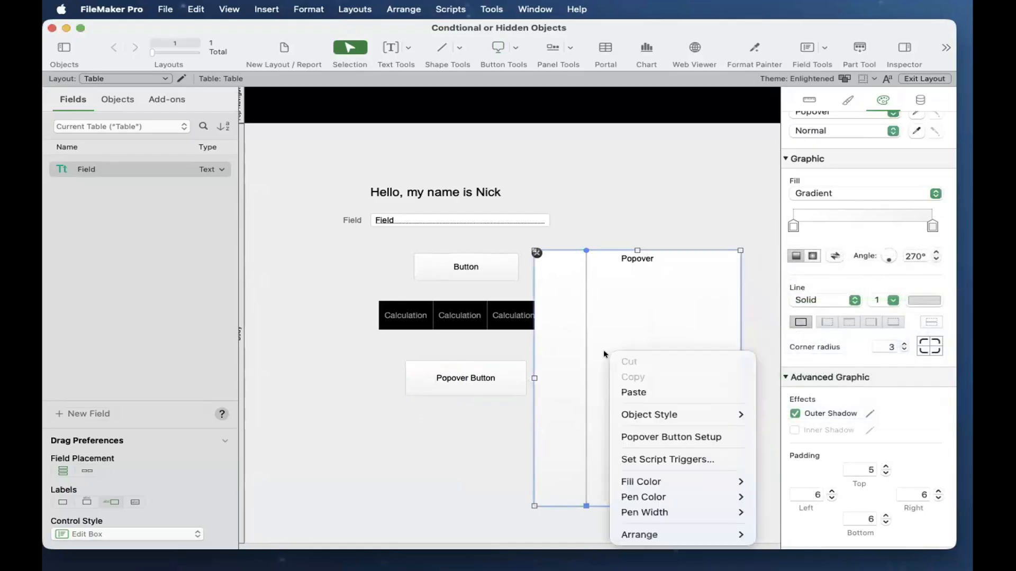
click(603, 350)
click(333, 6)
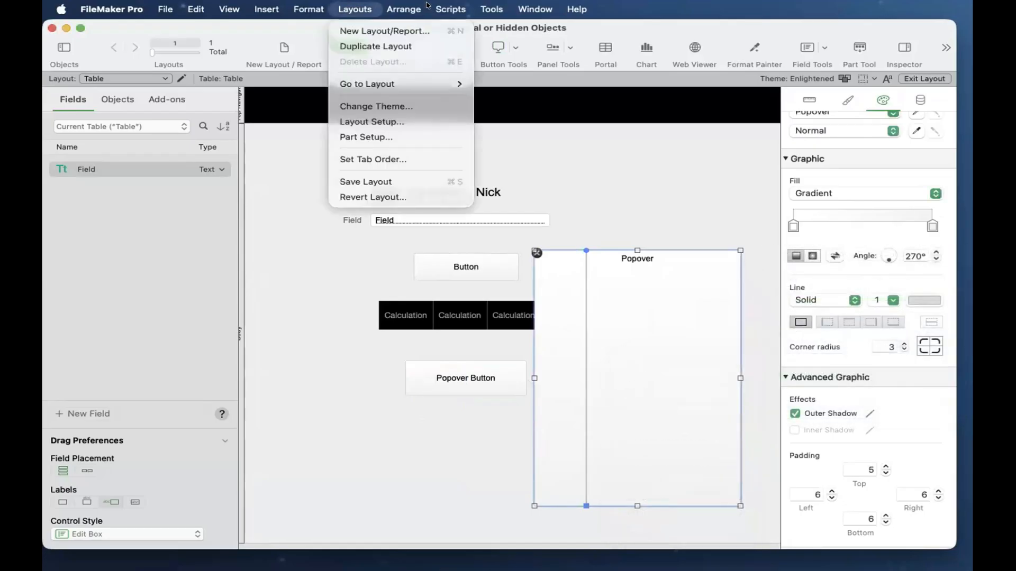
mouse_move(410, 5)
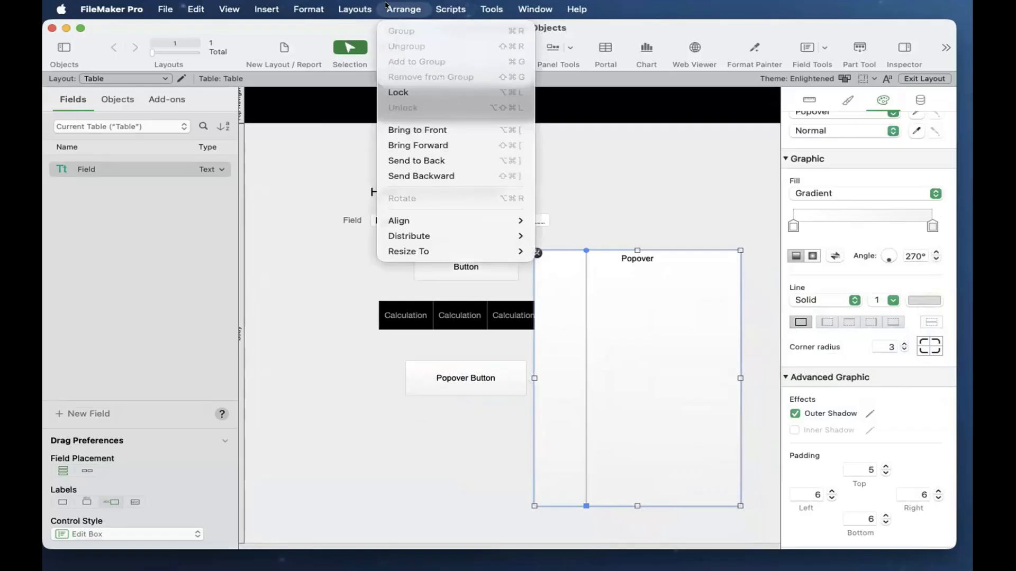
mouse_move(365, 5)
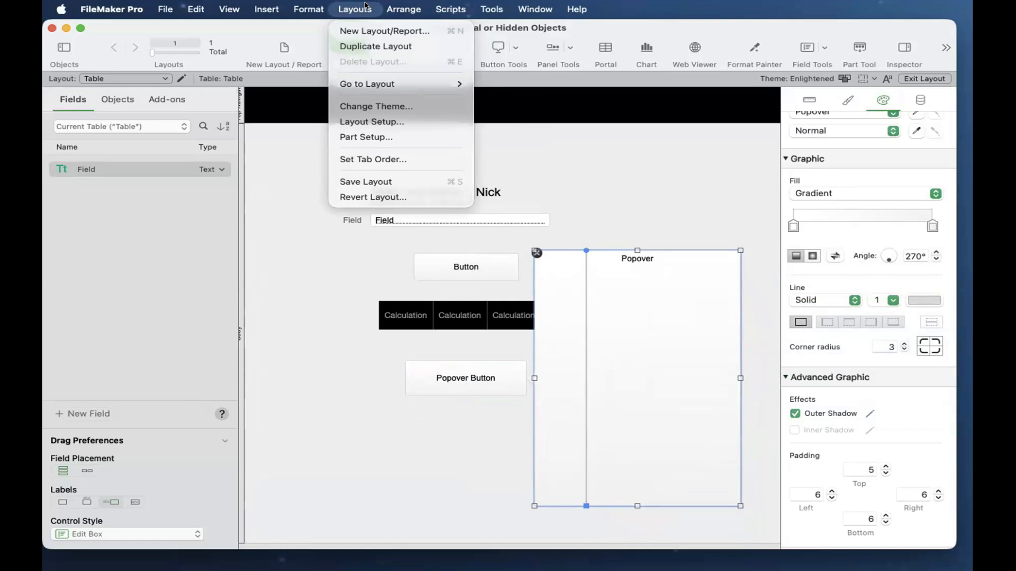
Compare the object commands offered for the popover button with those offered for the popover.
click(445, 408)
click(446, 379)
right_click(445, 379)
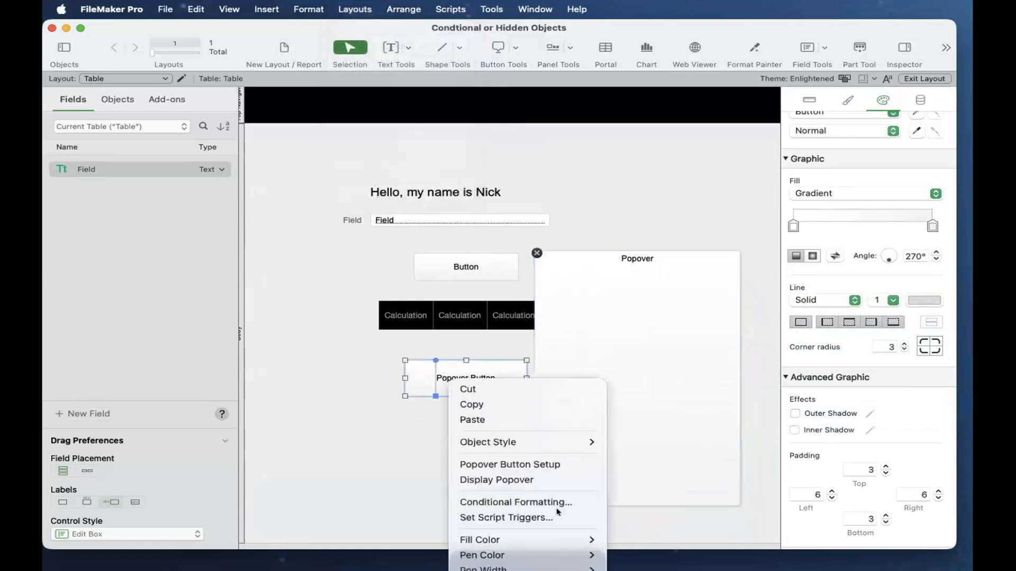
click(608, 412)
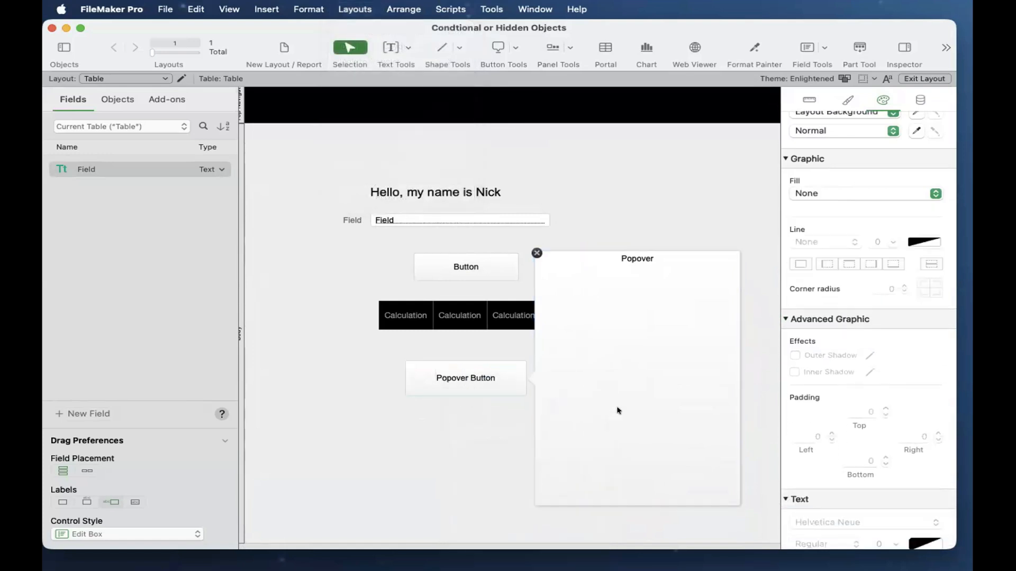
right_click(617, 410)
click(661, 494)
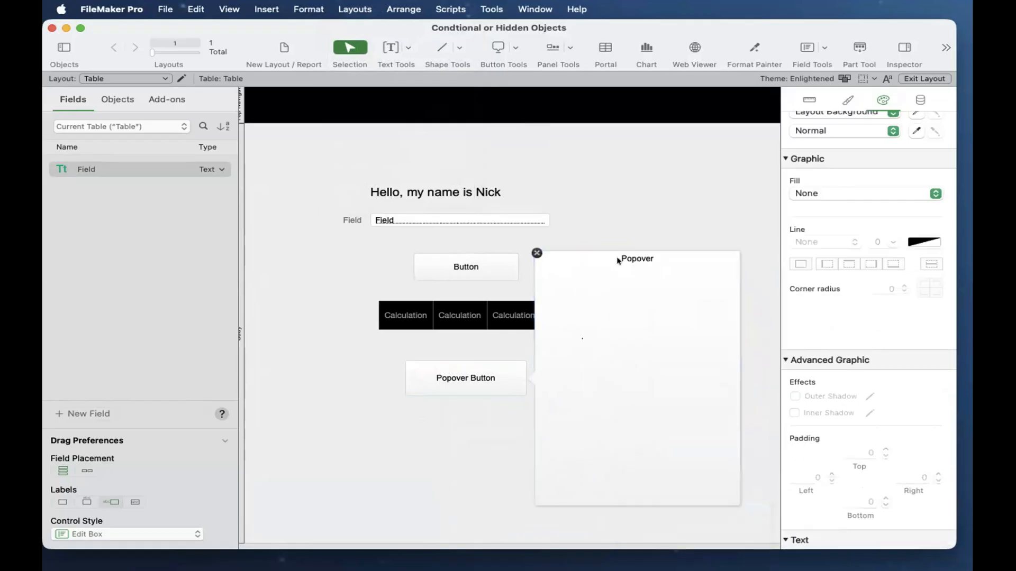
Open and close the popover and its setup, then move the popover button up closer to the button bar.
click(466, 370)
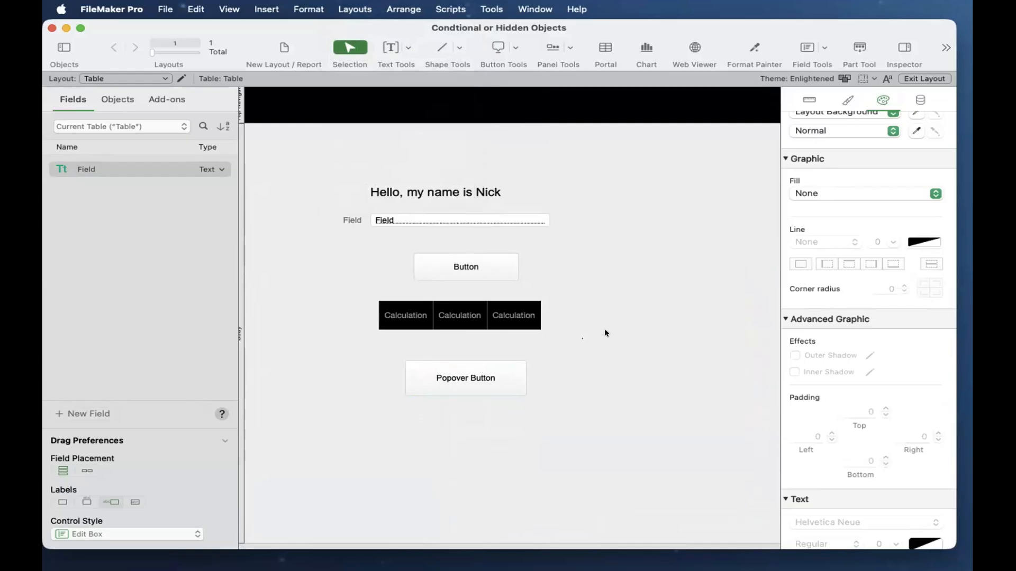
click(472, 377)
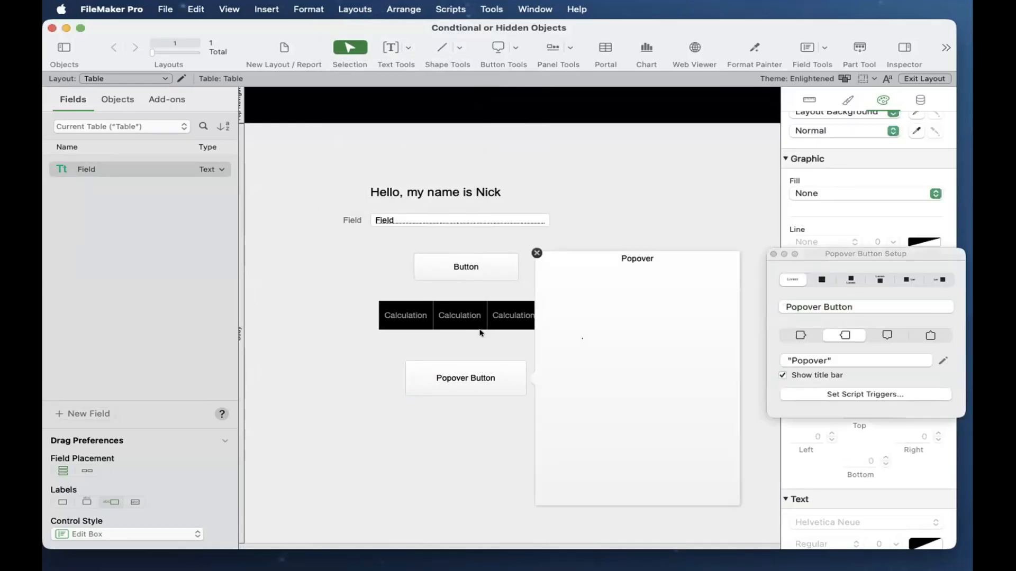
click(537, 253)
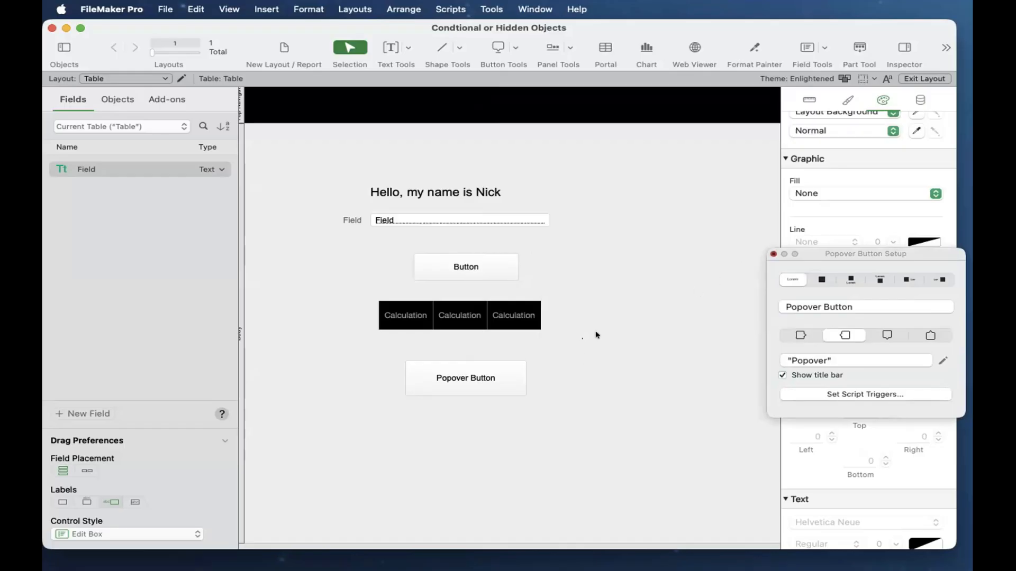
click(596, 333)
mouse_move(457, 384)
mouse_down()
mouse_move(576, 356)
mouse_move(584, 271)
mouse_move(594, 299)
mouse_move(460, 392)
mouse_move(458, 368)
mouse_up()
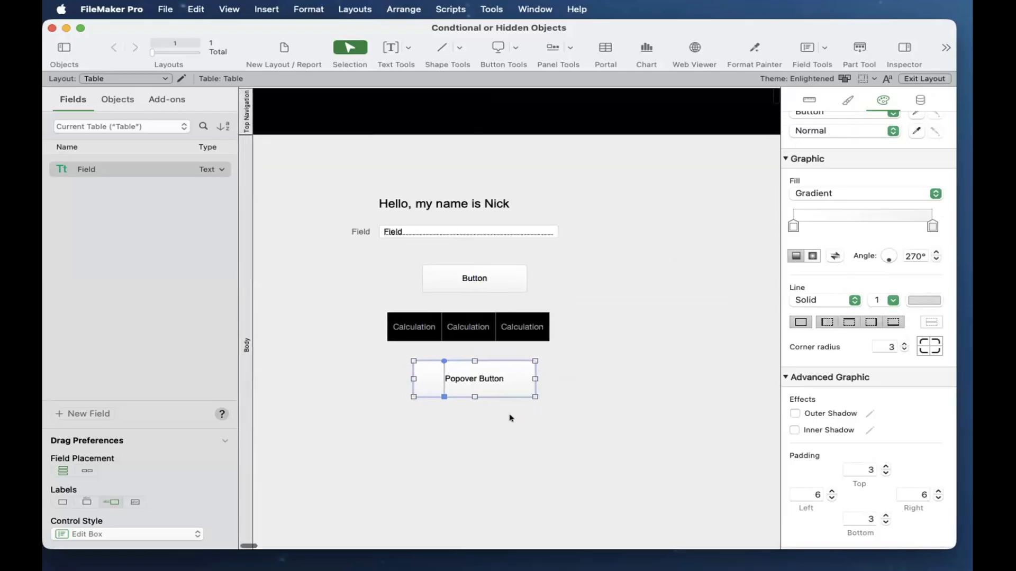
click(520, 421)
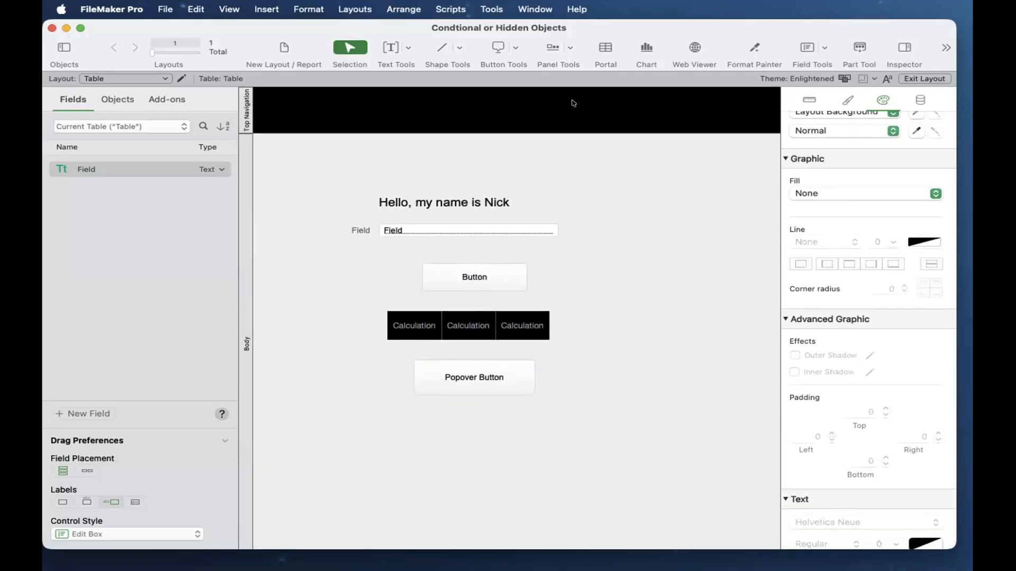
click(569, 48)
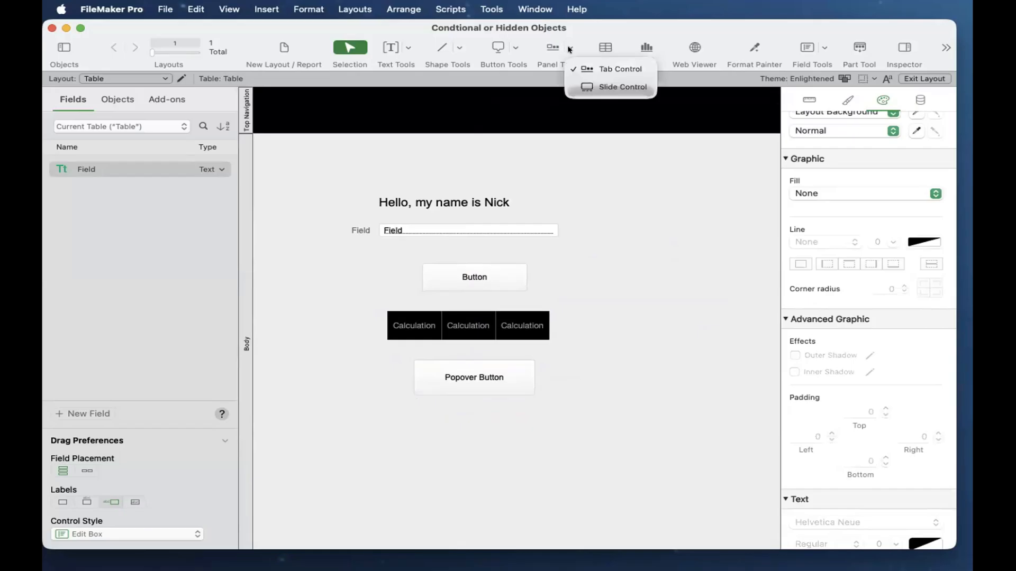
click(572, 67)
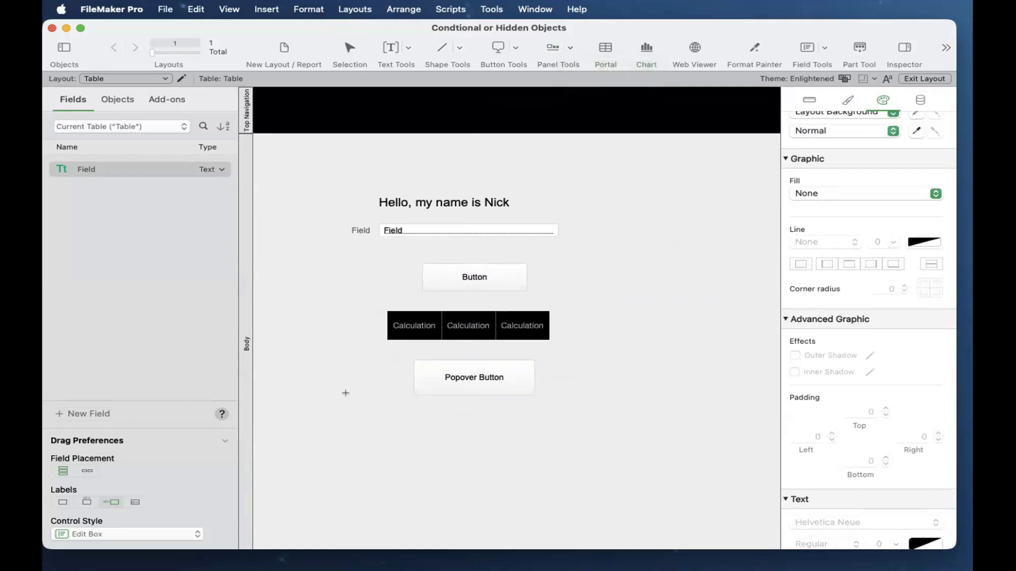
drag(349, 424, 596, 500)
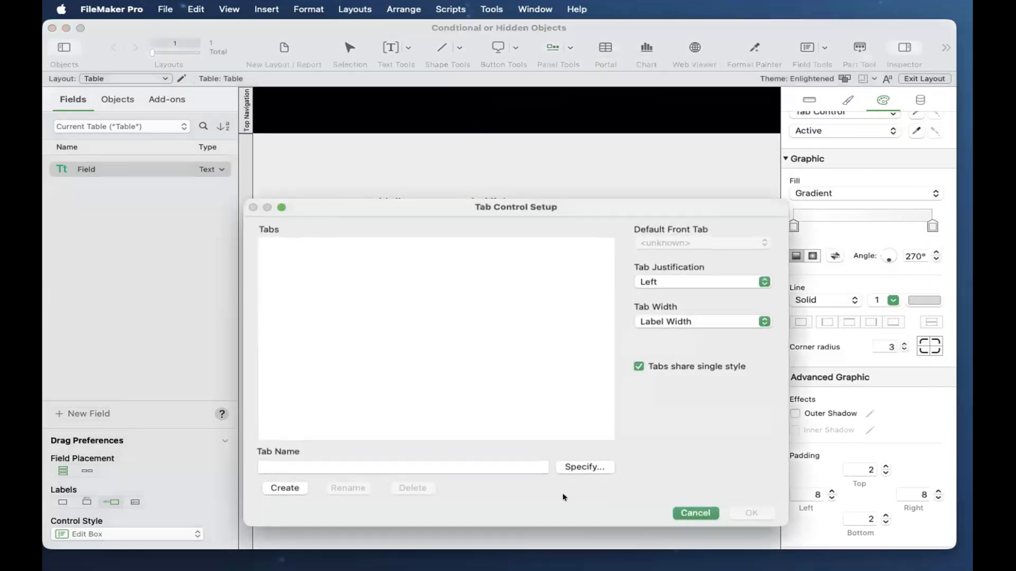
key(Escape)
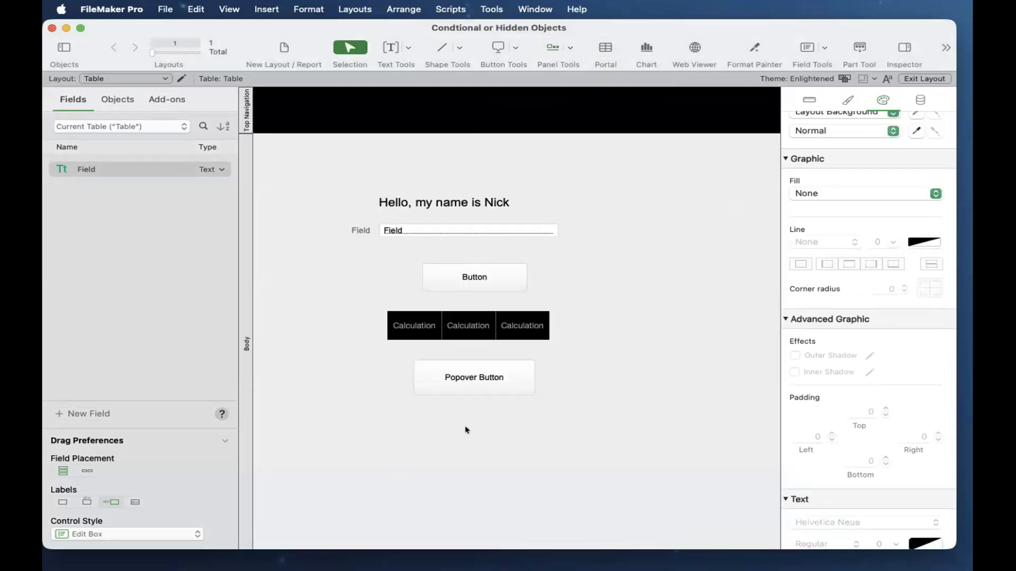
Add a wide tab control below the popover button with two tabs named 1 and 2.
click(556, 46)
drag(335, 418, 581, 490)
text(1)
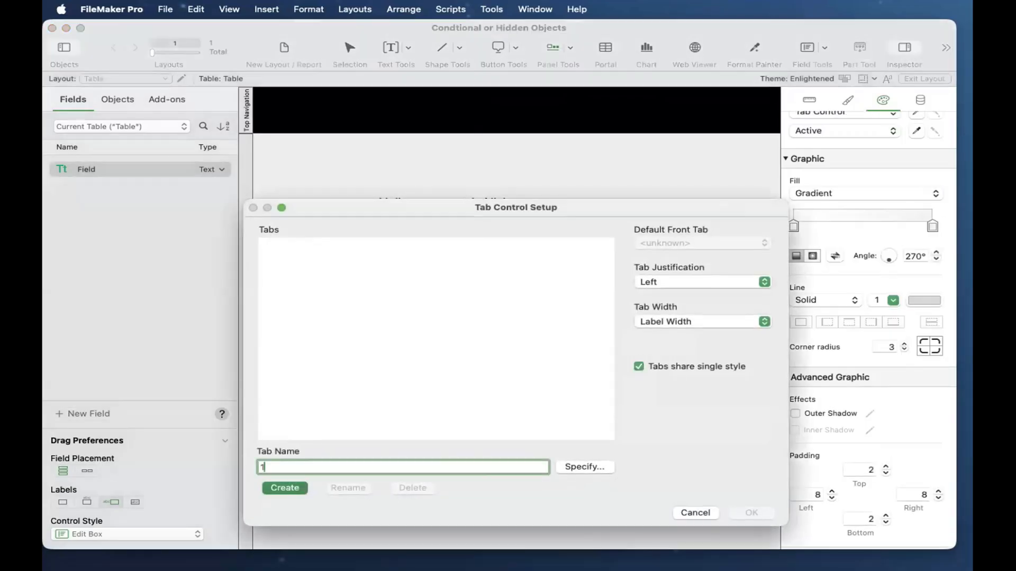
key(Return)
text(2)
key(Return)
text(3)
click(752, 513)
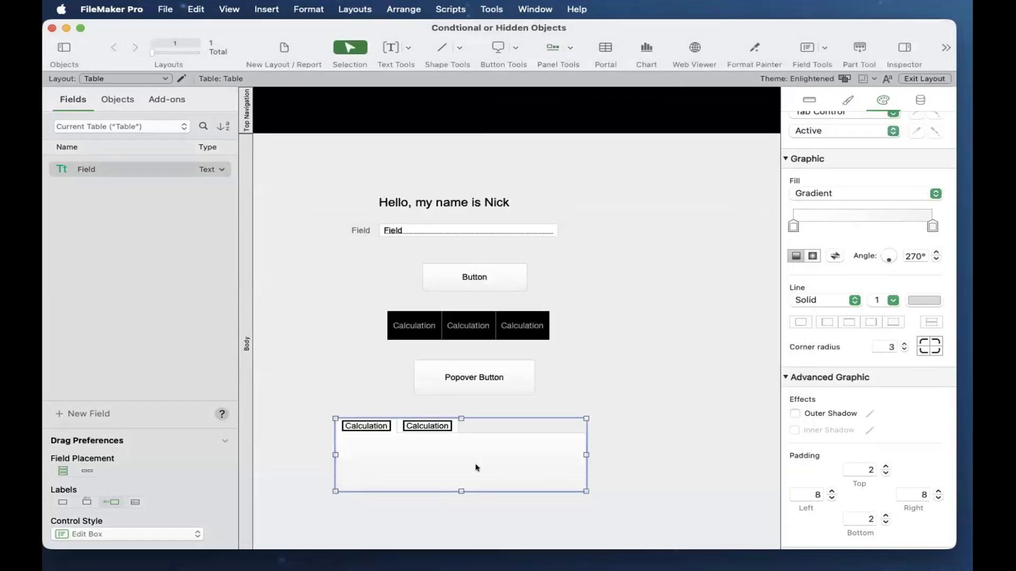
Check the object commands of the tab control's tabs and move the control slightly up toward the popover button.
click(426, 426)
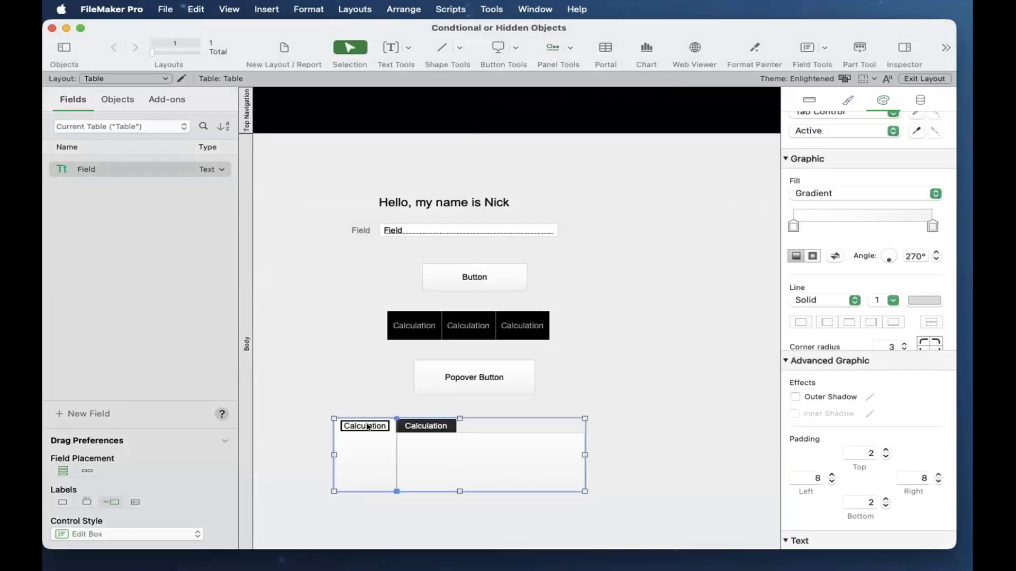
right_click(374, 424)
click(407, 548)
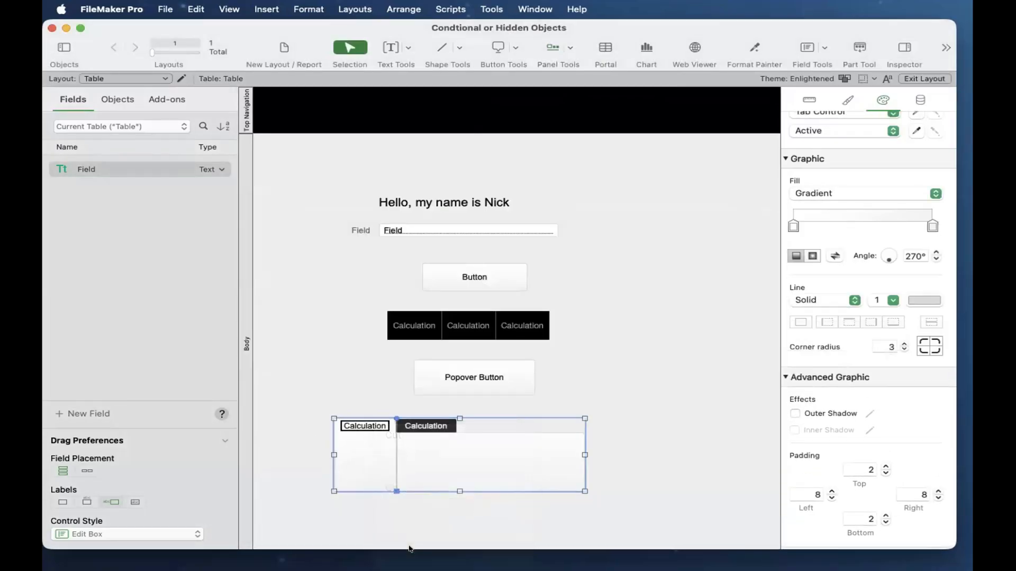
key(Escape)
drag(463, 470, 473, 462)
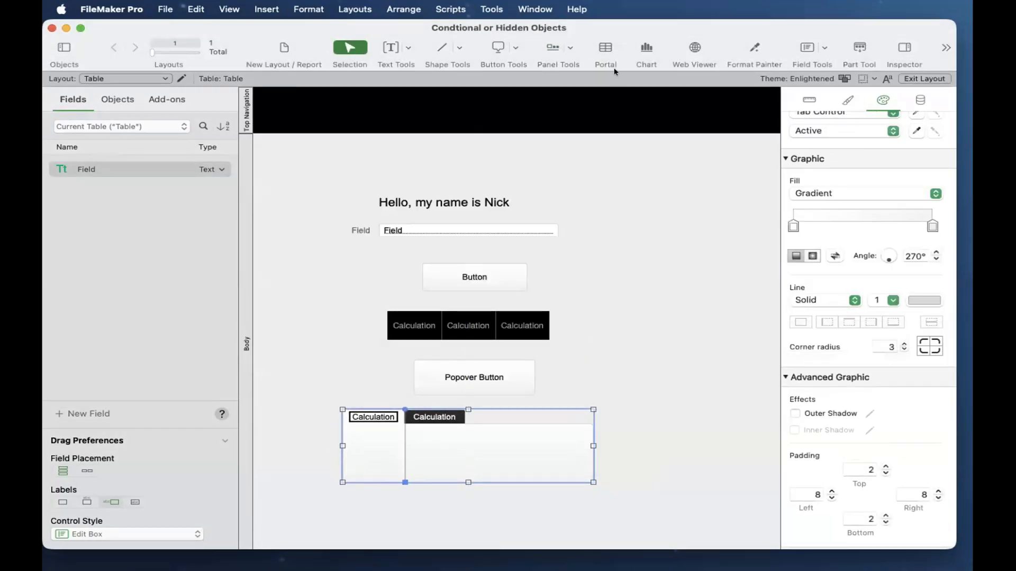
Add a three-panel slide control in the empty area beside the field and button, and check its object commands.
click(561, 44)
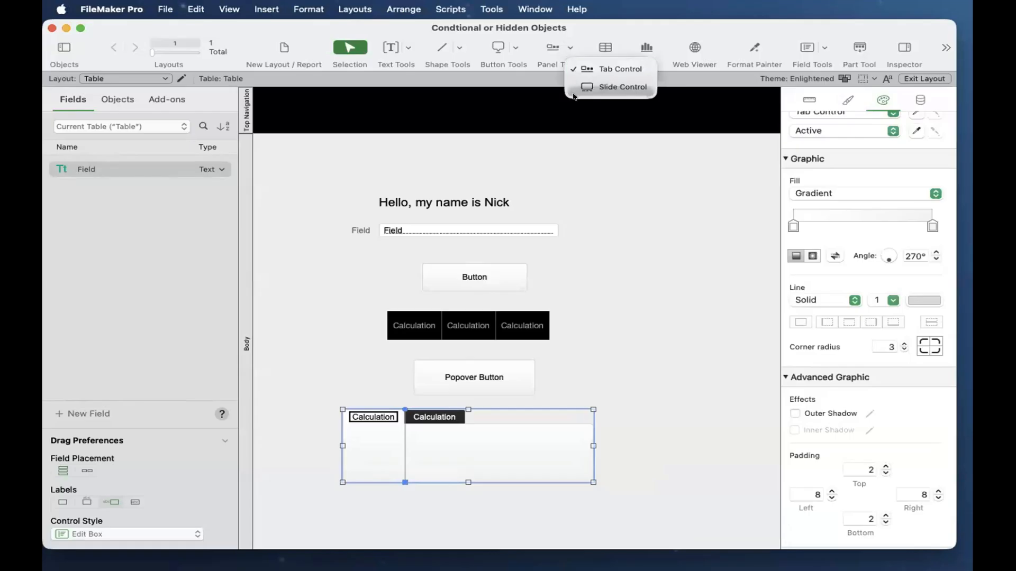
click(619, 87)
drag(625, 210, 746, 306)
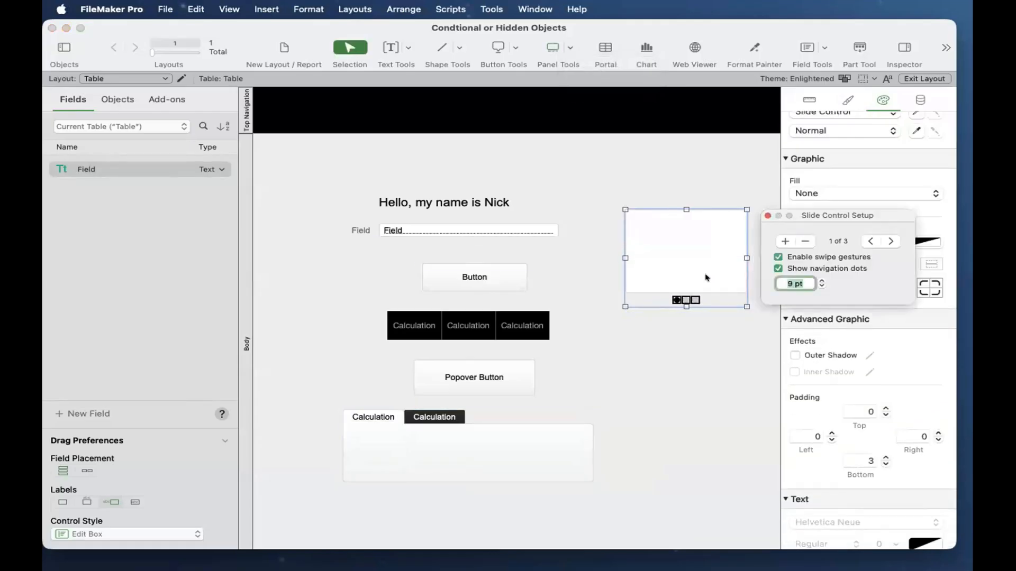
right_click(685, 230)
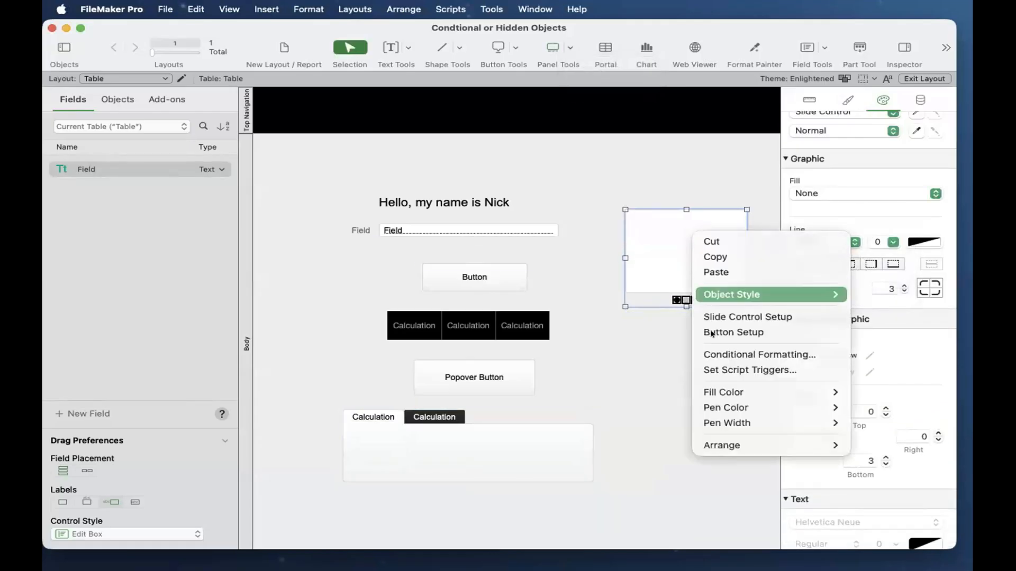
click(715, 354)
key(Escape)
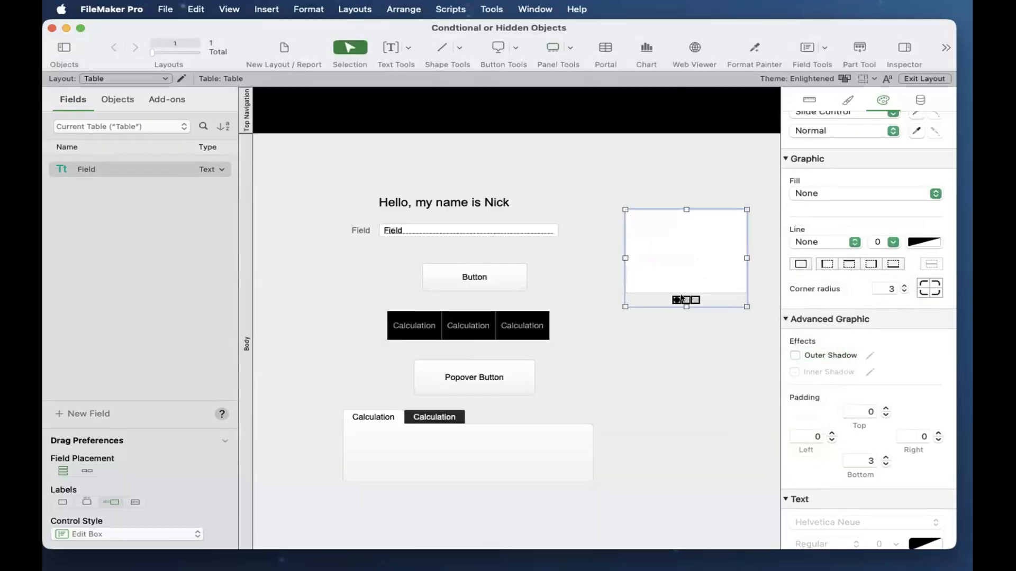
Add a conditional format to the slide control with the formula 1 and a dark red text color.
double_click(676, 300)
right_click(677, 301)
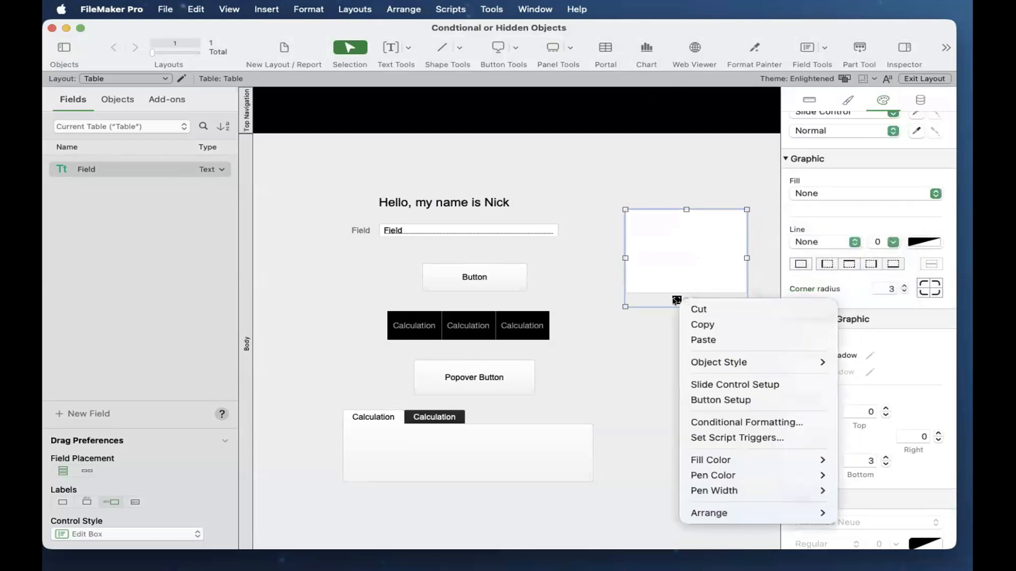
click(708, 422)
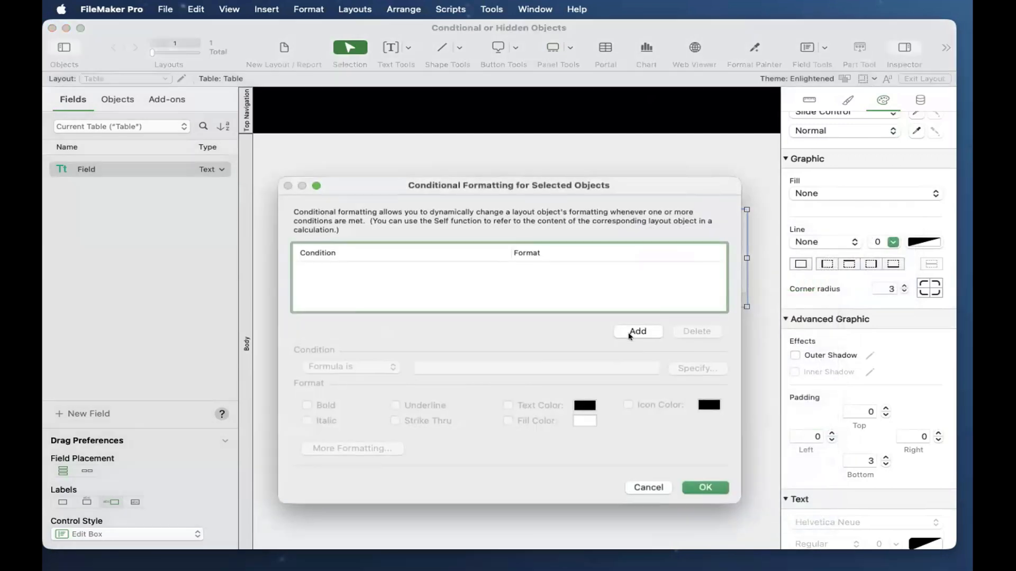
click(630, 334)
click(468, 369)
text(1)
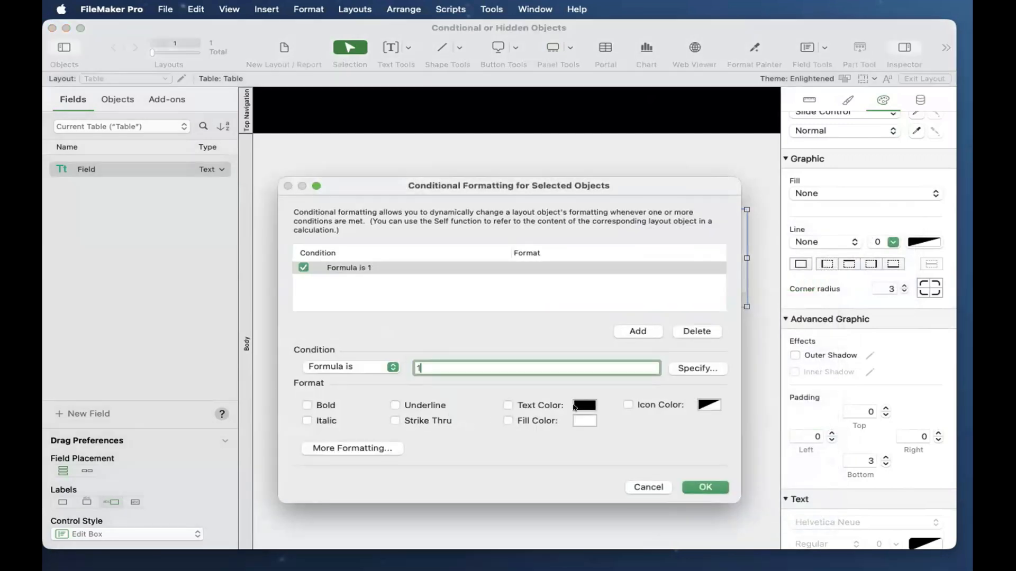
click(582, 405)
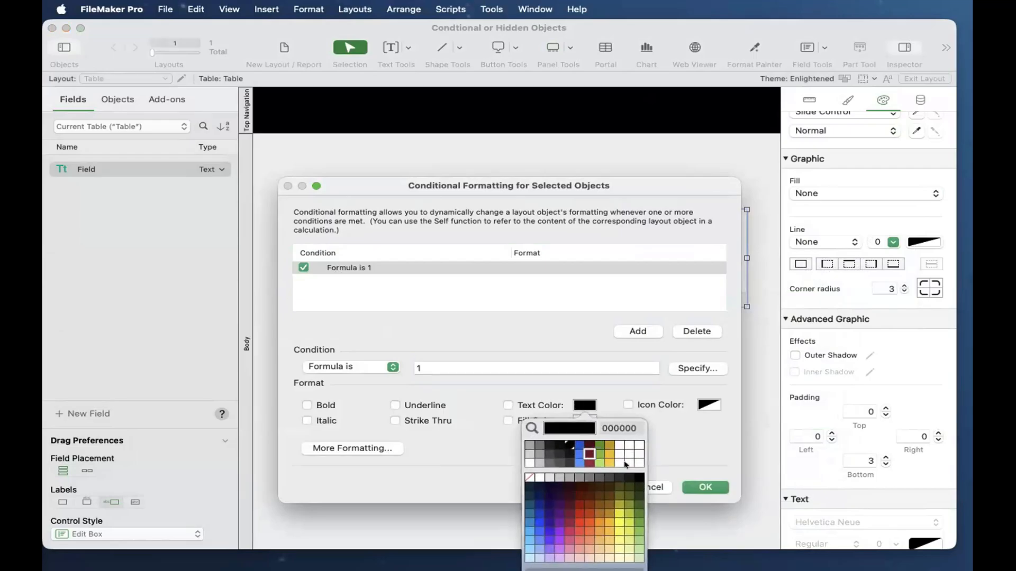
click(589, 453)
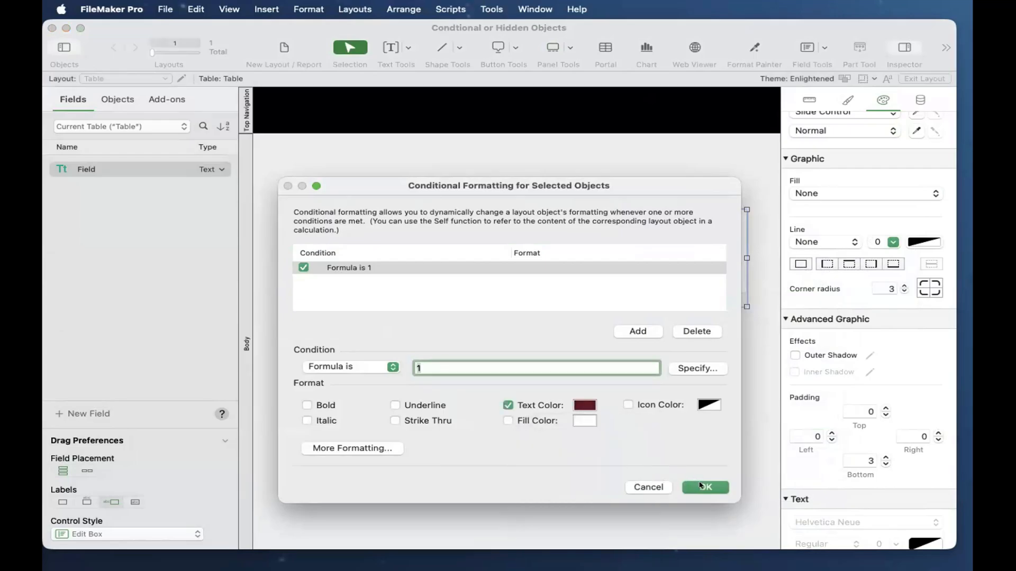
Enable a blue fill color for the slide control's condition and apply the conditional formatting.
click(508, 420)
click(584, 421)
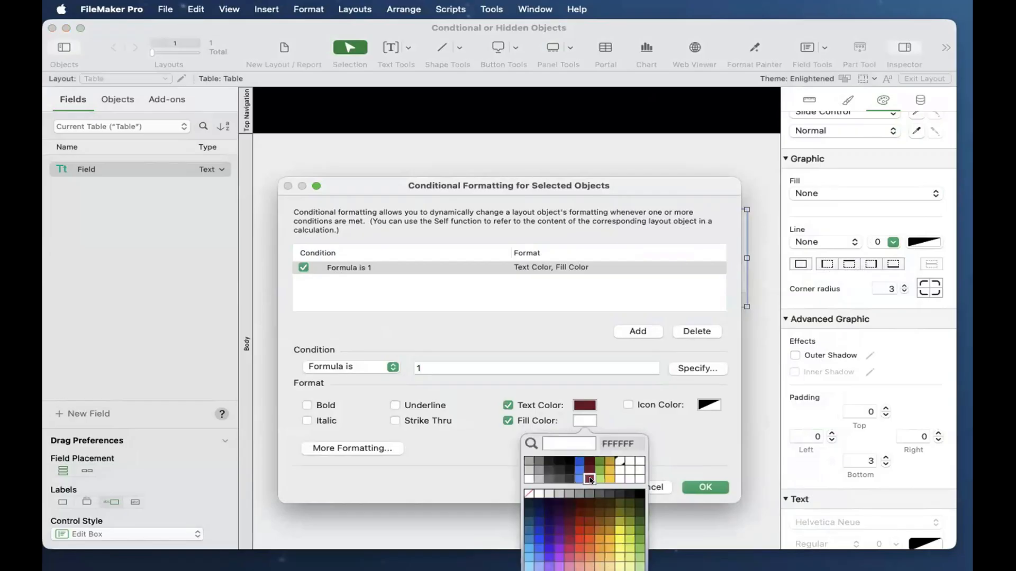
click(590, 480)
click(705, 487)
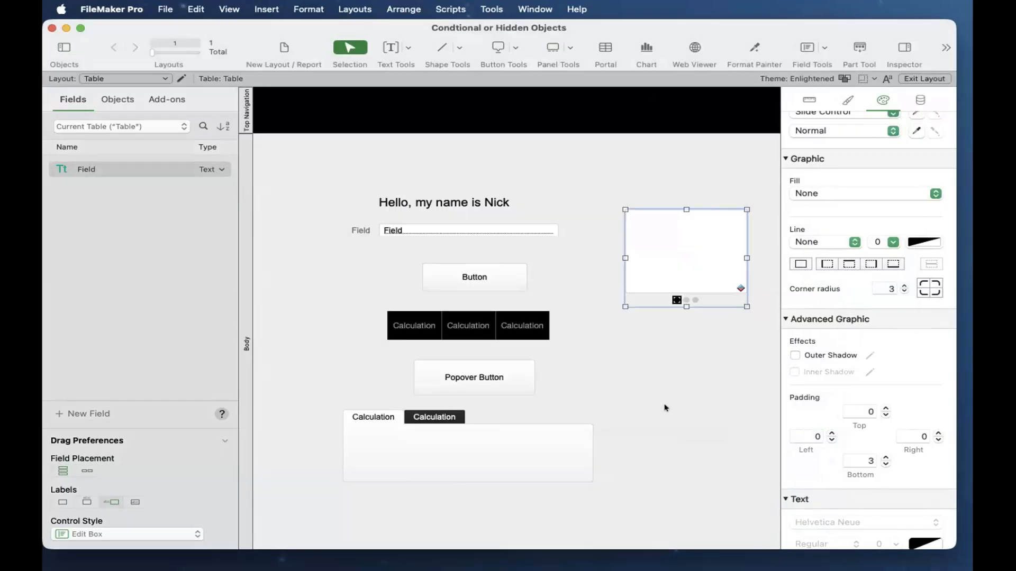
Test the slide control in Browse mode by switching panels with its navigation dots, then return to Layout mode.
key(super+b)
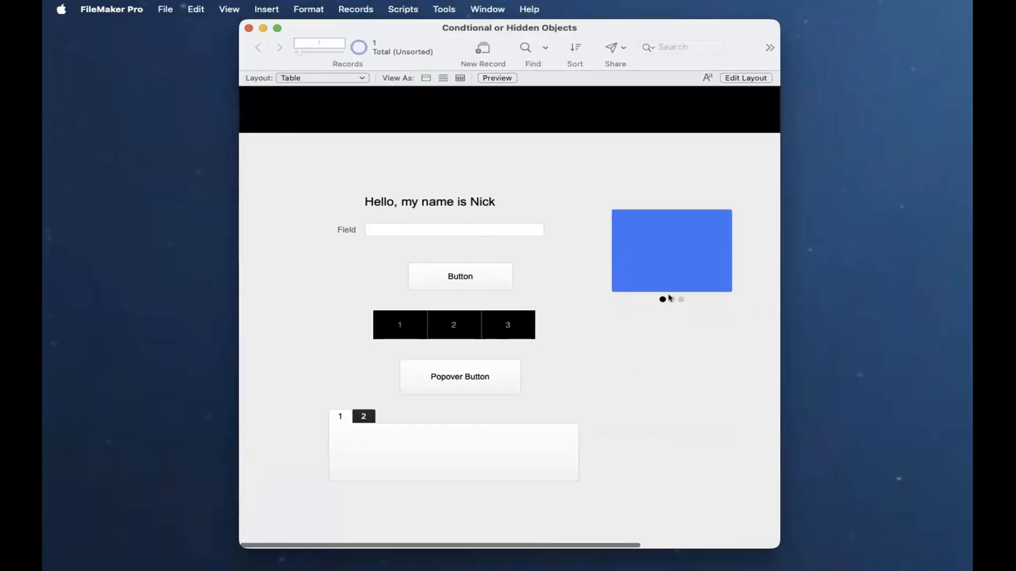
click(672, 300)
click(663, 299)
key(super+l)
Turn off the text color and fill color in the slide control's conditional formatting and apply the change.
click(684, 256)
right_click(685, 256)
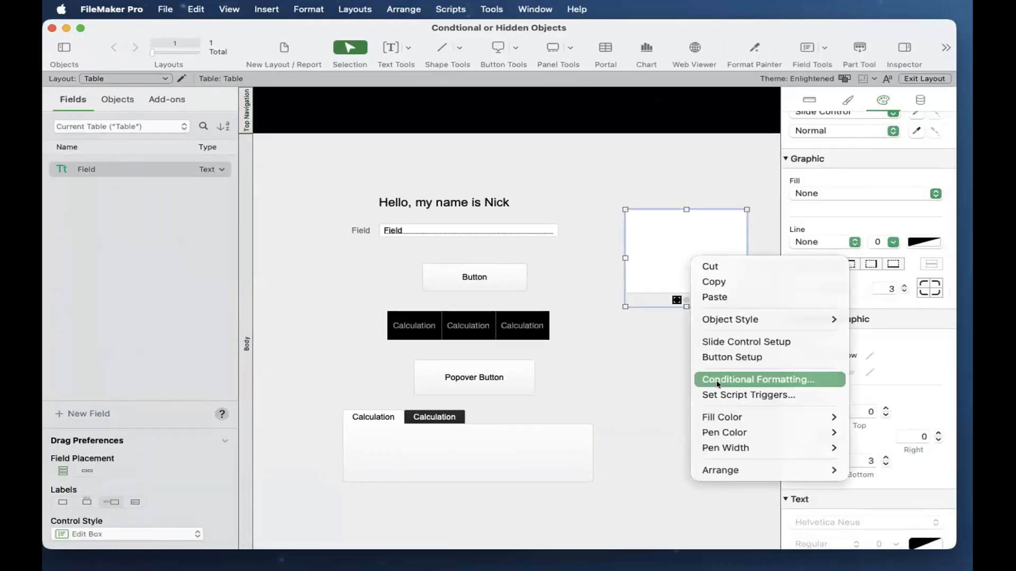
click(718, 382)
click(539, 405)
click(546, 420)
click(698, 484)
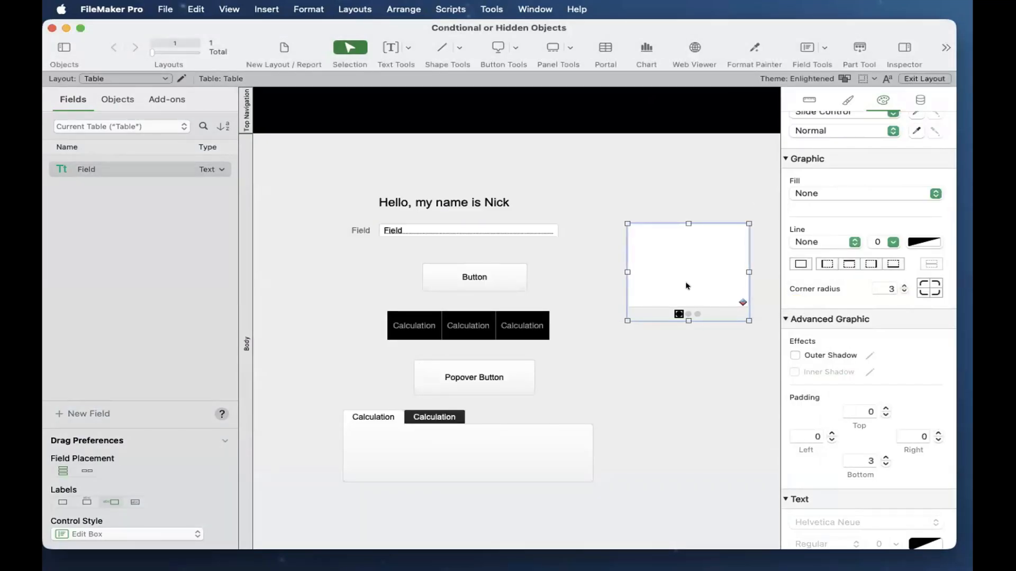
Move the slide control down beside the tab control so that their bottom edges align, and deselect all objects.
drag(689, 313, 674, 474)
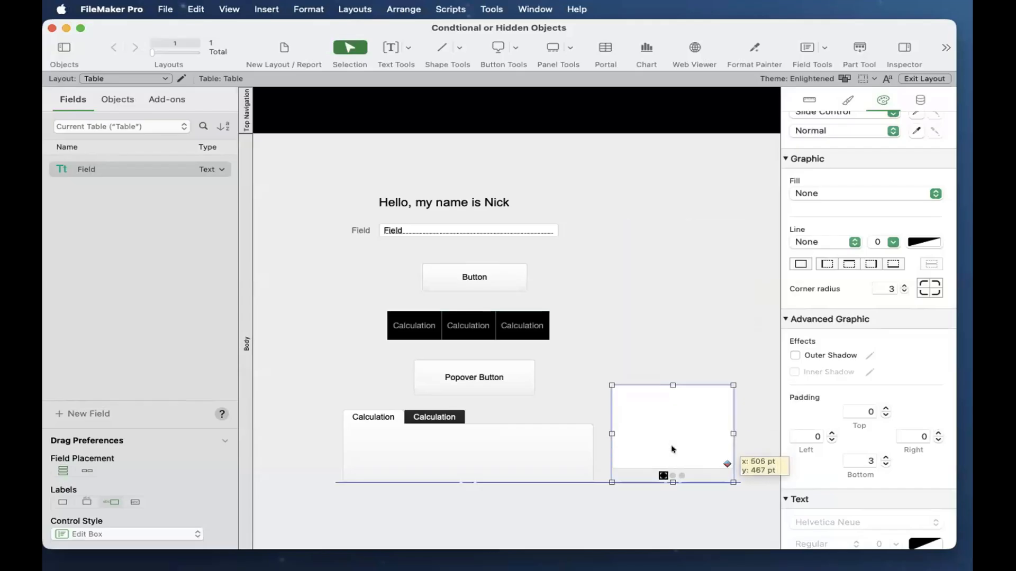
click(374, 426)
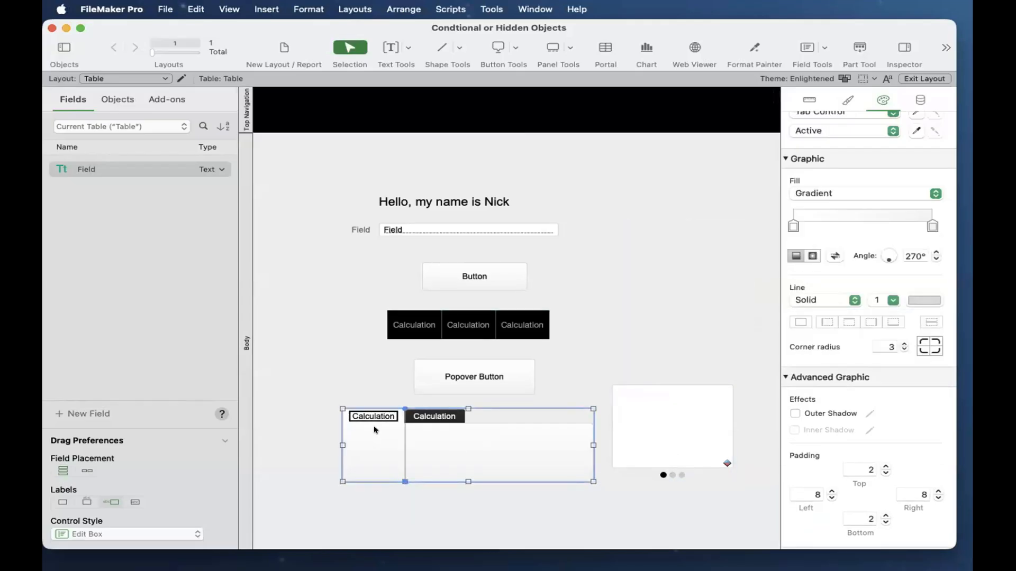
click(623, 265)
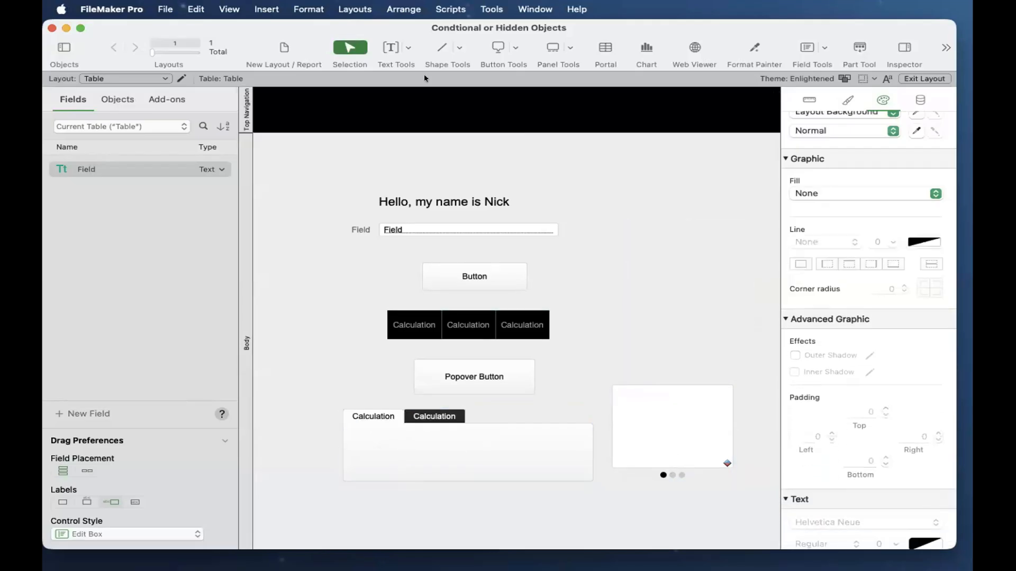
Draw a rectangle about 171 by 114 pt in the empty area beside the text and field, and check its object commands.
click(443, 48)
click(458, 48)
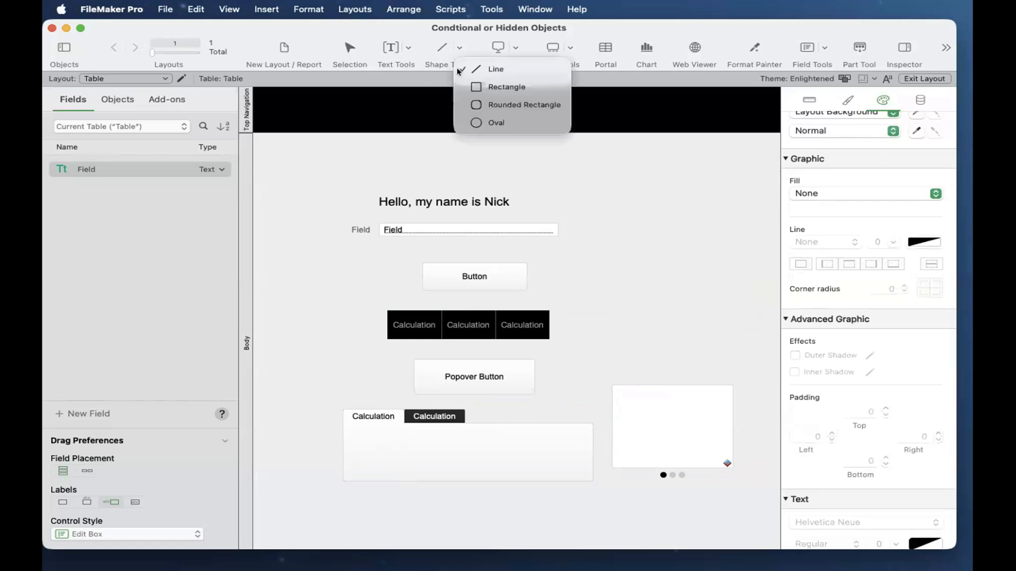
click(495, 87)
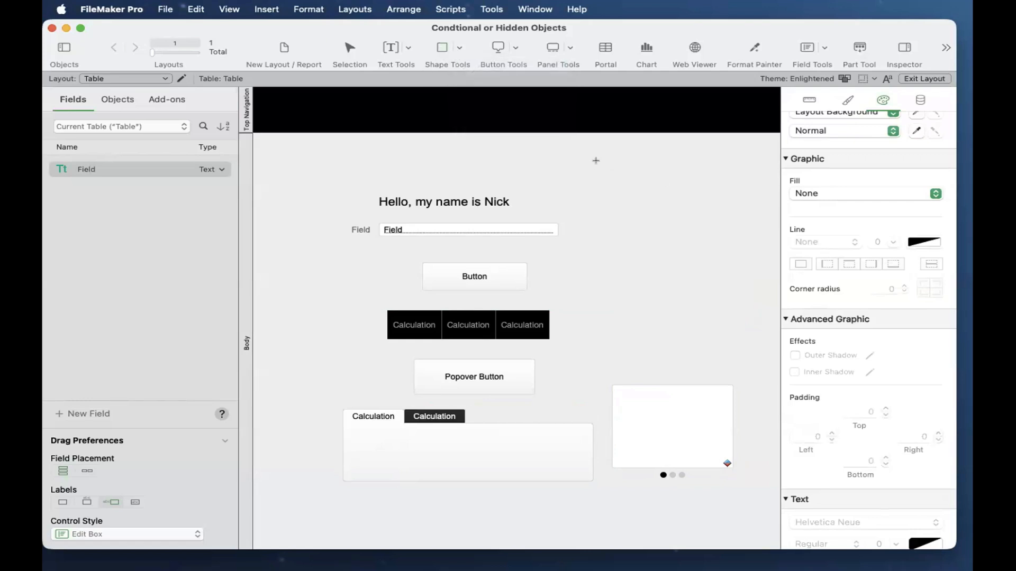
drag(597, 159, 719, 232)
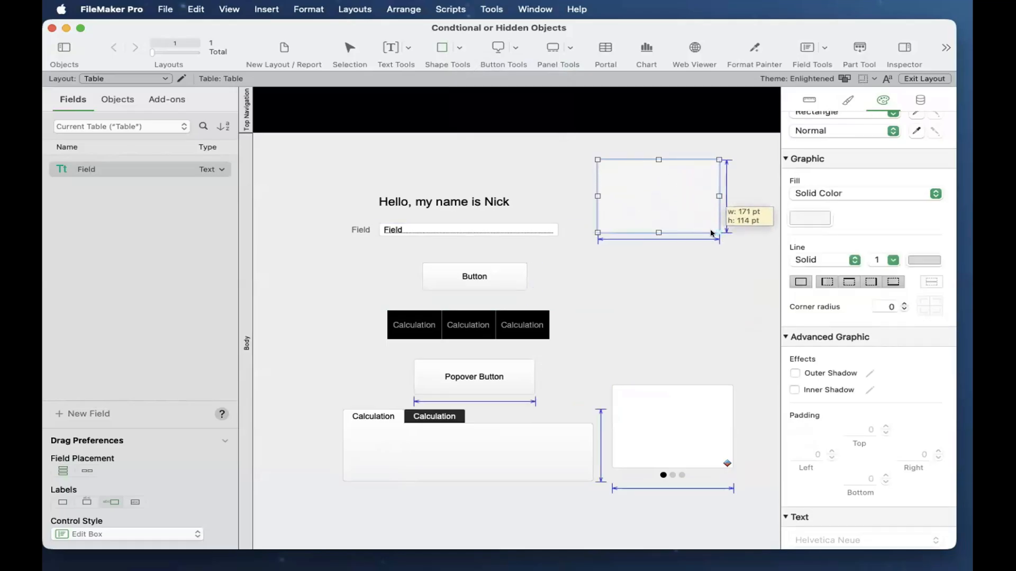
right_click(666, 209)
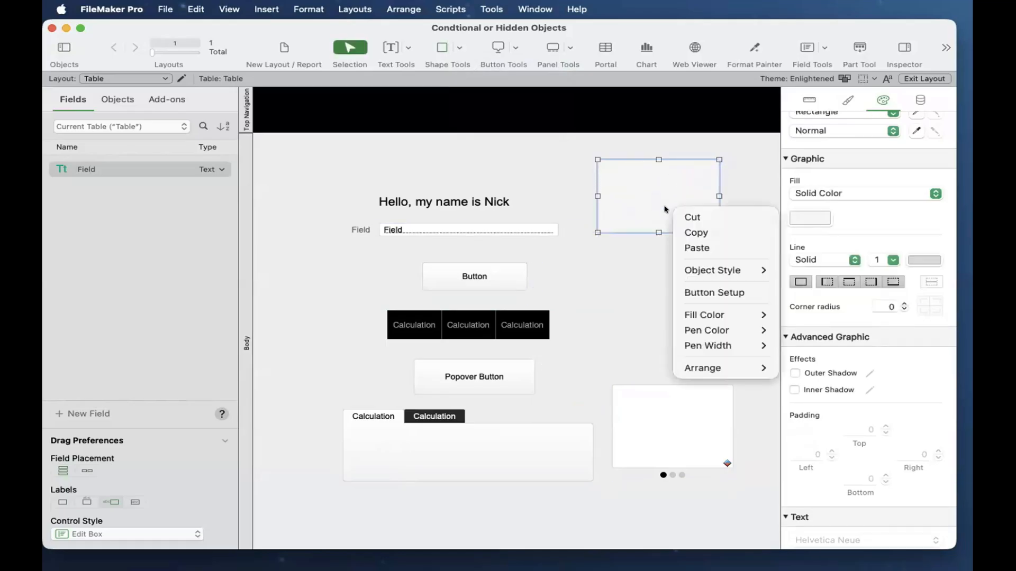
click(664, 207)
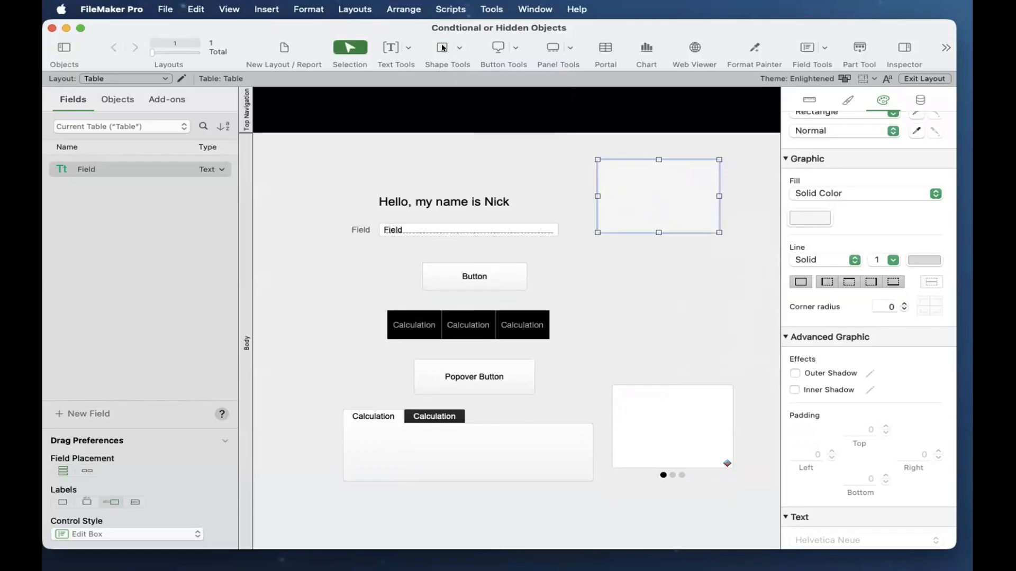
Draw a short line near the rectangle, and delete both shapes from the layout.
click(443, 47)
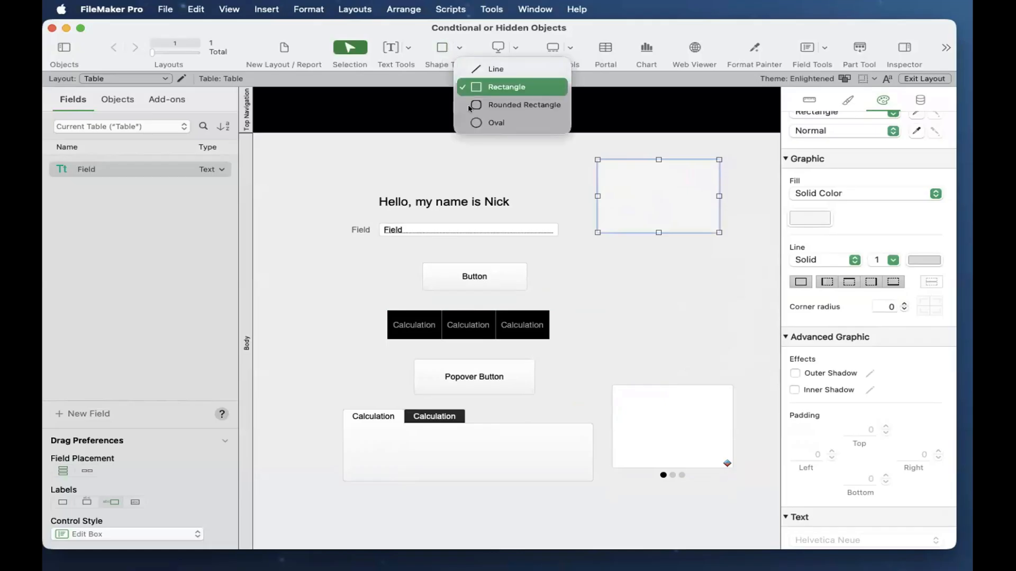
click(495, 68)
mouse_move(548, 149)
mouse_down()
mouse_move(674, 155)
mouse_move(632, 141)
mouse_move(647, 181)
mouse_up()
key(Delete)
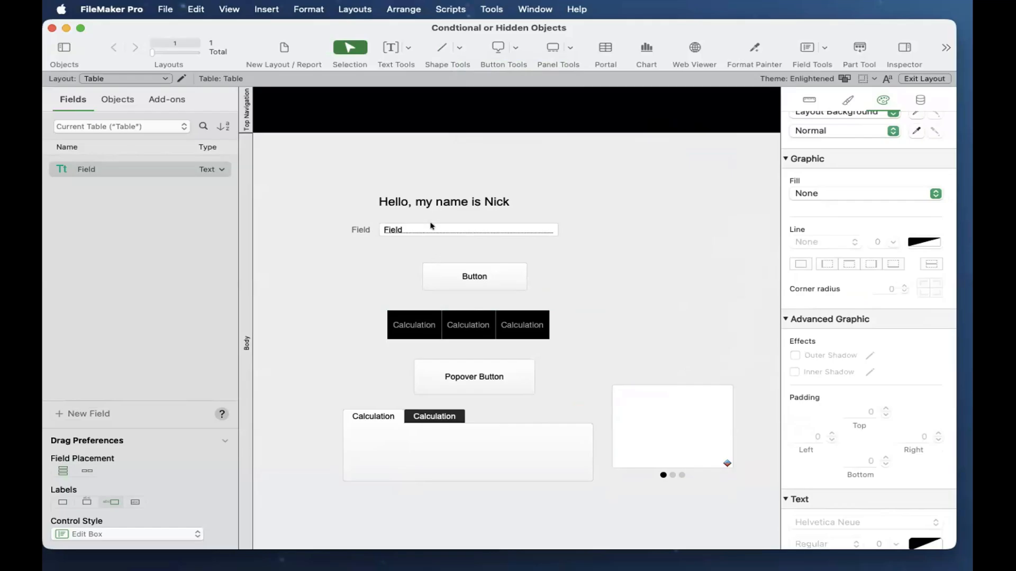
Set the line color of the single button labeled "Button" to blue and deselect it.
click(432, 226)
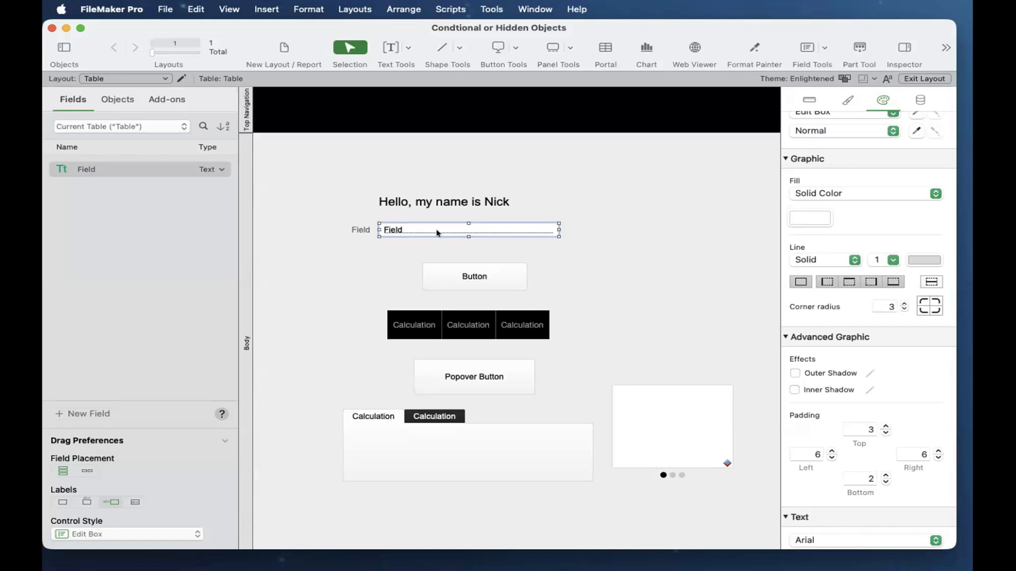
click(476, 275)
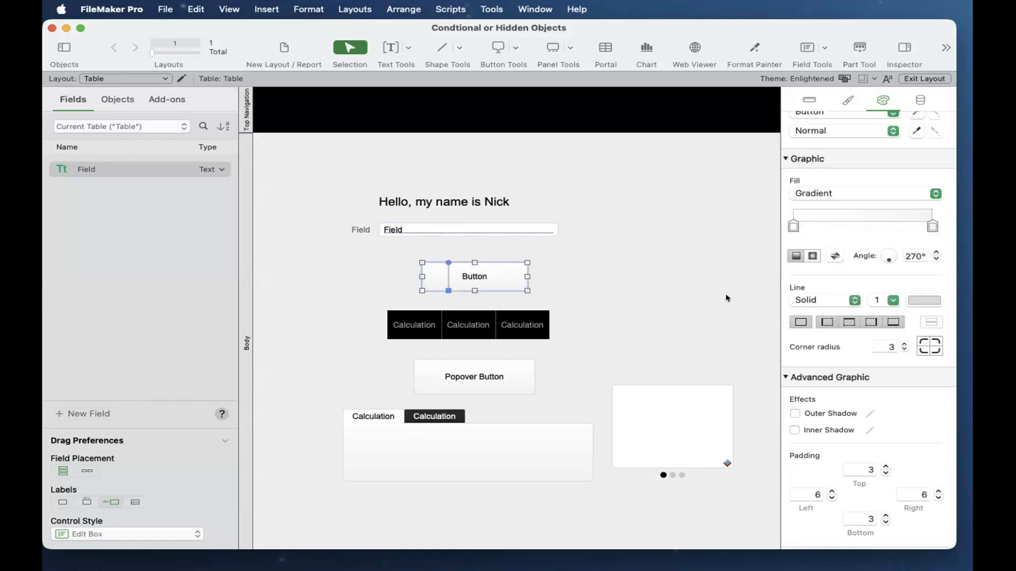
click(923, 300)
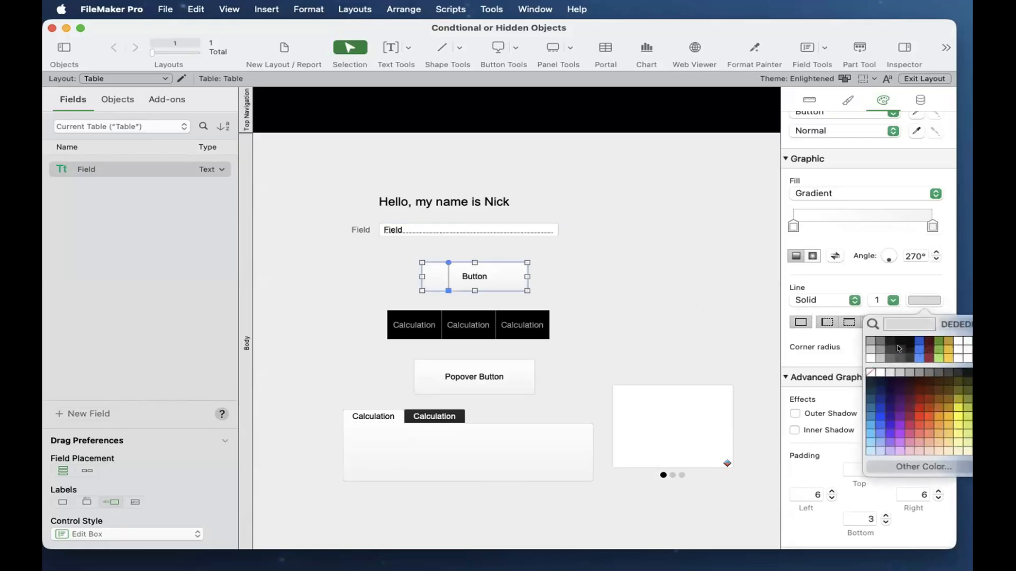
click(914, 344)
click(628, 272)
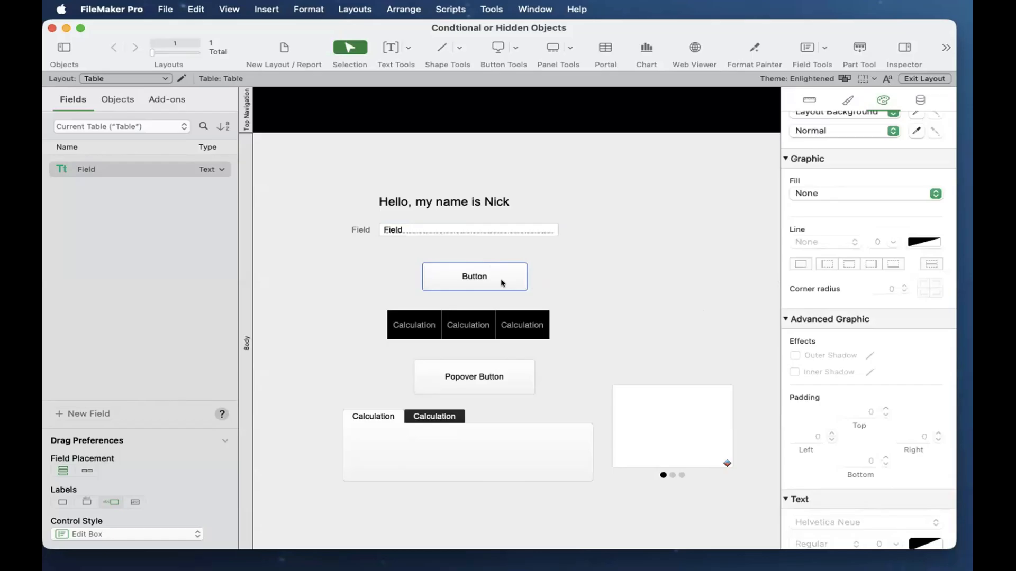
Set the line style of the single button labeled "Button" to None.
click(503, 284)
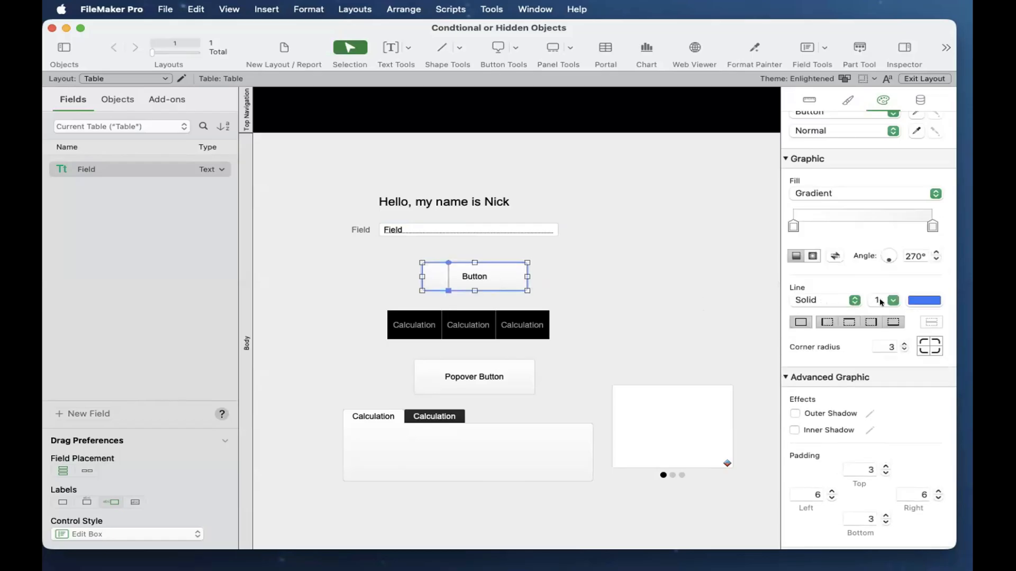
click(810, 300)
key(Up)
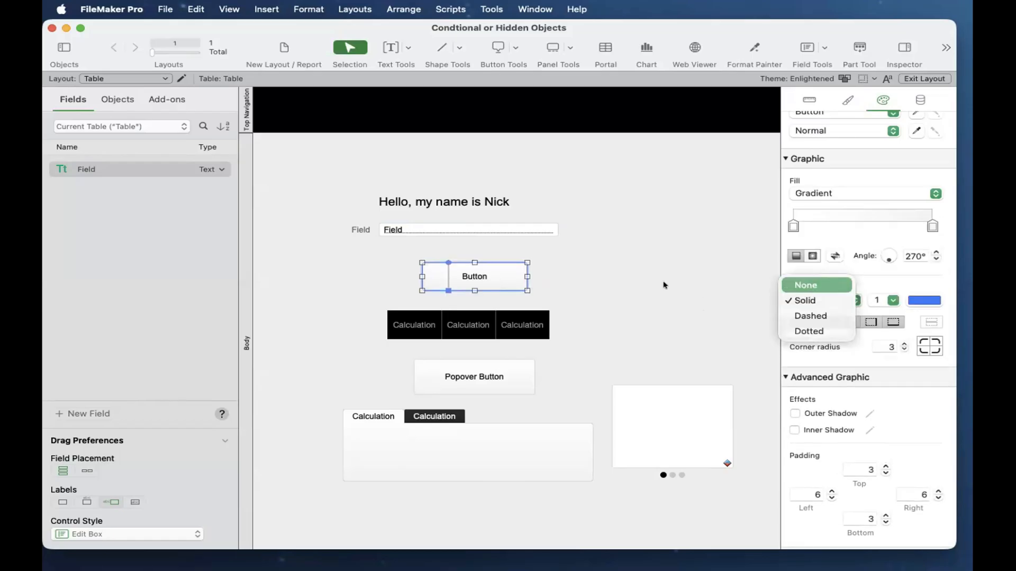
key(Return)
Delete the field, buttons, button bar, tab control and slide control, keeping only the greeting text on the layout.
drag(320, 174, 662, 457)
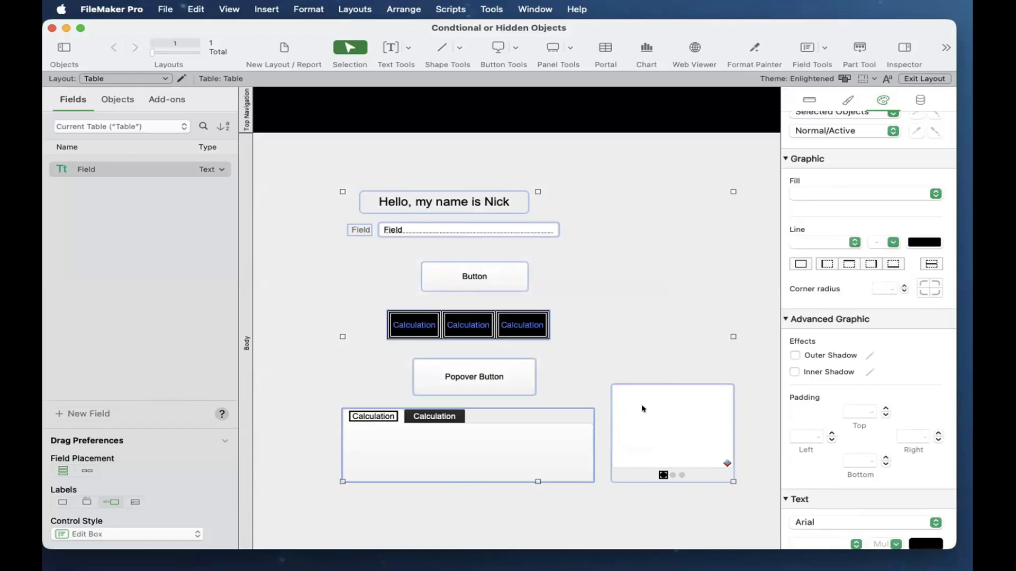
click(478, 251)
key(super+a)
key(Delete)
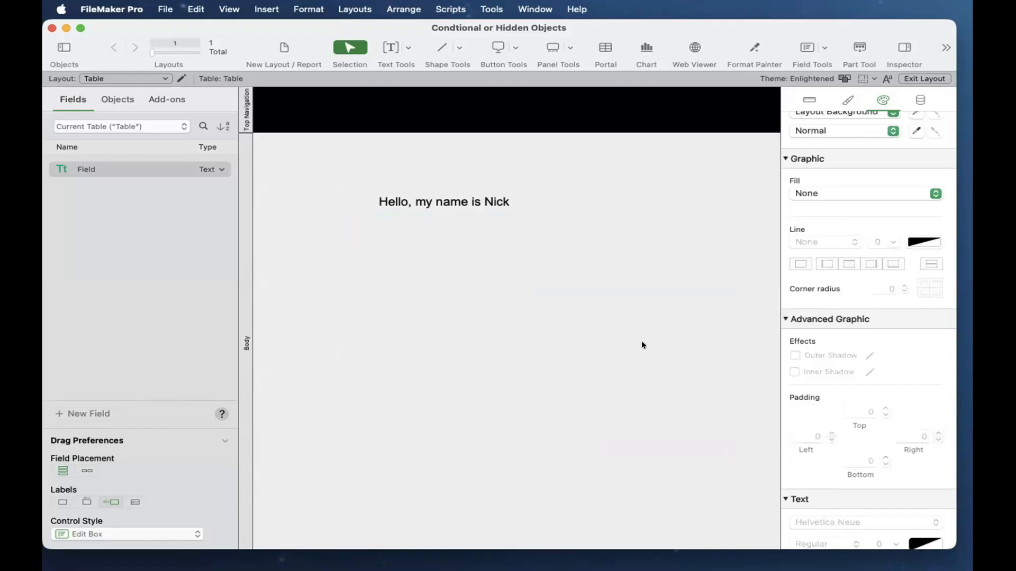
Move the greeting text slightly down and to the right, and check its object commands.
drag(466, 202, 480, 213)
right_click(479, 213)
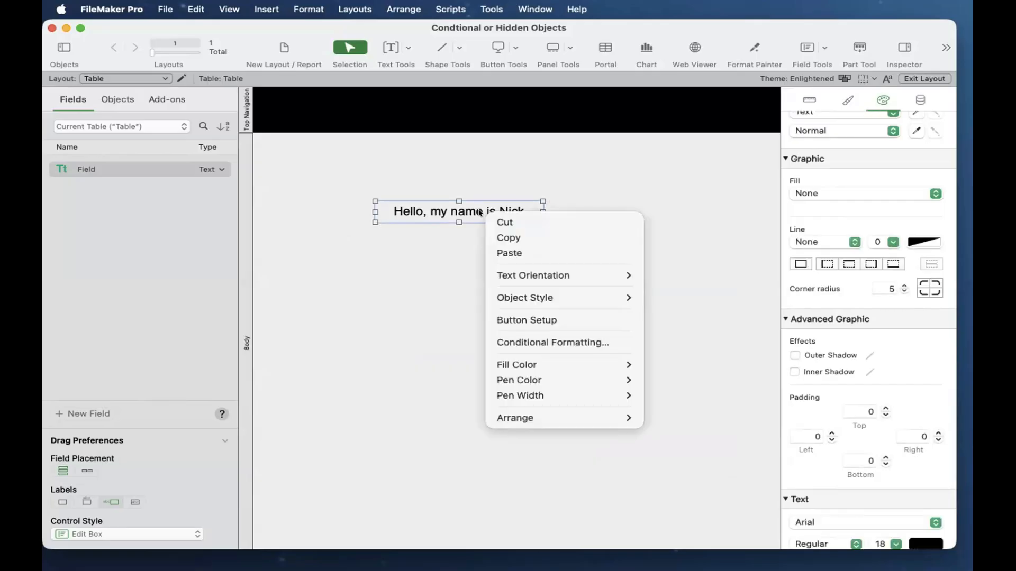
click(458, 212)
Add a trial condition to the greeting text's conditional formatting, check the available condition types, and close without keeping it.
right_click(458, 213)
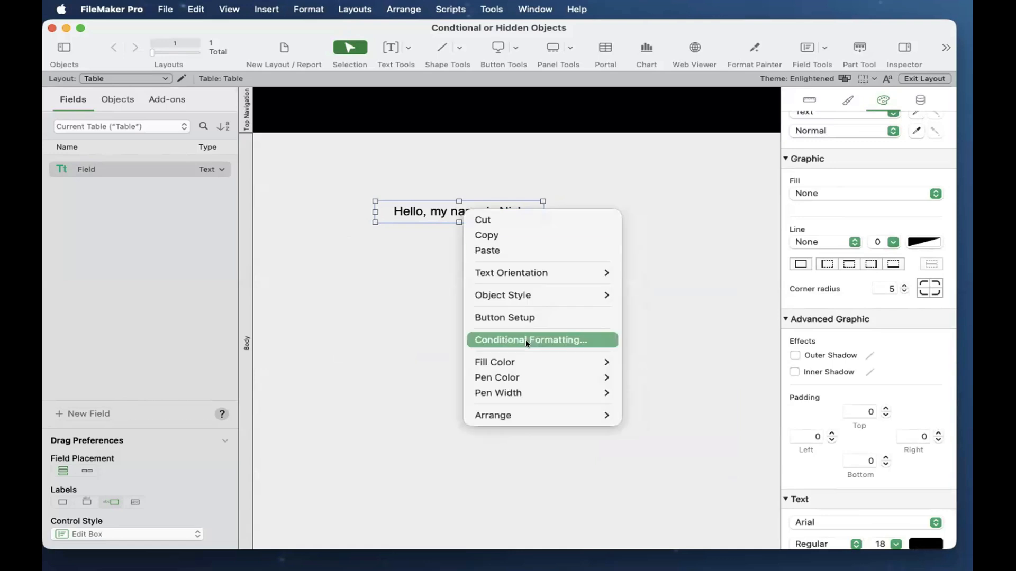
click(526, 340)
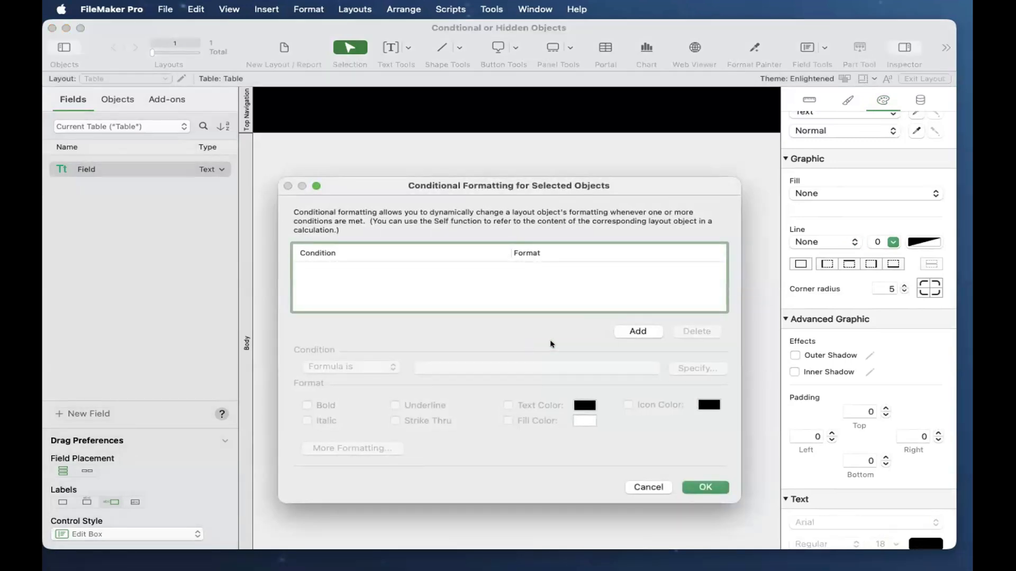
click(639, 329)
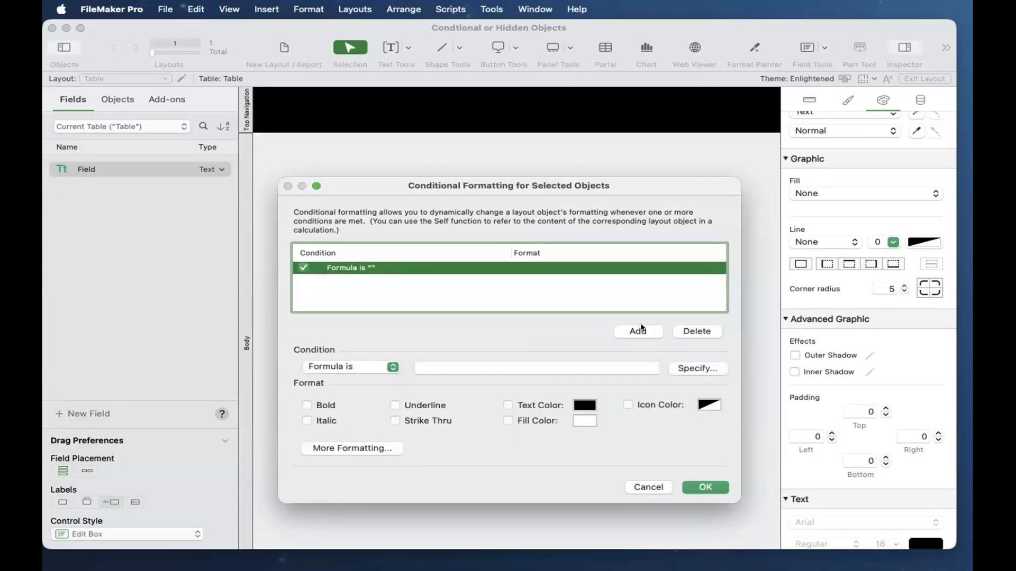
click(353, 363)
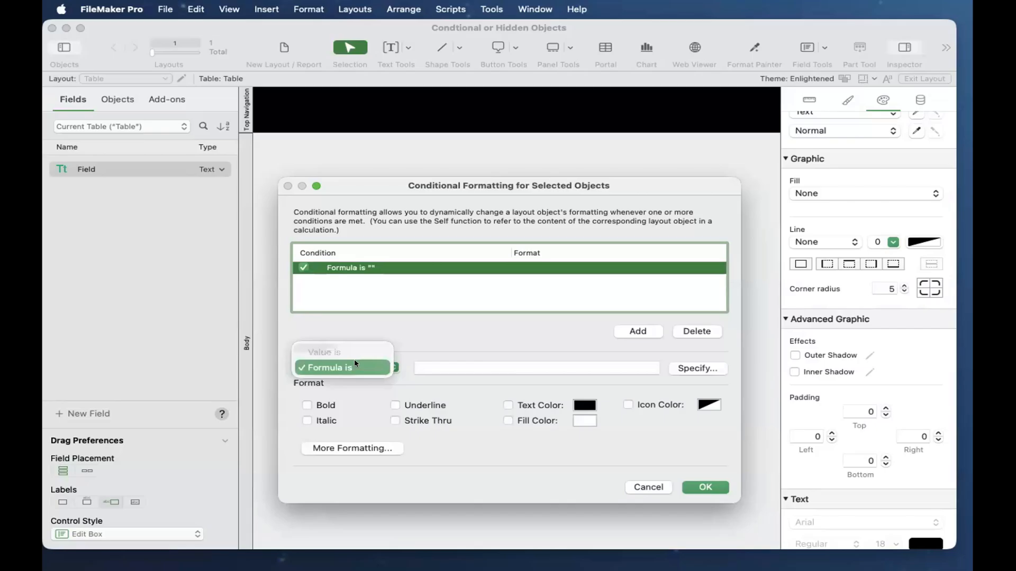
click(354, 360)
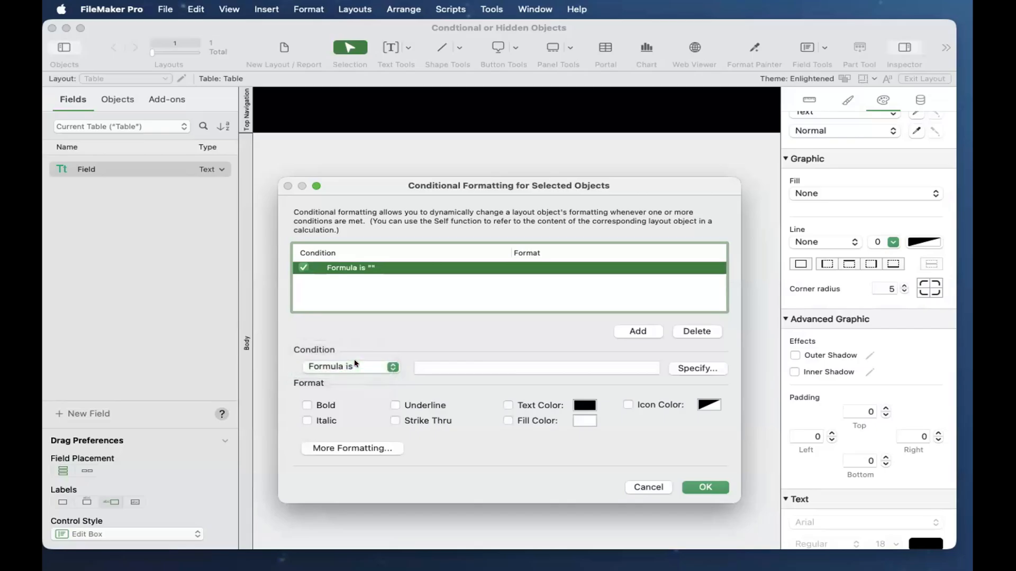
click(329, 367)
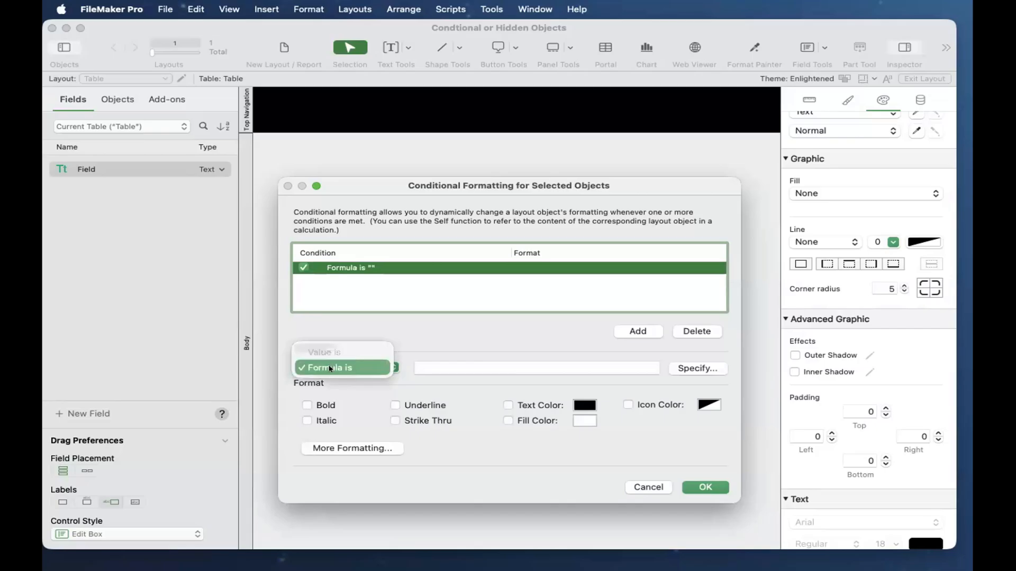
click(331, 366)
key(Return)
click(483, 253)
Add a new "Formula is" condition to the greeting text's conditional formatting.
click(479, 213)
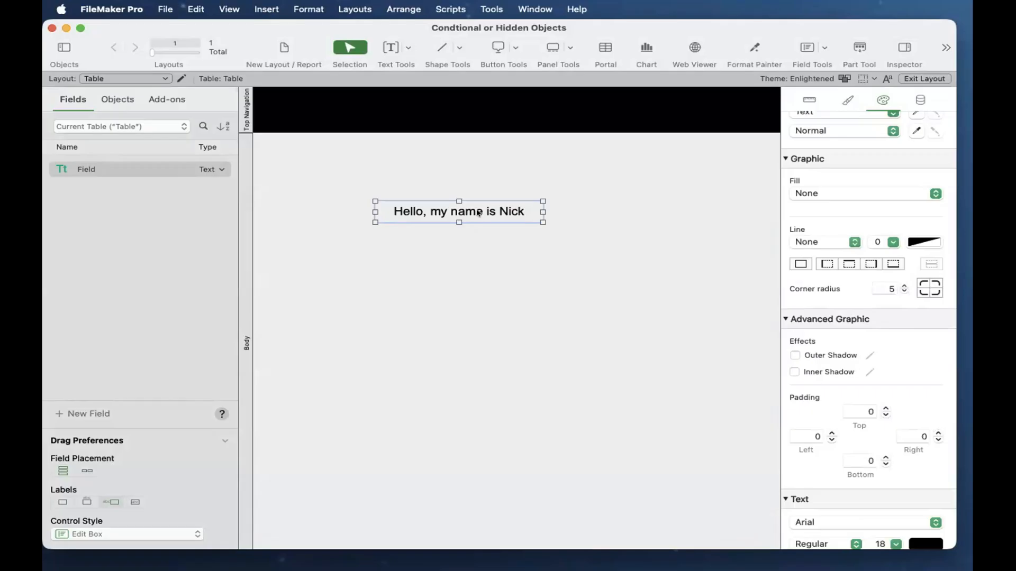
right_click(479, 212)
click(514, 342)
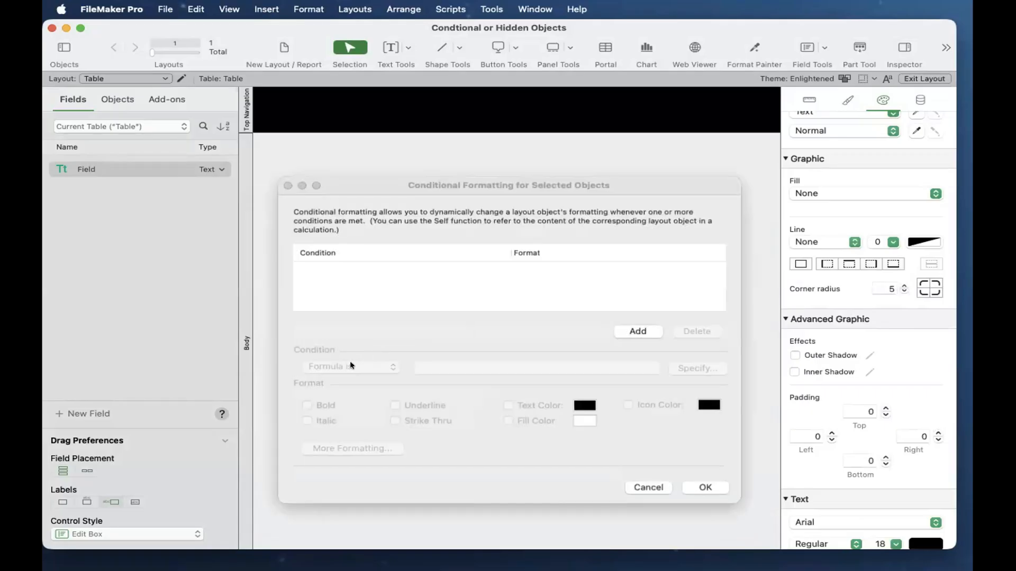
click(652, 332)
click(320, 367)
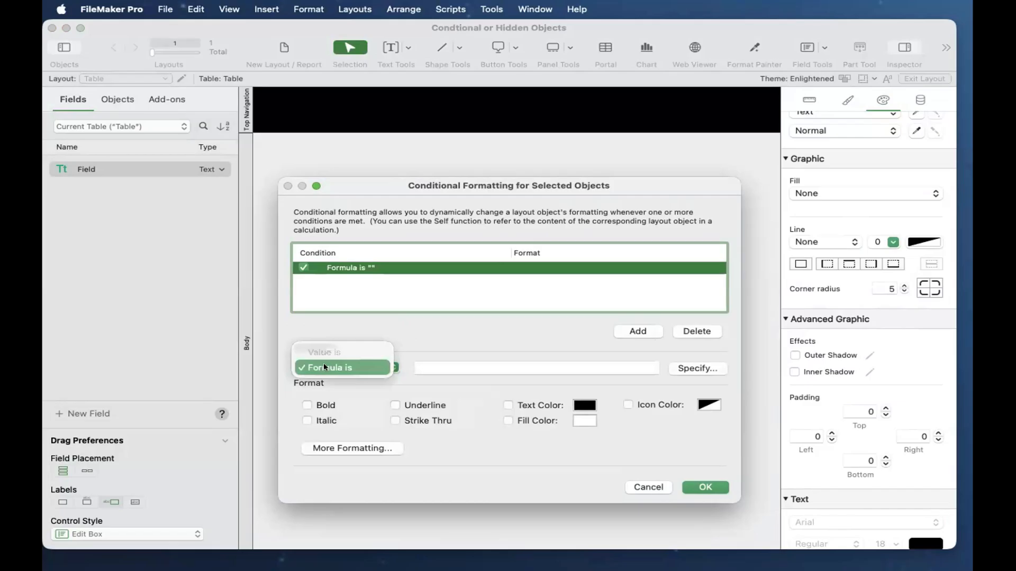
click(325, 367)
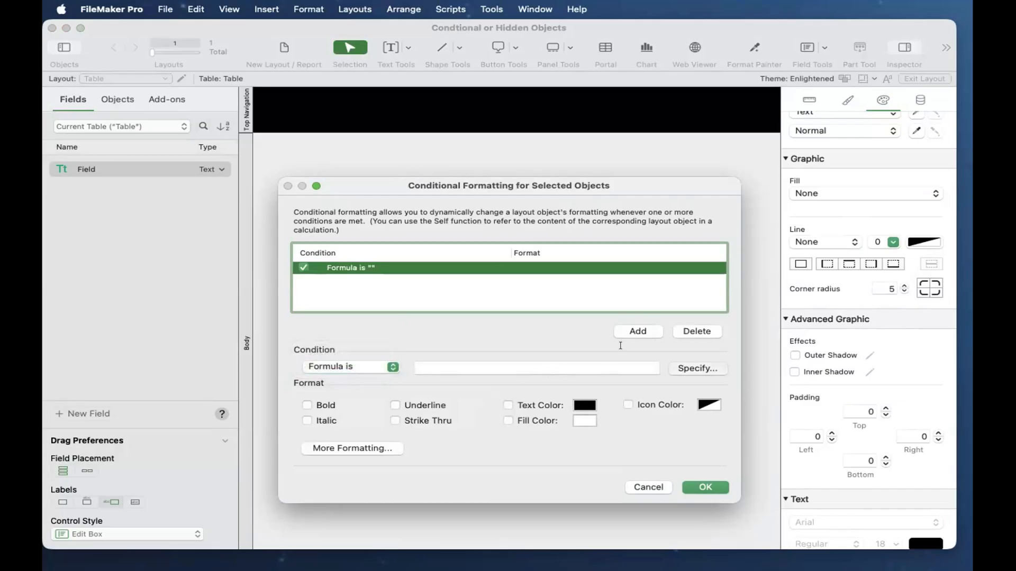
Set the condition's formula to Month ( Get ( CurrentDate ) ) = 2.
text(month)
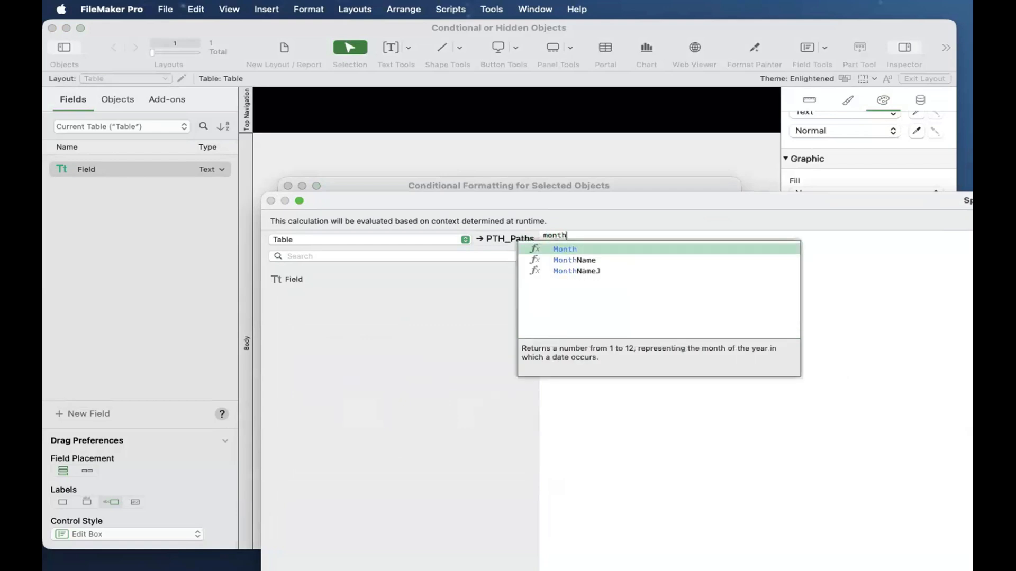
key(Return)
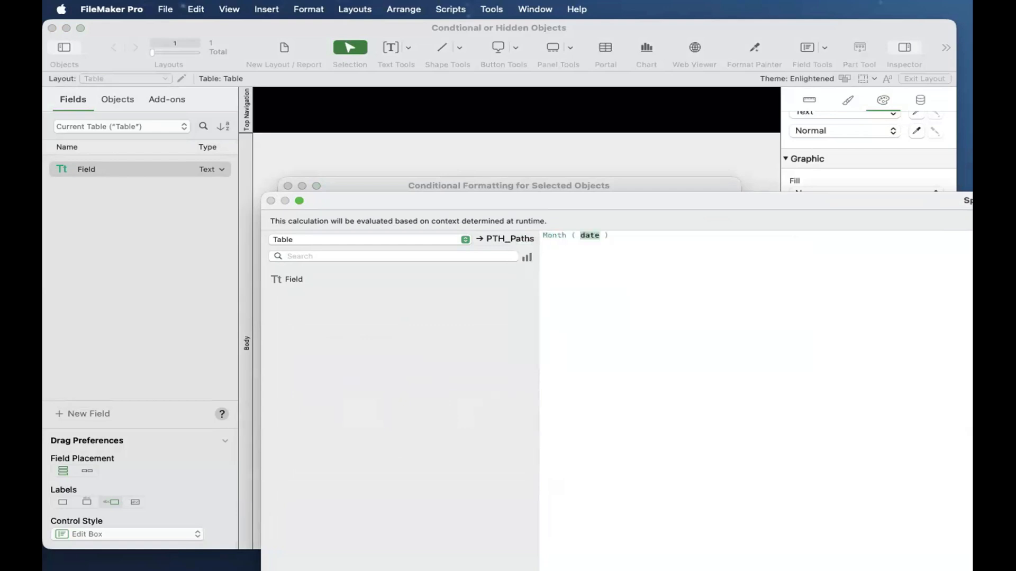
text(get)
key(Return)
key(Escape)
text(curr)
key(Return)
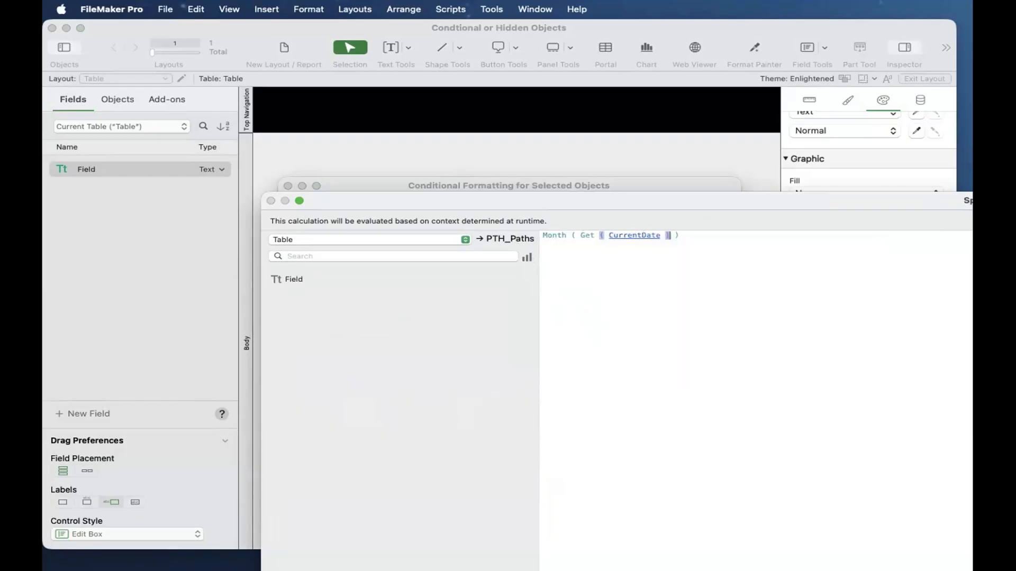
text(= 2)
key(Return)
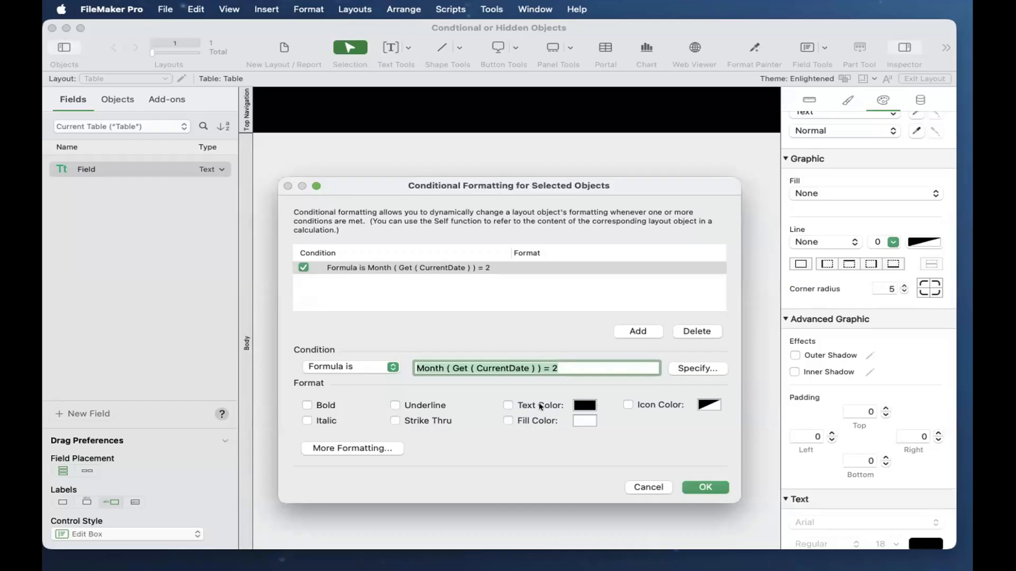
Enable text color for the greeting's condition, set it to red, and apply the conditional formatting.
click(539, 406)
click(585, 405)
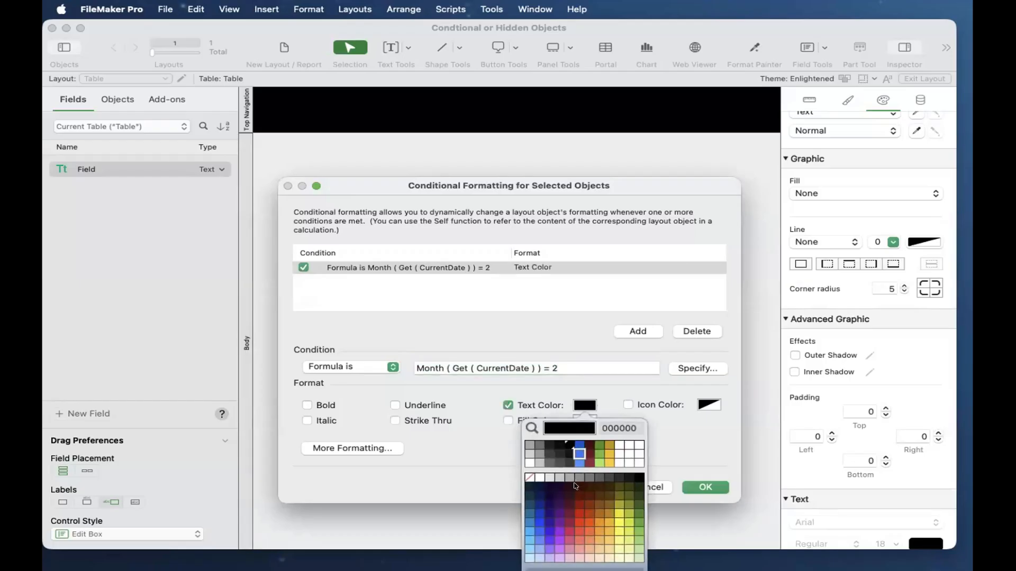
click(581, 512)
click(699, 486)
click(560, 375)
Review the greeting text's conditional formatting formula and preview the layout in Browse mode.
click(492, 213)
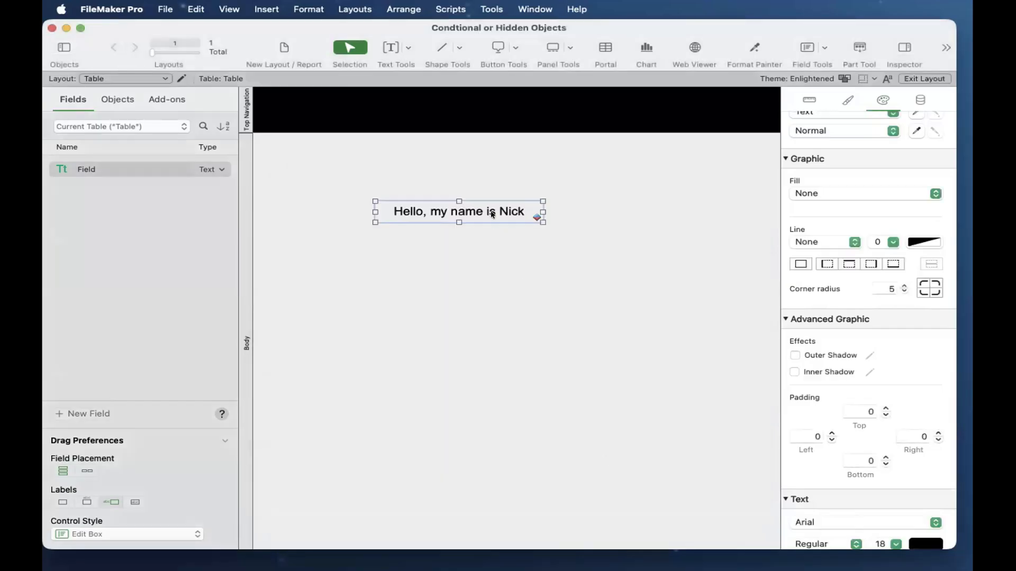
right_click(492, 213)
click(540, 343)
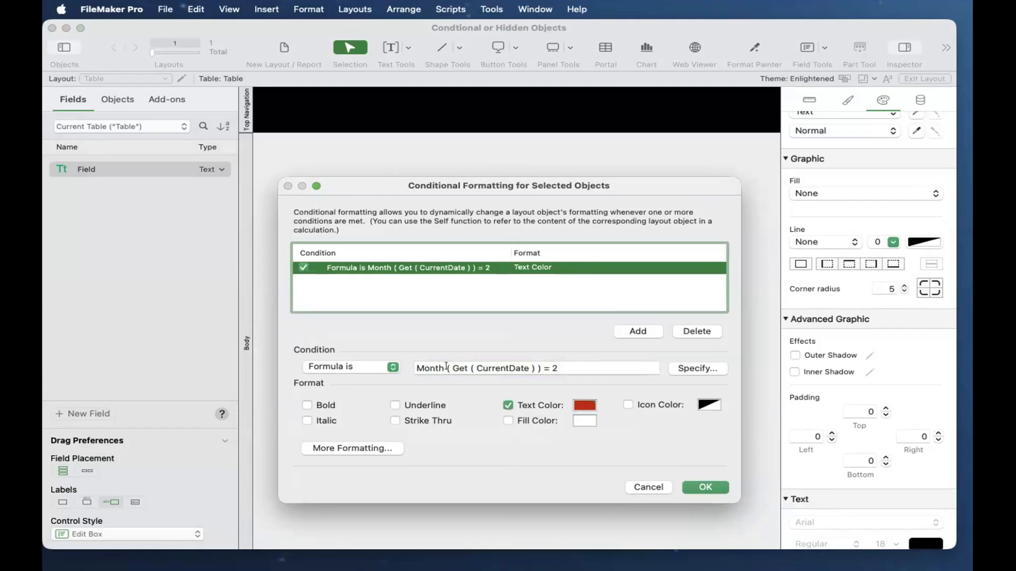
click(559, 367)
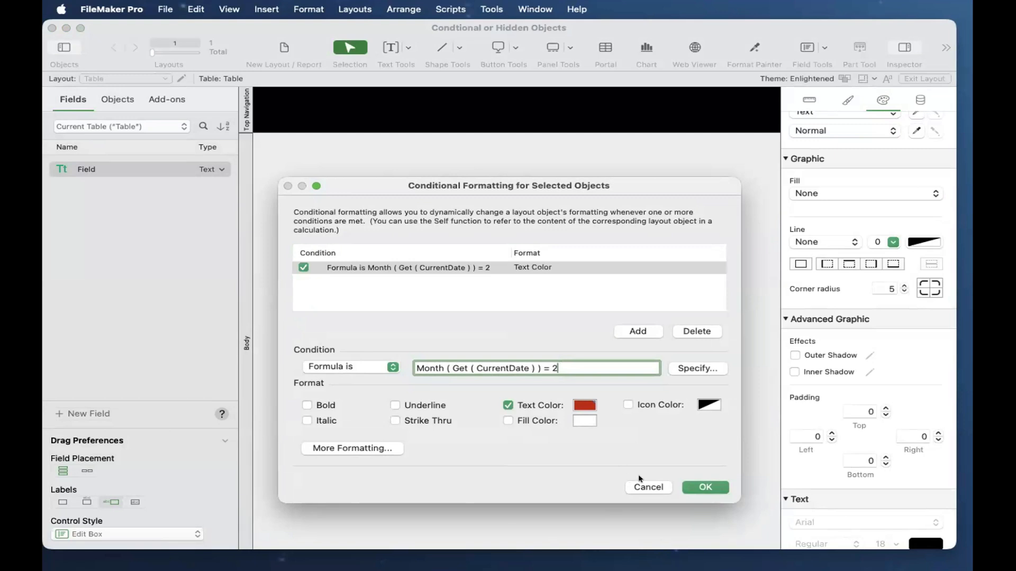
click(703, 486)
key(super+b)
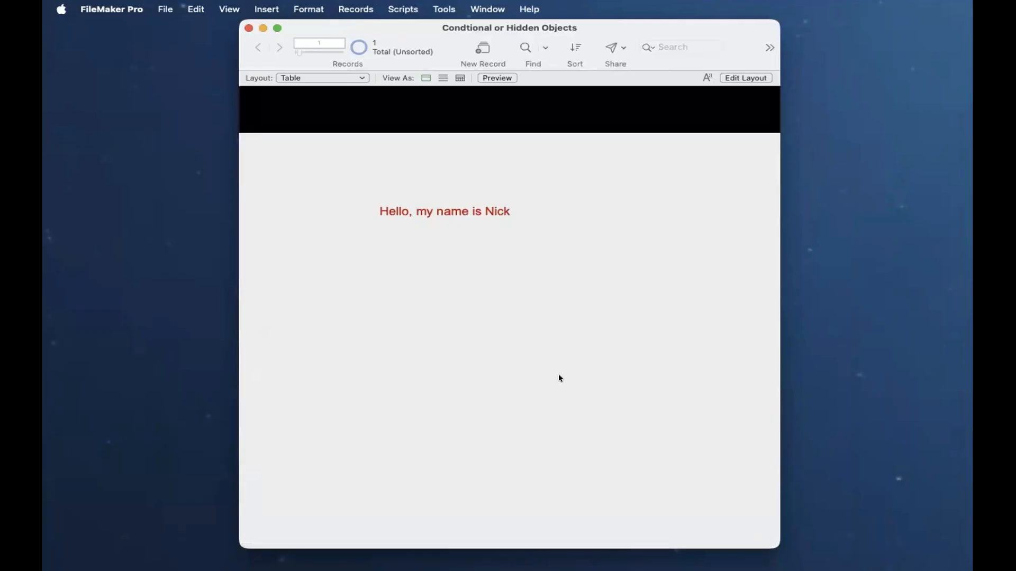
Return to Layout mode and shift the greeting text slightly down and to the right.
key(super+l)
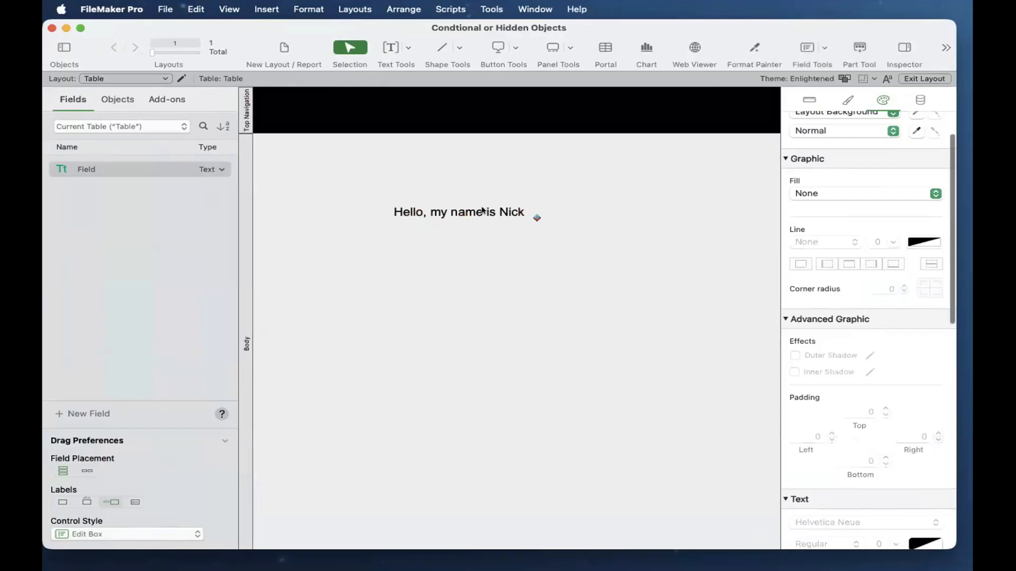
click(503, 215)
drag(504, 215, 508, 215)
Try adding fill color, italic, bold and underline to the greeting text's conditional format.
right_click(507, 217)
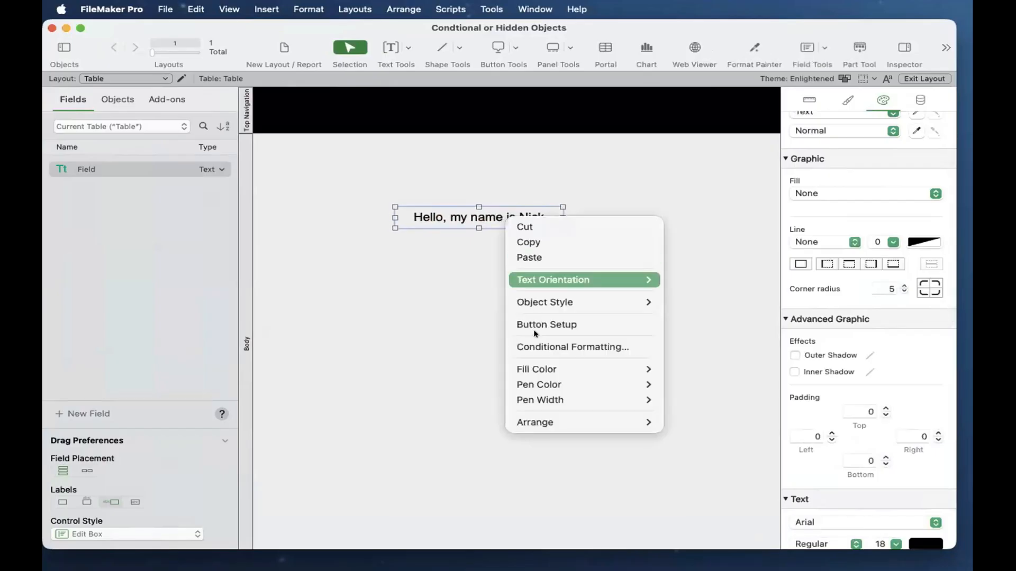
click(536, 345)
click(568, 422)
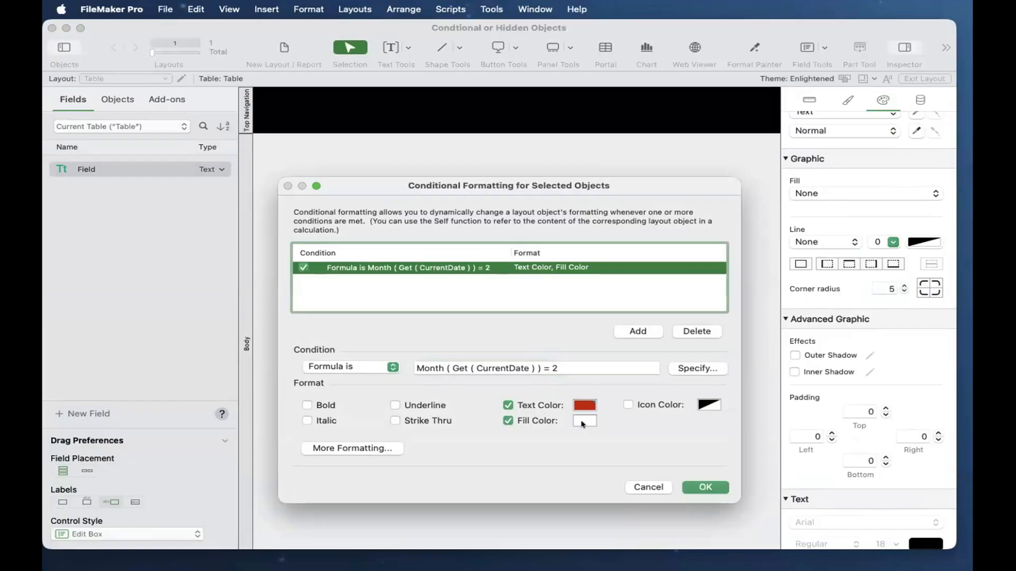
click(332, 422)
click(324, 406)
click(422, 407)
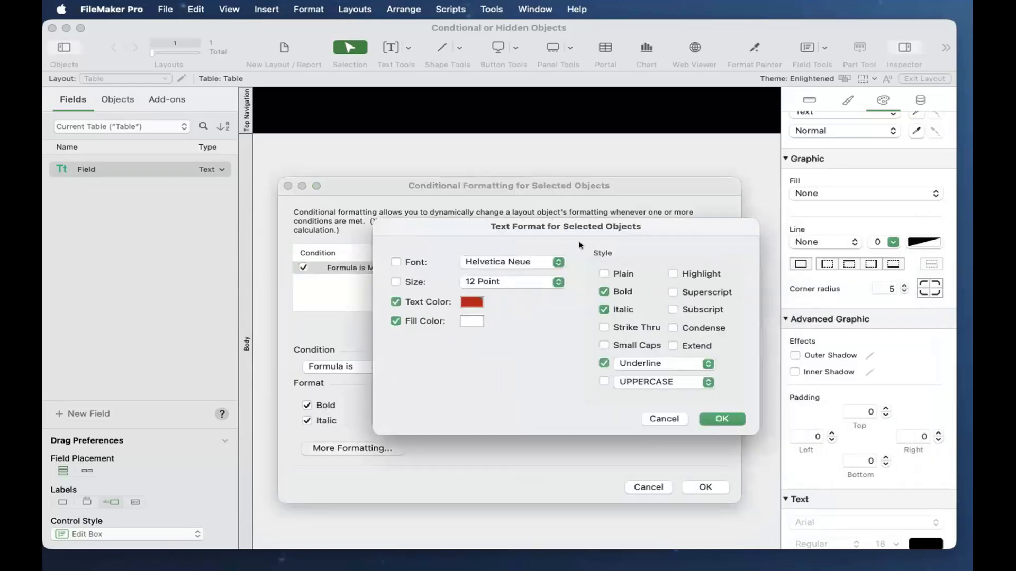
Try the HeadLineA font in the condition's additional text formatting, apply it, and preview the greeting in Browse mode.
click(516, 263)
click(490, 281)
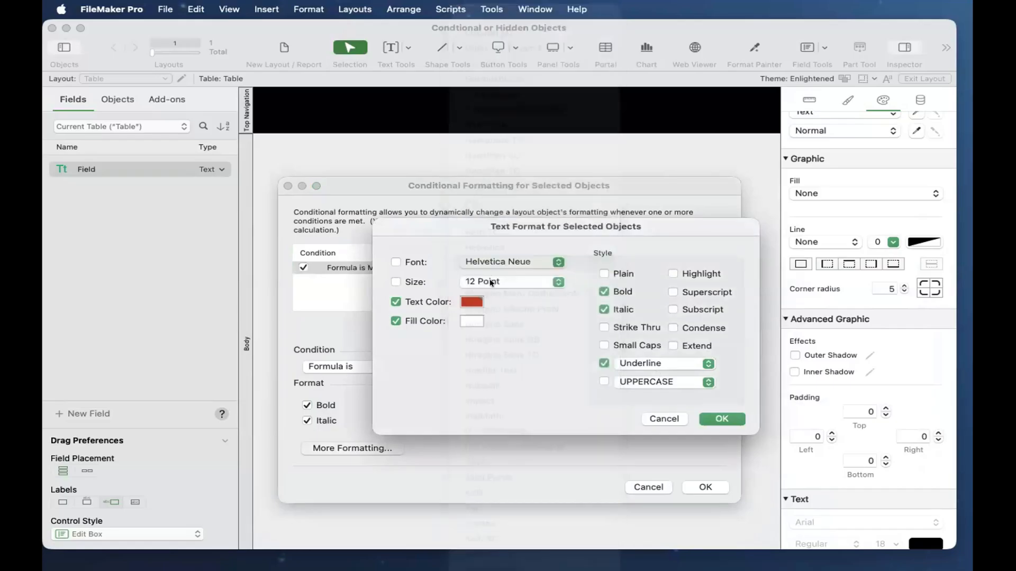
click(515, 263)
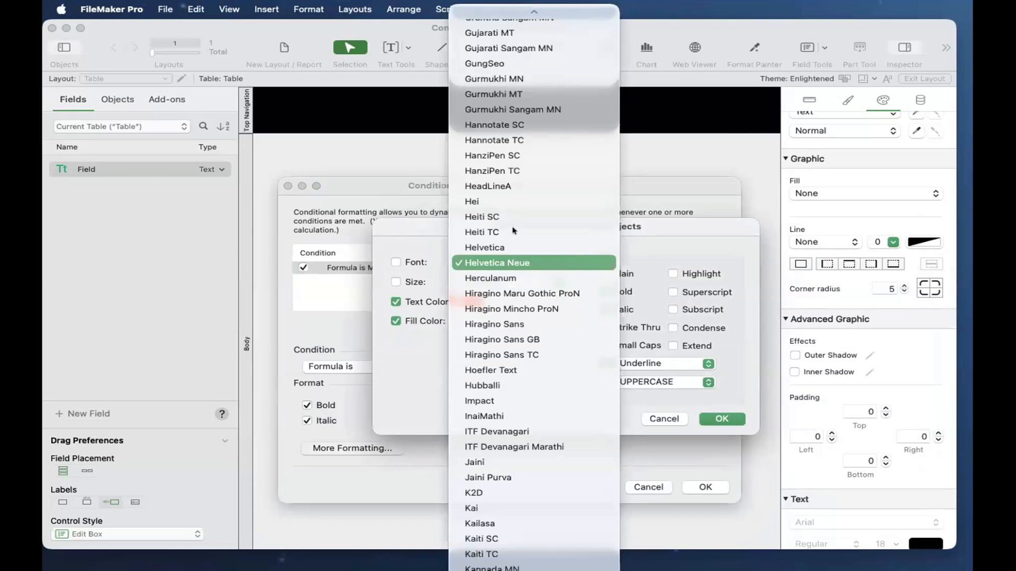
click(511, 186)
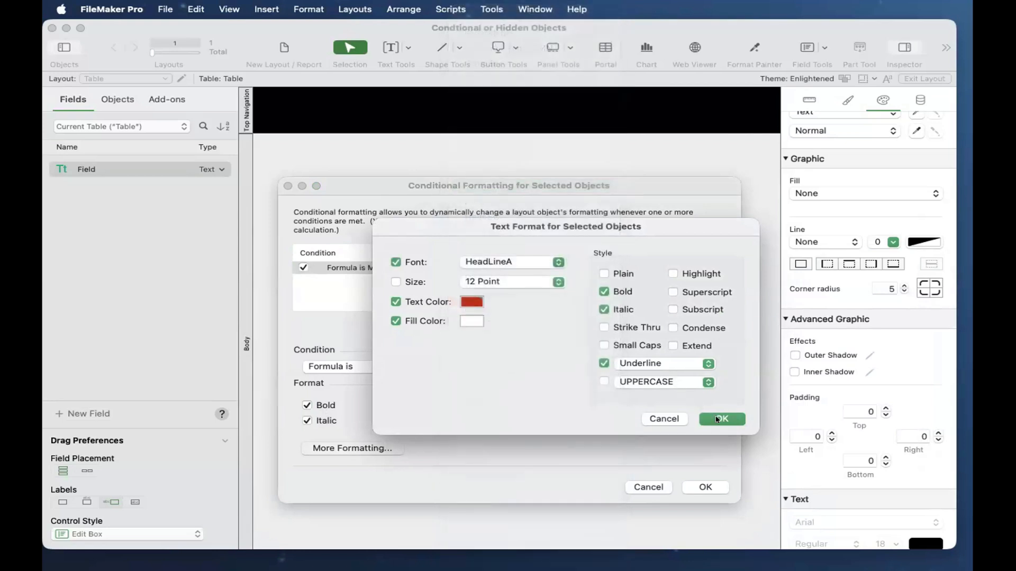
click(717, 420)
click(706, 487)
click(587, 429)
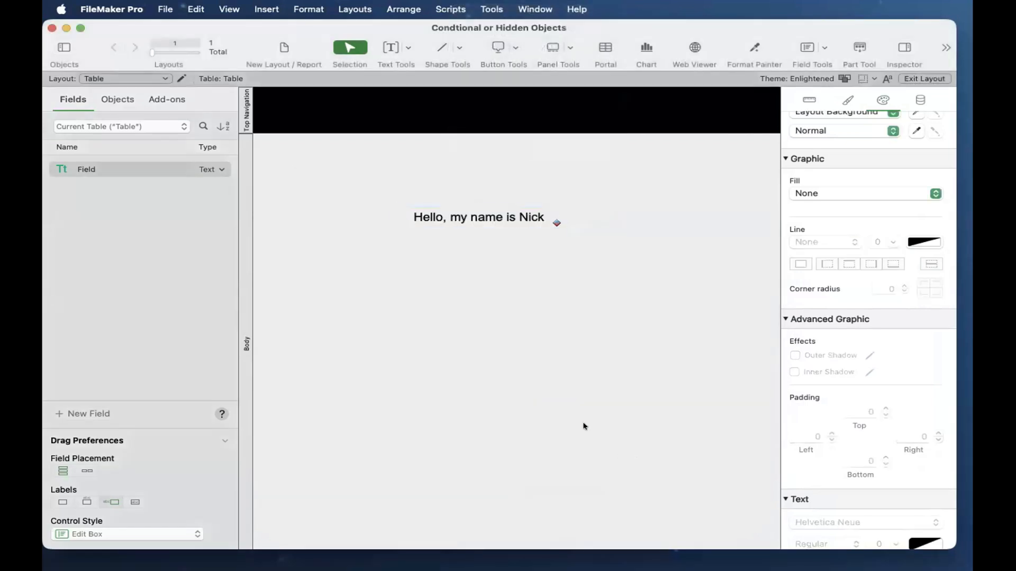
key(super+b)
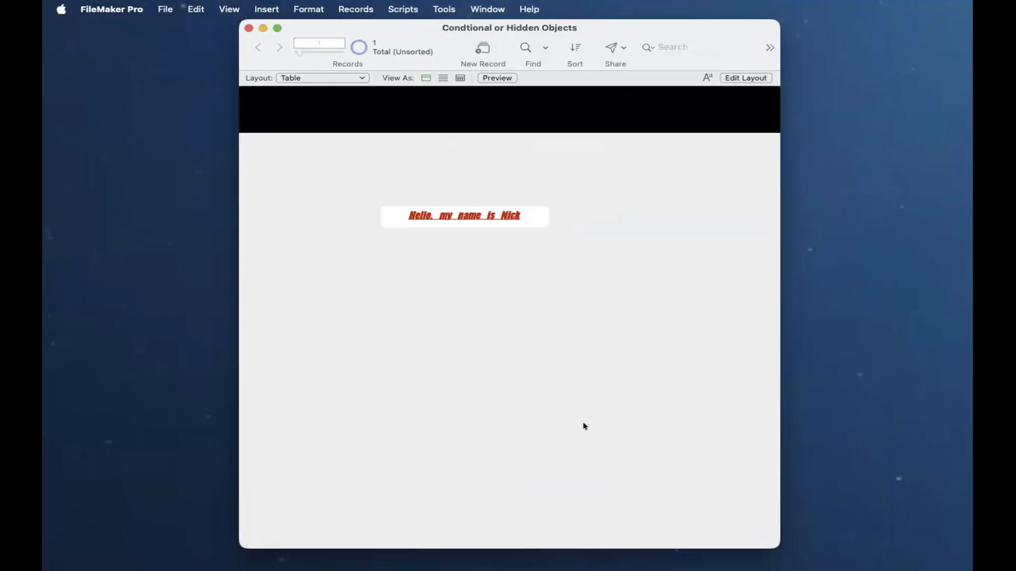
Try to set a fill color through the condition's additional text formatting, apply it, and preview the greeting in Browse mode.
key(super+l)
click(506, 217)
right_click(506, 216)
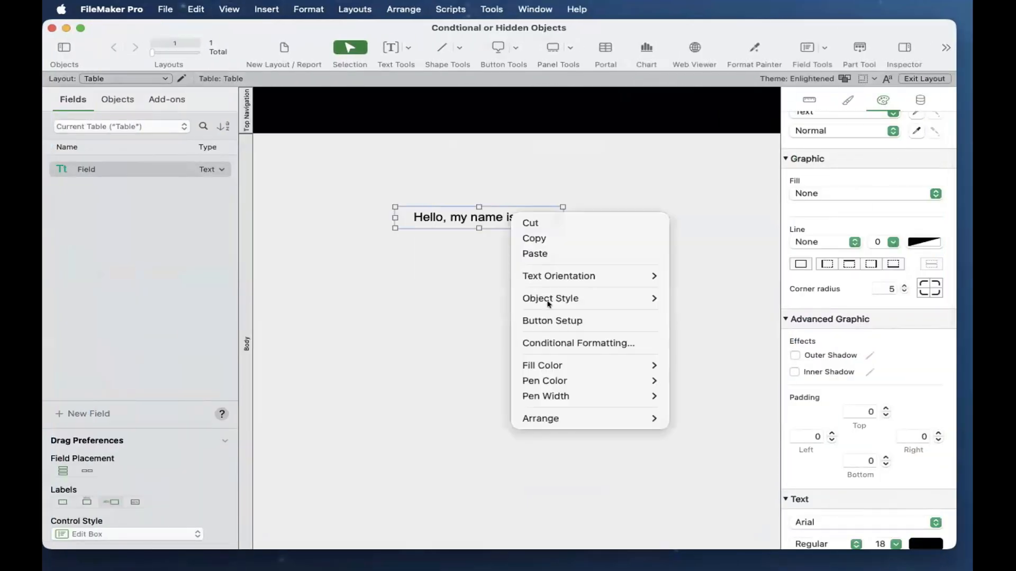
click(550, 341)
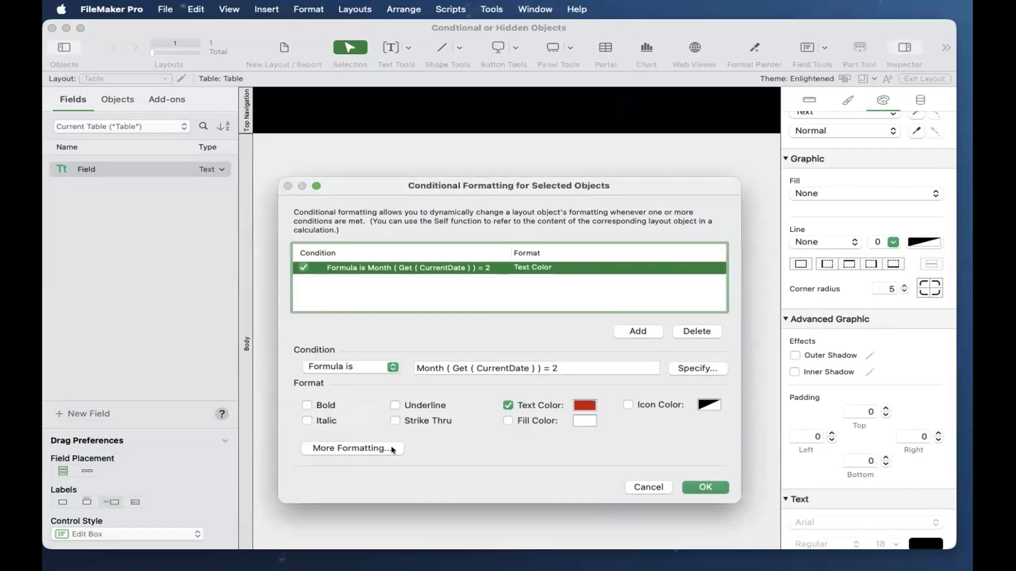
click(392, 449)
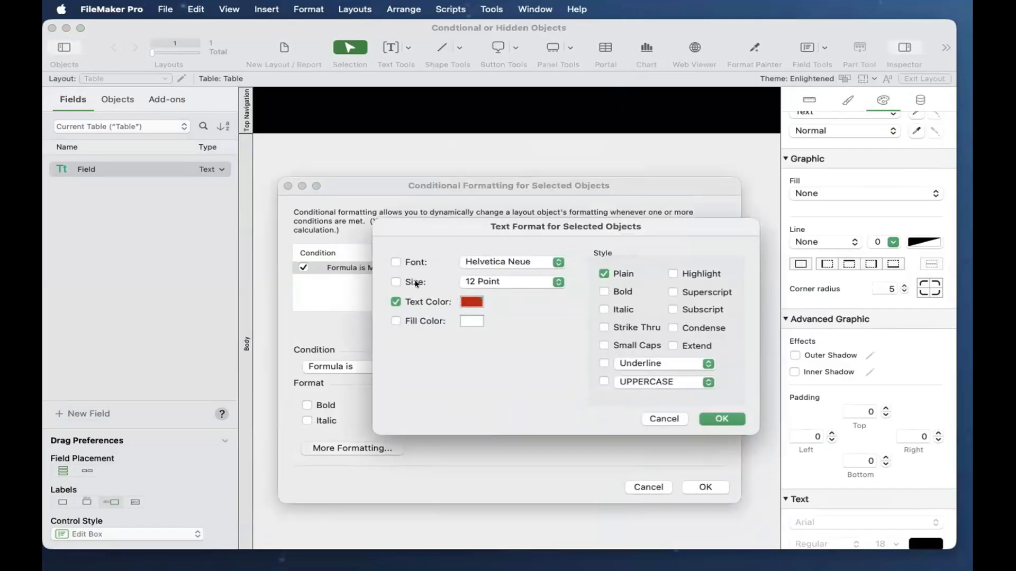
click(471, 323)
click(472, 321)
click(721, 419)
click(708, 485)
click(502, 298)
key(super+b)
Enable the white fill color in the greeting text's condition, apply it, and preview it in Browse mode.
key(super+l)
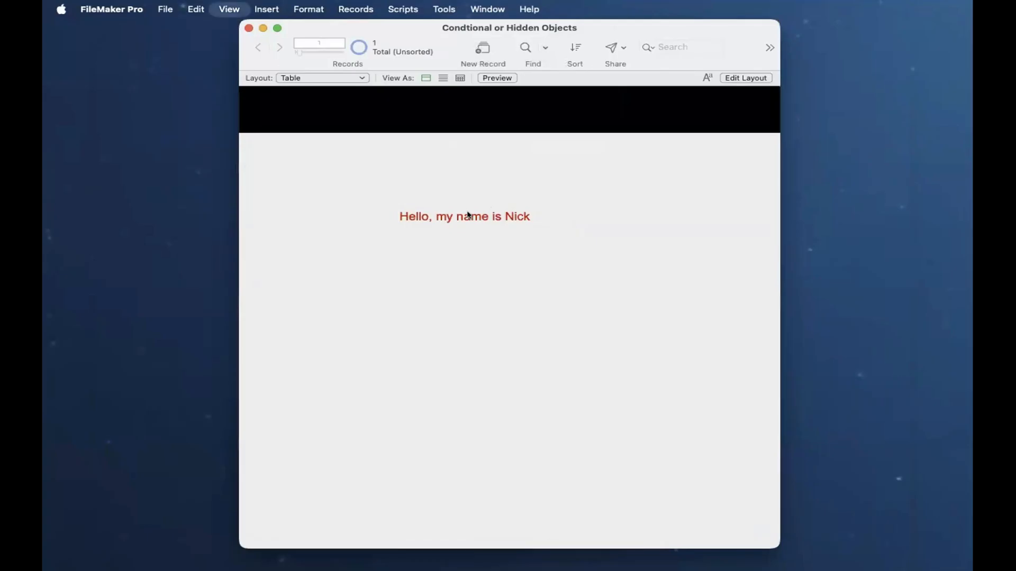
click(468, 216)
right_click(504, 217)
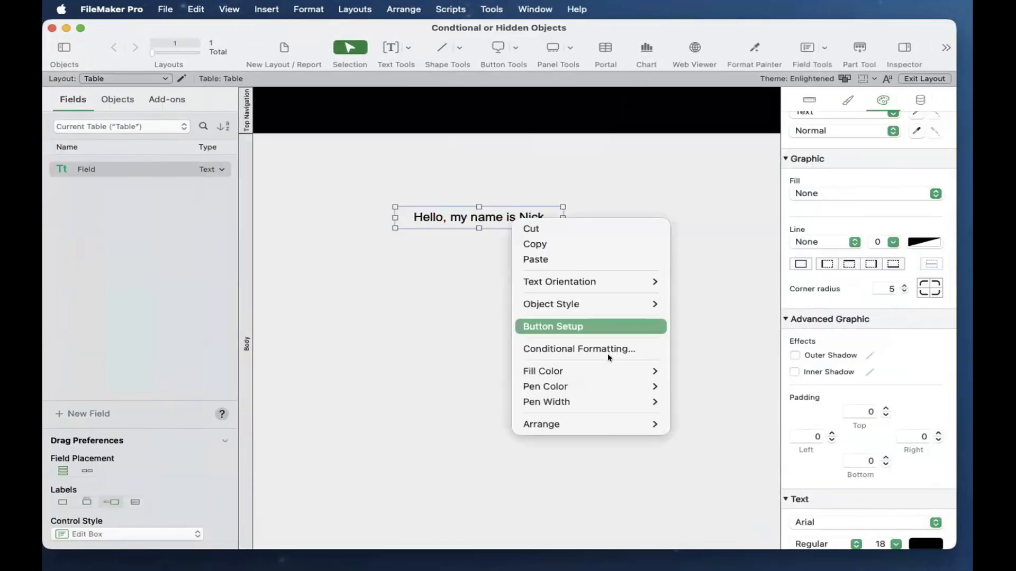
click(581, 350)
click(553, 422)
click(705, 487)
key(super+b)
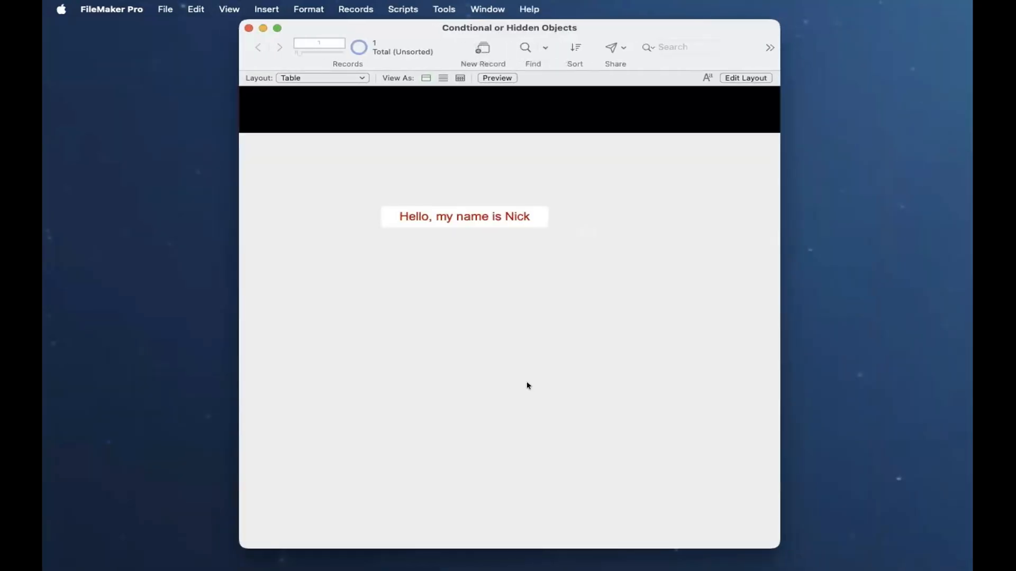
Move the greeting text slightly up and to the right in Layout mode, and check the condition types its conditional formatting offers.
key(super+l)
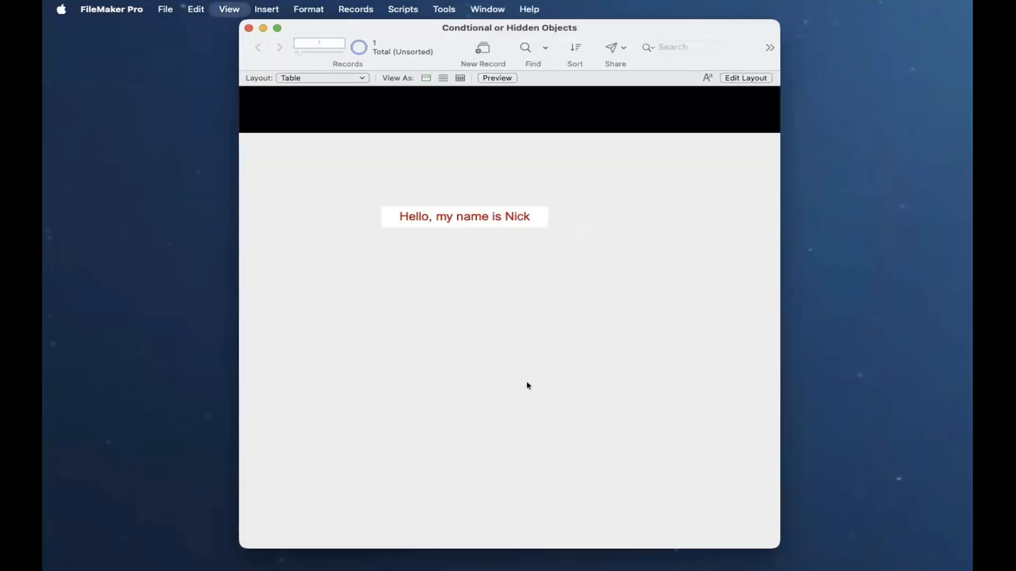
click(528, 213)
right_click(527, 214)
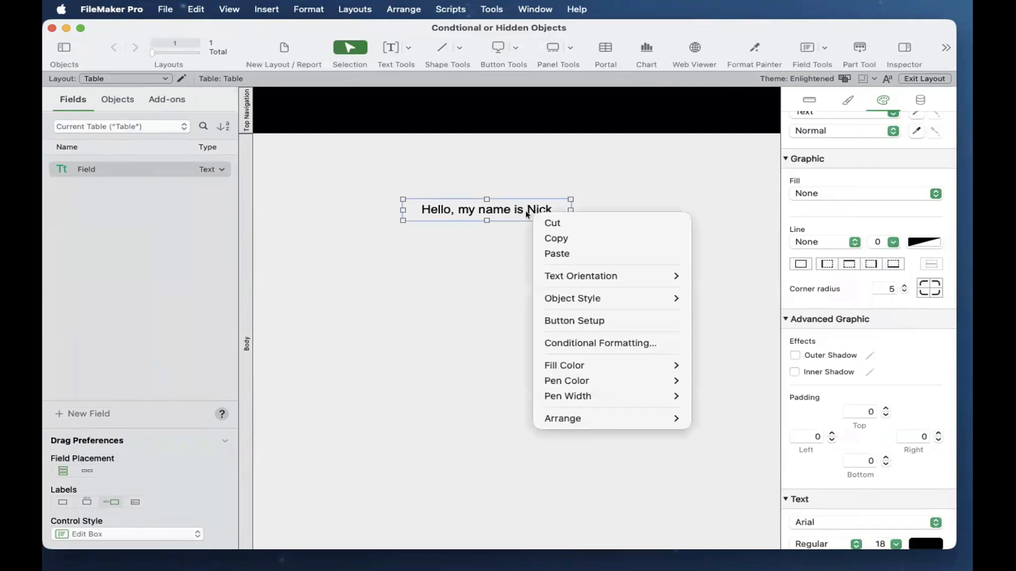
click(560, 341)
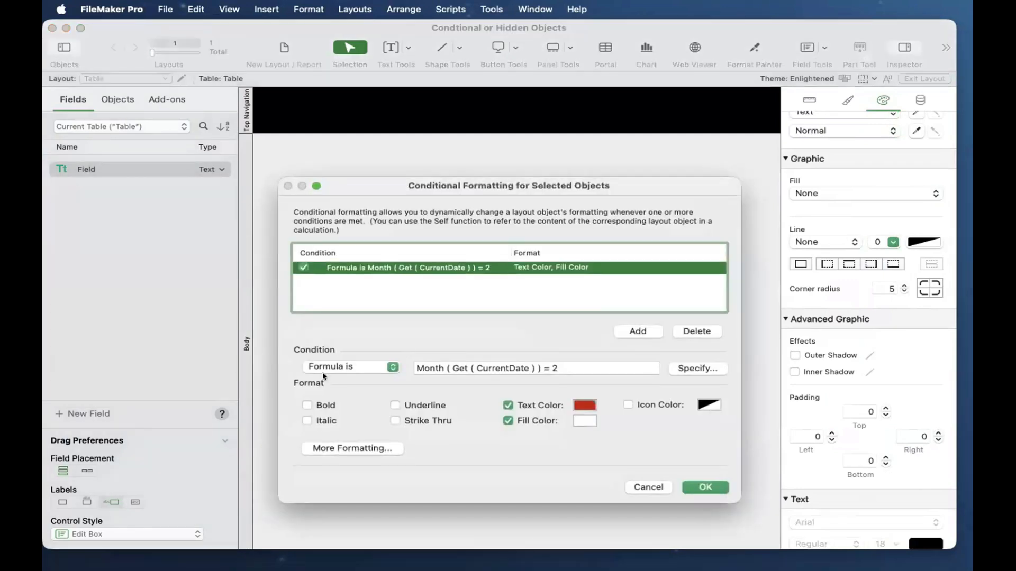
click(330, 367)
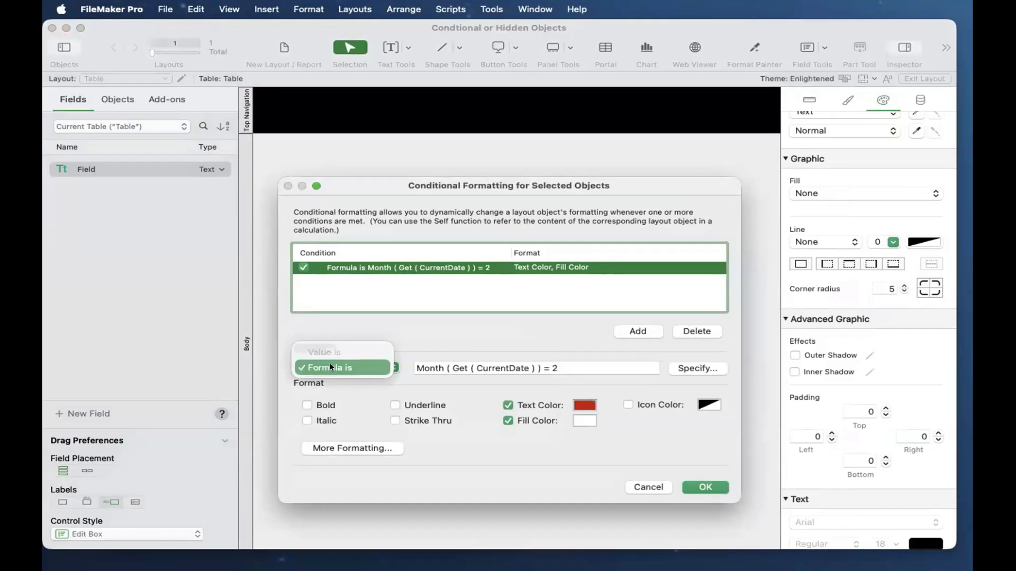
click(331, 368)
key(Return)
Place Field with its label below the greeting text and add a new condition to its conditional formatting.
drag(159, 169, 423, 260)
click(470, 303)
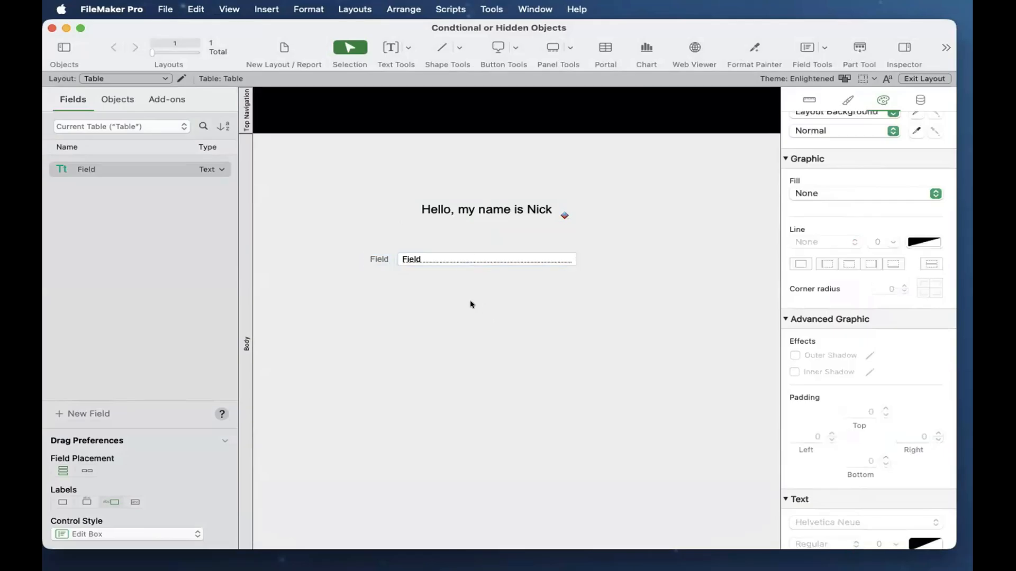
right_click(464, 258)
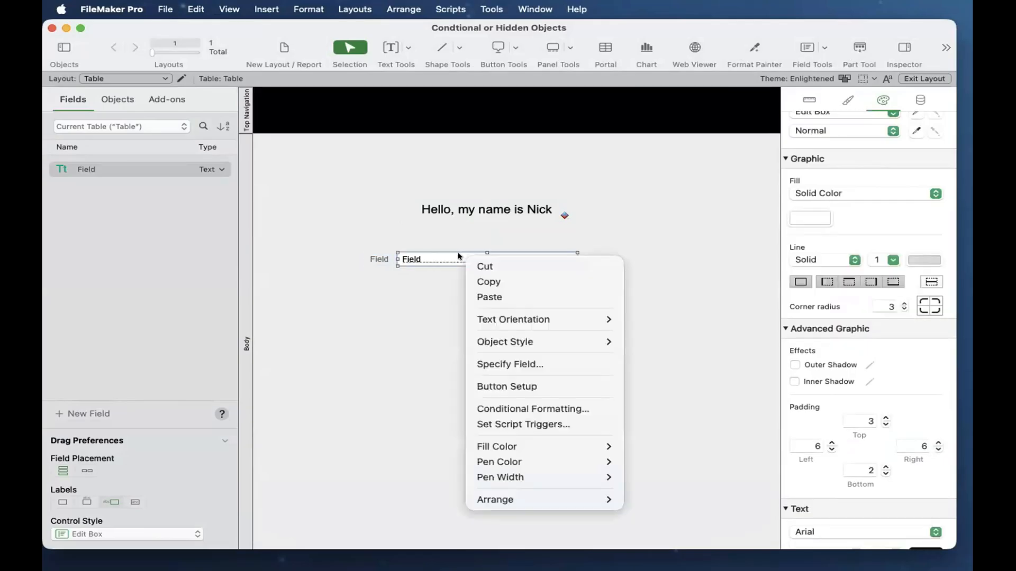
click(507, 408)
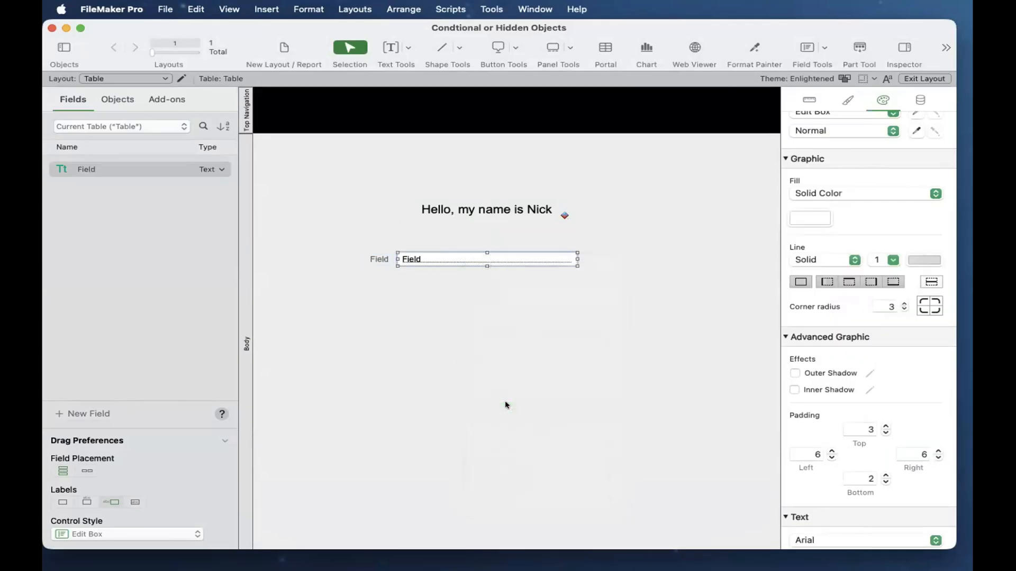
click(637, 331)
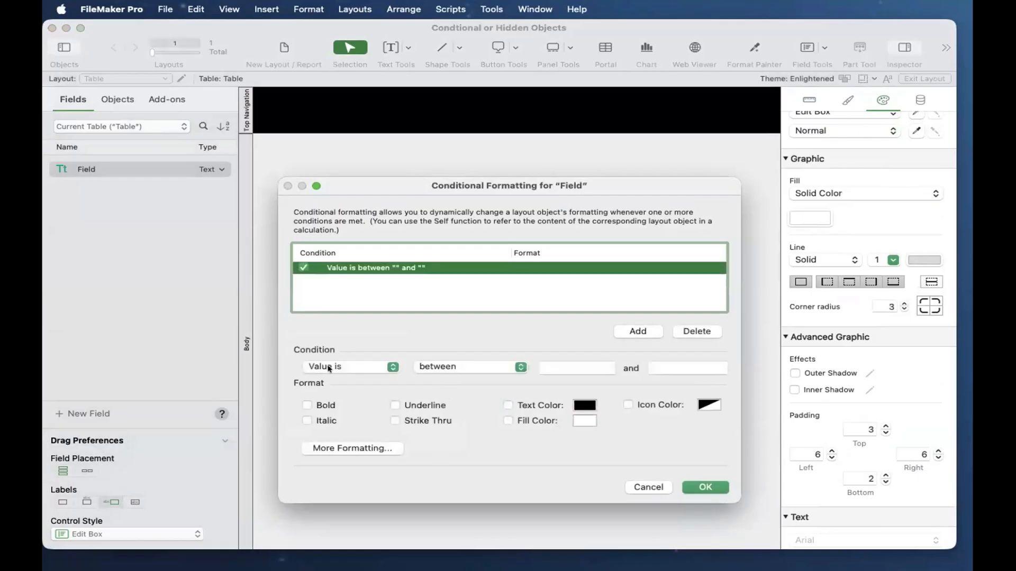
Check the condition types and comparison operators available for Field's new condition.
click(328, 368)
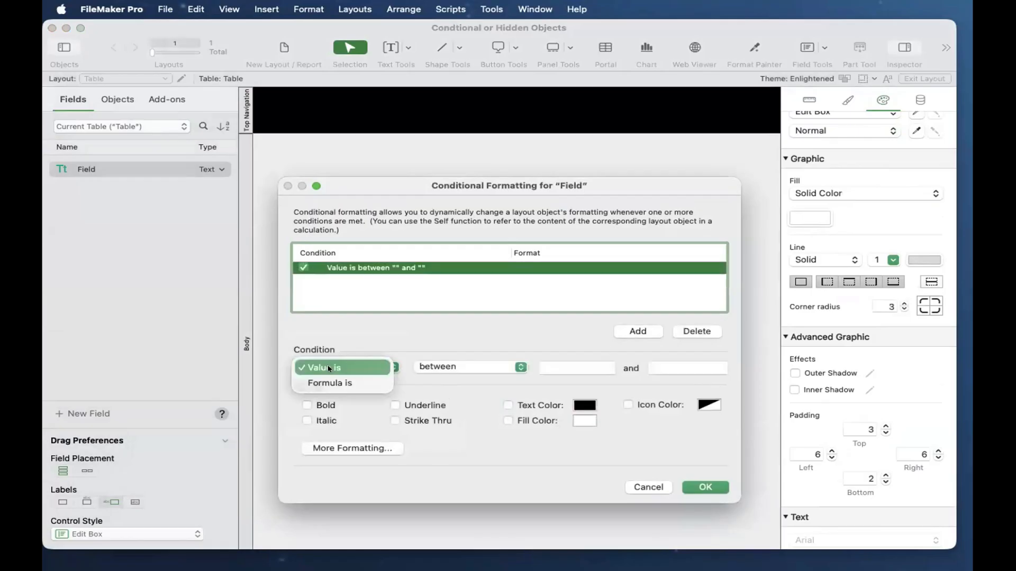
click(328, 368)
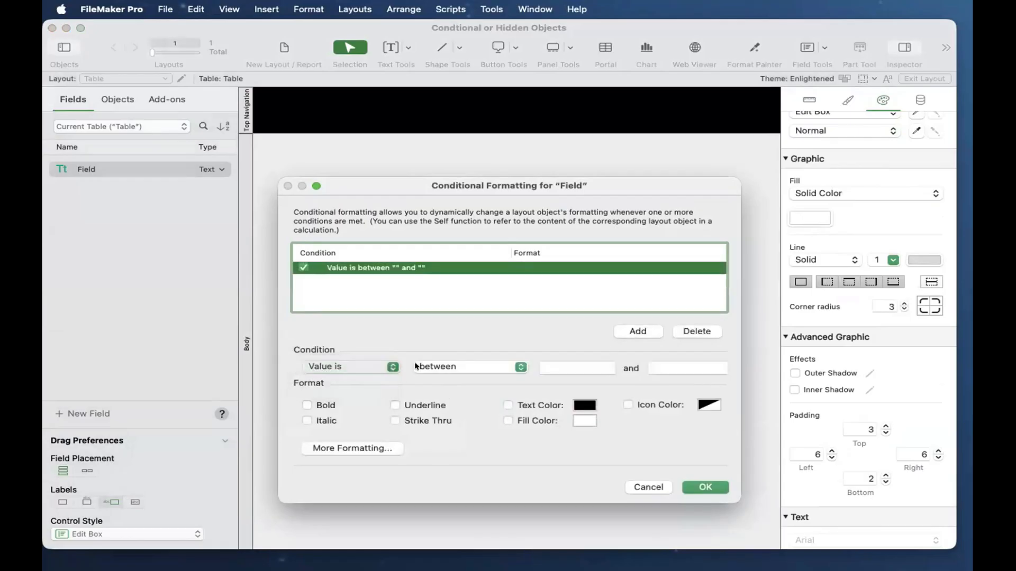
click(449, 367)
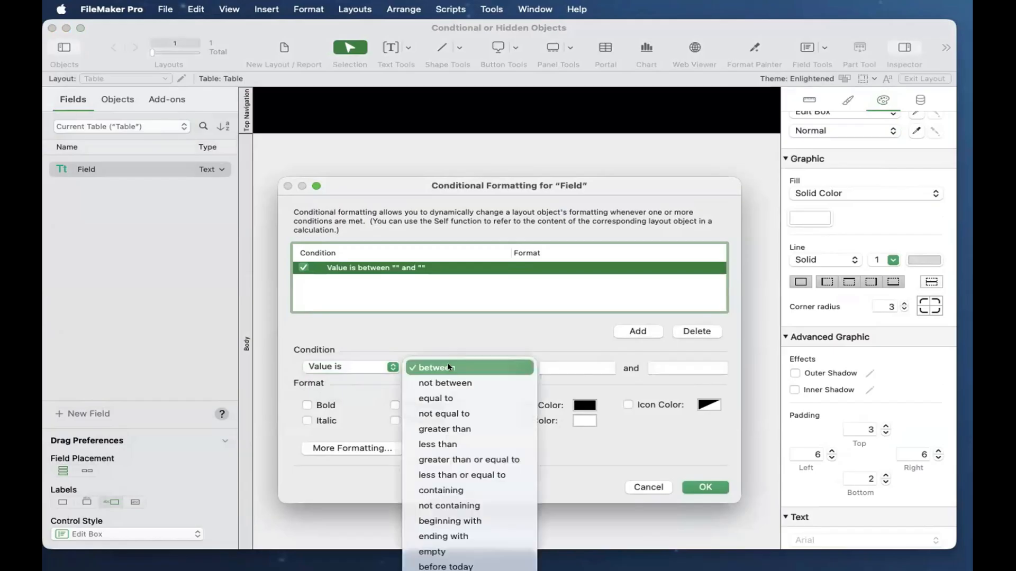
click(449, 367)
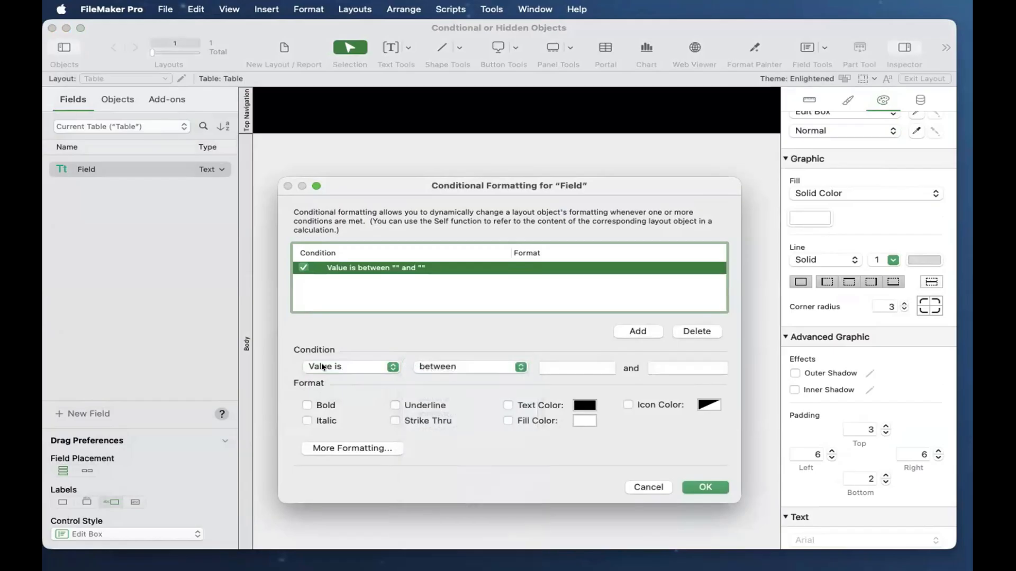
Set Field's condition to "Value is equal to" and enter the first name used in the greeting.
click(456, 364)
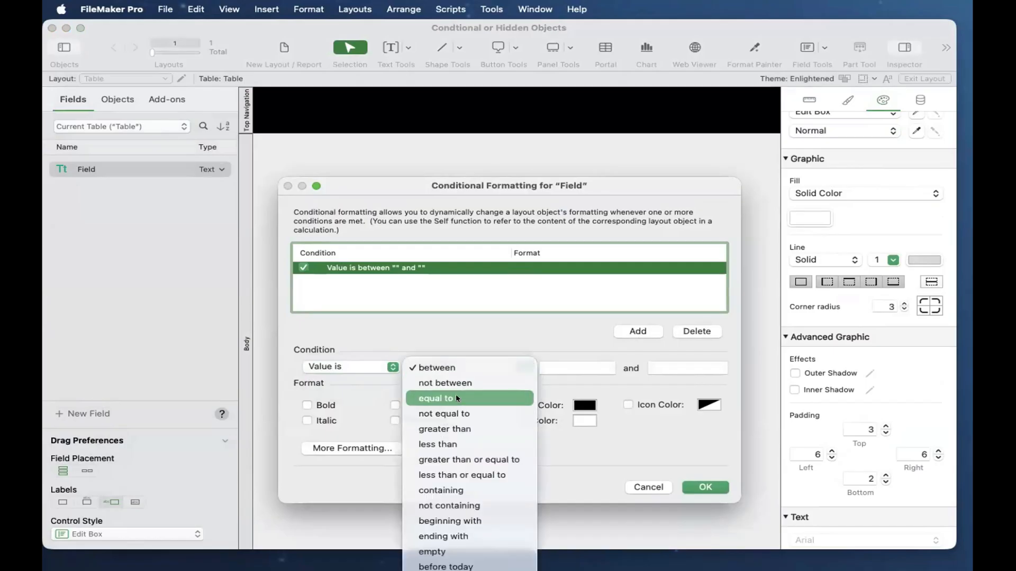
click(456, 395)
click(571, 365)
text(Nic)
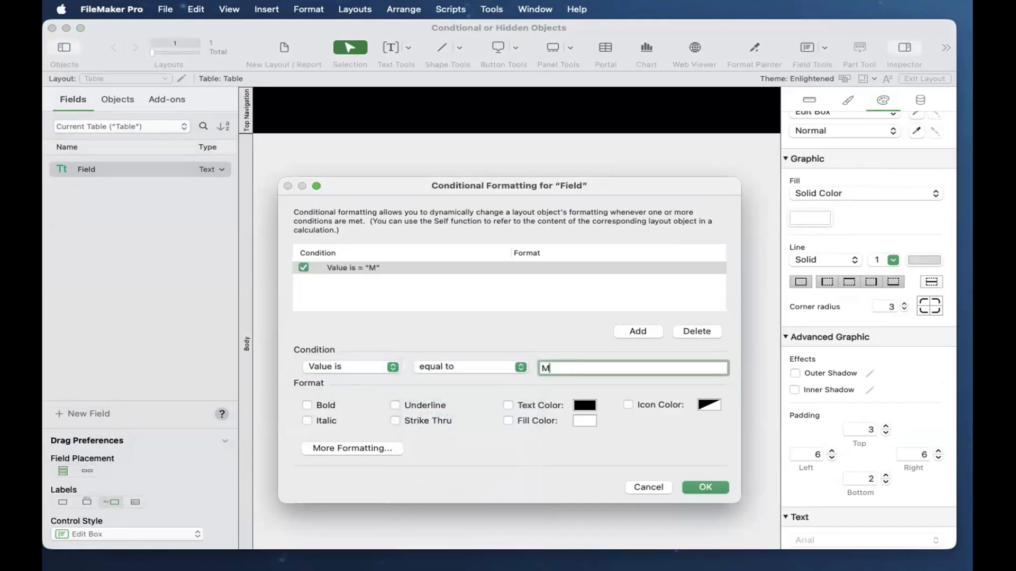
text(k)
Set Field's condition to format matching text as bold with a dark red text color, and apply the conditional formatting.
click(587, 407)
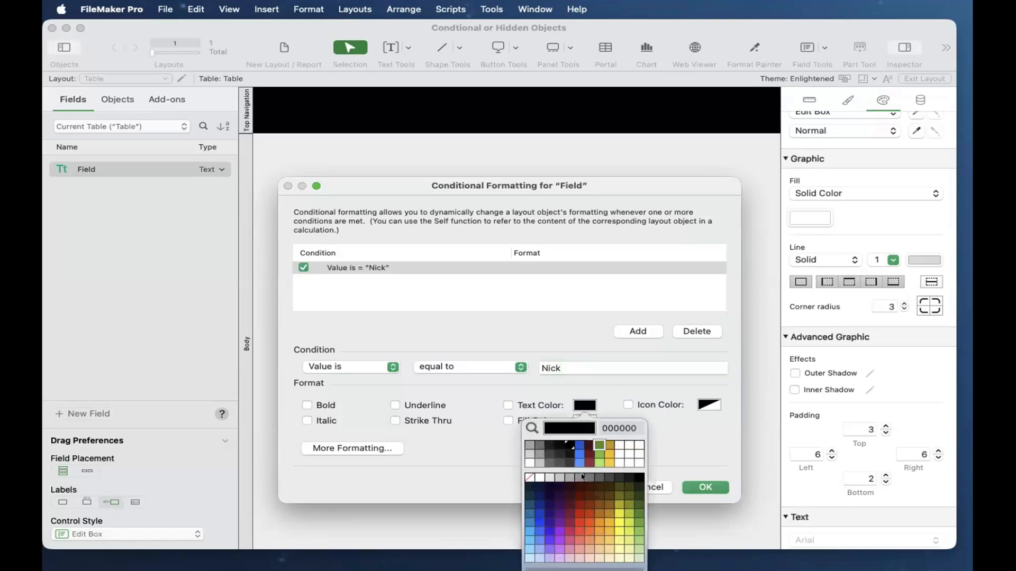
click(573, 512)
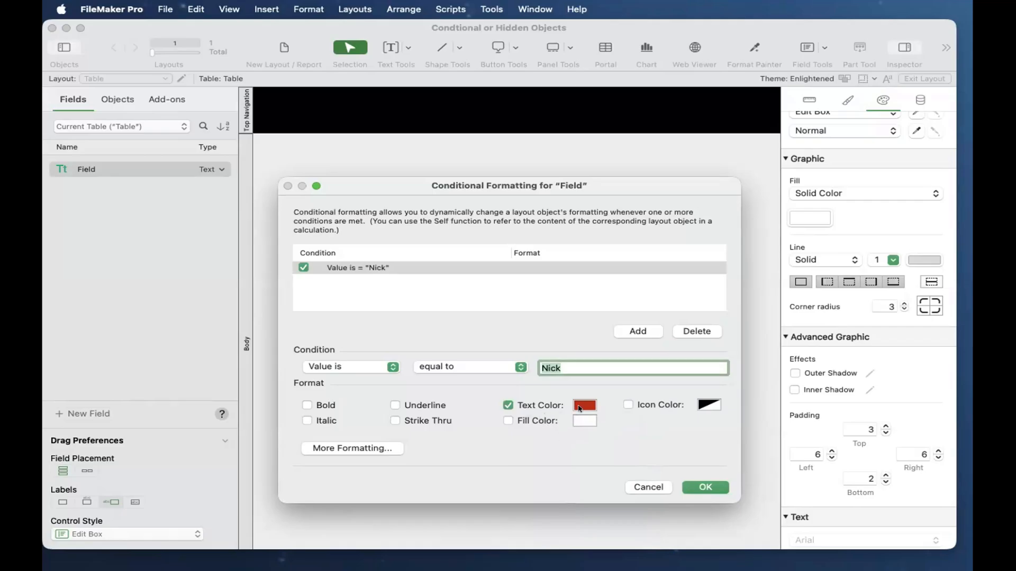
click(318, 407)
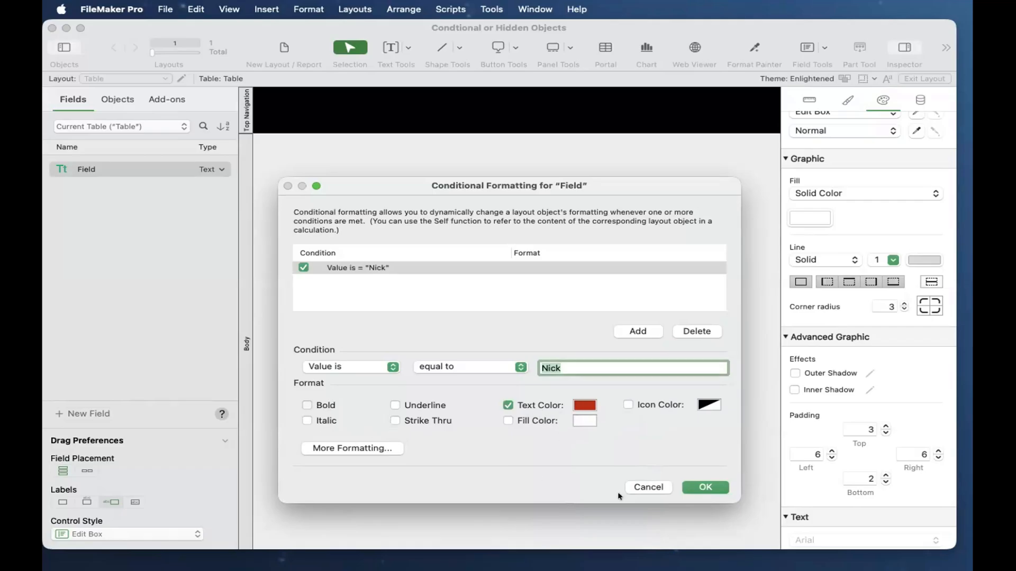
click(707, 486)
click(618, 412)
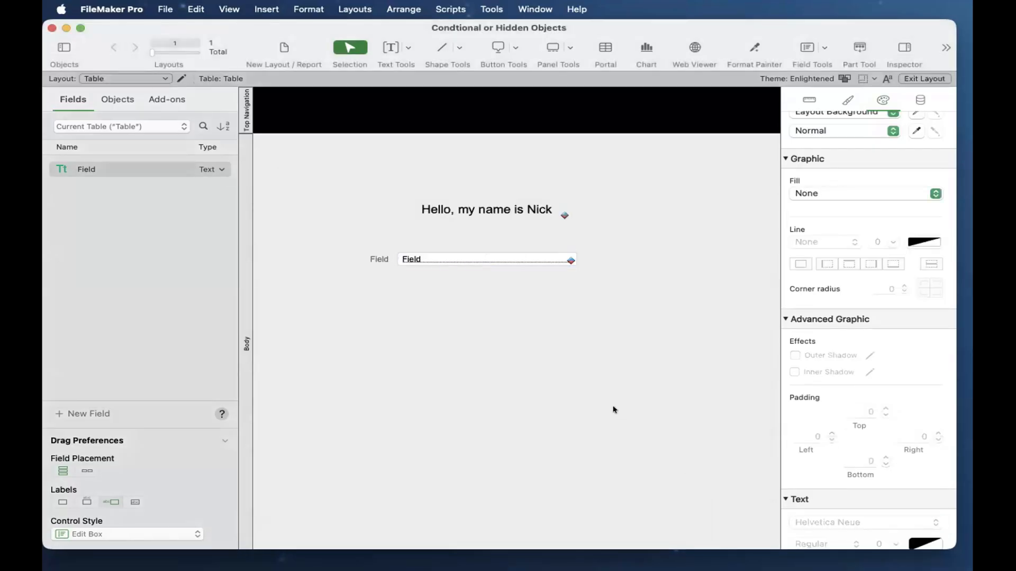
Test the formatting in Browse mode by entering a different first name in Field, and replace it with the one in the greeting.
key(super+b)
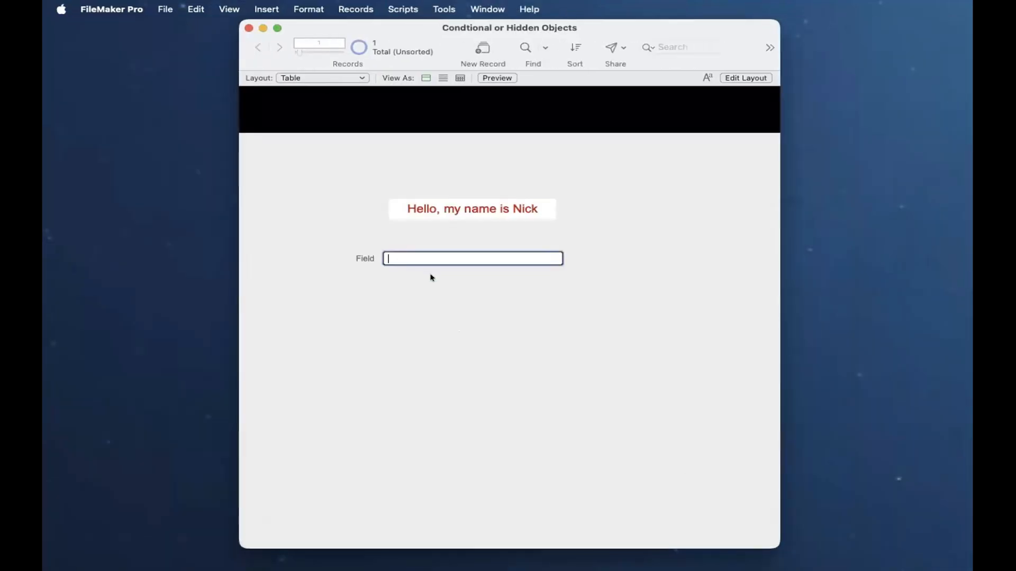
text(Alex)
click(432, 276)
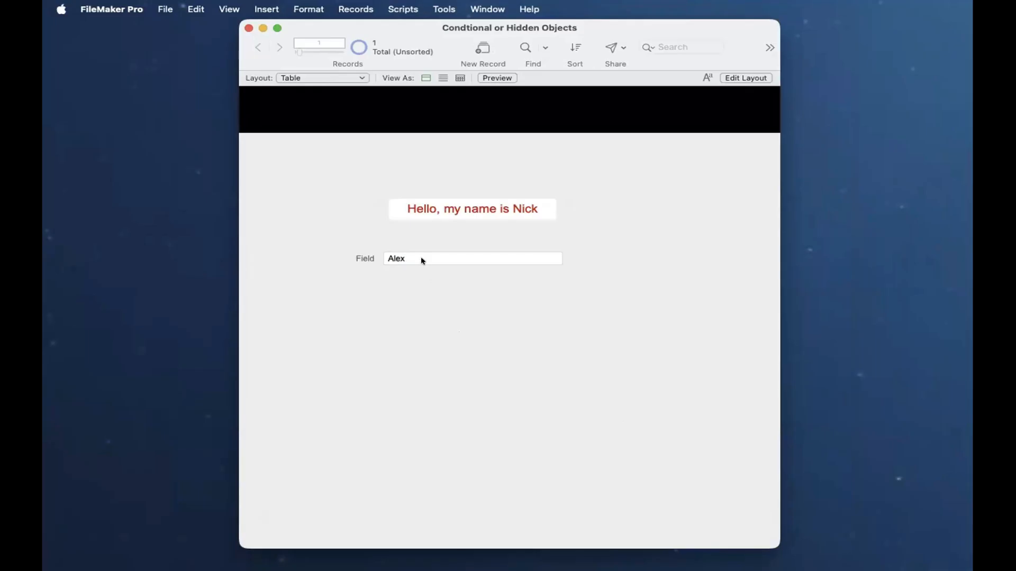
click(418, 257)
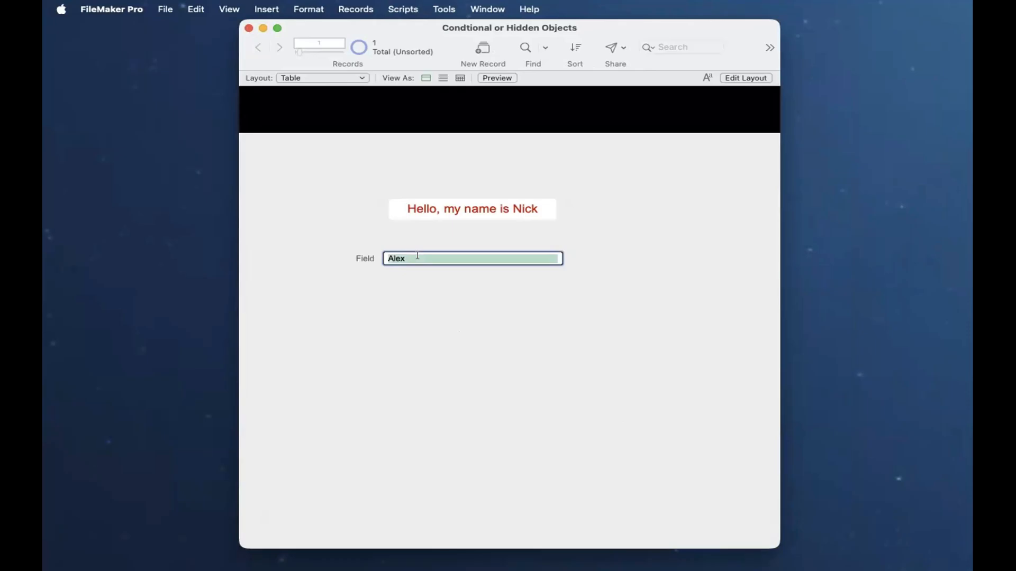
text(Nick)
click(448, 312)
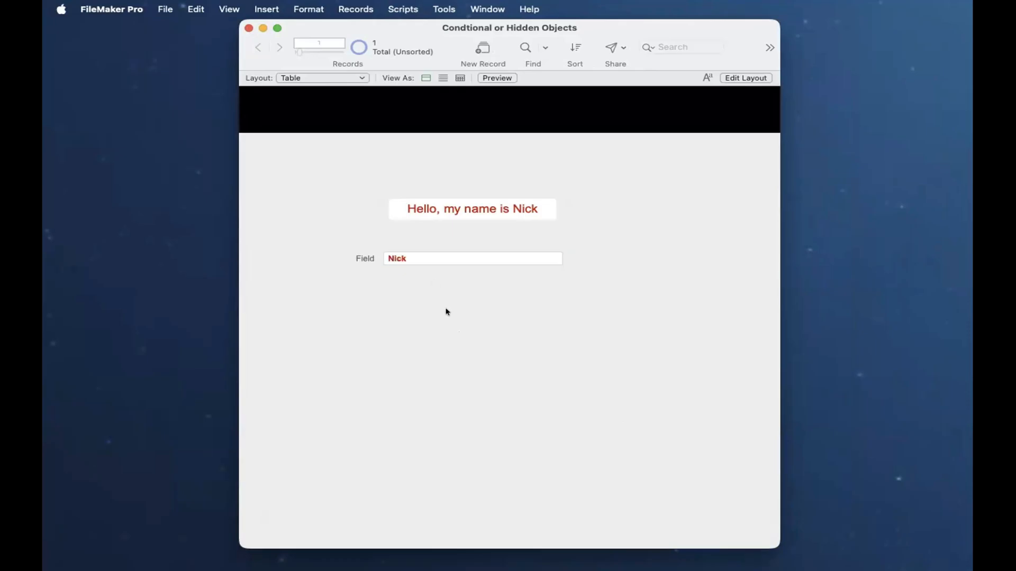
Change the comparison operator of Field's condition to "not equal to" in Layout mode and apply it.
key(super+l)
right_click(451, 259)
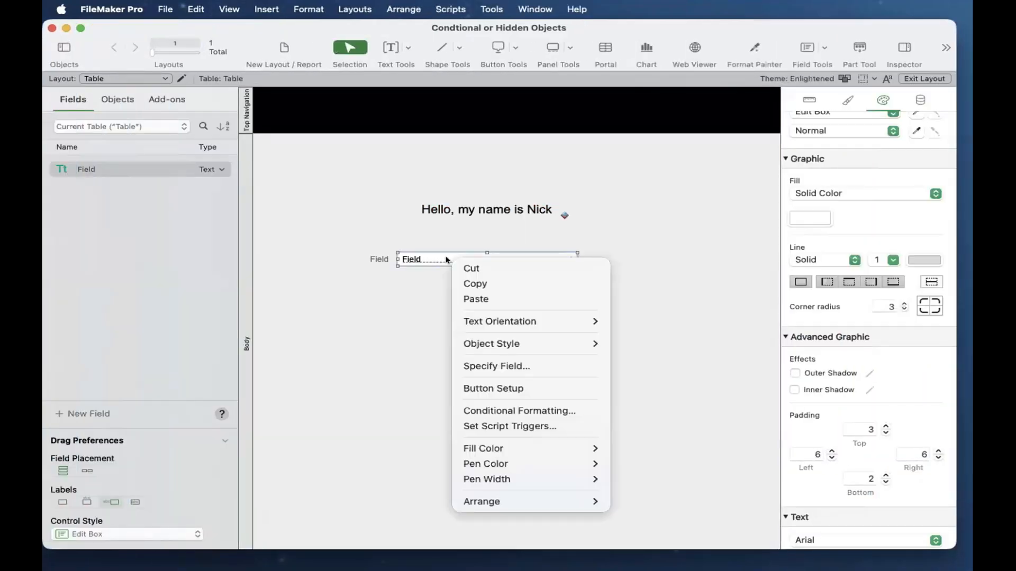
click(497, 411)
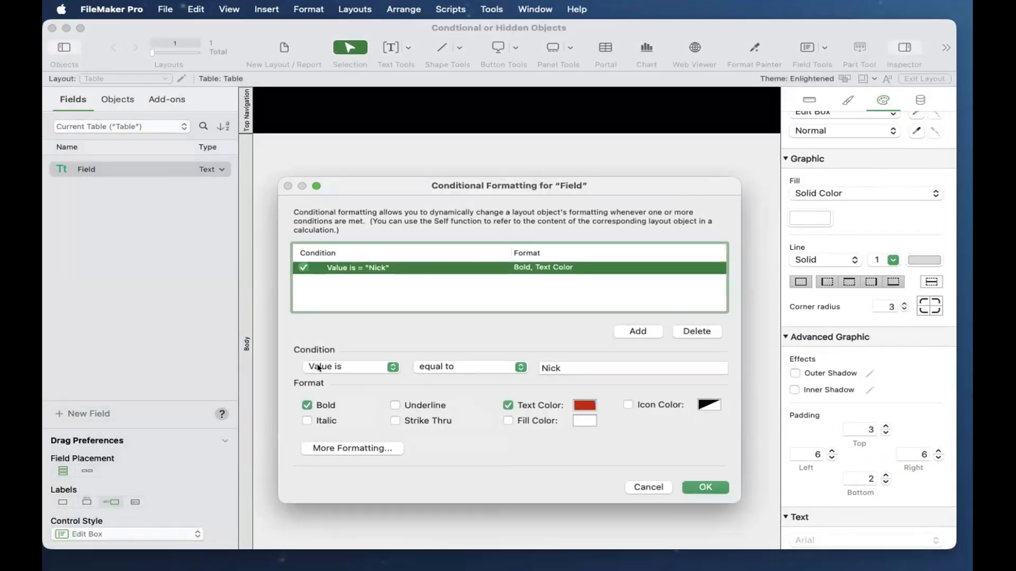
click(492, 370)
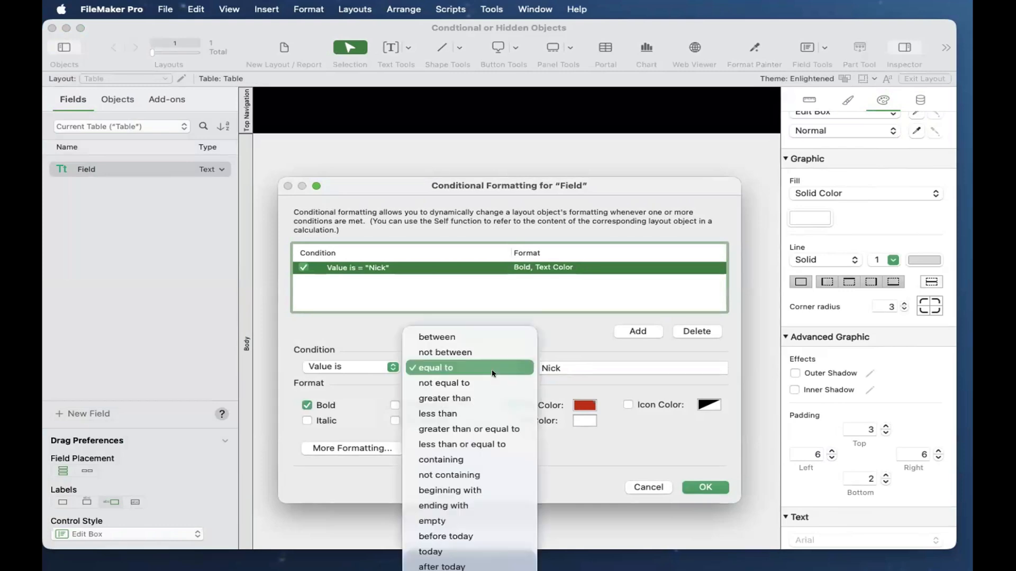
click(488, 381)
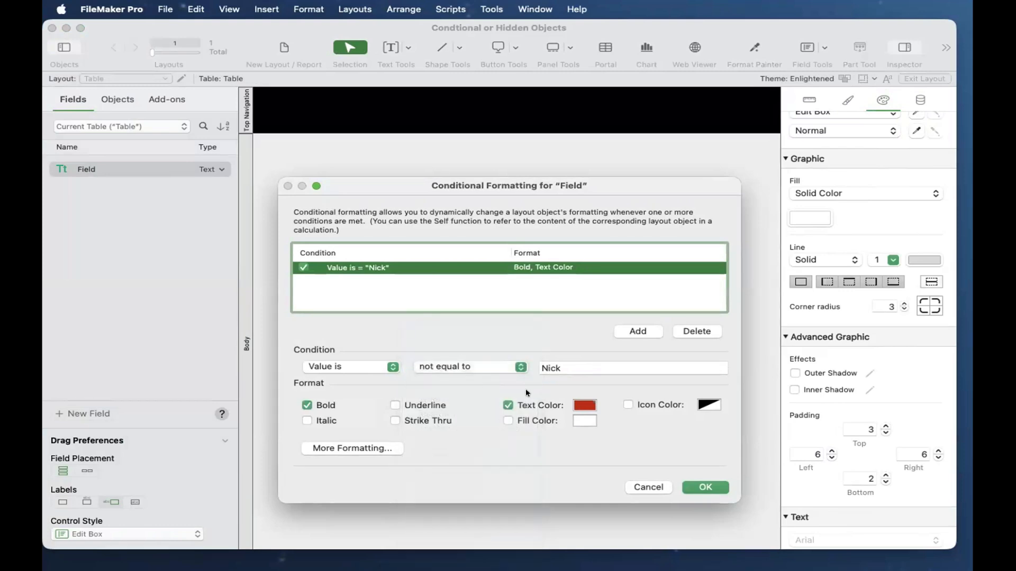
click(706, 487)
Test the "not equal to" condition in Browse mode by entering a first name other than the greeting's in Field.
key(super+b)
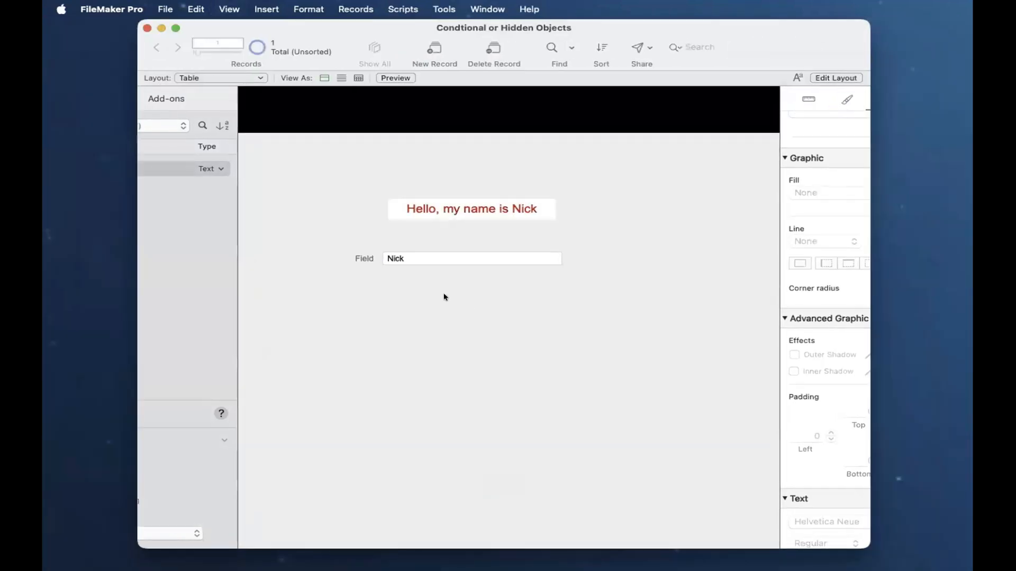
click(424, 259)
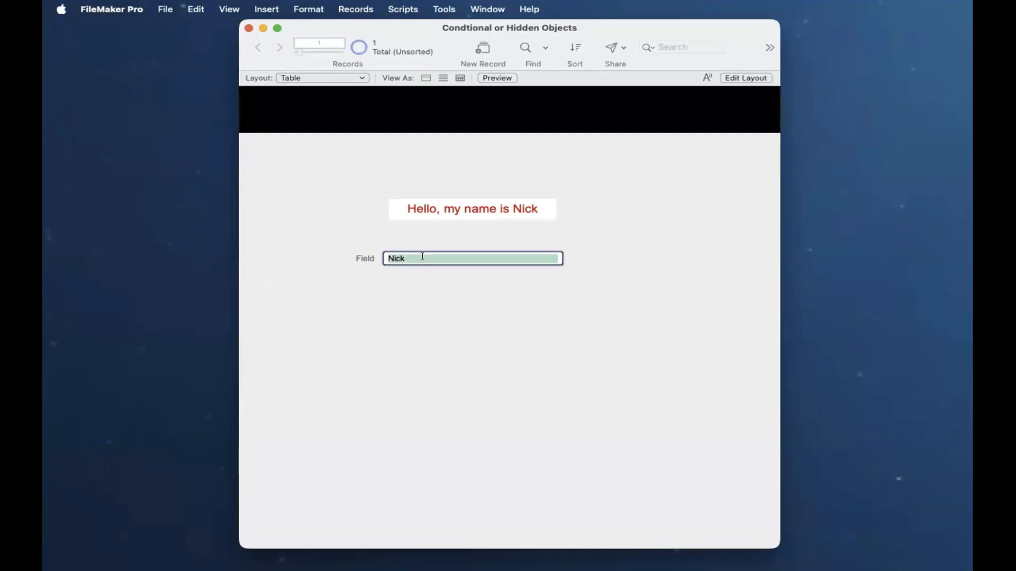
text(Alex)
click(489, 330)
Reopen Field's conditional formatting in Layout mode and examine the full range of comparison operators, moving the dialog to see them all.
key(super+l)
right_click(473, 256)
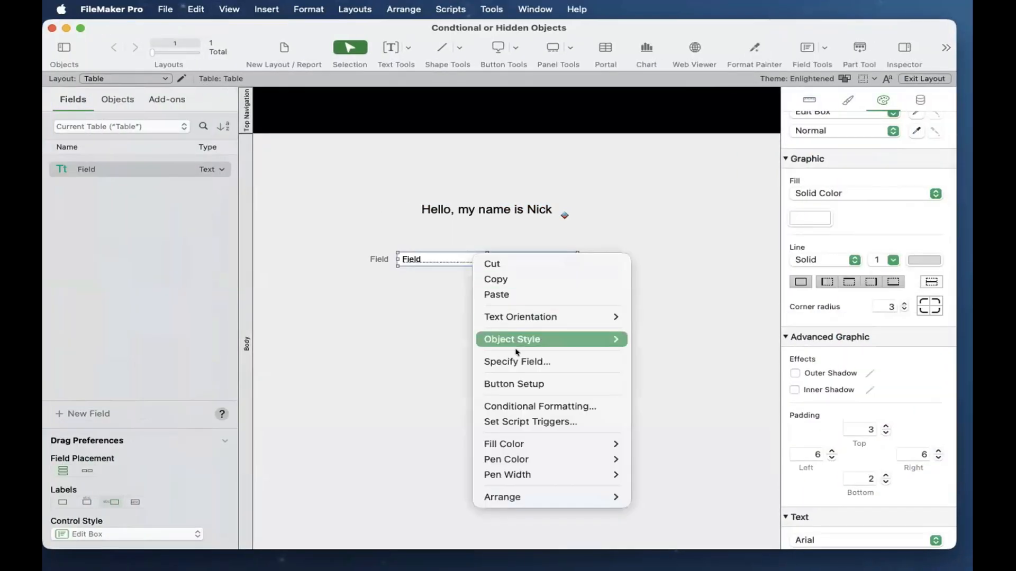
click(523, 405)
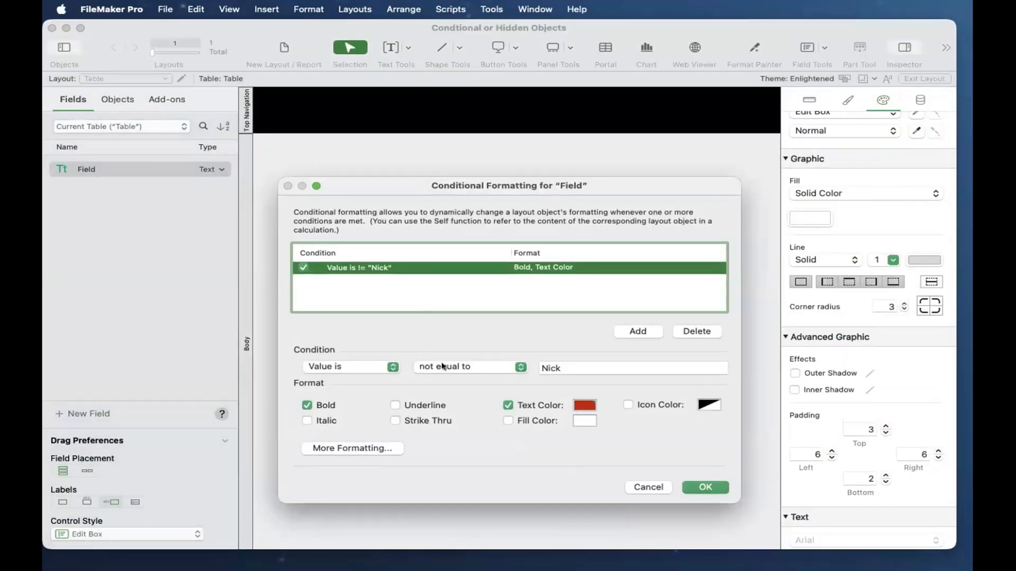
click(442, 366)
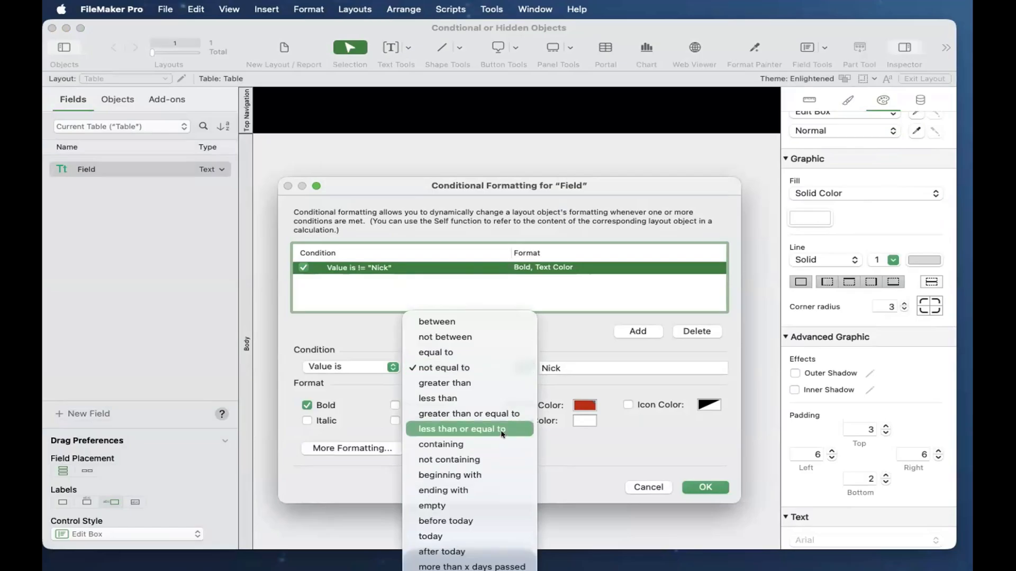
click(467, 190)
drag(466, 189, 440, 54)
click(434, 227)
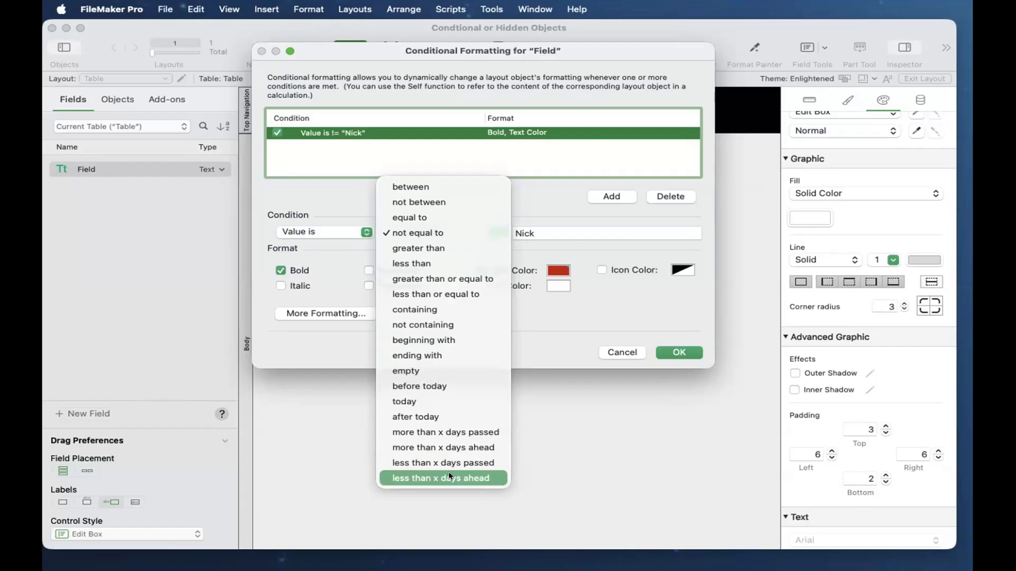
key(Escape)
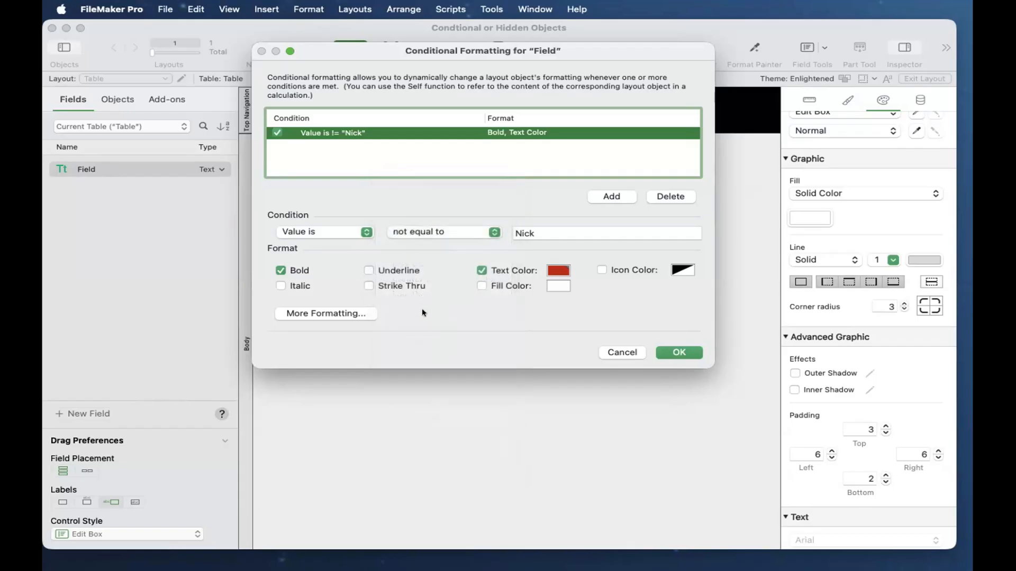
drag(452, 47, 489, 86)
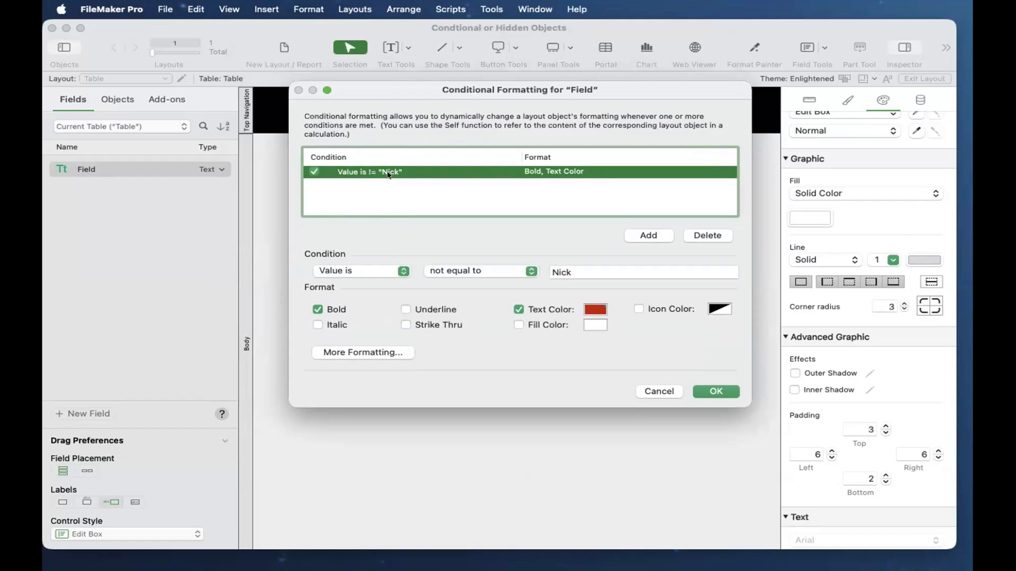
Switch Field's condition type to "Formula is", keep the equivalent Self formula, and apply it.
click(365, 271)
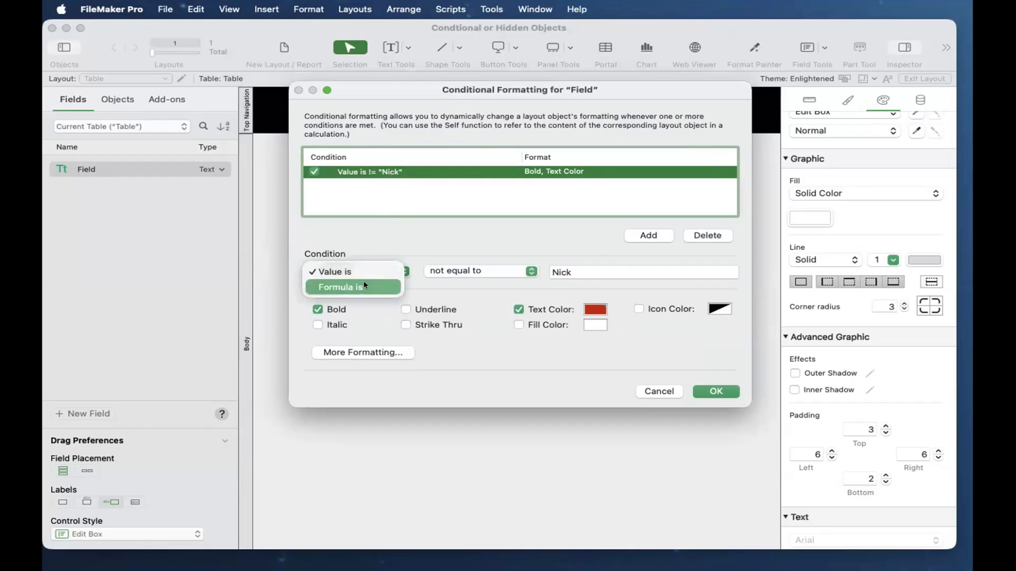
click(363, 286)
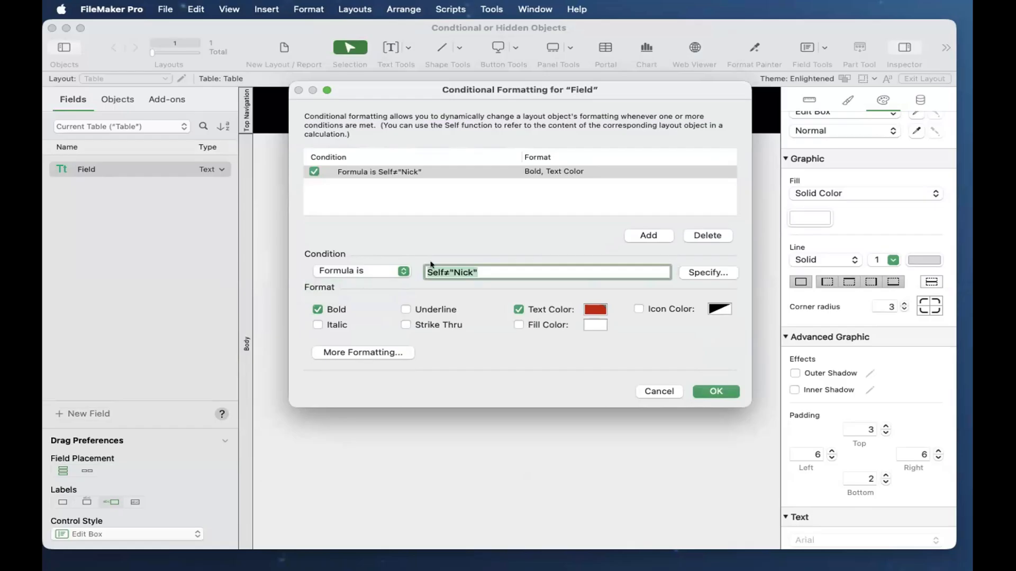
key(Return)
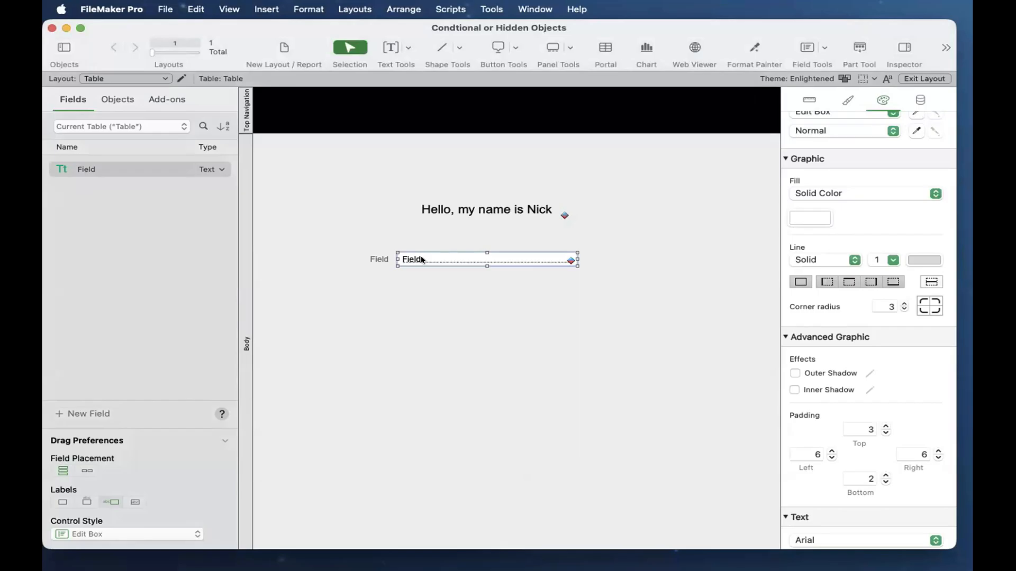
Reopen Field's conditional formatting, set the comparison operator to "equal to", and apply it.
right_click(421, 258)
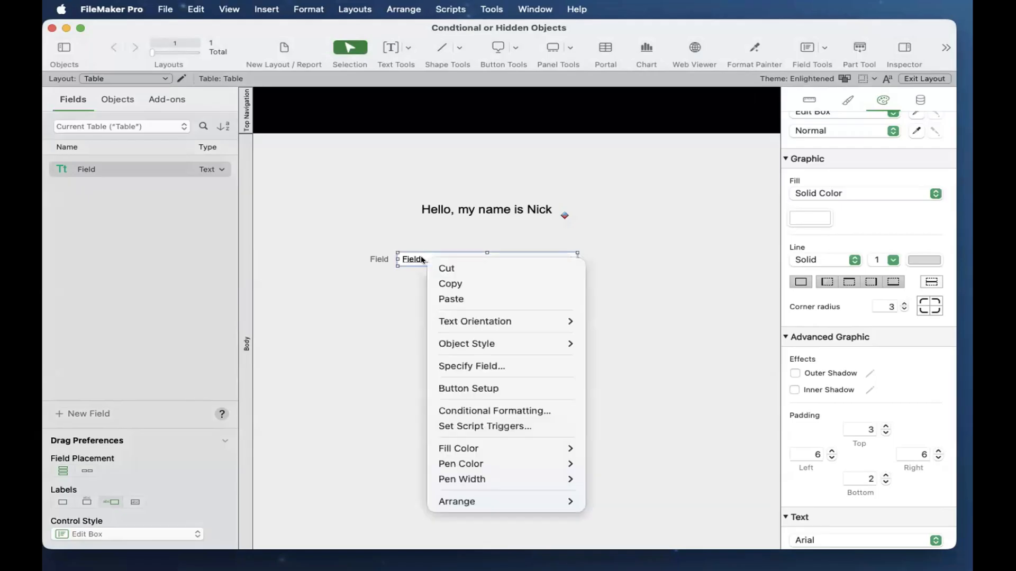
click(468, 410)
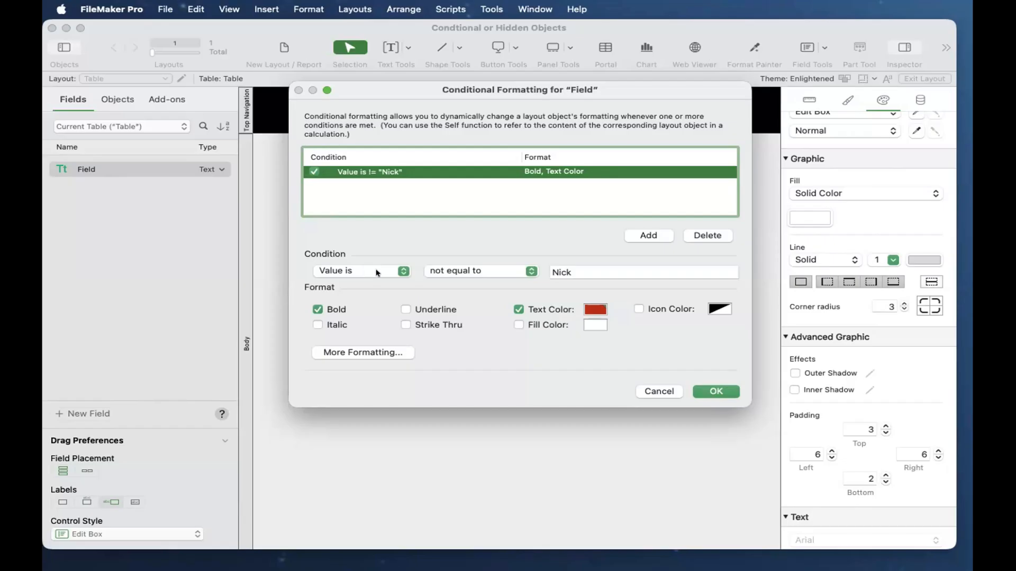
click(484, 271)
click(447, 256)
click(716, 391)
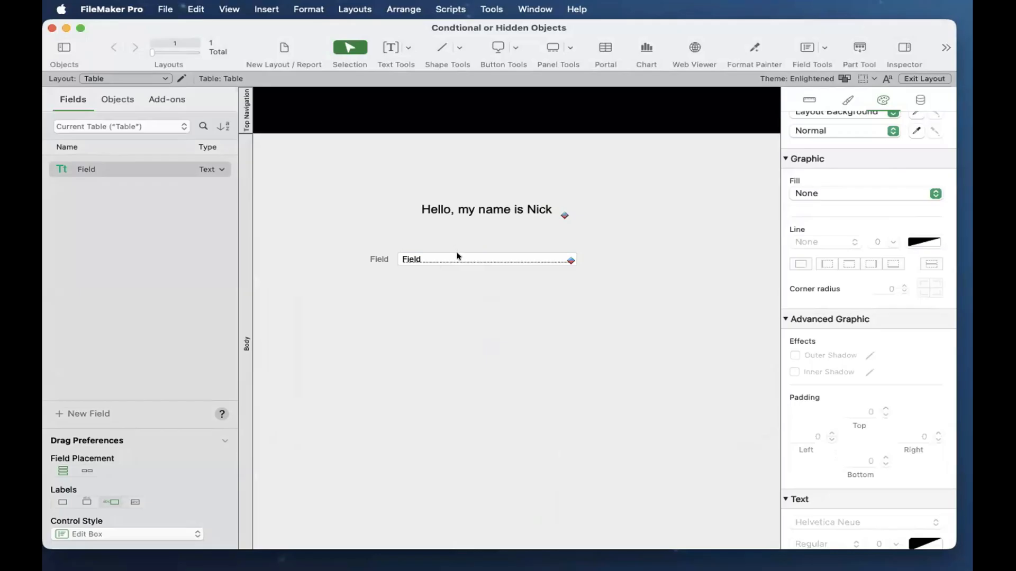
Replace the formula in the greeting text's conditional formatting with Table::Field equal to the greeting's first name in quotes, and apply it.
right_click(476, 212)
click(545, 341)
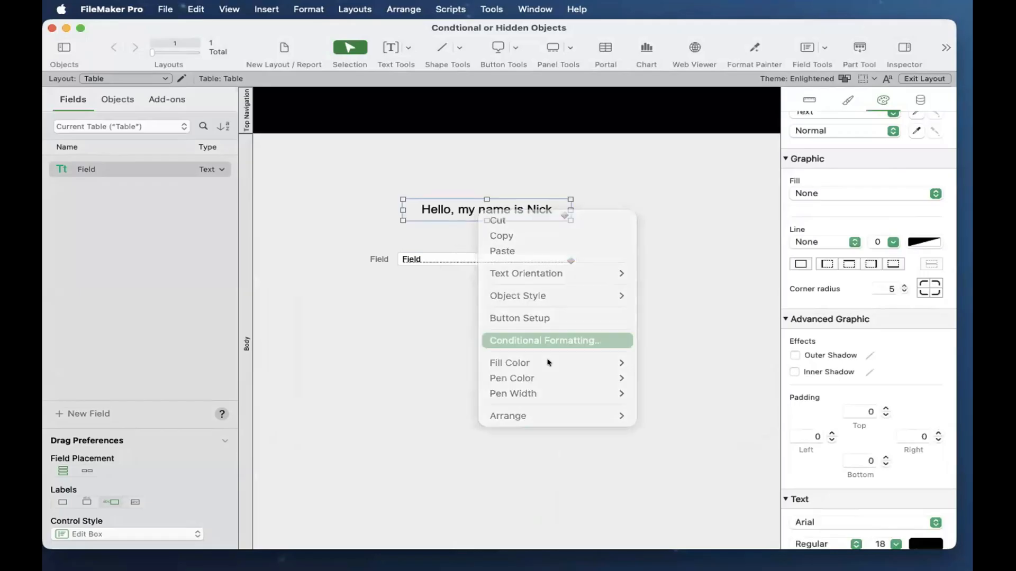
click(721, 274)
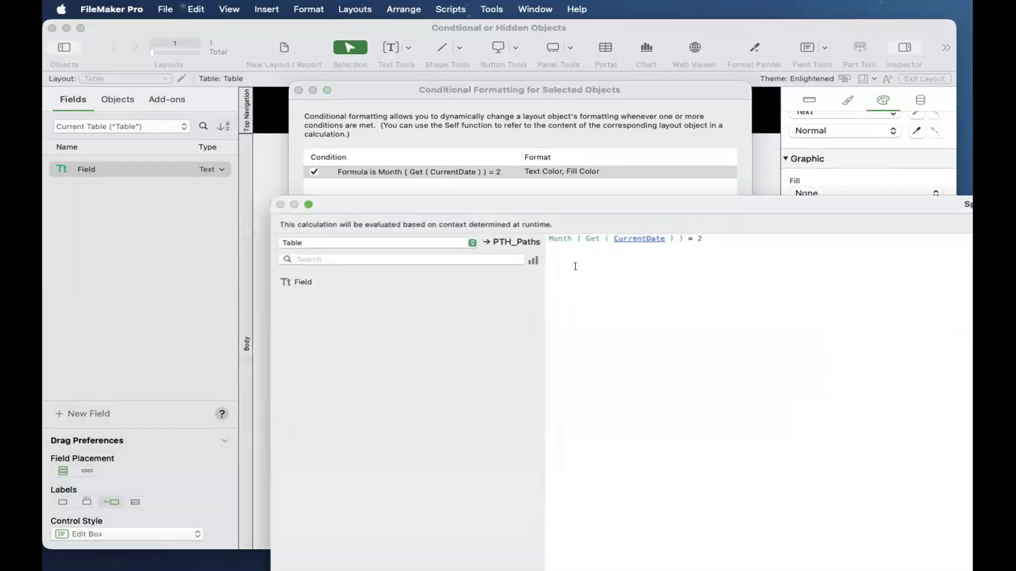
click(298, 280)
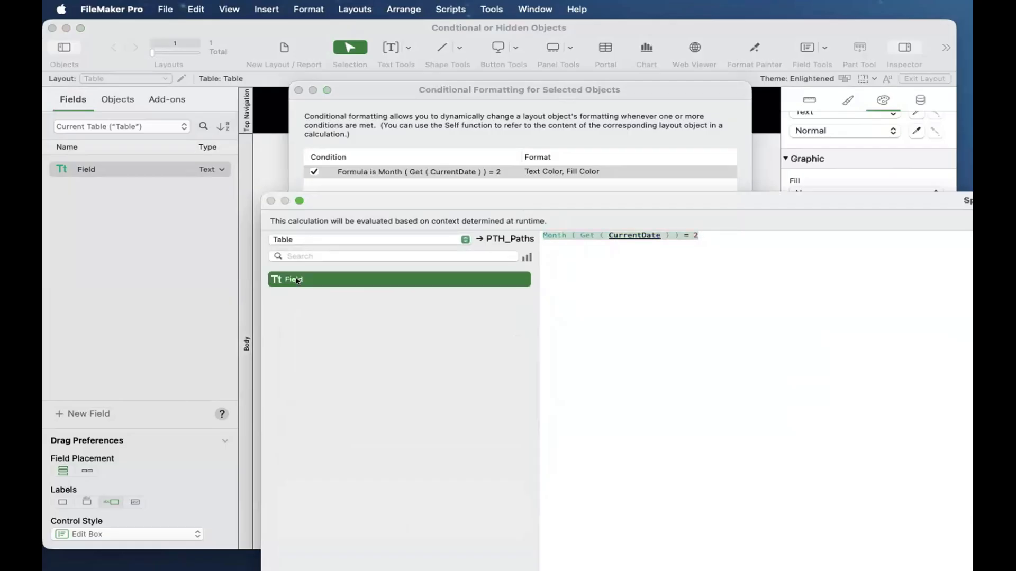
double_click(298, 279)
text(= "Nick)
text(")
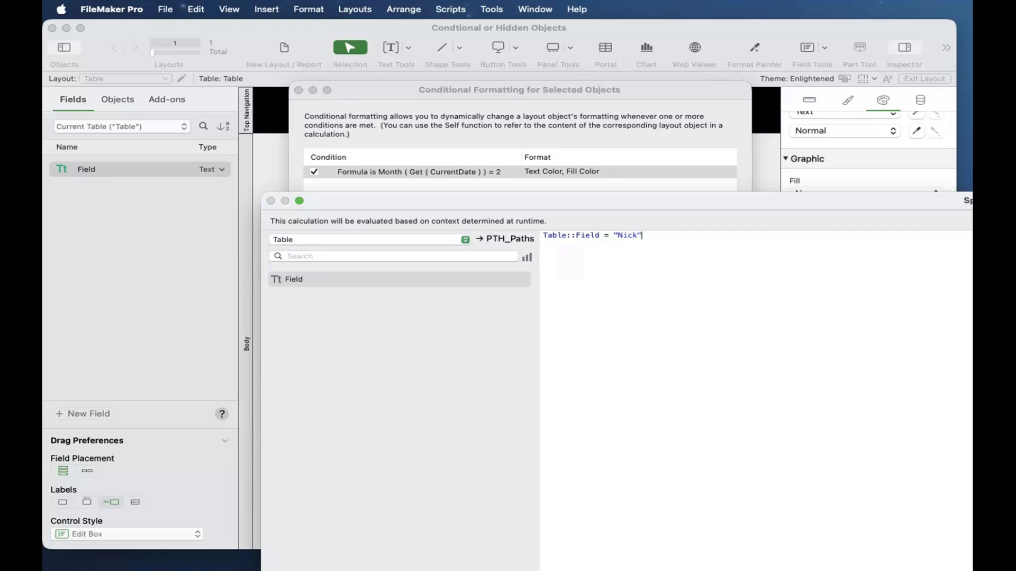
key(Return)
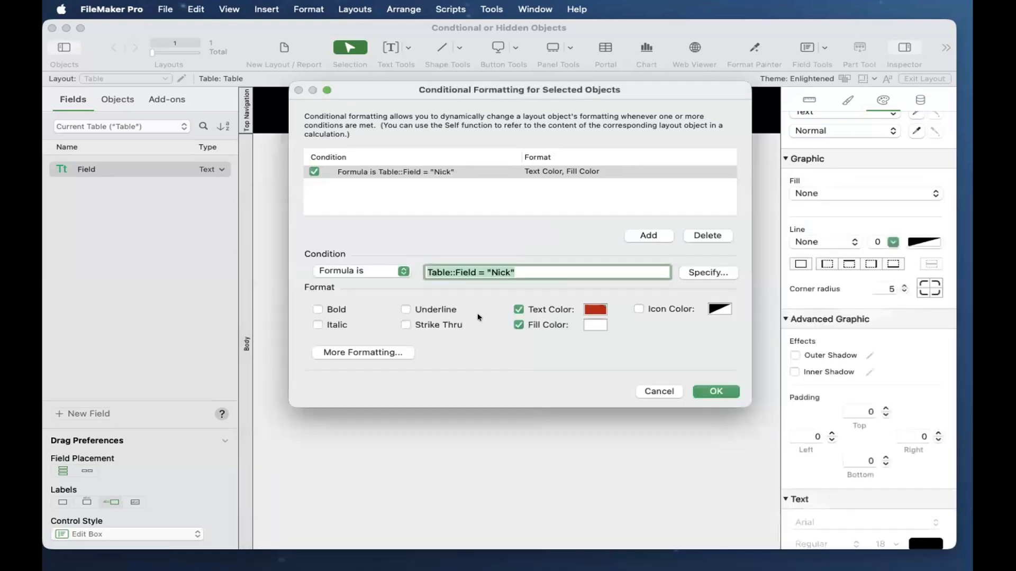
click(730, 395)
Reopen Field's conditional formatting and check the available condition types, keeping "Value is".
click(439, 260)
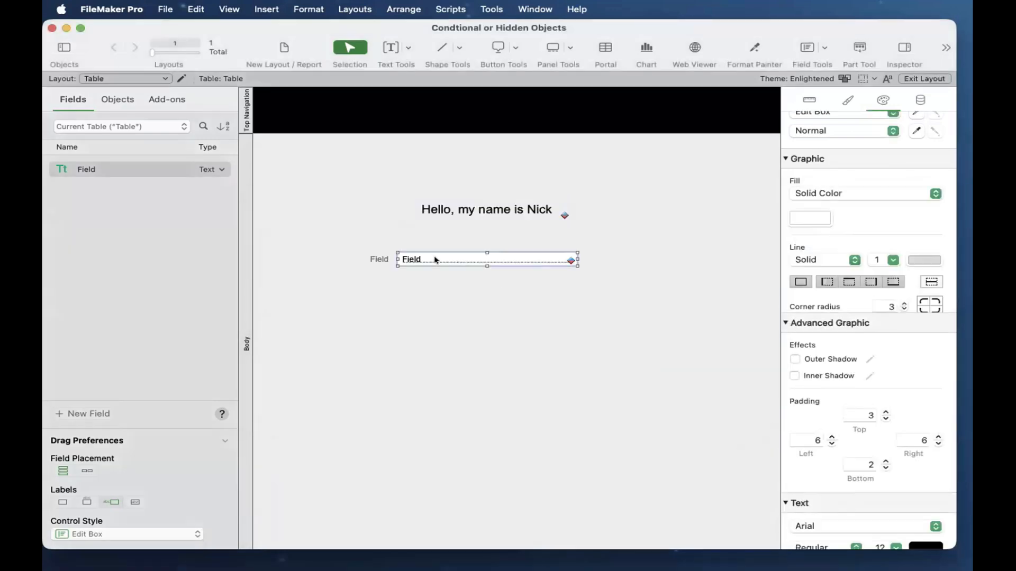
right_click(441, 259)
click(477, 410)
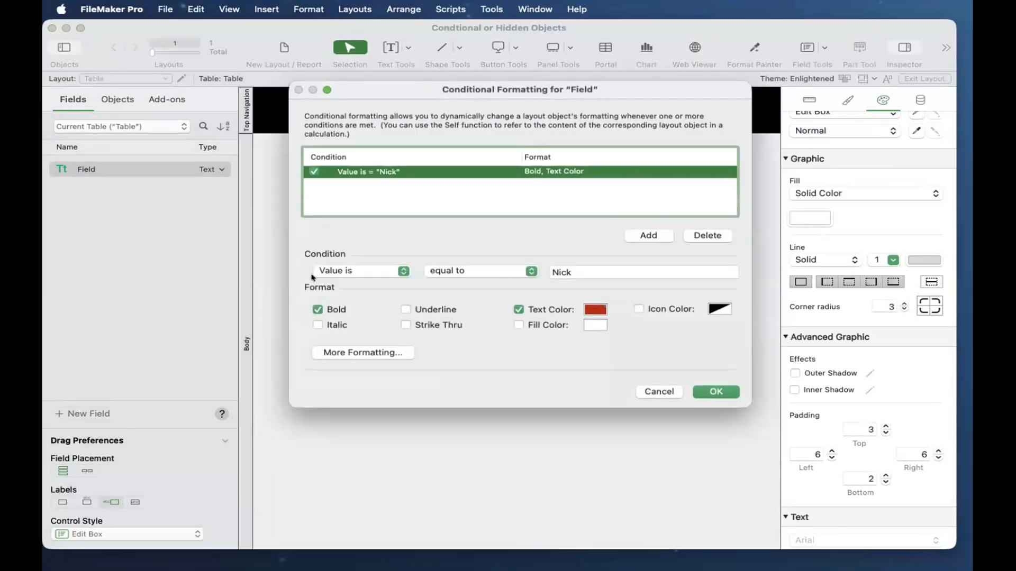
click(330, 272)
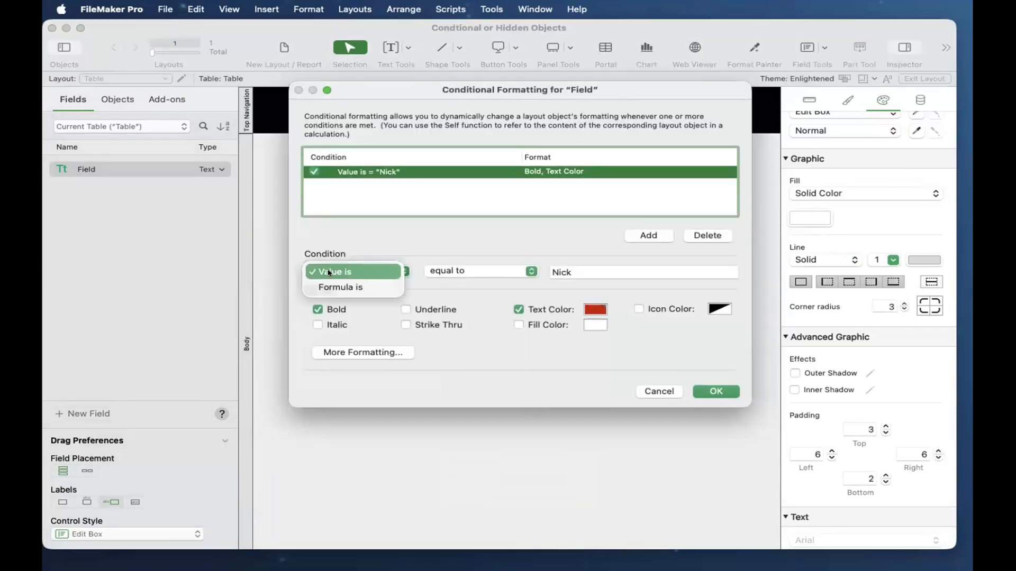
click(329, 272)
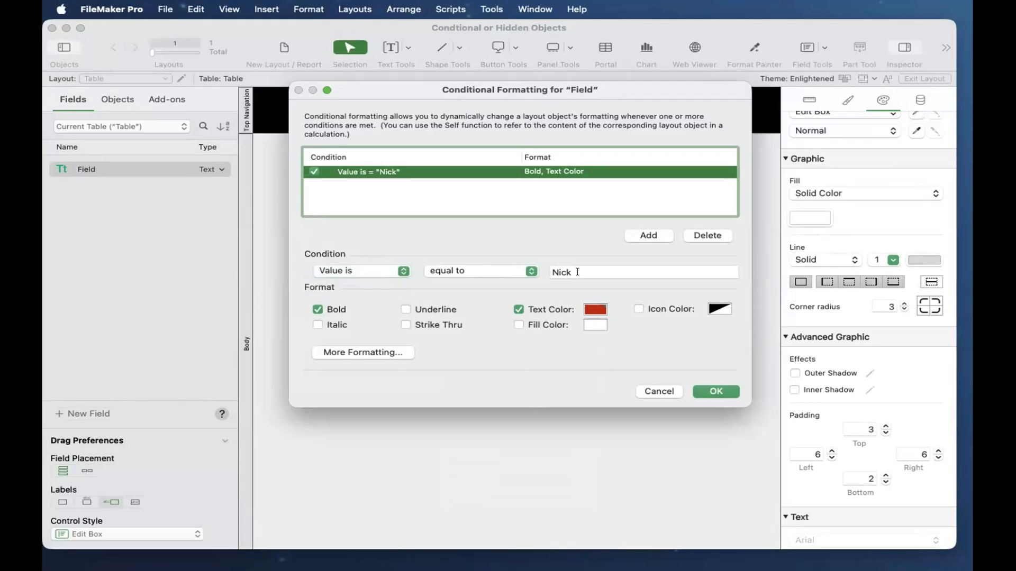
Close Field's conditional formatting and review the formula condition on the greeting text without changing it.
key(Return)
right_click(483, 209)
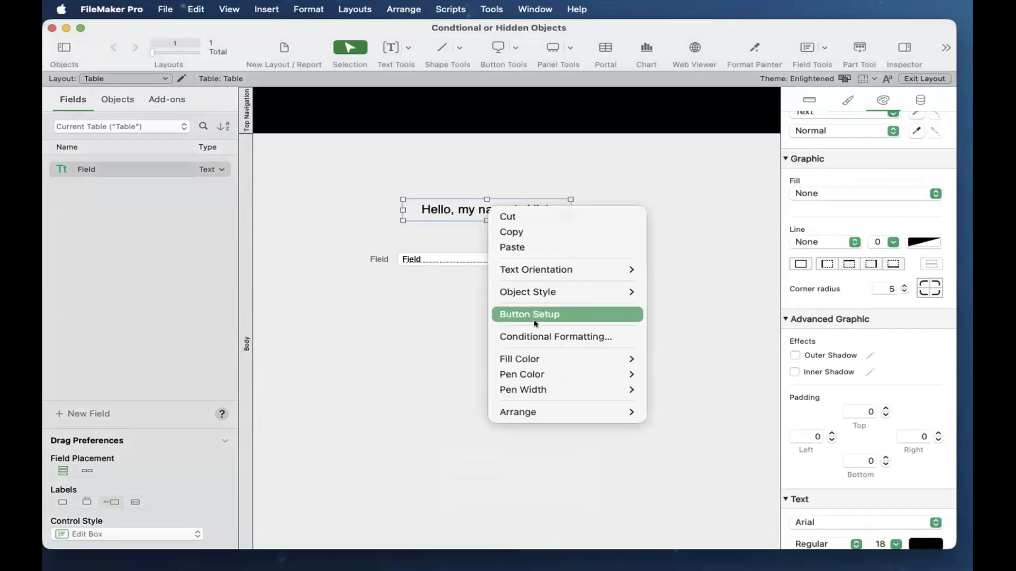
click(530, 332)
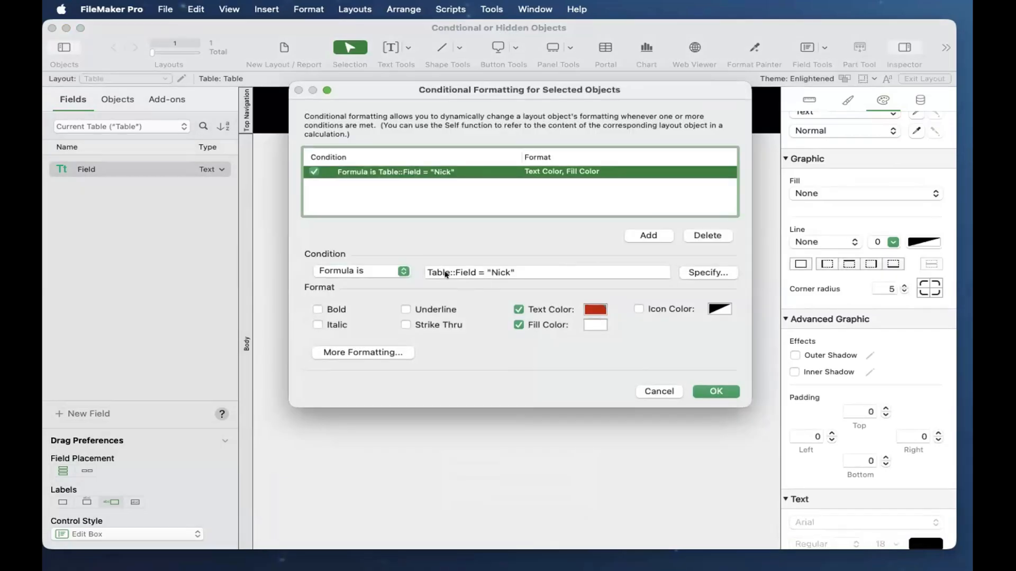
click(472, 271)
double_click(472, 267)
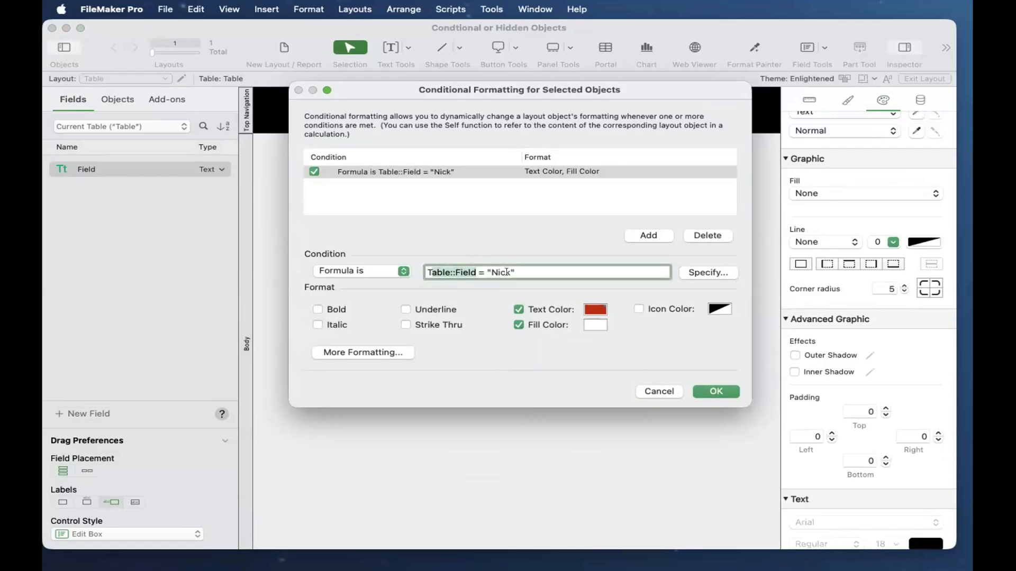
key(Escape)
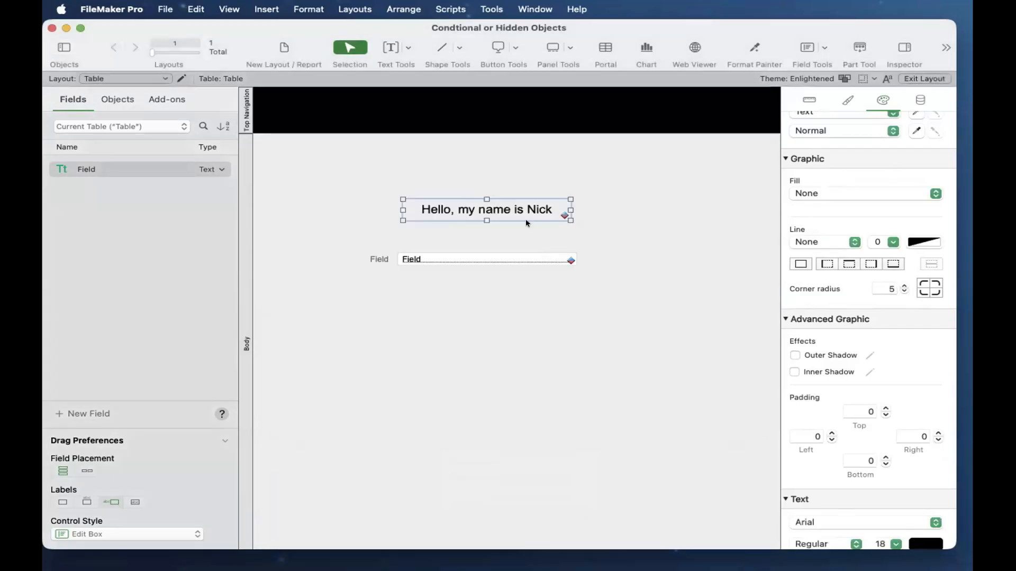
Move the greeting text closer to Field, to about x 192 pt and y 187 pt.
mouse_move(487, 209)
mouse_down()
mouse_move(523, 241)
mouse_move(483, 220)
mouse_up()
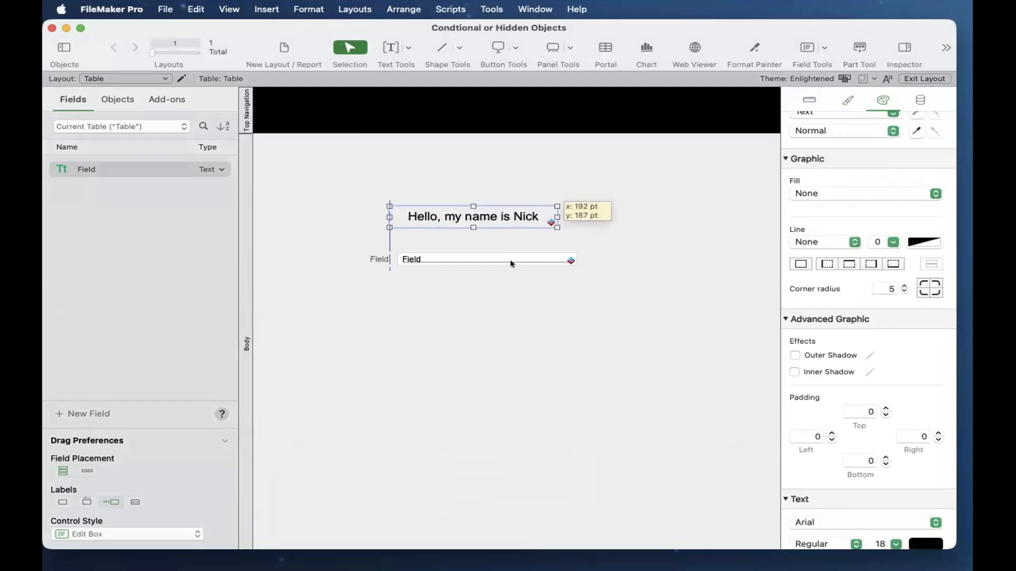
click(513, 259)
click(500, 221)
click(517, 260)
click(504, 220)
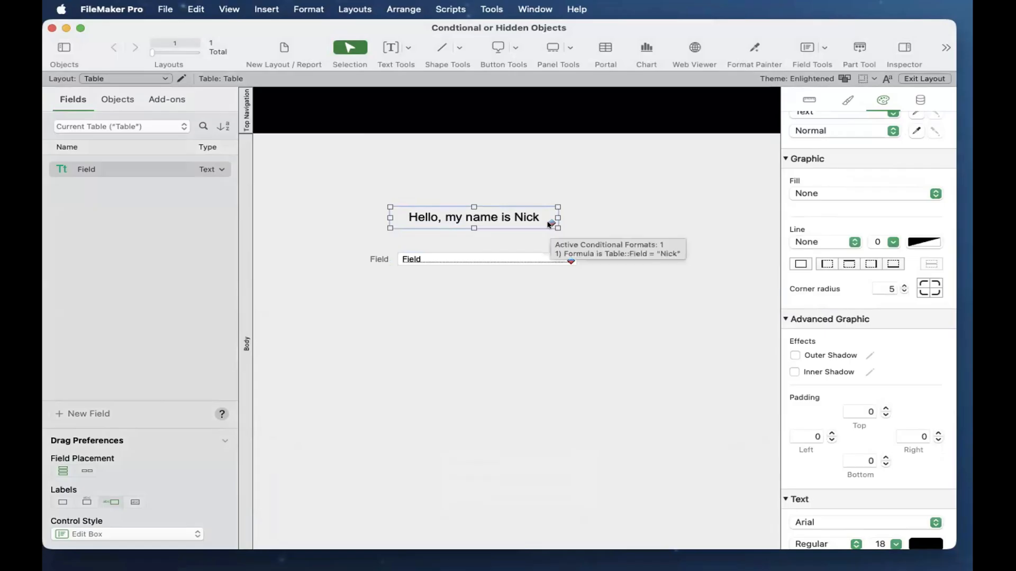
Examine the conditional formatting badge on the greeting text up close and read its active condition.
key(super+equal)
key(super+equal)
key(super+equal)
key(super+equal)
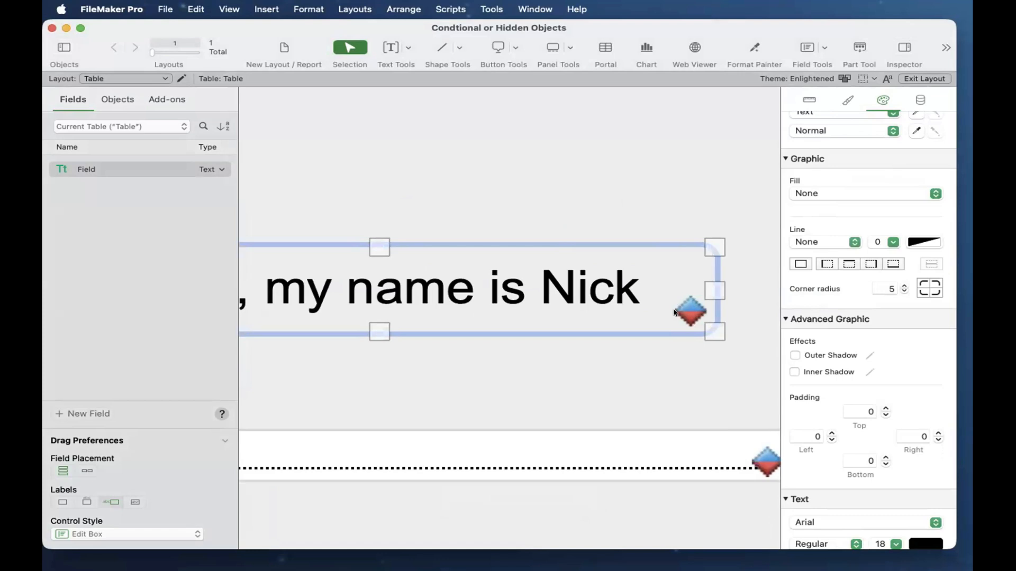
mouse_move(693, 313)
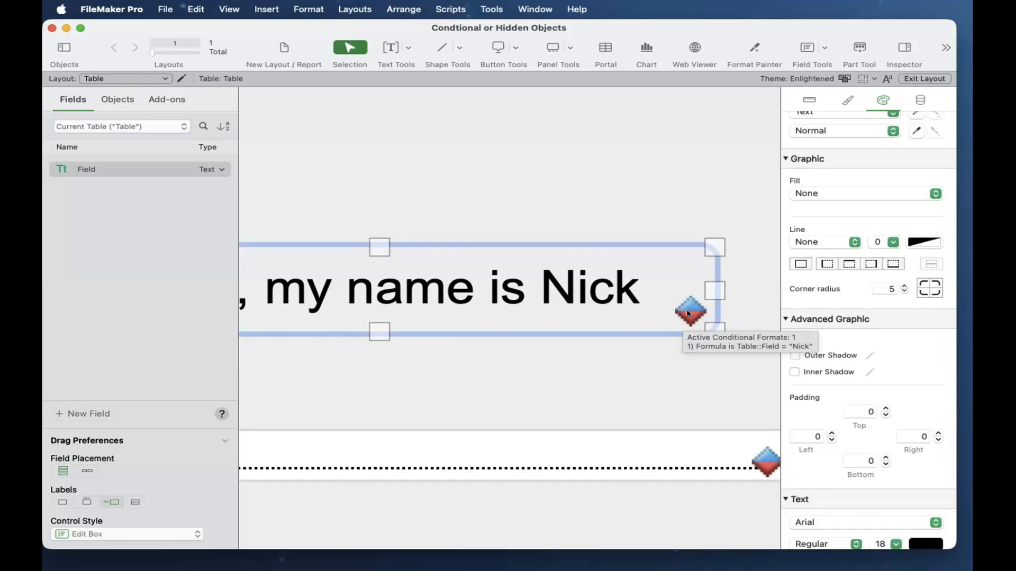
scroll(686, 313, up, 1)
scroll(687, 314, left, 1)
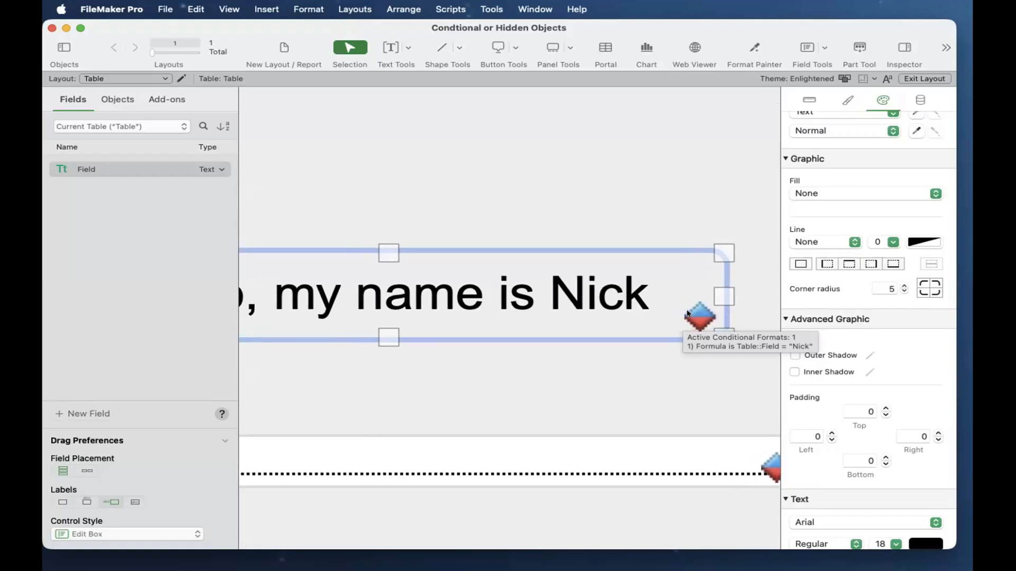
key(super+minus)
key(super+minus)
key(super+minus)
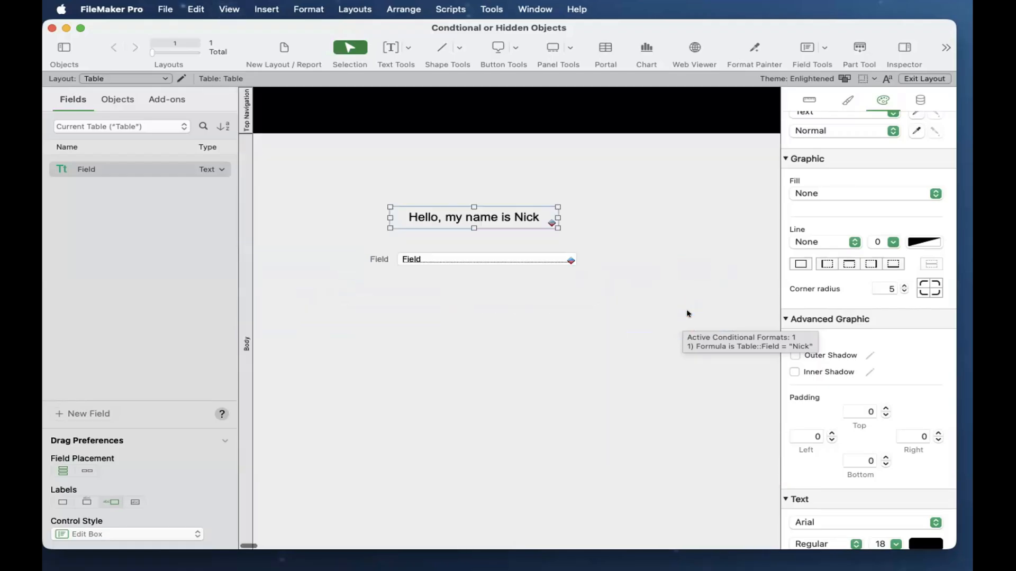
Move the greeting text slightly down toward Field and switch to Browse mode.
click(525, 344)
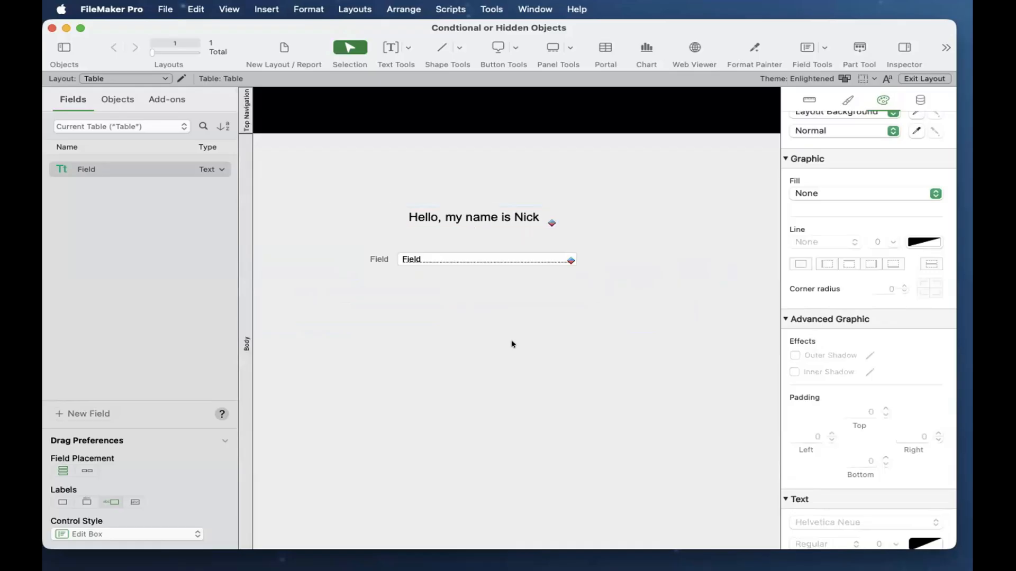
drag(442, 220, 436, 225)
key(super+b)
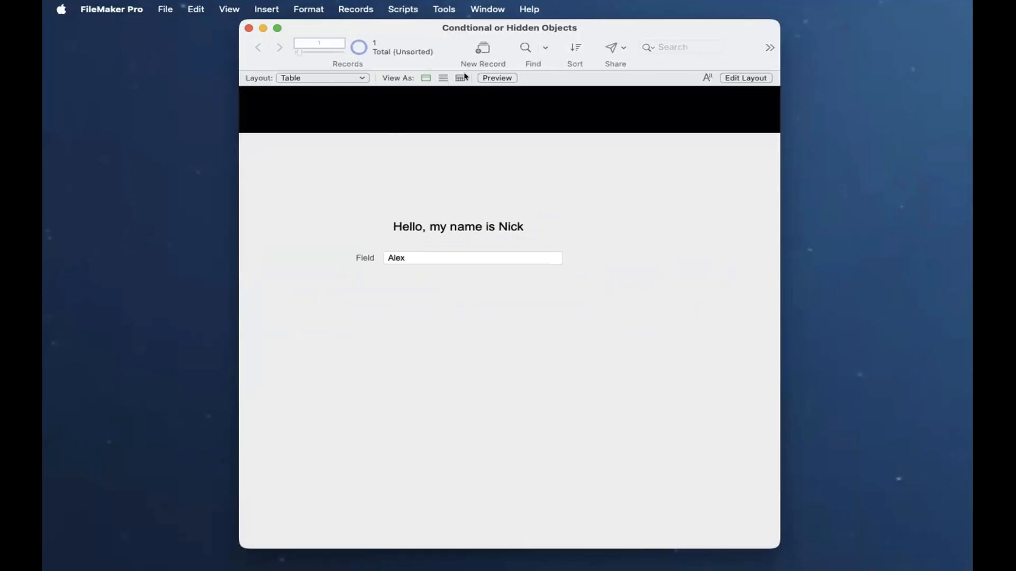
Create two records, entering the greeting's first name in Field on one and a different first name on the other.
click(481, 49)
text(Nick)
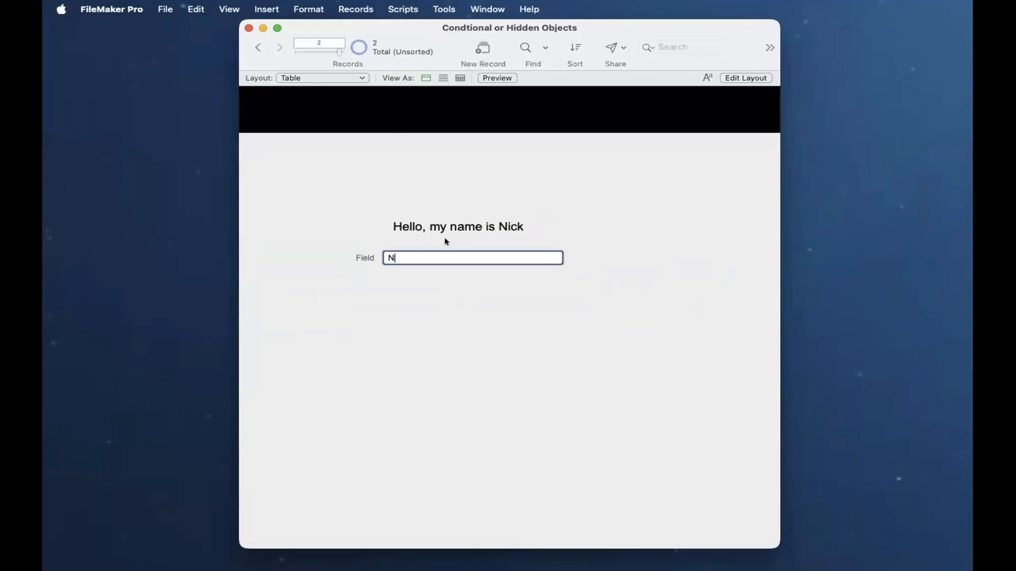
click(427, 205)
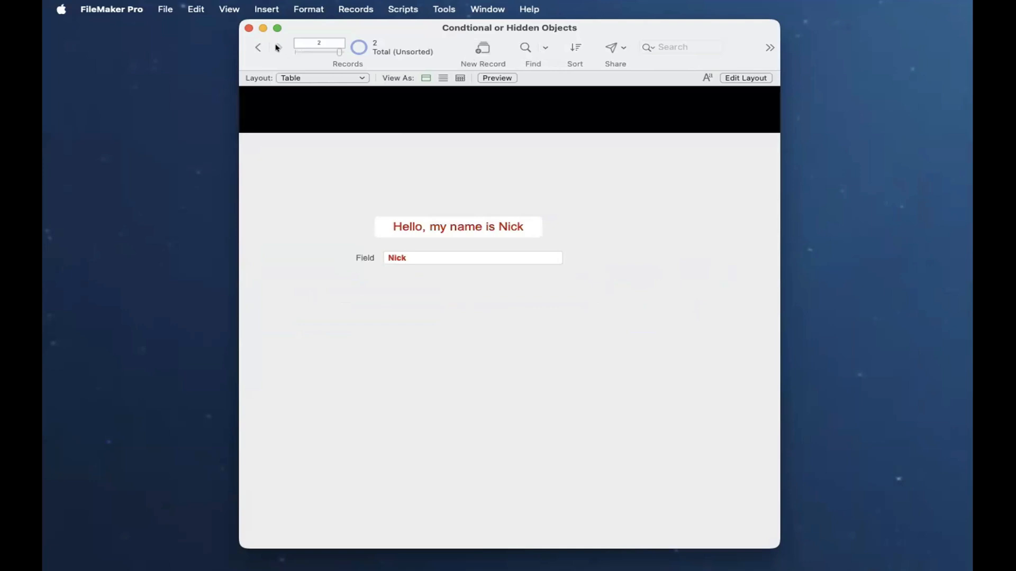
key(super+n)
text(John)
click(443, 129)
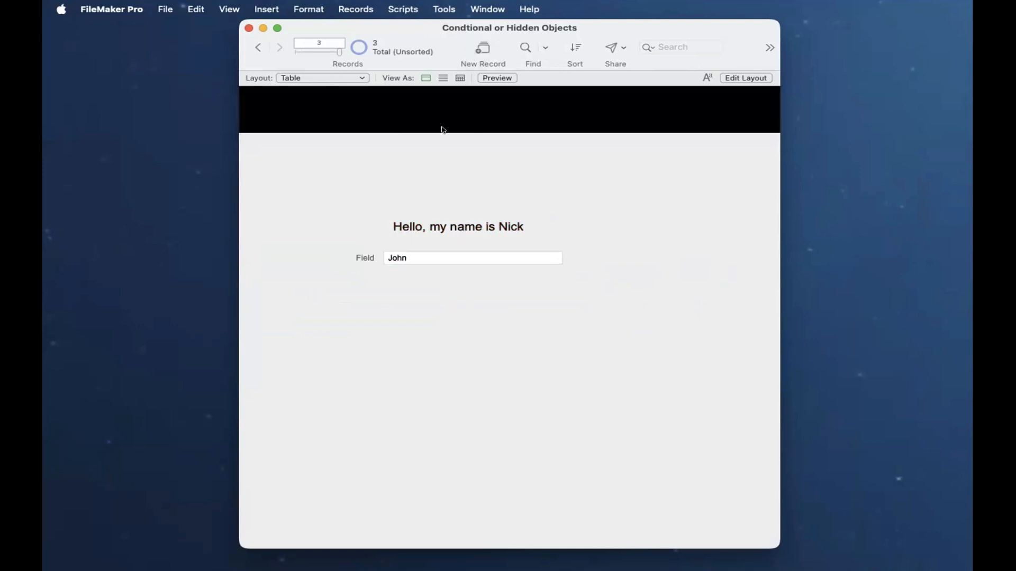
Add another record with the greeting's first name in Field, followed by one with a third, non-matching first name.
click(482, 49)
text(Nick)
click(467, 127)
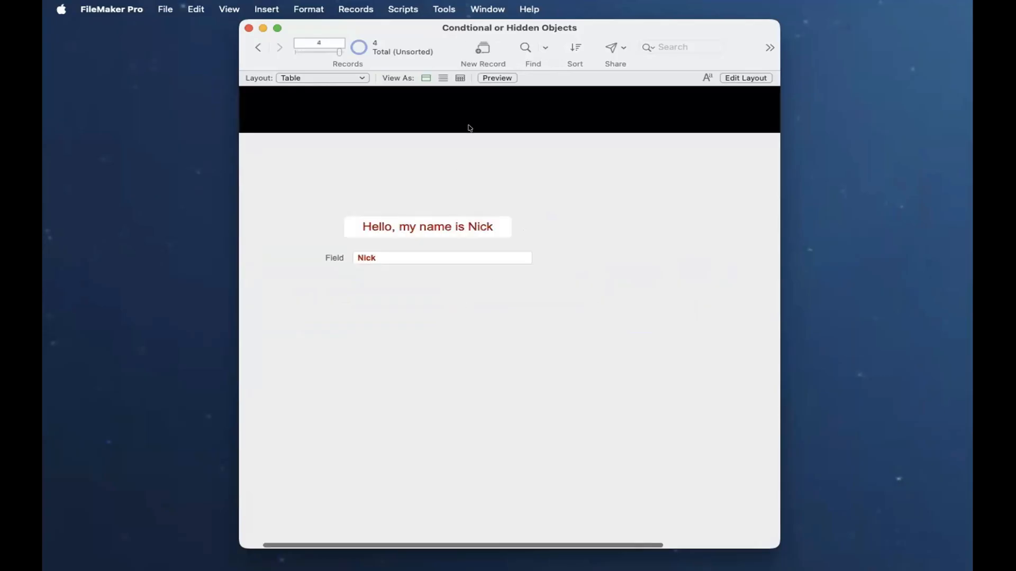
click(479, 49)
text(Paul)
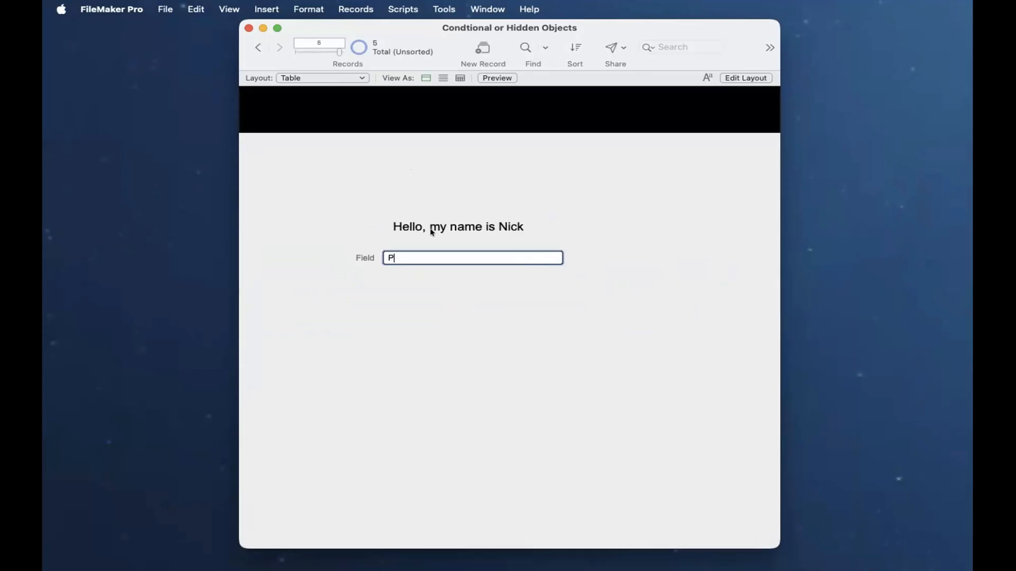
click(499, 305)
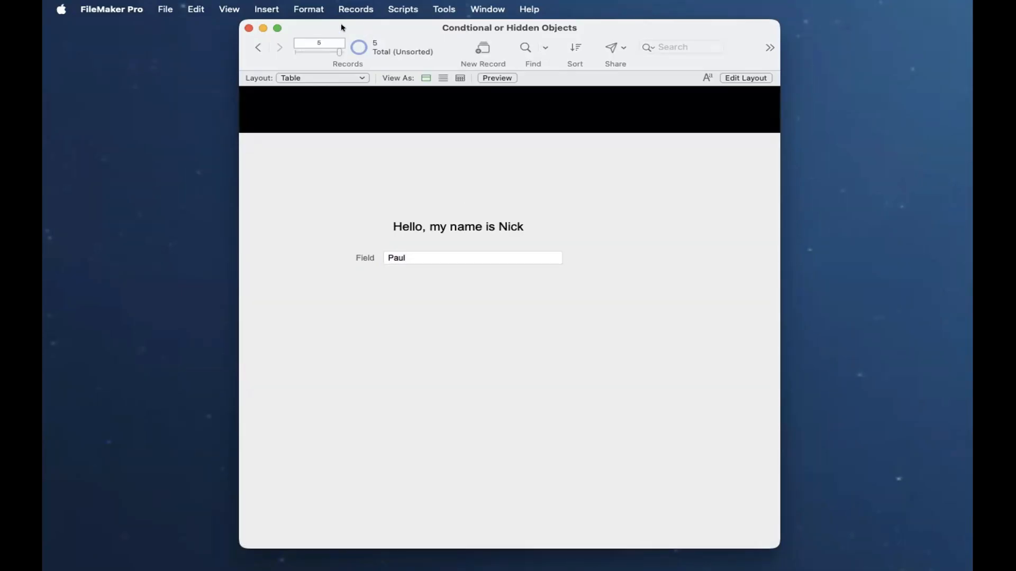
Enlarge the window and compare the conditional formatting on the records, going back to the first and forward to the second.
drag(342, 27, 189, 27)
drag(626, 548, 919, 562)
click(106, 50)
click(106, 50)
click(106, 49)
click(105, 50)
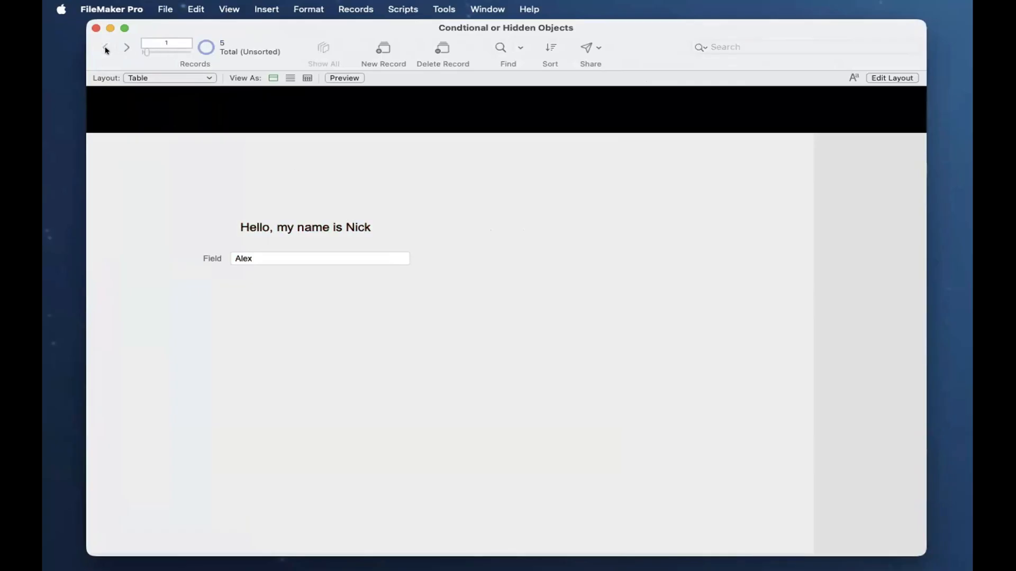
click(127, 49)
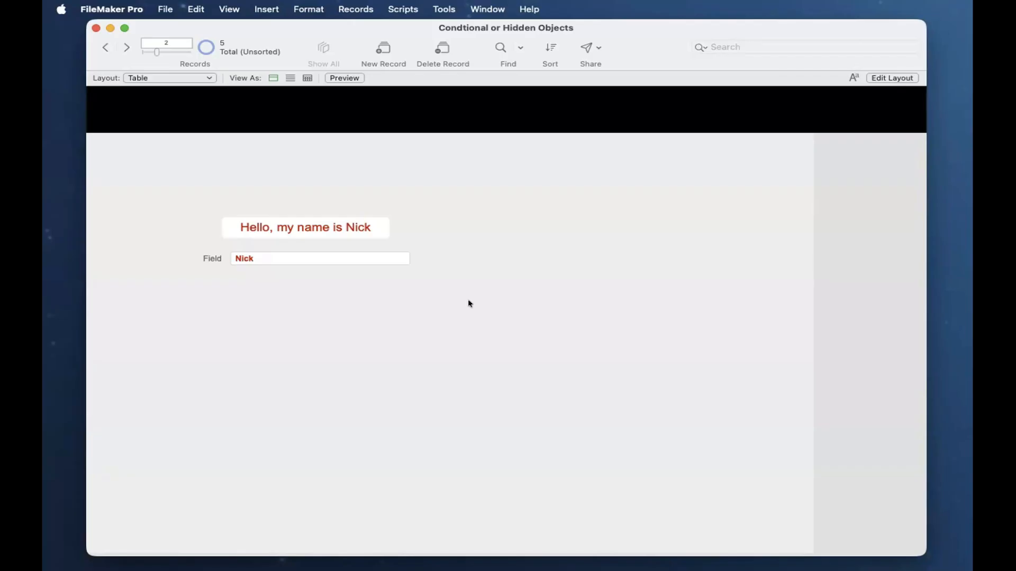
In Layout mode, duplicate the greeting text above the original and replace its first name with the one from the last record.
key(super+l)
drag(509, 235, 565, 202)
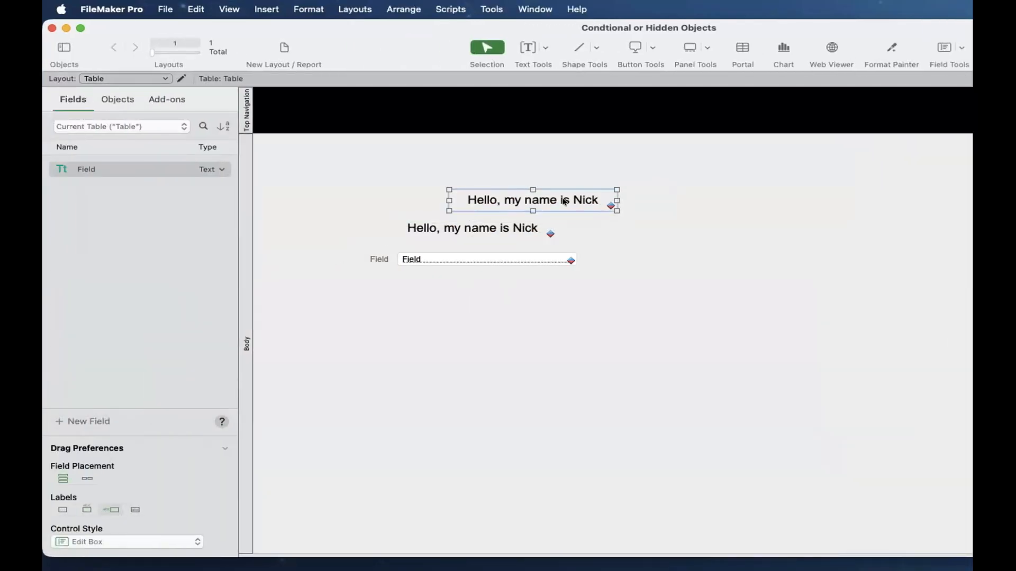
double_click(564, 202)
double_click(585, 192)
text(Paul)
key(Escape)
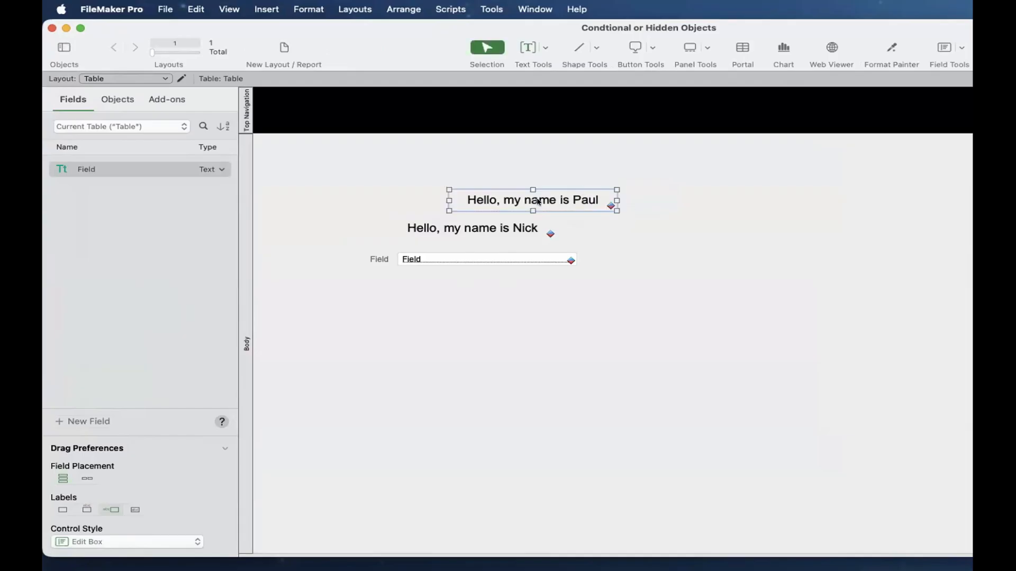
Change the duplicate's conditional formatting formula to compare Table::Field with the duplicate greeting's own first name, and apply it.
right_click(545, 201)
click(602, 328)
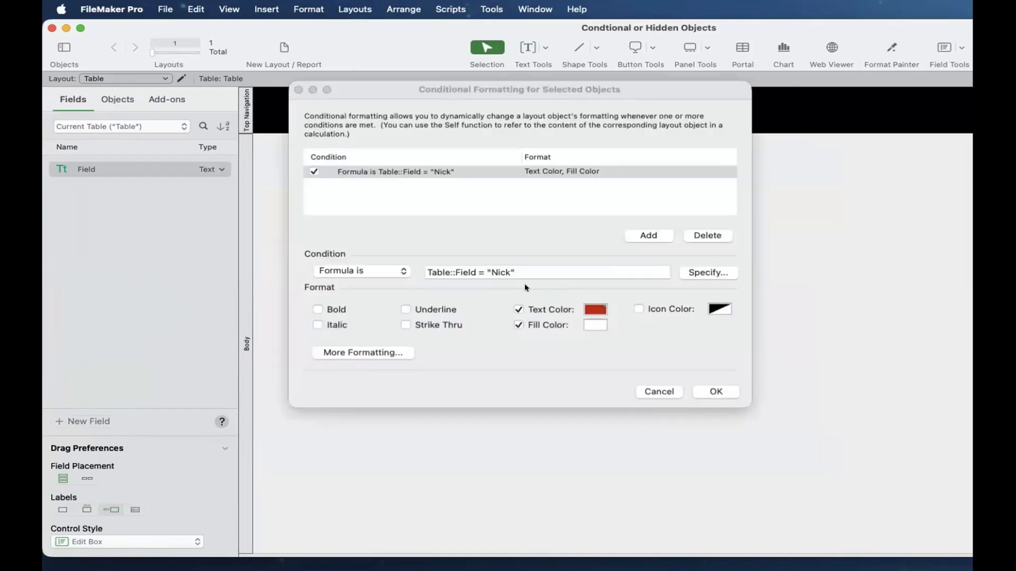
double_click(498, 272)
text(Paul)
key(BackSpace)
click(715, 392)
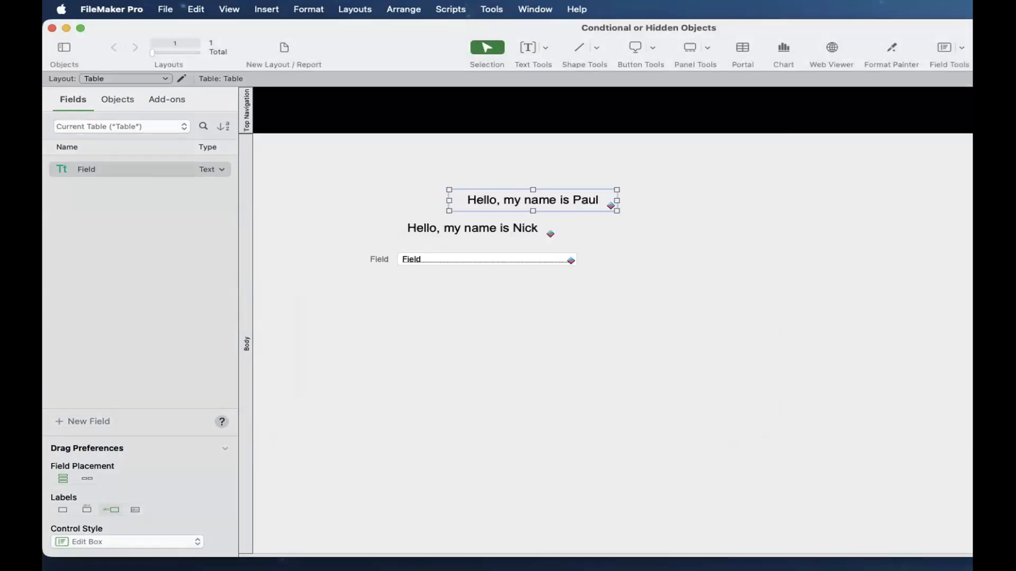
In Browse mode, step forward to the last record and back to the first, comparing the formatting of both greetings.
click(651, 364)
key(super+b)
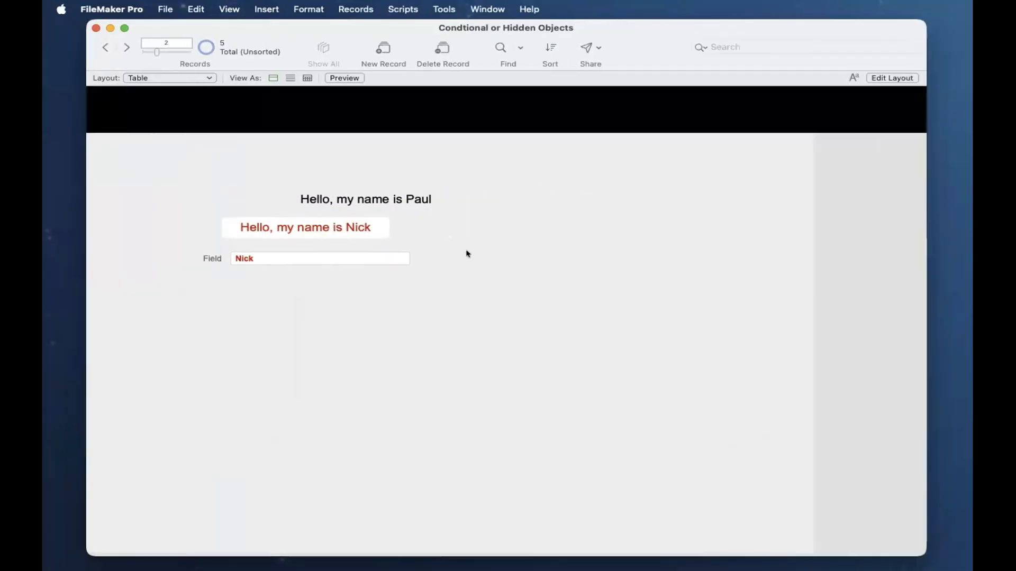
click(126, 48)
click(126, 48)
click(126, 48)
click(126, 47)
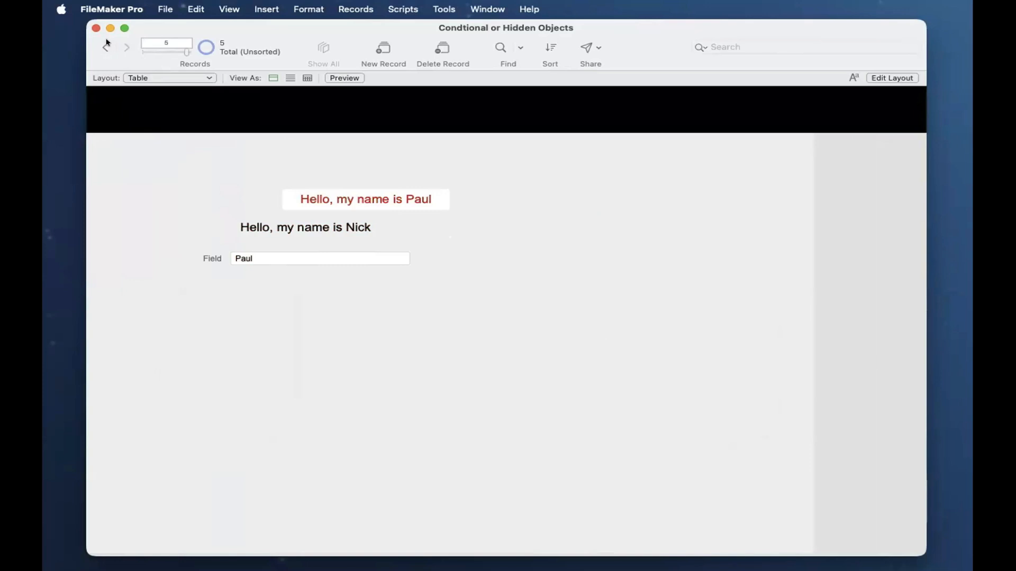
click(106, 47)
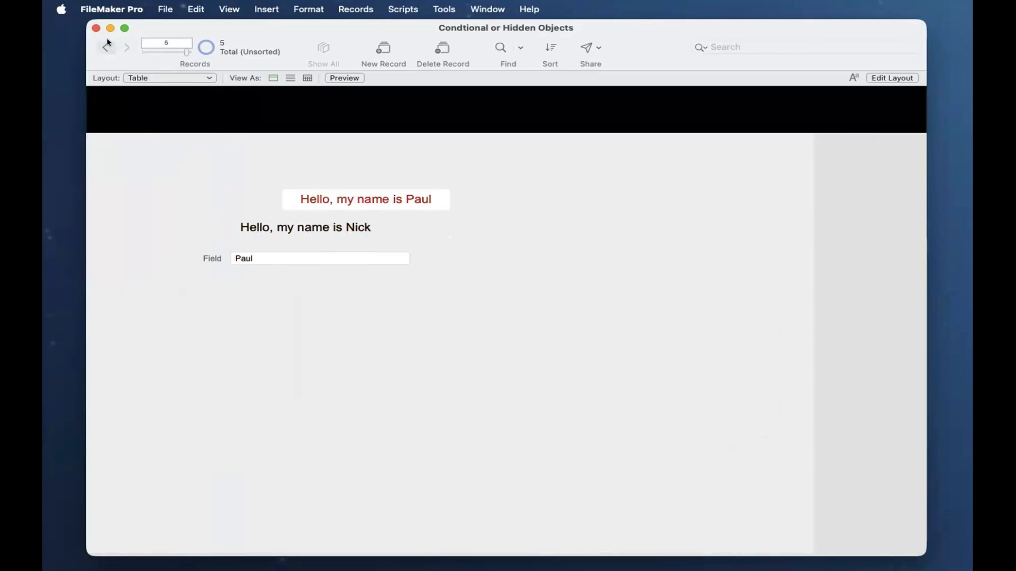
click(108, 46)
click(107, 43)
click(107, 43)
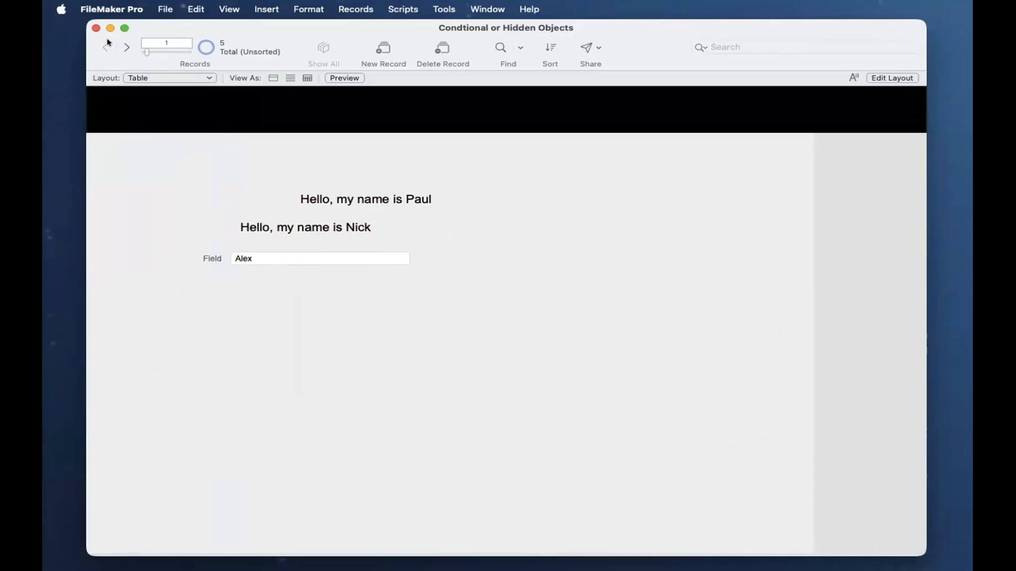
In Layout mode, make four more copies of the upper greeting, staggered diagonally up and to the right.
key(super+l)
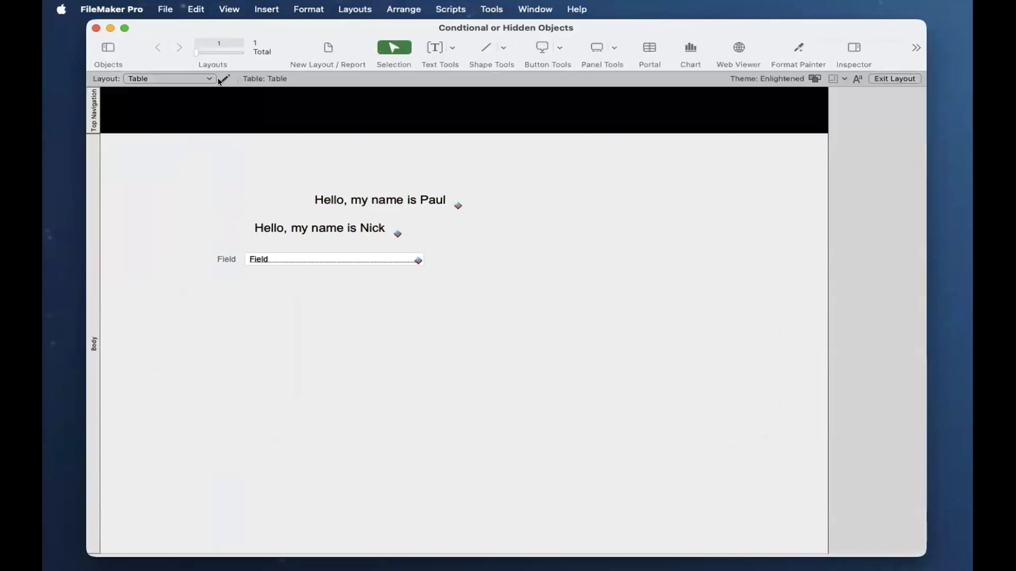
click(591, 190)
drag(591, 188, 719, 158)
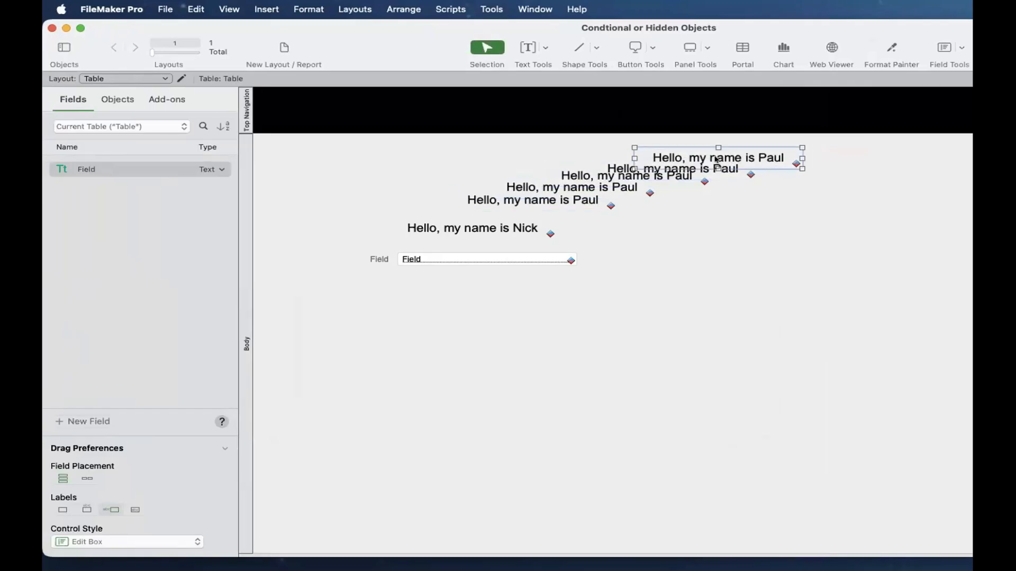
Check the conditional formatting of the staggered greeting copies on the fifth record in Browse mode.
key(super+b)
click(127, 45)
click(128, 45)
click(128, 45)
click(128, 45)
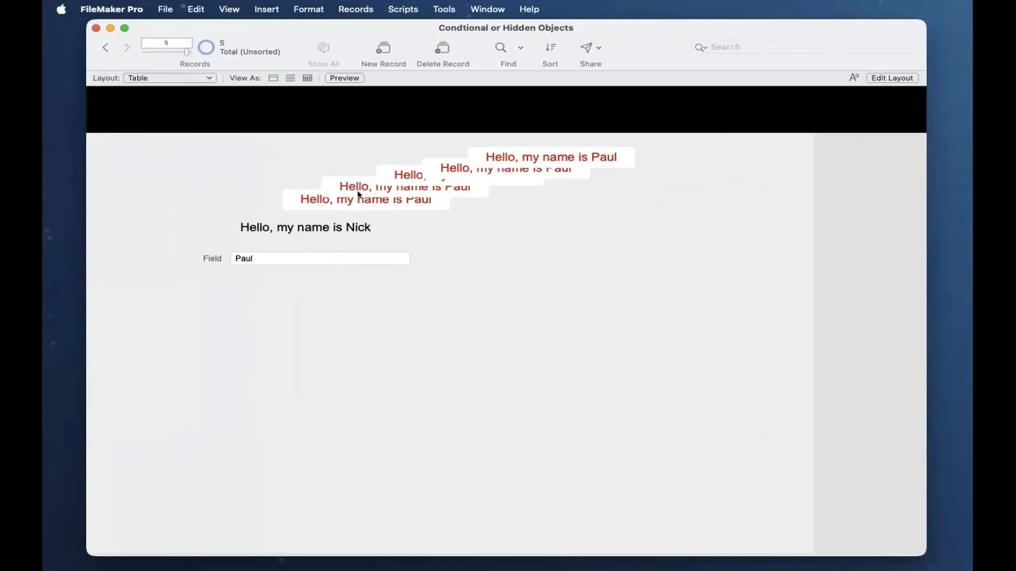
Return to Layout mode and delete the four staggered greeting copies.
key(super+l)
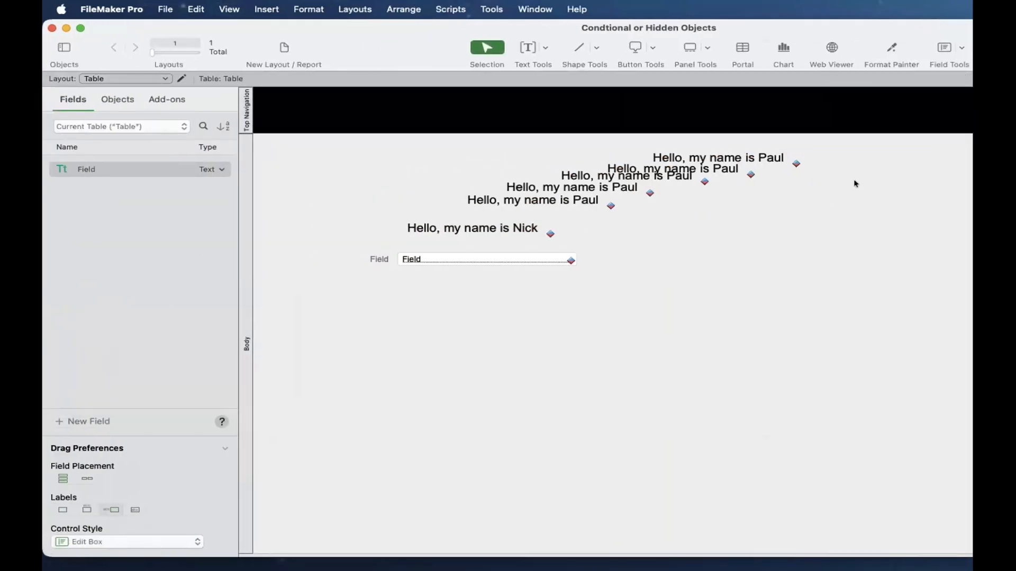
drag(854, 157, 624, 180)
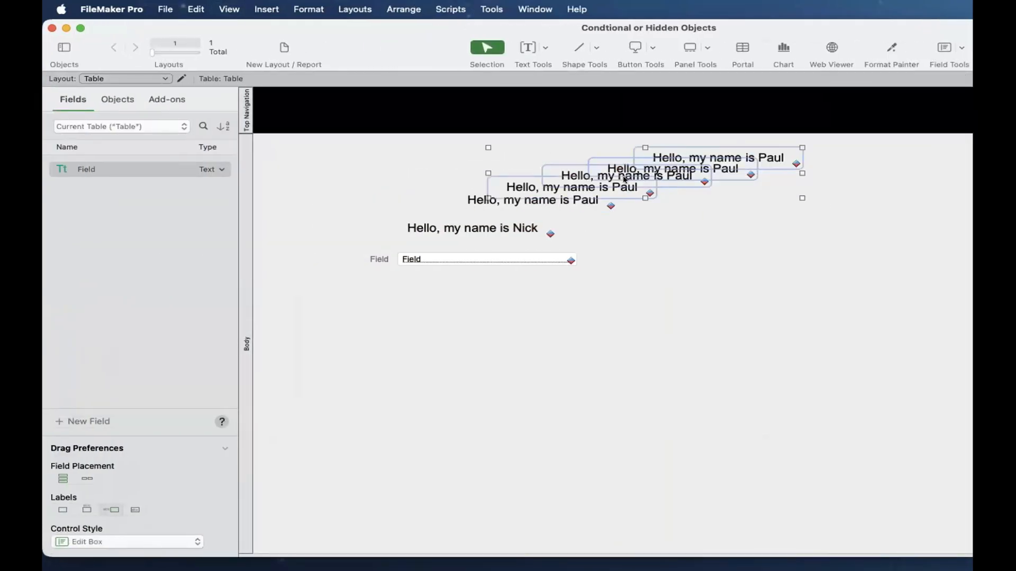
key(Delete)
Move the remaining upper greeting to sit directly above the original one and check it in Browse mode.
drag(535, 202, 489, 205)
key(super+b)
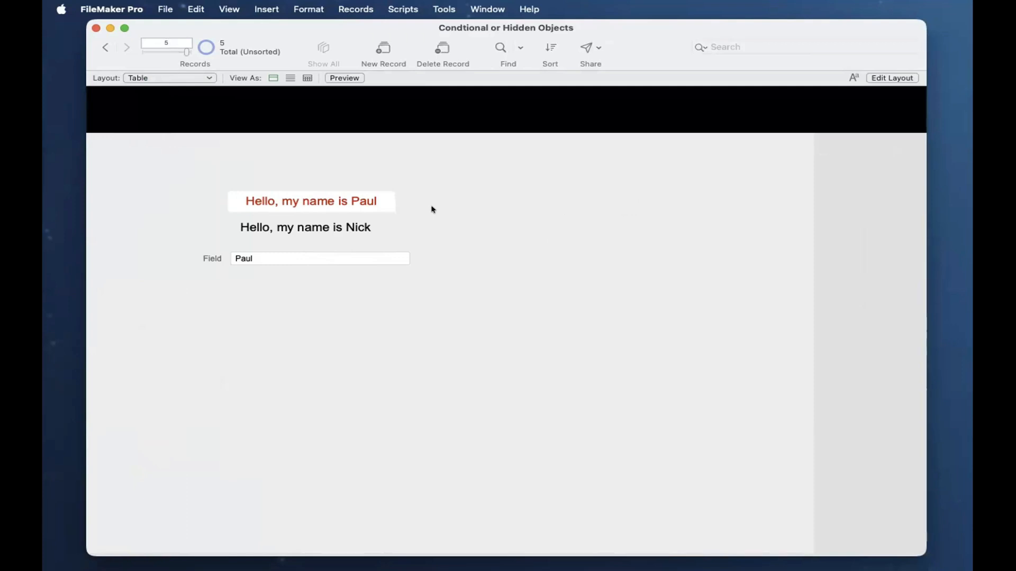
key(super+l)
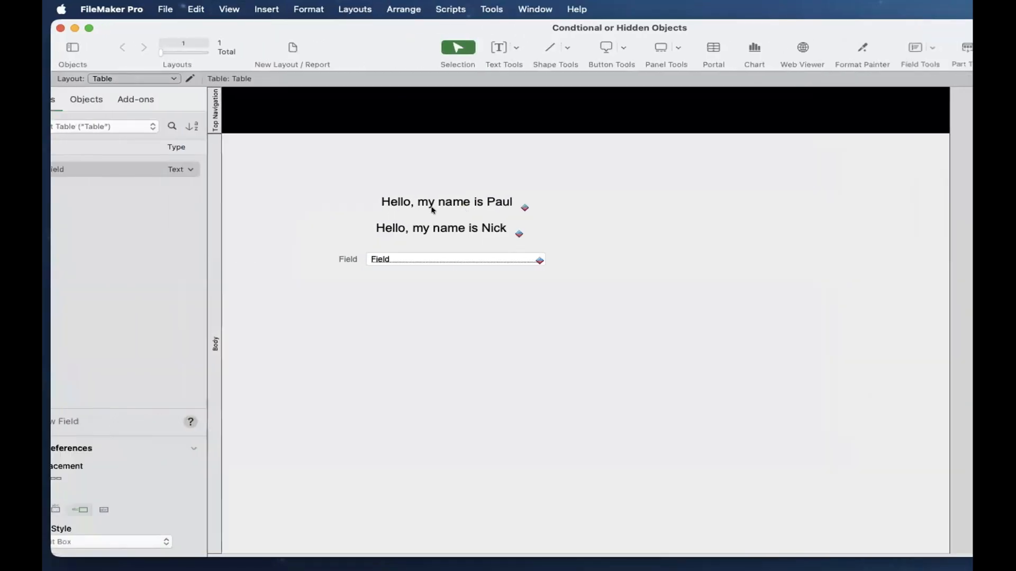
Align the upper greeting directly above the lower greeting and deselect it.
mouse_move(502, 204)
mouse_down()
mouse_move(482, 198)
mouse_move(500, 201)
mouse_up()
click(520, 318)
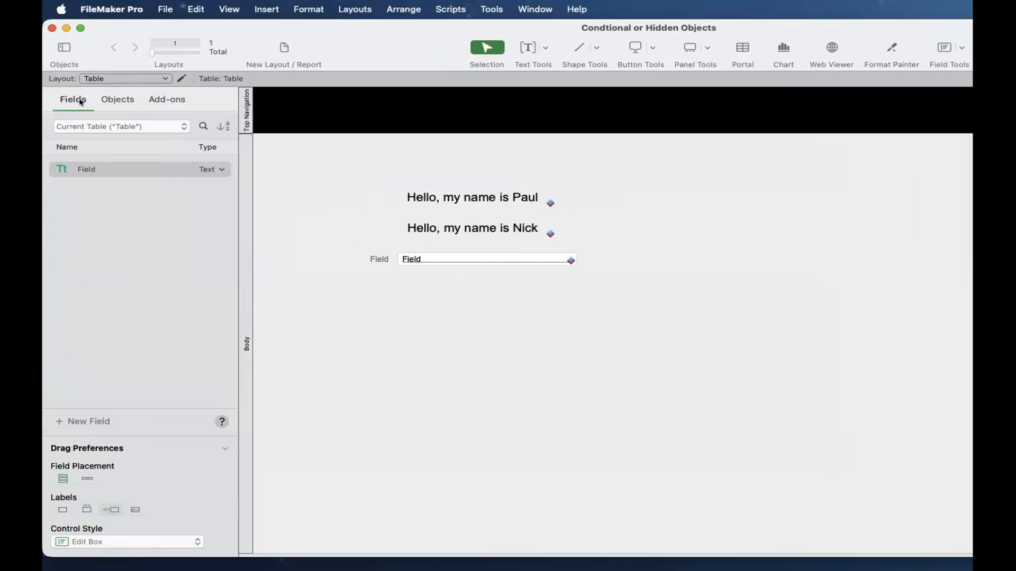
Create a new field named Date in the current table and set its type to Date.
click(63, 420)
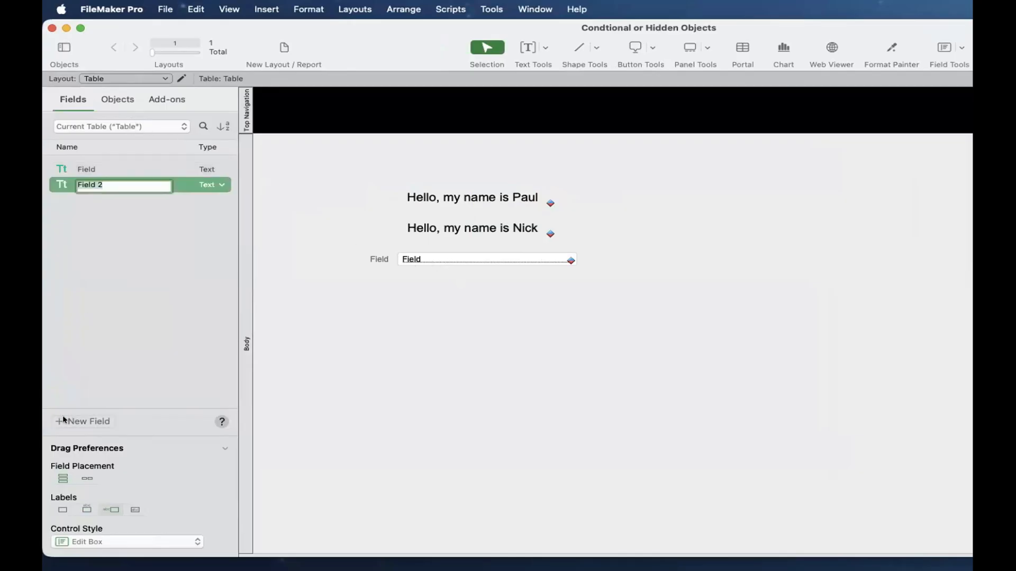
text(Date)
key(Return)
click(219, 181)
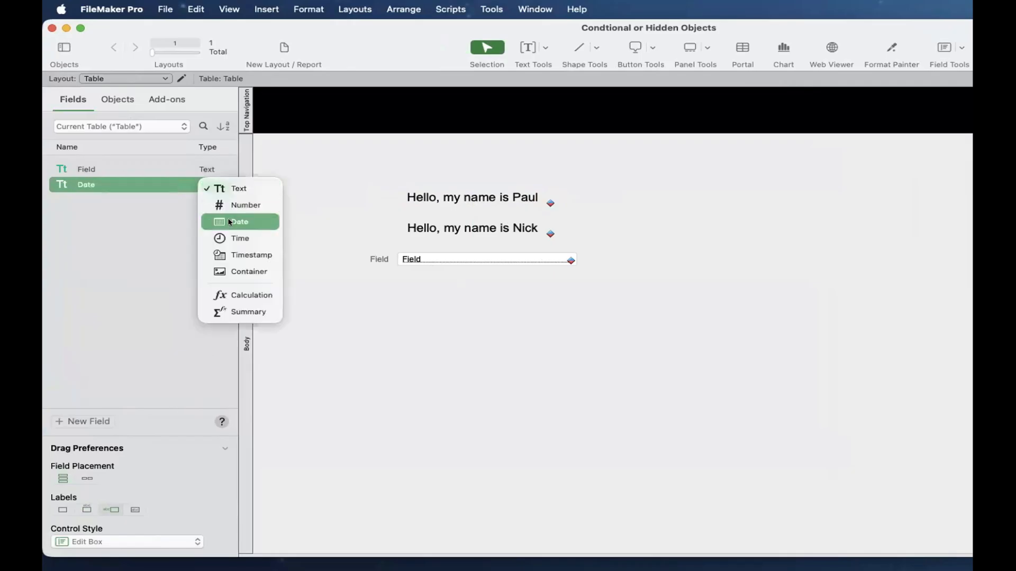
click(233, 220)
Place the Date field with its label on the layout, left-aligned beneath the existing Field box.
drag(95, 184, 450, 346)
click(450, 346)
click(434, 292)
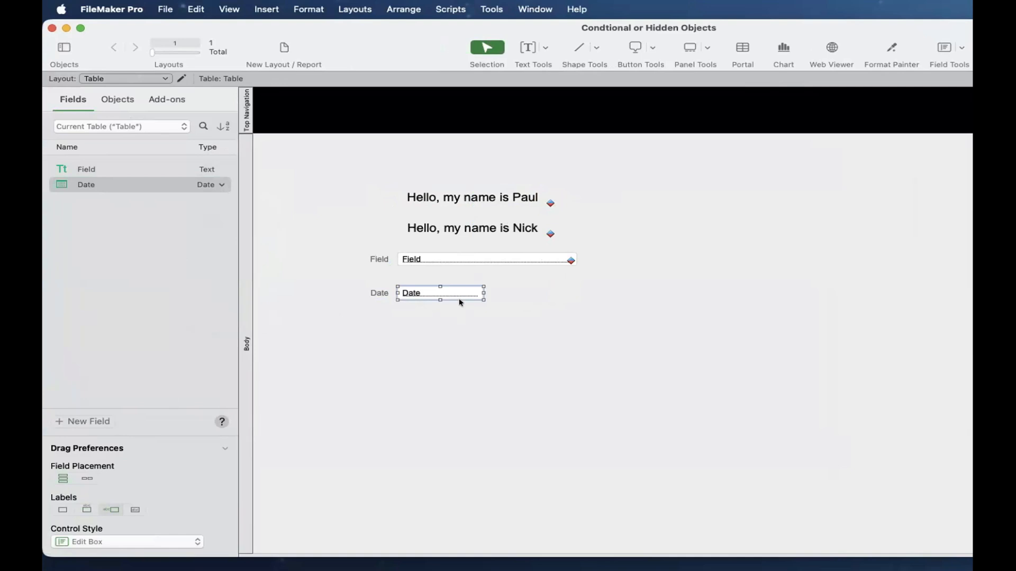
click(533, 299)
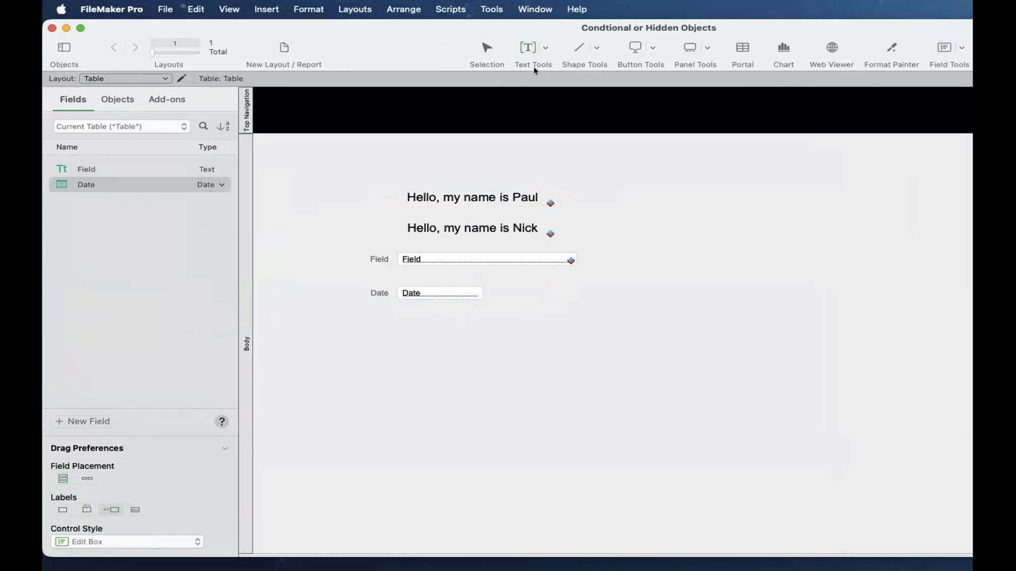
click(511, 198)
drag(493, 196, 493, 334)
key(super+z)
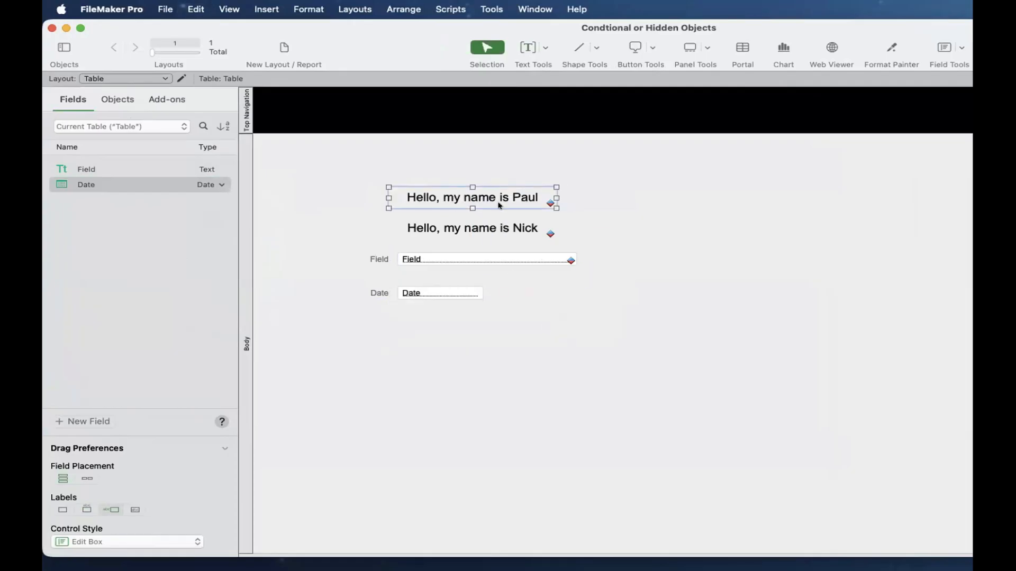
Open the conditional formatting settings of the lower greeting.
click(491, 223)
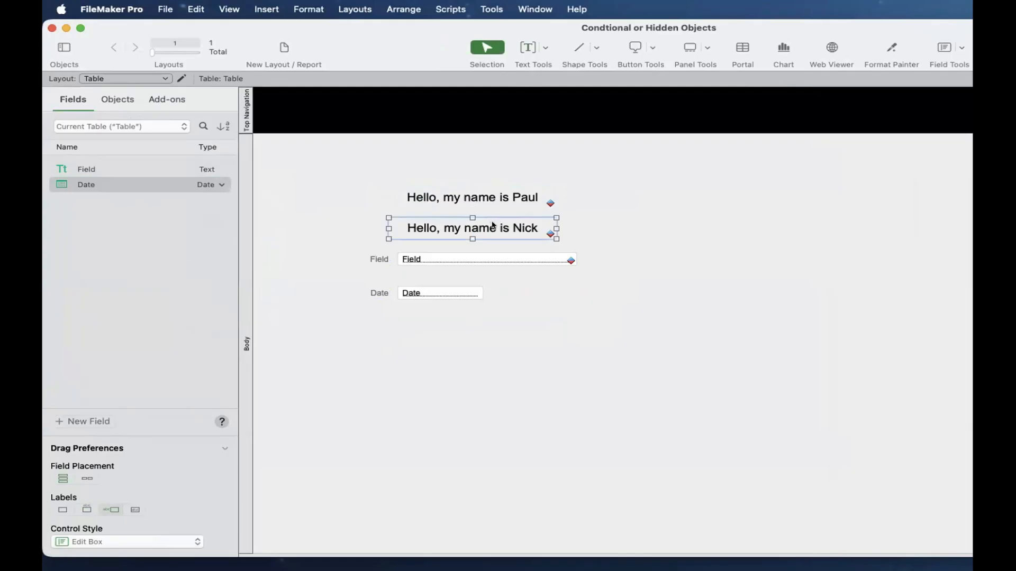
right_click(492, 225)
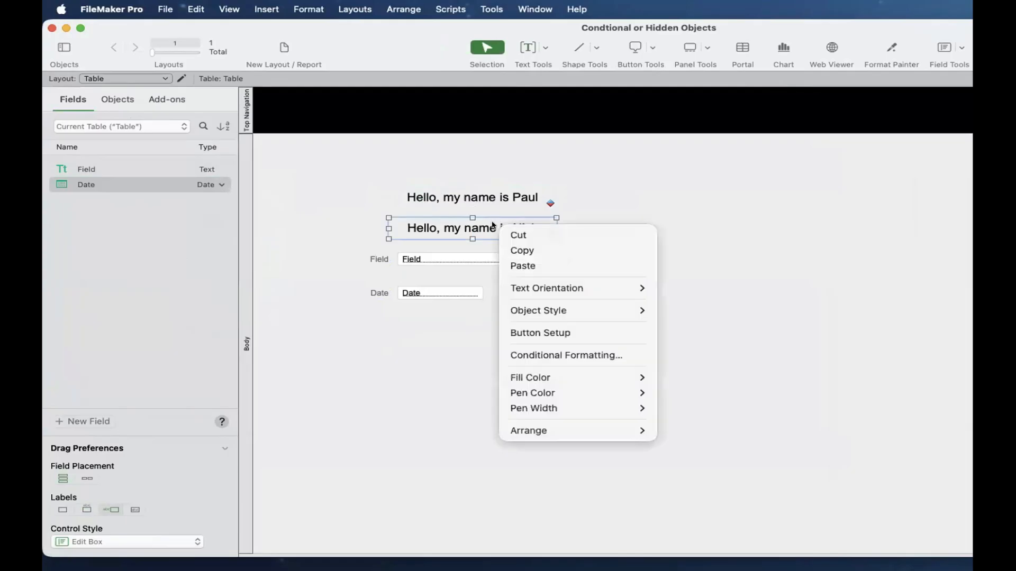
click(548, 352)
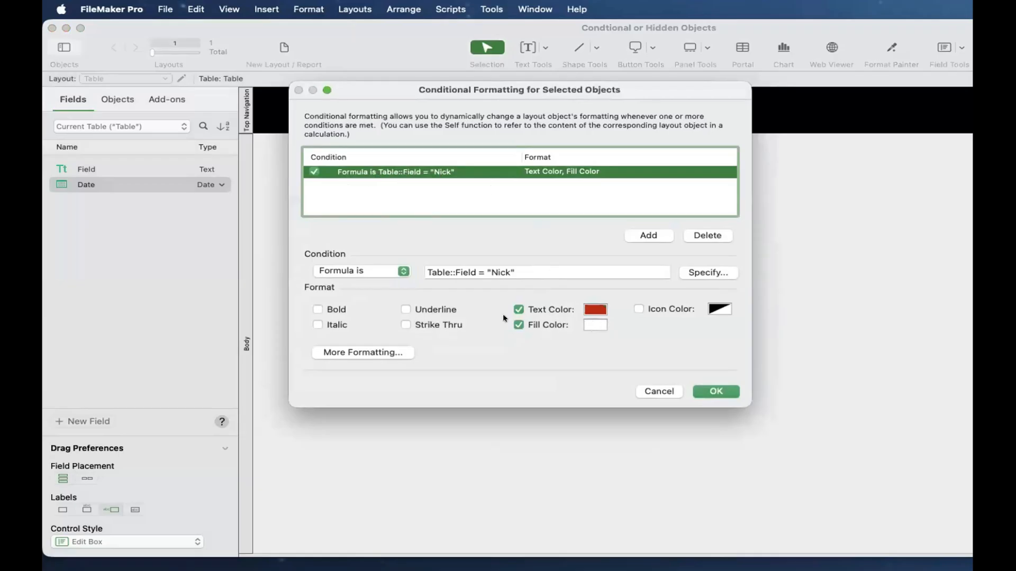
Try adding three blank formula conditions to the lower greeting and delete them again.
click(649, 235)
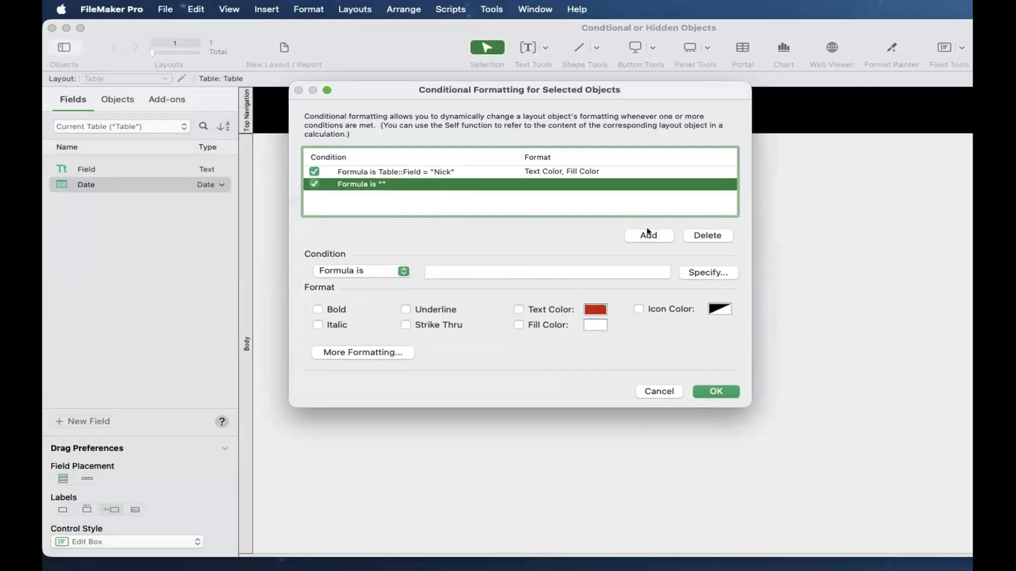
click(648, 233)
click(649, 233)
click(706, 234)
click(704, 233)
click(705, 234)
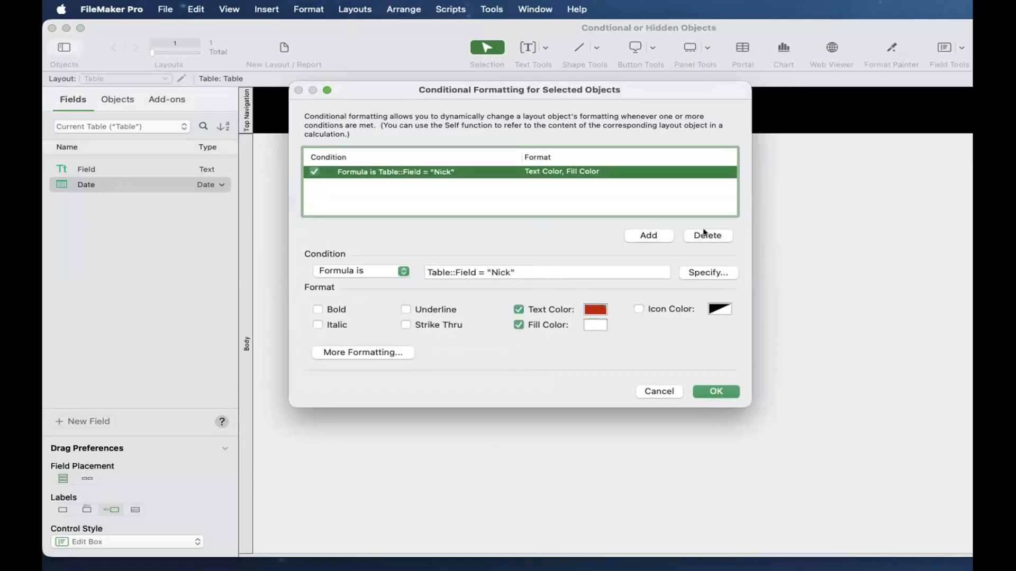
Add a second condition to the lower greeting with the formula Table::Date = Get ( CurrentDate ) + 1.
click(654, 235)
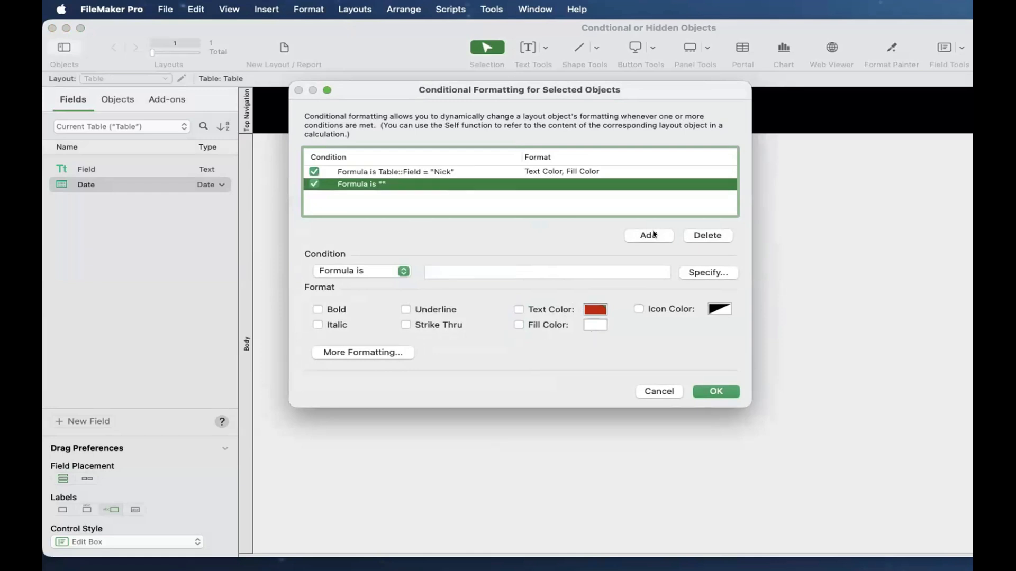
click(701, 272)
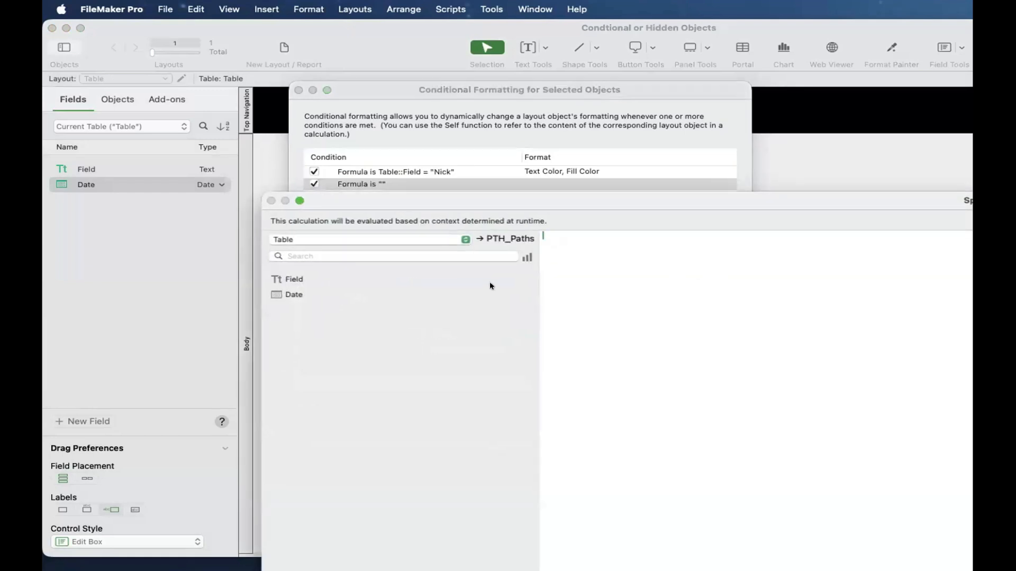
double_click(367, 293)
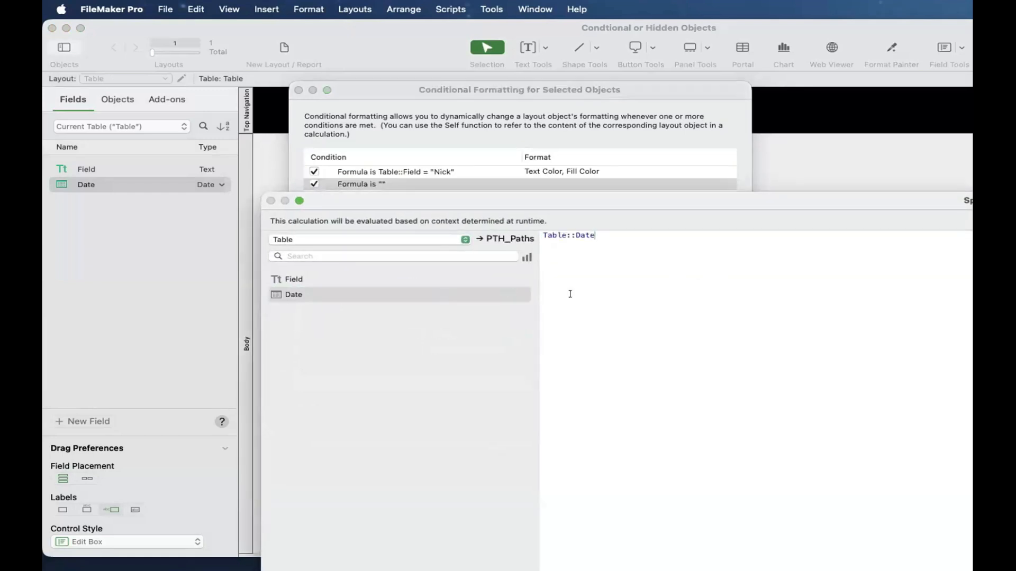
text(= Get)
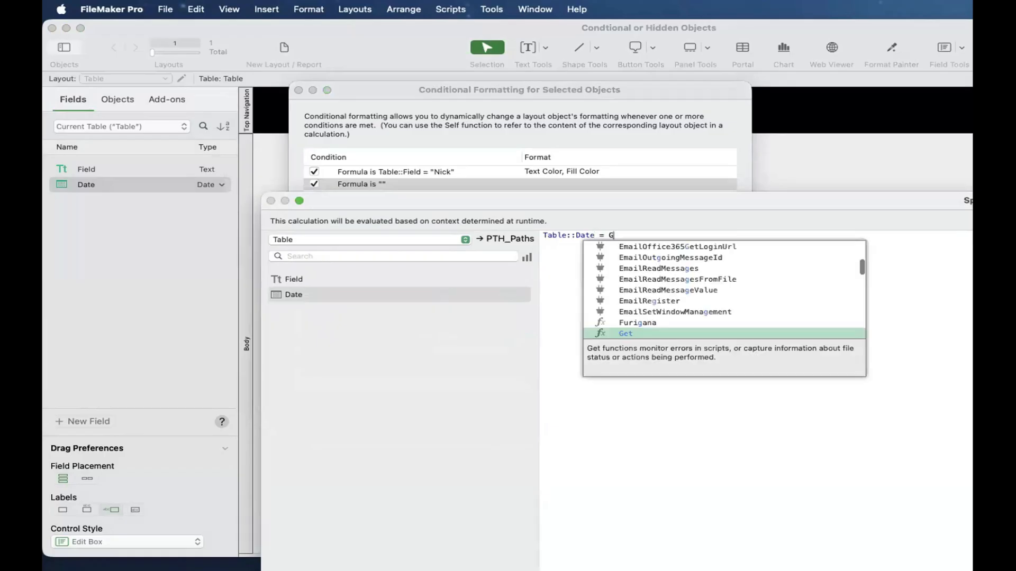
key(Return)
text(current)
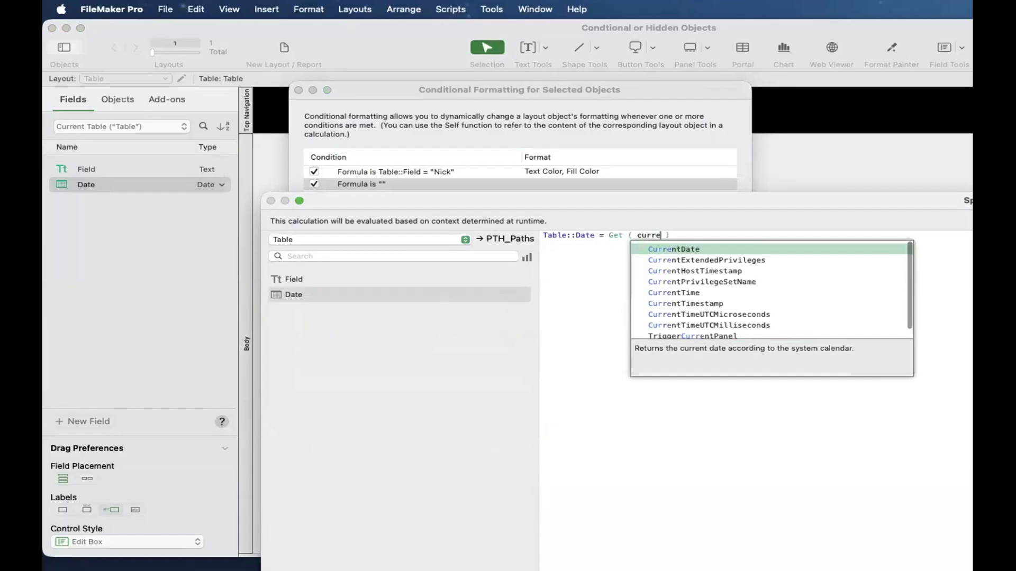
key(Return)
text(=1)
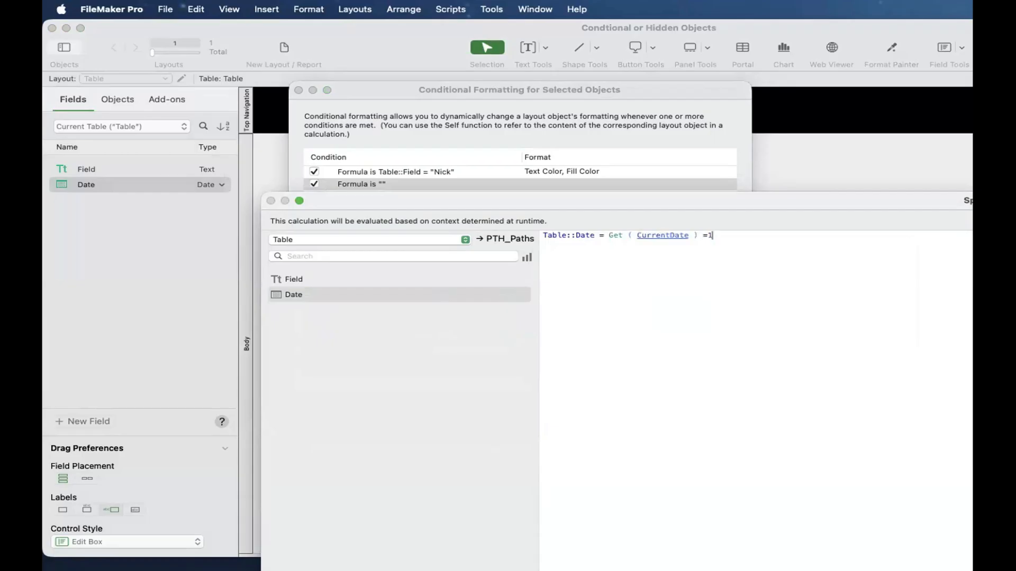
key(BackSpace)
key(BackSpace)
text(+ 1)
key(Return)
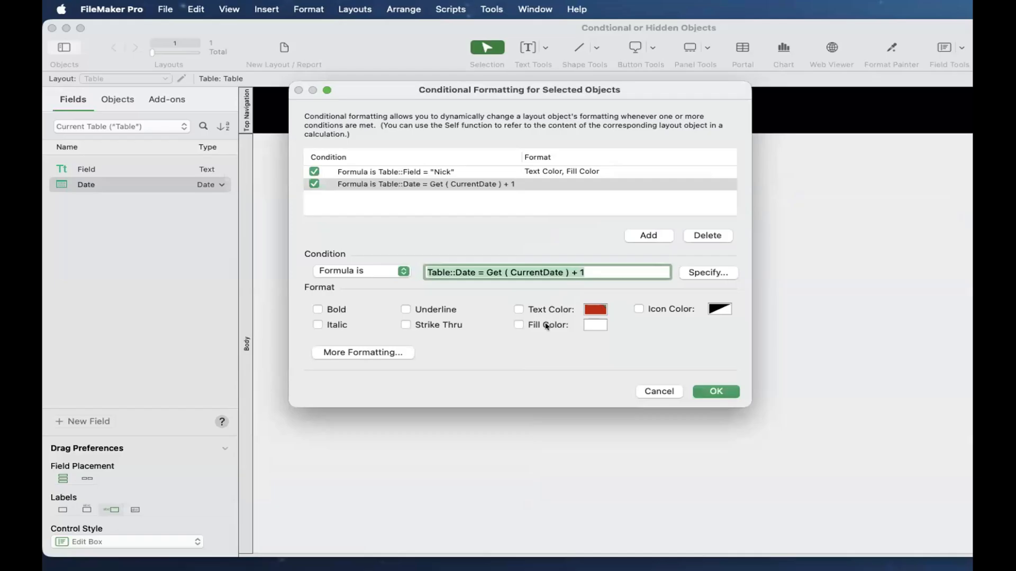
Give the new date condition a red fill colour and white text colour, and apply the conditional formatting.
click(593, 324)
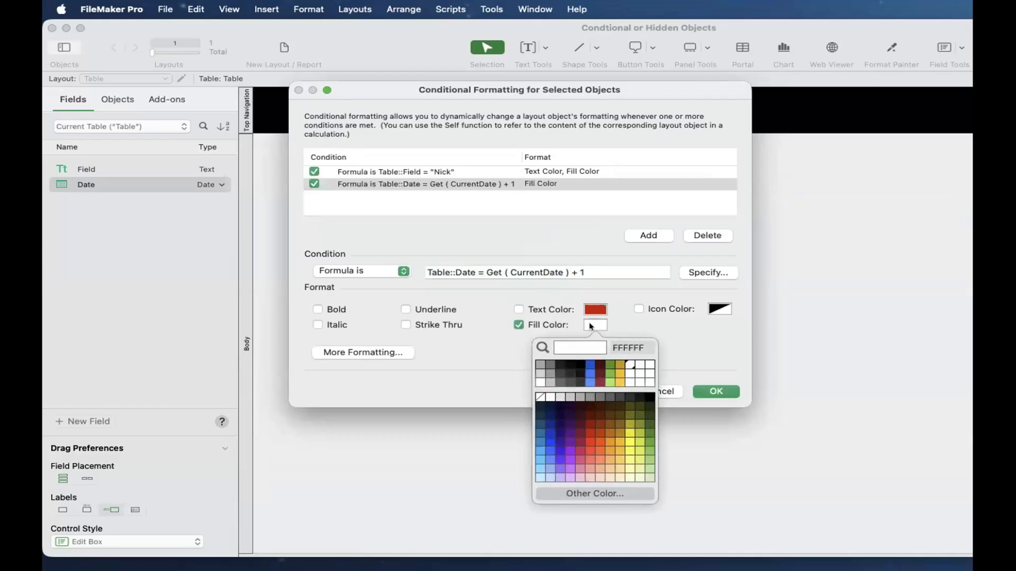
click(589, 425)
click(595, 310)
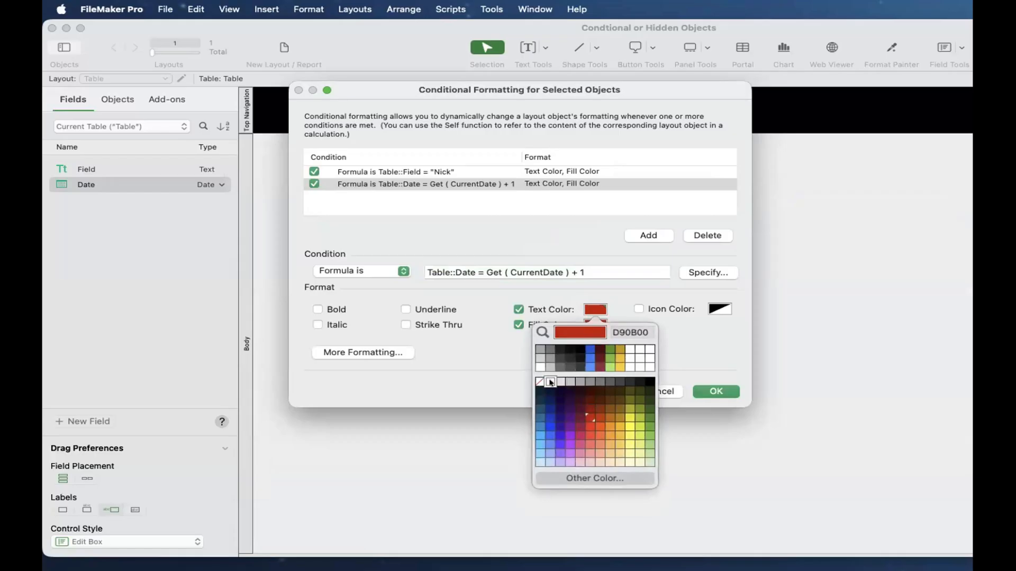
click(552, 378)
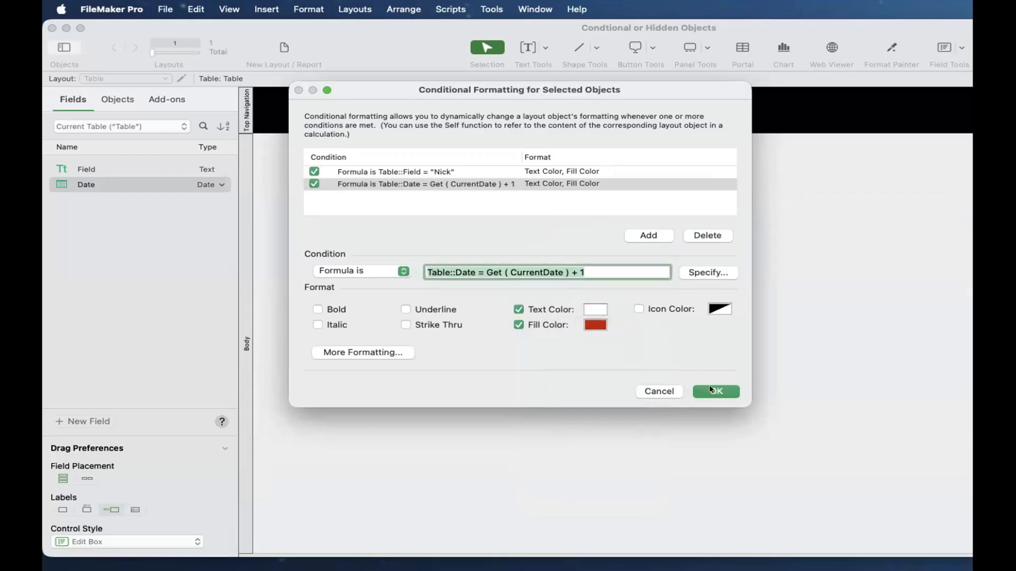
click(712, 390)
Test the date condition in Browse mode by setting the fifth record's Date to 2/9/2026 and to 2/10/2026.
key(super+b)
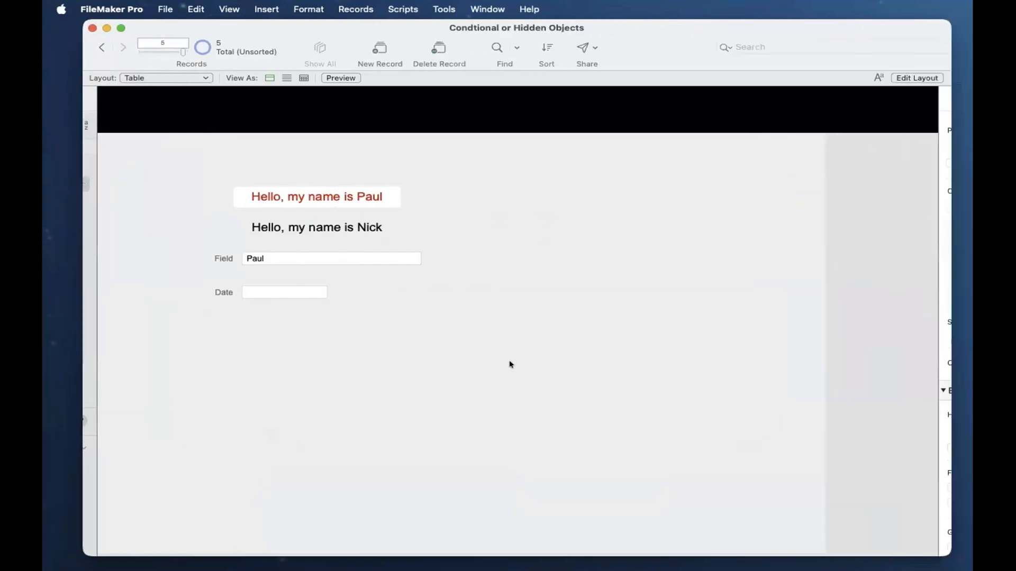
click(292, 291)
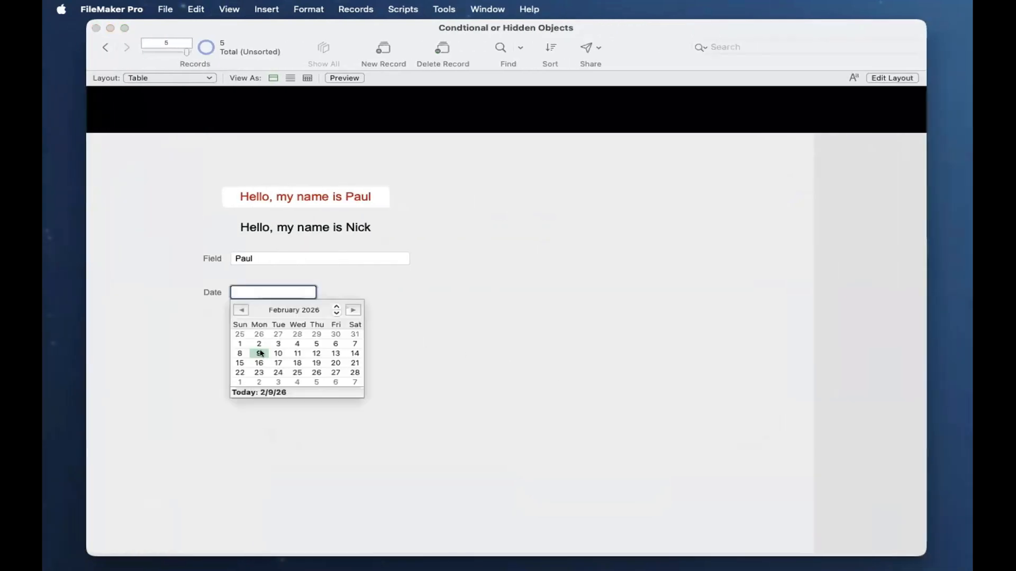
click(260, 352)
click(272, 293)
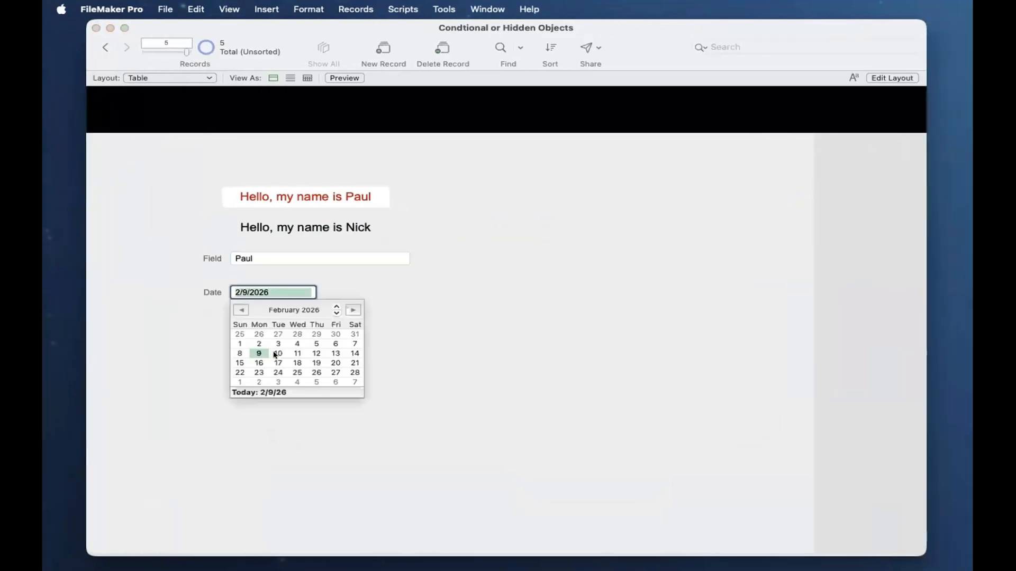
click(276, 353)
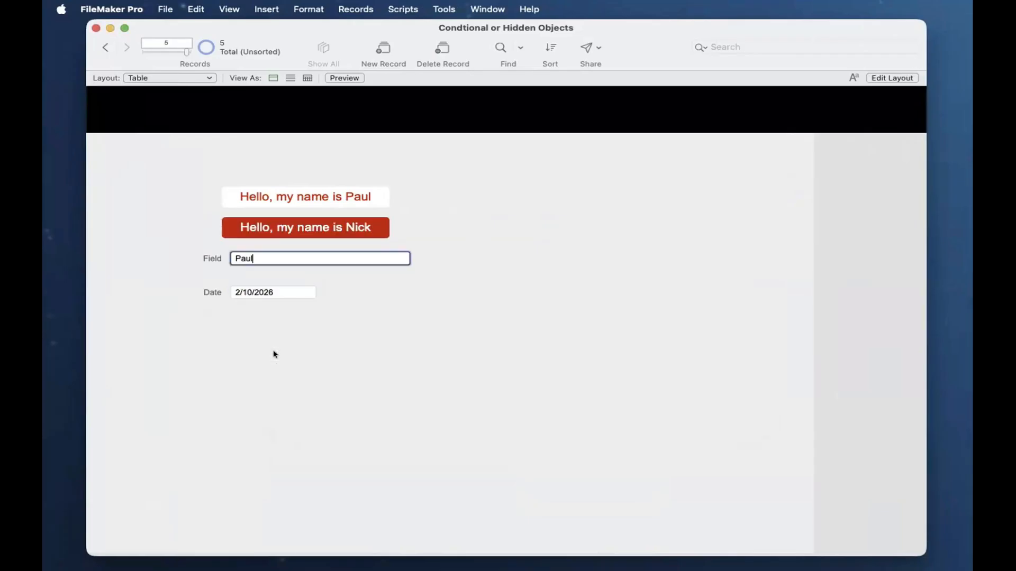
Go to the second record, set its Date to 2/10/2026 and commit the record.
click(106, 47)
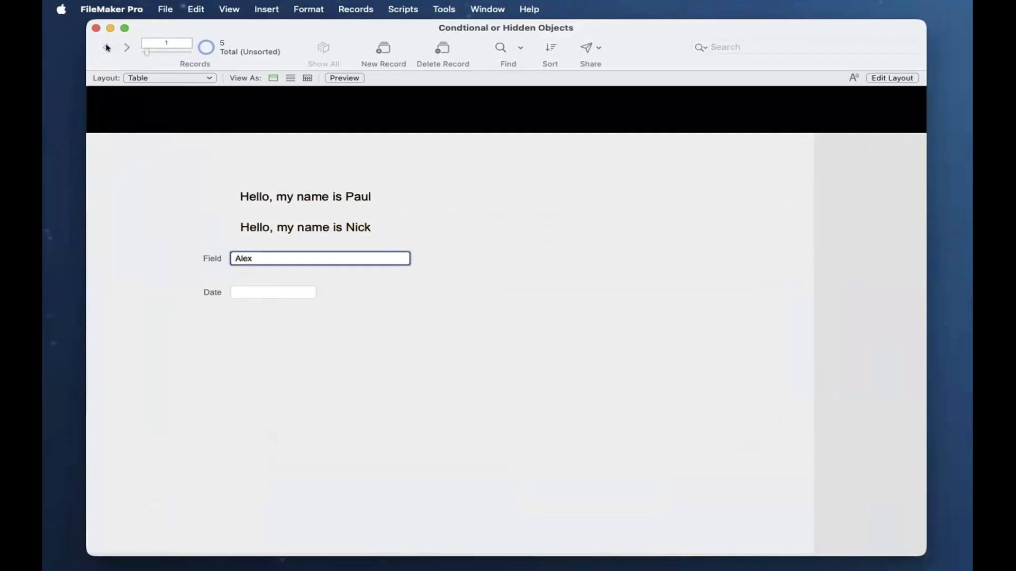
click(127, 47)
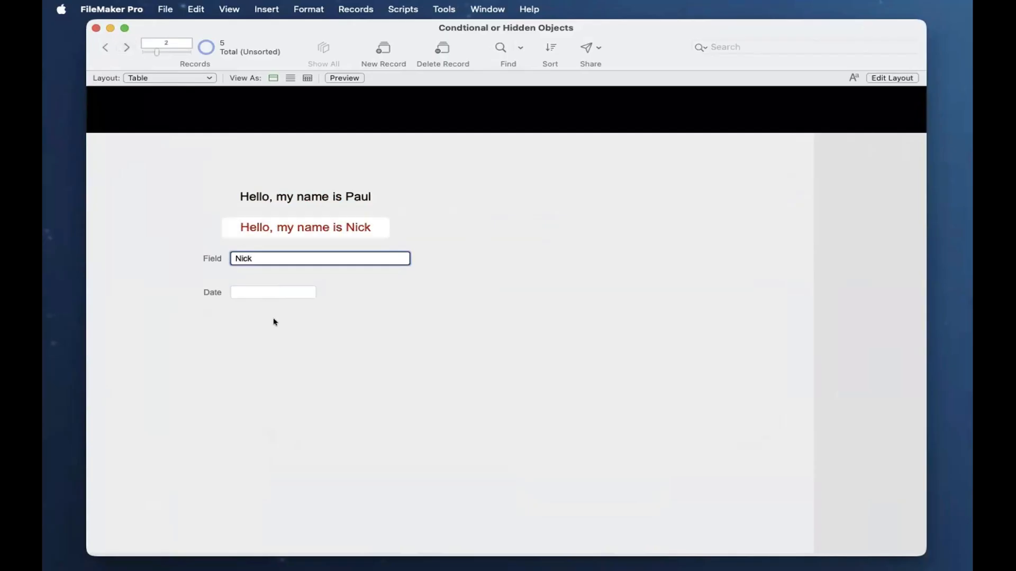
click(262, 292)
click(274, 353)
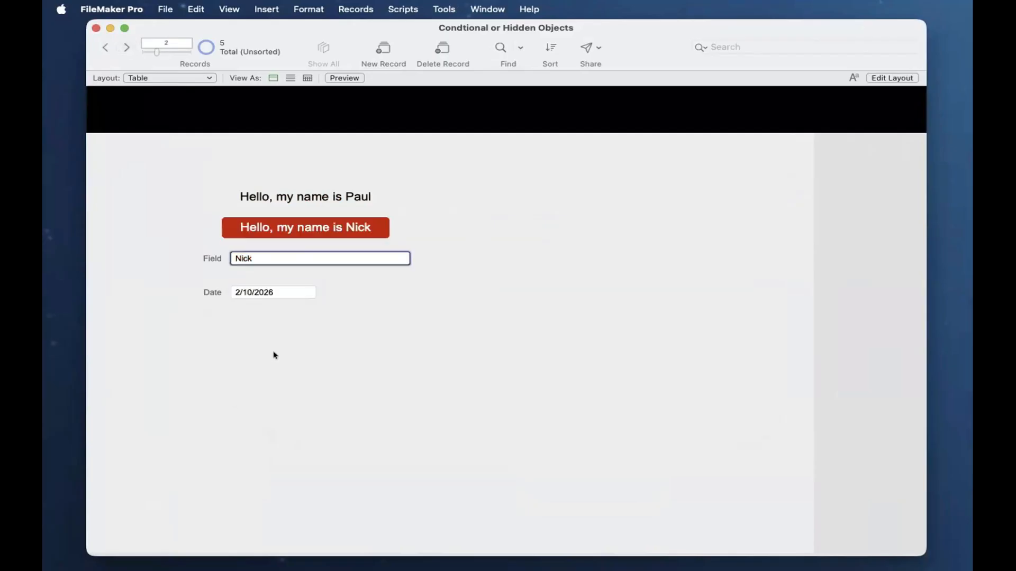
click(274, 351)
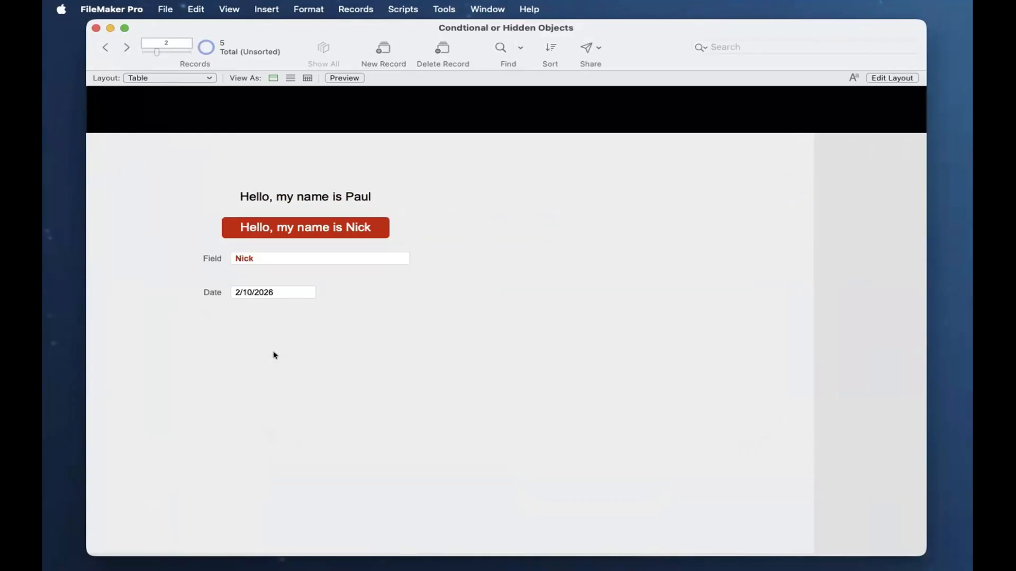
Change the second record's Date to 2/9/2026 to test the greeting's formatting.
click(285, 292)
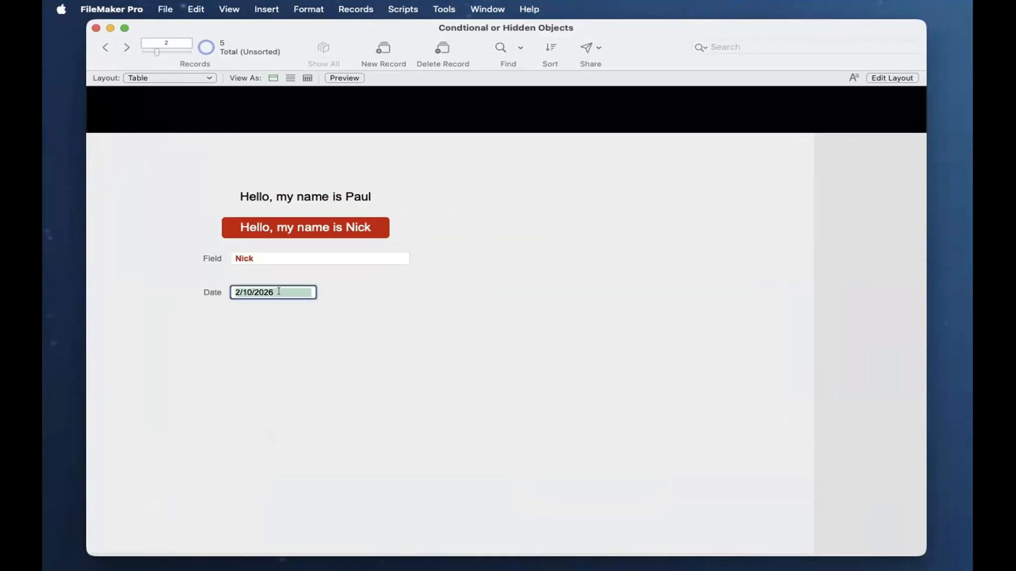
drag(286, 292, 218, 294)
click(245, 291)
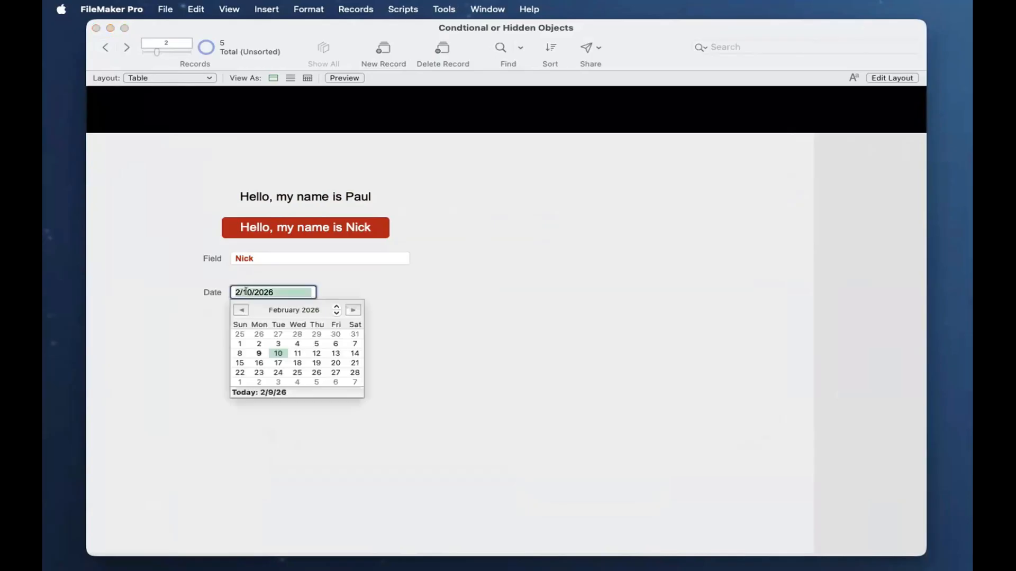
click(256, 352)
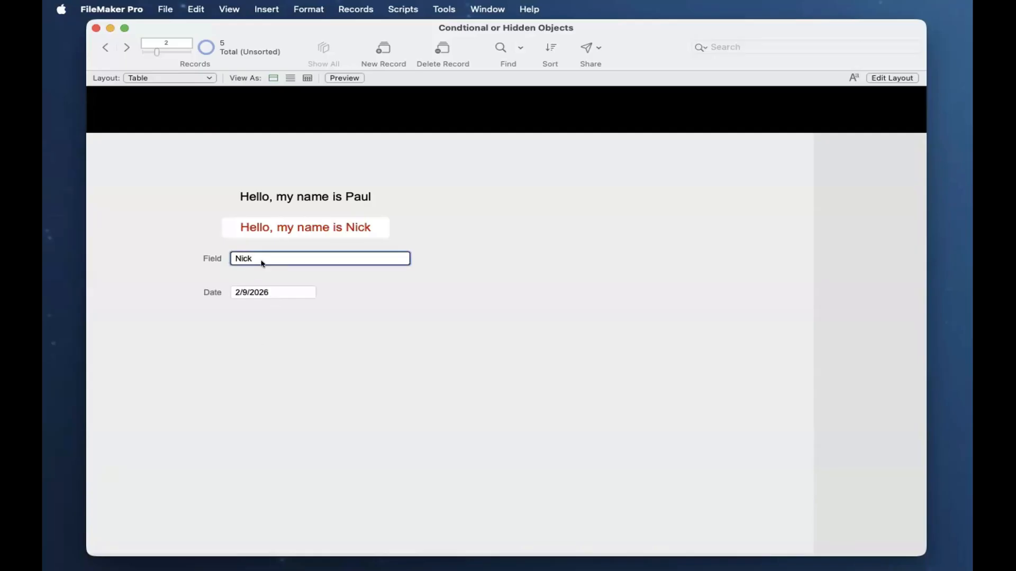
Append 2 to the name in the second record's Field and set its Date to 2/10/2026.
text(2)
click(319, 274)
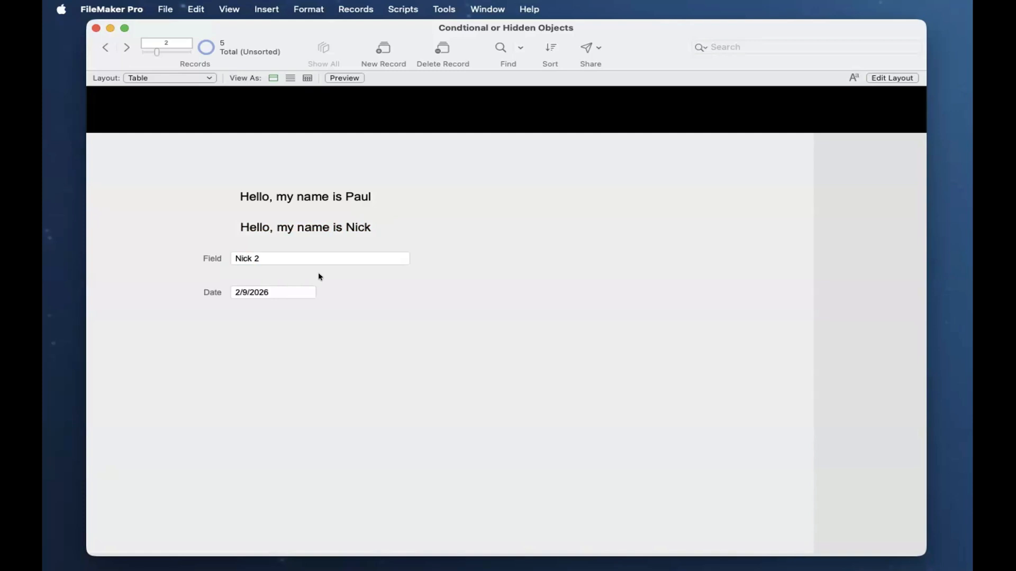
click(273, 256)
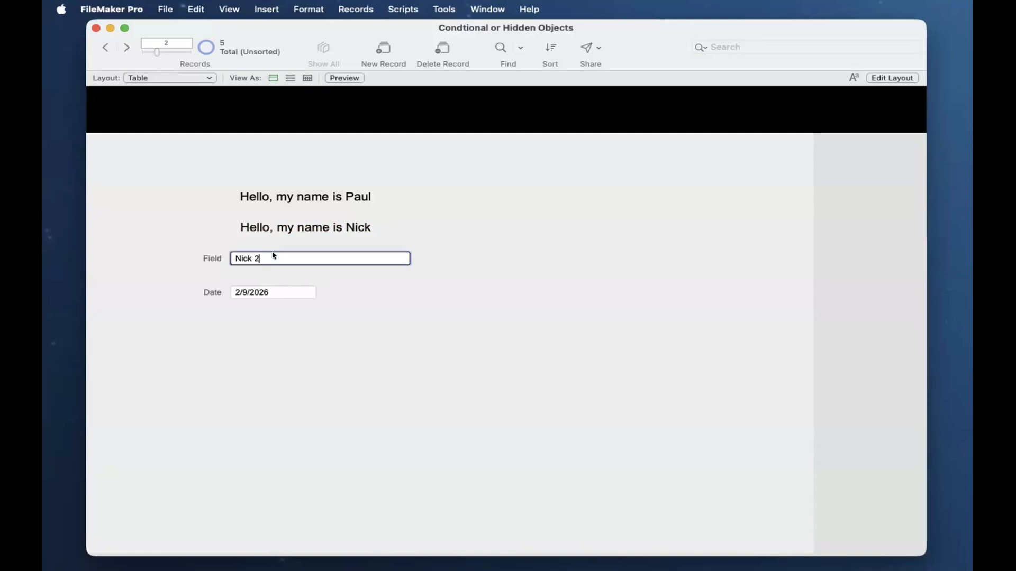
click(268, 290)
click(274, 351)
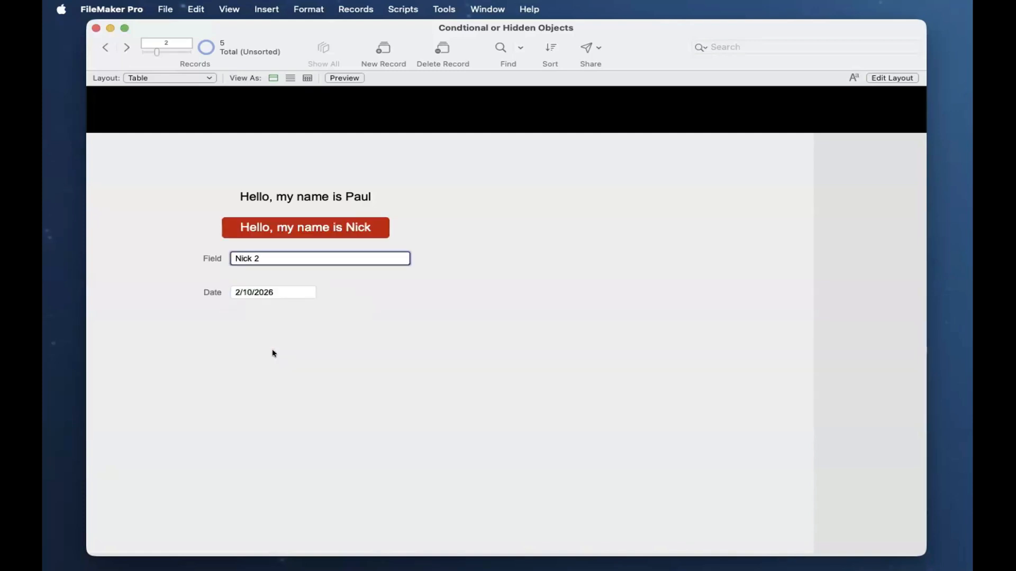
Remove the appended 2 from the second record's Field, commit it, and clear the record's Date.
key(BackSpace)
key(BackSpace)
click(272, 303)
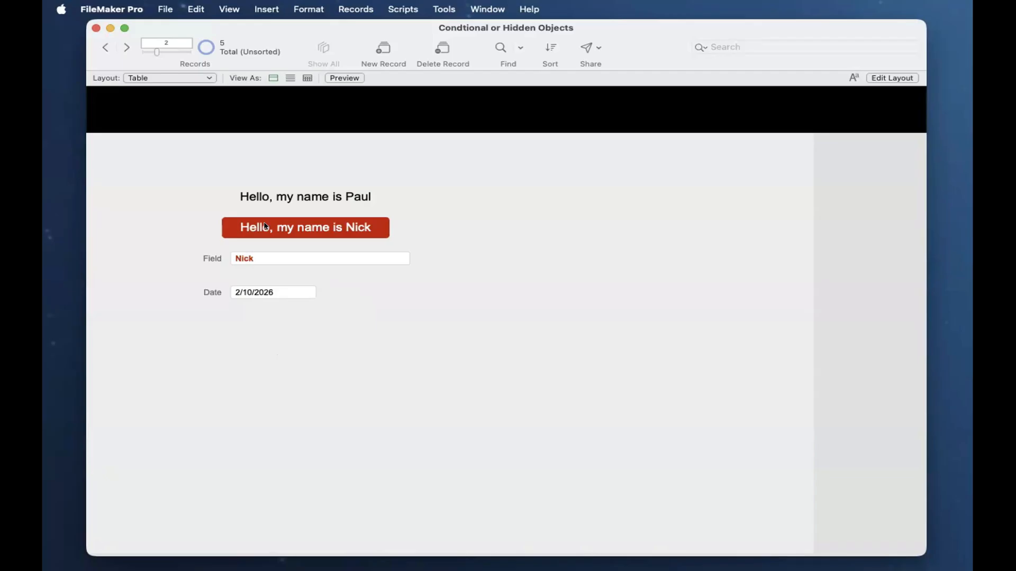
click(270, 292)
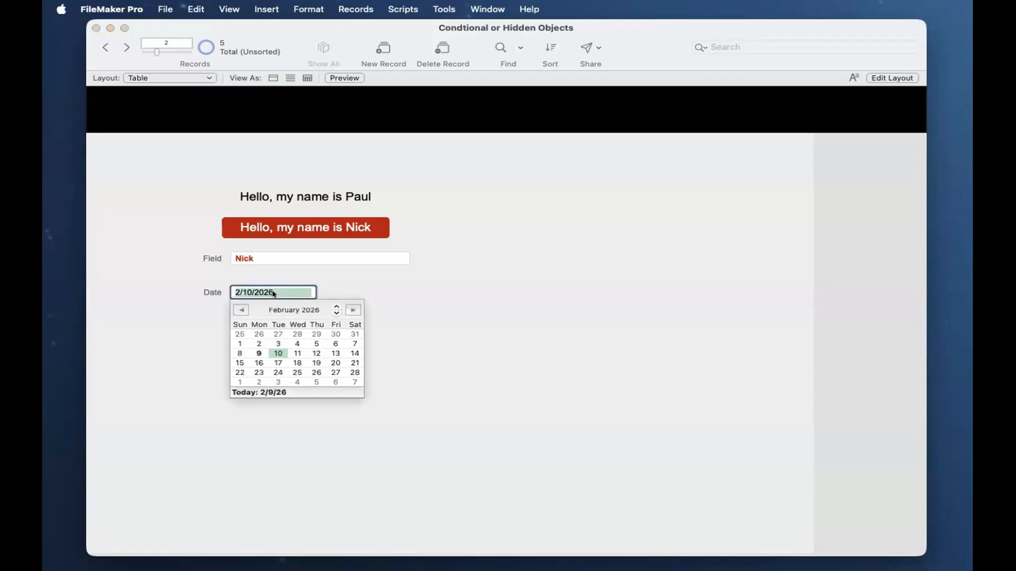
key(BackSpace)
click(295, 315)
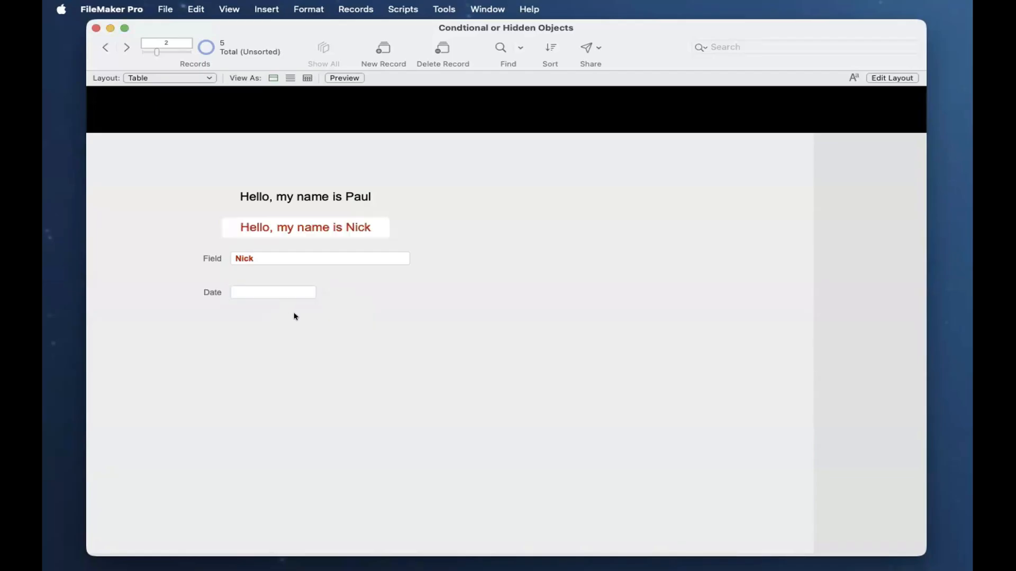
Append 2 to the name in the second record's Field again and commit the record with the Date empty.
click(253, 255)
text(2)
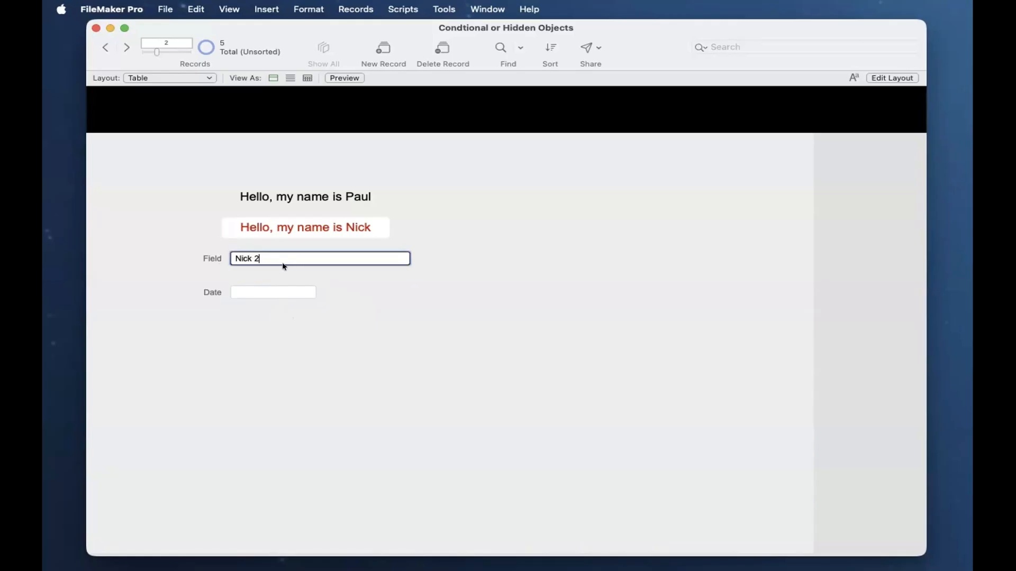
key(Return)
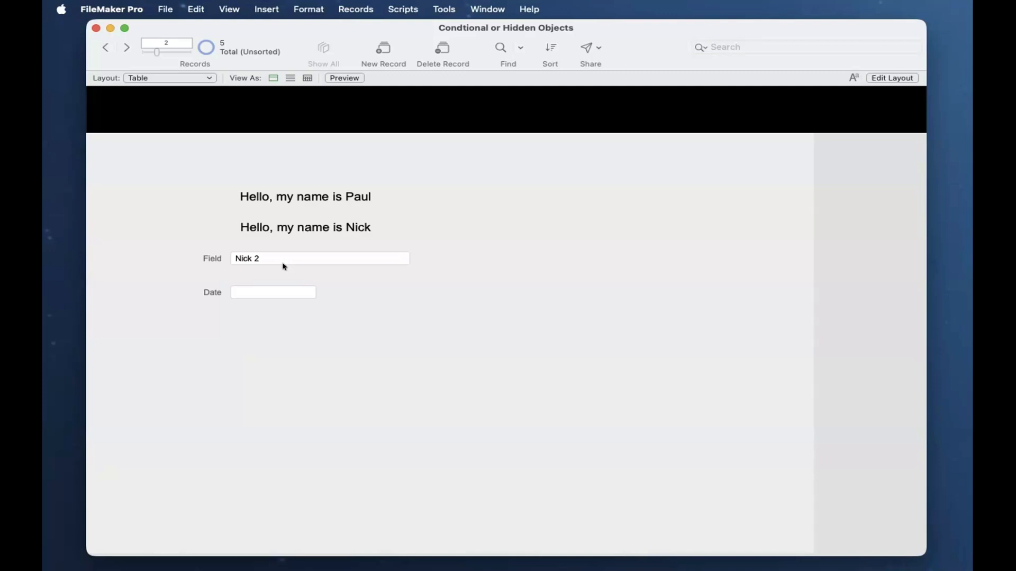
In Layout mode, open the second greeting's conditional formatting and compare the formats of its Field and Date conditions.
key(super+l)
right_click(426, 230)
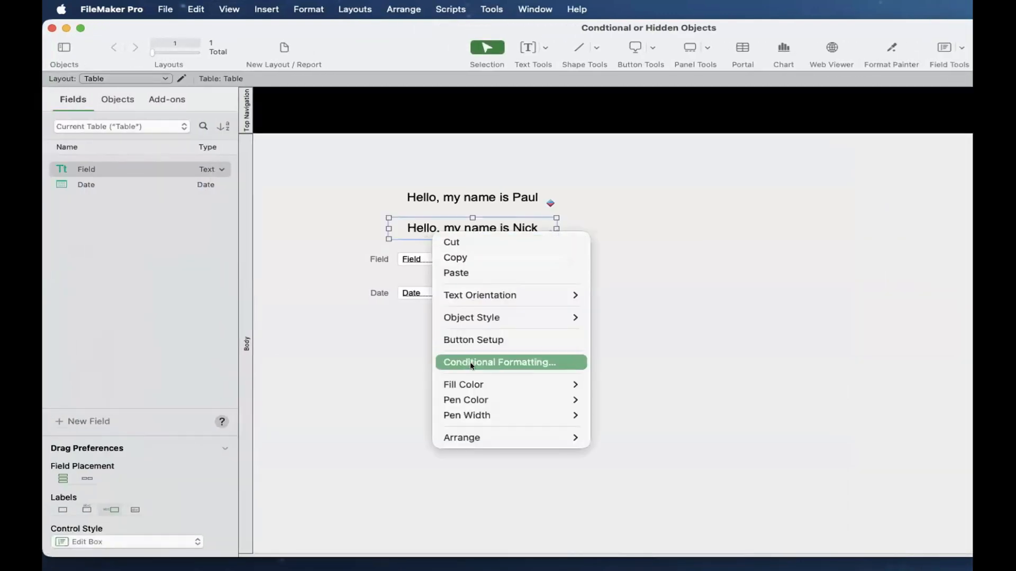
click(471, 363)
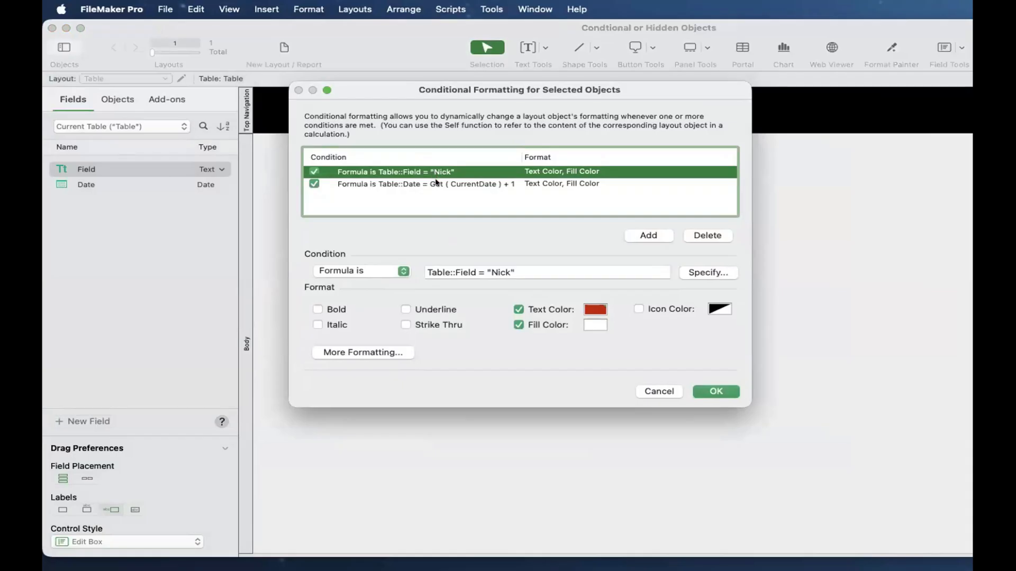
click(437, 183)
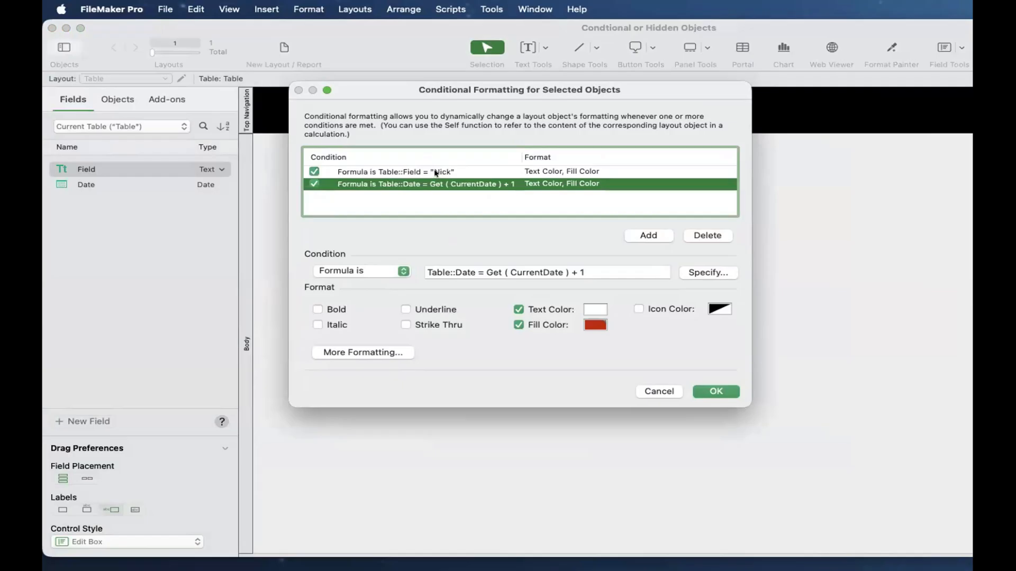
click(436, 173)
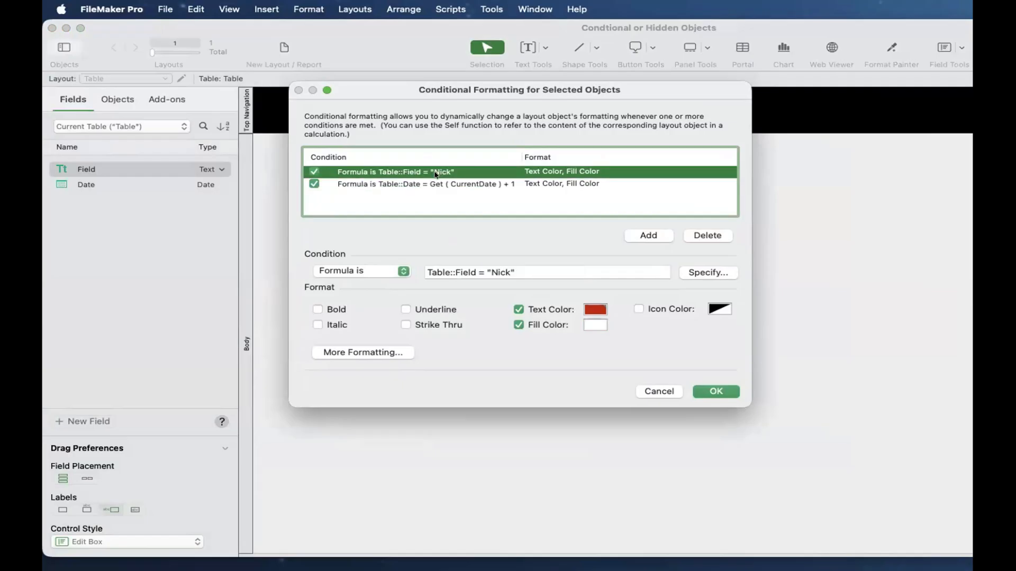
click(437, 183)
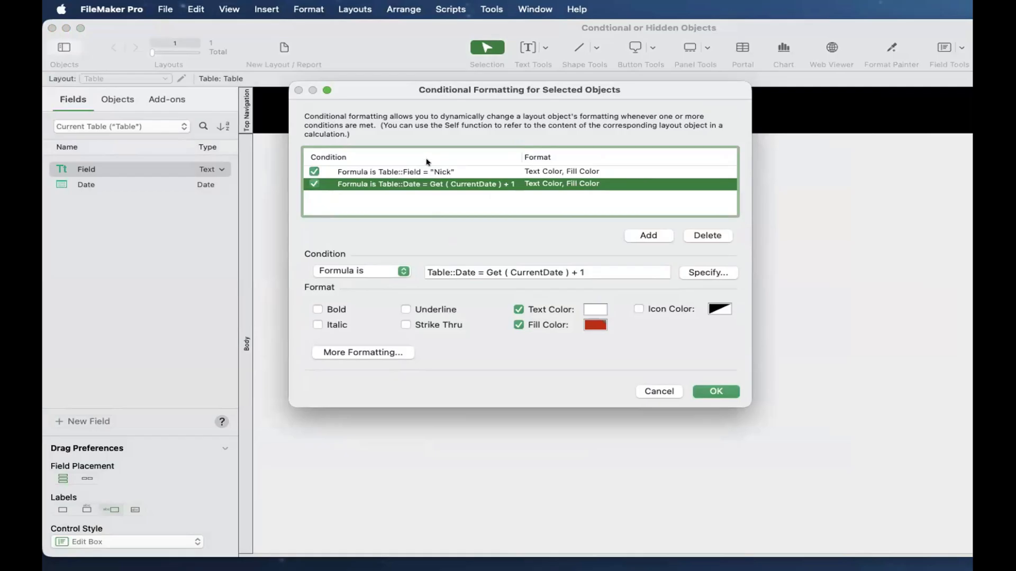
click(444, 171)
click(444, 184)
click(433, 172)
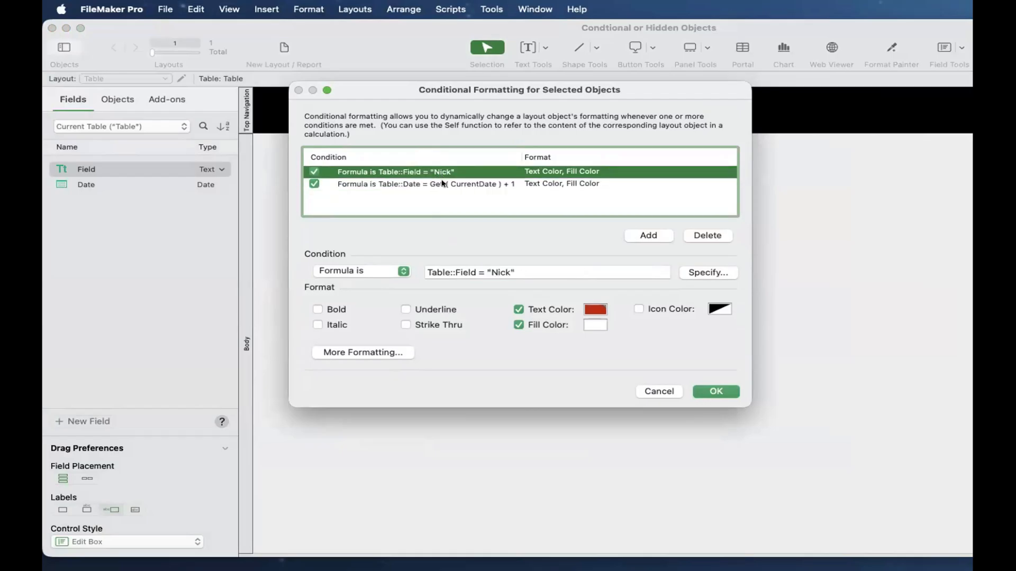
click(444, 184)
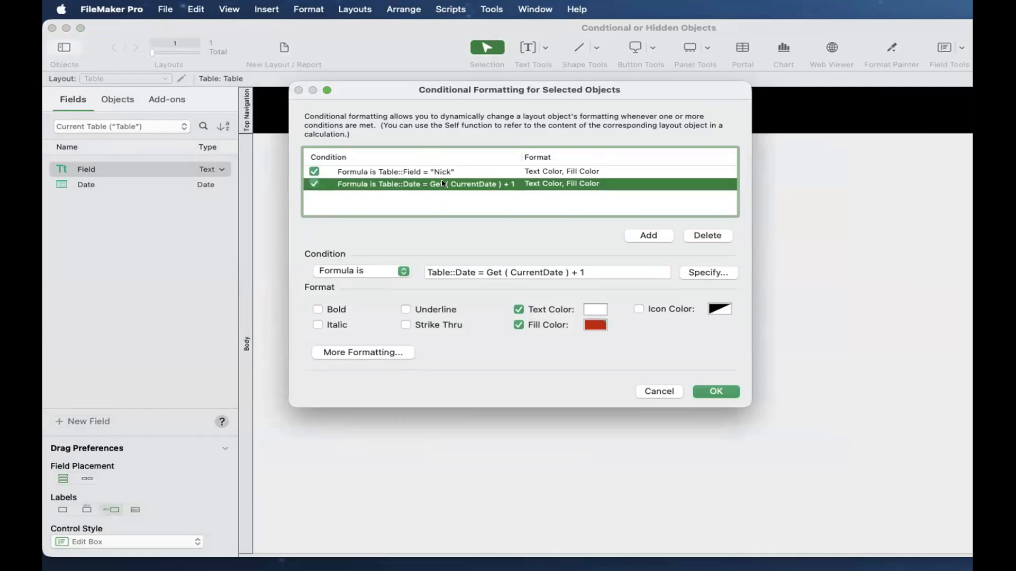
Add Underline to the format of the second greeting's Table::Field condition and confirm the conditional formatting.
click(446, 172)
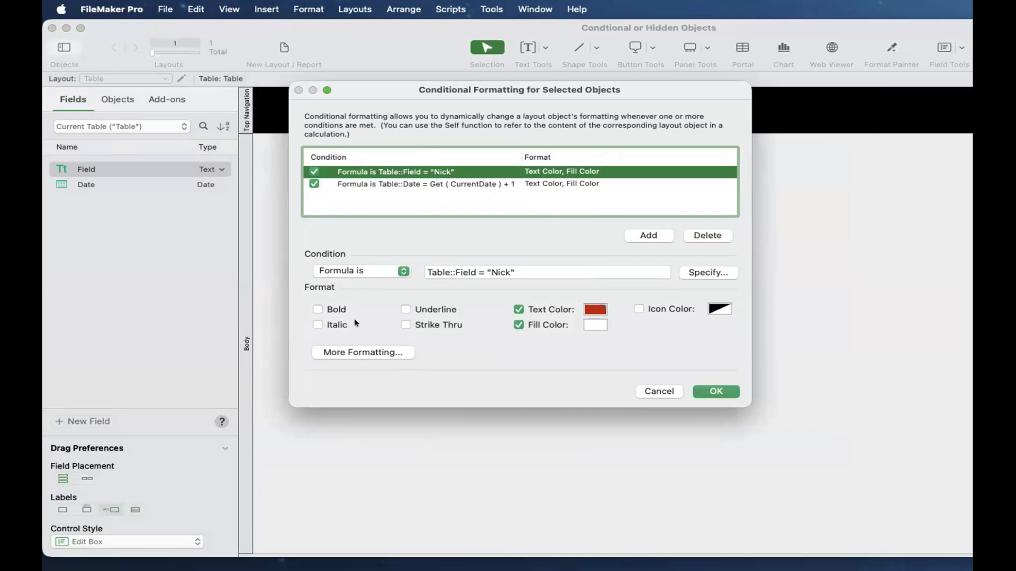
click(421, 312)
click(697, 390)
click(608, 335)
In Browse mode, remove the 2 from the second record's Field and set its Date to 2/10/2026.
key(super+b)
click(292, 256)
key(BackSpace)
key(BackSpace)
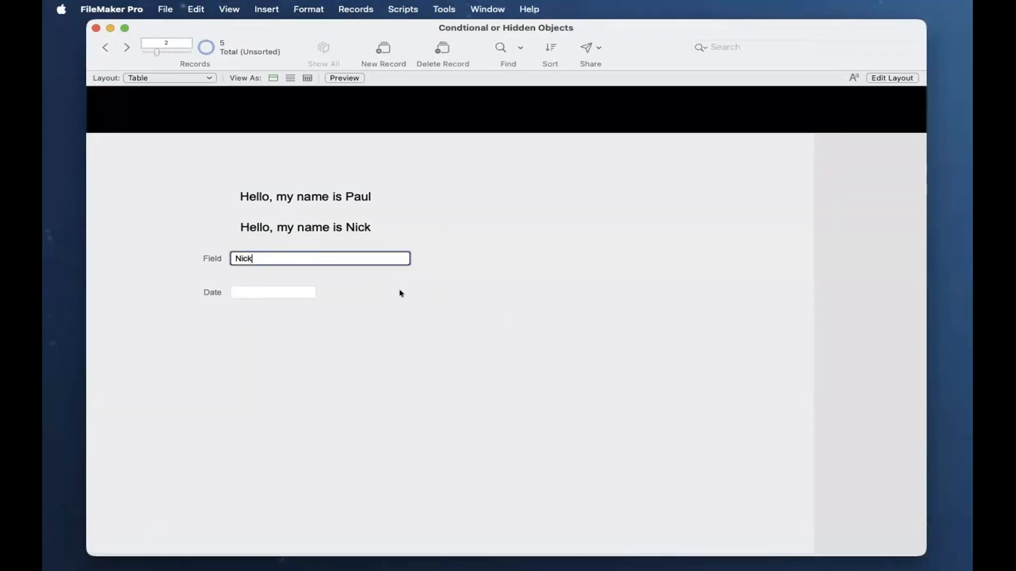
click(397, 292)
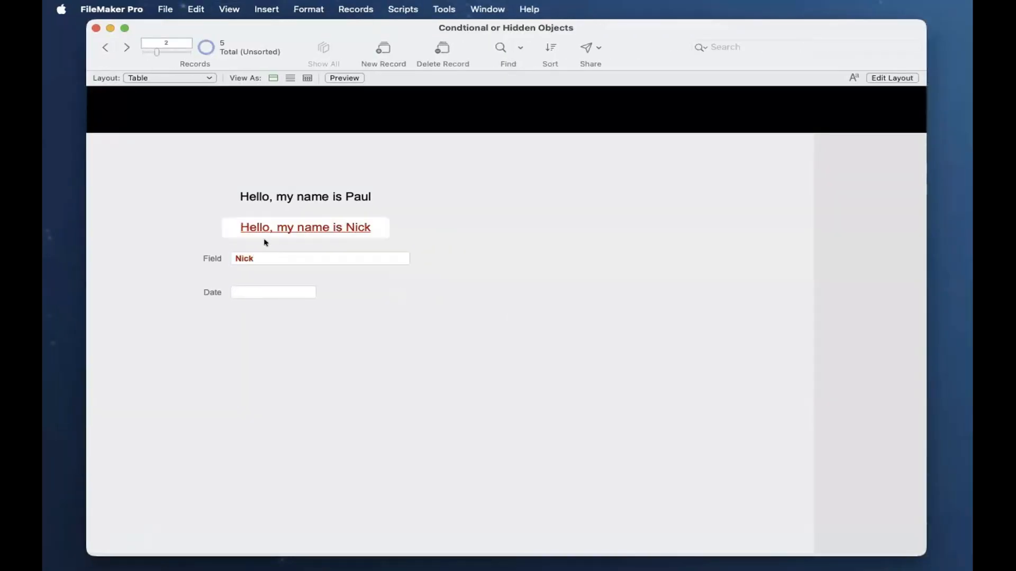
click(265, 288)
click(274, 353)
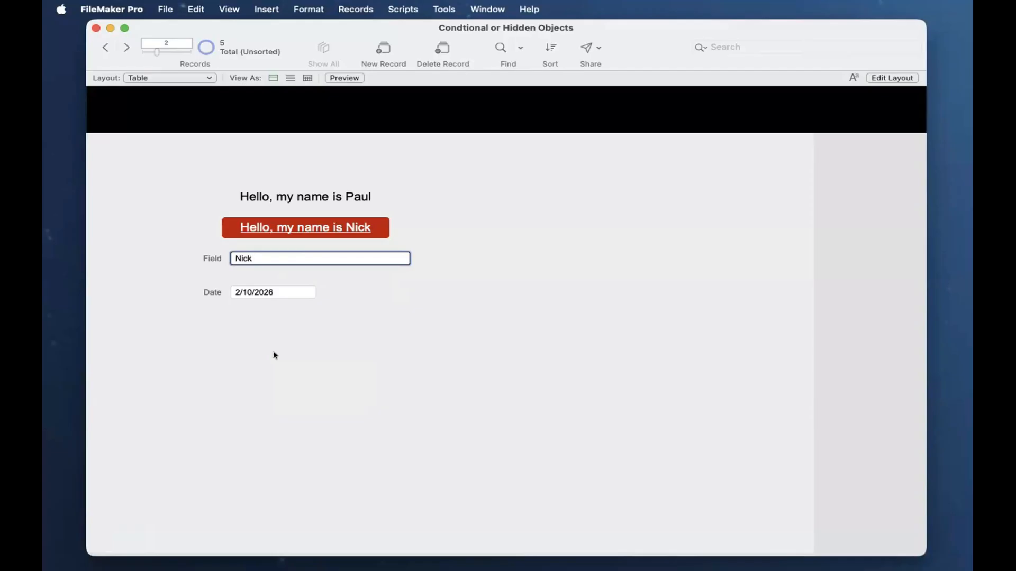
Reopen the second greeting's conditional formatting in Layout mode and examine the order, underline, text color and fill color of both conditions.
key(super+l)
right_click(485, 229)
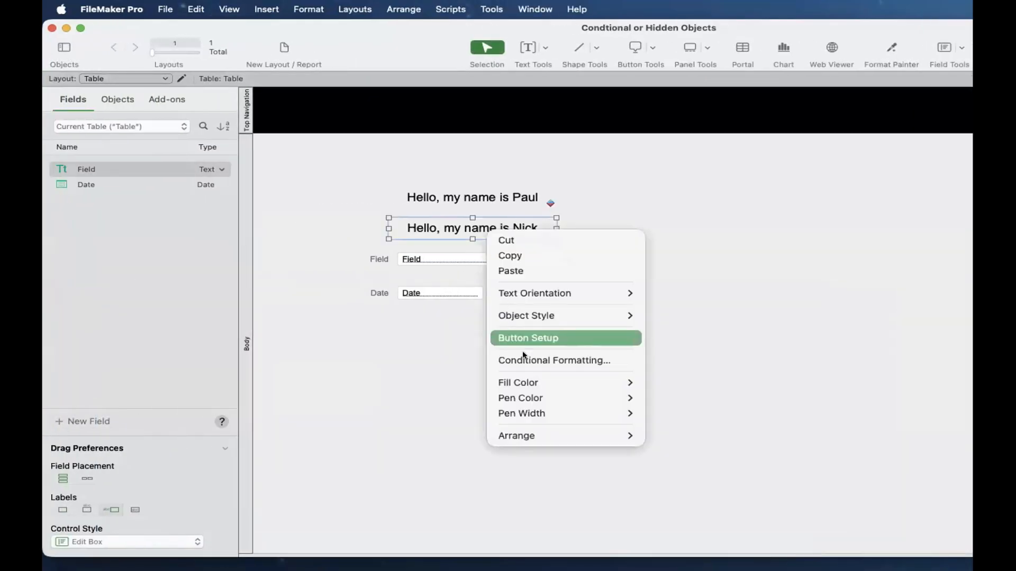
click(586, 362)
click(456, 199)
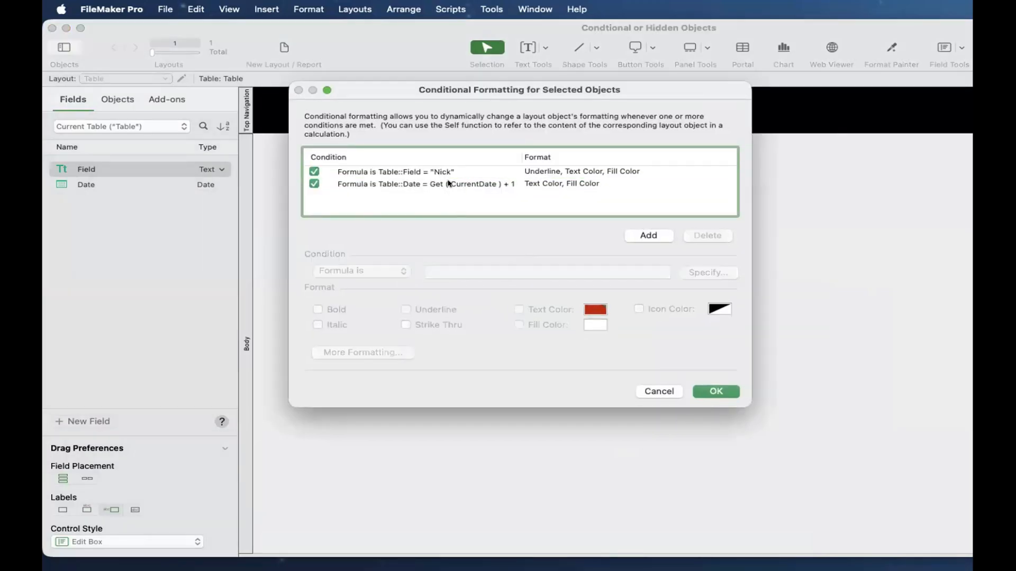
click(448, 171)
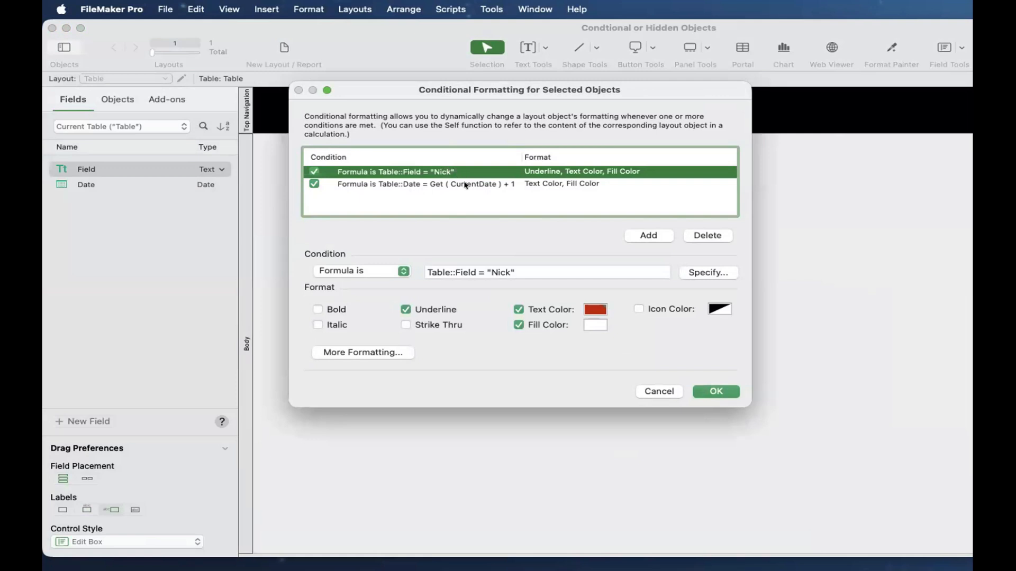
click(465, 185)
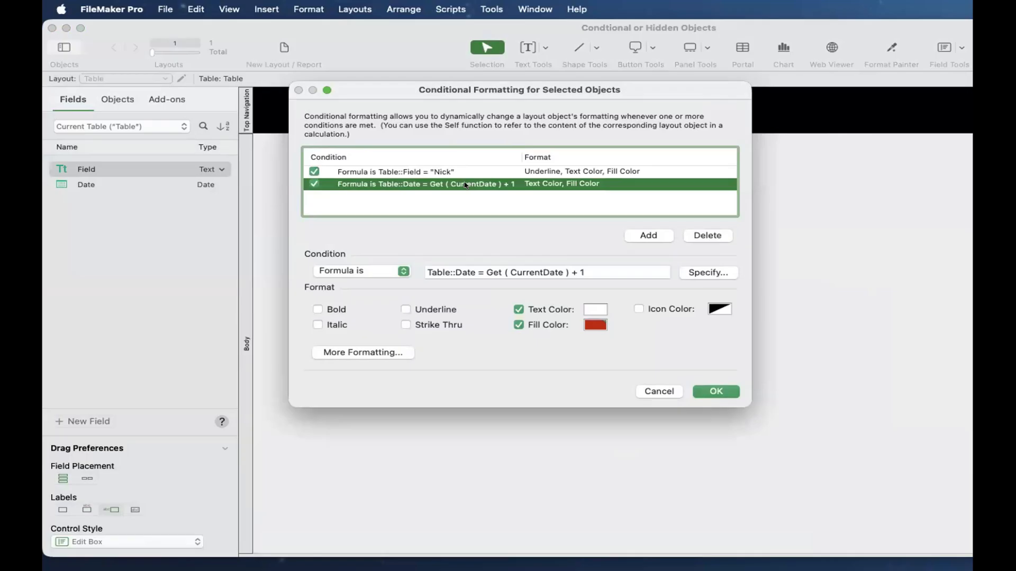
click(460, 173)
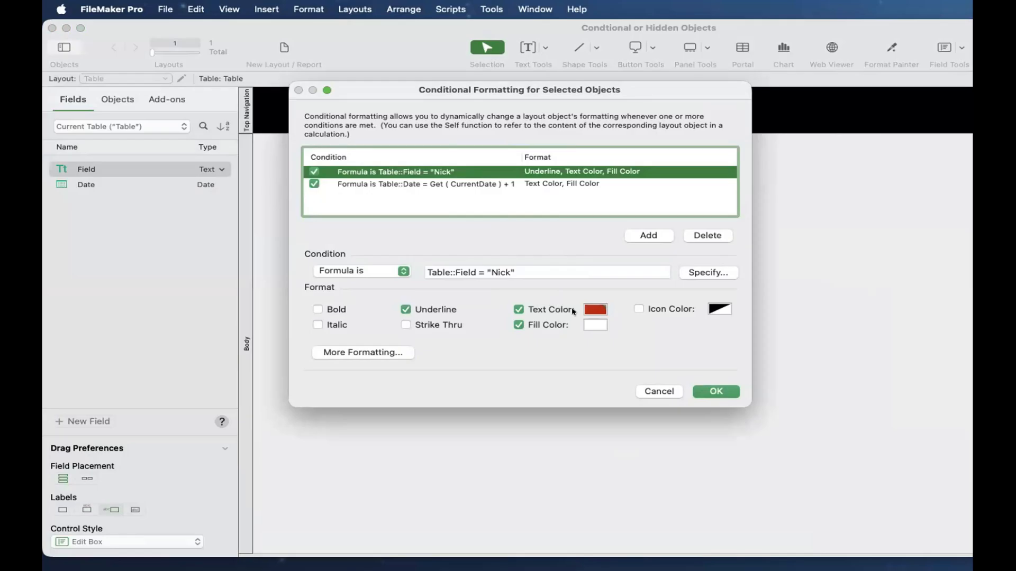
click(493, 184)
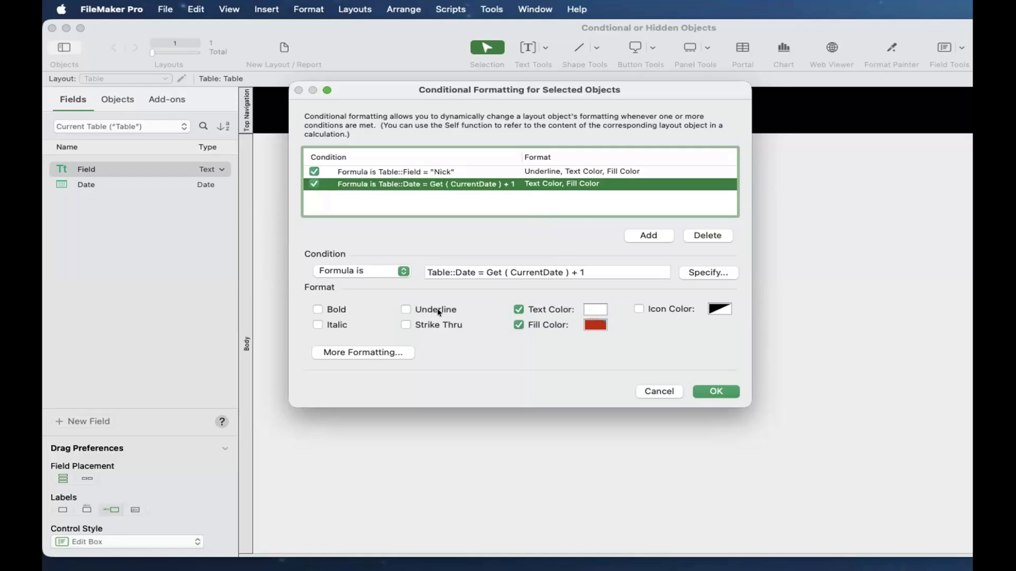
click(437, 173)
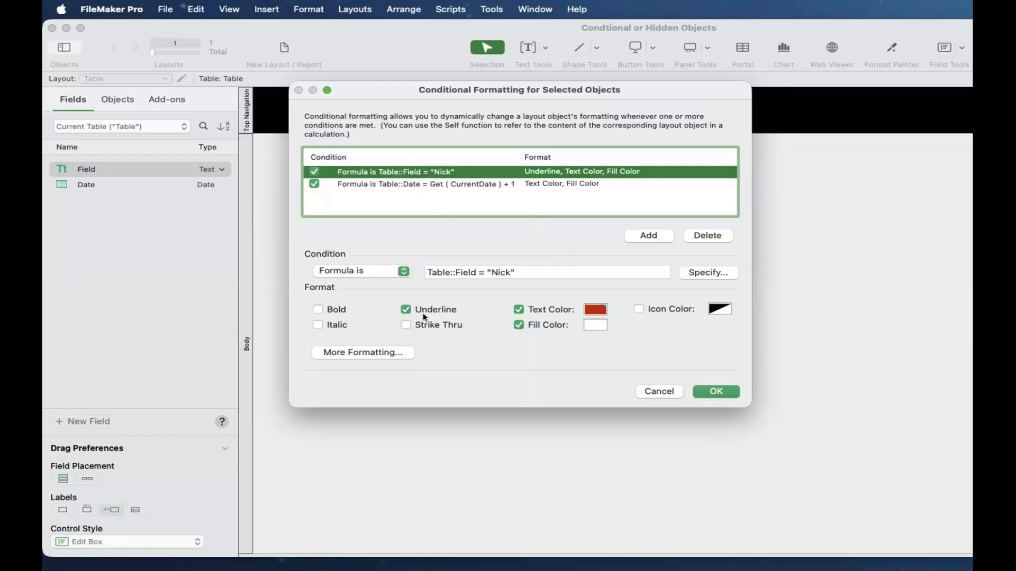
click(480, 184)
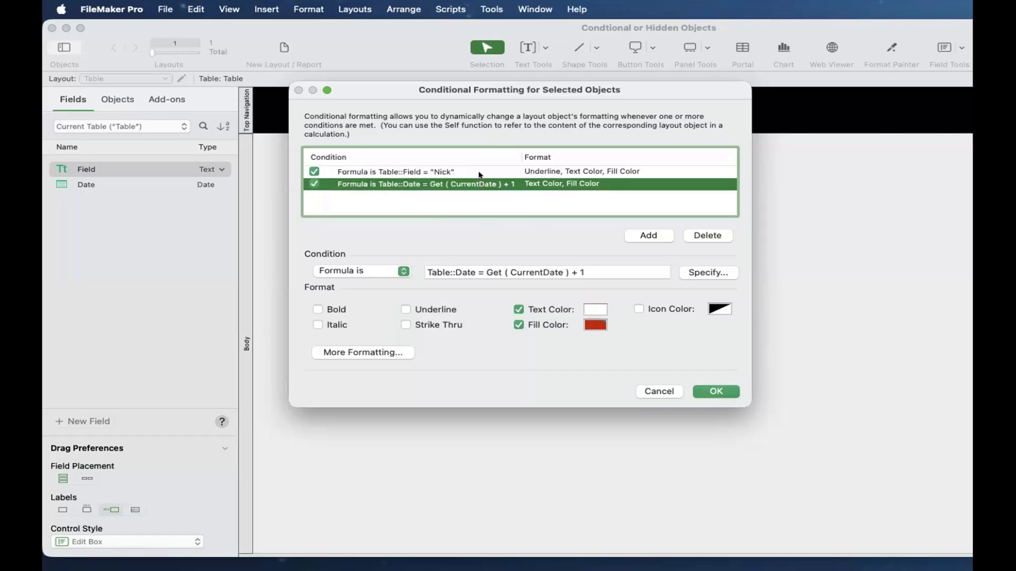
click(480, 173)
click(482, 185)
click(483, 172)
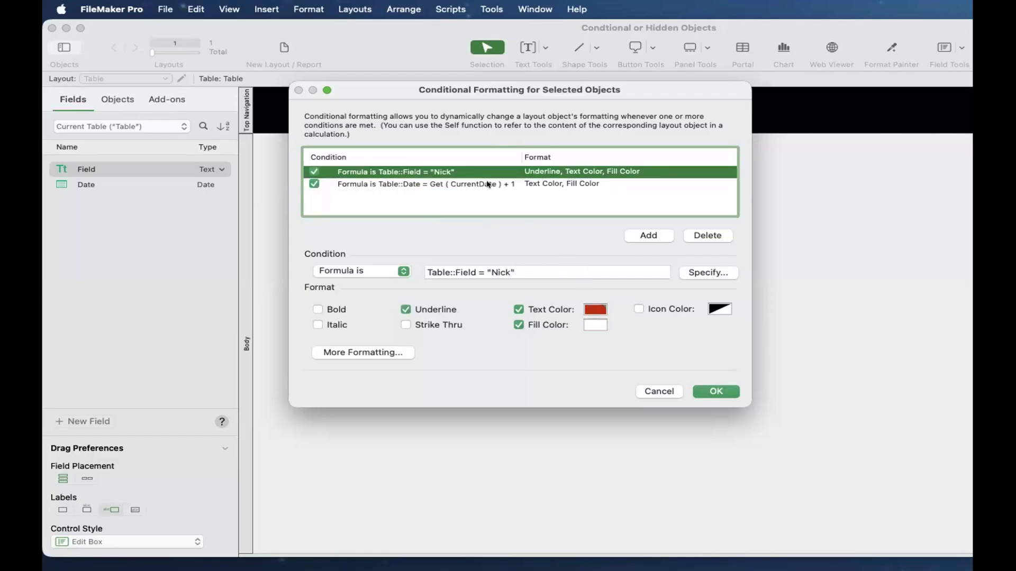
click(488, 184)
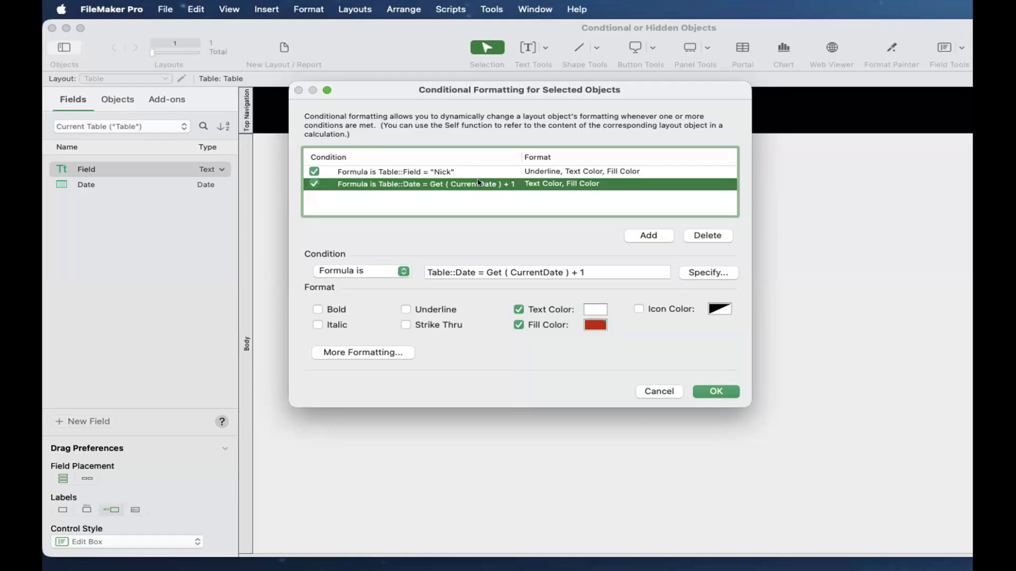
click(471, 169)
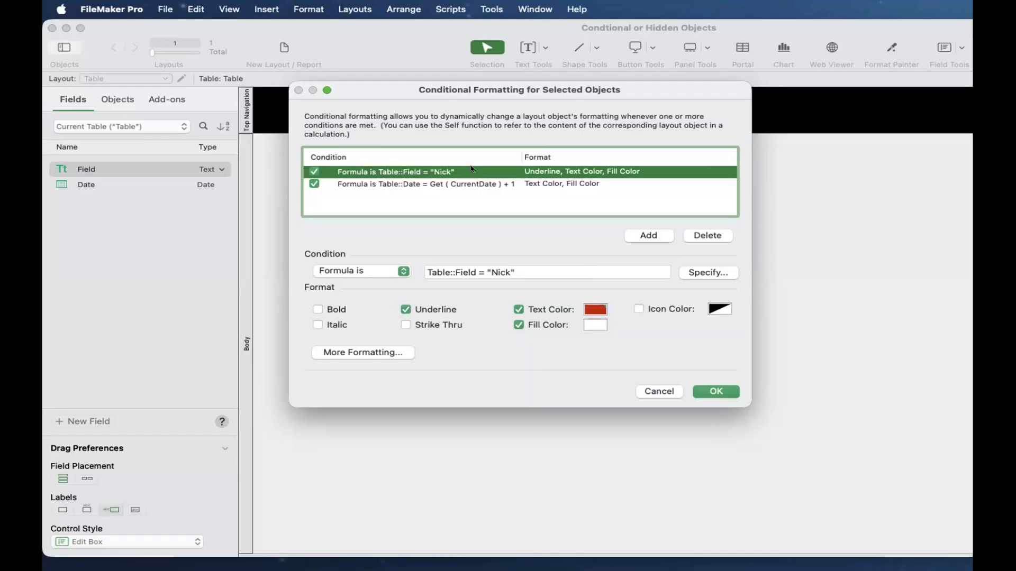
click(482, 183)
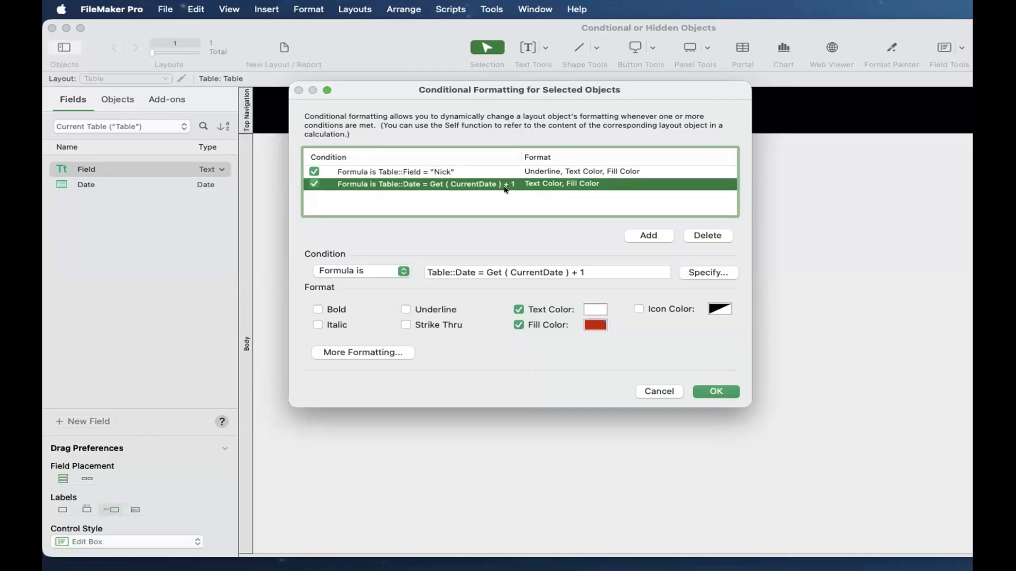
click(458, 172)
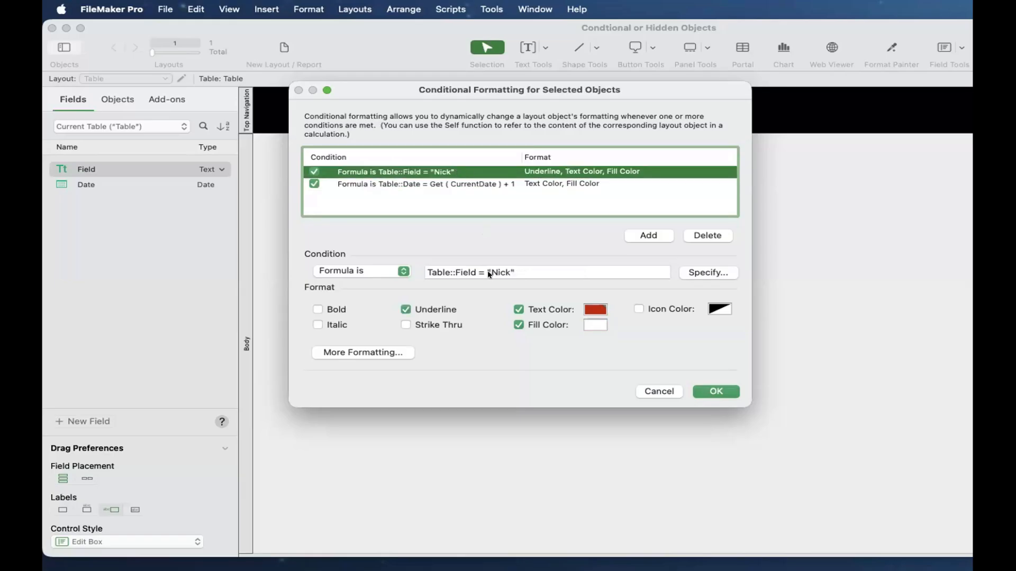
click(476, 186)
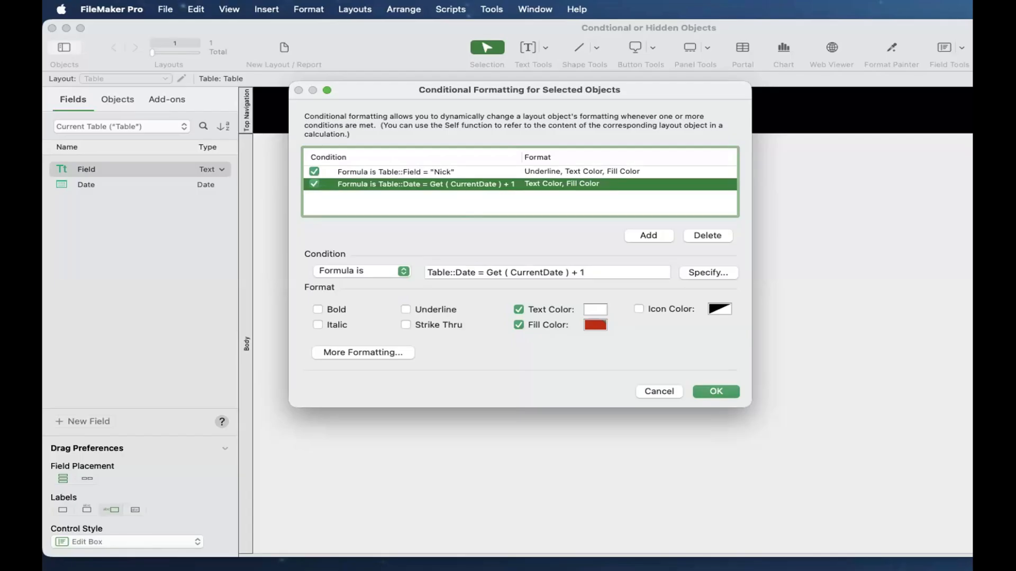
key(super+Tab)
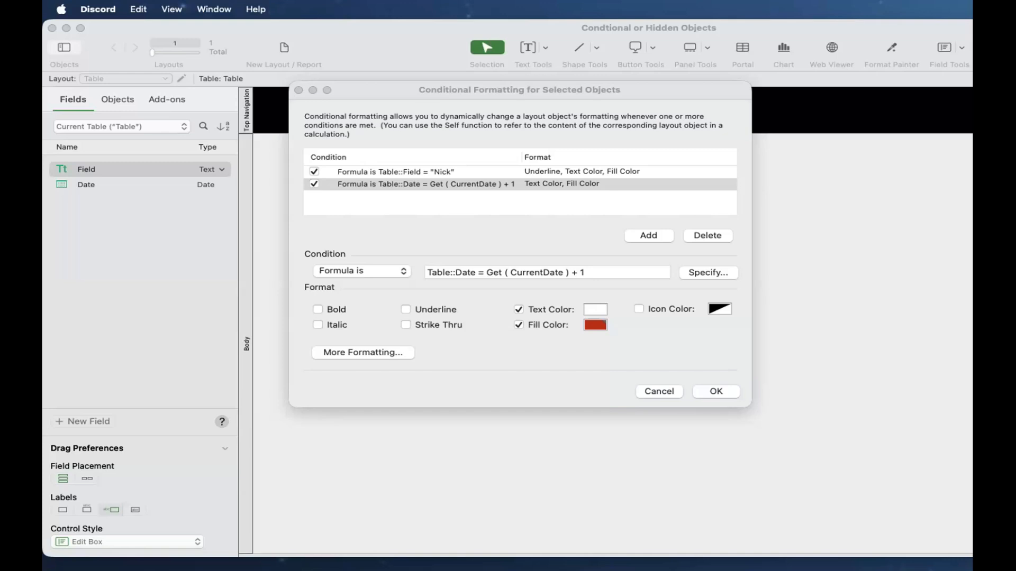
click(527, 205)
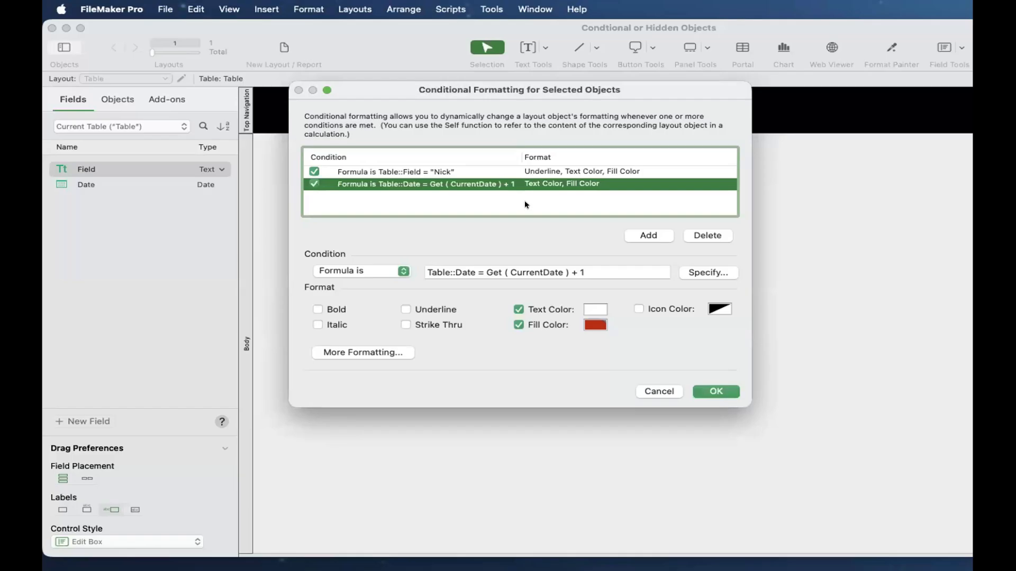
Move the Table::Field condition below the Table::Date = Get ( CurrentDate ) + 1 condition in the second greeting's conditional formatting.
drag(505, 92, 551, 103)
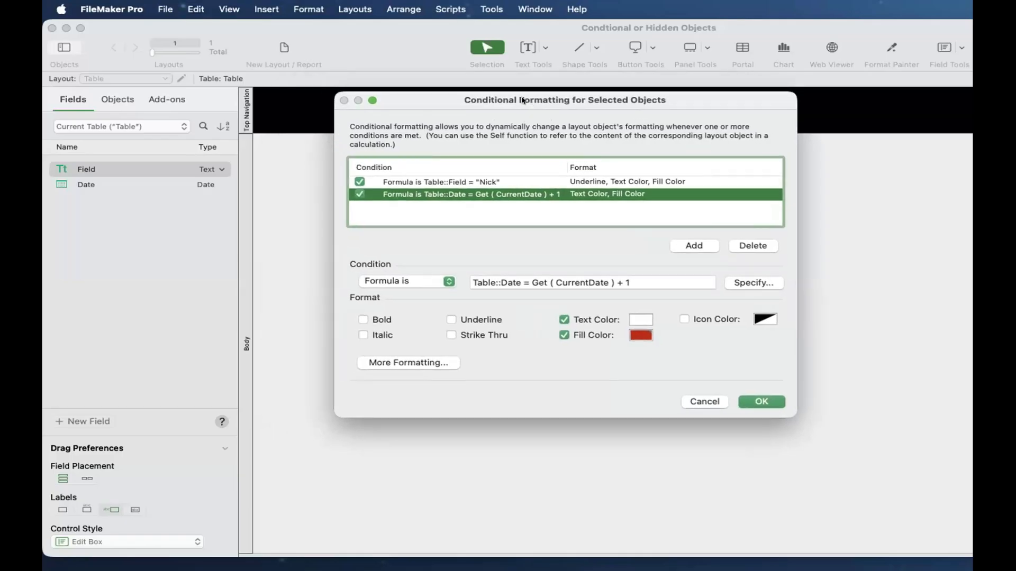
click(480, 183)
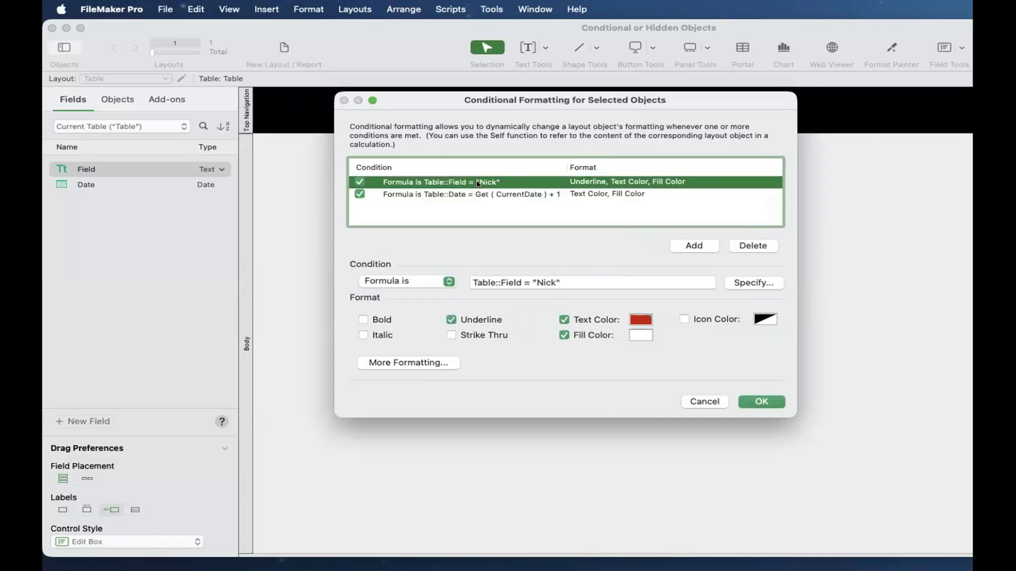
drag(477, 183, 504, 199)
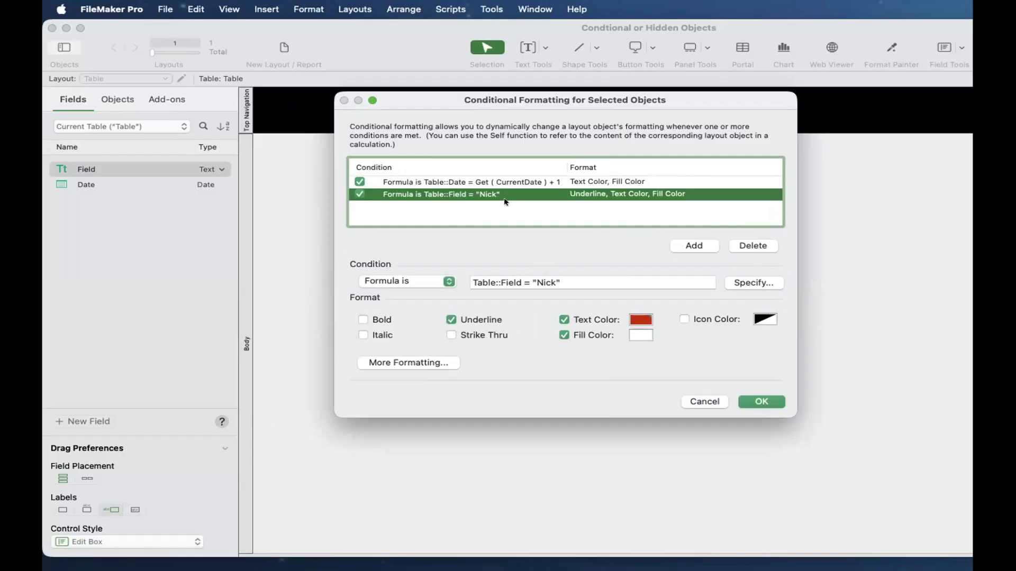
Confirm the second greeting's reordered conditions and switch to Browse mode to check the formatting on the record.
click(491, 183)
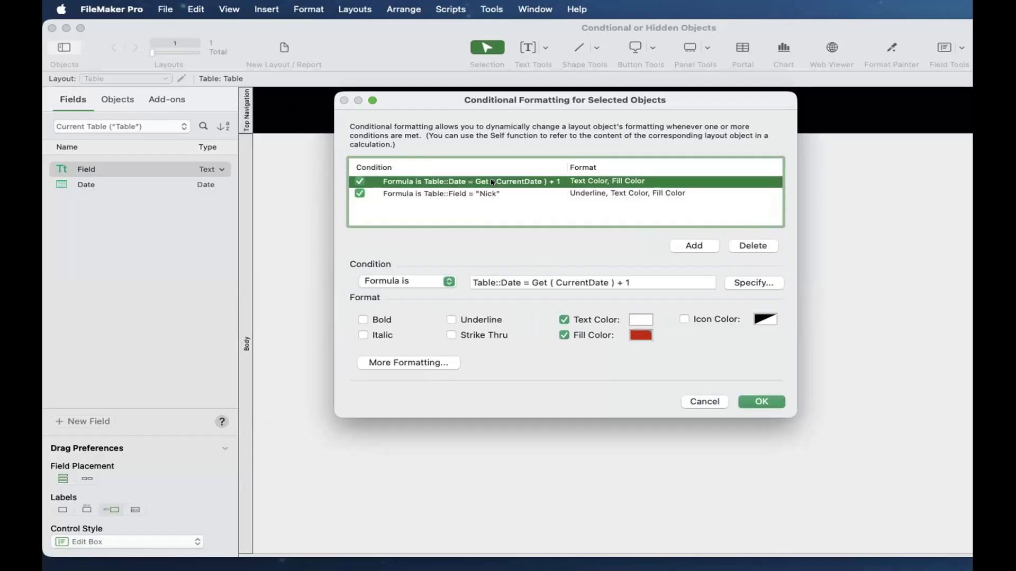
click(765, 403)
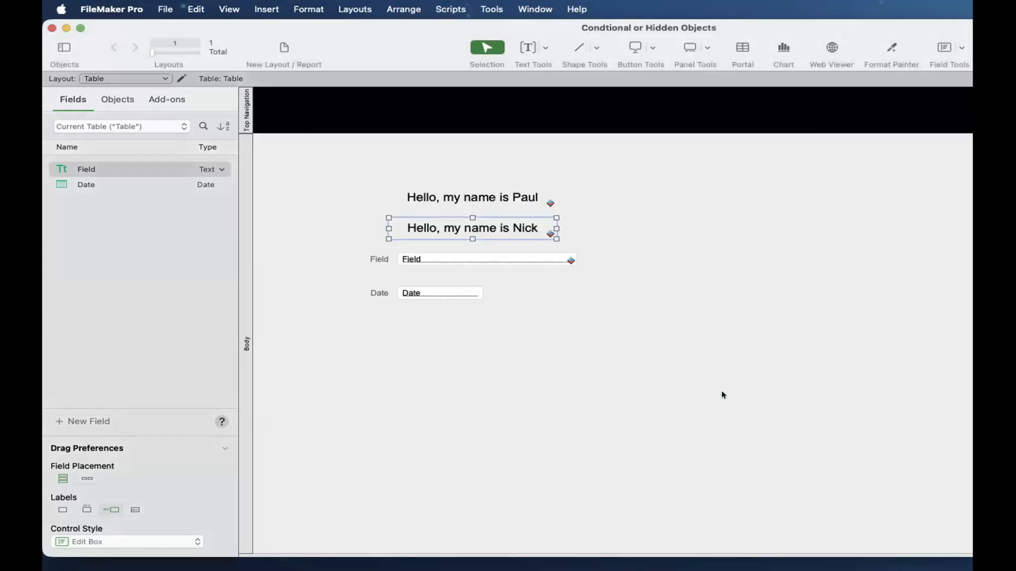
click(662, 377)
key(super+b)
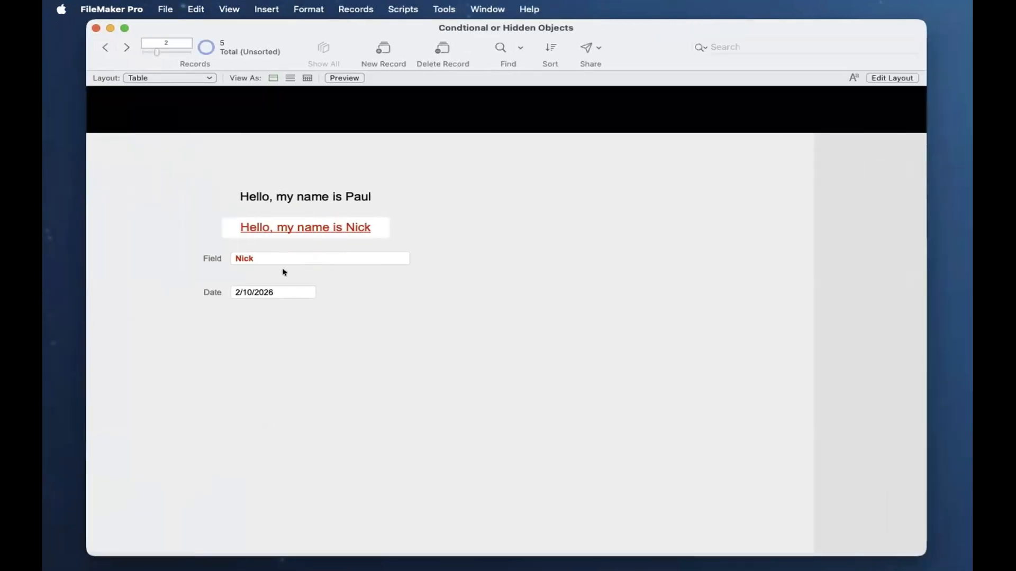
Append a 2 to the second record's Field value and commit the entry.
click(270, 256)
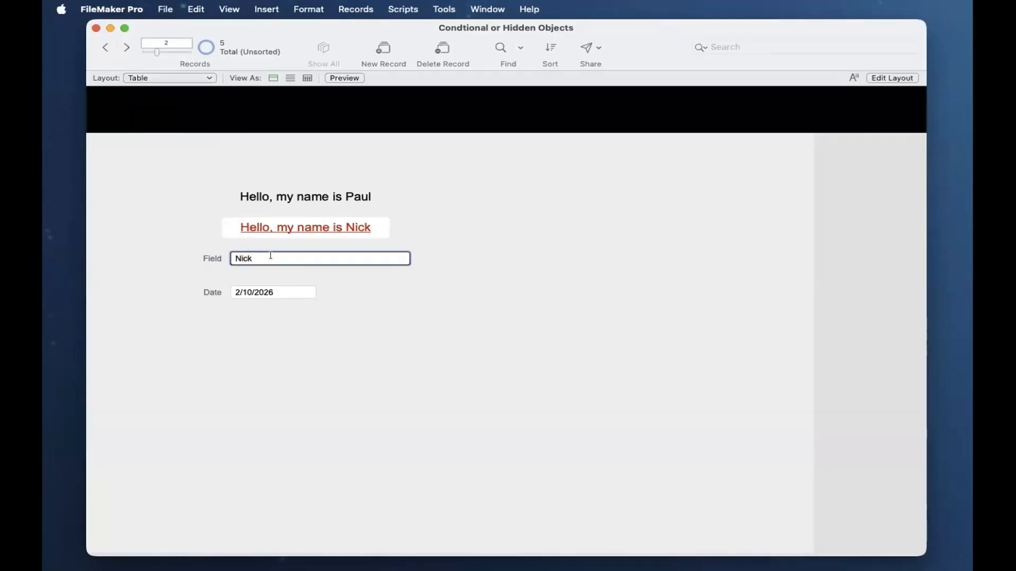
text(2)
click(358, 313)
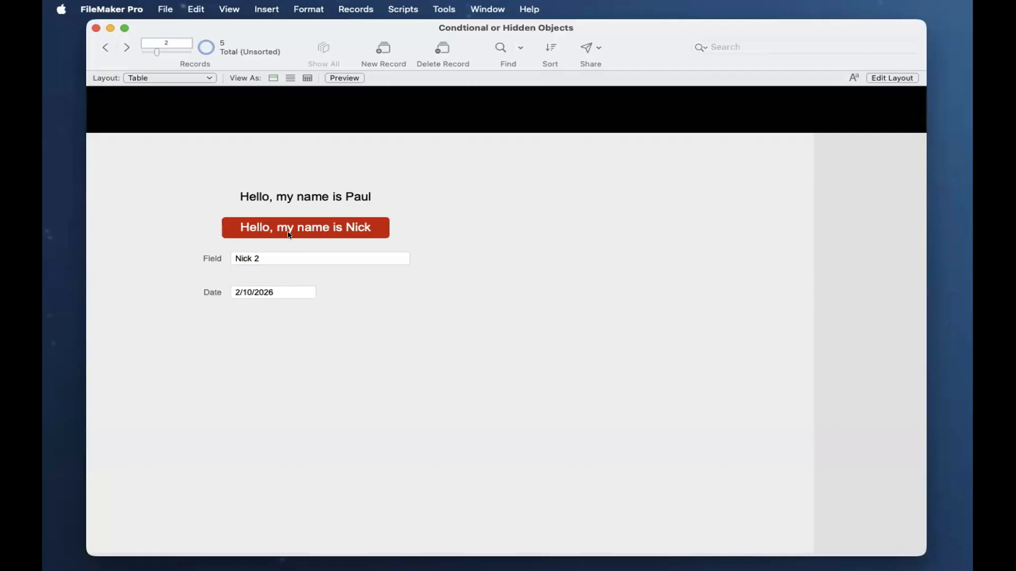
Return to Layout mode and open the second greeting's conditional formatting.
key(super+l)
right_click(415, 236)
click(434, 230)
right_click(434, 231)
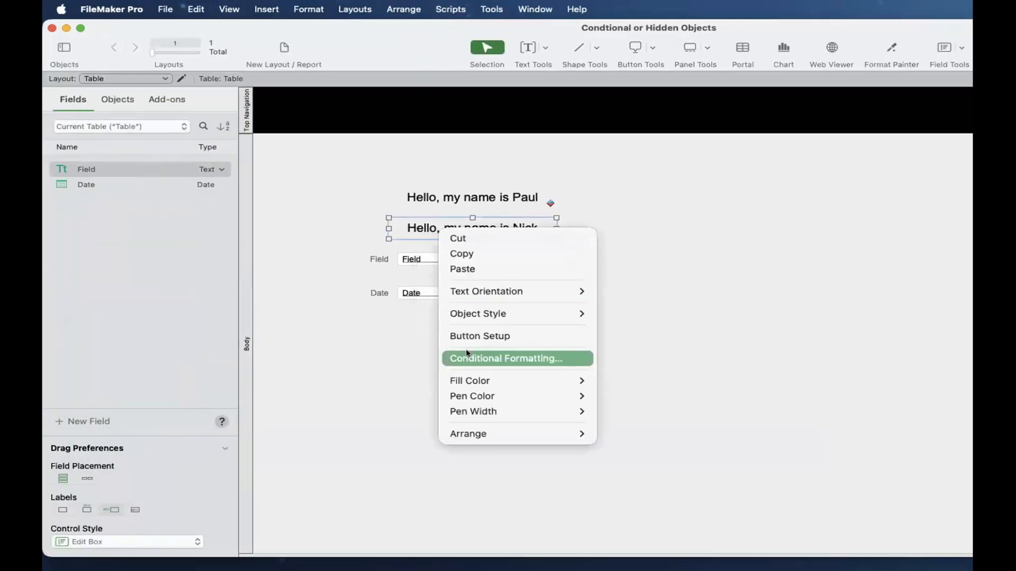
Review the conditional formatting of the second greeting label, checking its field-match condition and its current-date-plus-one condition.
click(466, 357)
drag(447, 186, 500, 196)
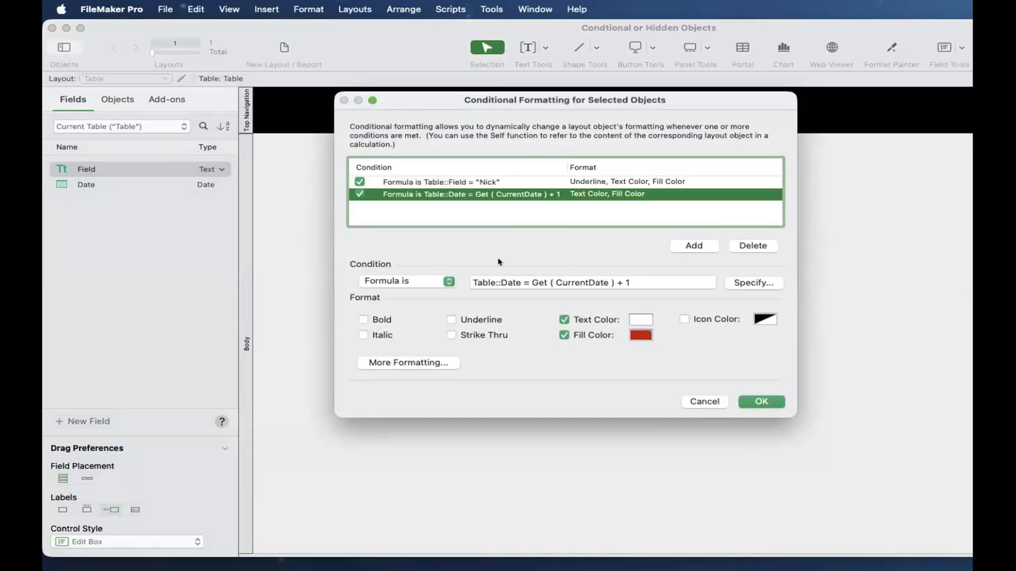
click(761, 402)
Delete the last two characters of the record's Field entry in Browse mode and commit the change.
key(super+b)
click(264, 258)
key(BackSpace)
key(BackSpace)
click(401, 324)
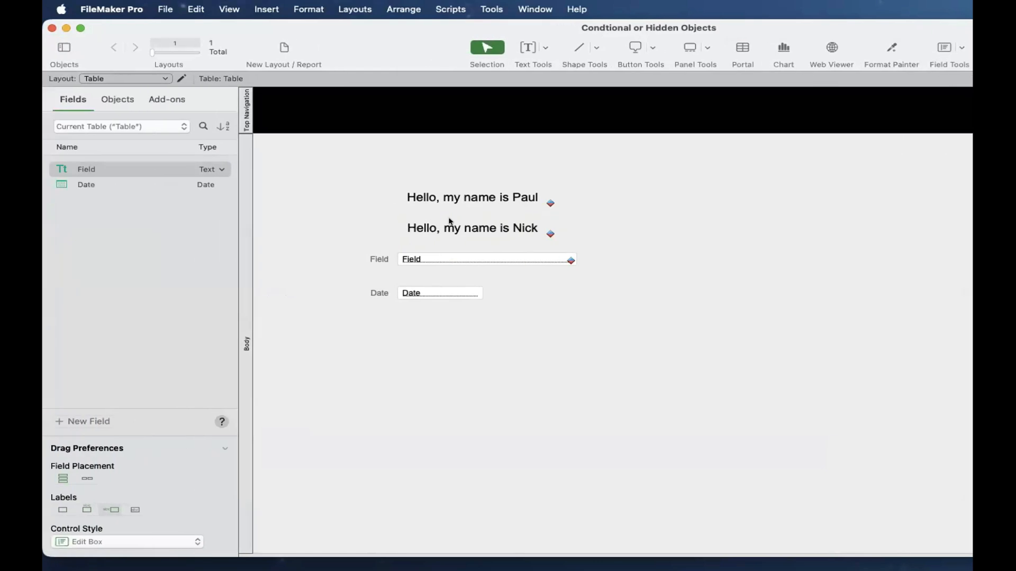
Recheck the order of the second greeting label's two conditional formatting conditions in the layout.
right_click(455, 222)
click(492, 346)
drag(432, 190, 461, 198)
key(Return)
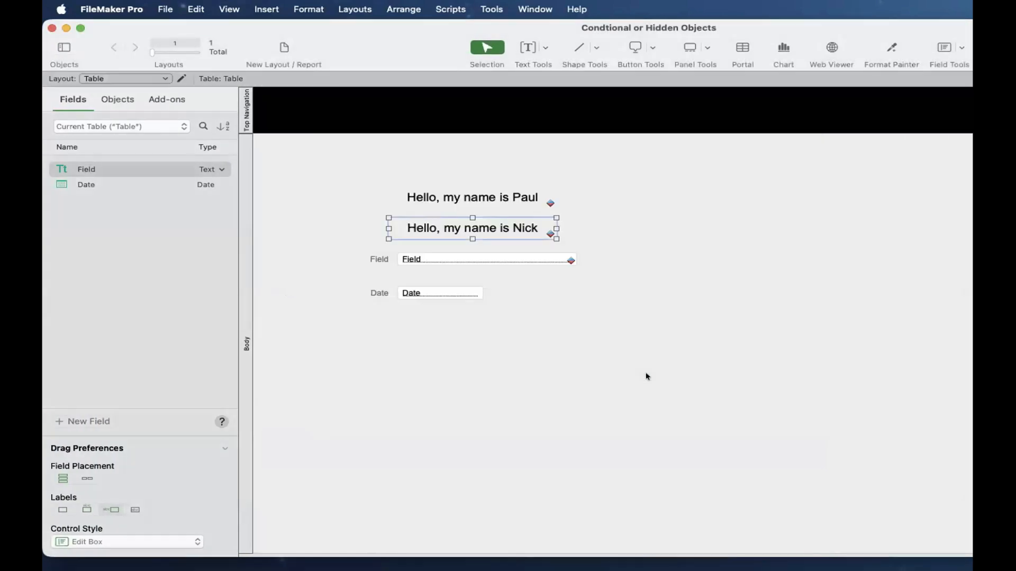
Test the second greeting label's formatting in Browse mode by setting Date to 2/9/2026 and back to 2/10/2026.
key(super+b)
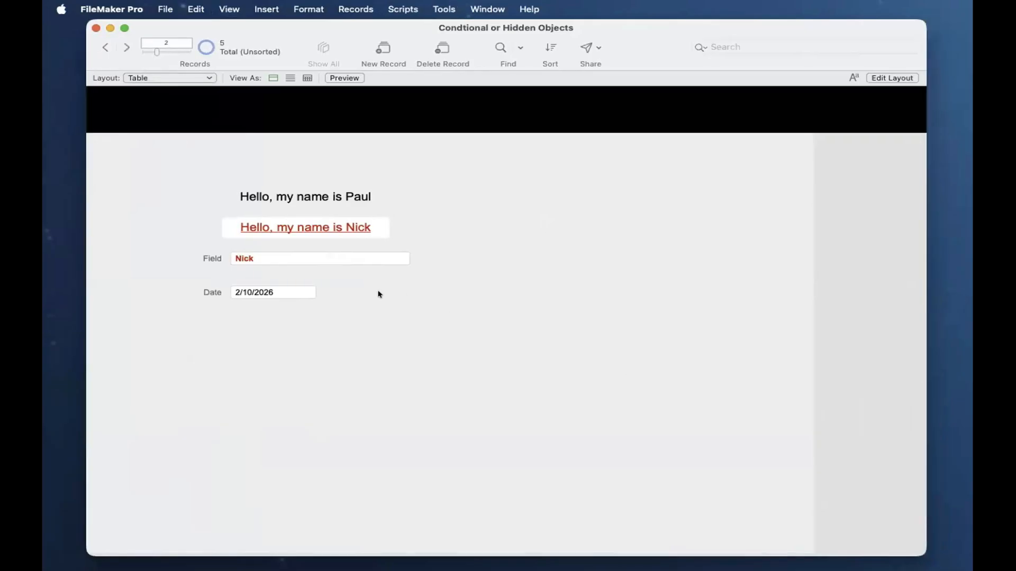
click(278, 292)
click(258, 353)
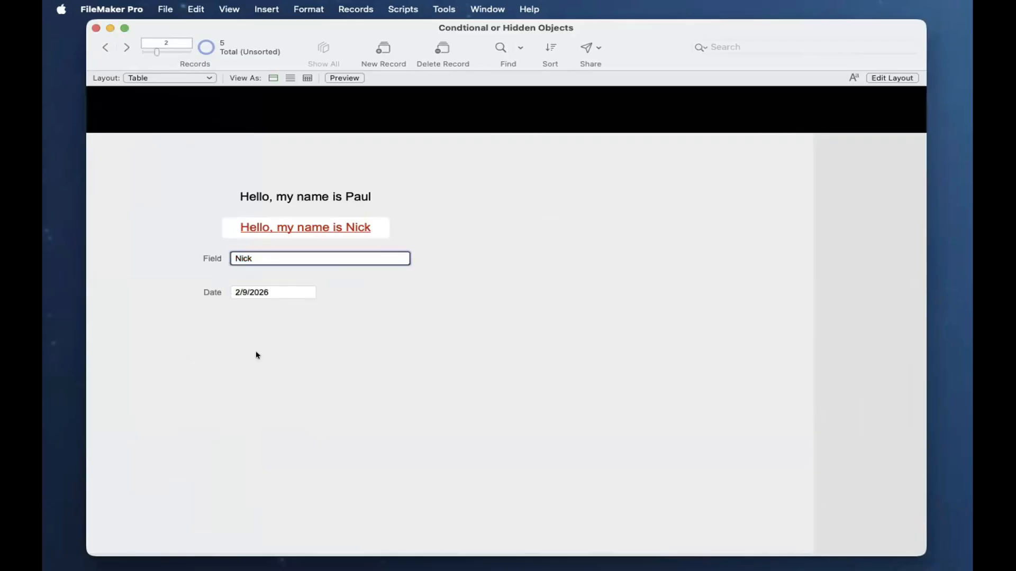
click(257, 354)
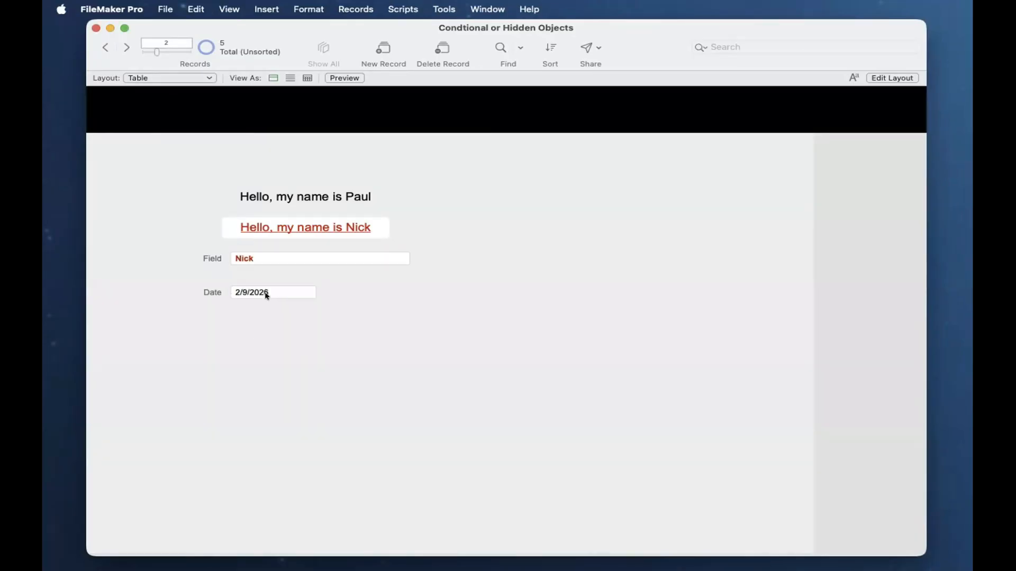
click(266, 292)
click(276, 353)
click(263, 347)
click(263, 292)
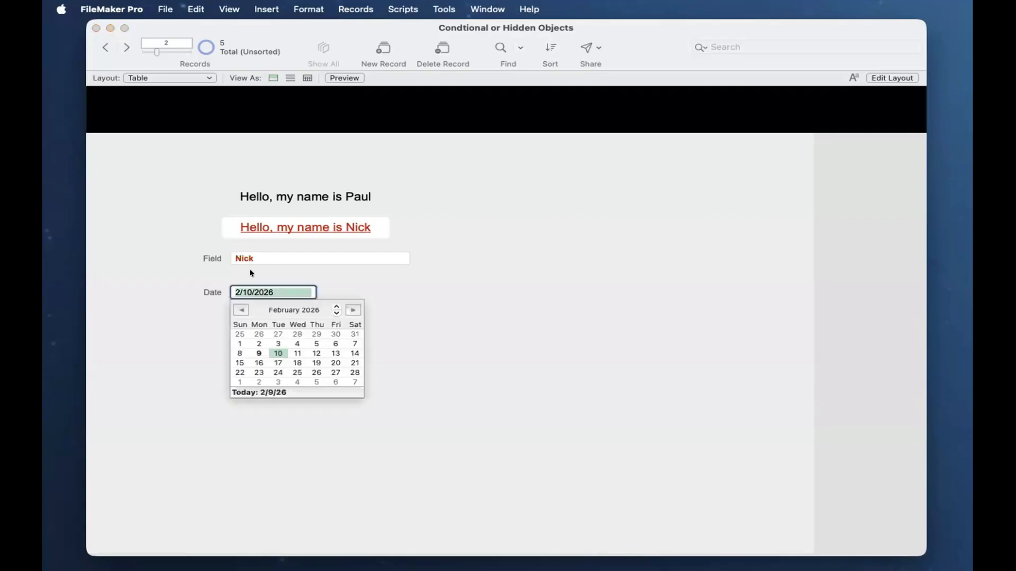
click(260, 251)
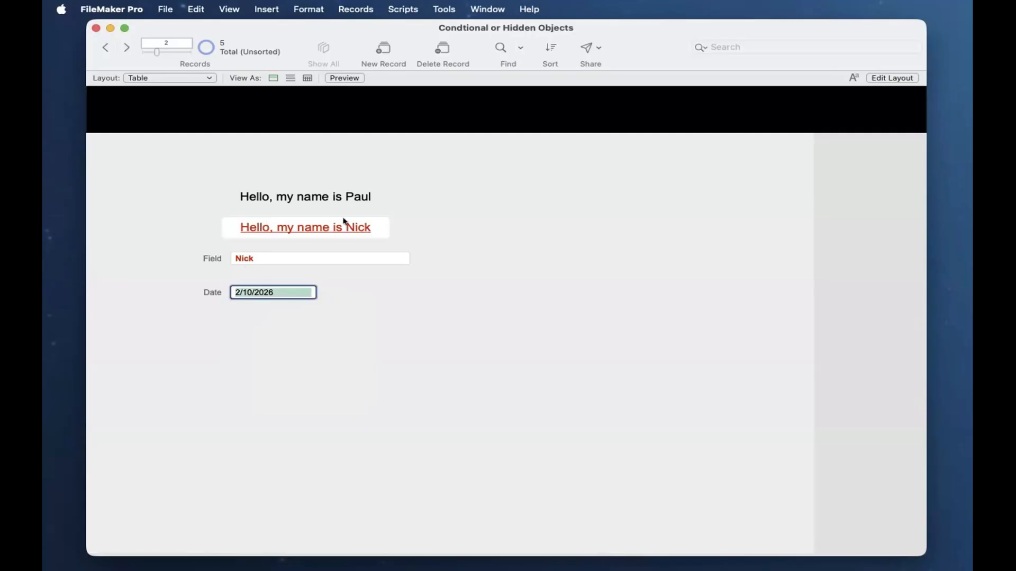
click(389, 290)
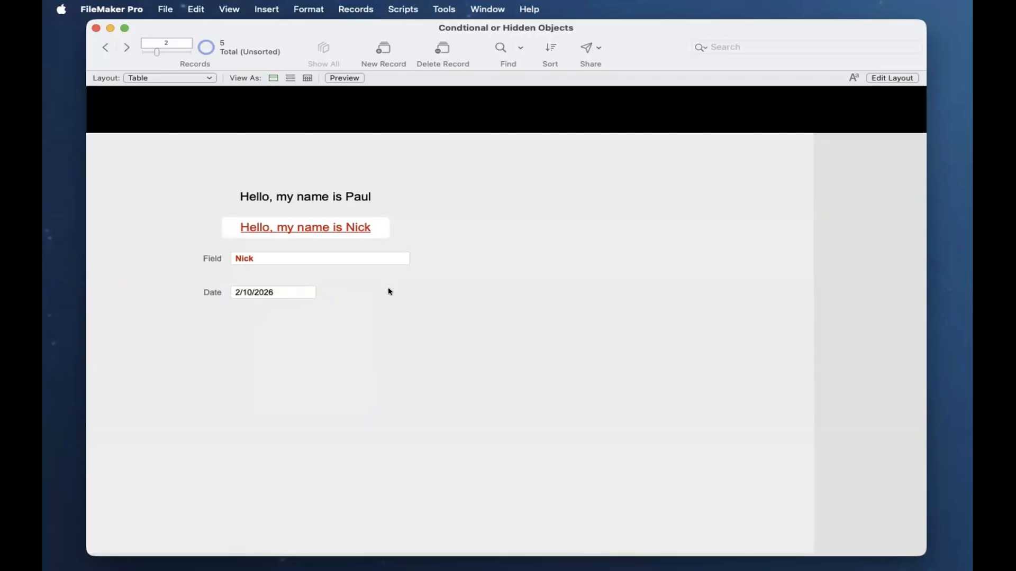
Disable the first conditional formatting condition of the second greeting label, the one matching Table::Field to a name.
key(super+l)
right_click(449, 232)
click(505, 366)
drag(434, 189, 444, 201)
click(437, 201)
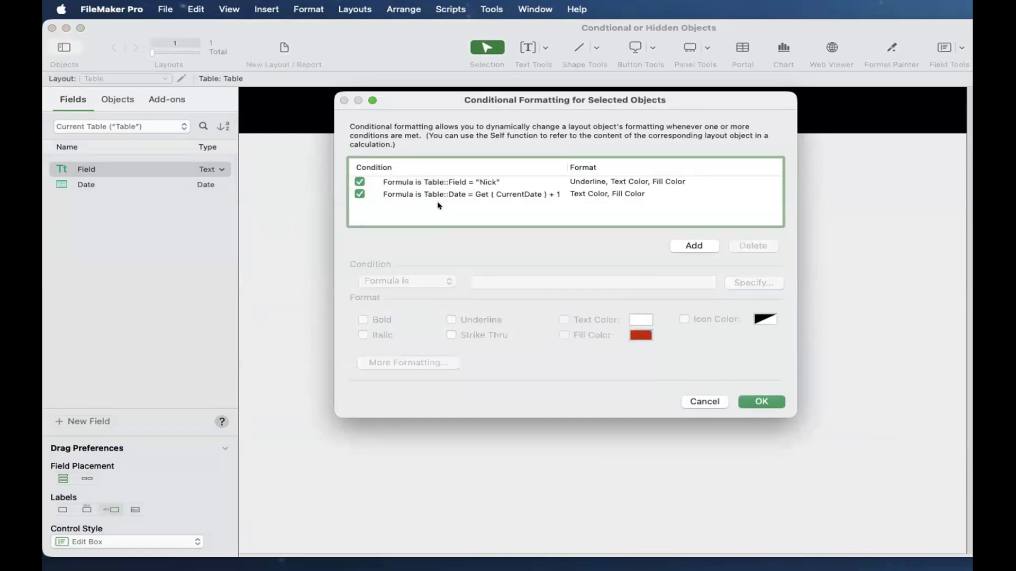
click(448, 181)
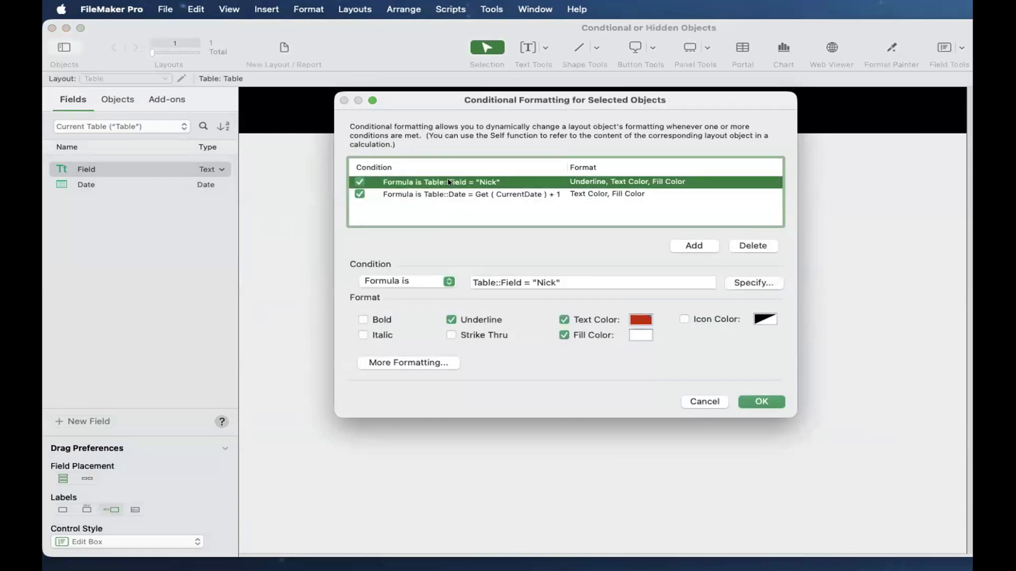
click(359, 182)
click(760, 404)
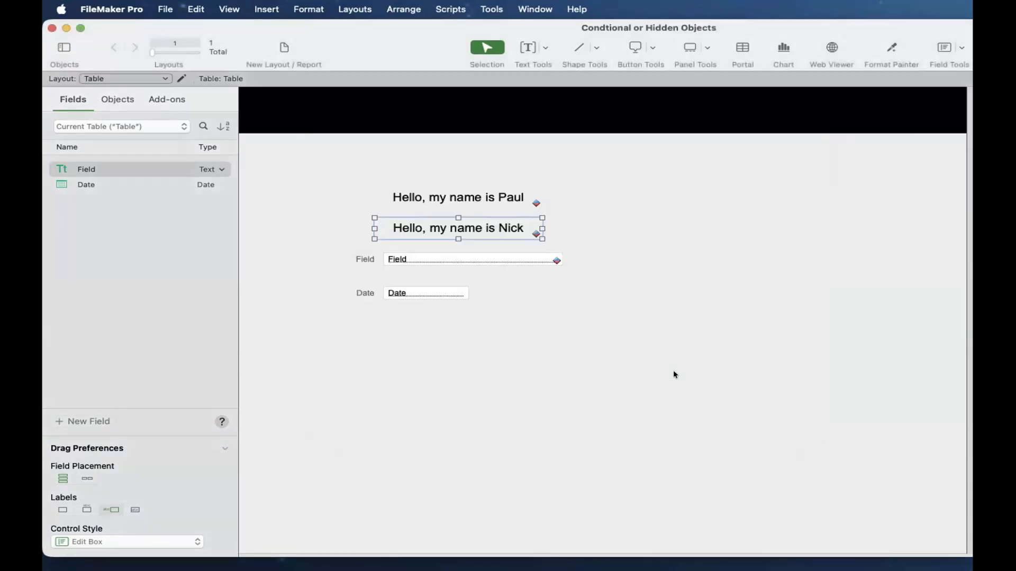
Check how the date condition alone formats the label in Browse mode by switching Date to 2/9/2026 and back to 2/10/2026.
key(super+b)
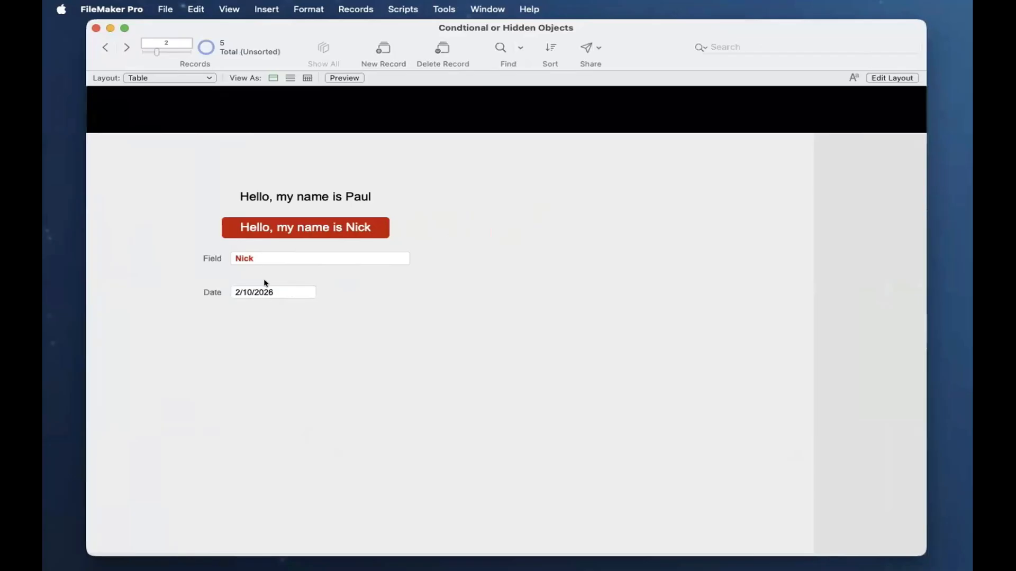
click(266, 292)
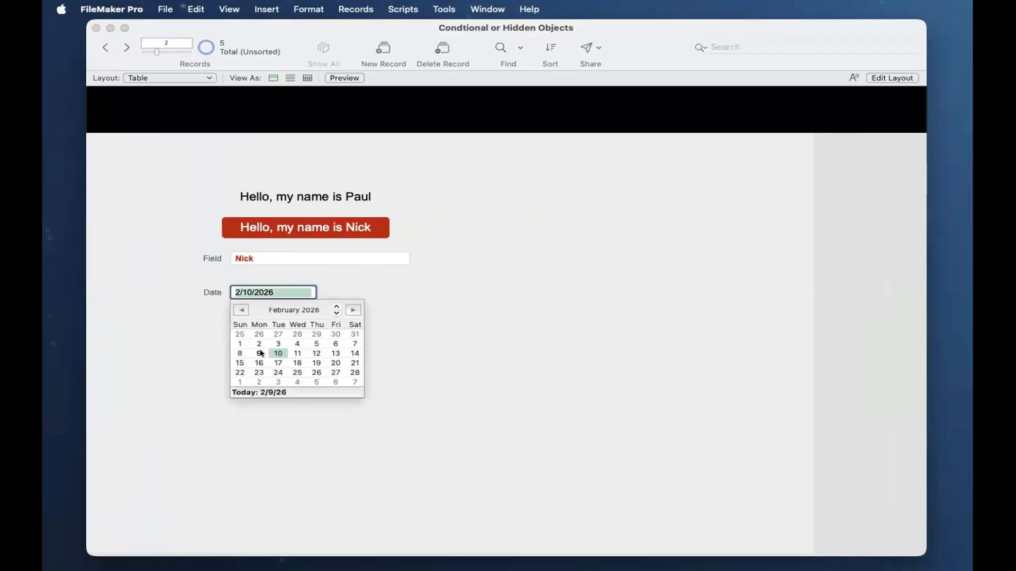
click(259, 353)
click(280, 295)
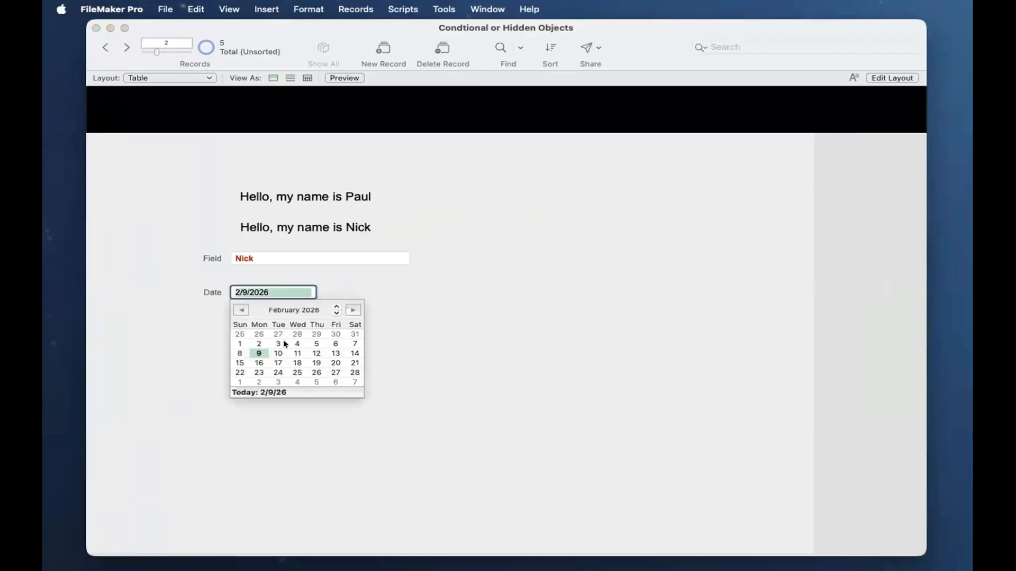
click(277, 353)
Re-enable the Table::Field condition in the second greeting label's conditional formatting.
key(super+l)
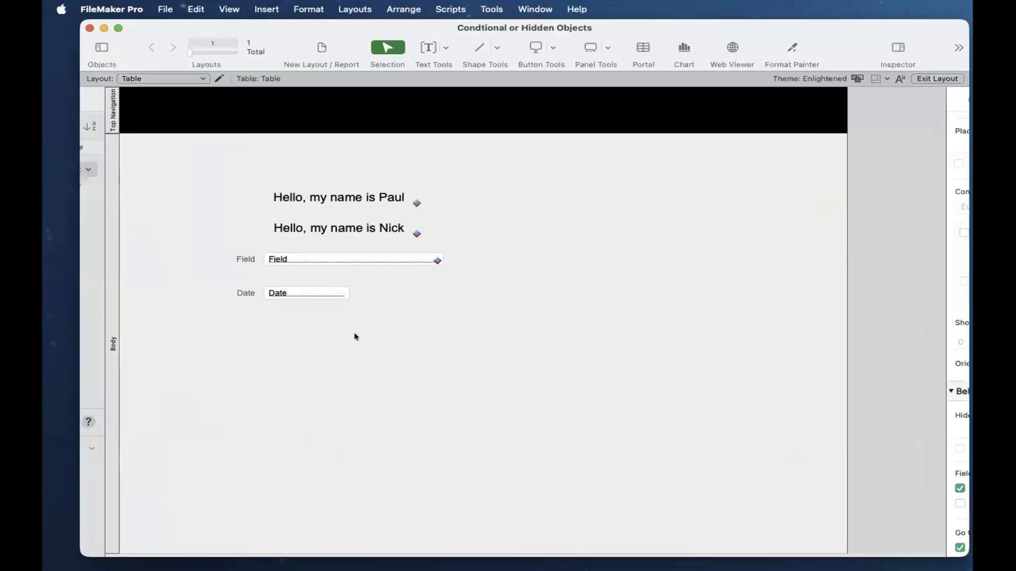
right_click(435, 213)
click(434, 224)
right_click(434, 224)
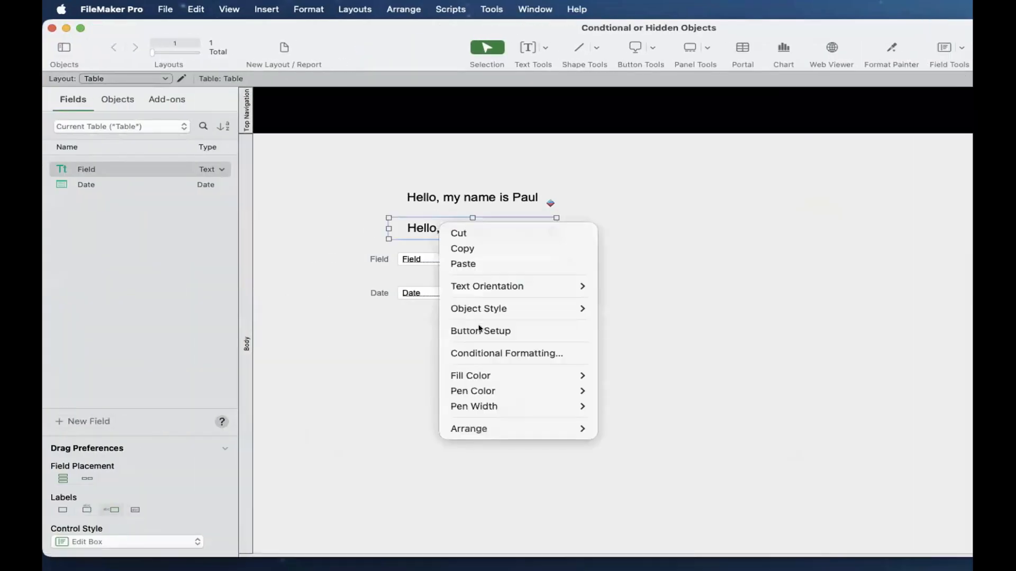
click(483, 351)
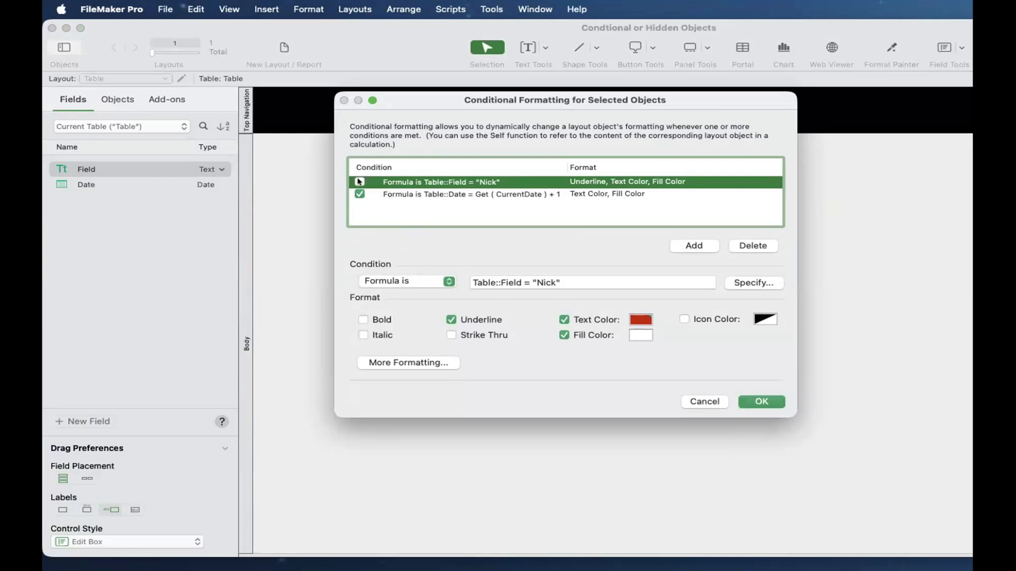
click(358, 184)
click(359, 182)
click(359, 182)
click(760, 402)
click(699, 412)
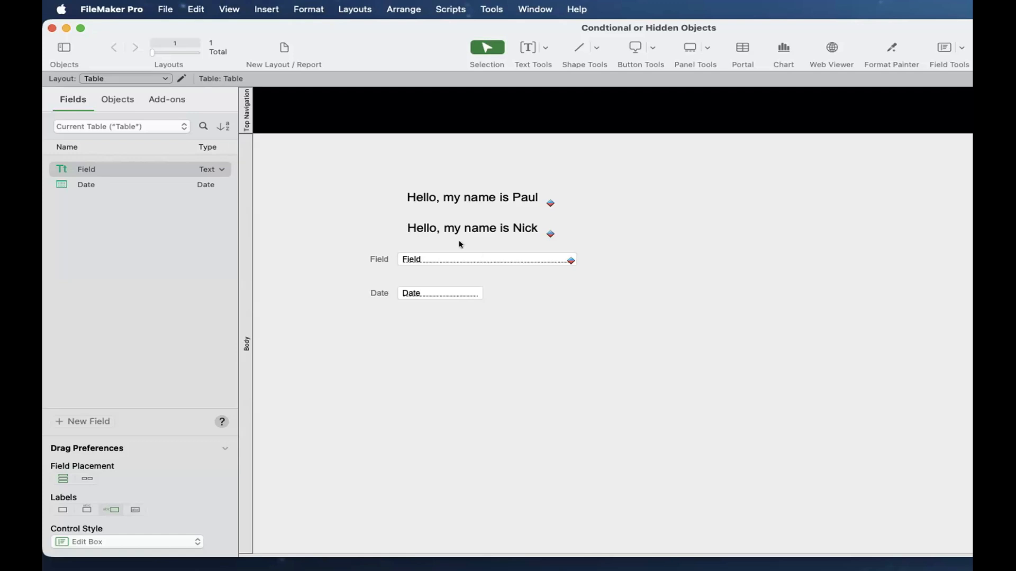
click(446, 229)
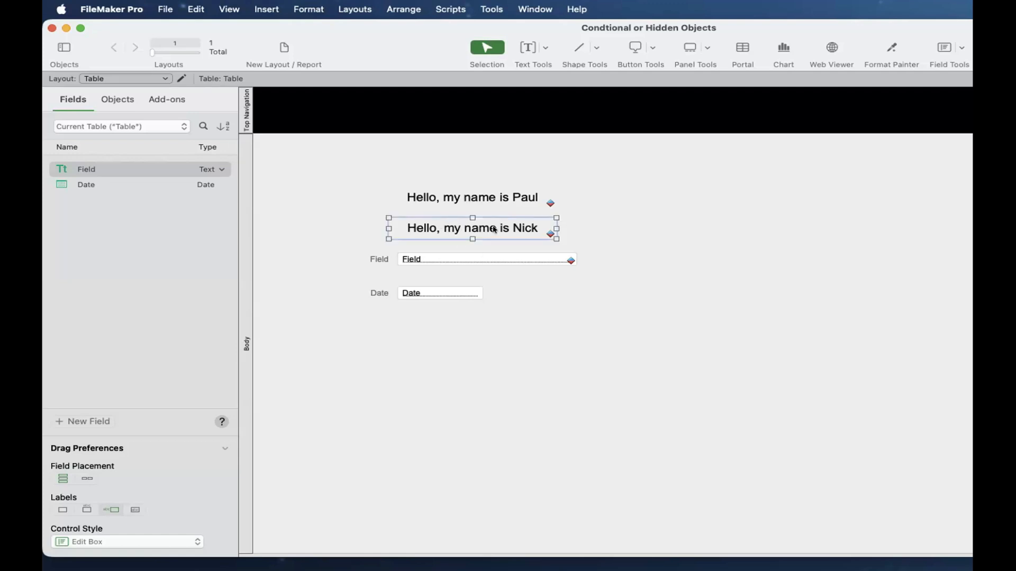
scroll(493, 230, down, 1)
click(539, 315)
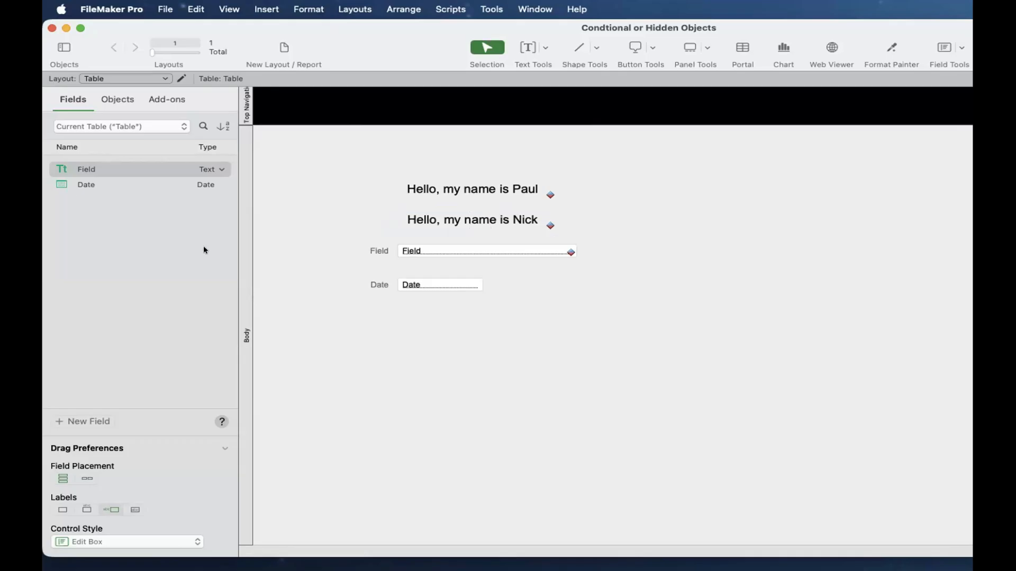
Rename the text field Field to Field 1 in the database definition.
key(super+shift+d)
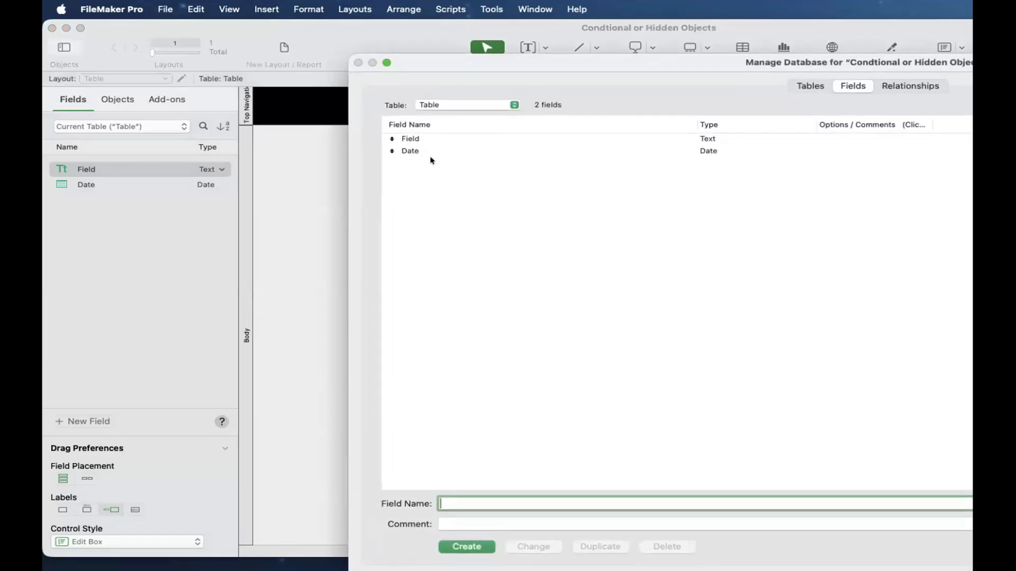
click(433, 142)
click(494, 497)
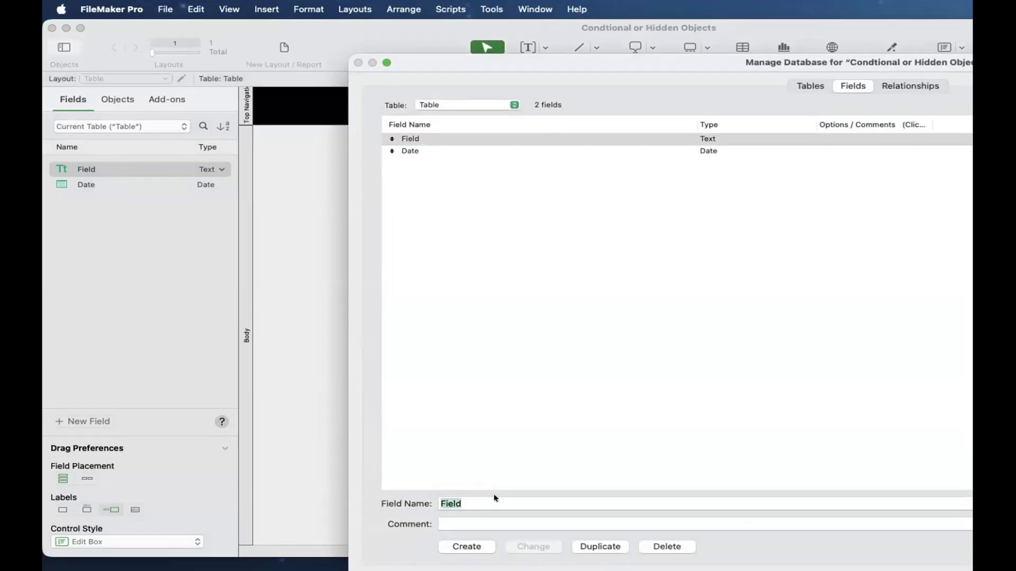
text(1)
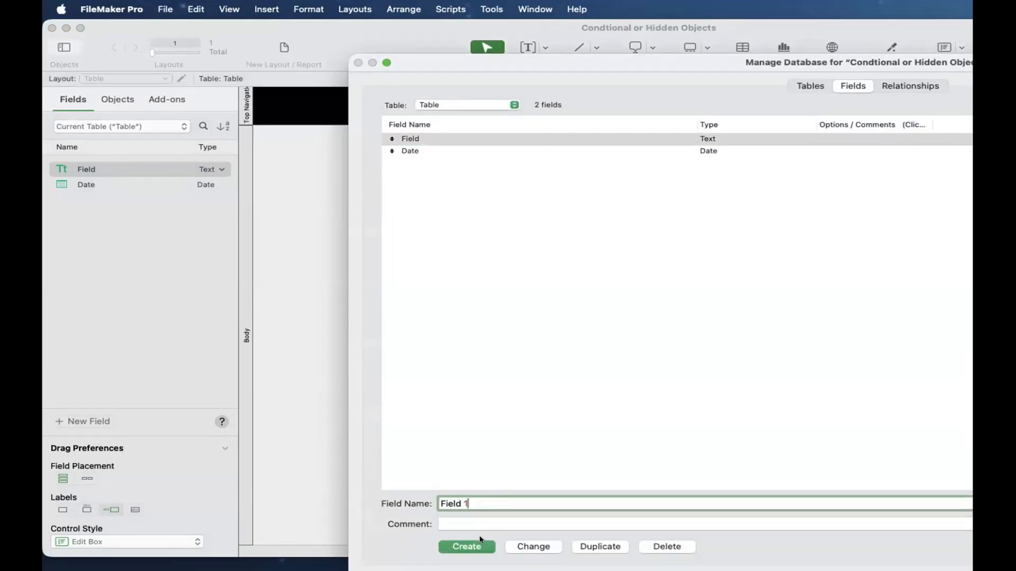
click(534, 548)
Create three more text fields named Field 2, Field 3 and Field 4 and save the database definition.
click(497, 506)
key(BackSpace)
text(2)
key(Return)
key(Right)
key(BackSpace)
text(3)
key(Return)
key(BackSpace)
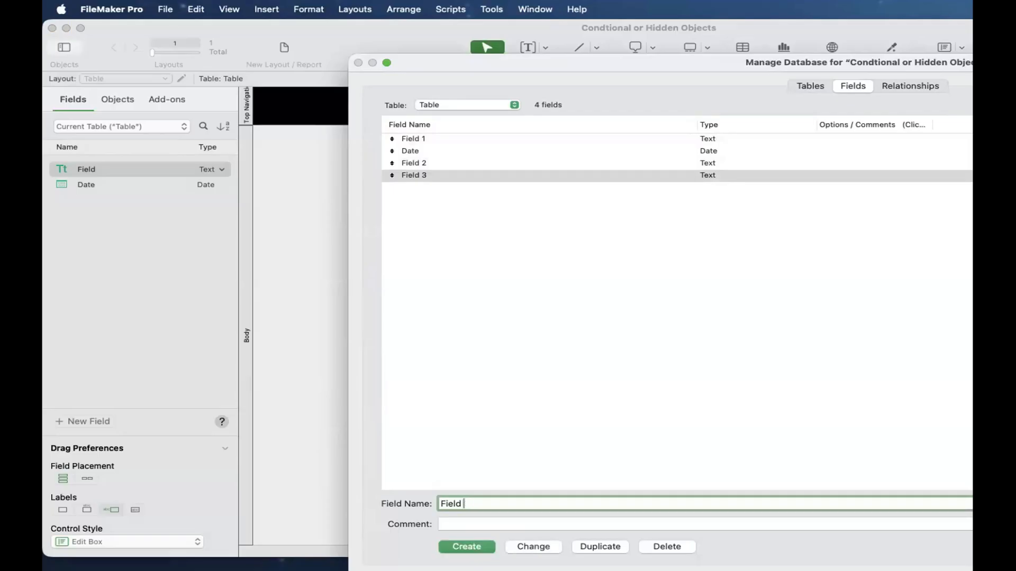
text(4)
key(Return)
key(Return)
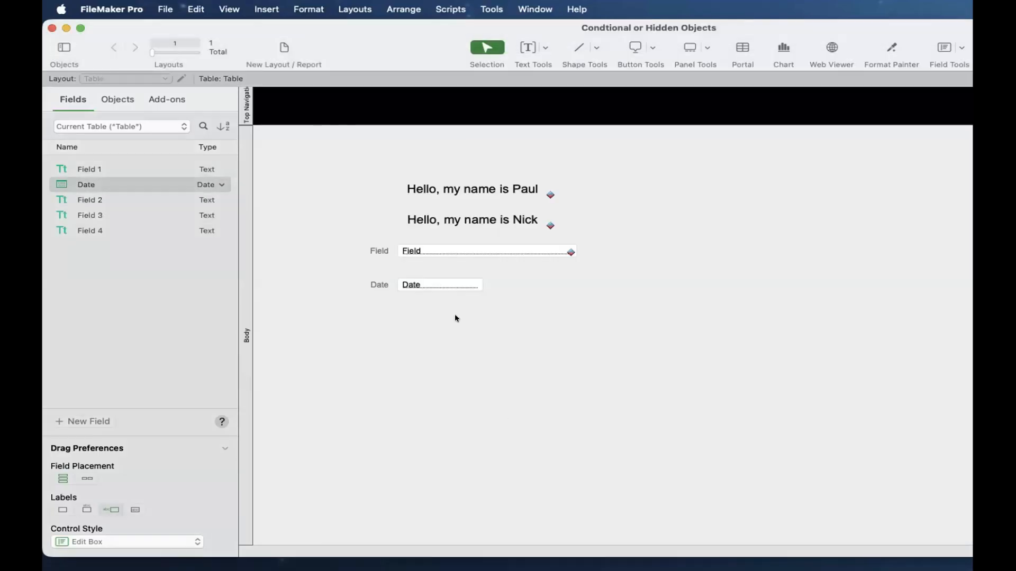
Add a second conditional formatting condition to the Field 1 edit box and set its type to Formula is.
scroll(464, 319, down, 1)
scroll(476, 329, up, 1)
scroll(475, 330, down, 1)
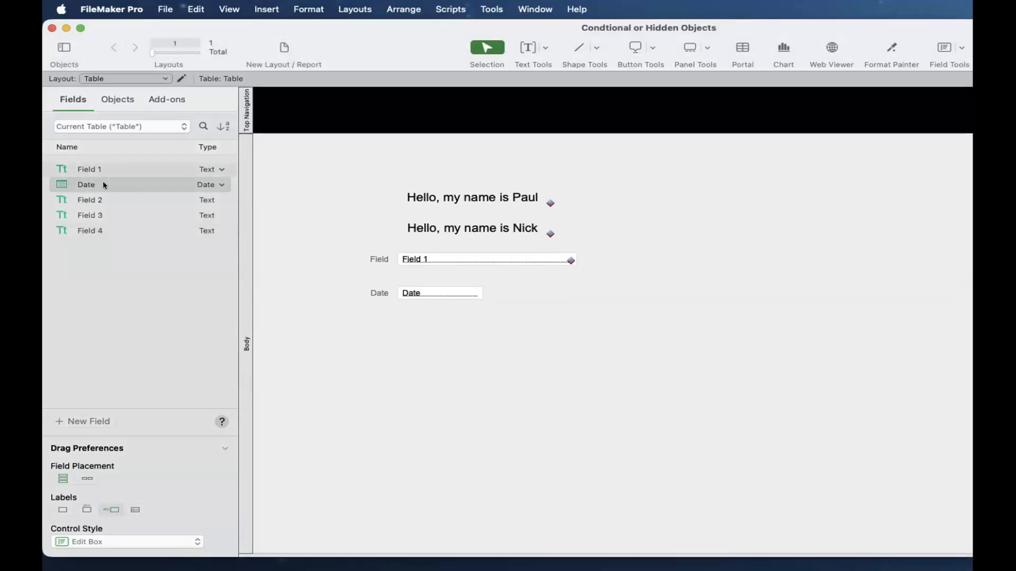
click(446, 255)
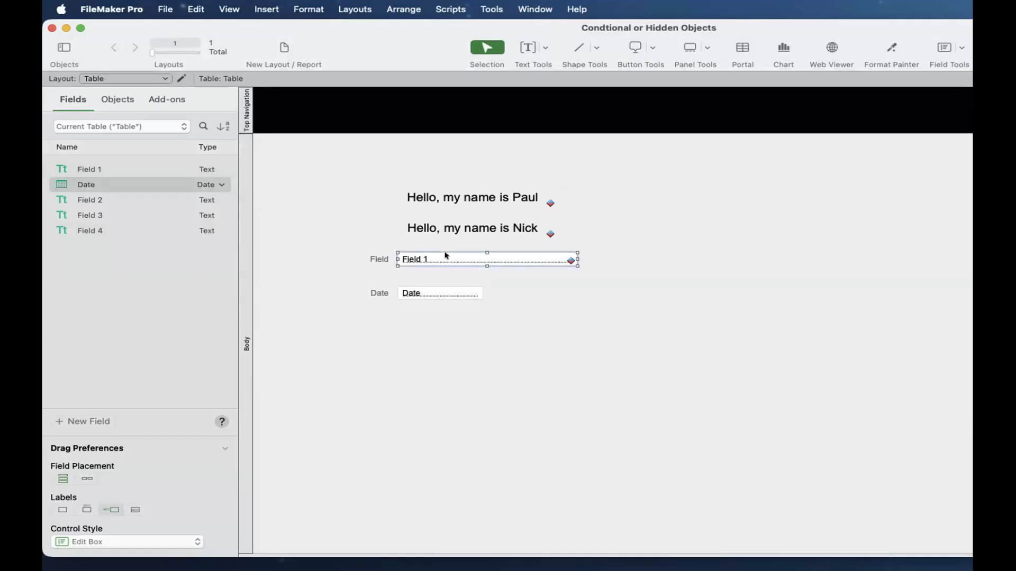
right_click(446, 256)
click(530, 408)
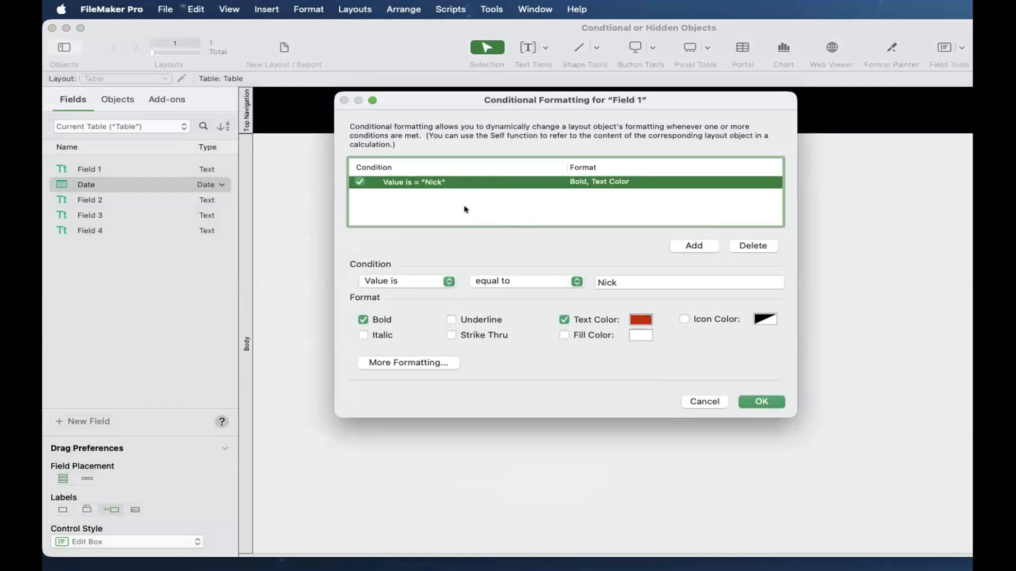
click(688, 246)
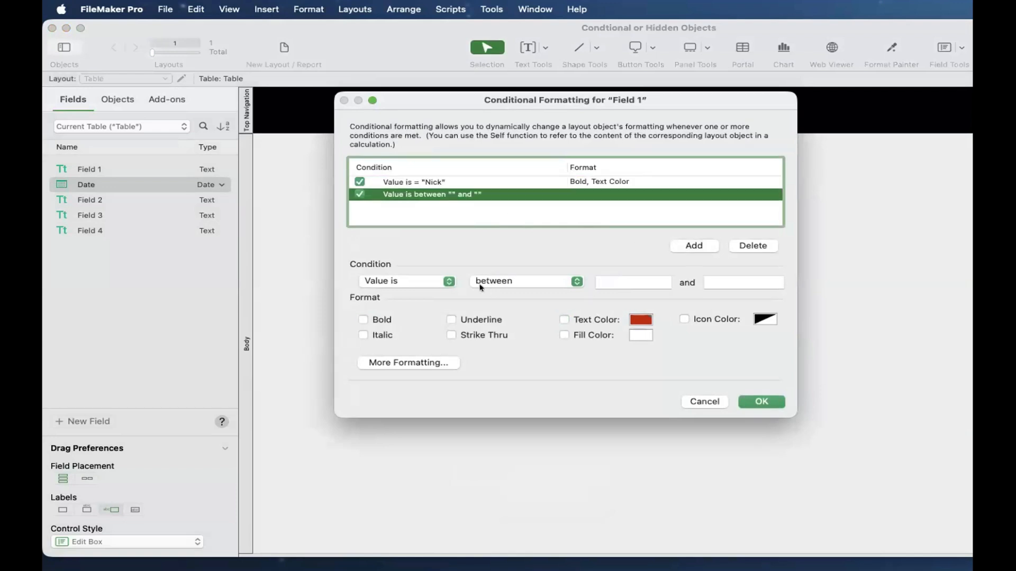
click(423, 278)
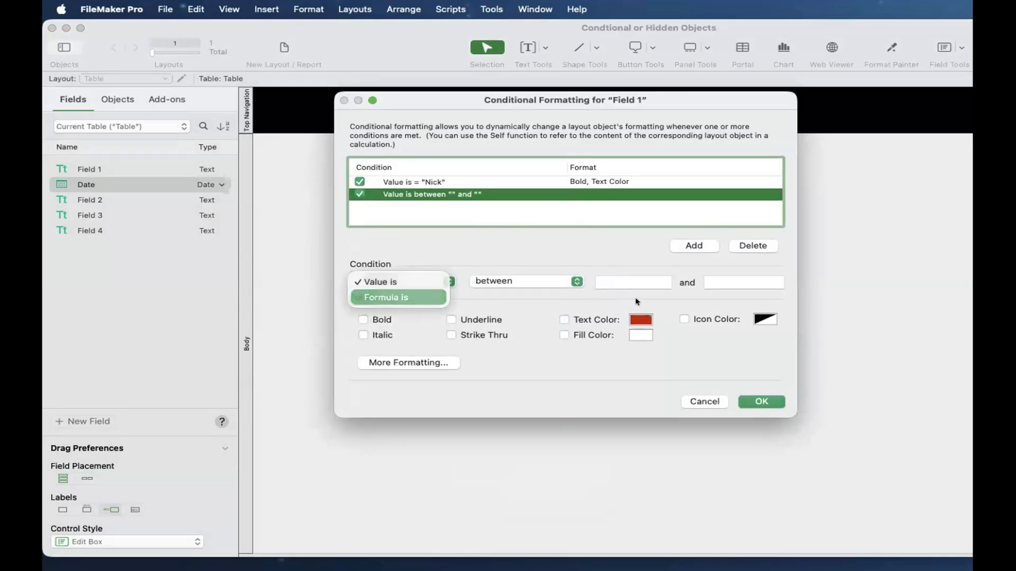
click(418, 294)
Define the new Field 1 condition's formula as Table::Field 1 > Get ( CurrentDate ) + 1.
click(763, 284)
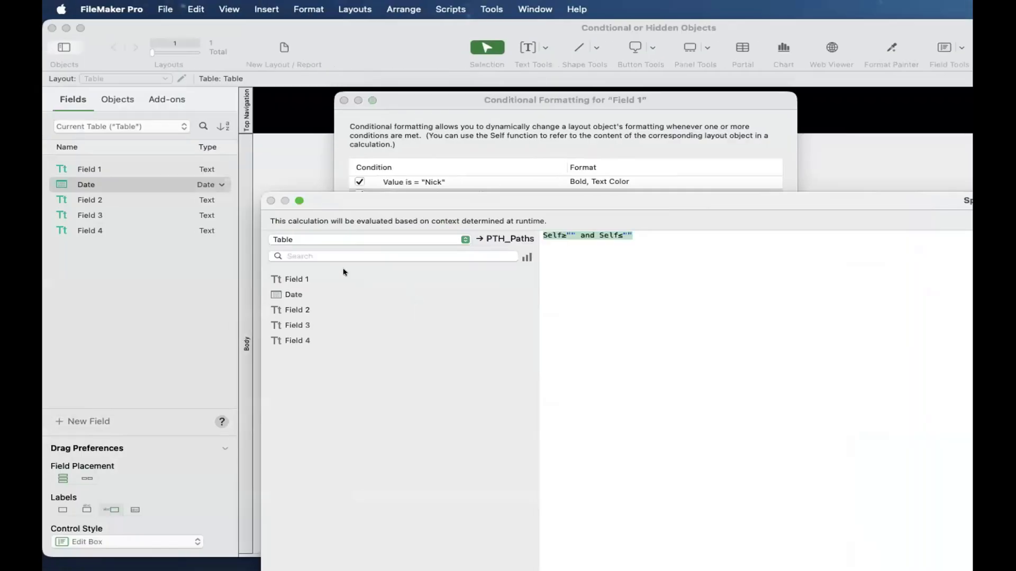
double_click(347, 276)
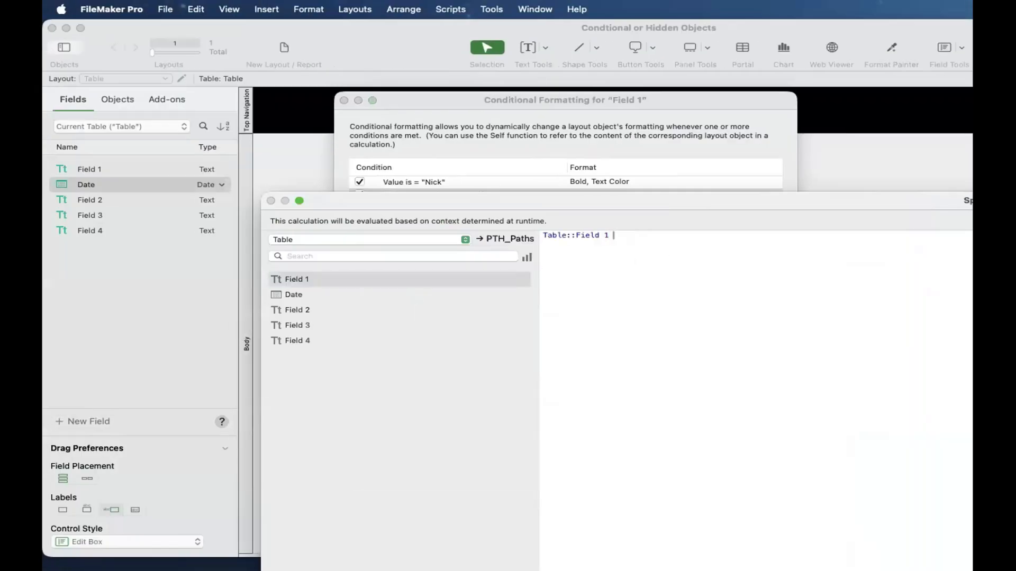
text(> Get)
key(Escape)
text(curr)
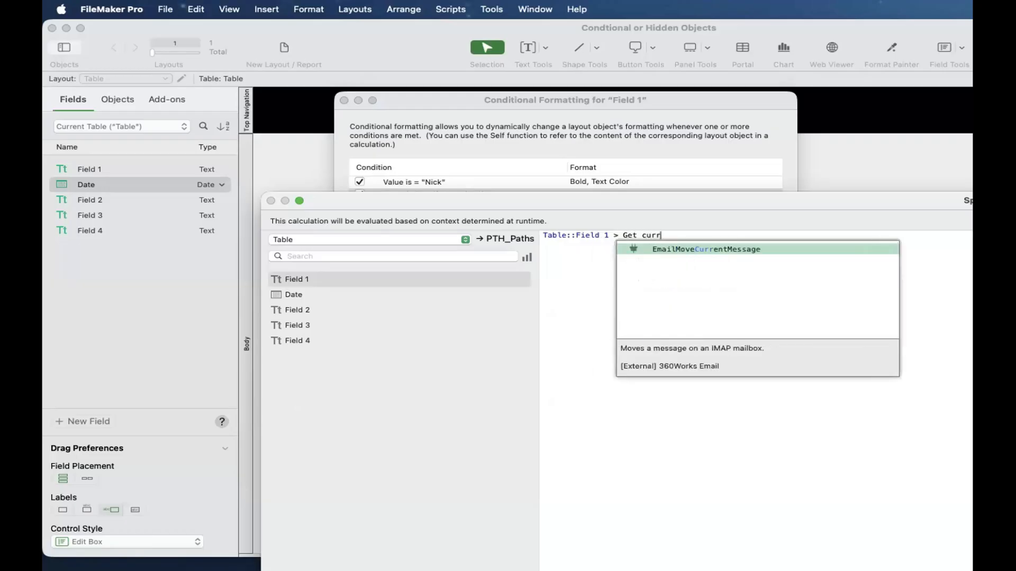
key(BackSpace)
key(BackSpace)
key(BackSpace)
key(BackSpace)
key(BackSpace)
key(BackSpace)
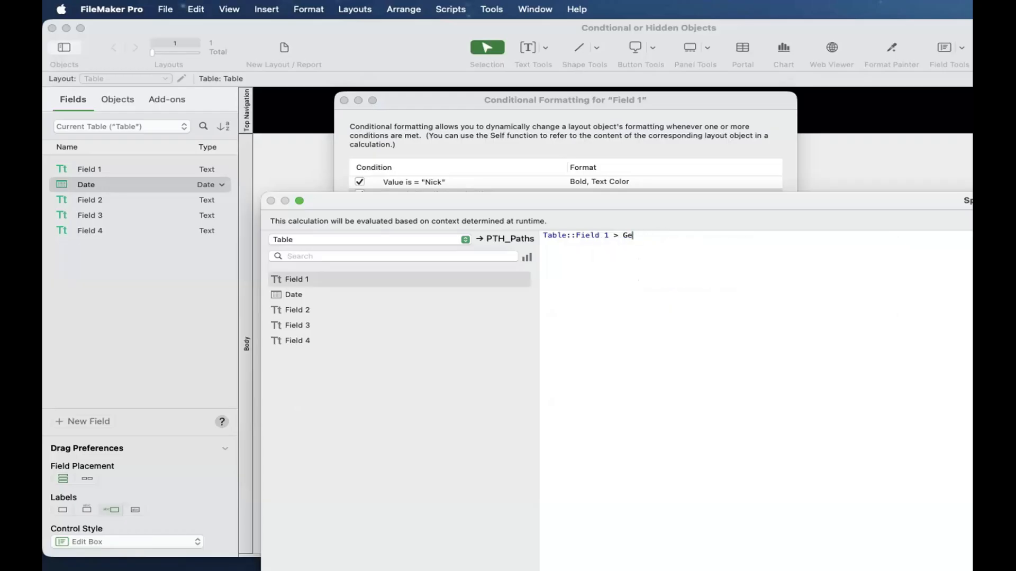
text(t curr)
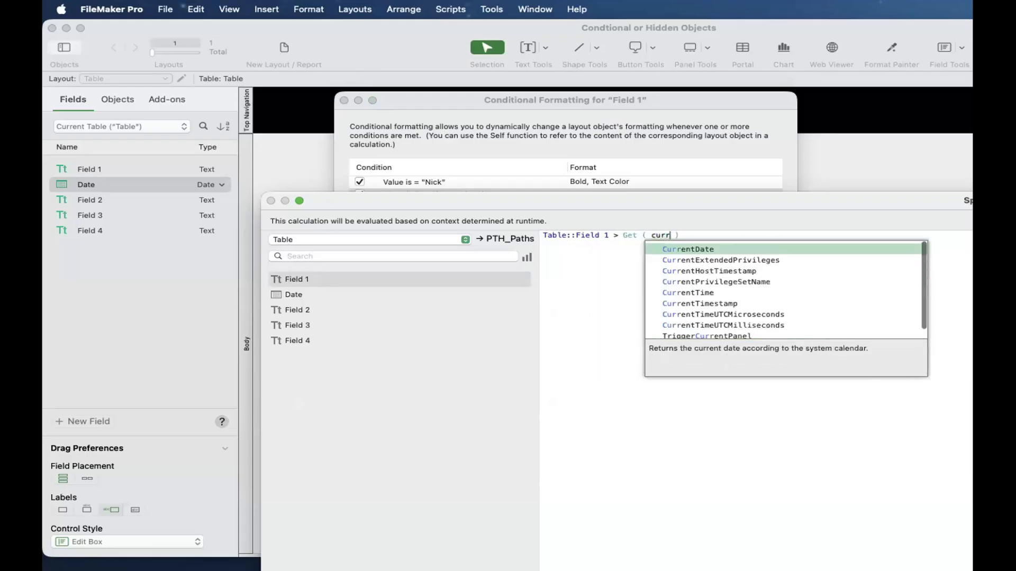
key(Return)
text(+ 1)
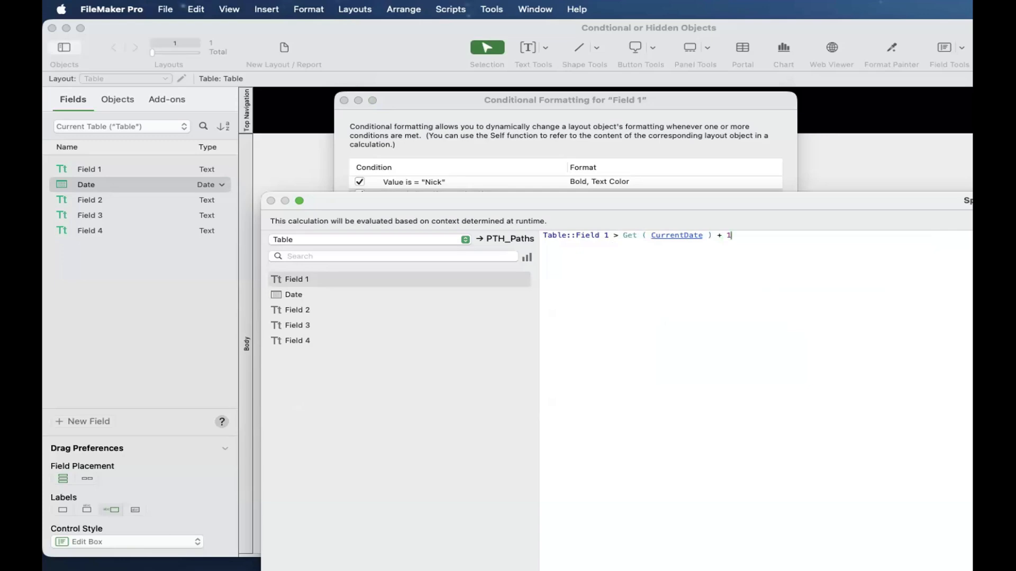
key(Return)
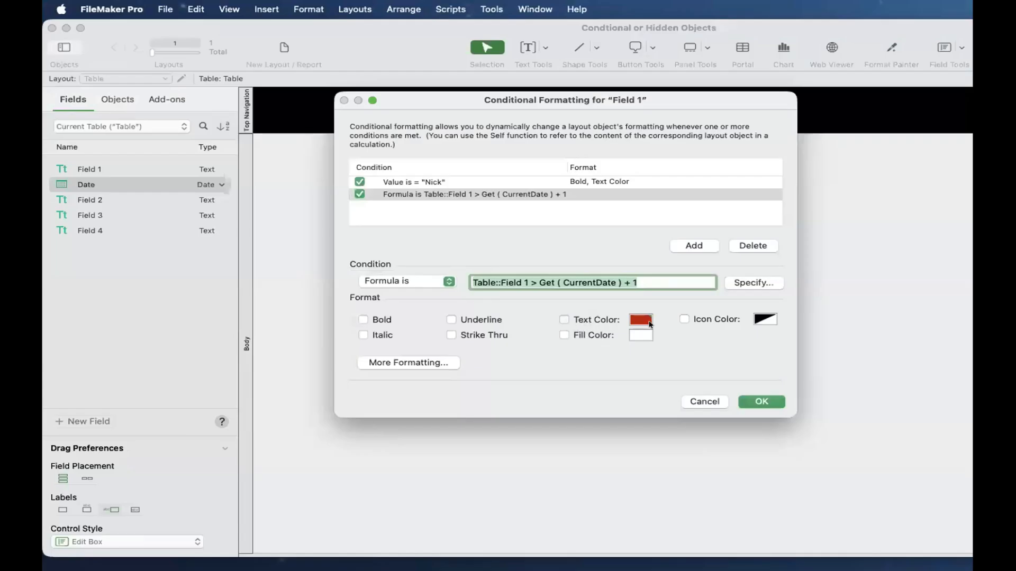
Give the formula condition italic, blue text and a white fill color, and save the Field 1 conditional formatting.
click(586, 320)
click(641, 320)
click(637, 366)
click(595, 336)
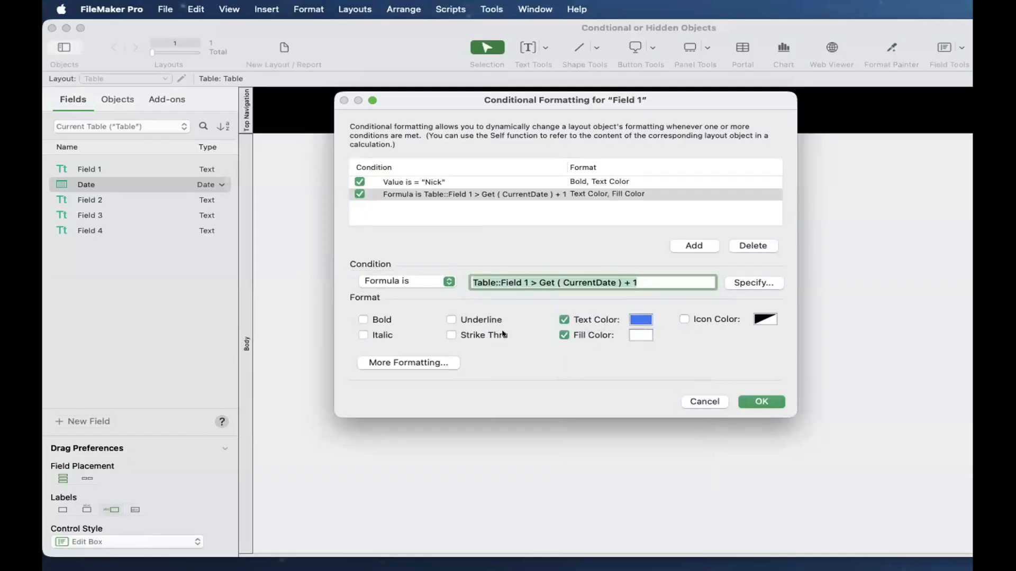
click(382, 335)
click(762, 398)
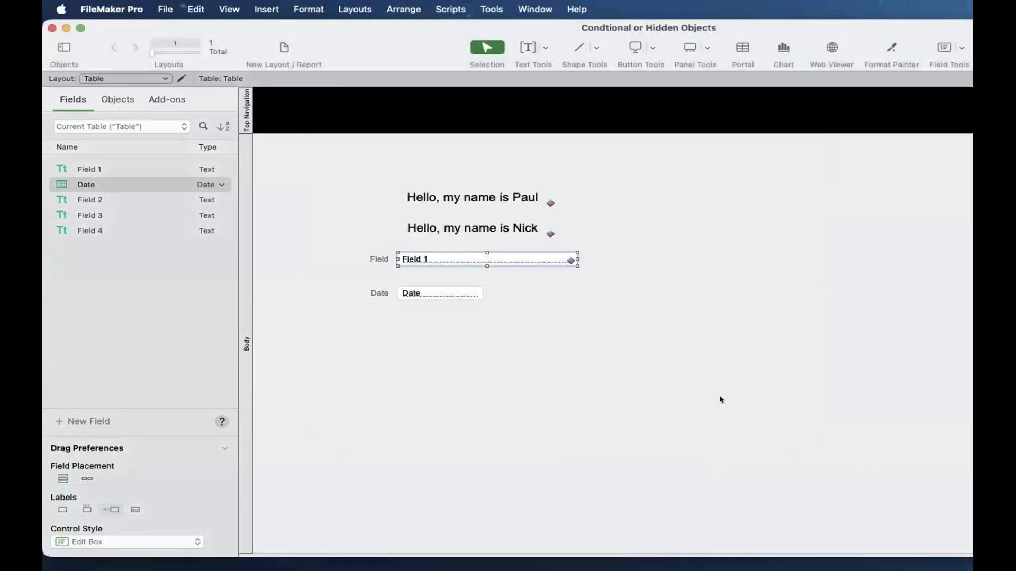
In Browse mode, set the second record's Date to 2/13/2026 and compare its formatting with the first record.
click(625, 372)
key(super+b)
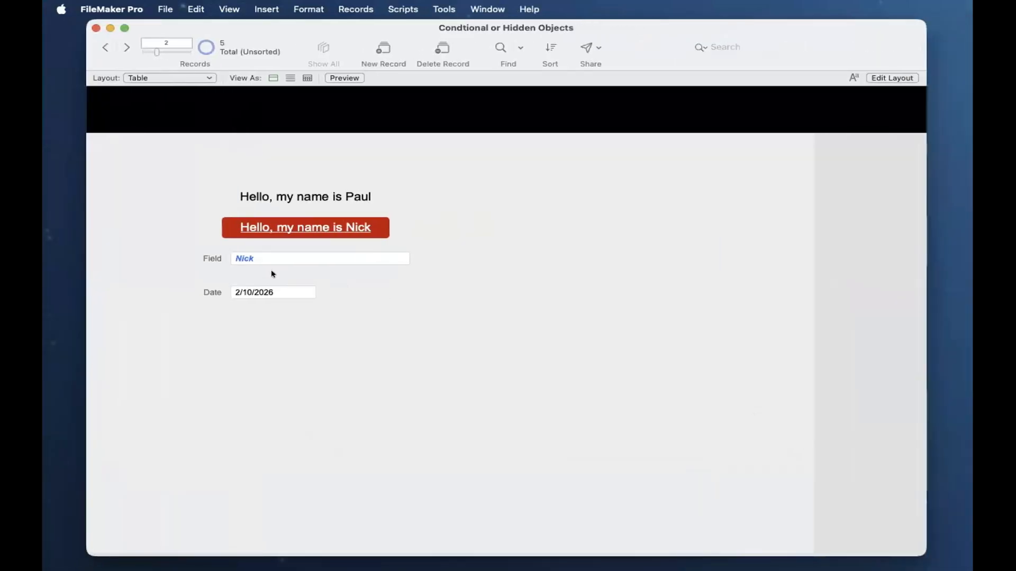
click(271, 292)
click(311, 353)
click(279, 294)
click(337, 354)
click(381, 355)
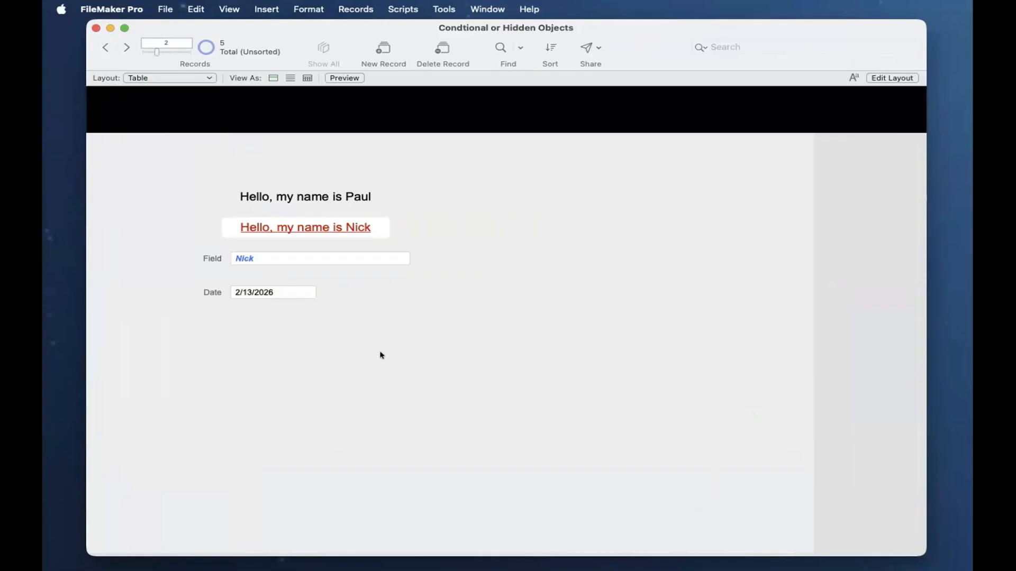
key(ctrl+Up)
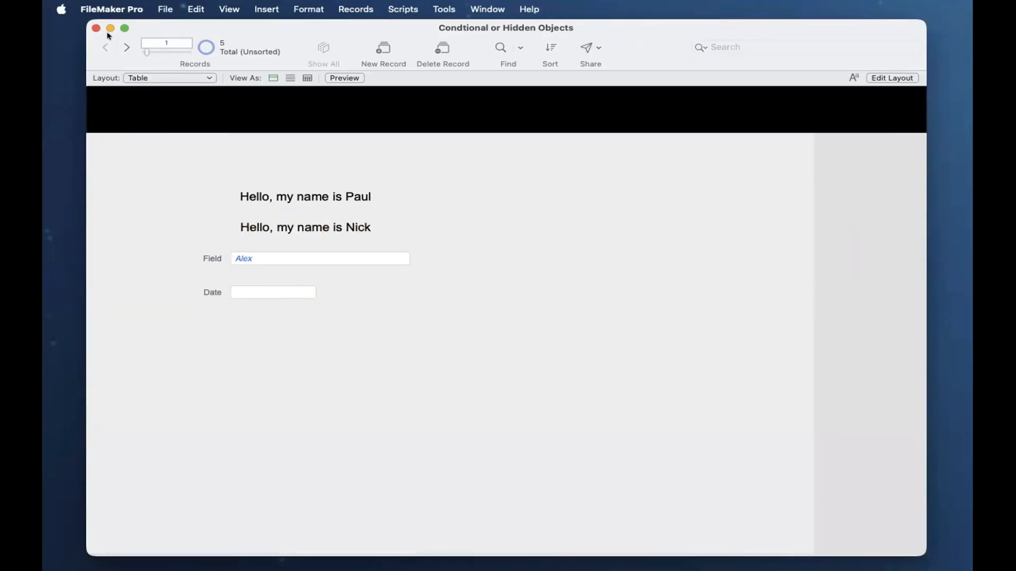
click(126, 47)
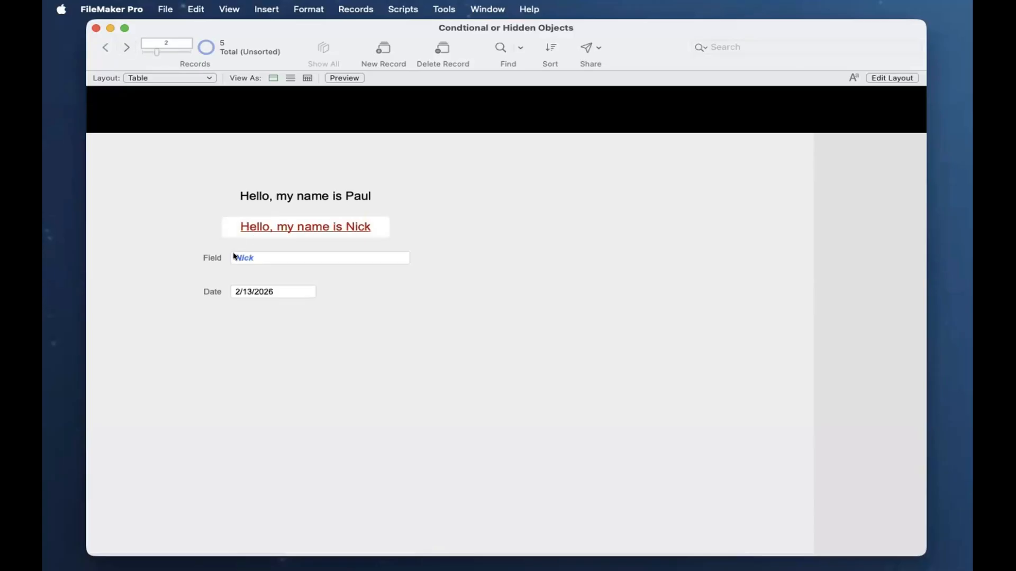
Return to Layout mode and place Field 2, Field 3 and Field 4 with labels below the Date field.
key(super+l)
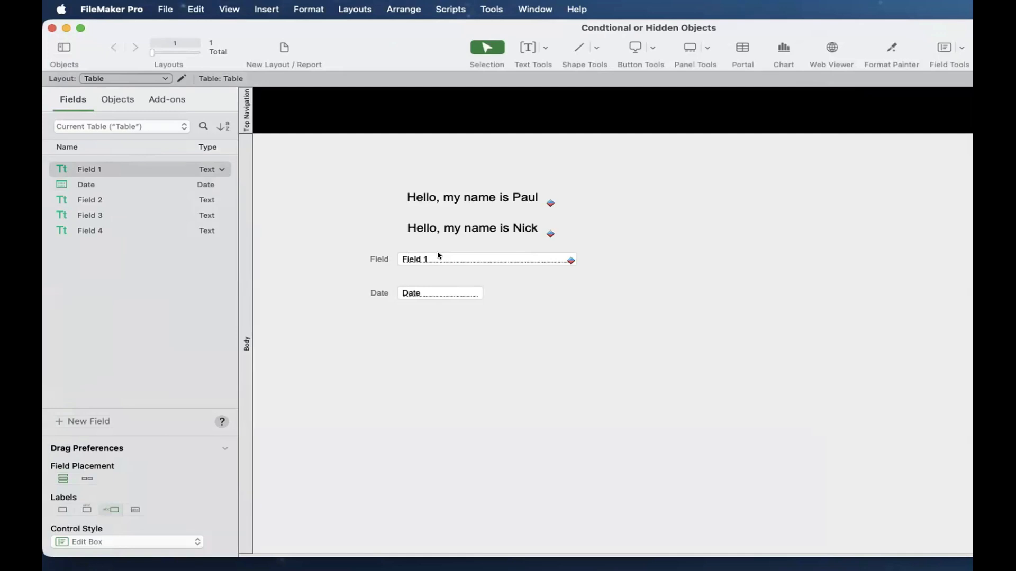
drag(114, 199, 426, 358)
click(465, 416)
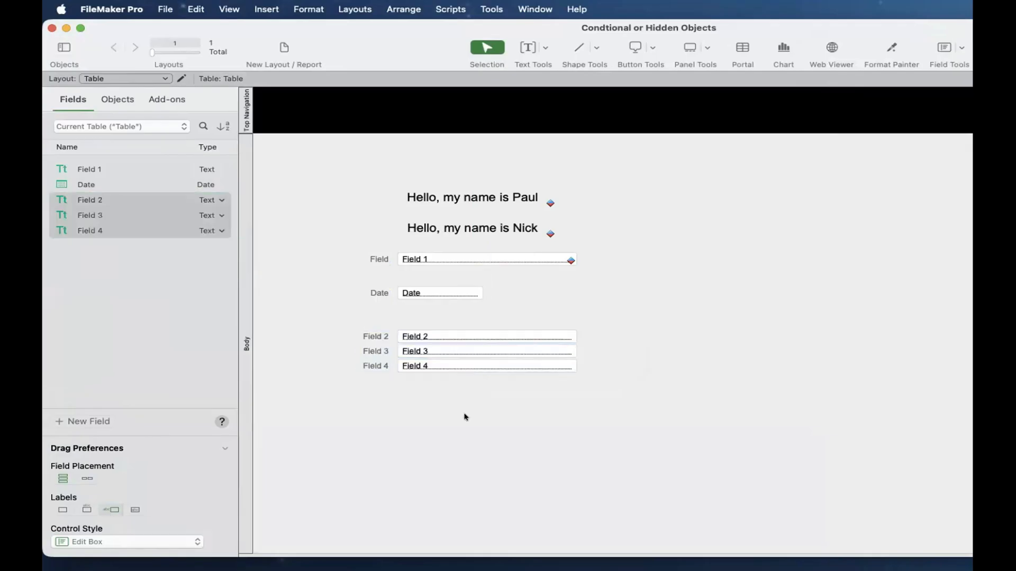
Review the conditional formatting of the Field 1 edit box, and select the Field 2, Field 3 and Field 4 edit boxes.
right_click(454, 261)
click(508, 413)
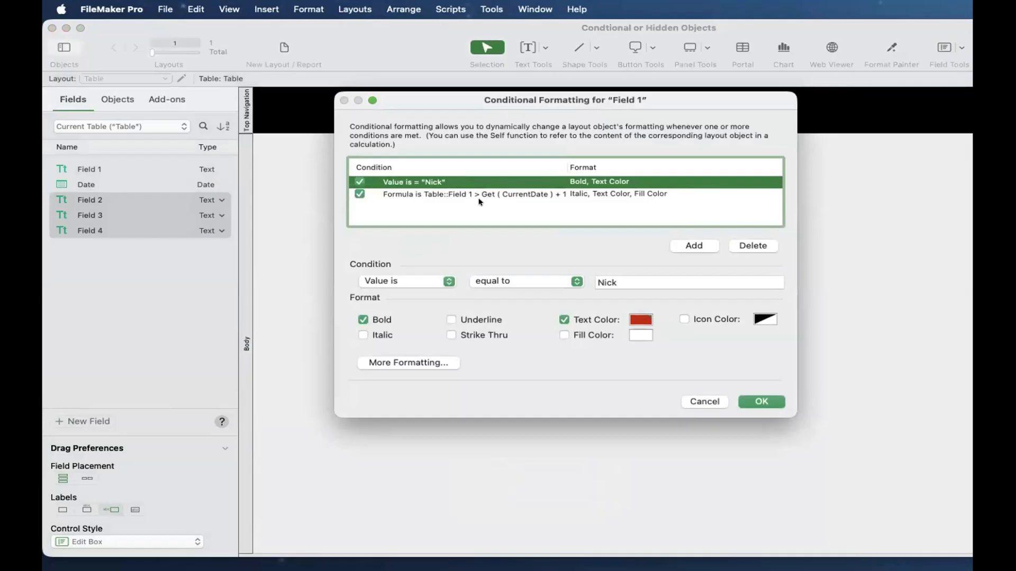
key(Escape)
click(455, 337)
shift+click(460, 350)
shift+click(467, 365)
Reopen Field 1's conditional formatting, select its conditions and check whether the Edit commands can copy or paste them.
click(482, 275)
click(481, 262)
right_click(481, 261)
click(557, 408)
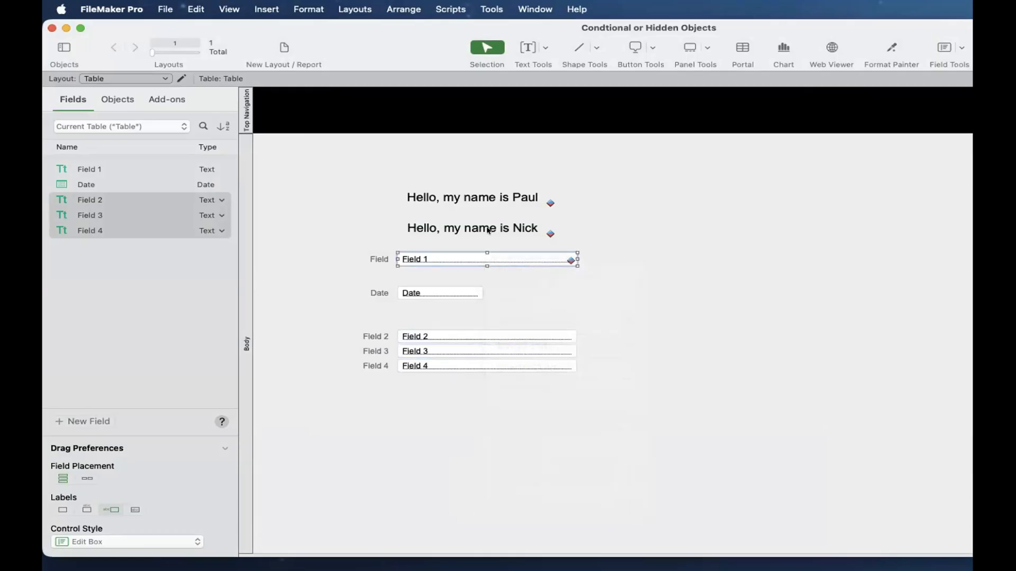
shift+click(479, 198)
click(223, 8)
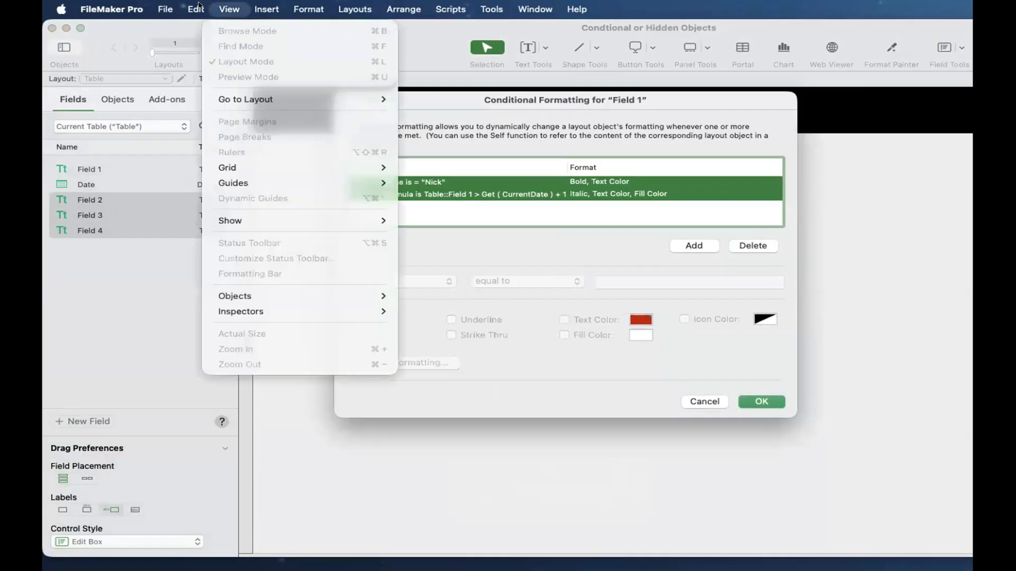
mouse_move(199, 5)
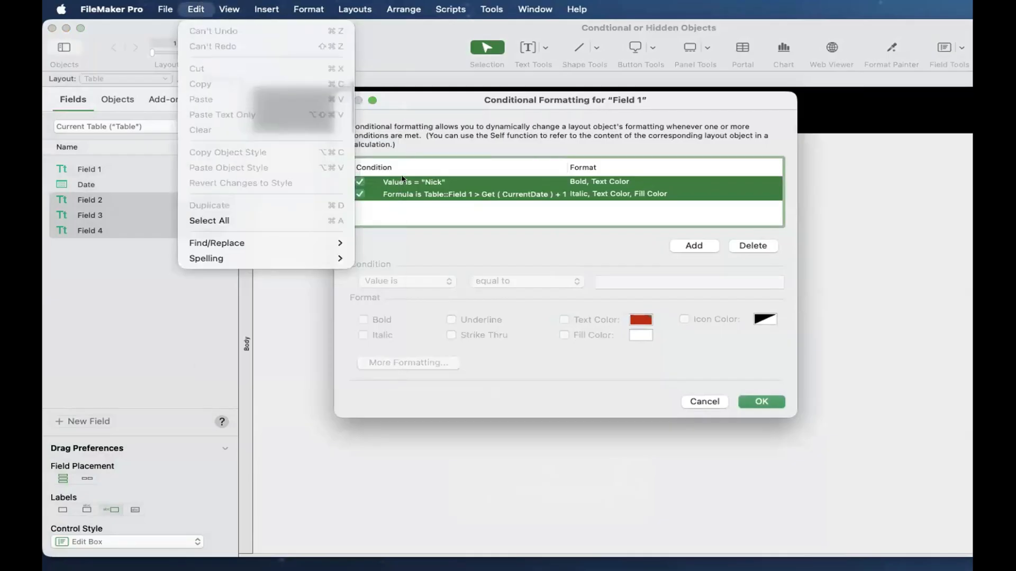
click(438, 212)
click(438, 213)
click(453, 194)
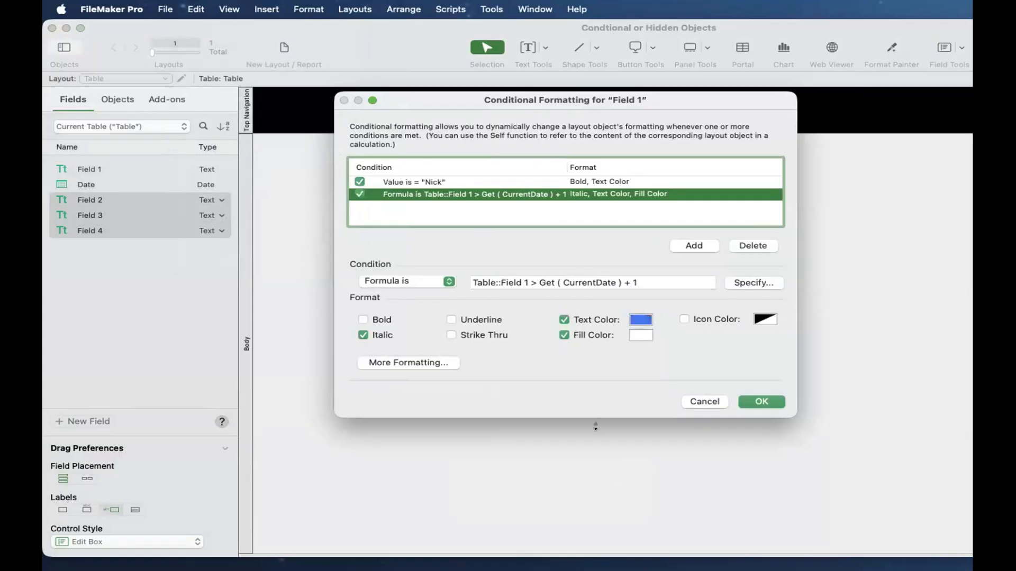
click(202, 8)
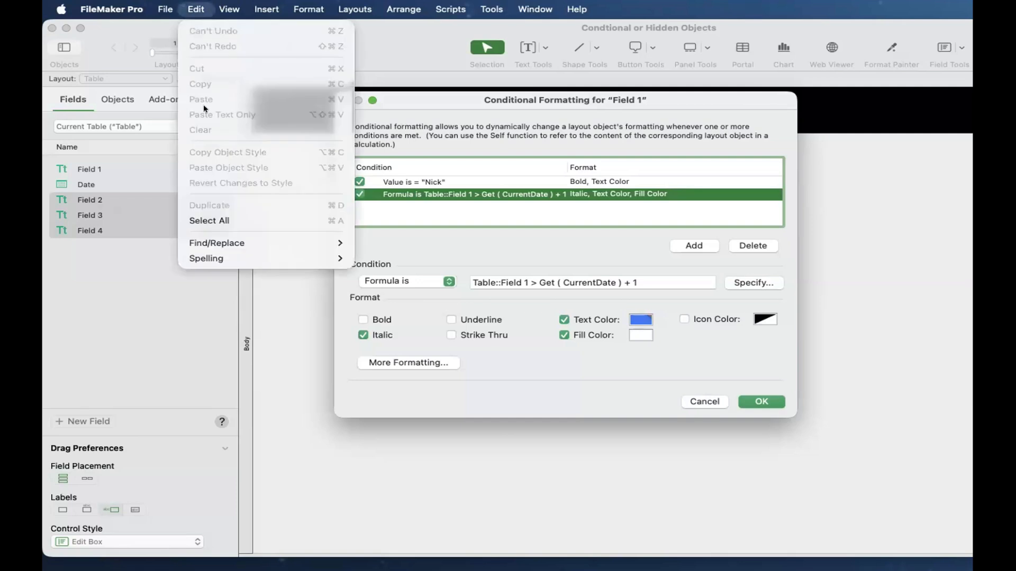
click(204, 106)
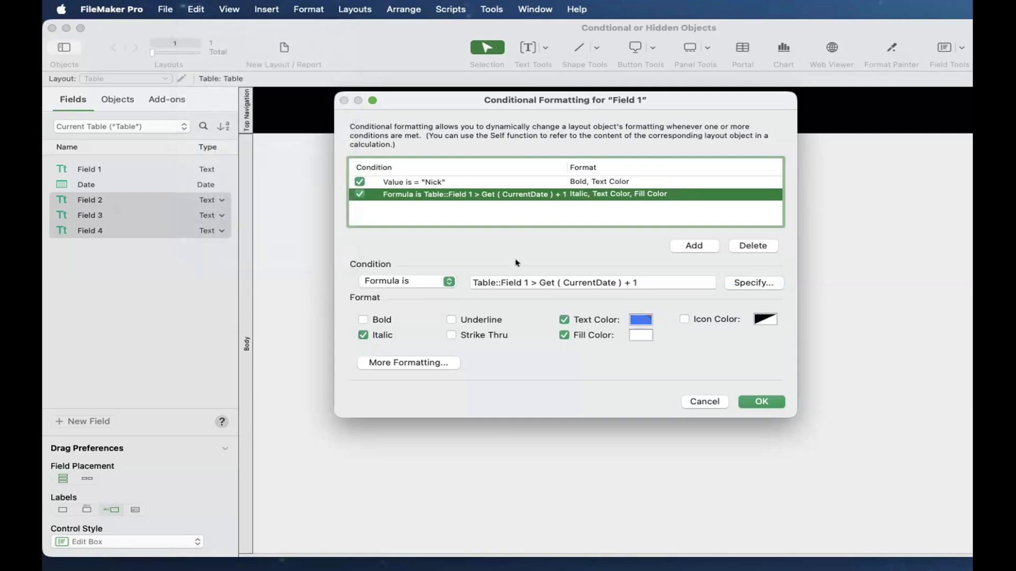
key(Return)
Select Field 2, Field 3 and Field 4 together with Field 1 and view their shared conditional formatting.
click(535, 337)
shift+click(535, 352)
click(538, 288)
click(537, 261)
scroll(615, 374, down, 1)
drag(617, 385, 394, 304)
shift+click(528, 251)
right_click(535, 250)
click(585, 379)
key(Return)
Delete the Field 2, Field 3 and Field 4 edit boxes and their labels from the layout.
click(652, 356)
drag(526, 400, 355, 318)
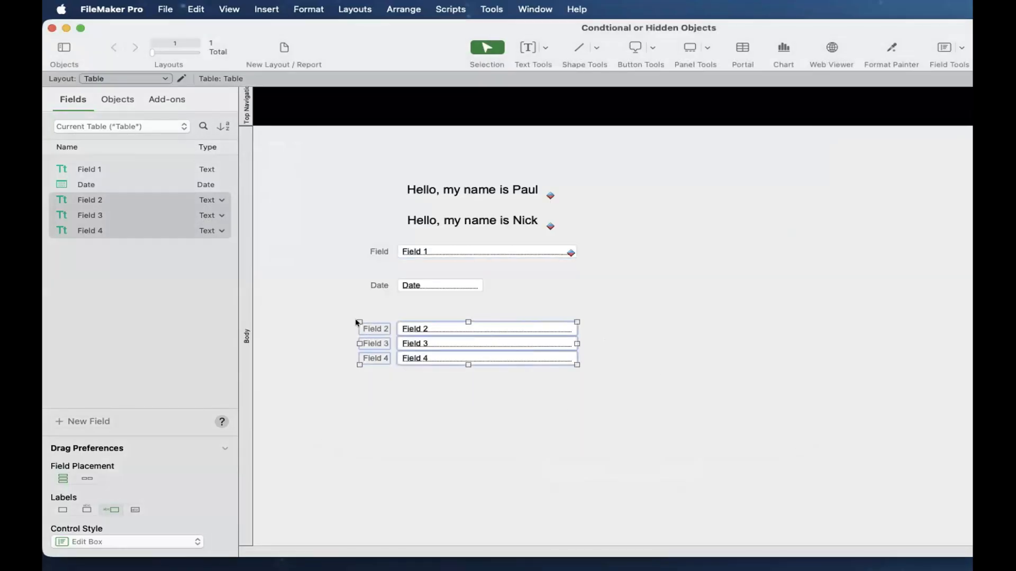
key(Delete)
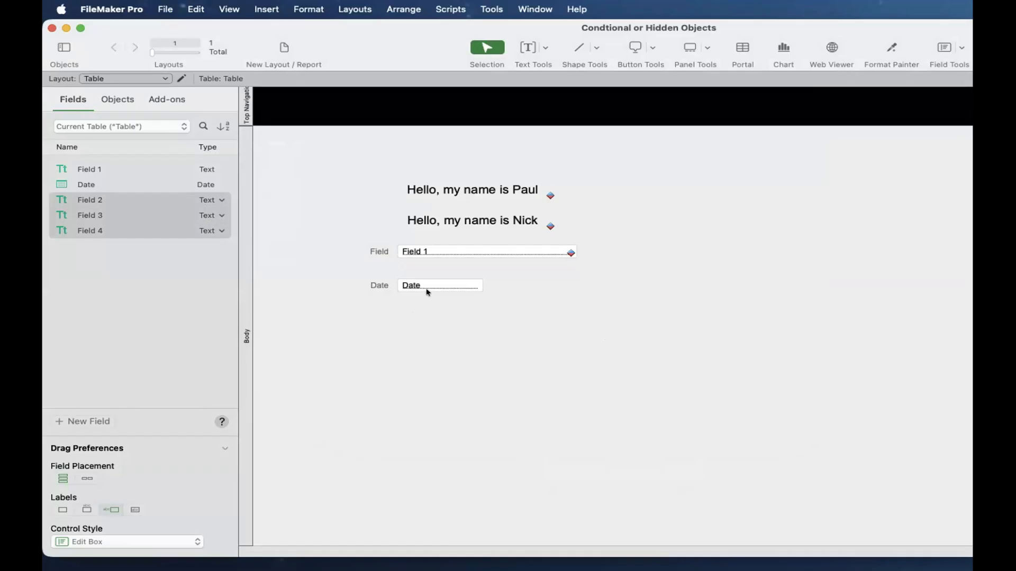
Place Field 2, Field 3 and Field 4 on the layout again, just below the Date field.
scroll(427, 290, down, 1)
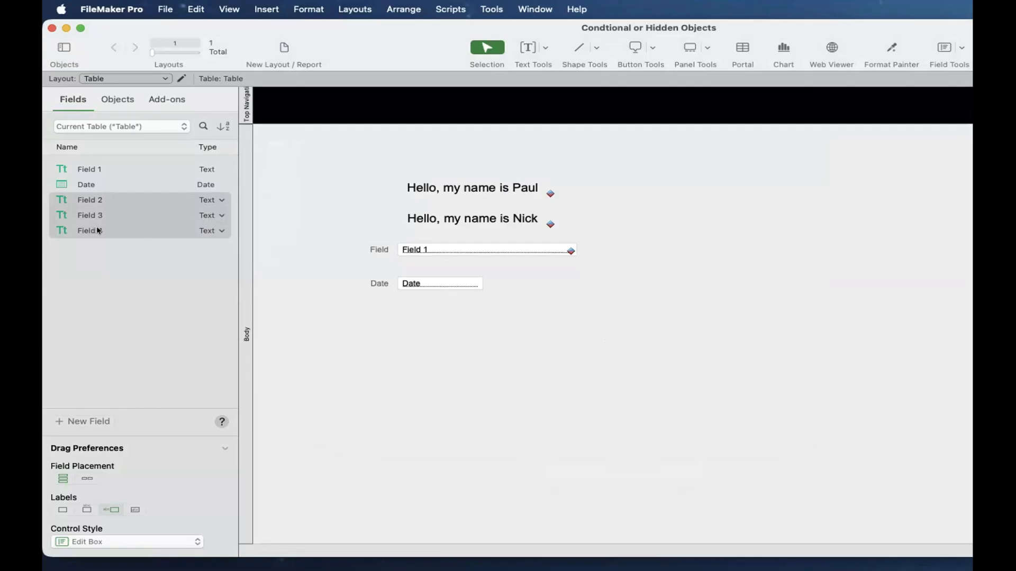
drag(96, 230, 415, 343)
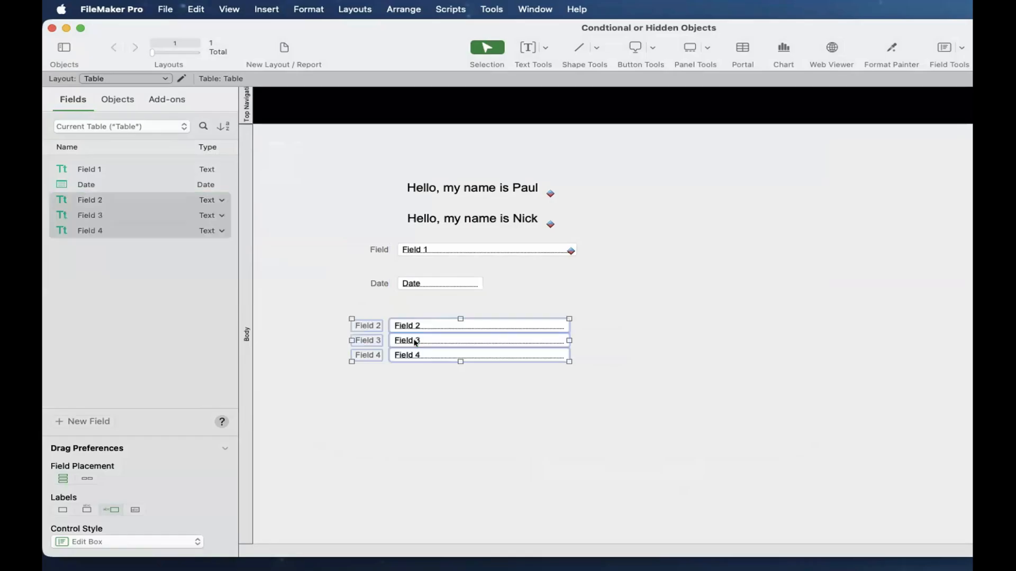
click(416, 308)
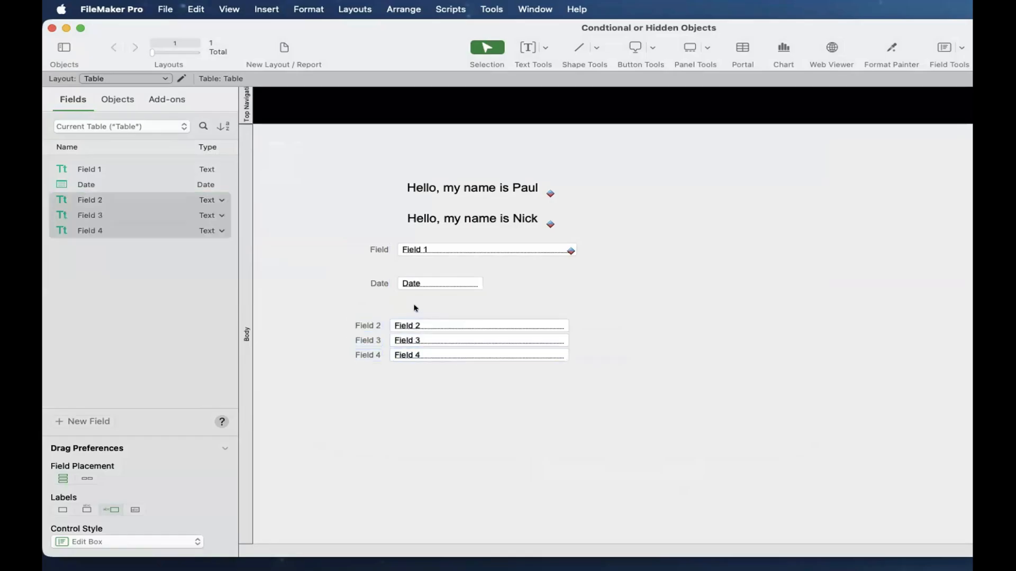
Duplicate the Field 1 edit box to the right of the Date field, keeping Field 1 as its source.
click(424, 251)
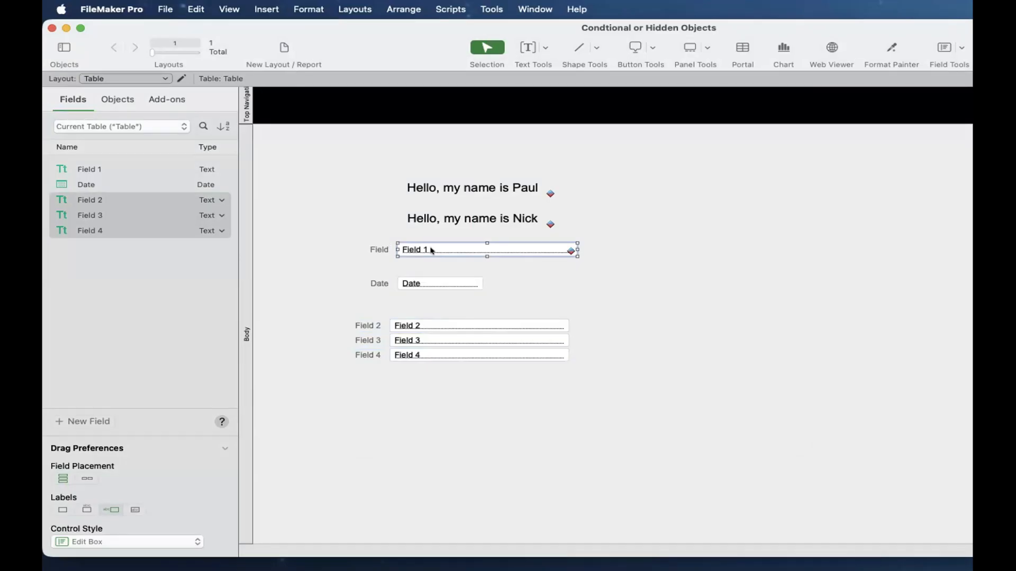
drag(431, 250, 660, 287)
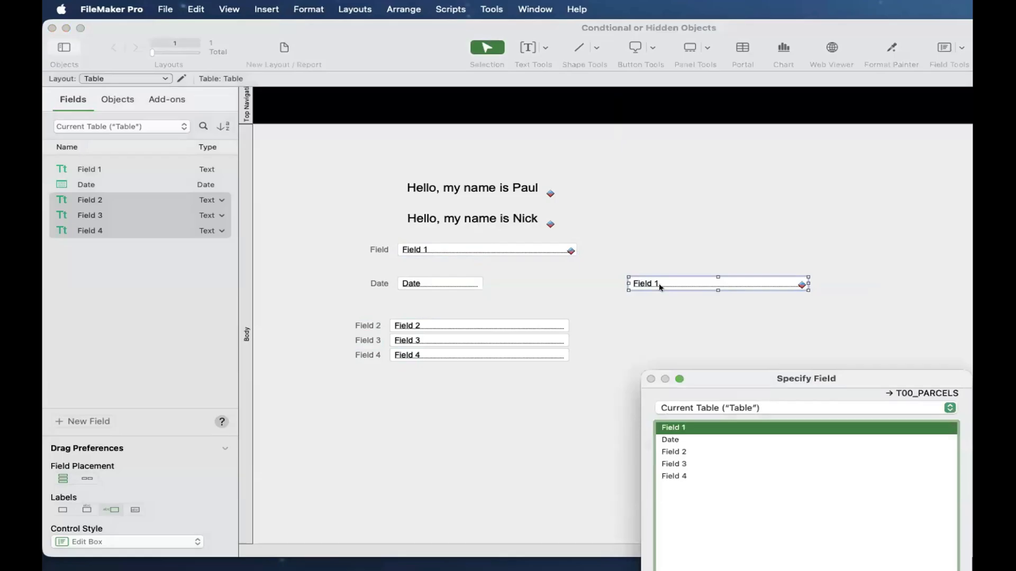
key(Return)
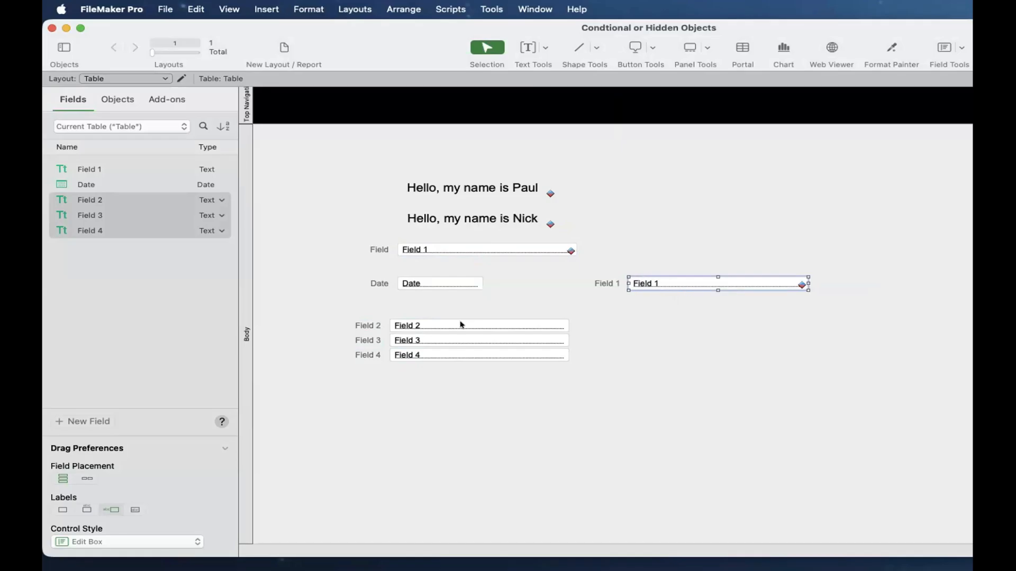
Select the Field 1 copy with Field 2, Field 3 and Field 4 and view their shared conditional formatting without saving.
click(467, 328)
click(676, 282)
shift+click(495, 329)
shift+click(493, 342)
shift+click(494, 355)
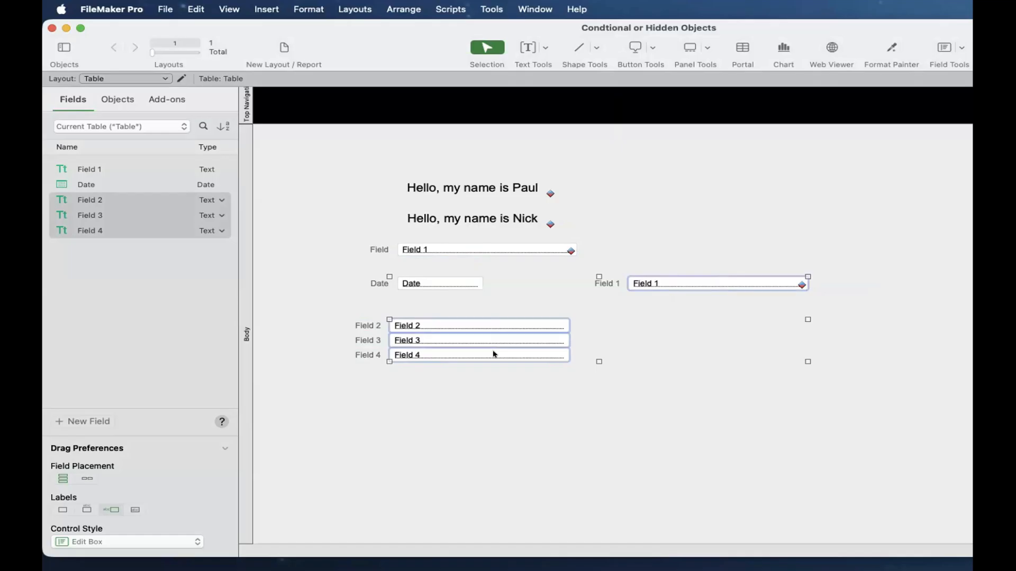
right_click(494, 354)
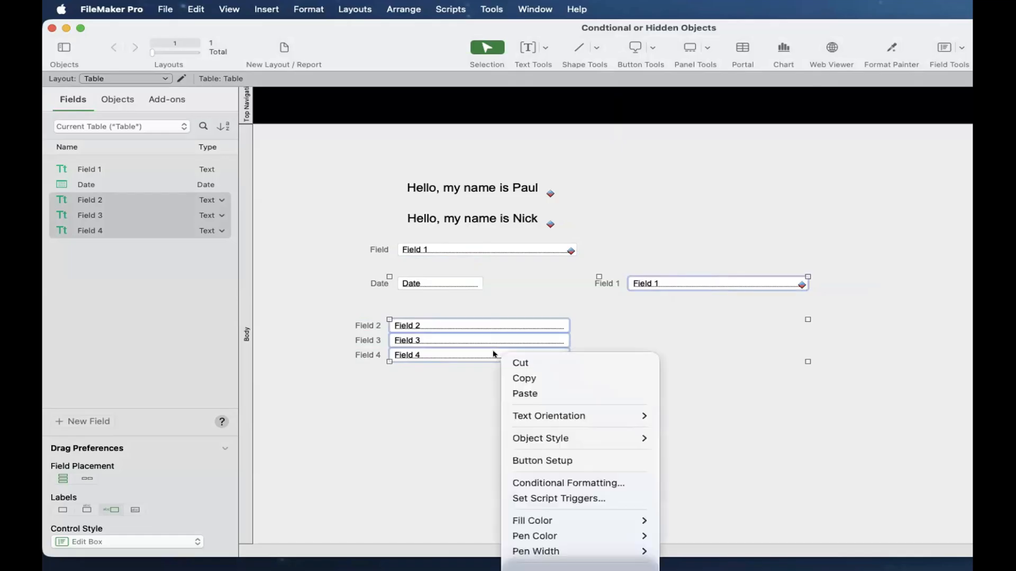
click(537, 483)
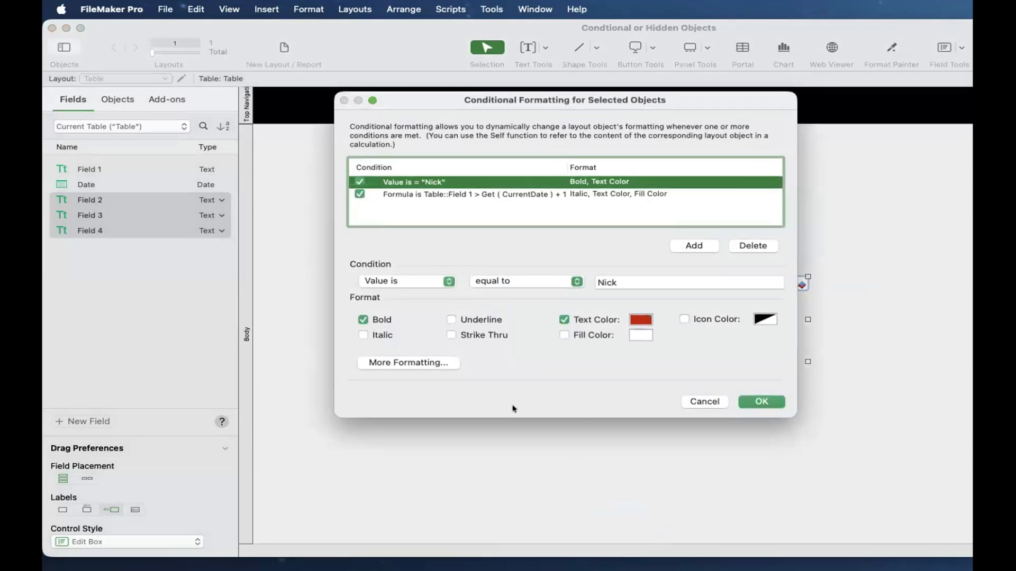
click(706, 401)
Delete the Field 1 copy and the Field 2, Field 3 and Field 4 edit boxes with their labels.
click(663, 300)
drag(609, 266, 639, 290)
key(Delete)
drag(558, 384, 355, 304)
key(Delete)
View the conditional formatting of the original Field 1 edit box without changing it.
click(461, 249)
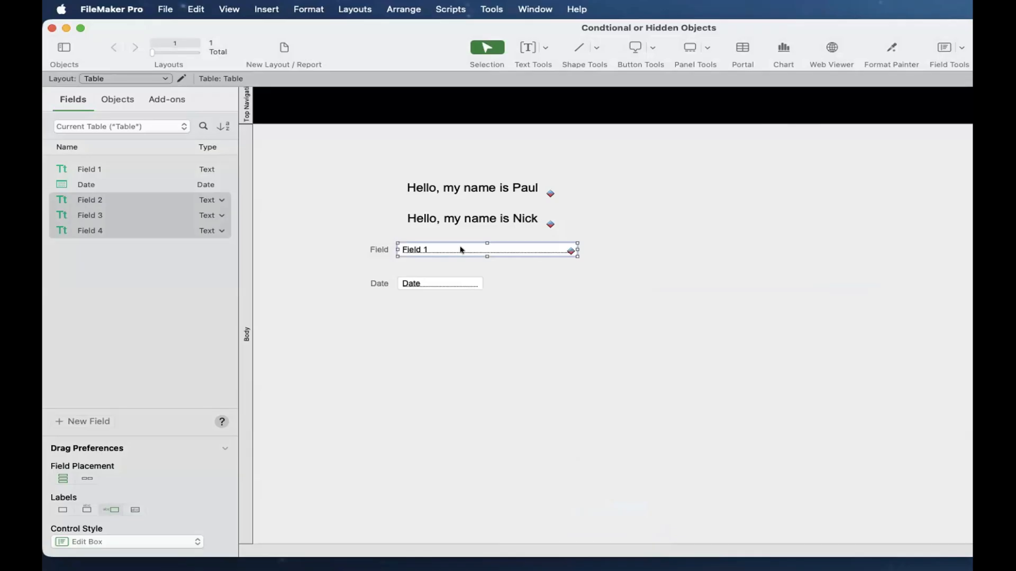
right_click(460, 250)
click(568, 401)
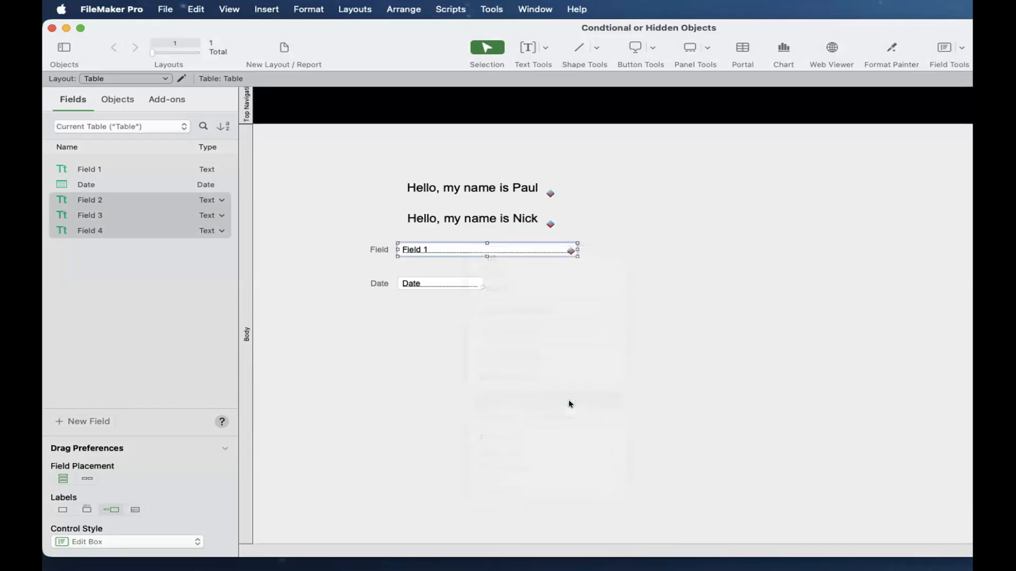
key(Escape)
Place Field 2, Field 3 and Field 4 below the Date field, and view Field 1's conditional formatting without saving.
drag(113, 199, 423, 330)
click(443, 301)
click(427, 245)
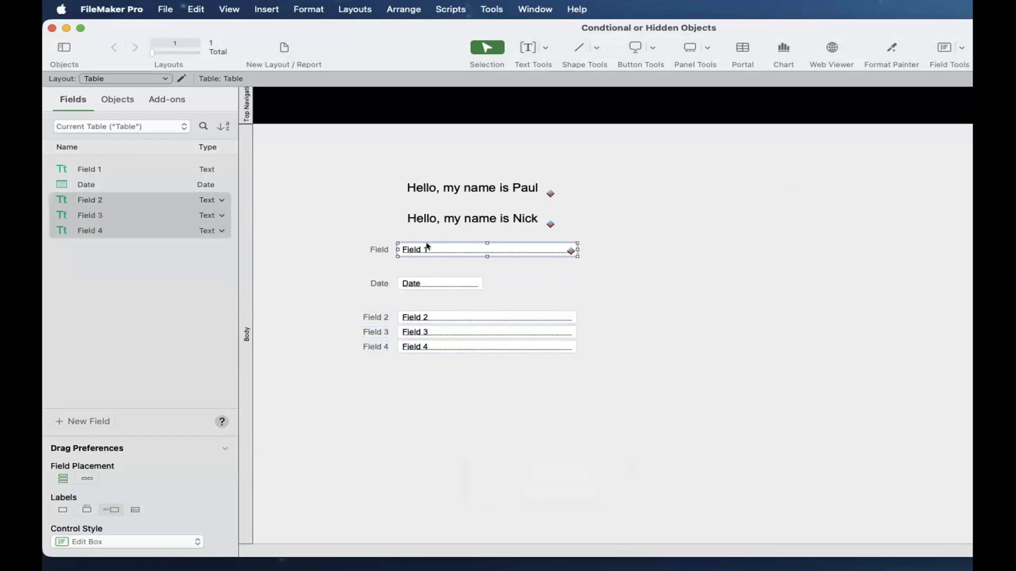
right_click(428, 246)
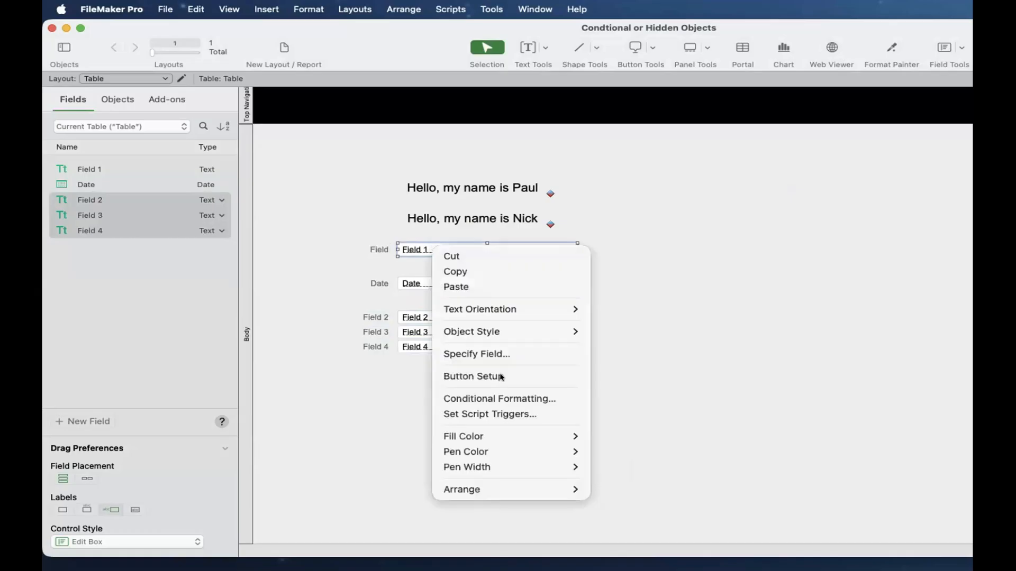
click(495, 397)
key(Escape)
click(502, 389)
Select Field 1 together with Field 2, Field 3 and Field 4 and view their shared conditional formatting without saving.
drag(513, 381, 447, 314)
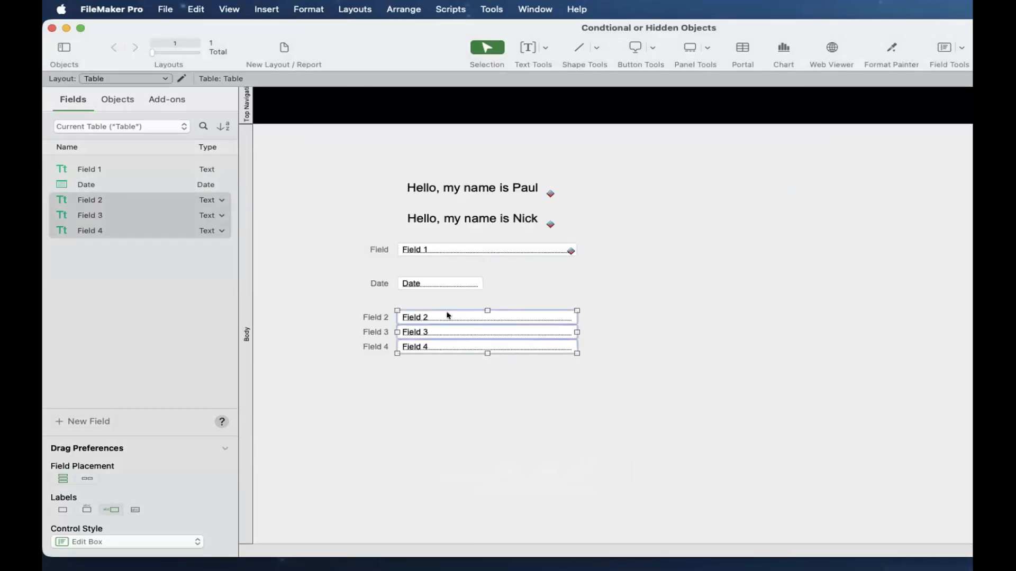
drag(589, 412, 548, 290)
shift+click(533, 249)
right_click(533, 249)
click(596, 385)
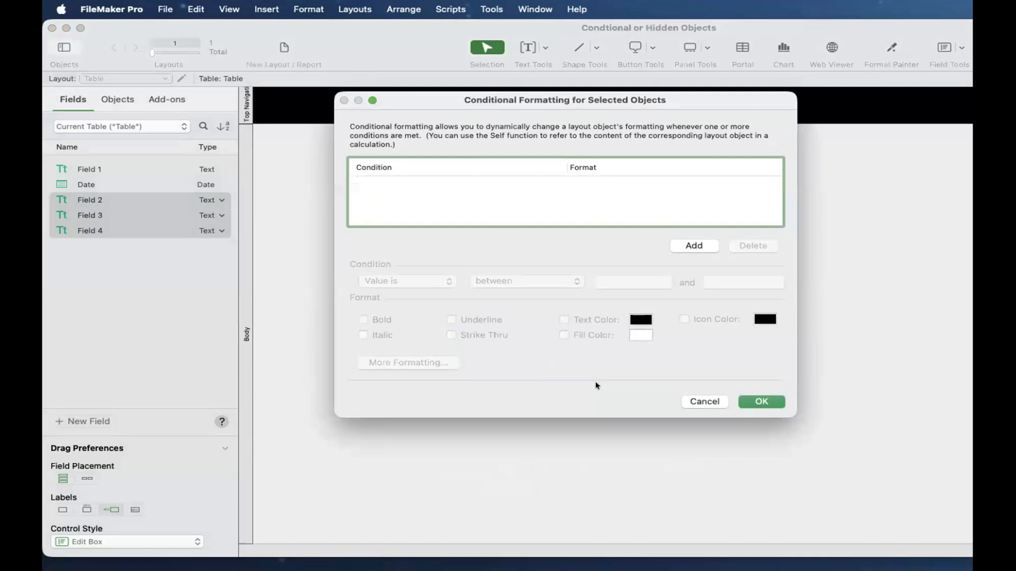
key(Escape)
click(571, 300)
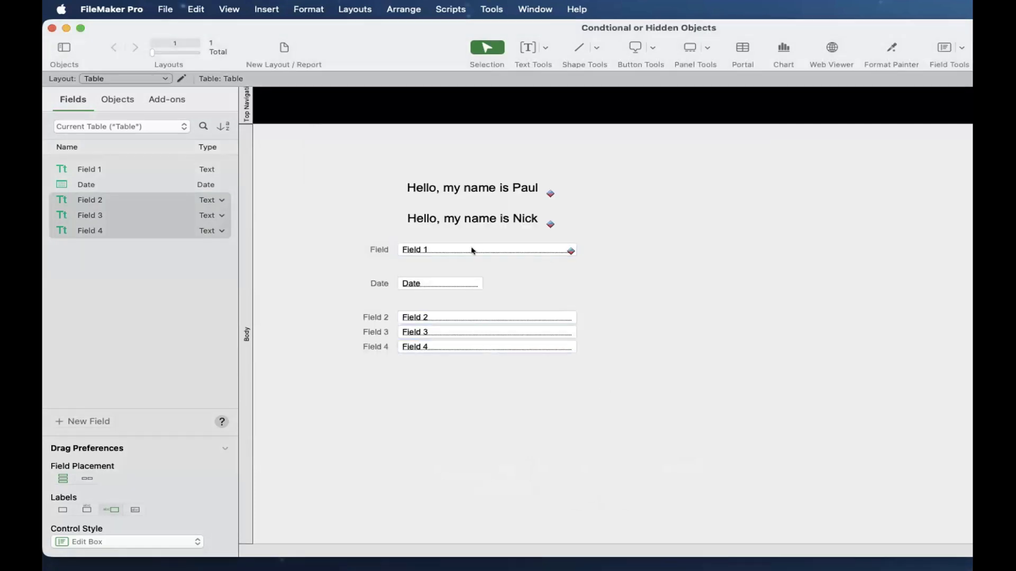
Duplicate the Field 1 edit box to the right of the original, keeping Field 1 as its source.
drag(472, 251, 637, 259)
key(Return)
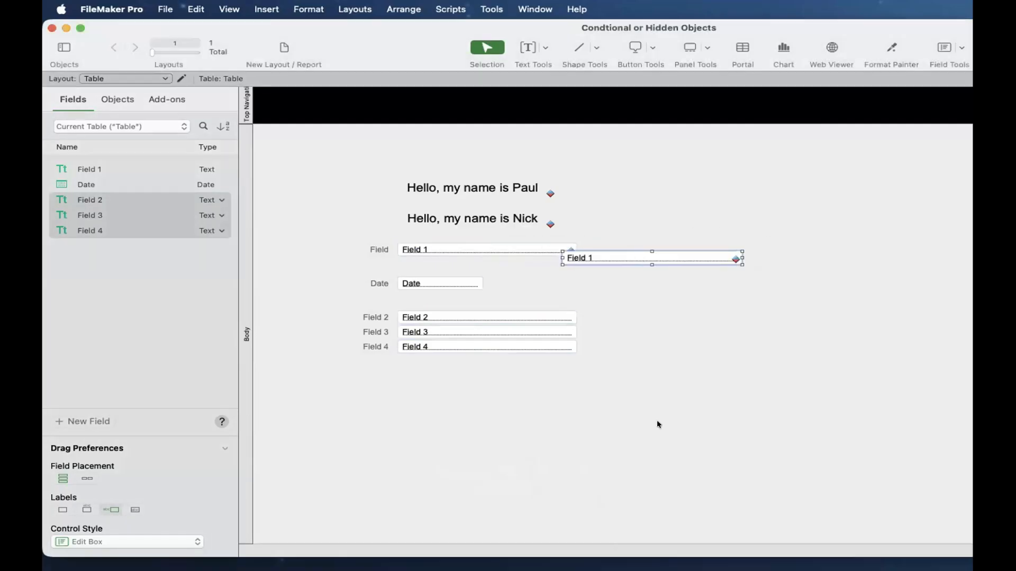
click(624, 294)
Apply the Field 1 copy's value and formula conditions to Field 2, Field 3 and Field 4 through a shared selection.
drag(584, 384, 553, 309)
shift+click(602, 260)
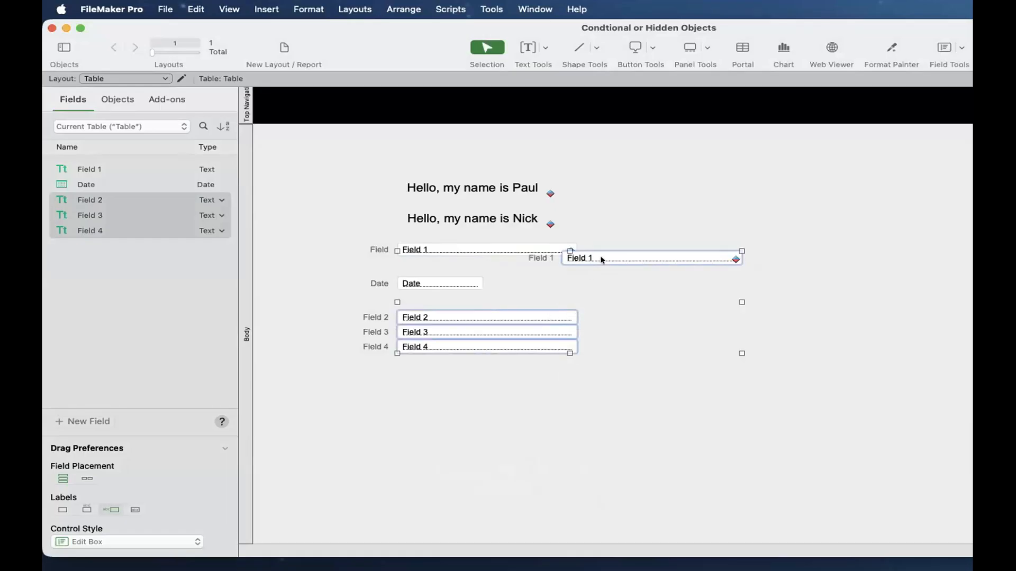
right_click(602, 260)
click(632, 391)
shift+click(592, 195)
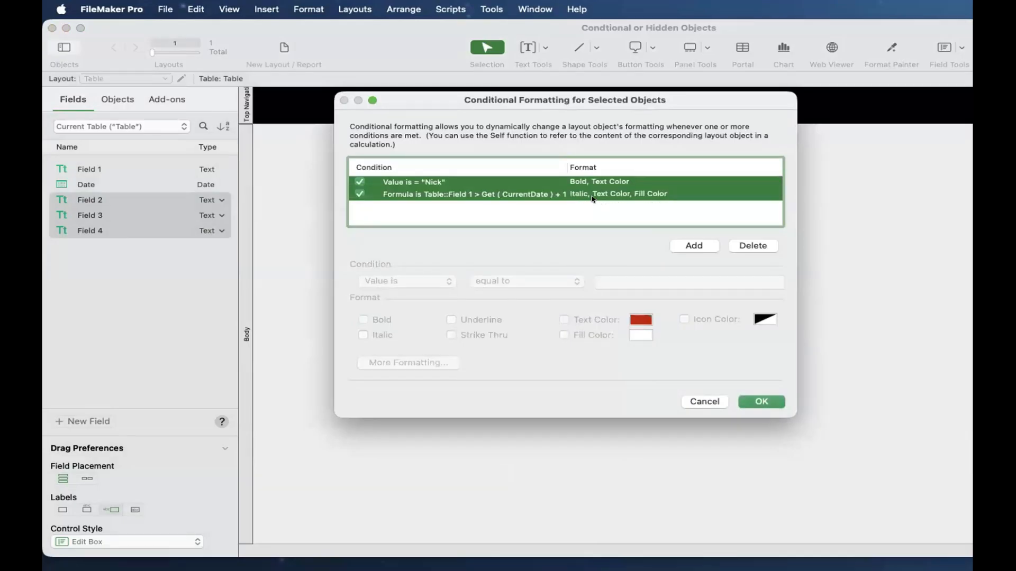
click(751, 403)
click(626, 335)
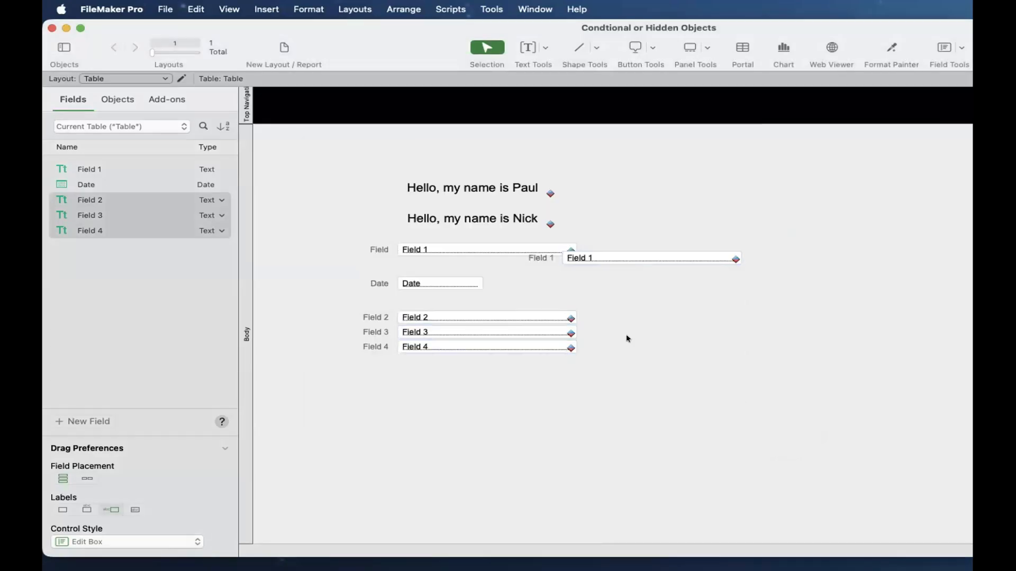
Delete the Field 1 copy and the Field 2, Field 3 and Field 4 edit boxes along with all their labels.
click(585, 258)
click(540, 319)
click(544, 334)
click(547, 347)
drag(559, 385, 564, 292)
shift+click(629, 259)
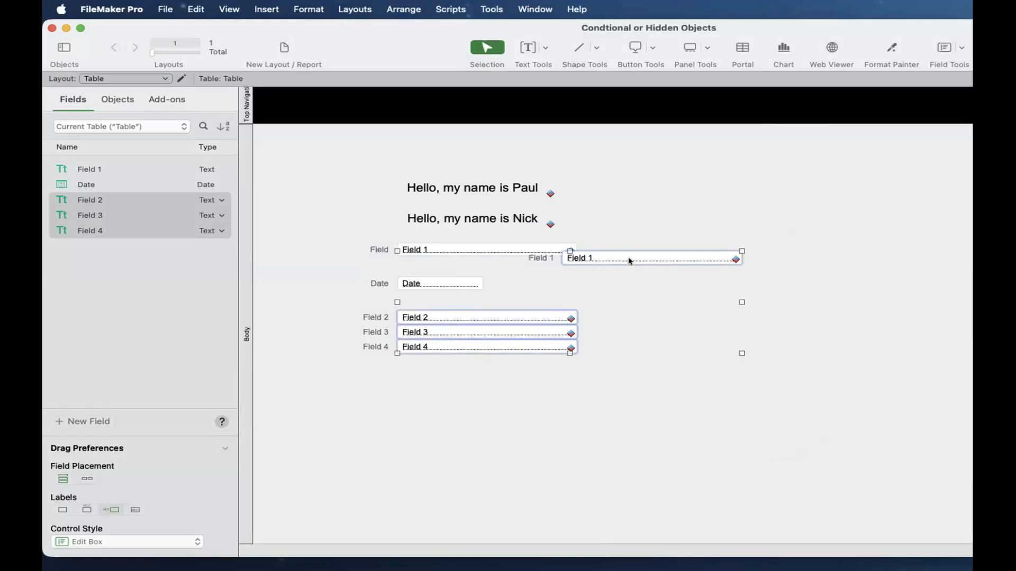
key(BackSpace)
click(544, 258)
key(BackSpace)
drag(413, 434, 335, 303)
key(BackSpace)
Place Field 2, Field 3 and Field 4 below the Date field again and bring the Field 1 edit box to the front.
drag(105, 196, 425, 326)
click(486, 250)
click(413, 7)
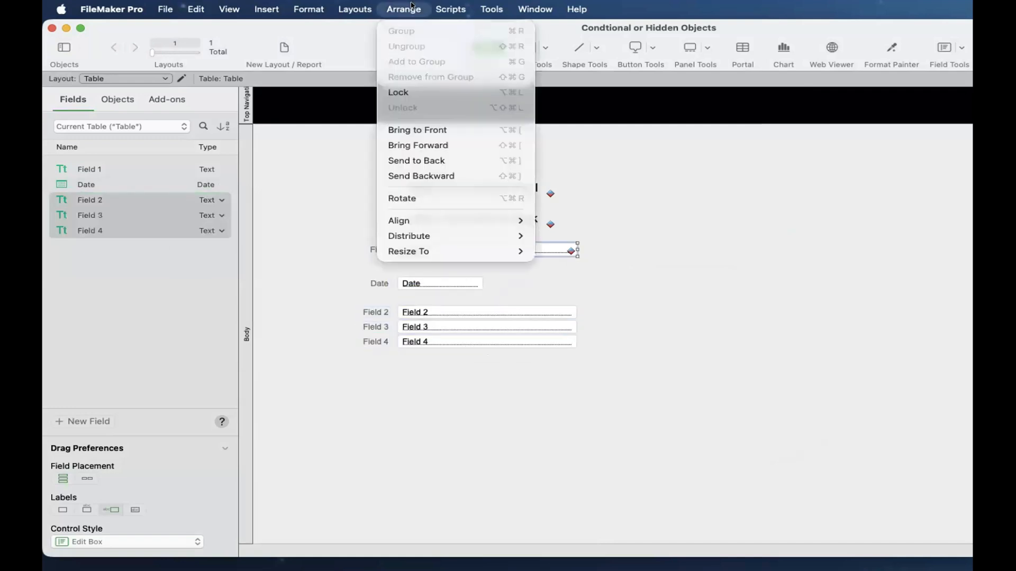
click(417, 129)
Select Field 1, Field 2, Field 3 and Field 4 and check which conditional formatting they share.
drag(613, 360, 557, 244)
right_click(558, 245)
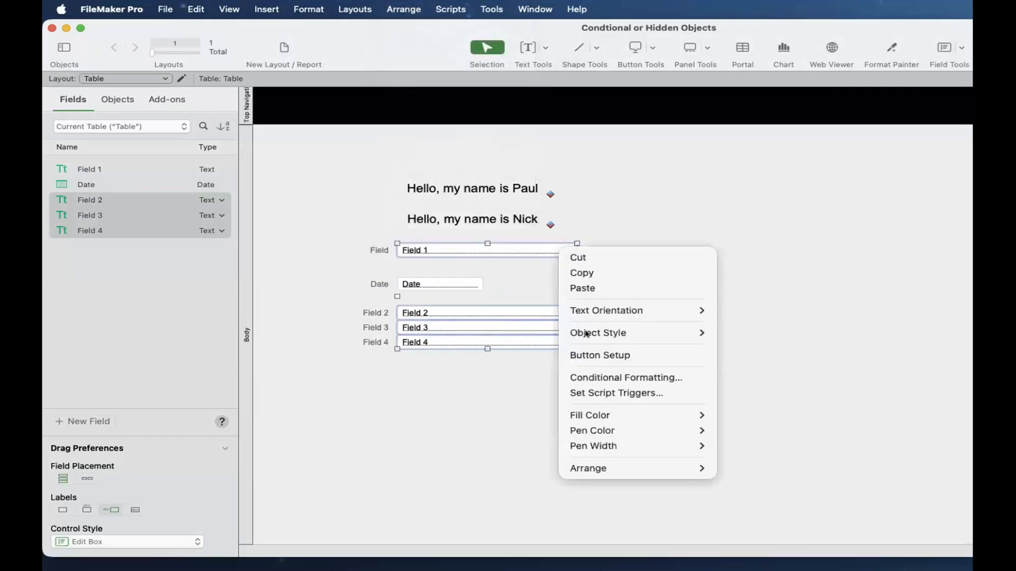
click(592, 374)
key(Return)
click(586, 380)
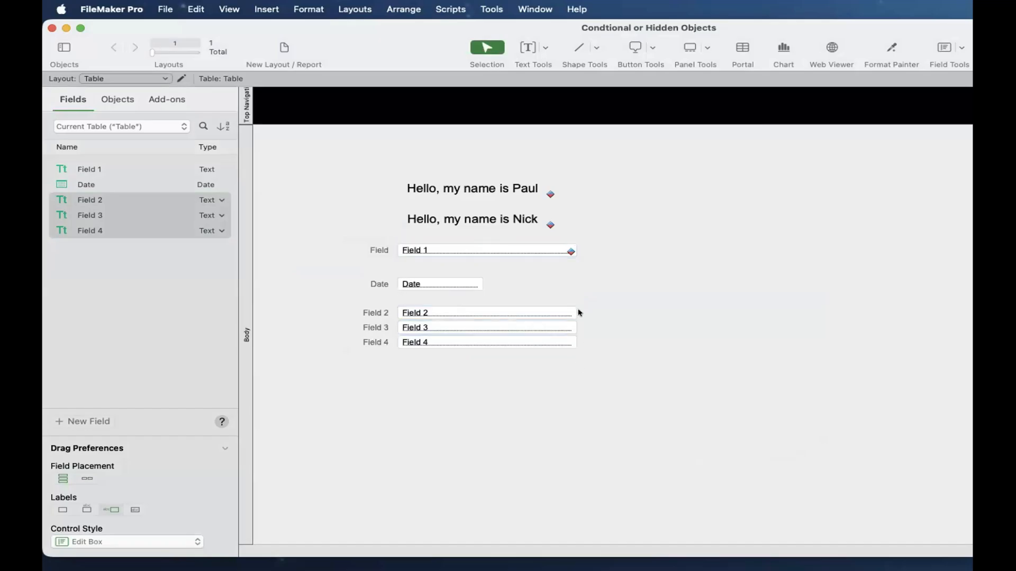
Delete Field 2, Field 3 and Field 4 with their labels from below the Date field.
drag(471, 383, 343, 310)
key(Delete)
scroll(377, 297, up, 1)
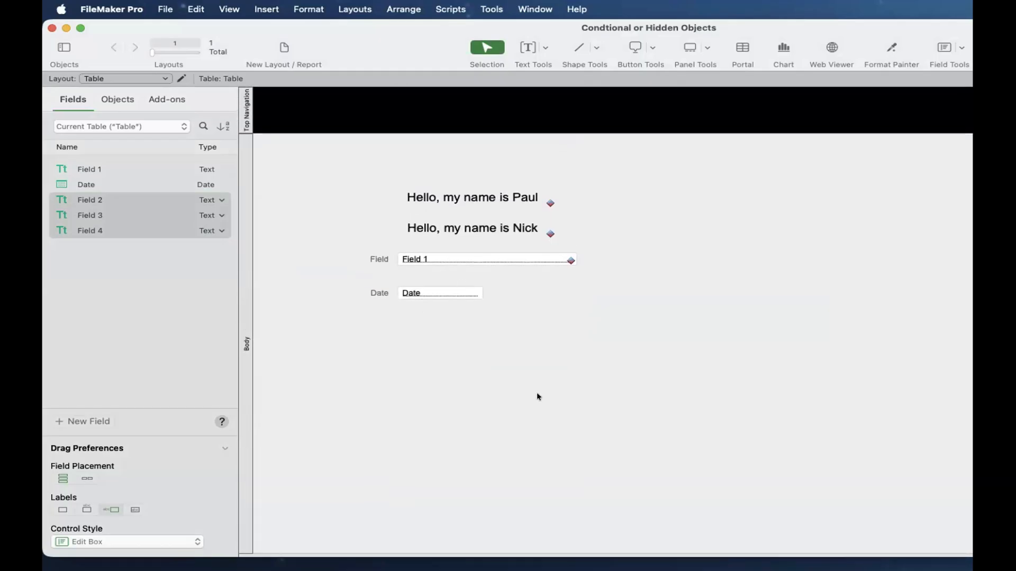
Send the Field 1 edit box to the back and check its place in the layout's object list.
click(465, 259)
click(421, 7)
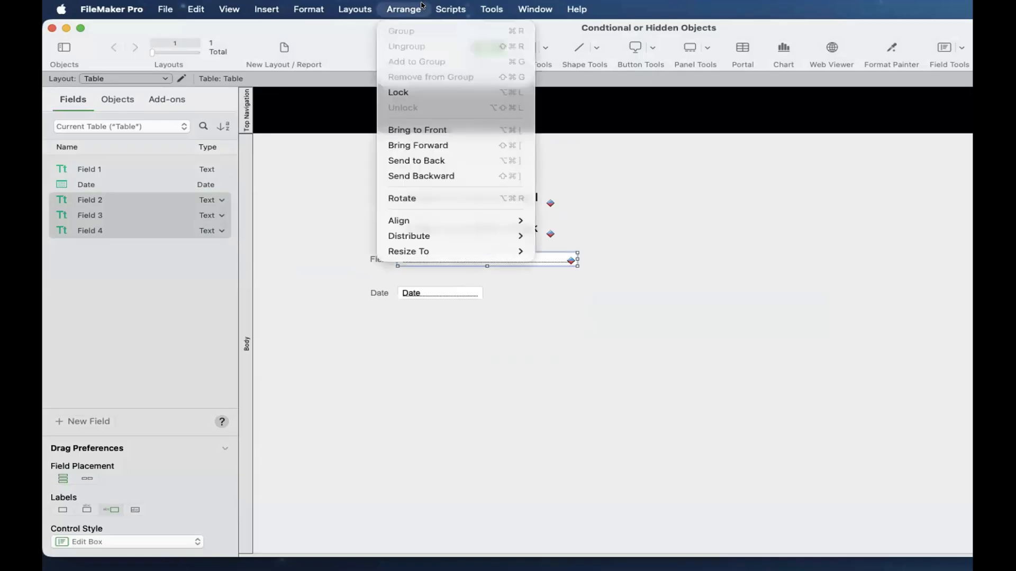
click(427, 160)
click(521, 324)
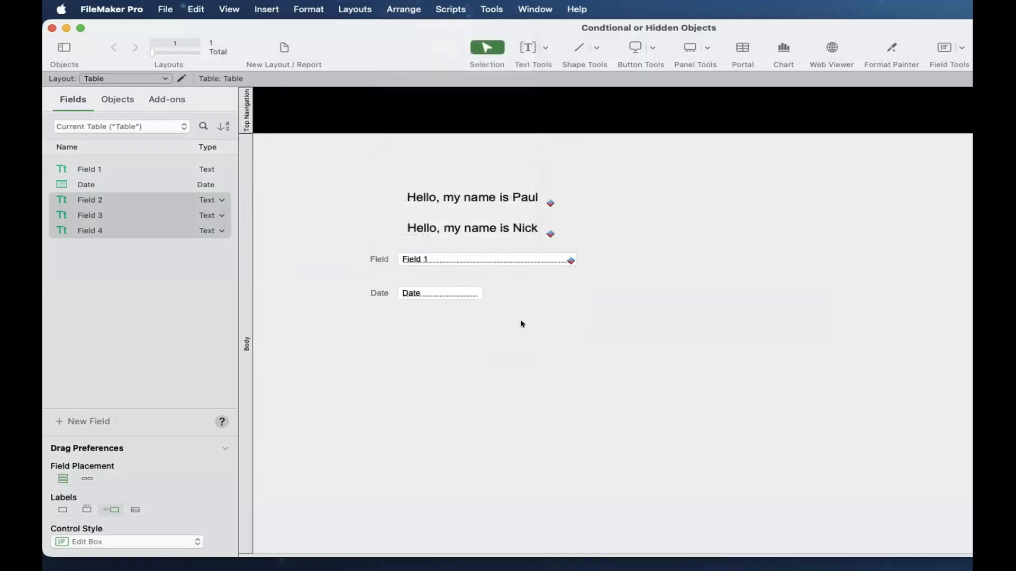
click(118, 100)
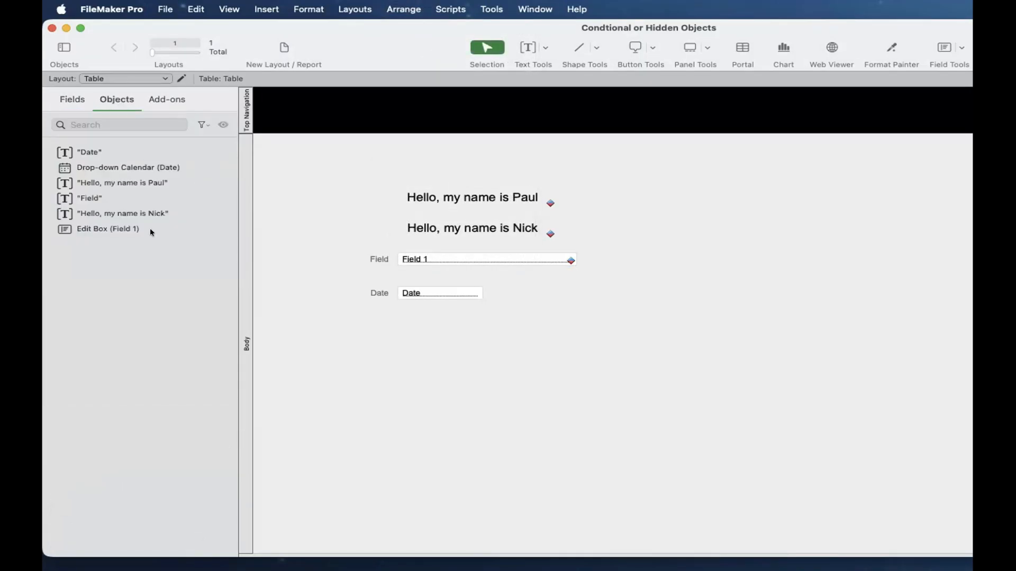
click(458, 261)
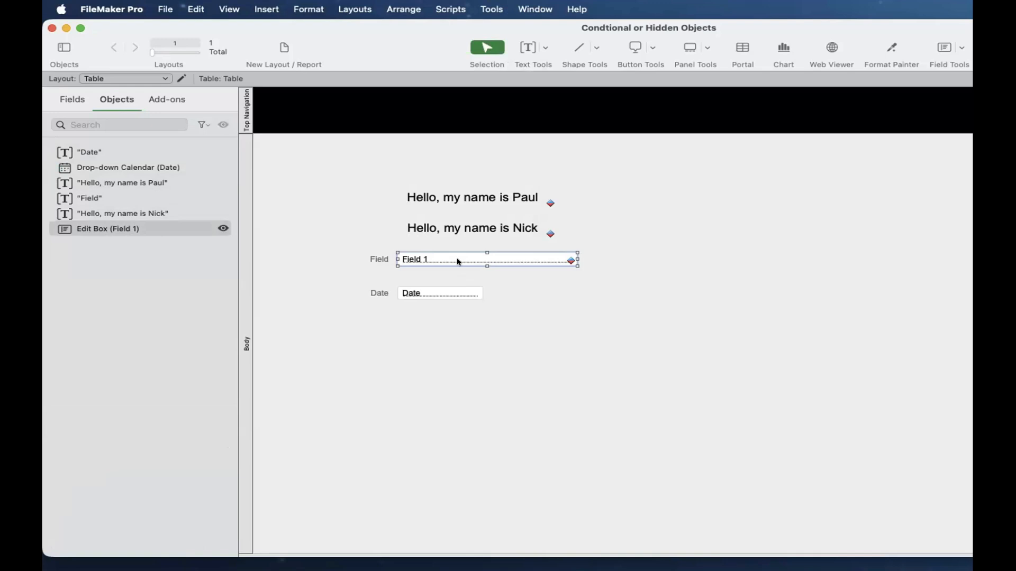
Add Field 2, Field 3 and Field 4 with labels to the layout, just below the Date field.
click(68, 100)
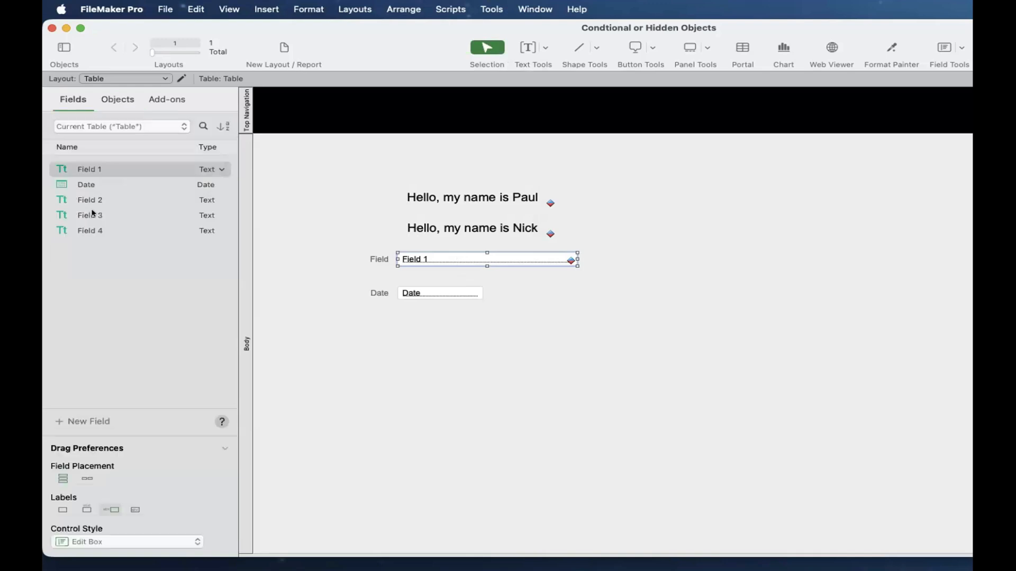
click(112, 213)
click(109, 202)
shift+click(104, 231)
drag(101, 198, 423, 337)
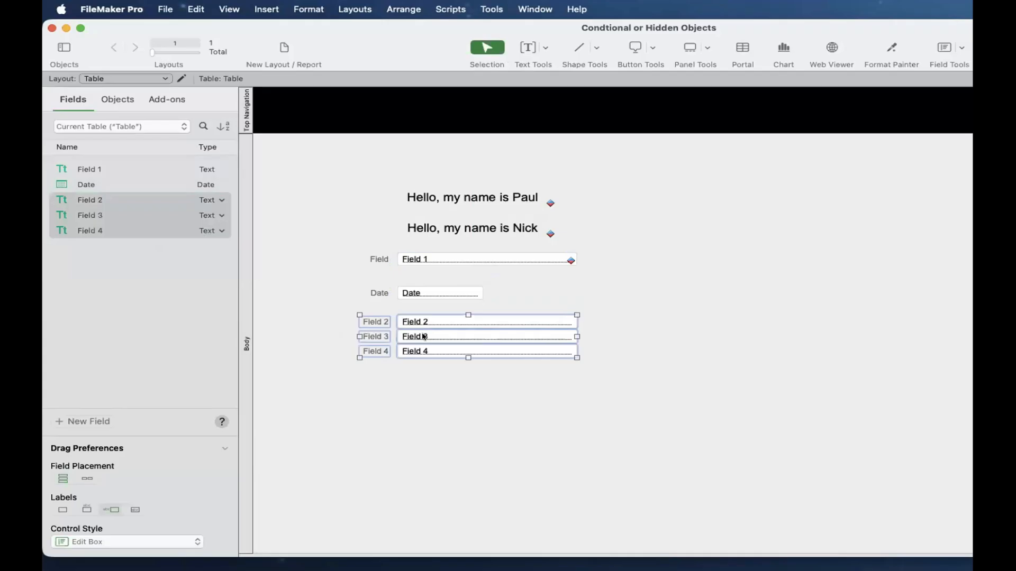
Select Field 1 with the newly placed Field 2, Field 3 and Field 4, view their conditional formatting, and cancel.
click(420, 260)
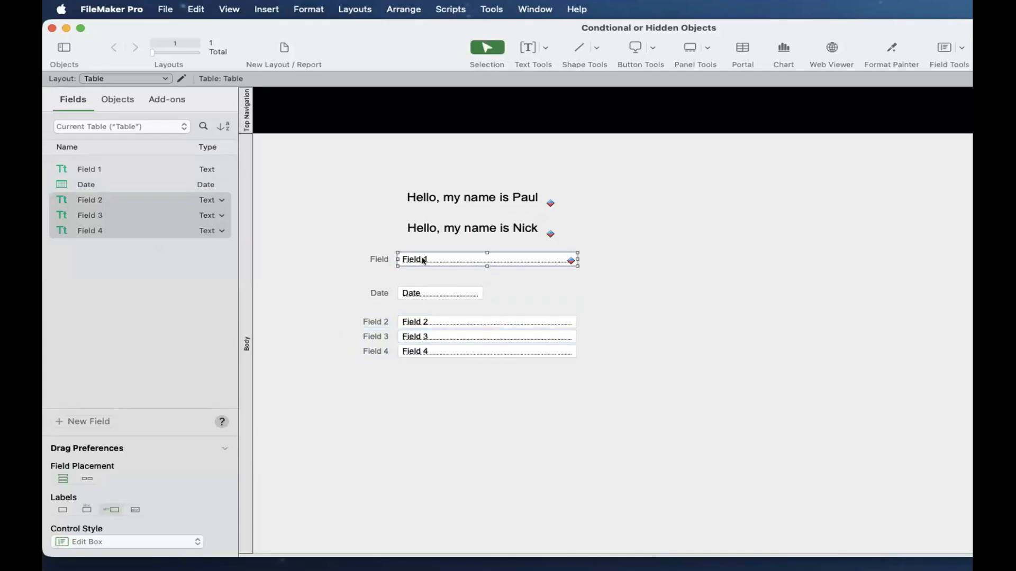
click(584, 244)
drag(591, 251, 545, 359)
right_click(546, 344)
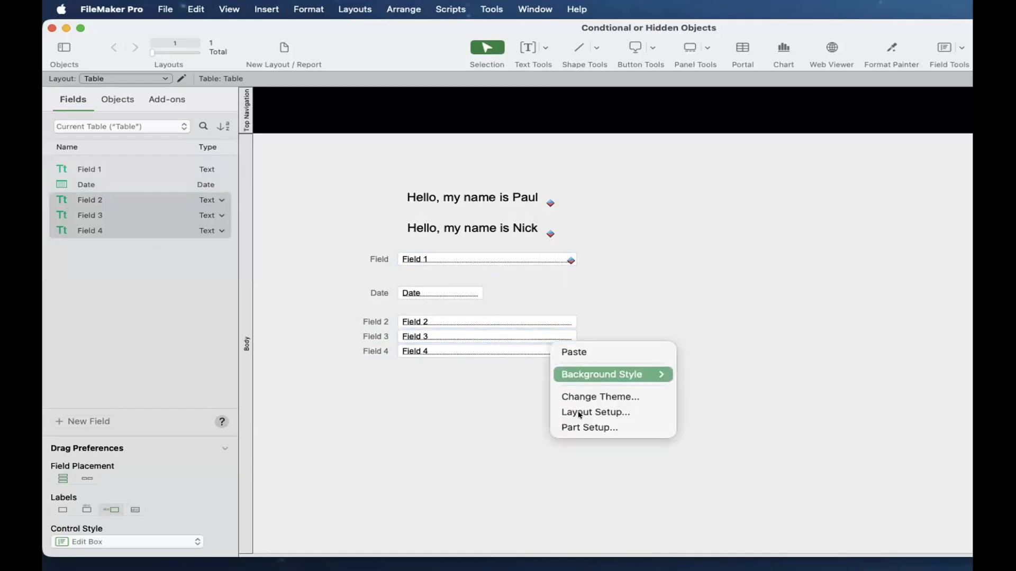
click(549, 324)
drag(550, 239, 553, 398)
right_click(560, 257)
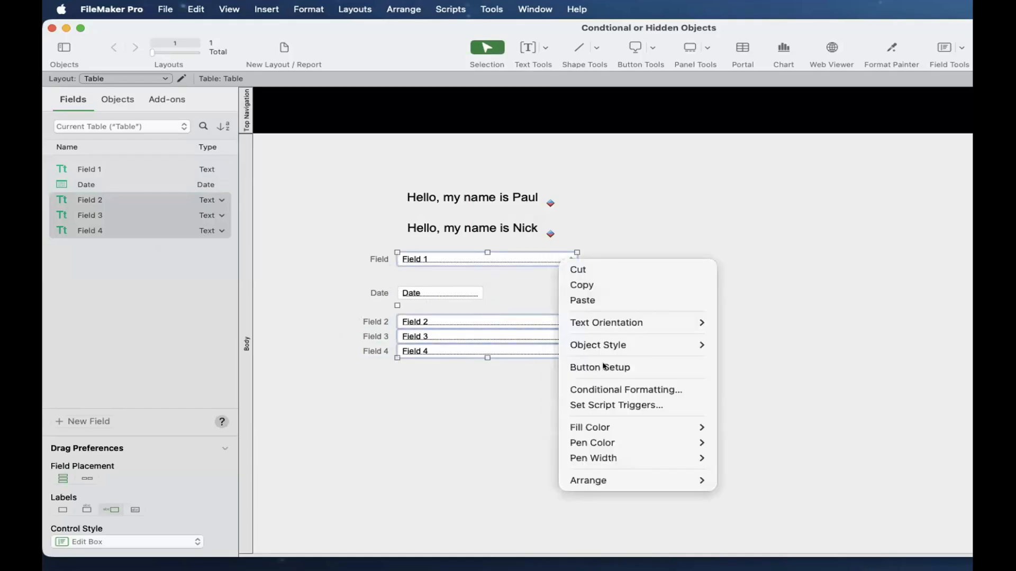
click(608, 390)
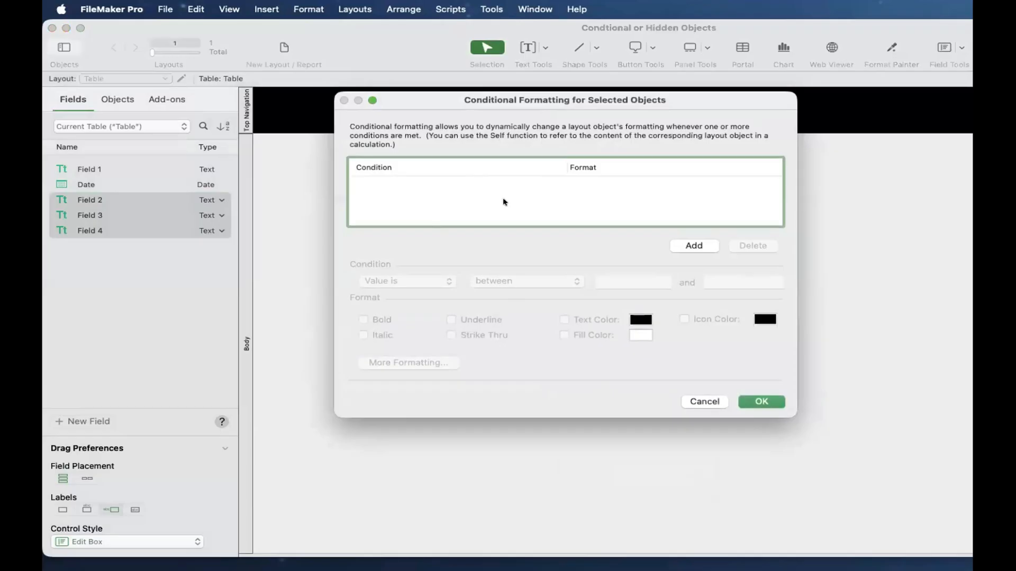
click(704, 402)
Bring the Field 1 edit box to the front of the layout's stacking order.
click(528, 260)
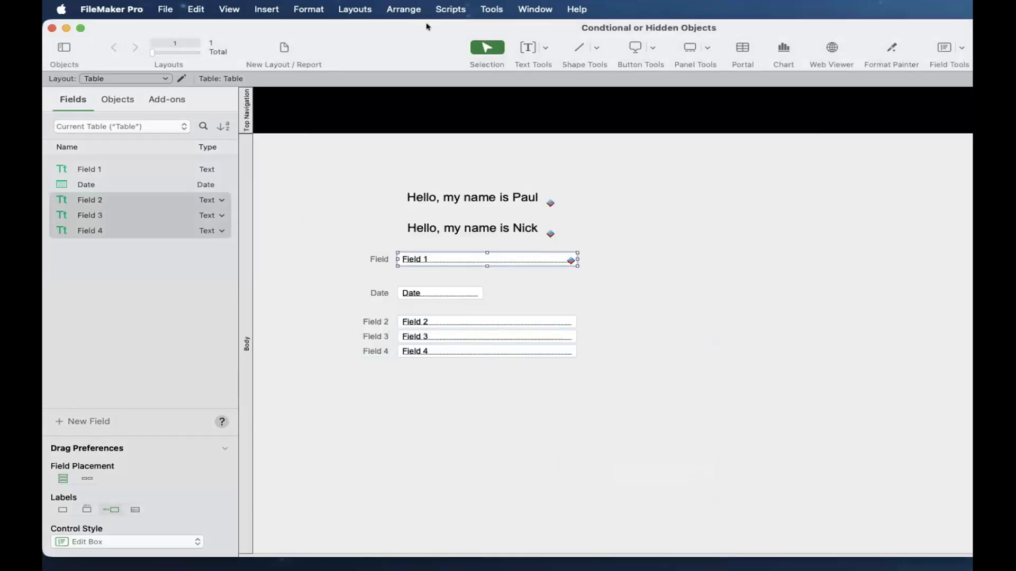
click(416, 7)
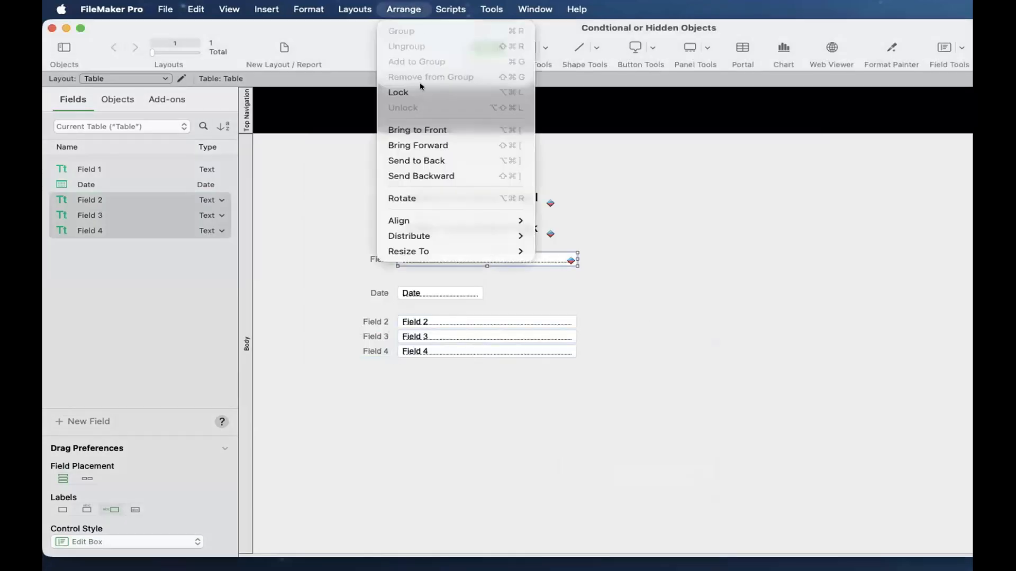
click(416, 130)
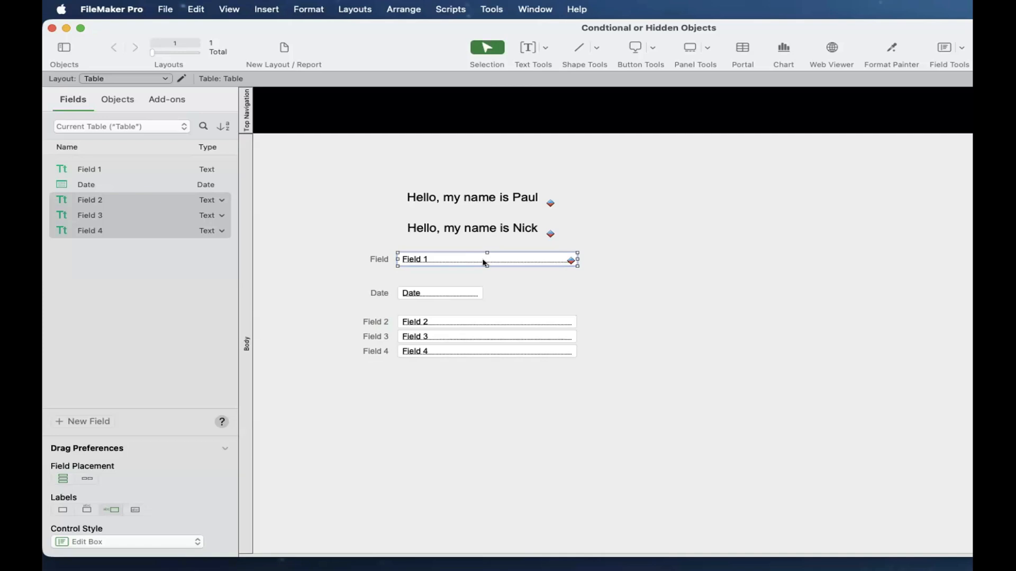
click(522, 277)
click(518, 256)
click(404, 9)
click(528, 273)
Select Field 1, Field 2, Field 3 and Field 4 without Date and apply Field 1's value and formula conditions to all four.
drag(559, 404, 557, 252)
shift+click(448, 289)
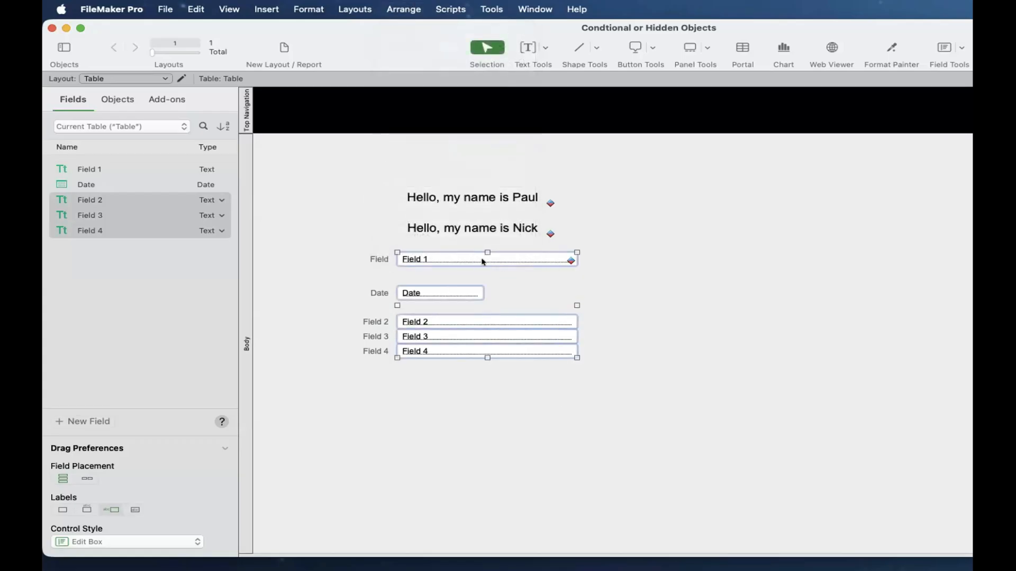
right_click(550, 321)
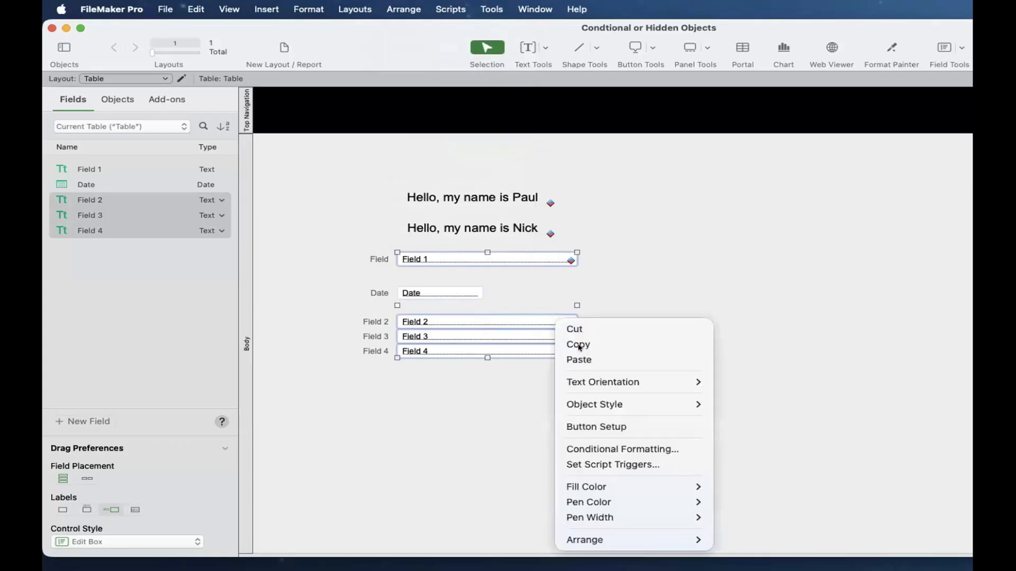
click(594, 447)
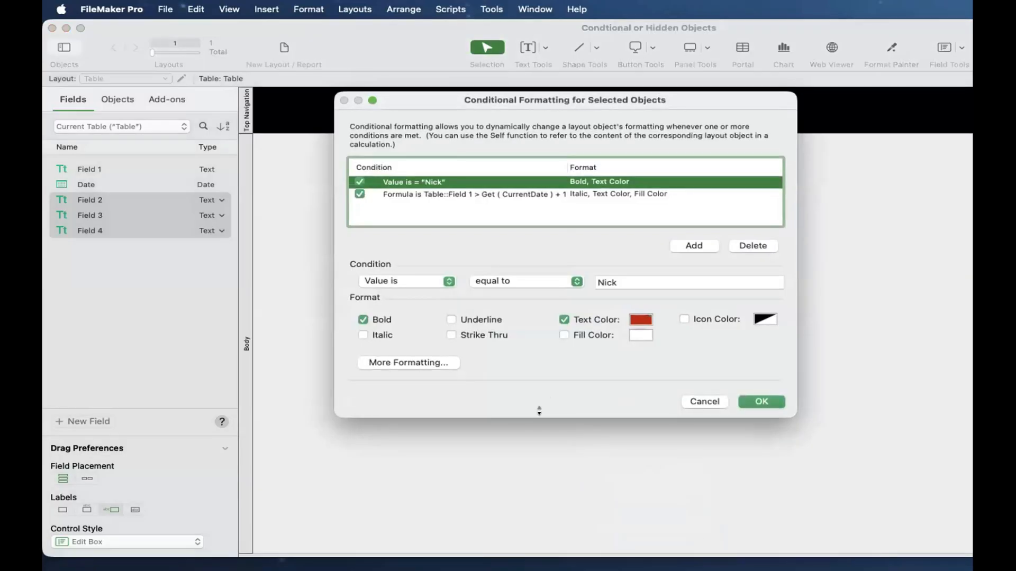
click(498, 194)
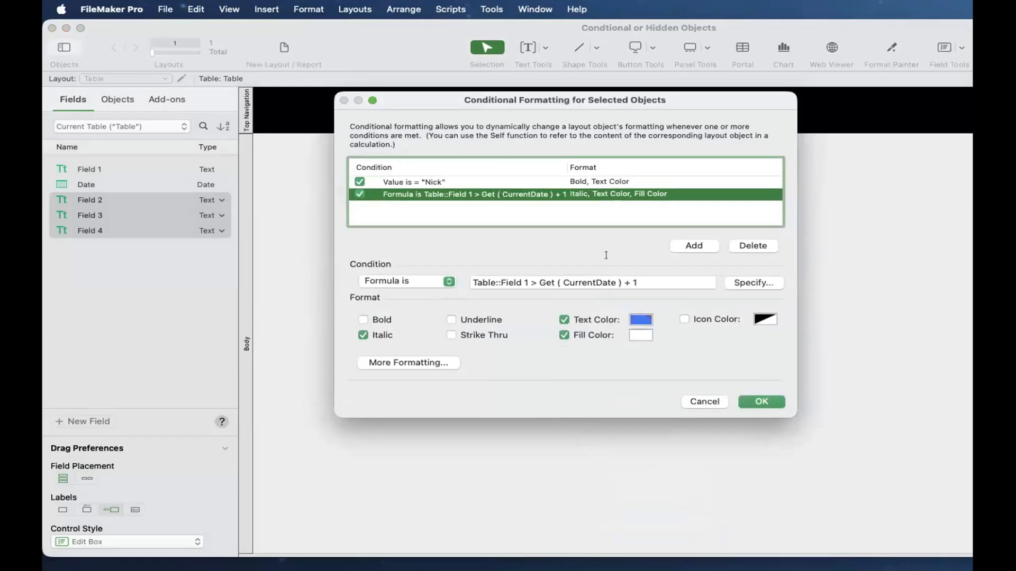
click(756, 397)
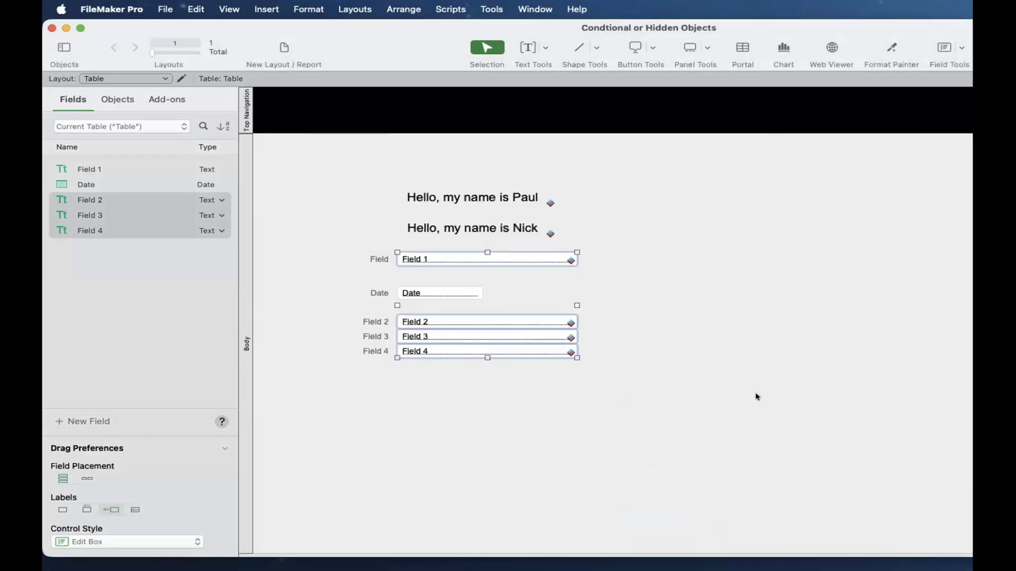
click(752, 394)
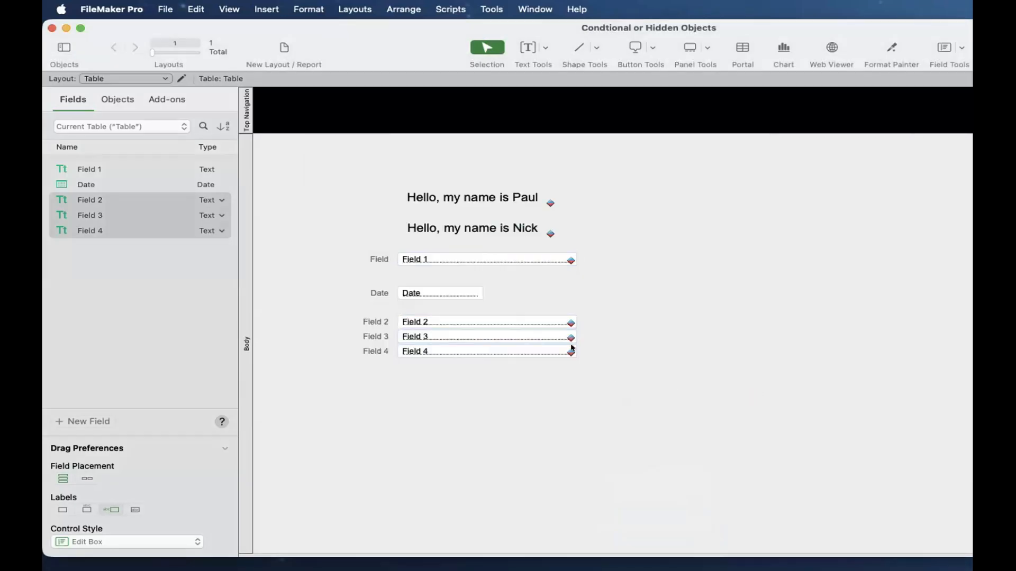
Switch to Browse mode and enter we in Field 2, er in Field 3 and rt in Field 4.
click(552, 350)
click(662, 354)
key(super+b)
click(363, 322)
text(we)
click(358, 336)
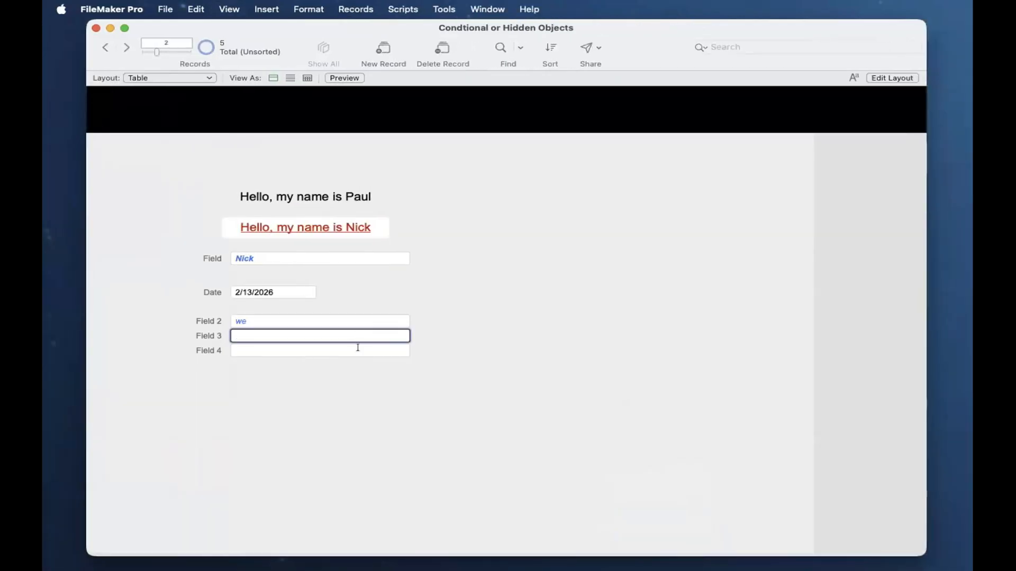
text(er)
click(364, 350)
text(rt)
click(558, 386)
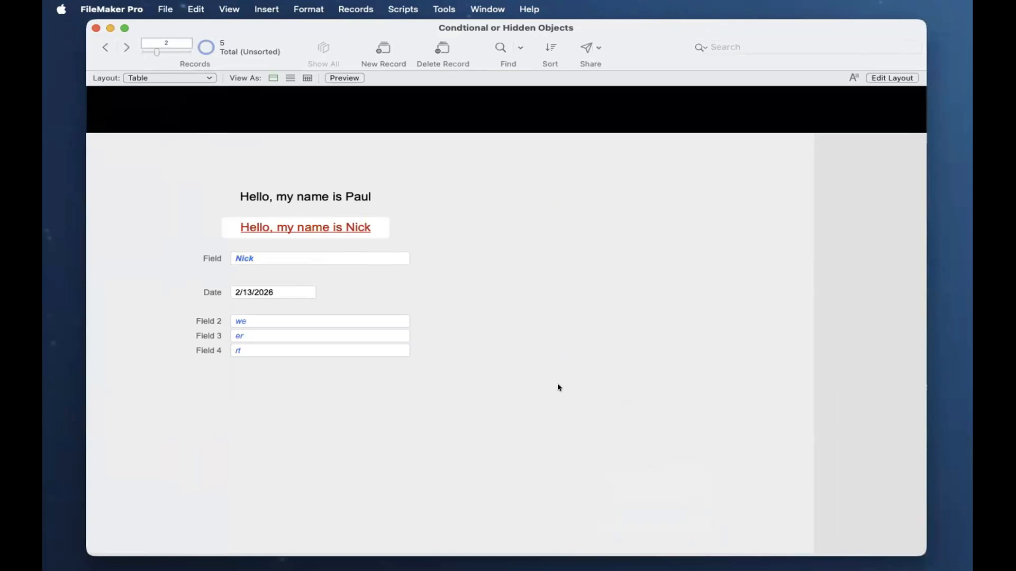
Set the record's Date field to 2/8/2026 using the calendar.
click(255, 292)
click(241, 353)
click(550, 343)
Add a layout calculation with the formula 111 in the empty area beside the Date field and view it in Browse mode.
key(super+l)
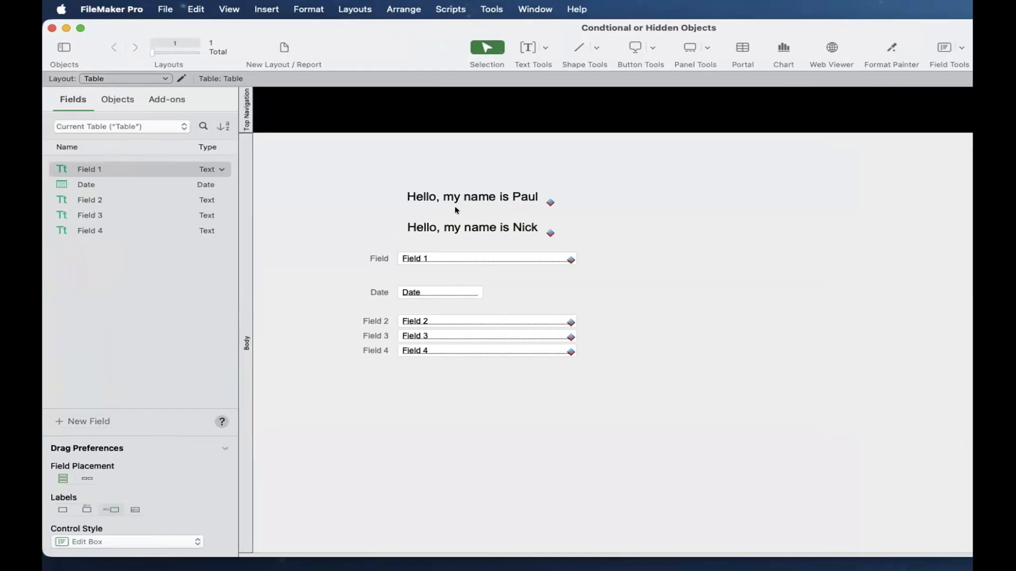
click(535, 47)
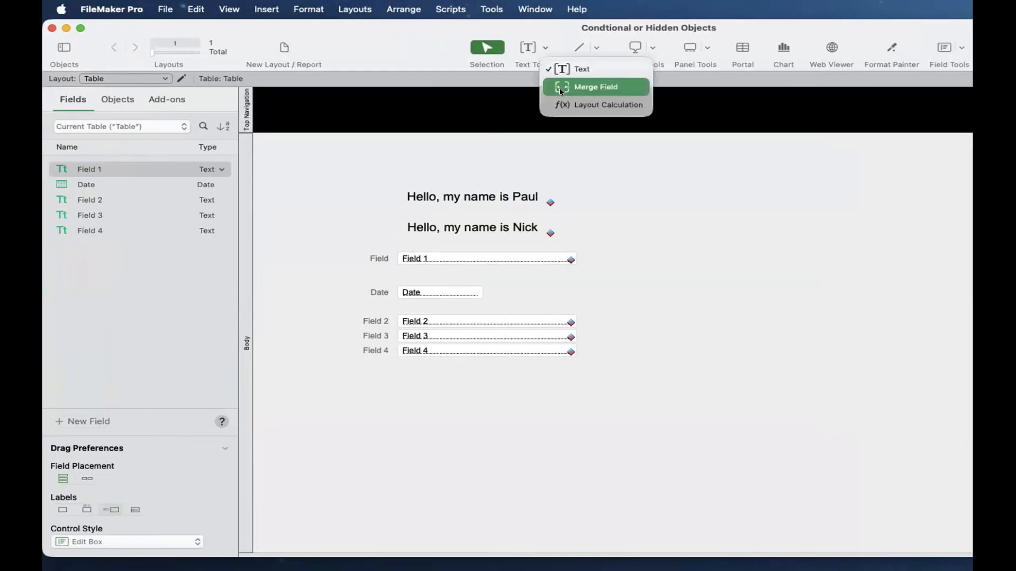
click(569, 103)
drag(631, 279, 824, 391)
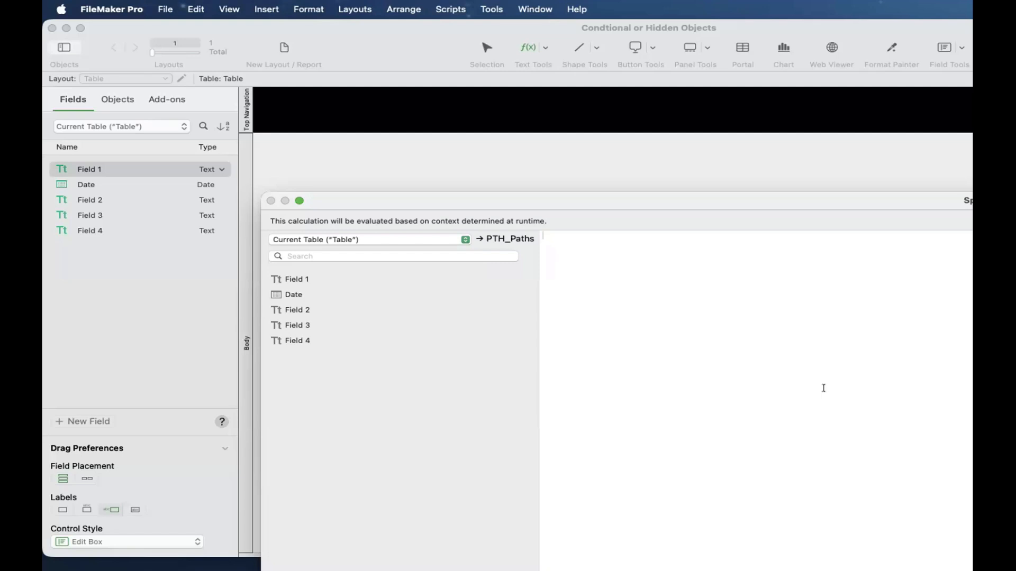
text(111)
key(Return)
click(719, 231)
key(super+b)
right_click(515, 306)
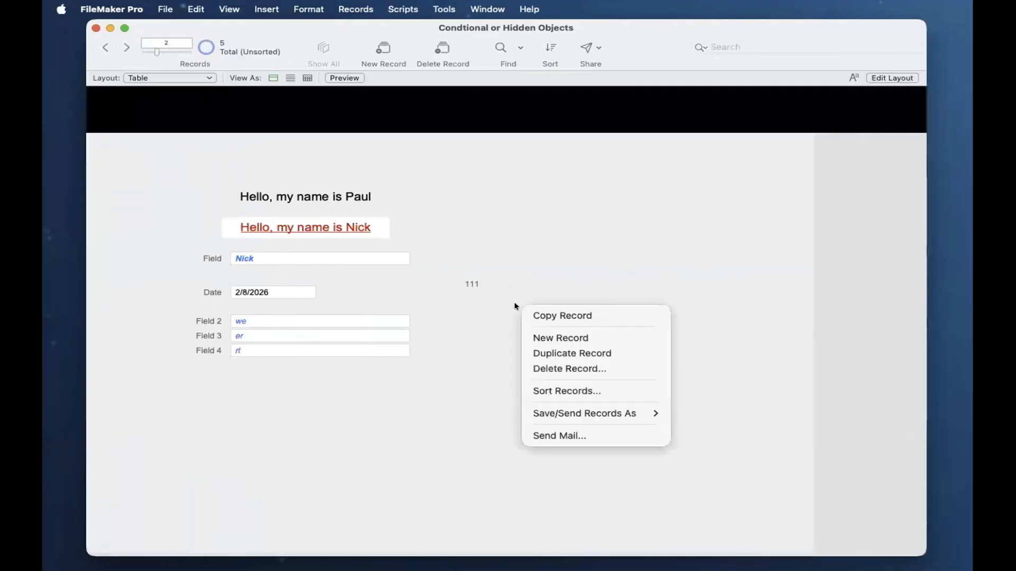
key(Escape)
Back in Layout mode, add a conditional formatting condition to the layout calculation for a value equal to 111.
key(super+l)
right_click(651, 313)
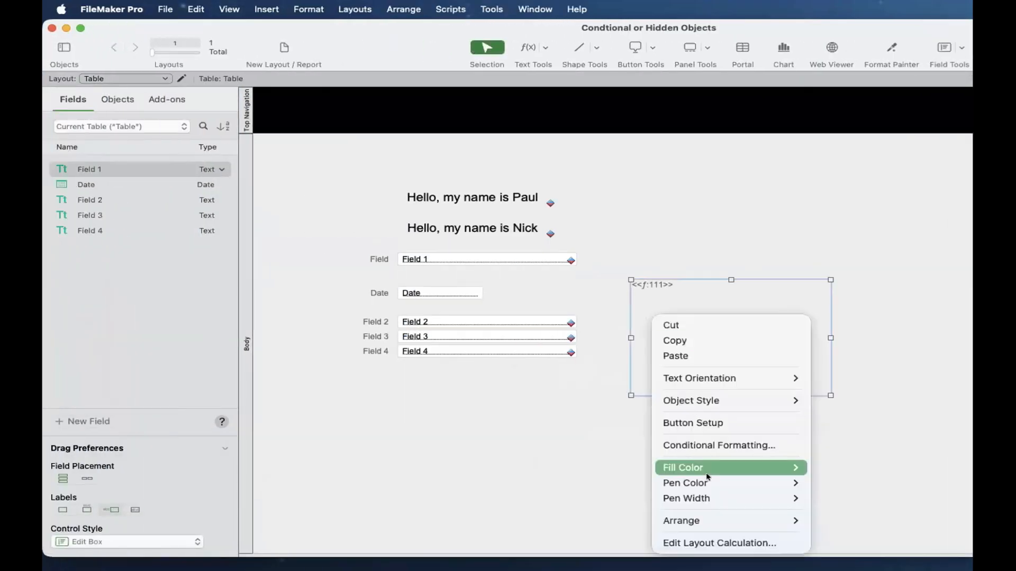
click(707, 444)
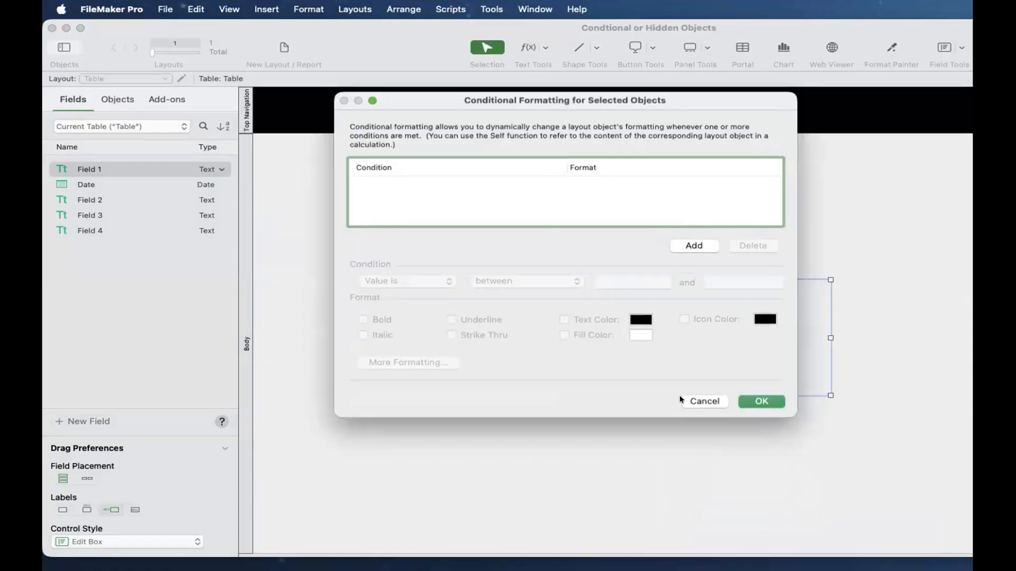
click(701, 247)
click(401, 281)
click(401, 282)
click(492, 283)
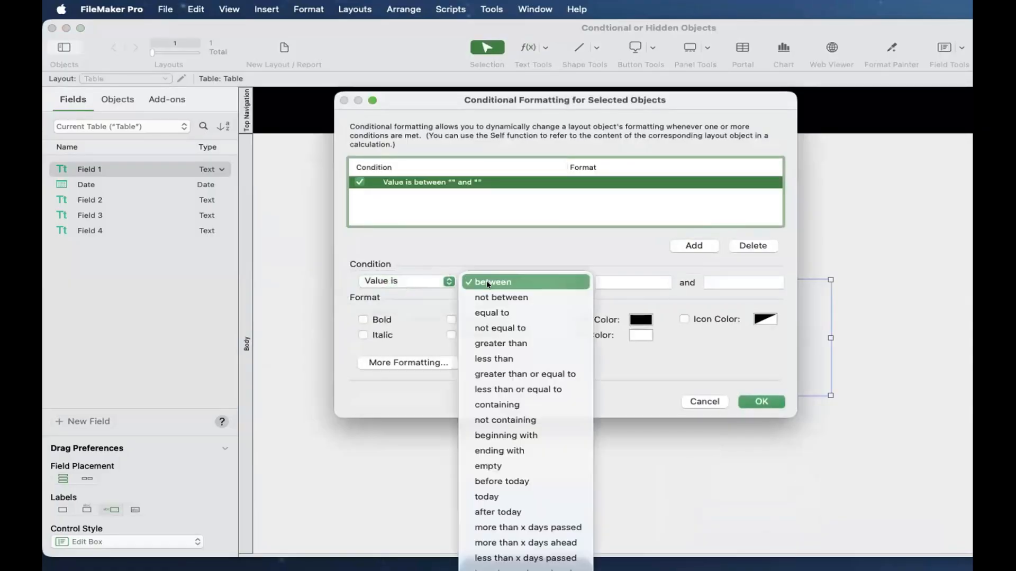
click(534, 312)
text(111)
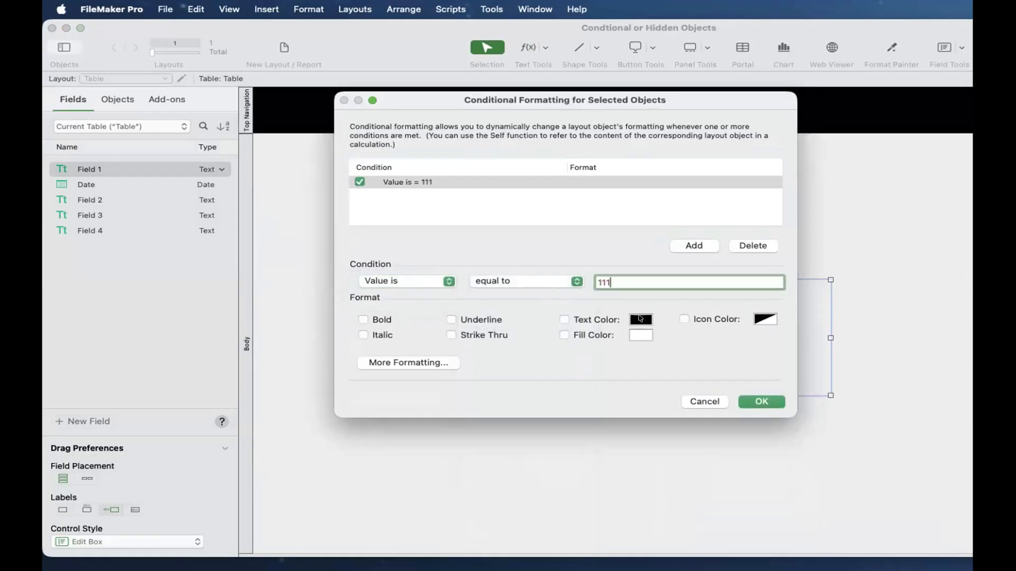
Set the condition's text color to red, accept it, and view the layout calculation in Browse mode.
click(641, 319)
click(642, 427)
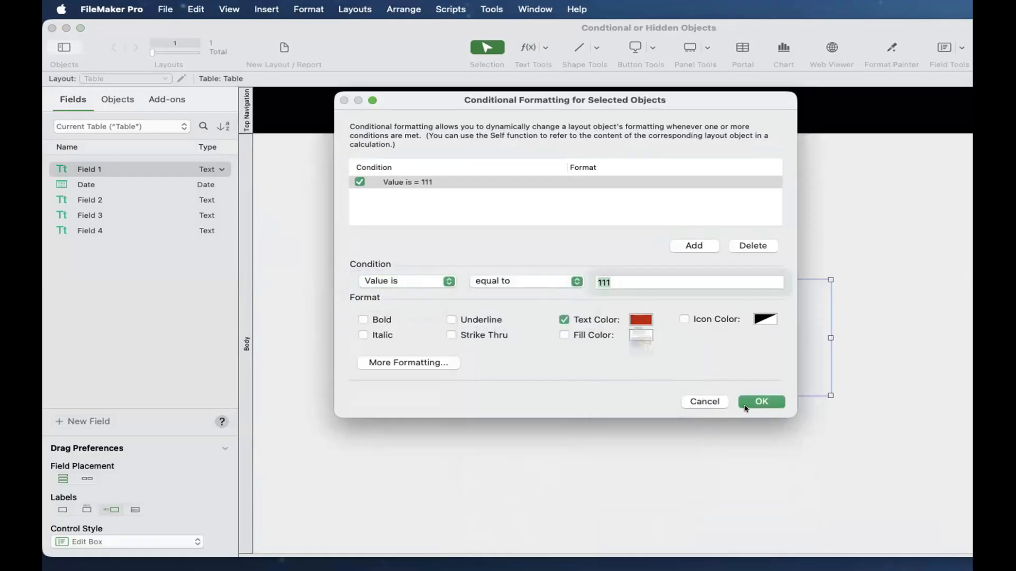
click(744, 404)
click(710, 445)
key(super+b)
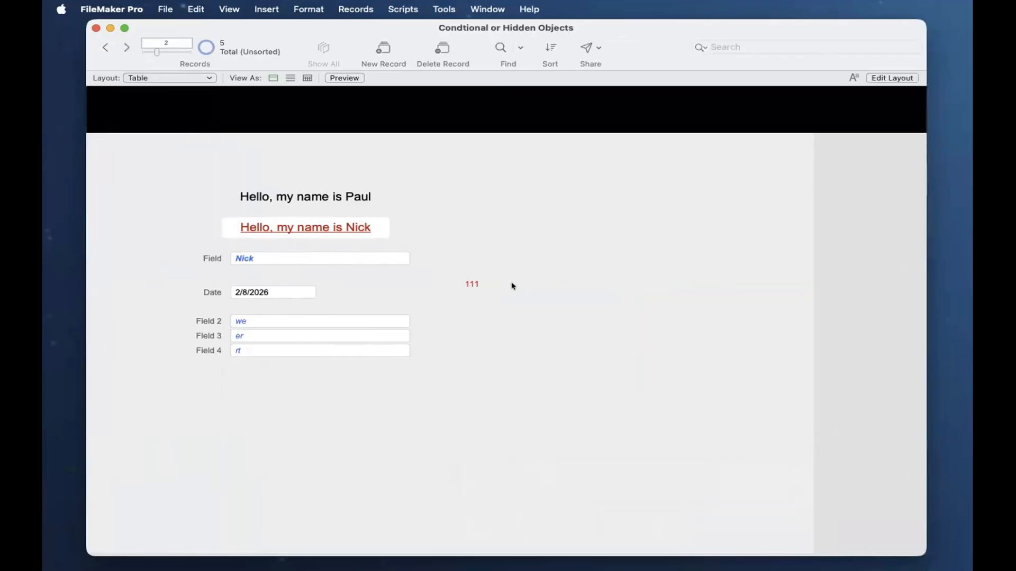
Return to Layout mode and shrink the layout calculation's box in width and height.
key(super+l)
click(726, 291)
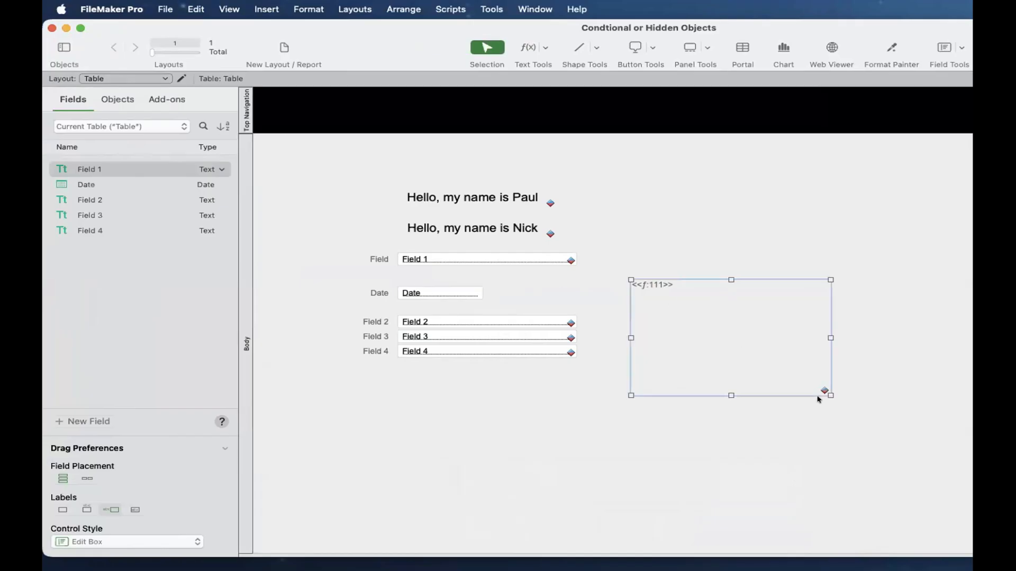
drag(824, 391, 789, 334)
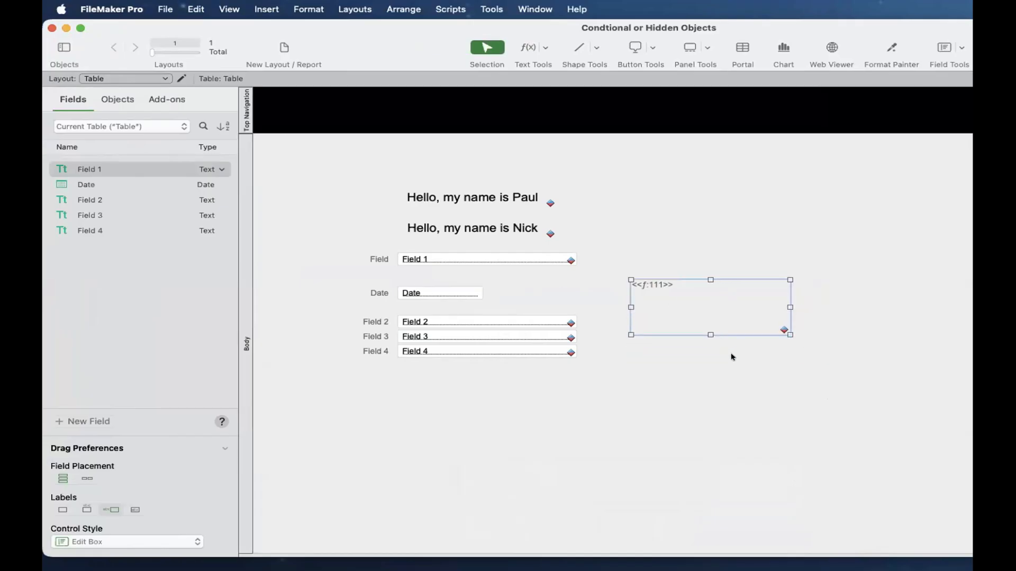
Open the layout calculation's formula for inspection and close it without editing.
click(513, 227)
click(729, 324)
right_click(692, 302)
click(694, 302)
right_click(695, 302)
click(760, 533)
right_click(550, 234)
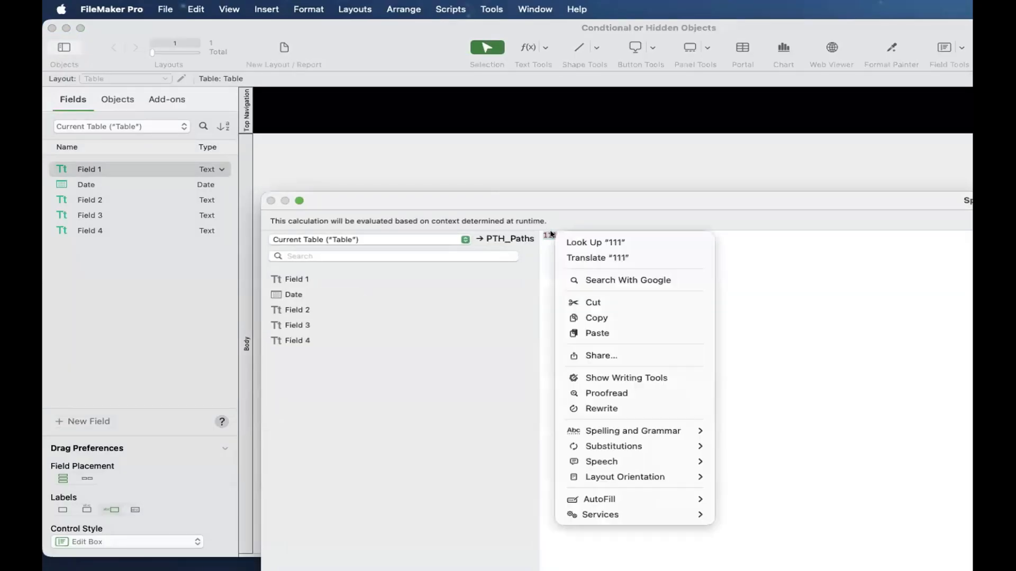
key(Escape)
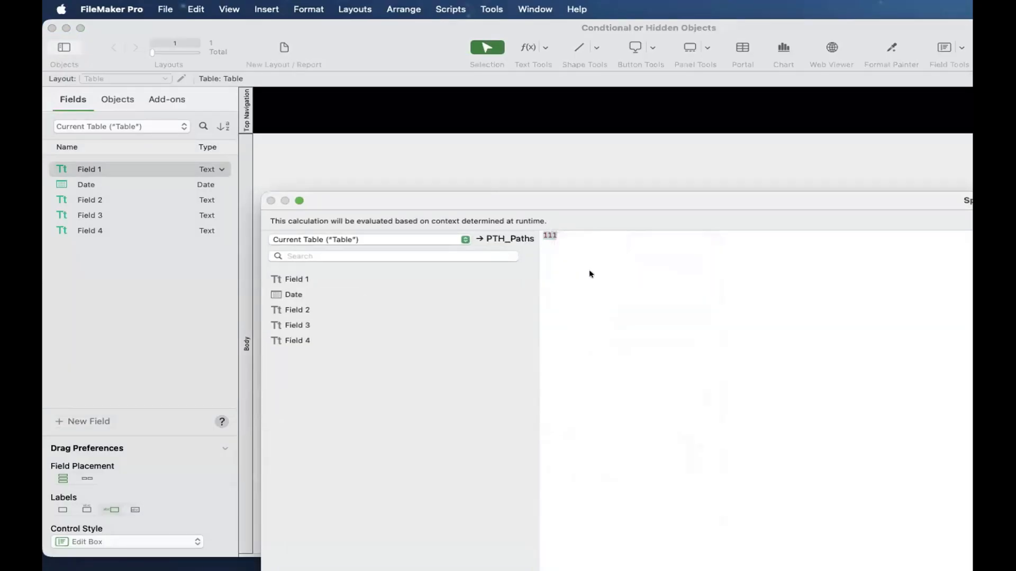
key(Escape)
click(664, 366)
Move the layout calculation slightly up, insert a merge field for Field 1 above it, and view the layout in Browse mode.
click(691, 320)
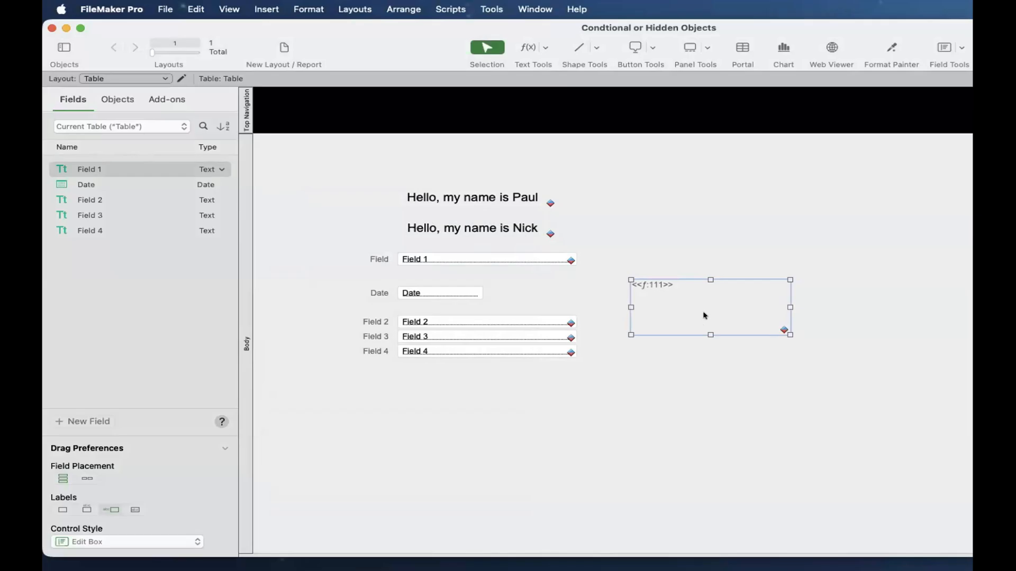
drag(709, 287, 713, 268)
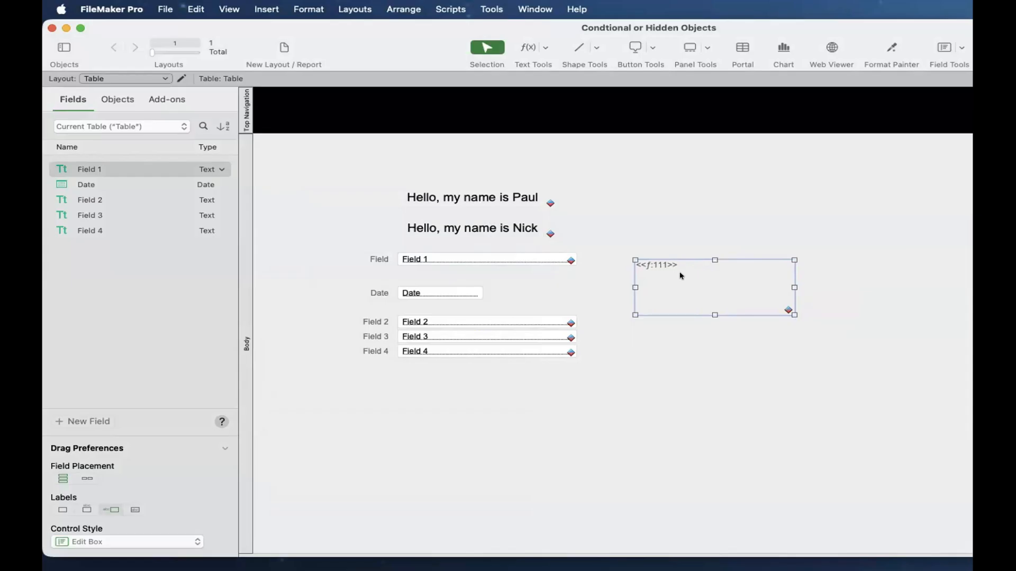
scroll(682, 249, right, 1)
key(alt+super+m)
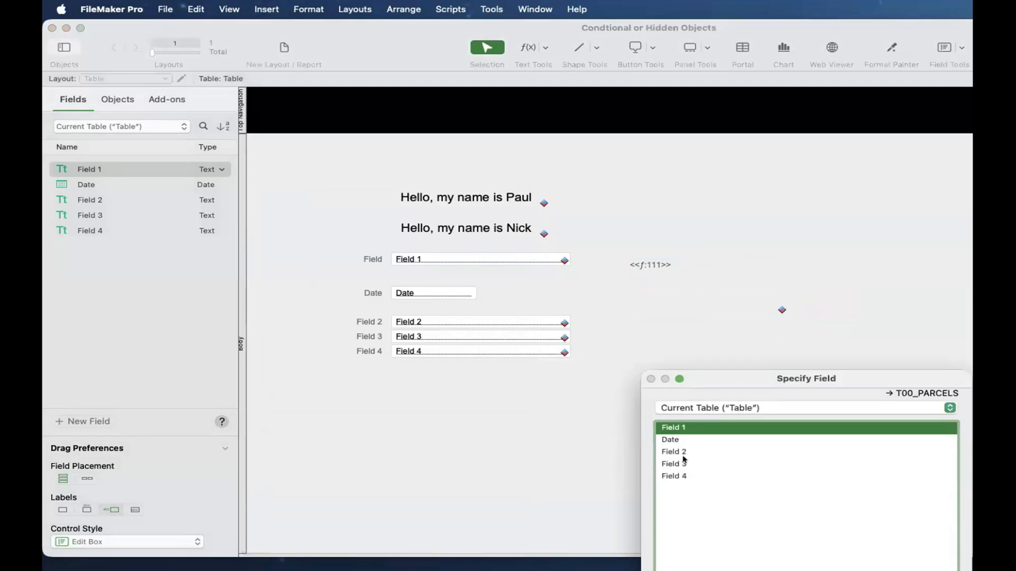
double_click(676, 429)
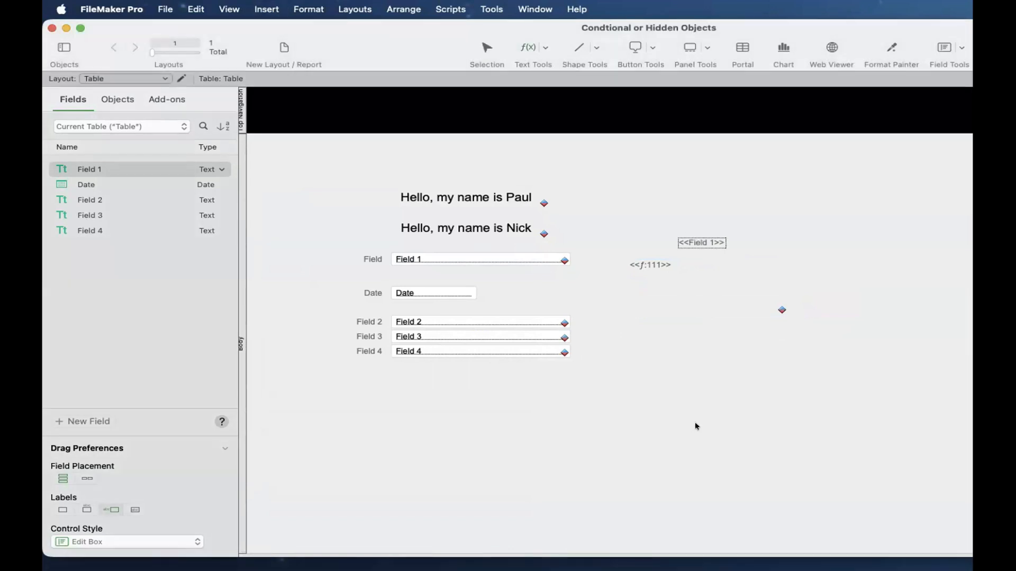
key(super+b)
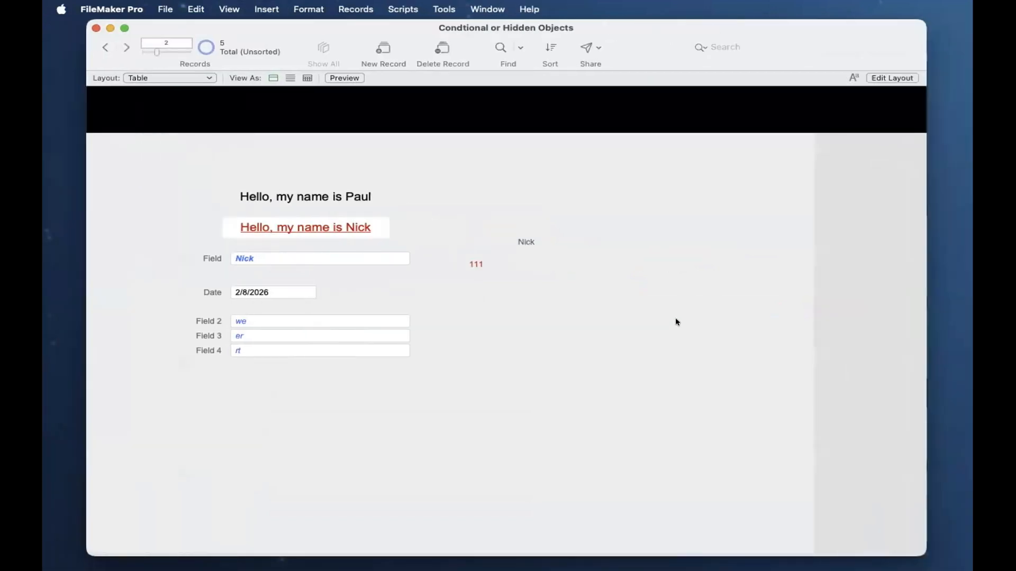
Return to Layout mode and bring the Field 1 edit box to the front of the stacking order.
key(super+l)
click(524, 260)
click(355, 9)
mouse_move(404, 9)
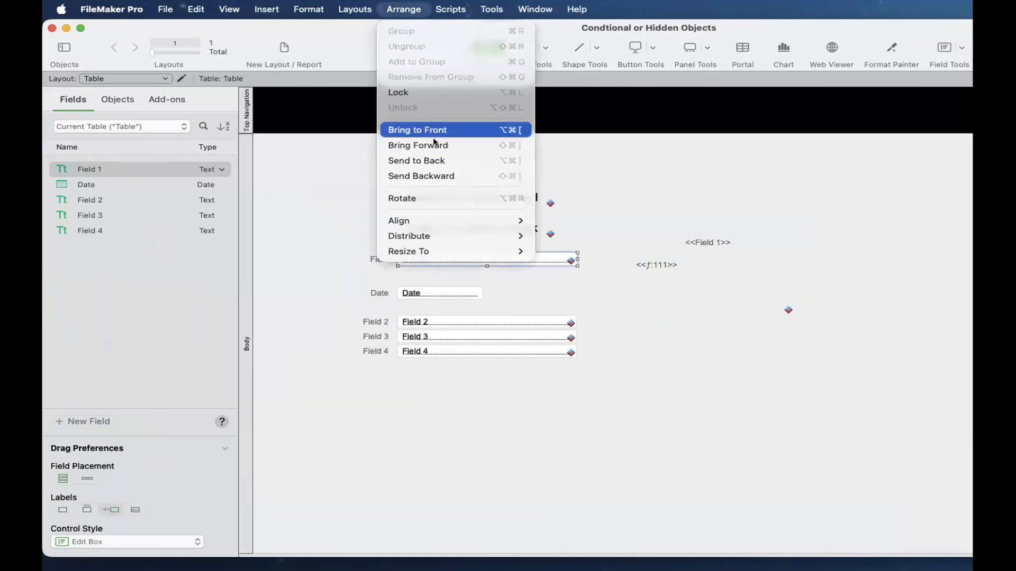
click(416, 130)
Add the Field 1 merge field to the selection and apply the edit box's value and formula conditions to both objects.
shift+click(697, 243)
right_click(698, 242)
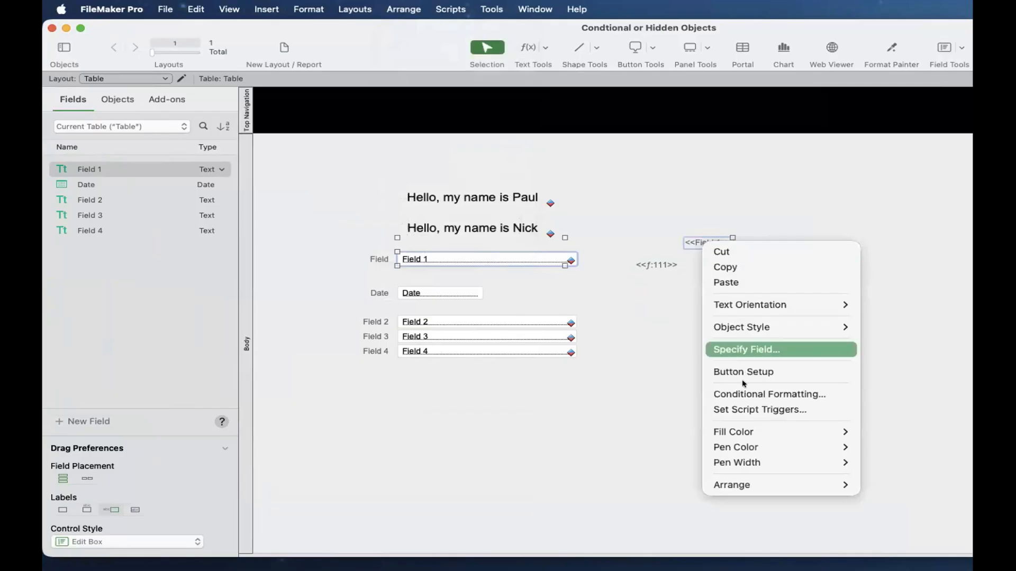
click(744, 393)
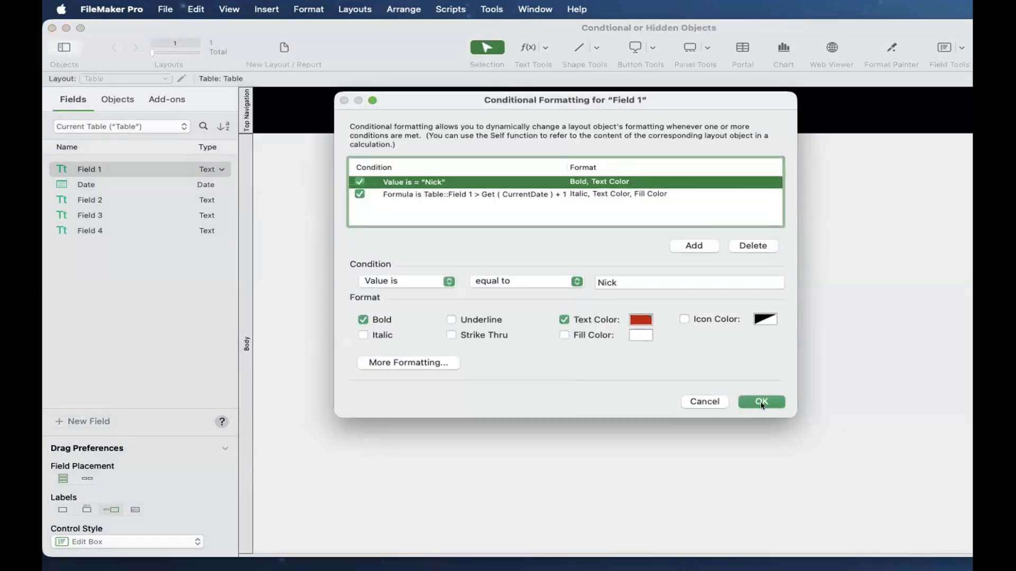
click(761, 402)
click(766, 445)
Enlarge the Field 1 merge field's text, move it beside the Date field, and view it in Browse mode.
click(719, 243)
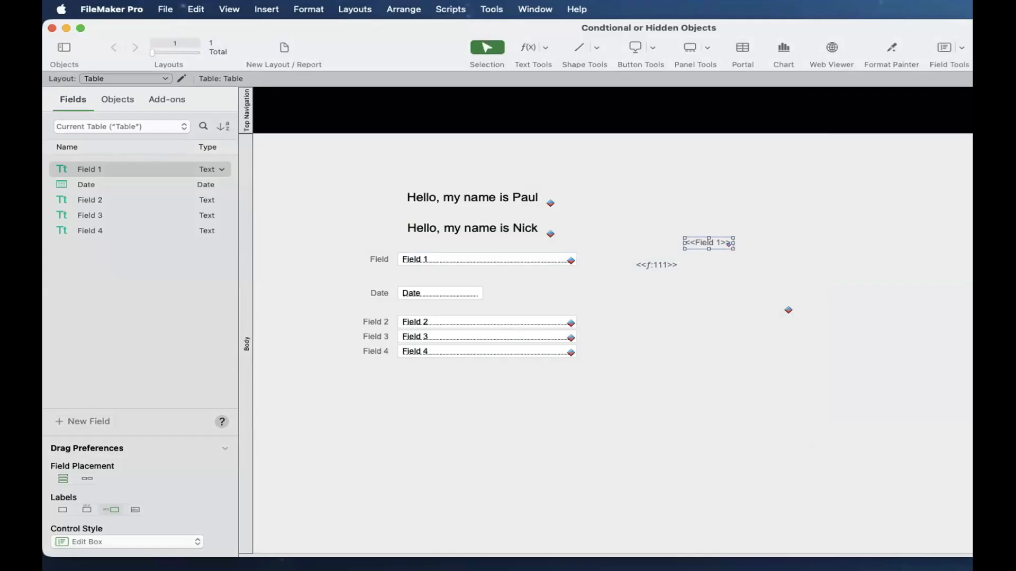
click(745, 300)
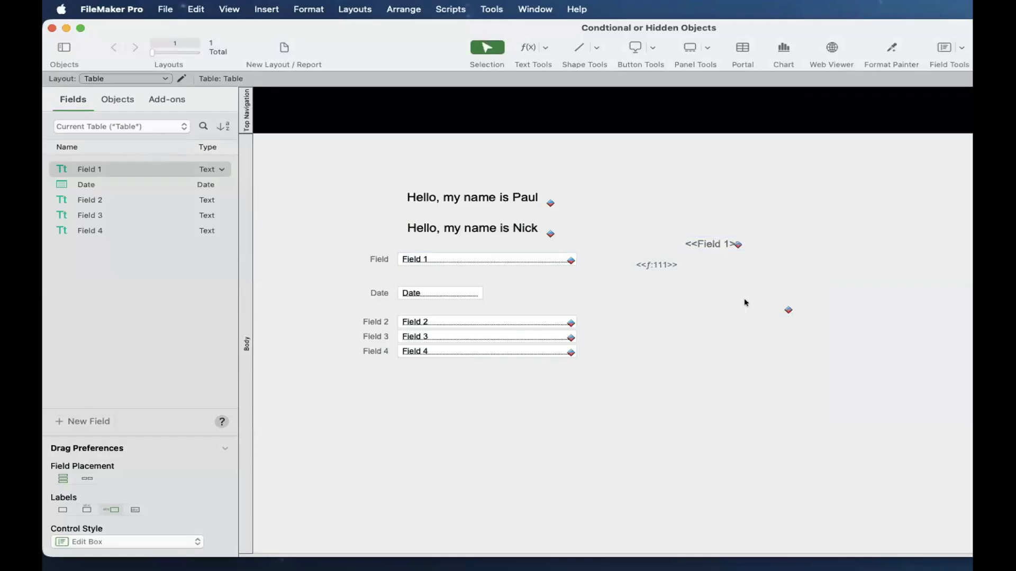
drag(720, 244, 560, 290)
key(super+b)
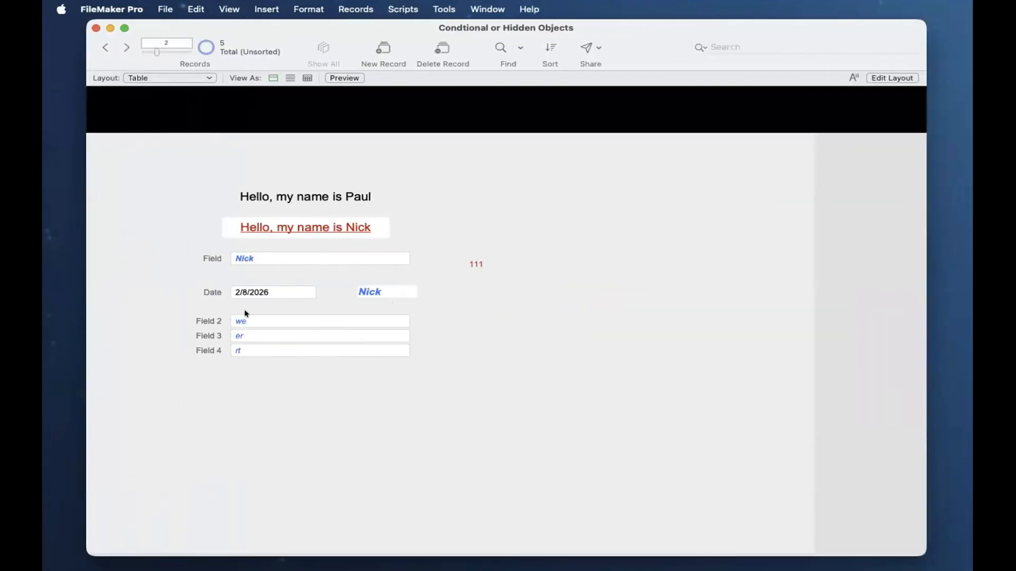
Change the record's Date field to 1/27/2026 using the calendar.
click(242, 295)
click(295, 361)
click(264, 295)
click(278, 334)
Replace the contents of Field 1 with a different first name and commit the record.
click(263, 255)
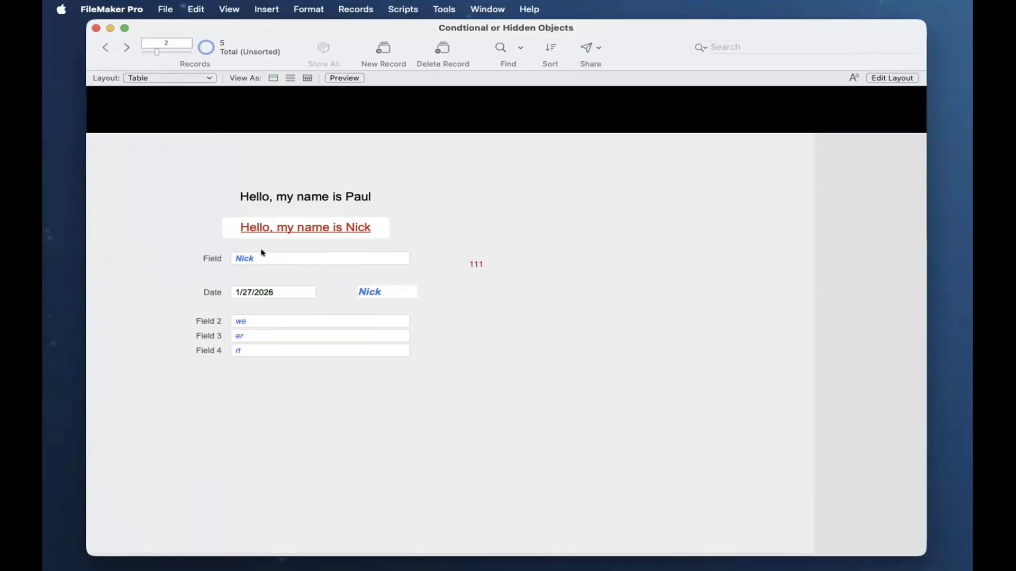
triple_click(263, 254)
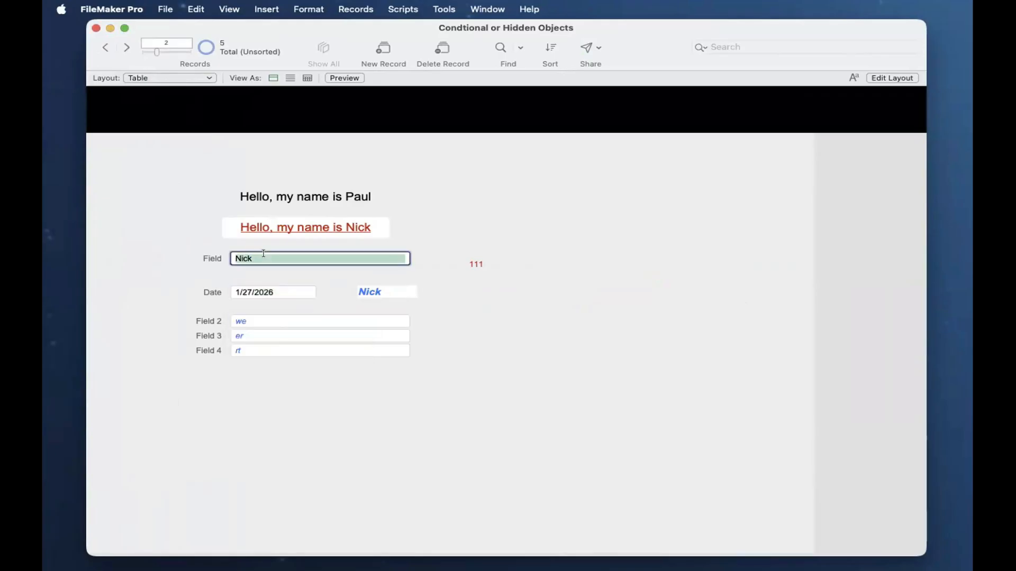
text(Nico)
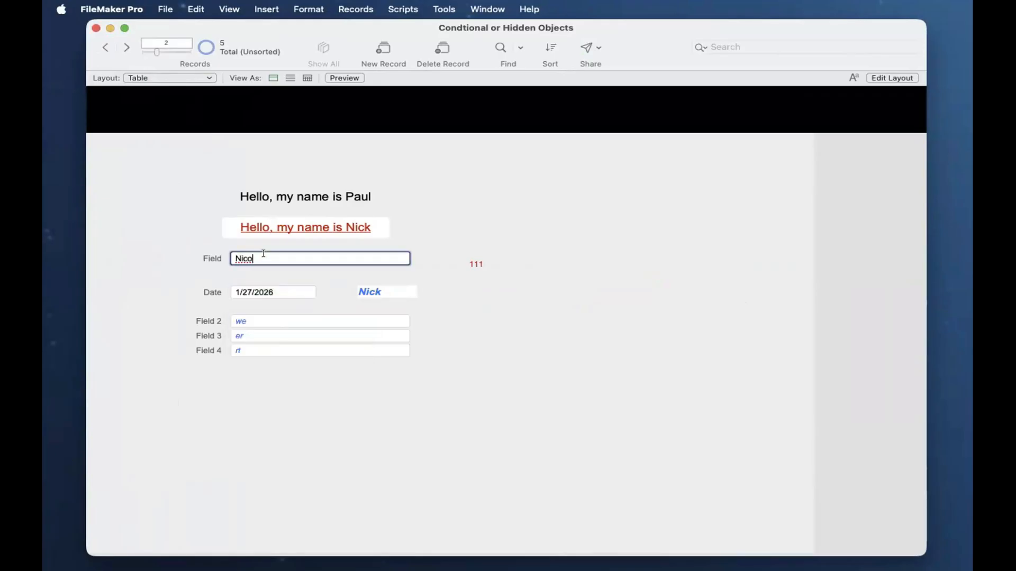
click(354, 269)
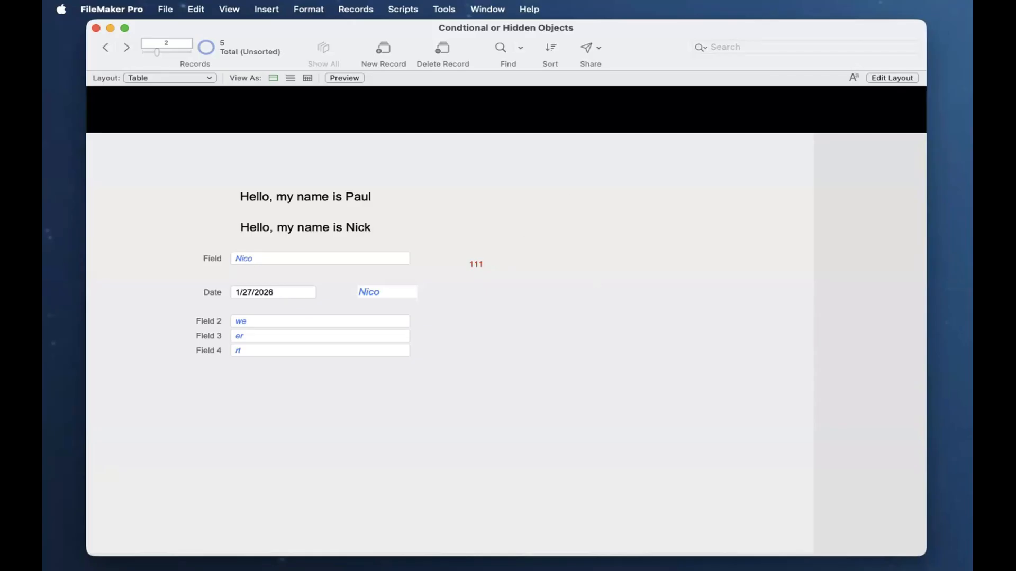
key(super+Tab)
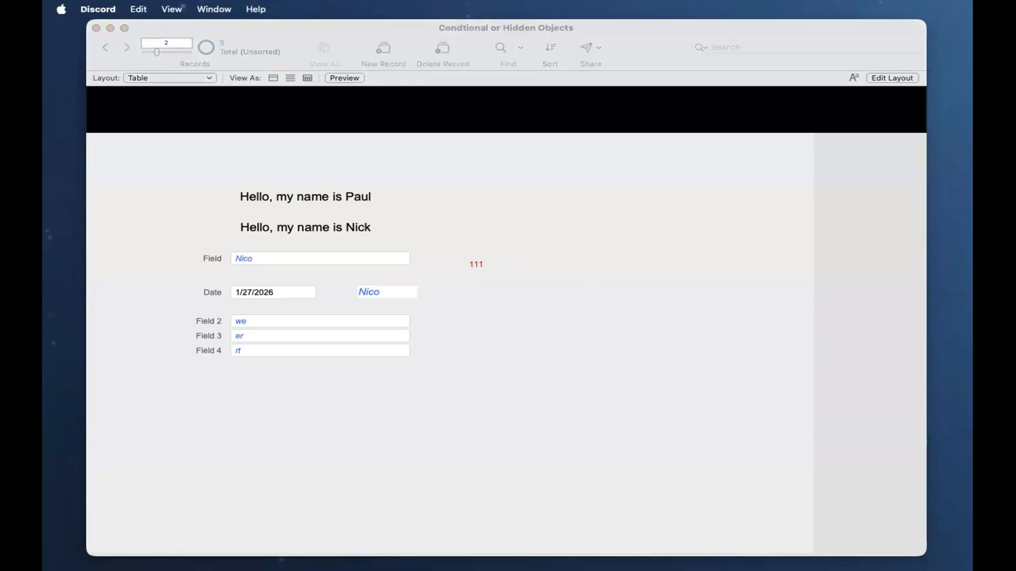
click(627, 353)
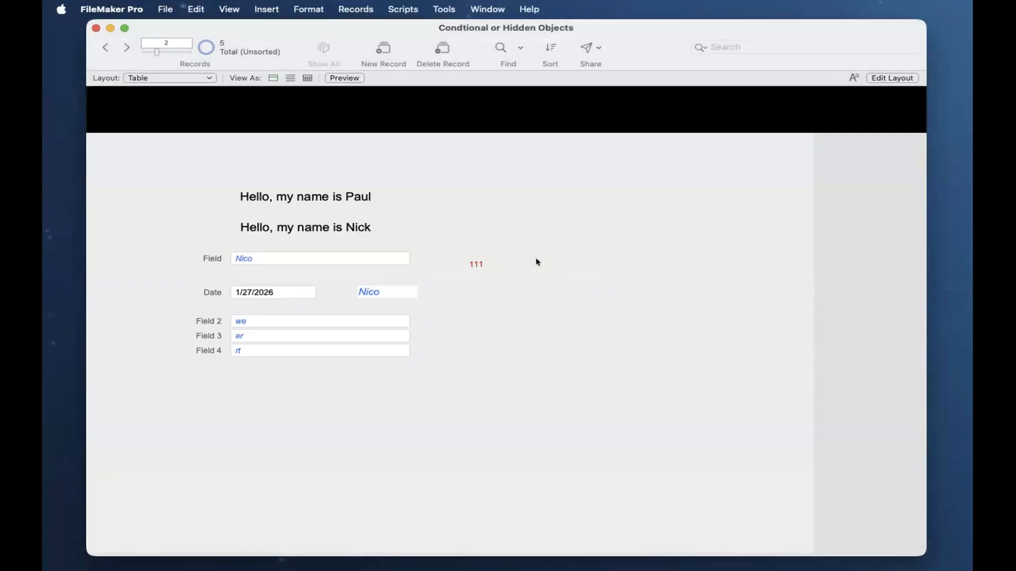
Open the Field 1 edit box's conditional formatting in Layout mode and review the condition types and value comparison options.
key(super+l)
right_click(510, 259)
click(580, 407)
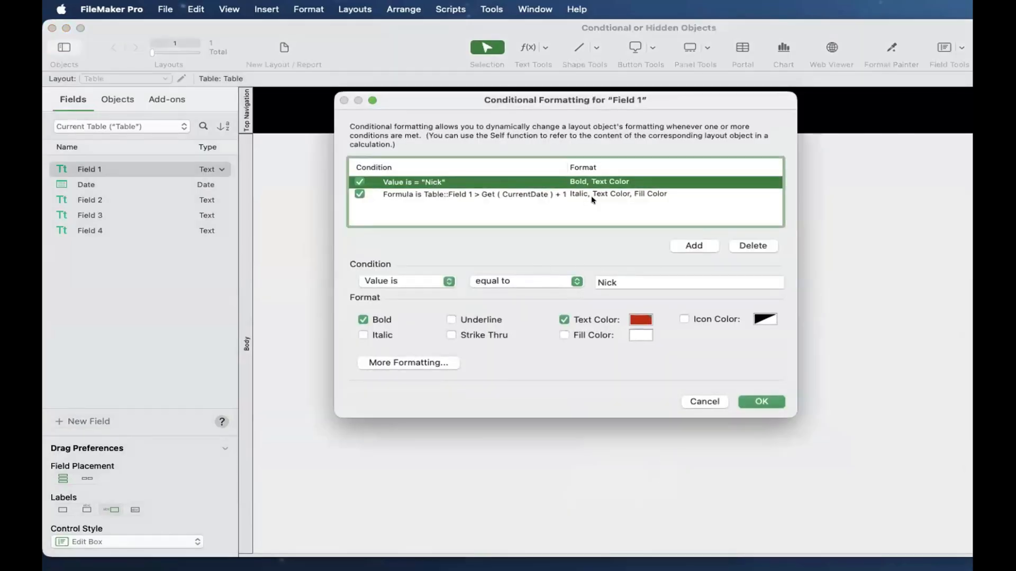
click(404, 282)
click(404, 282)
click(511, 287)
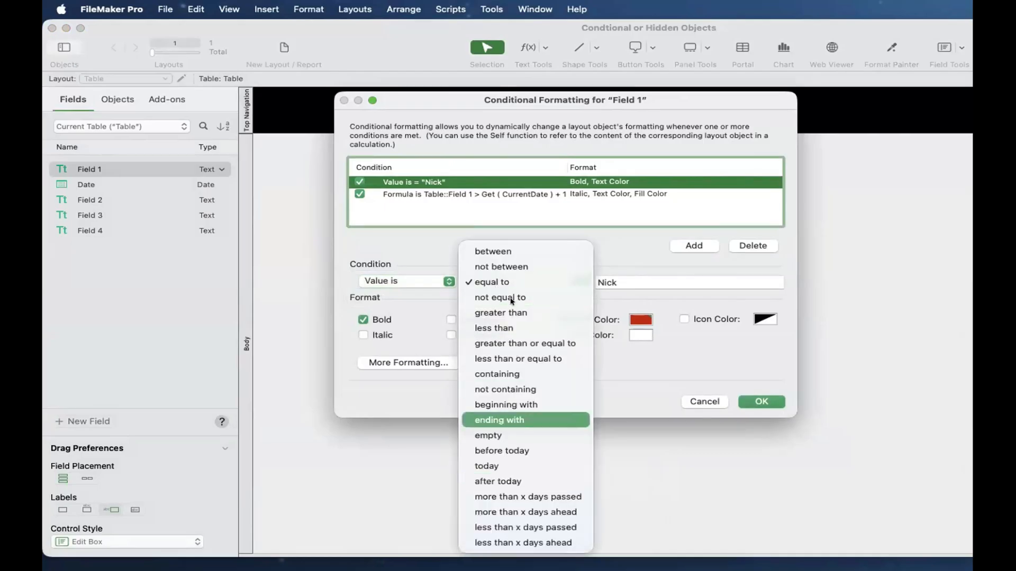
click(478, 286)
click(492, 284)
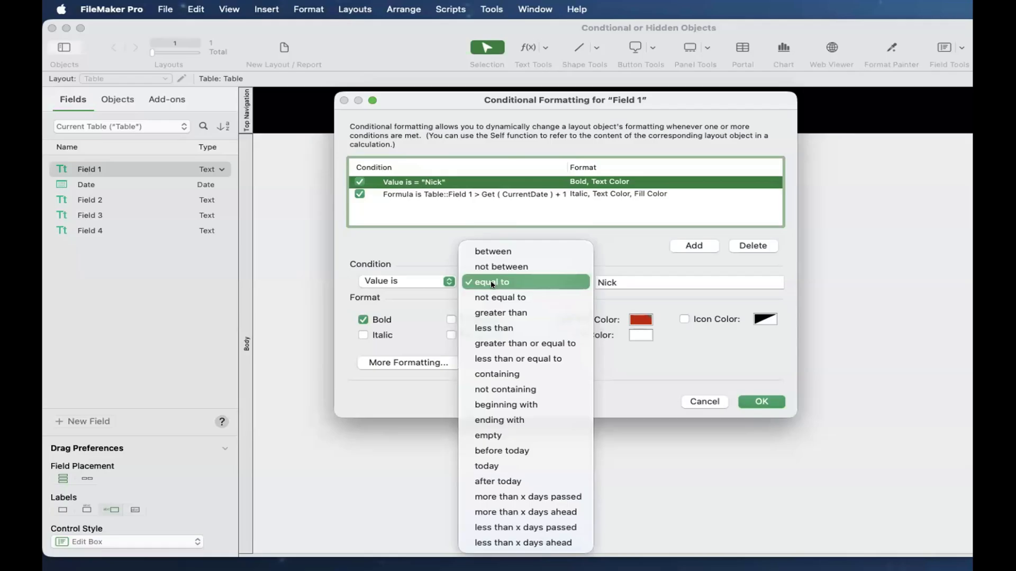
click(492, 282)
Switch the selected Field 1 condition to a formula, examine it in the calculation editor, and discard the change.
click(393, 281)
click(398, 290)
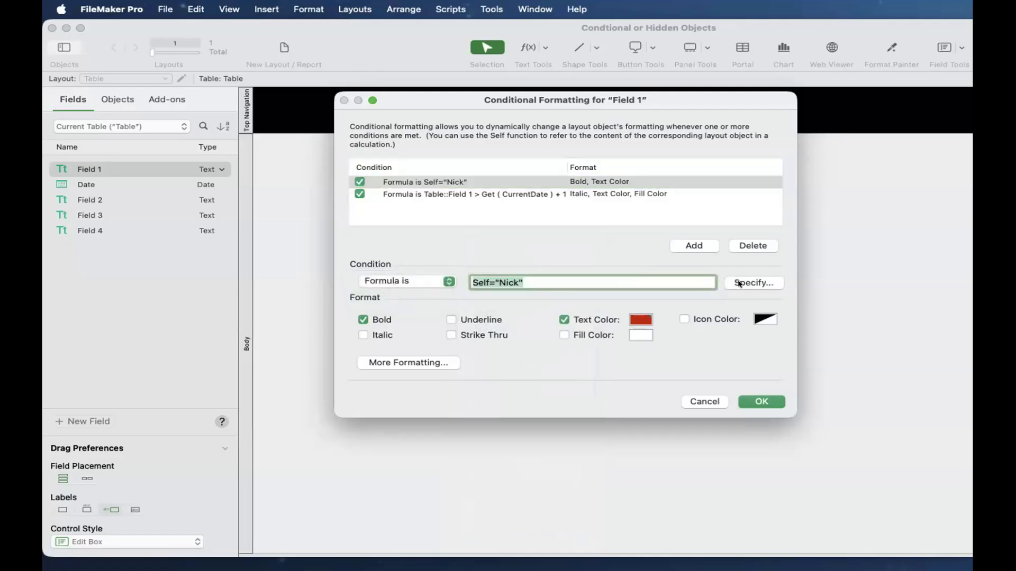
click(739, 283)
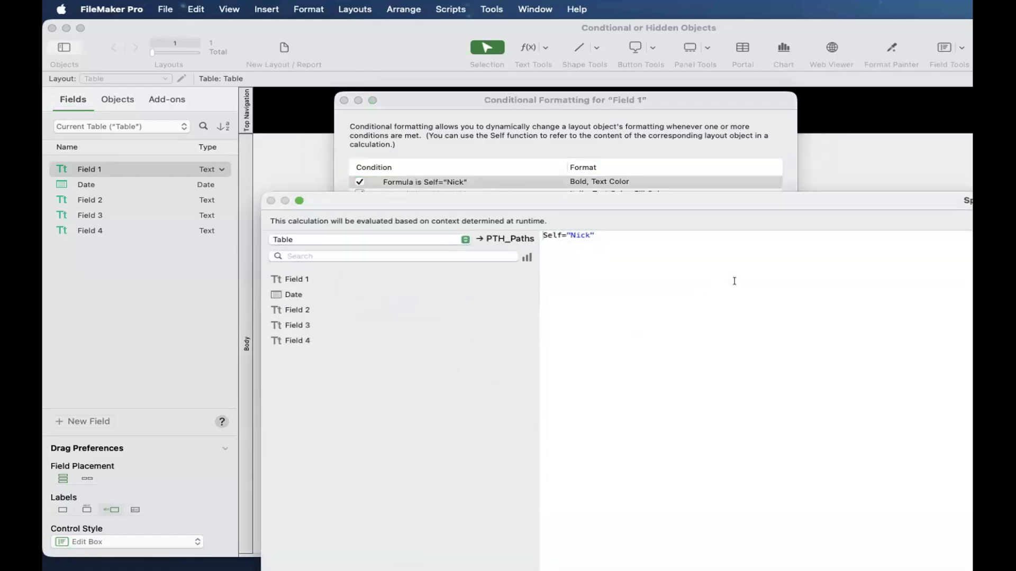
key(Escape)
key(Escape)
Move the 111 layout calculation up beside the upper greeting and place a copy of that greeting below the fields.
click(694, 297)
drag(694, 294, 676, 228)
click(563, 200)
drag(510, 200, 773, 329)
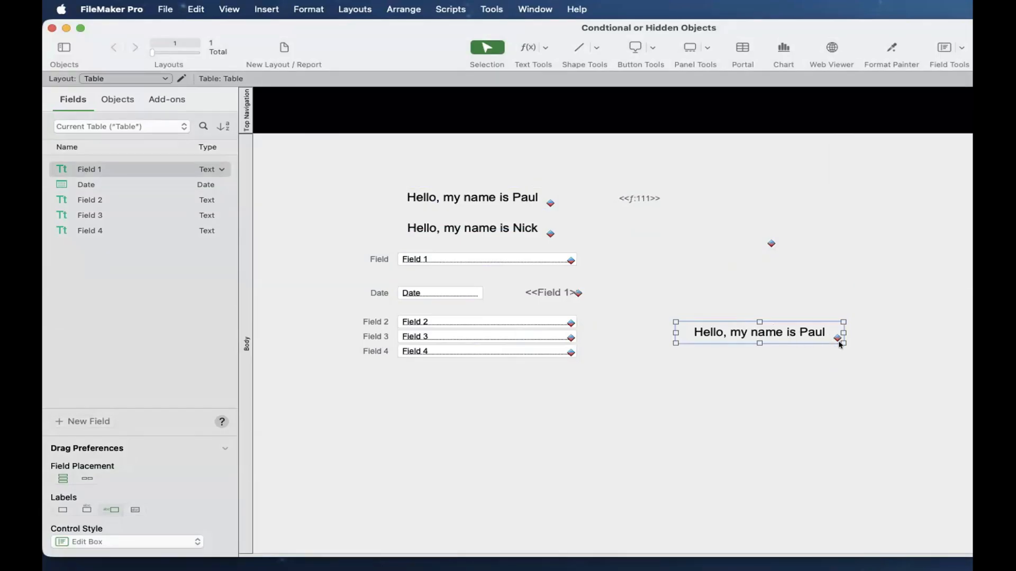
drag(1015, 557, 1015, 551)
drag(782, 330, 479, 425)
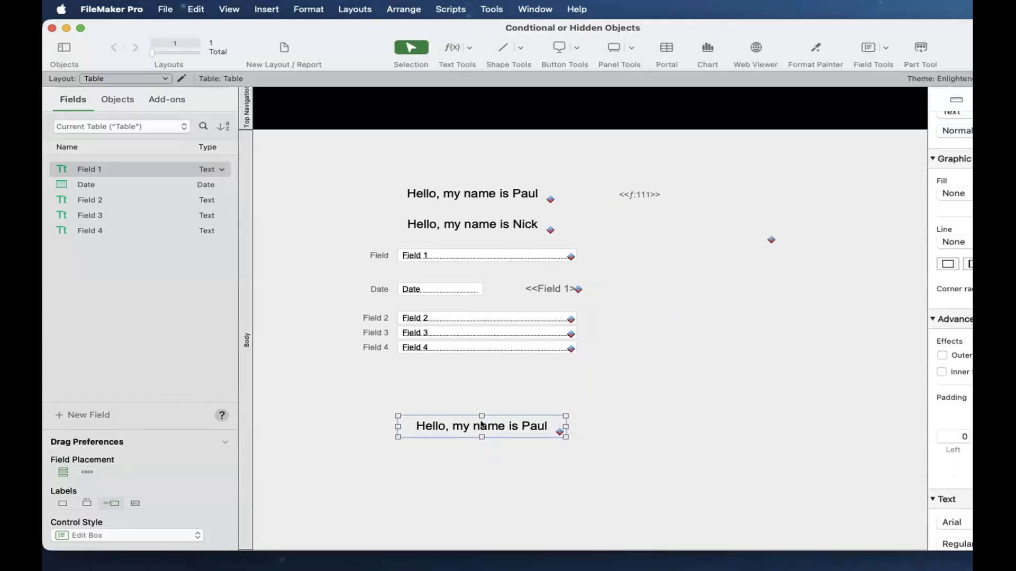
Draw a horizontal line below Field 4 and align the copied greeting beneath it with the original greetings.
scroll(529, 265, right, 3)
click(503, 46)
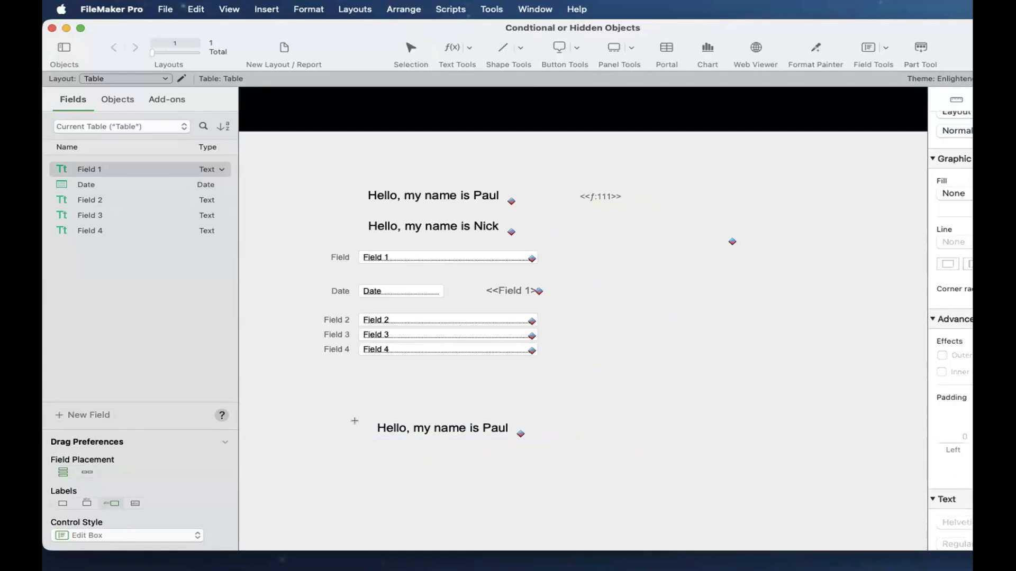
drag(325, 379, 767, 407)
mouse_move(475, 436)
mouse_down()
mouse_move(465, 419)
mouse_move(467, 427)
mouse_up()
drag(1015, 550, 923, 544)
click(682, 465)
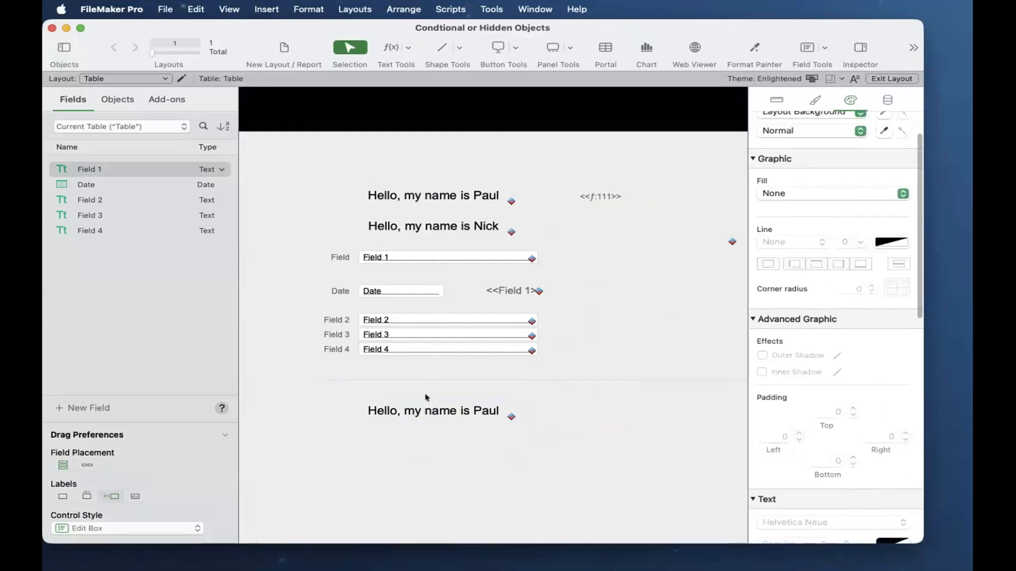
Select the copied greeting and locate its Hide object when setting in the Inspector.
click(432, 407)
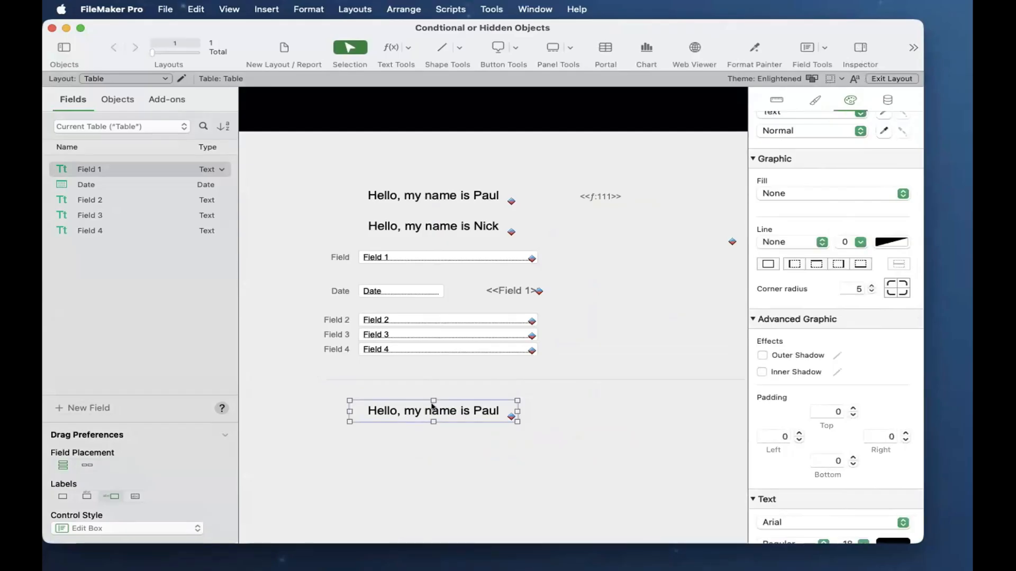
right_click(432, 407)
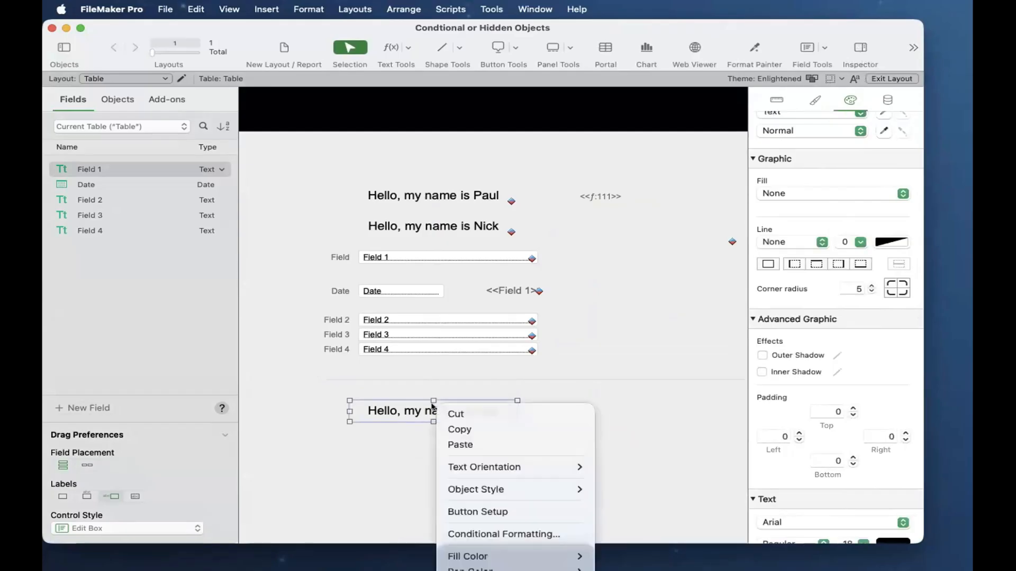
click(477, 531)
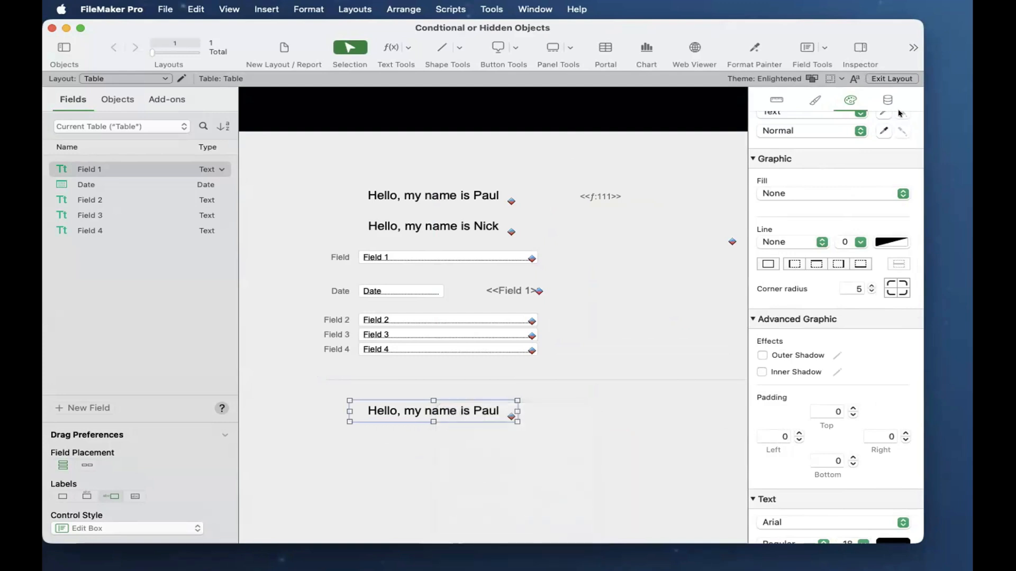
click(888, 99)
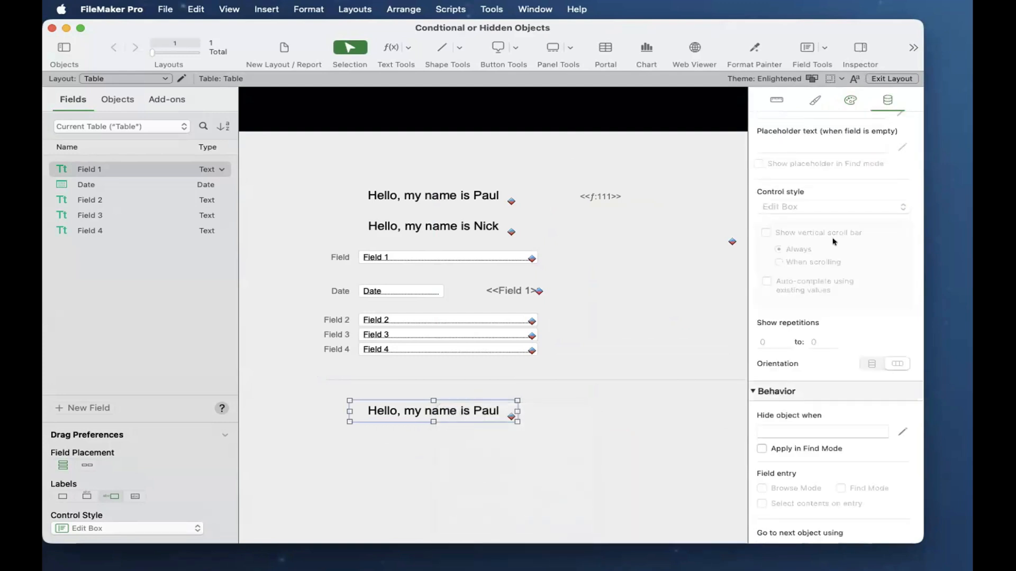
scroll(783, 371, down, 5)
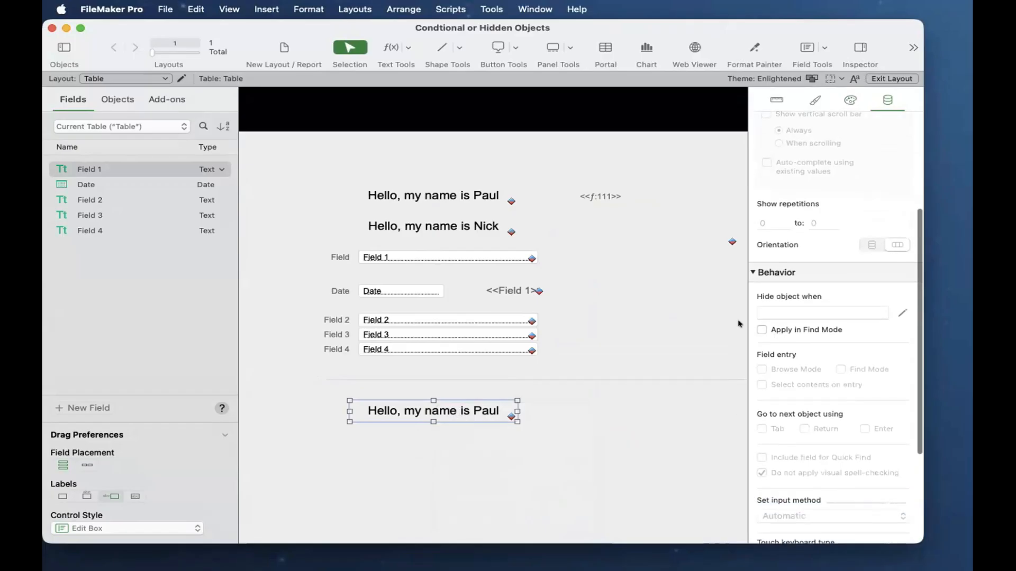
click(789, 307)
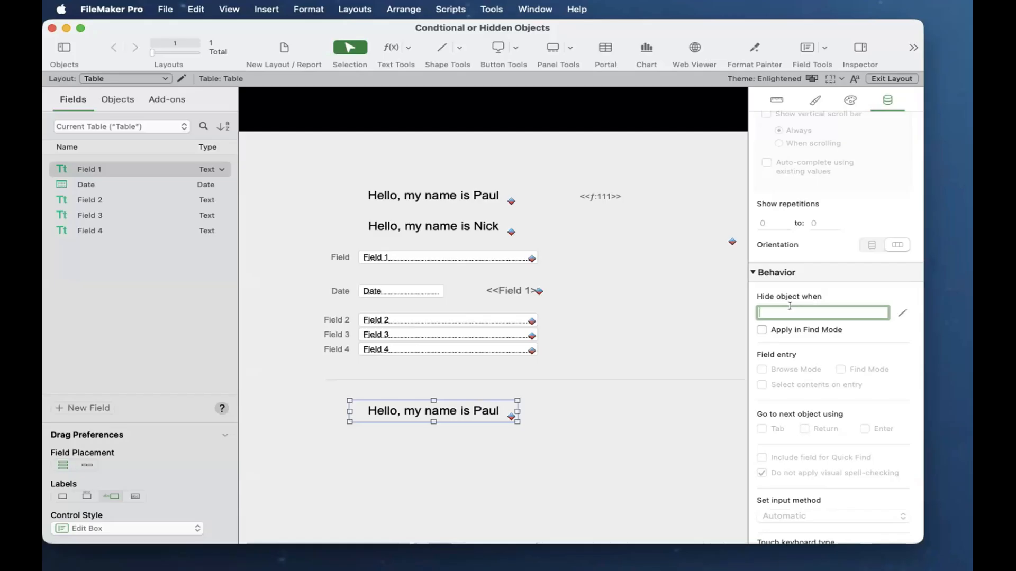
Review the condition types offered in the copied greeting's conditional formatting and close it without changes.
right_click(468, 406)
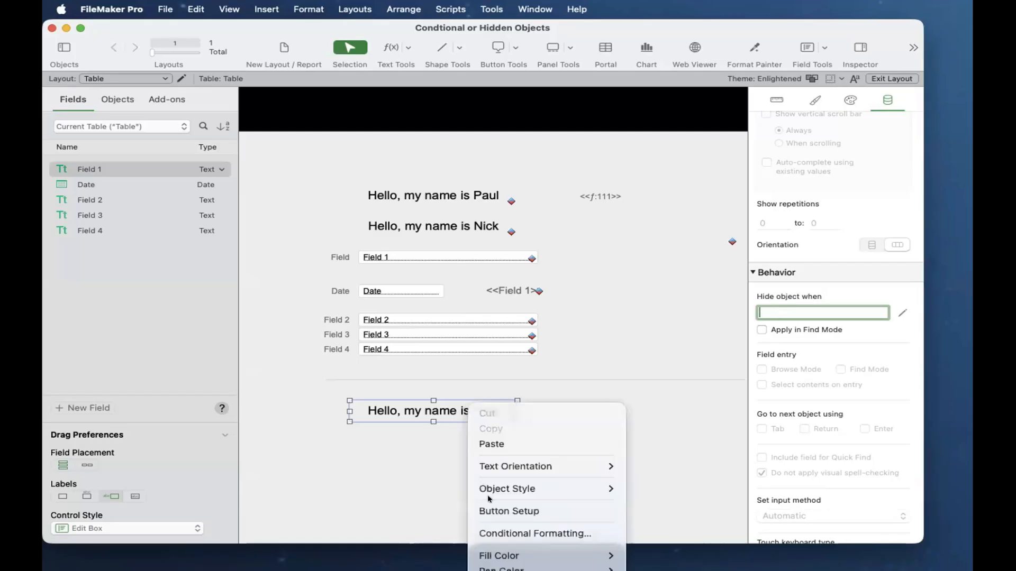
click(501, 532)
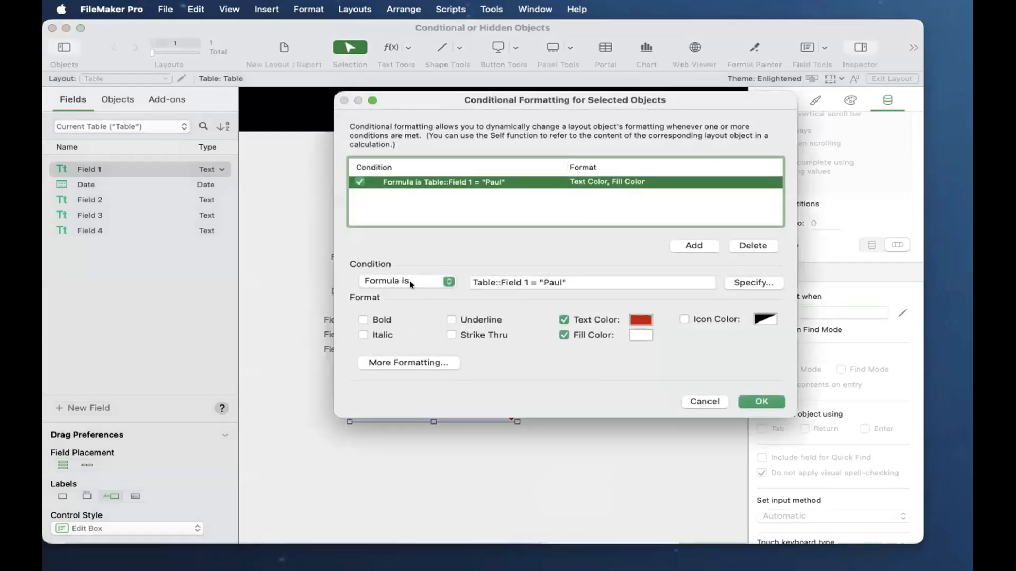
click(410, 283)
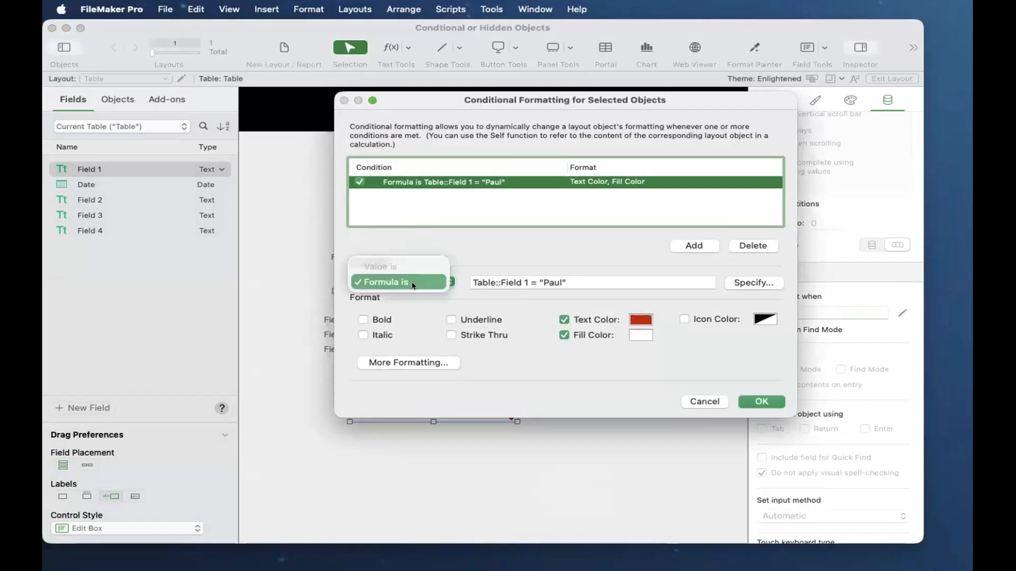
key(Escape)
key(Escape)
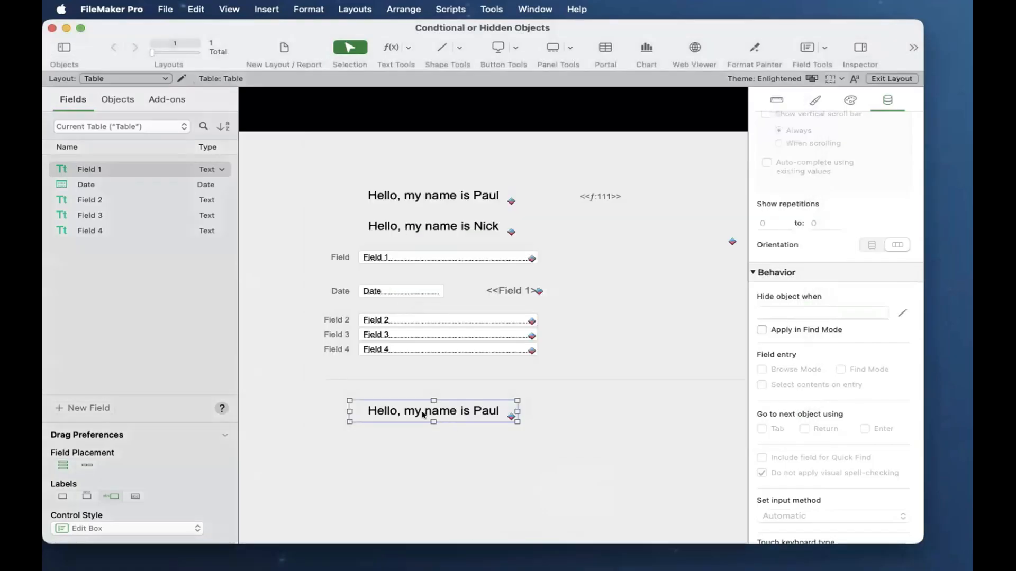
Replace the copied greeting below the line with a copy of the Field 1 edit box and its label.
key(BackSpace)
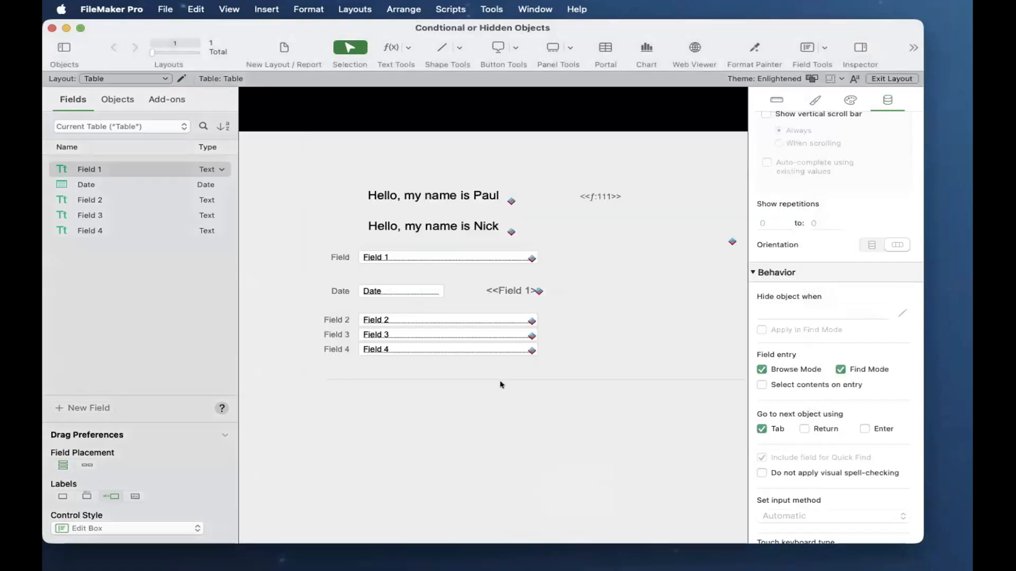
click(435, 255)
shift+click(345, 257)
drag(390, 257, 421, 414)
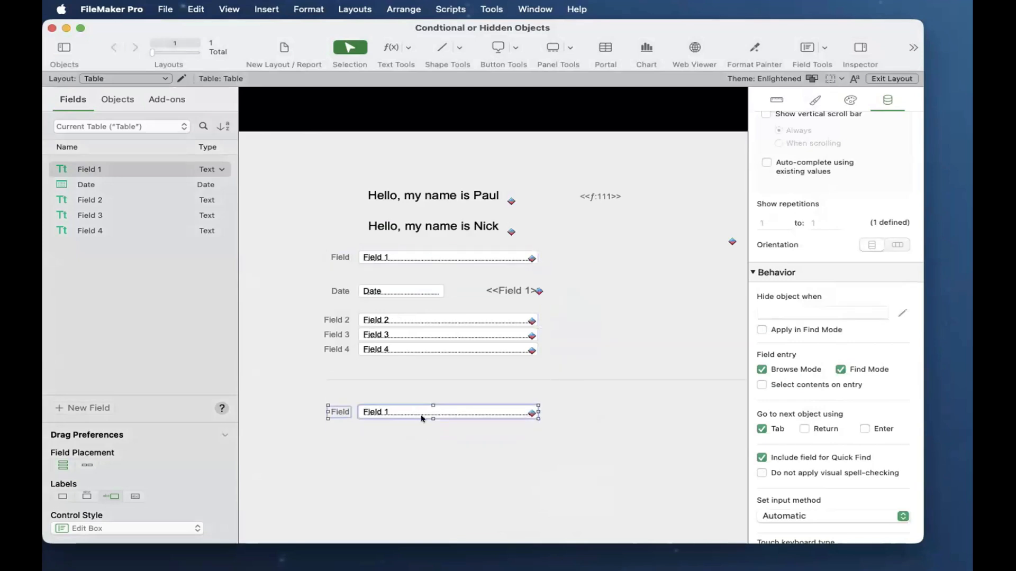
Review the condition types offered in the copied Field 1 edit box's conditional formatting and close it without changes.
right_click(422, 414)
click(491, 563)
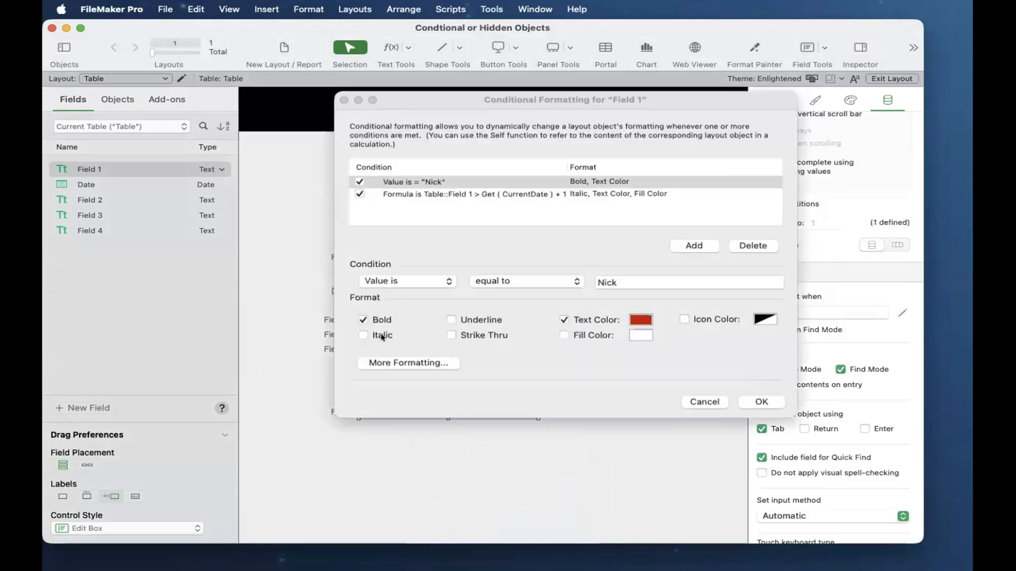
click(399, 284)
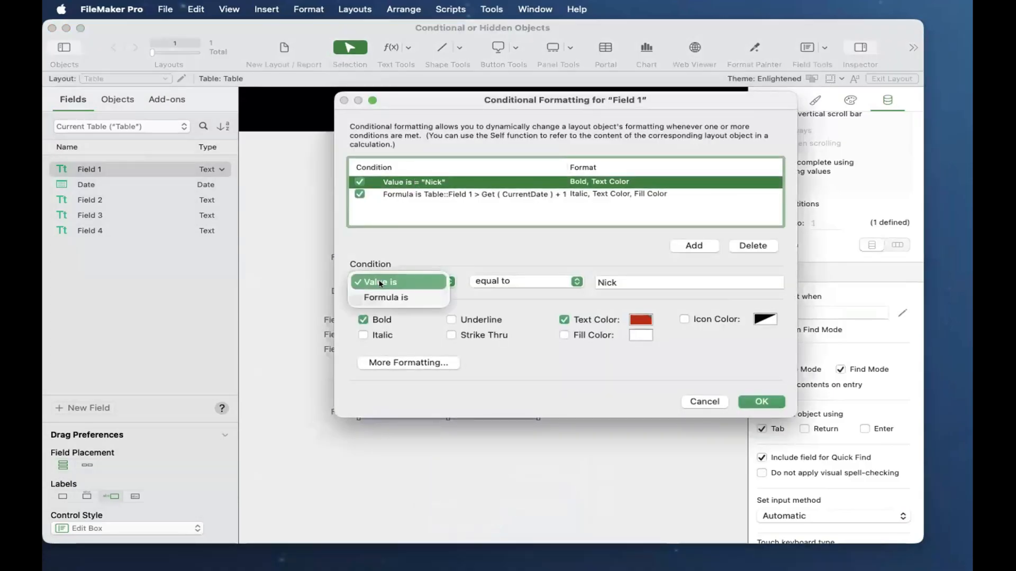
click(407, 282)
key(Escape)
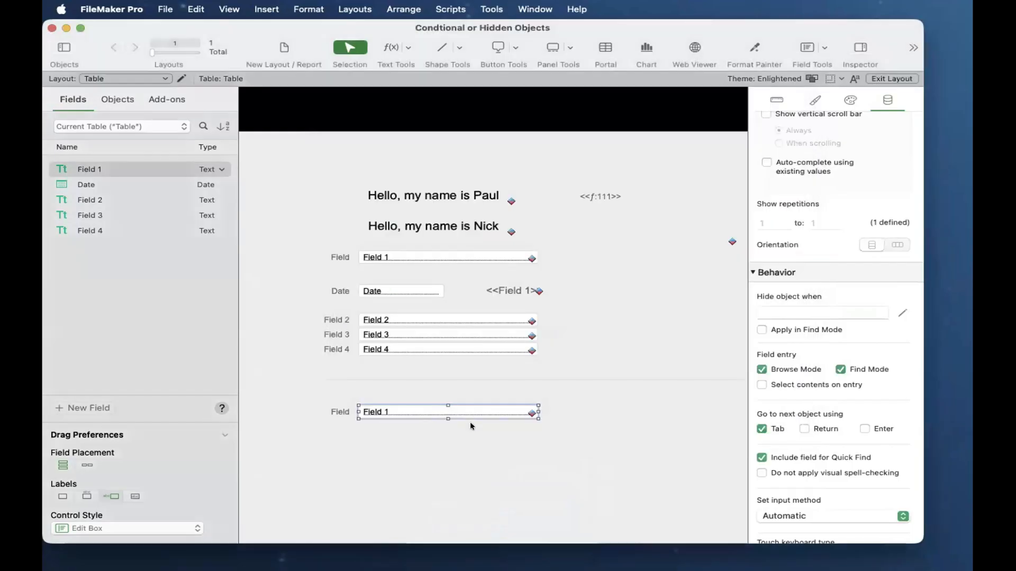
Delete both conditional formatting conditions from the copied Field 1 edit box.
click(412, 415)
right_click(412, 415)
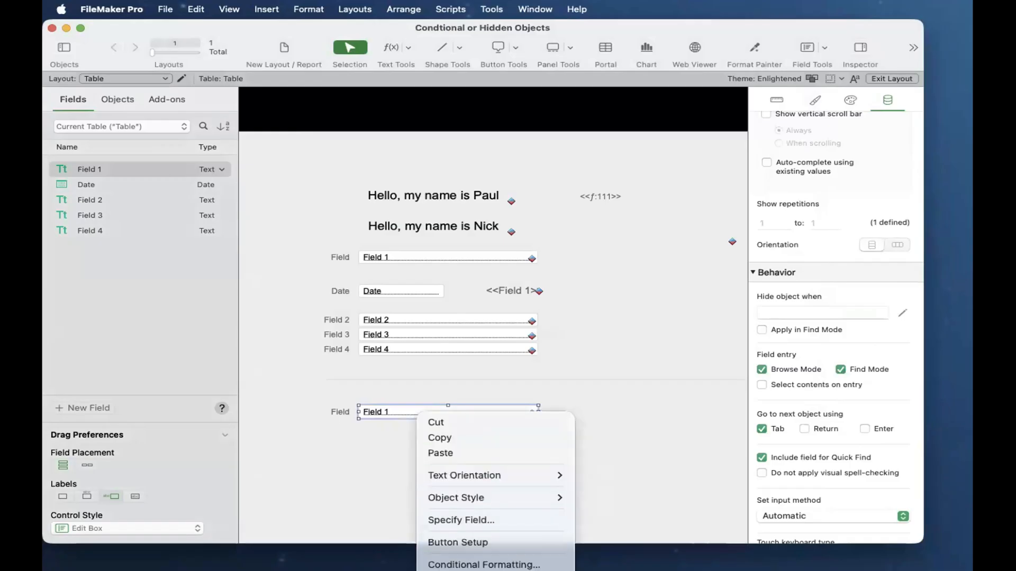
click(479, 564)
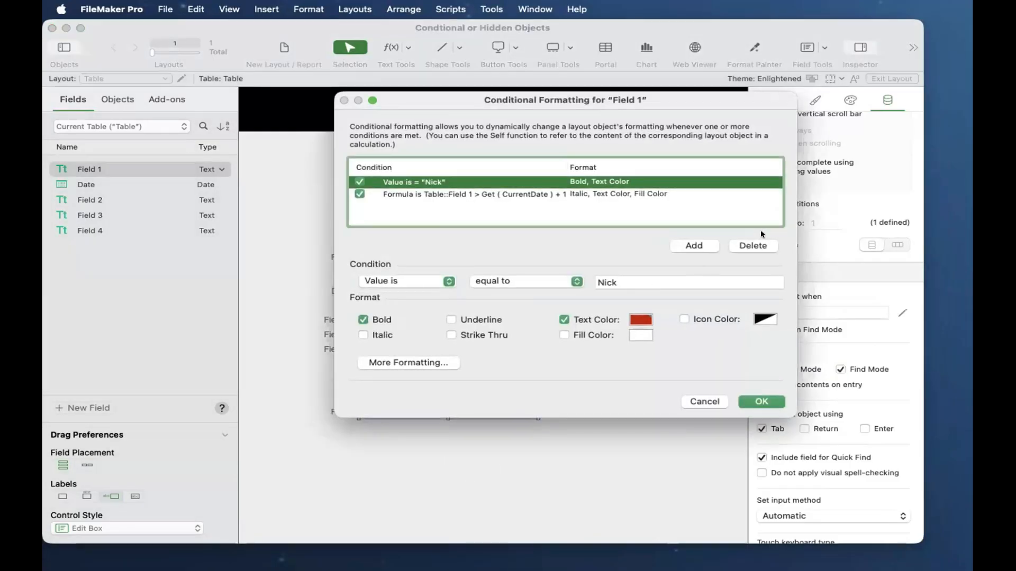
click(764, 241)
click(764, 242)
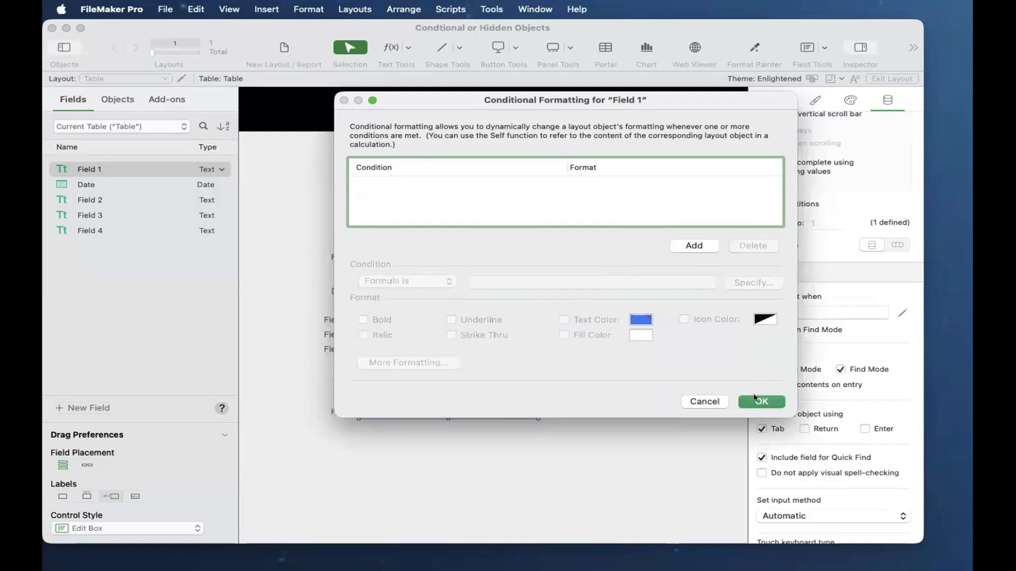
click(757, 400)
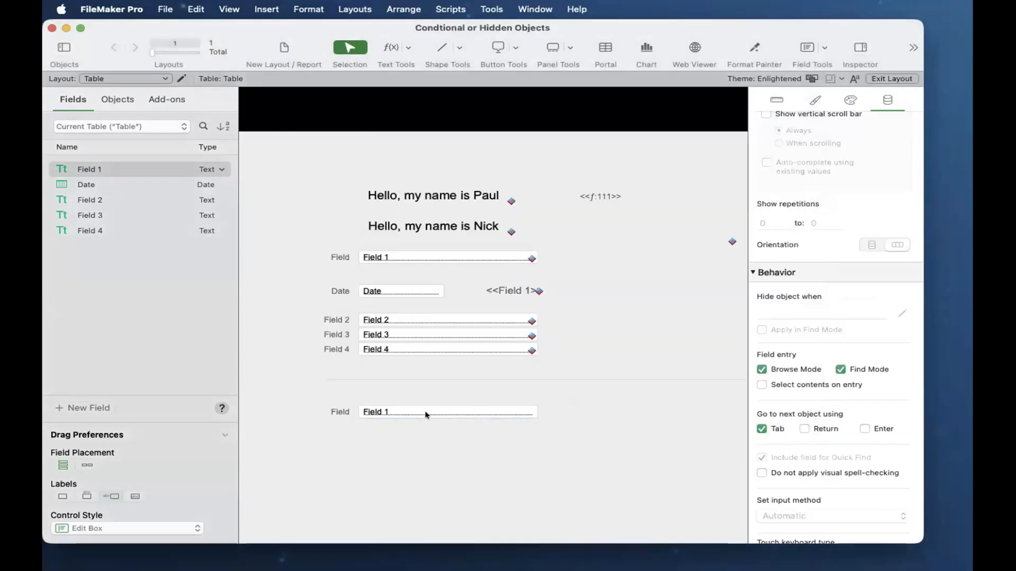
Try to hide the copied Field 1 when Self equals the unquoted first name from the lower greeting.
click(835, 307)
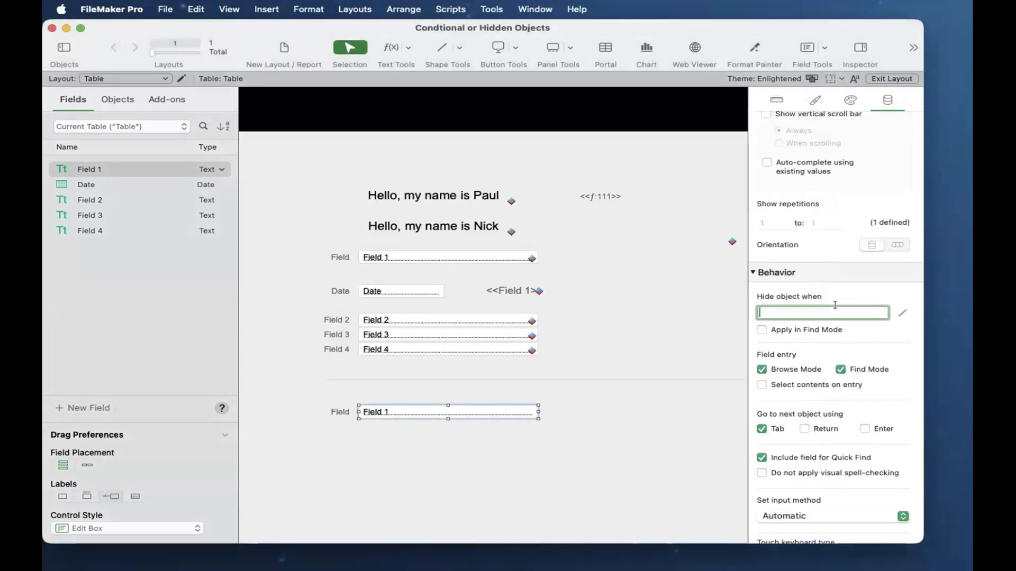
text(Self = Nick)
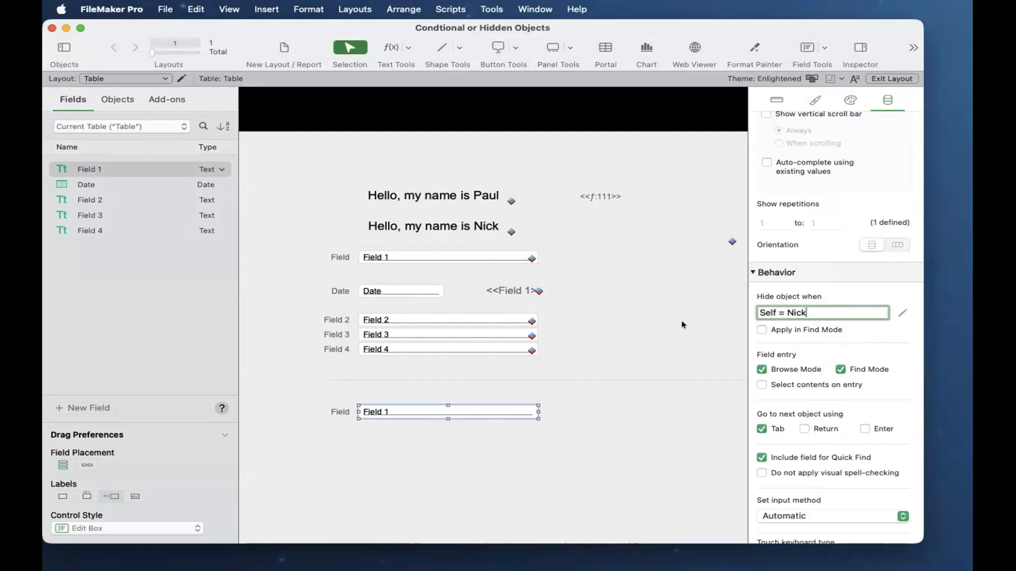
click(682, 325)
Specify a hide calculation for the copied Field 1 comparing Self with the lower greeting's first name in quotes, and view it in Browse mode.
click(902, 313)
text(s)
key(Escape)
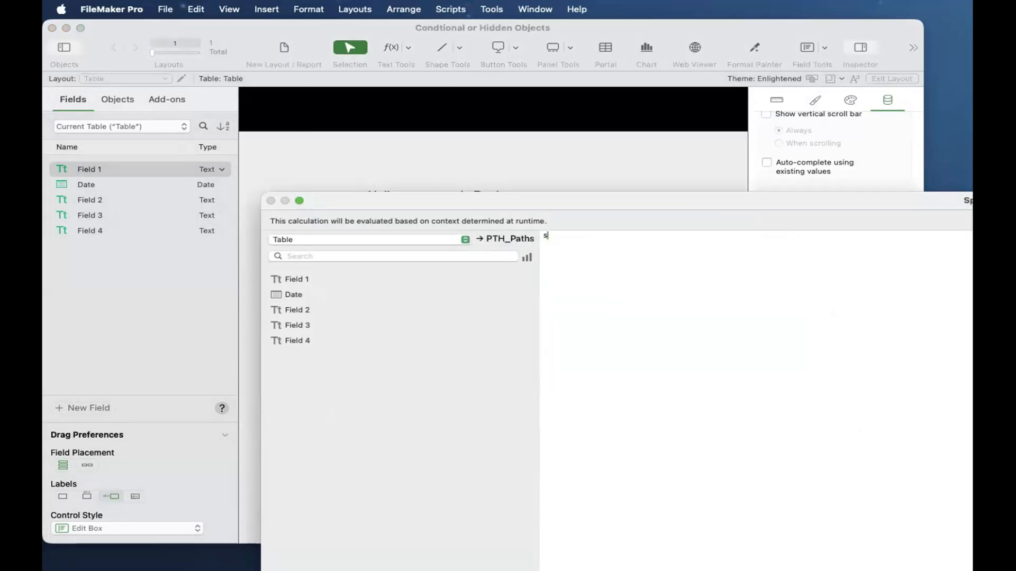
text(elf)
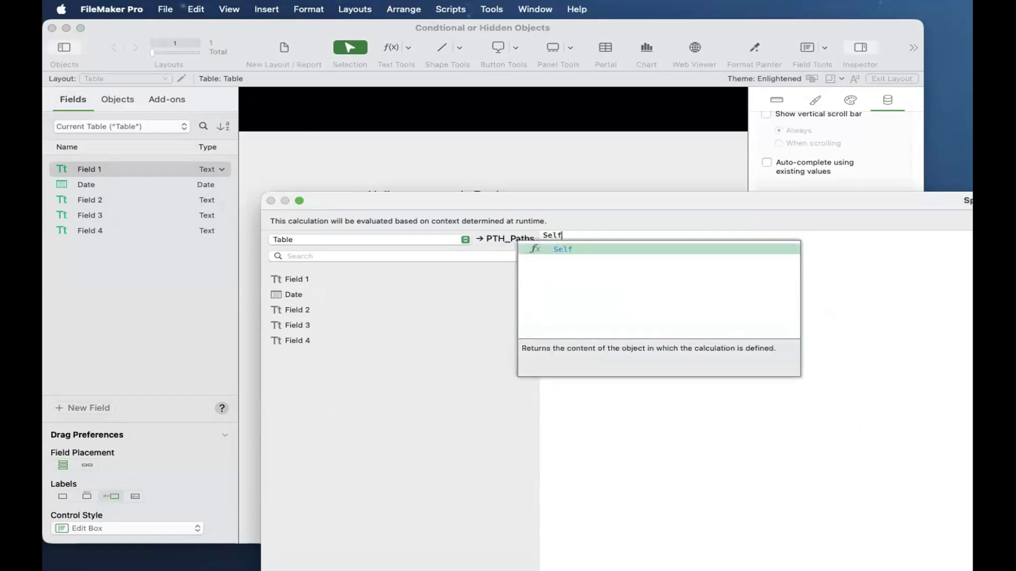
key(Return)
text(= "Nick")
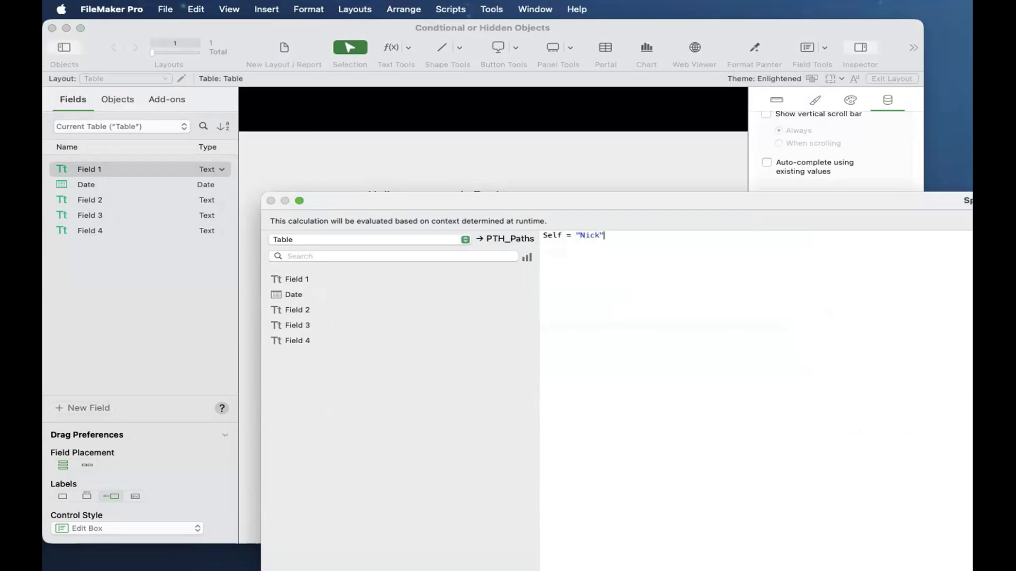
key(Return)
scroll(717, 337, down, 3)
scroll(683, 332, up, 3)
click(685, 333)
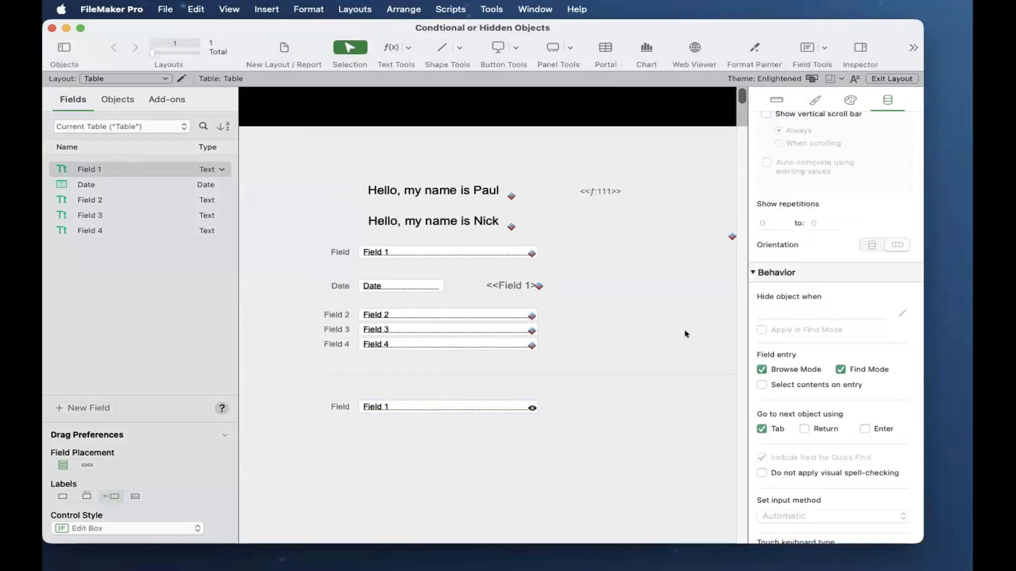
key(super+b)
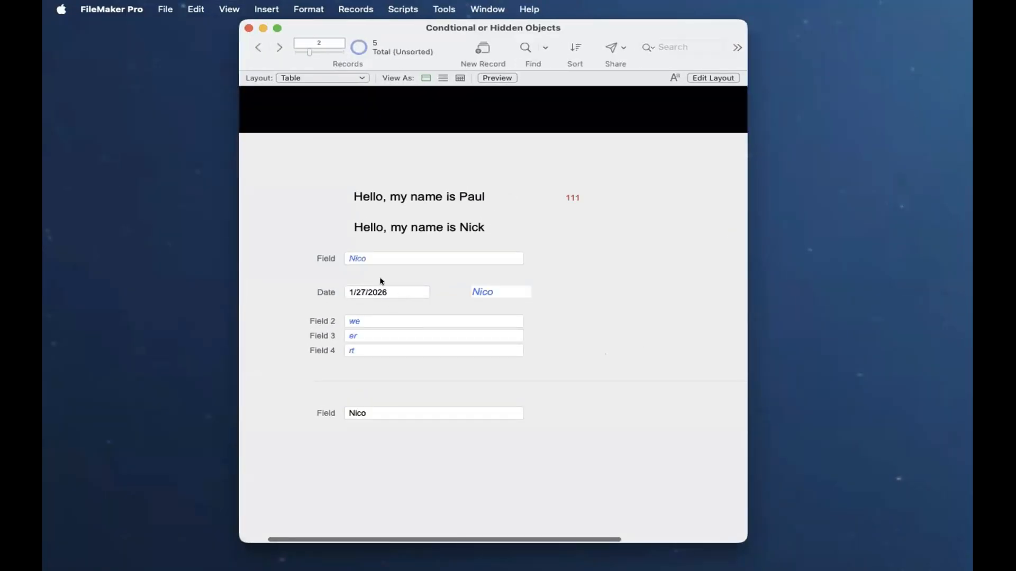
Change the copied Field 1's entry to the first name shown in the lower greeting and commit it.
click(379, 258)
click(367, 413)
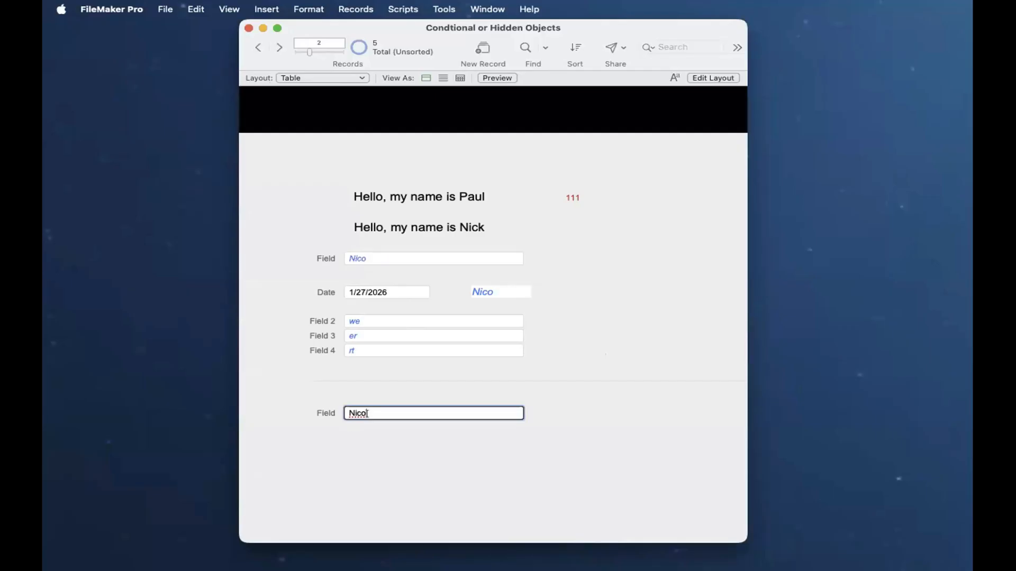
key(BackSpace)
text(k)
click(386, 427)
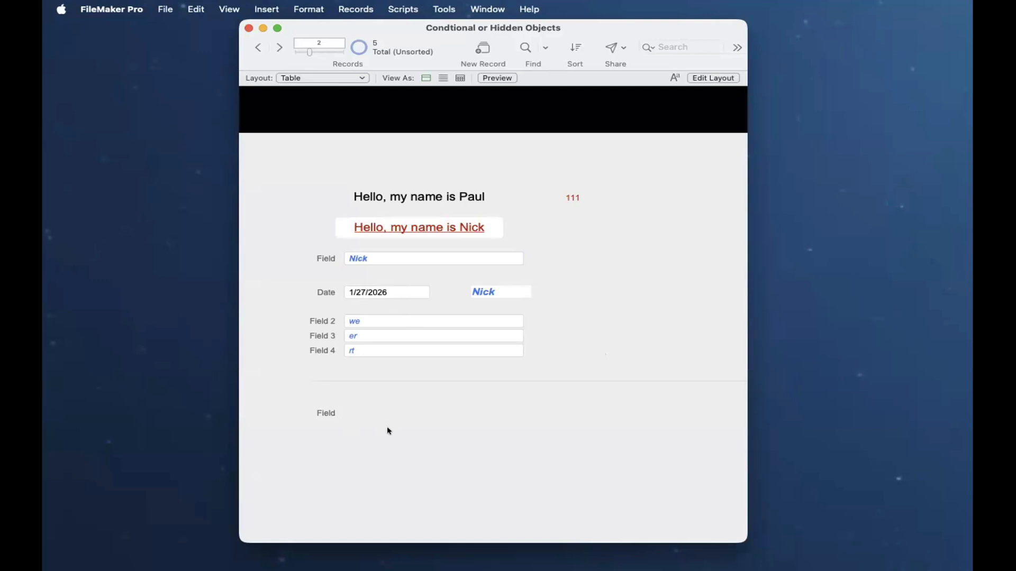
Test the hide rule by shortening the upper Field 1's name by its last letter, committing, and restoring the full name.
click(372, 257)
key(BackSpace)
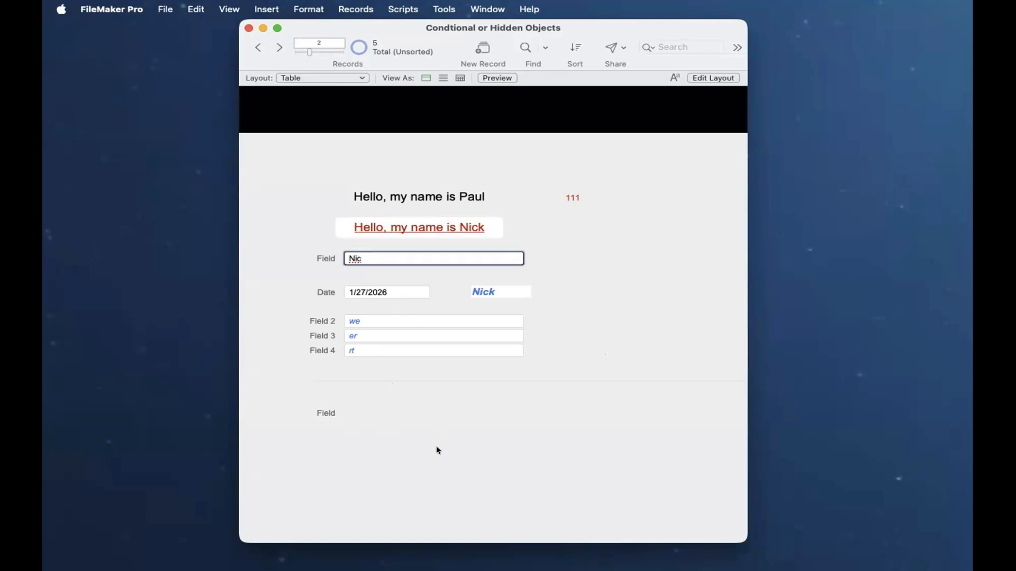
click(437, 449)
click(395, 253)
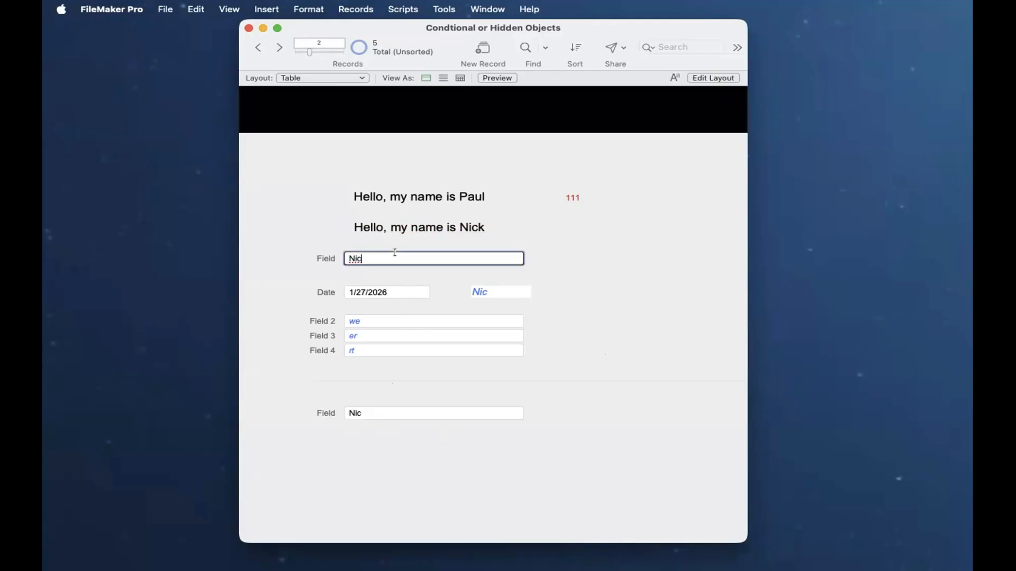
key(BackSpace)
text(ck)
click(445, 475)
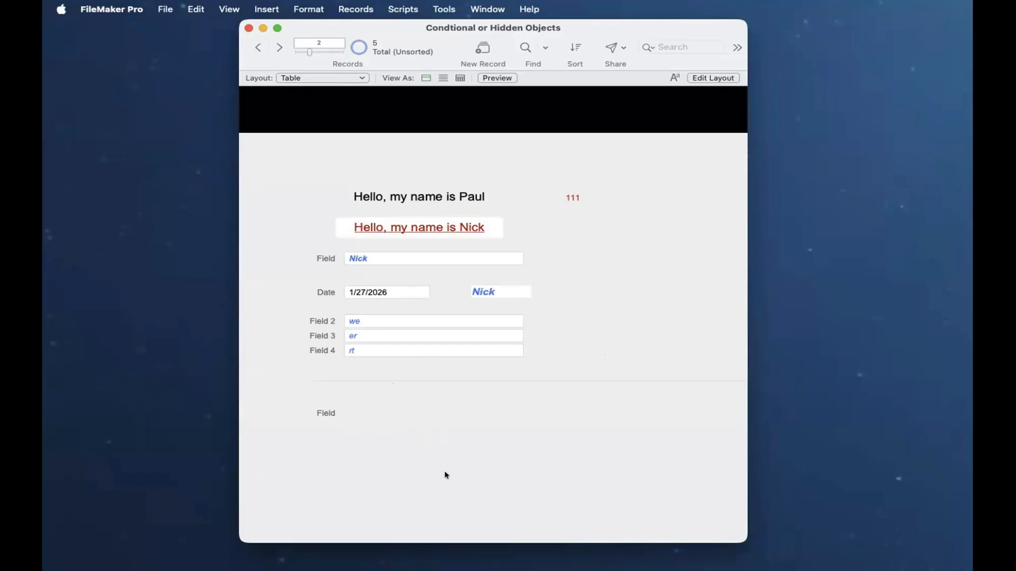
Change the comparison in the copied Field 1's hide calculation from = to ≠ and return to Browse mode.
key(super+l)
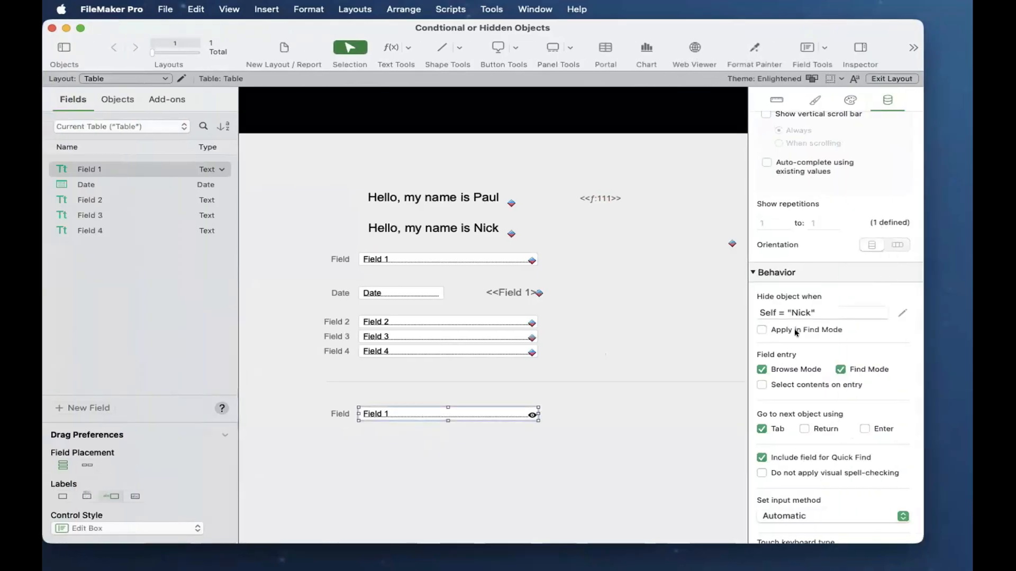
click(784, 312)
key(BackSpace)
text(≠)
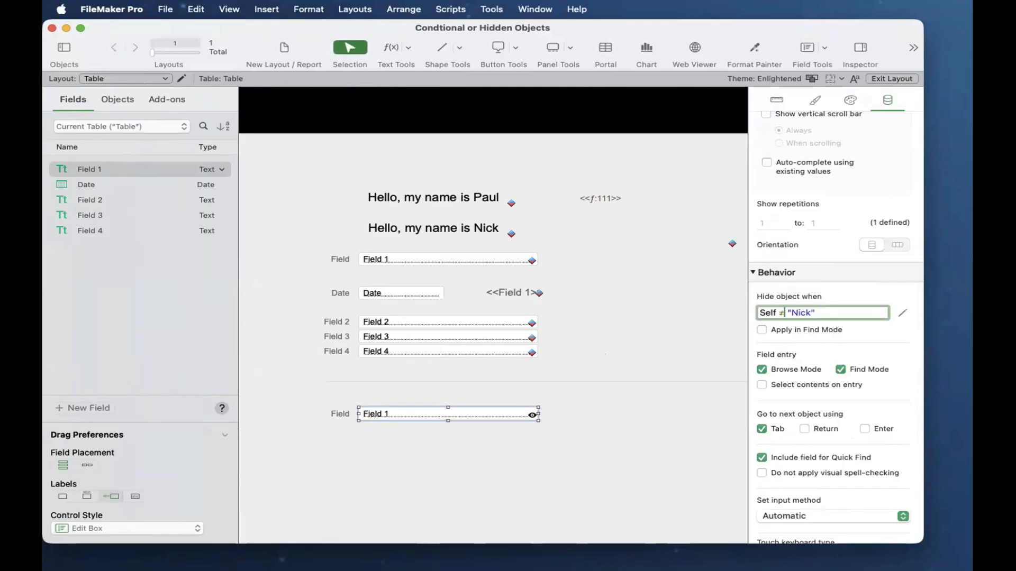
click(687, 412)
key(super+b)
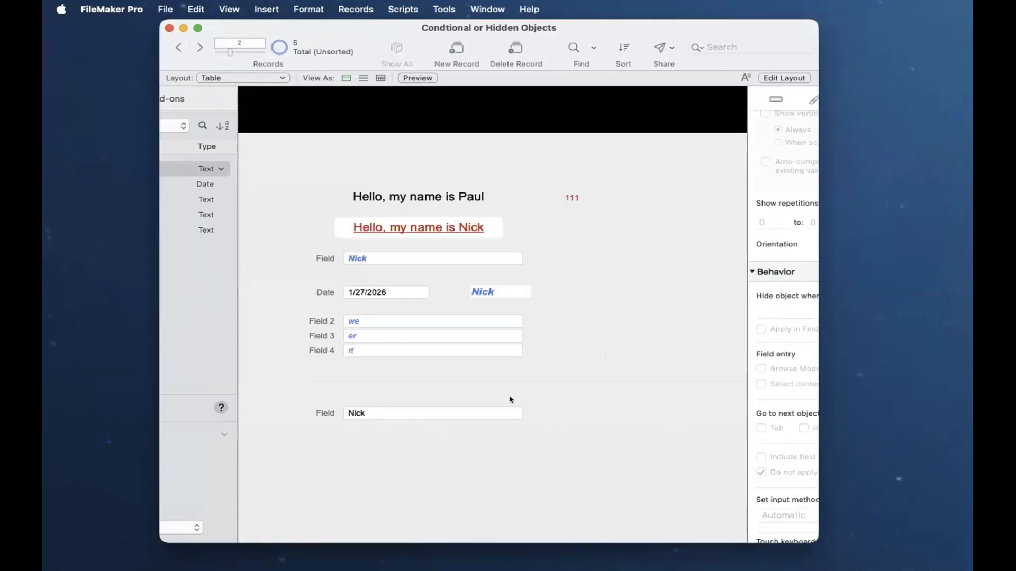
Test the ≠ hide calculation by removing the last letter of the upper Field 1's name, committing, and adding it back.
click(371, 253)
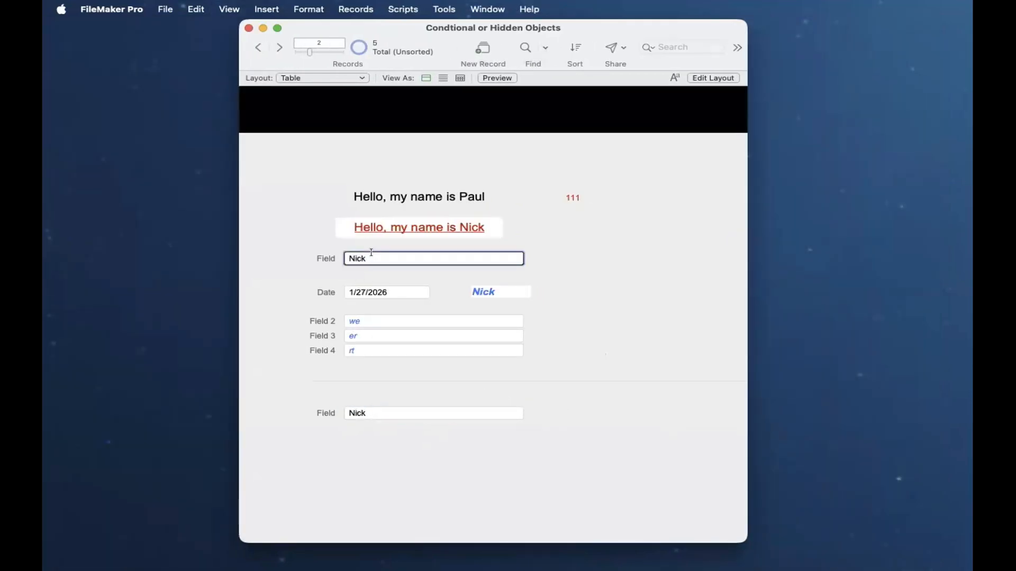
key(BackSpace)
click(521, 373)
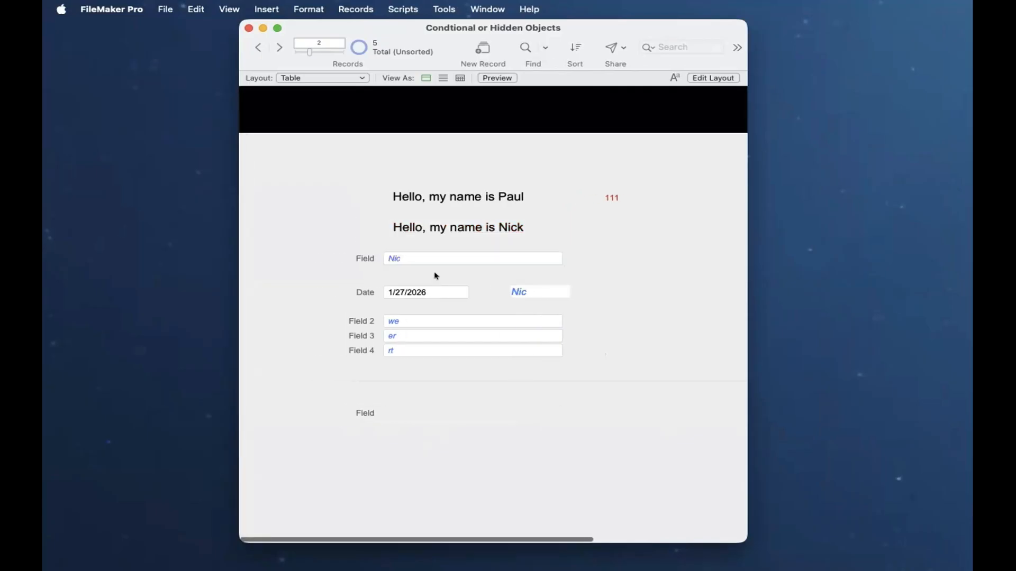
click(432, 259)
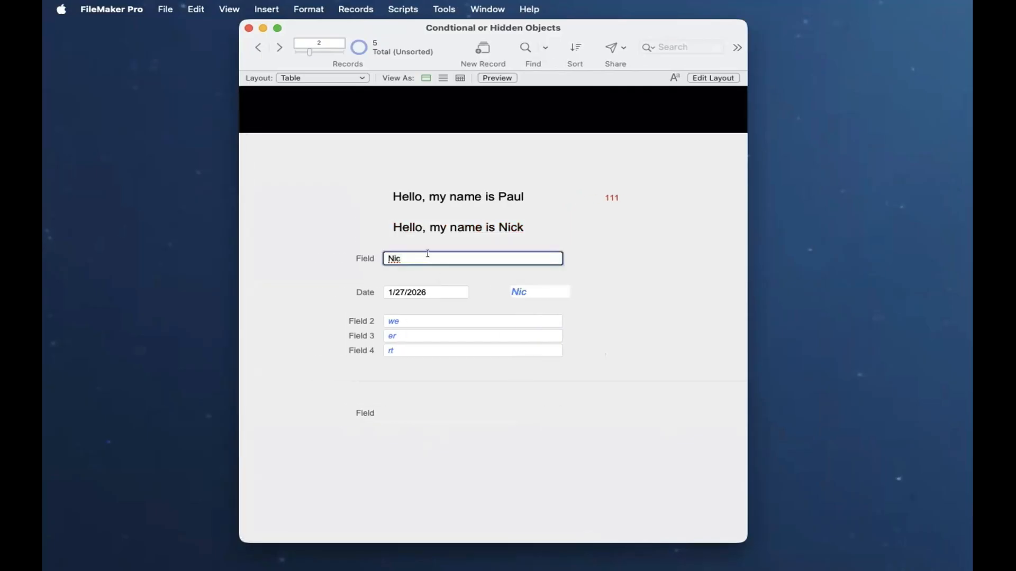
text(k)
click(571, 236)
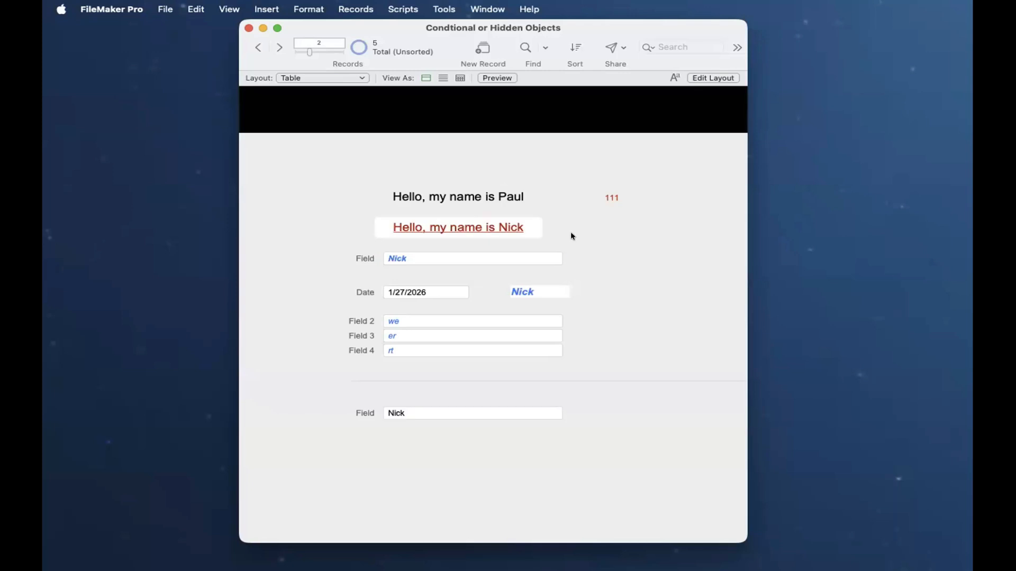
Review the condition types and comparison operators in the upper Field 1's conditional formatting and close it without changes.
key(super+l)
right_click(417, 260)
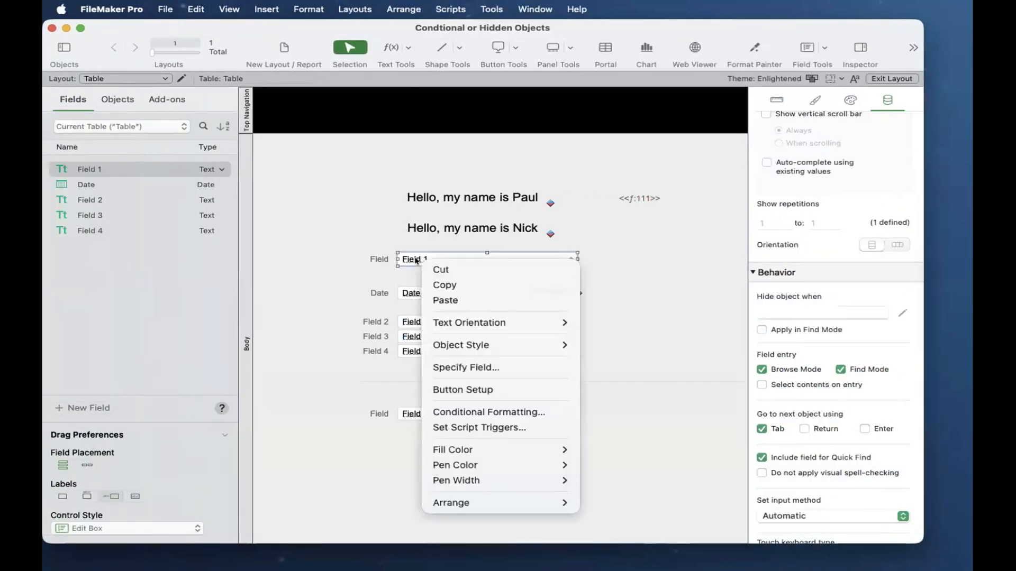
click(465, 412)
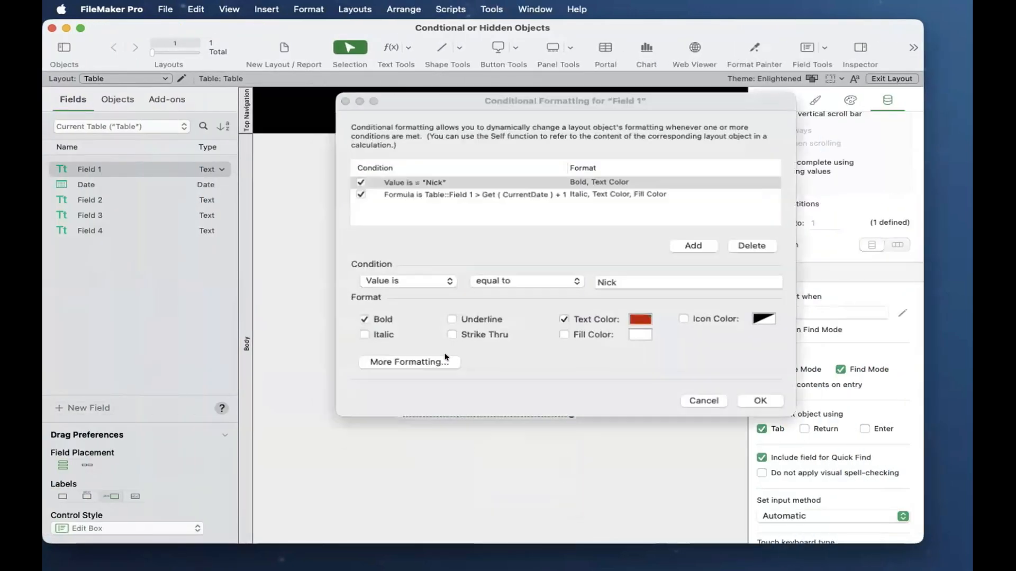
click(389, 281)
click(390, 281)
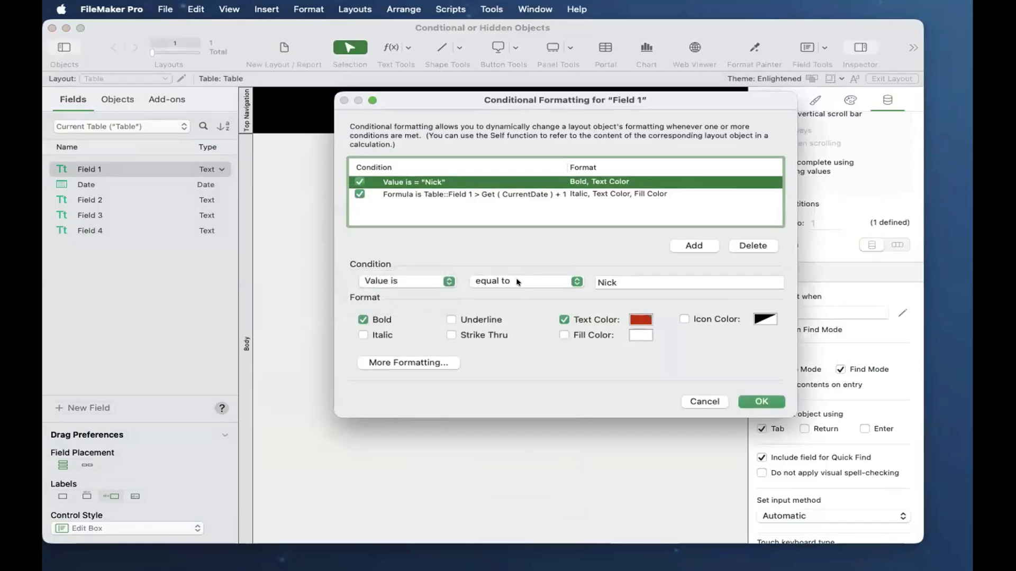
click(518, 280)
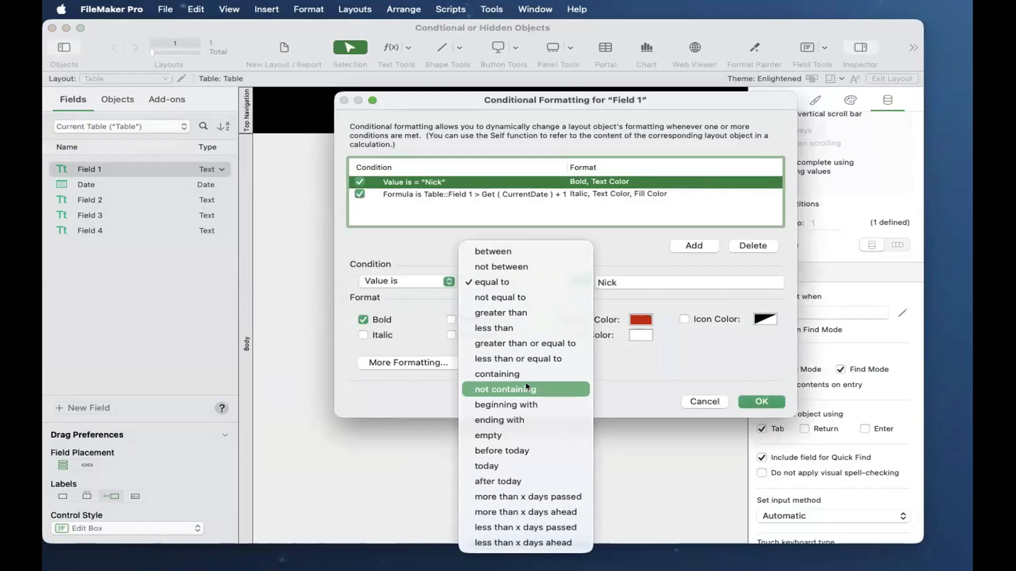
click(649, 324)
key(Return)
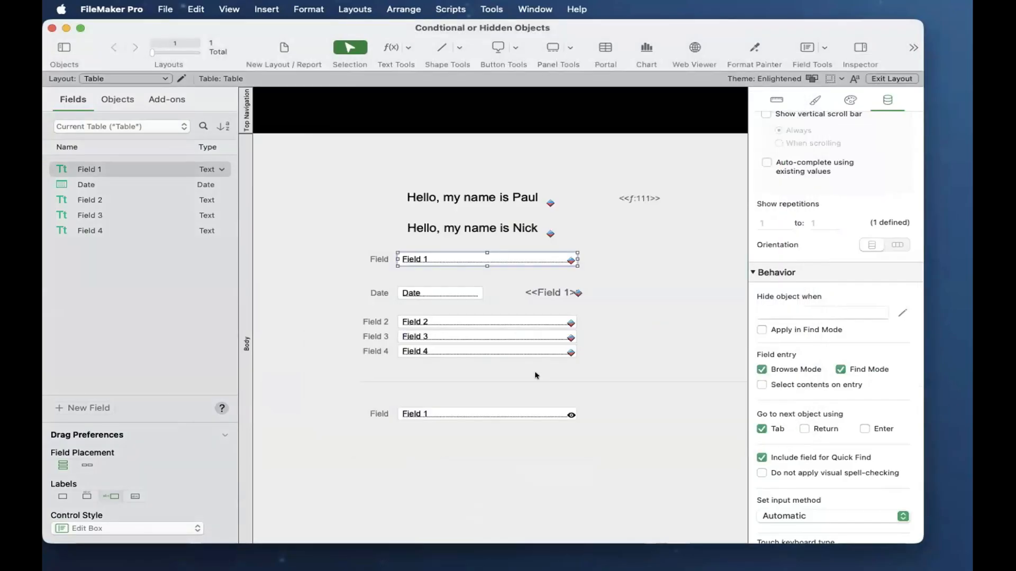
Replace the copied Field 1's hide calculation with a reference to Table::Date.
click(502, 411)
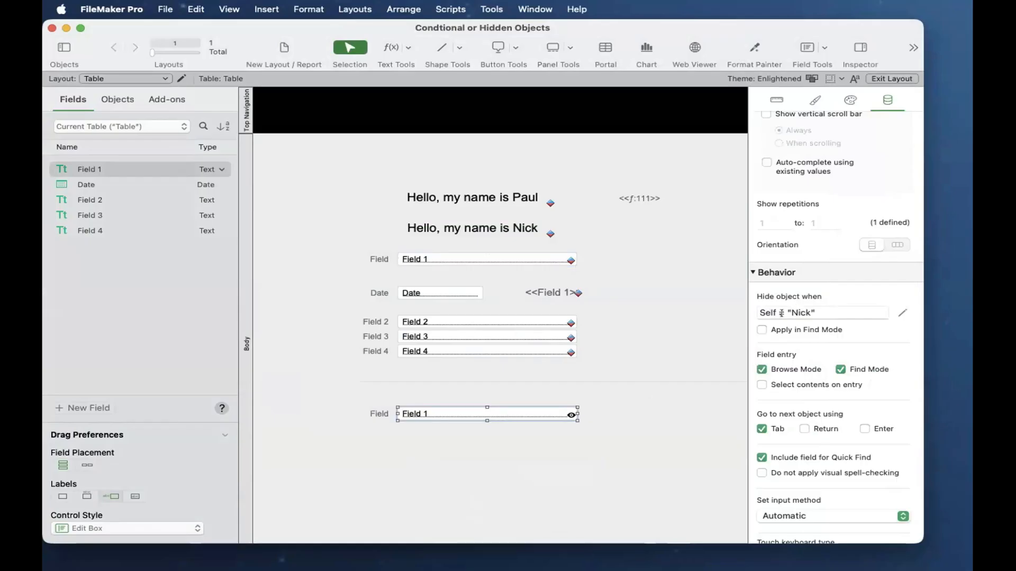
scroll(782, 313, down, 2)
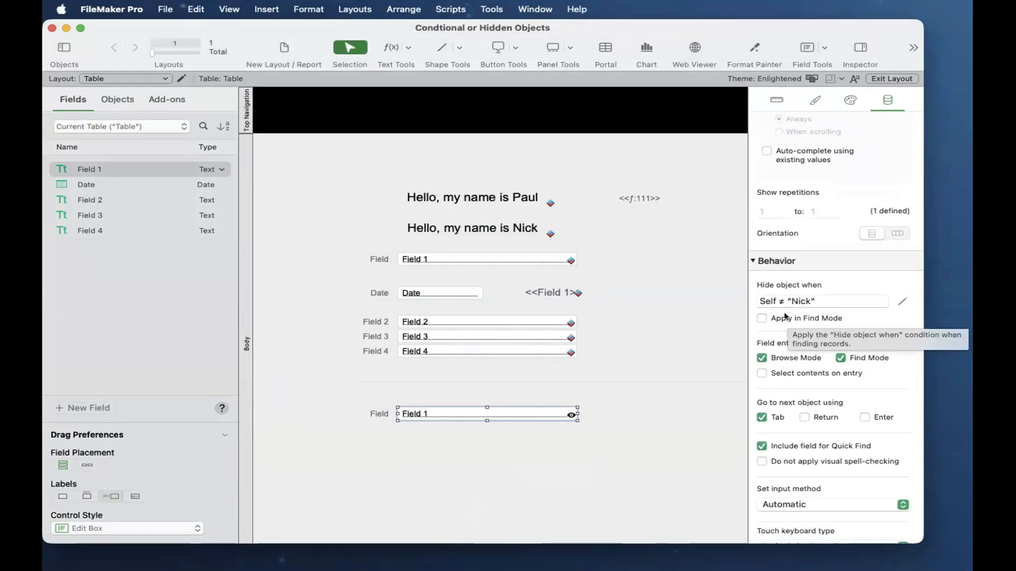
scroll(628, 336, down, 1)
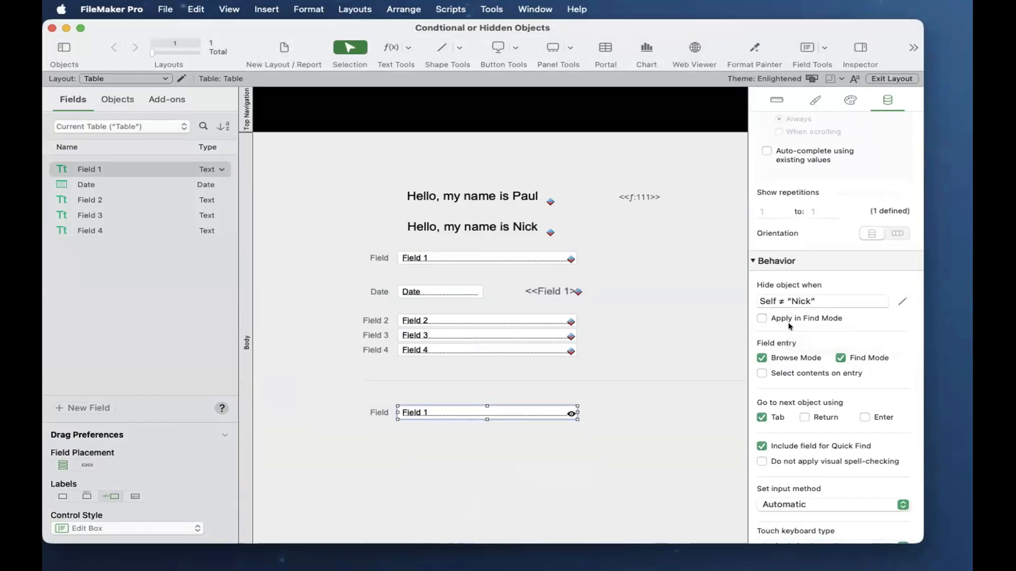
scroll(789, 317, down, 1)
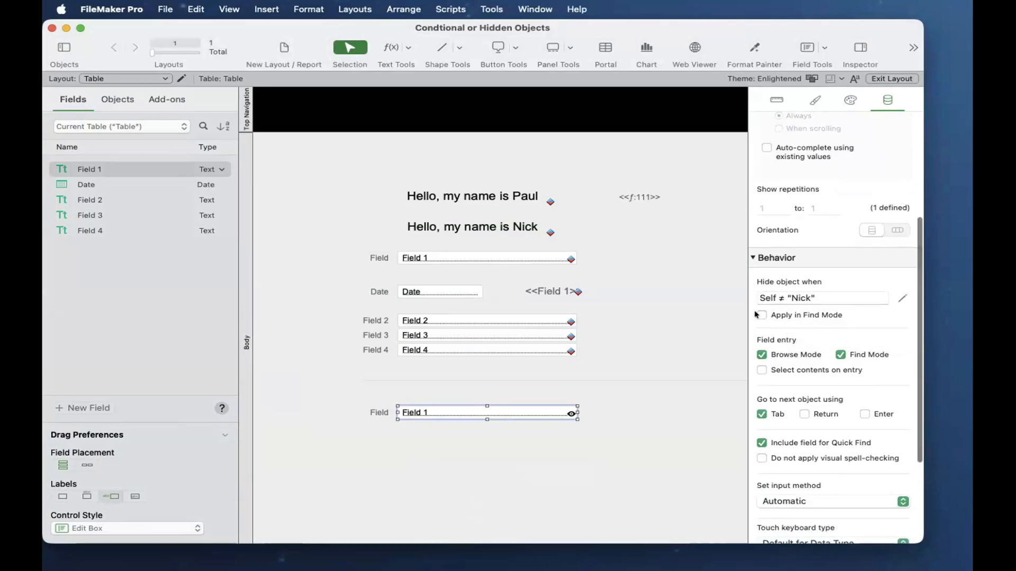
click(902, 298)
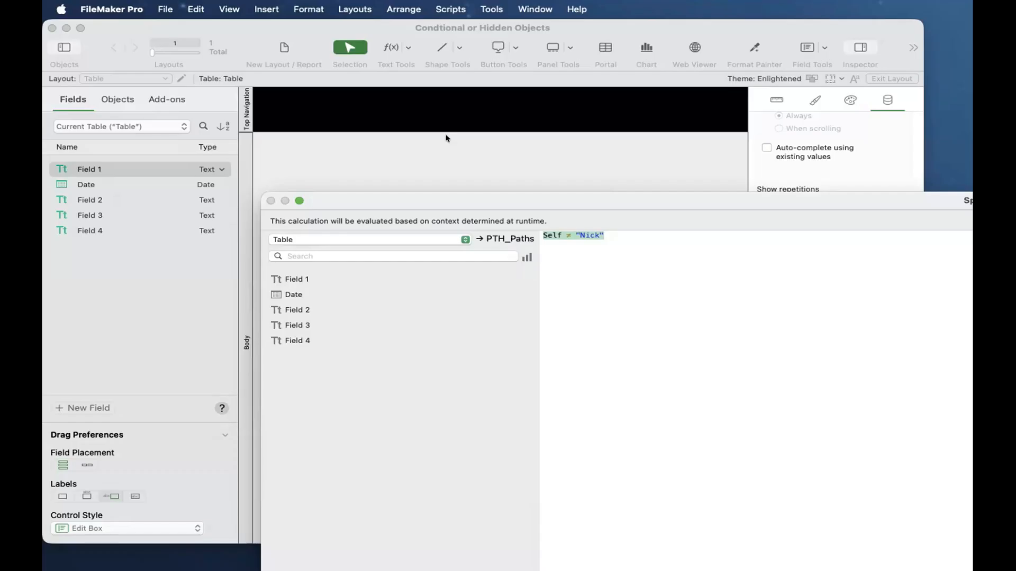
drag(362, 199, 515, 175)
double_click(446, 270)
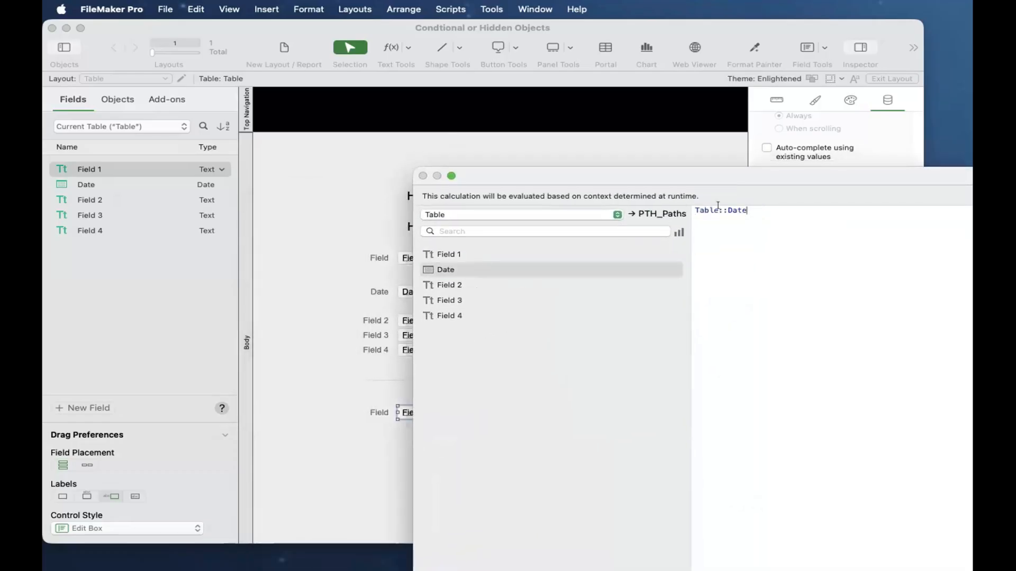
Complete the hide calculation as Table::Date ≥ Get ( CurrentDate ) - 1 and confirm it.
drag(716, 179, 513, 196)
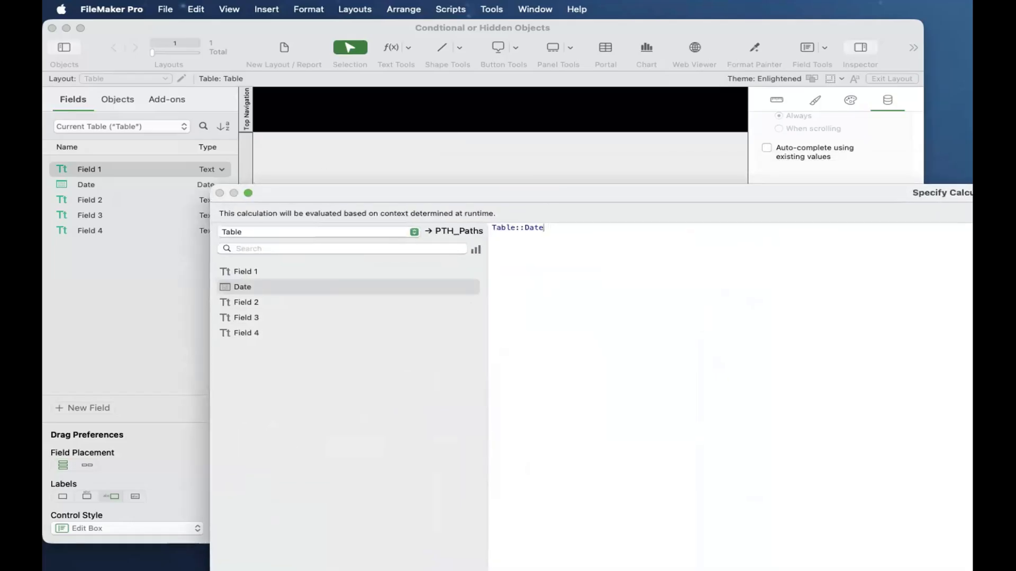
text(<)
key(BackSpace)
text(≥ Get curr)
key(BackSpace)
key(BackSpace)
key(BackSpace)
key(BackSpace)
key(BackSpace)
key(BackSpace)
text(t)
key(Return)
text(current)
key(Return)
text(- 1)
key(Return)
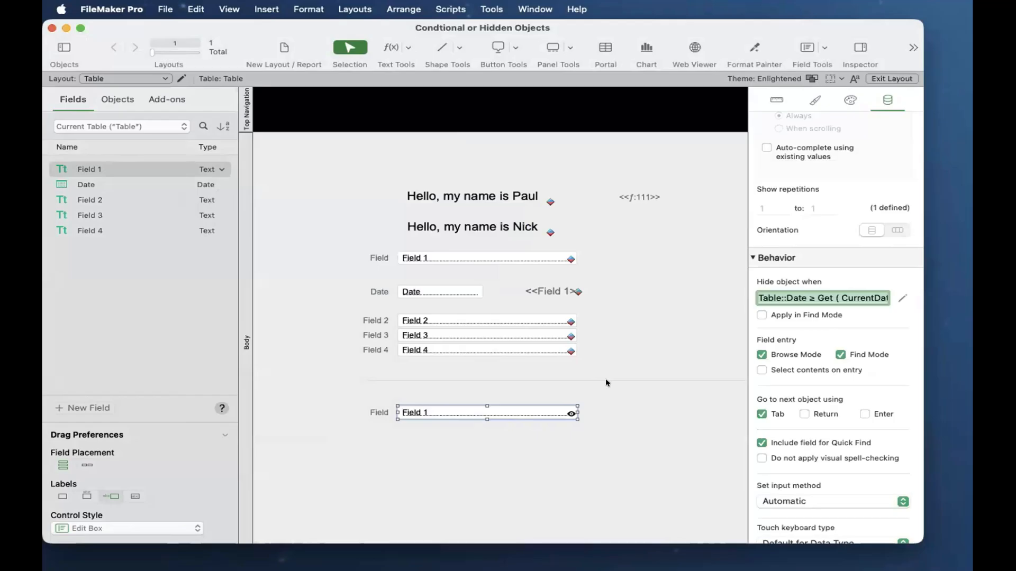
Test the date-based hide calculation in Browse mode with the dates 2/9/2026, 2/8/2026 and 2/10/2026.
key(super+b)
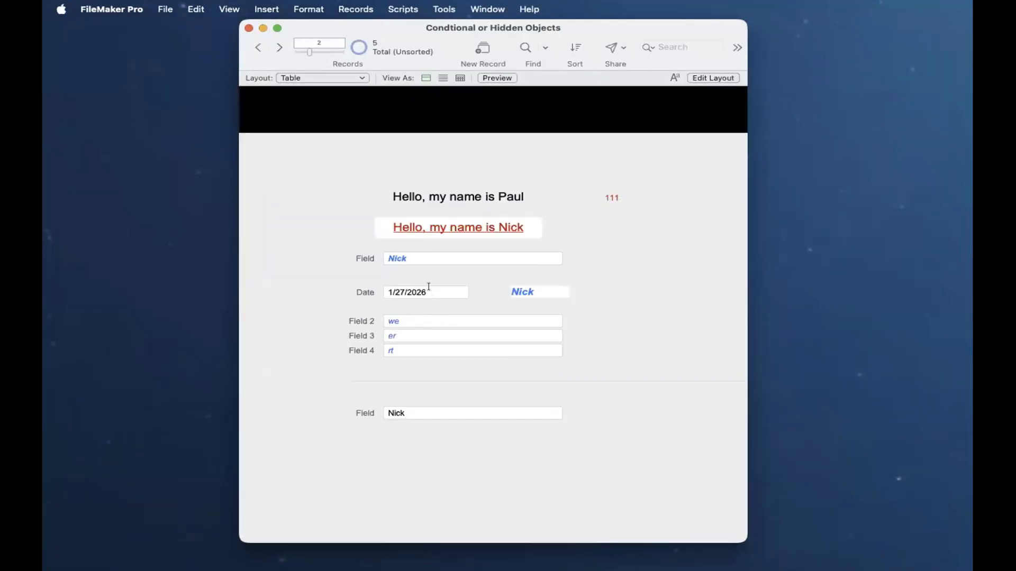
click(428, 286)
click(423, 393)
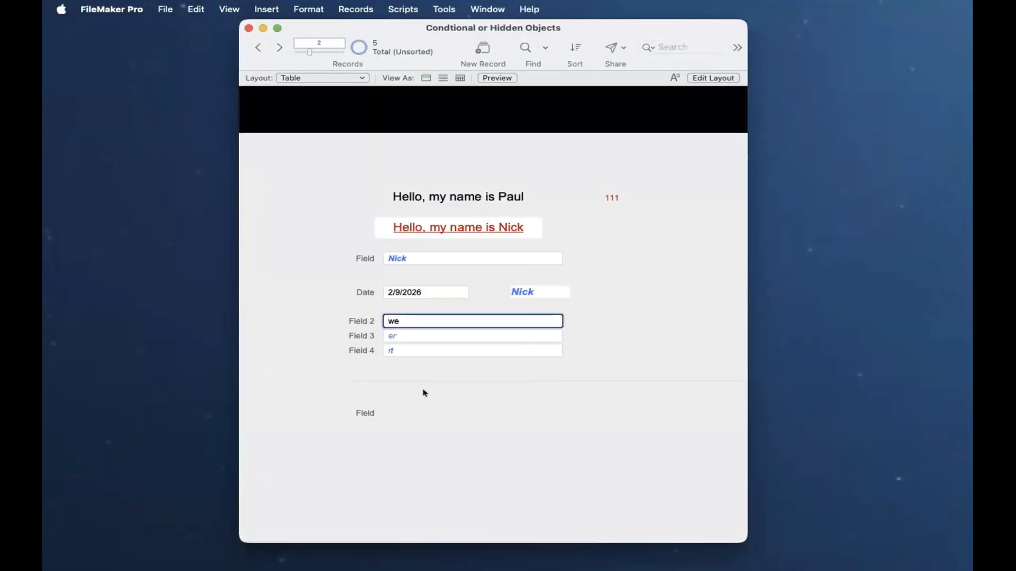
click(423, 288)
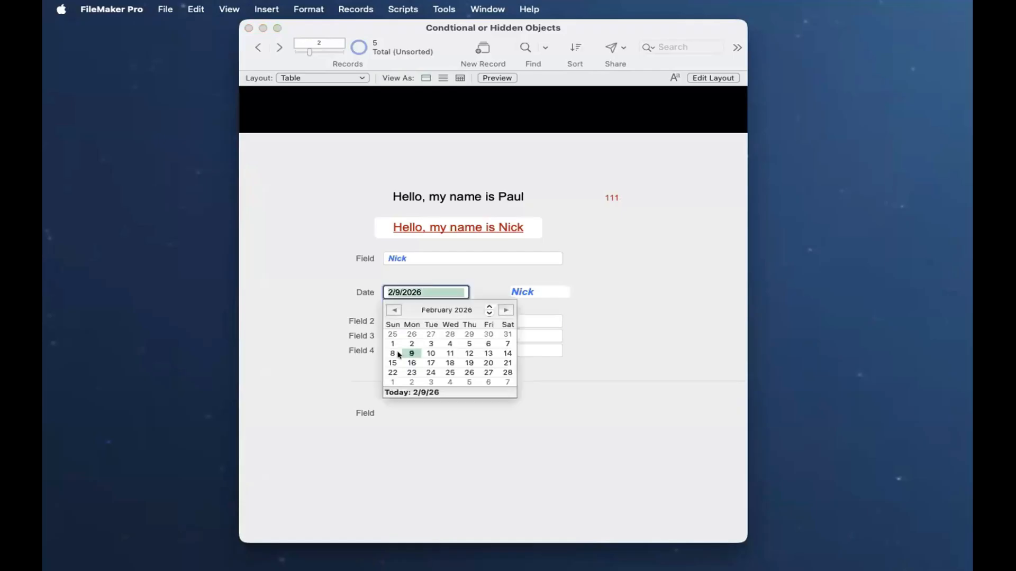
click(394, 353)
click(412, 295)
click(430, 353)
click(432, 362)
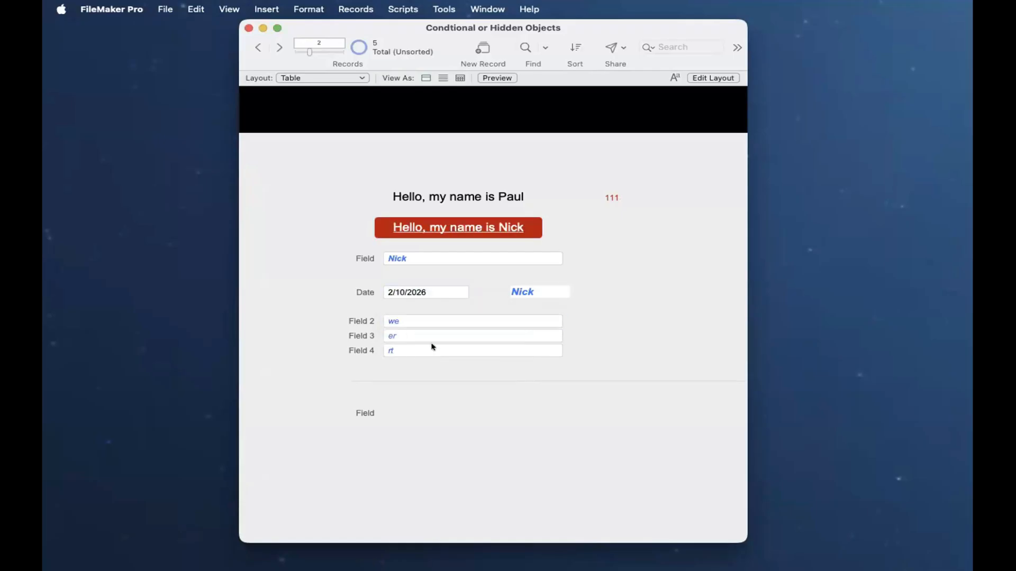
Set the record's Date field back to 2/9/2026.
click(425, 289)
scroll(420, 369, right, 1)
click(411, 293)
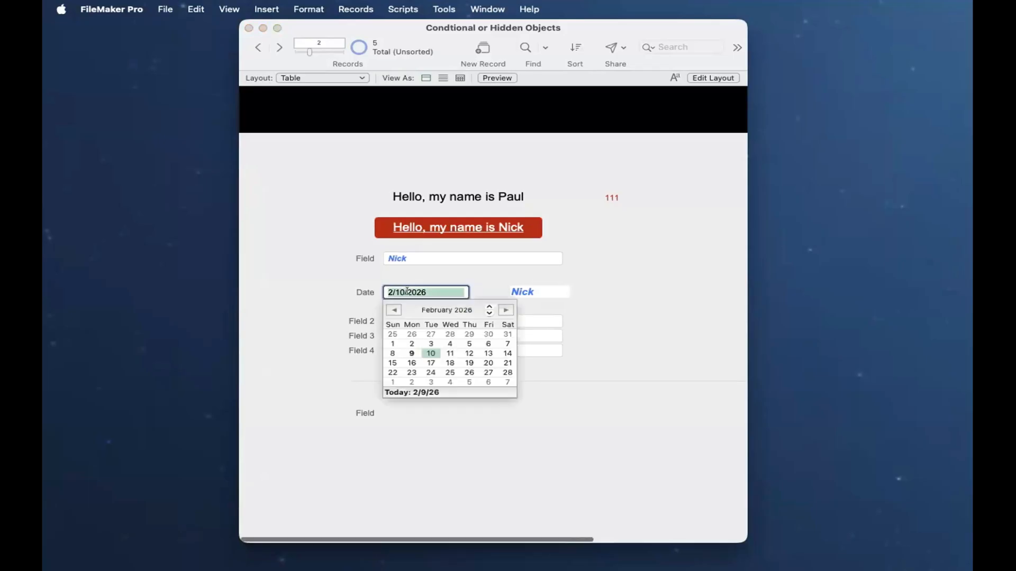
click(412, 353)
click(415, 292)
Change the operator in the copied Field 1's hide calculation to > and return to Browse mode.
key(super+l)
click(439, 414)
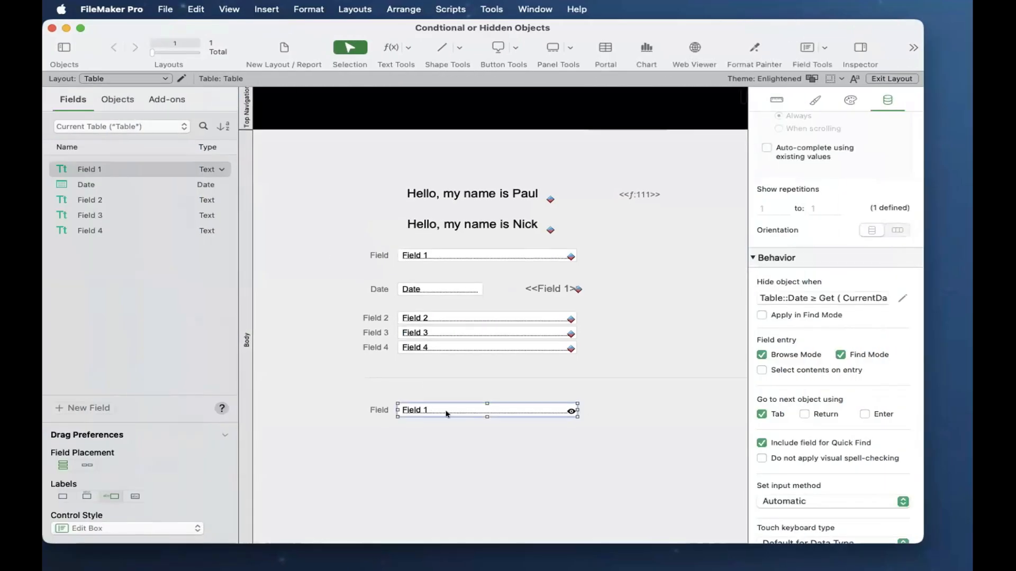
click(903, 297)
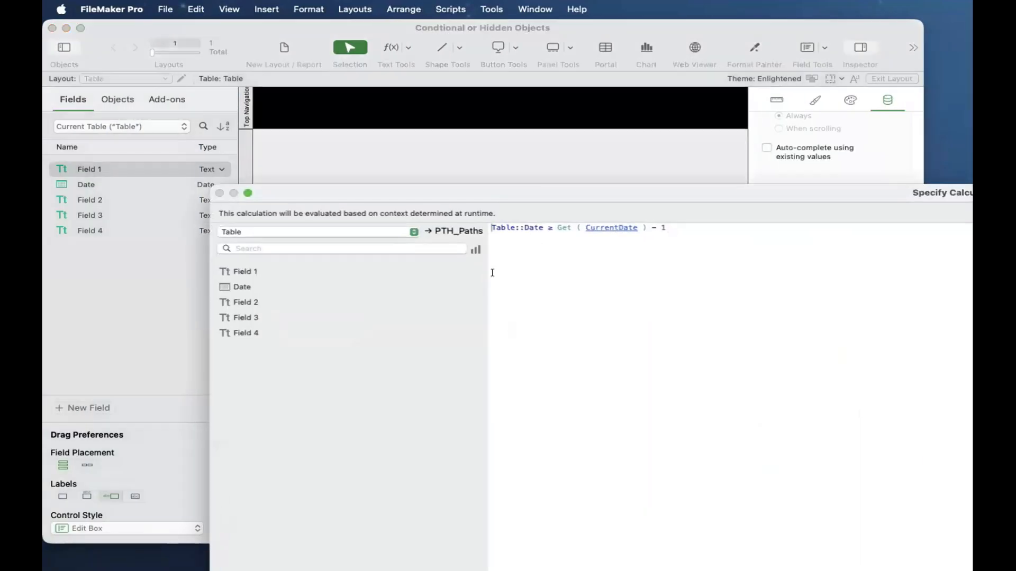
click(549, 229)
key(BackSpace)
text(≥)
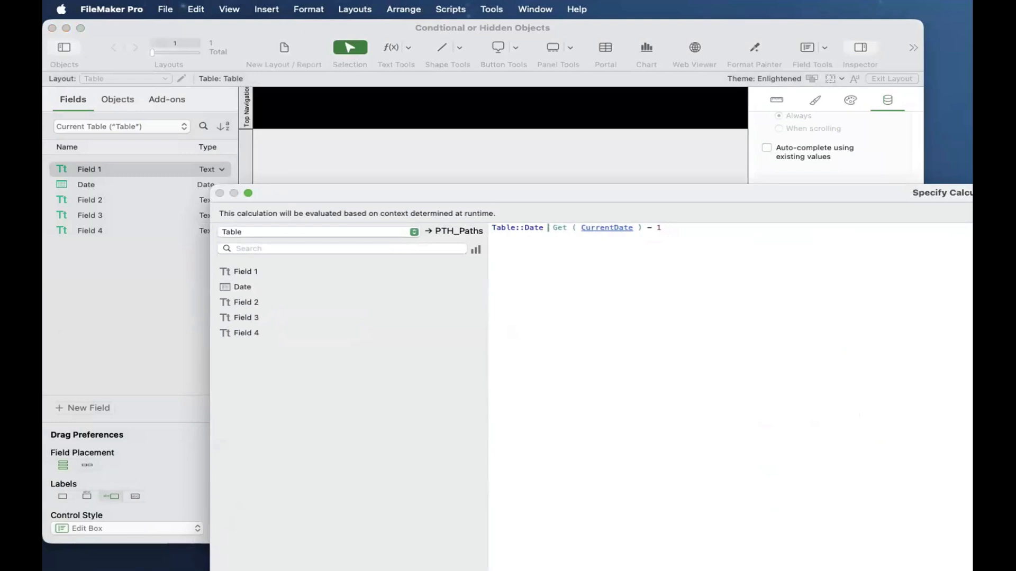
key(BackSpace)
text(>)
key(KP_Enter)
click(612, 295)
key(super+b)
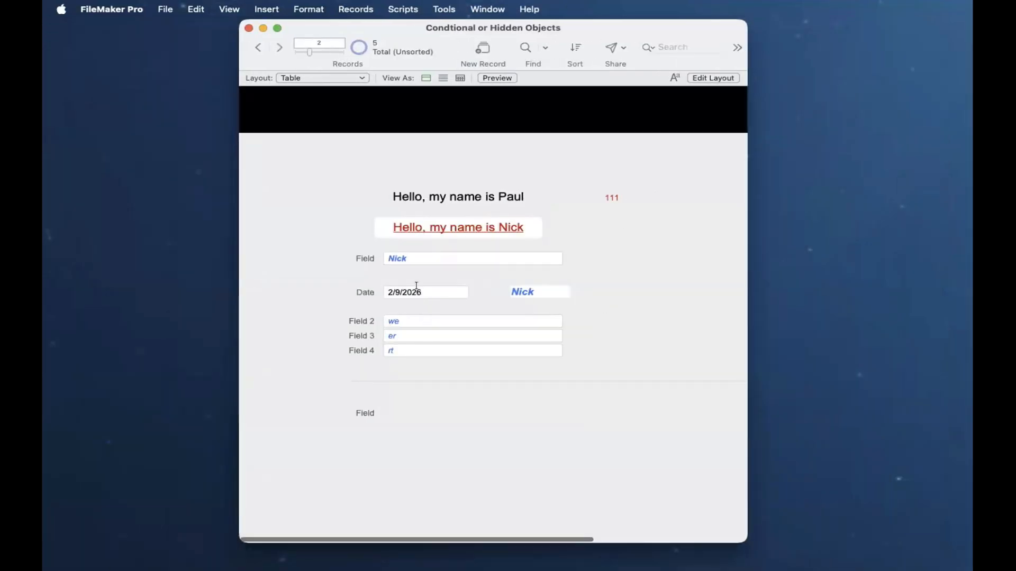
Test the hide calculation by setting the record's Date field to 2/10/2026 and to 2/8/2026.
click(416, 292)
click(420, 295)
click(435, 355)
click(455, 376)
click(412, 291)
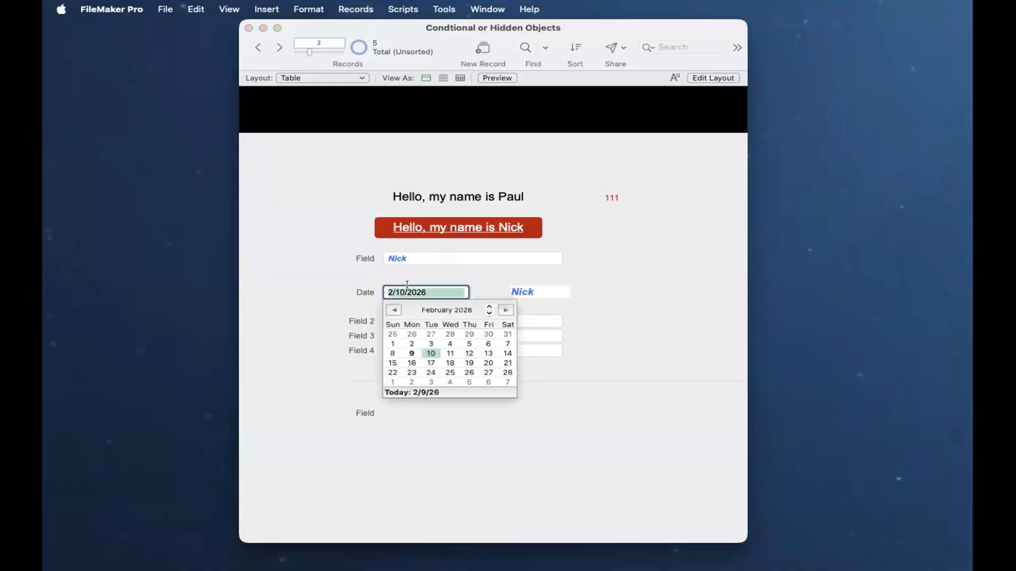
click(392, 352)
click(340, 299)
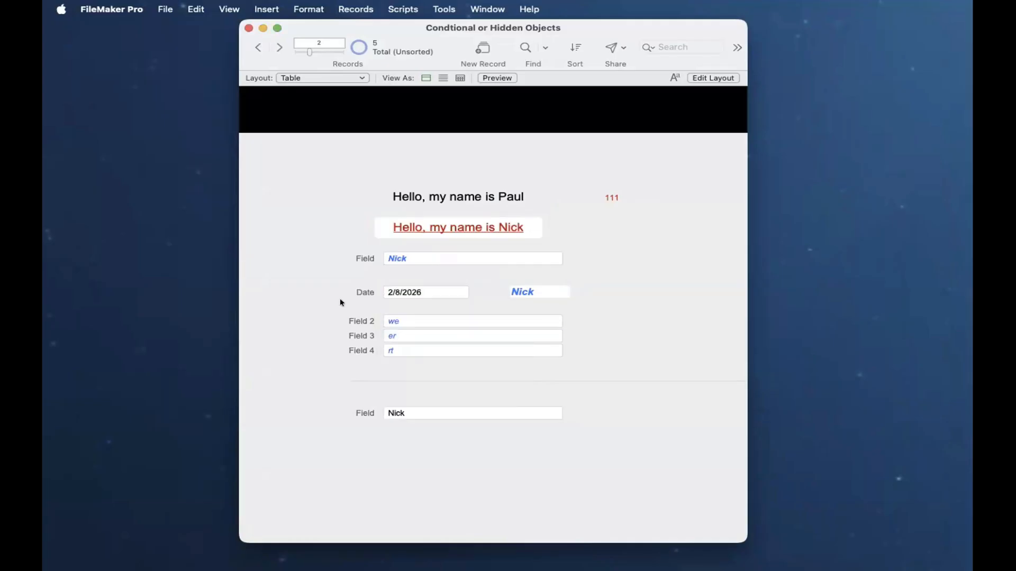
Repeat the hide test with the dates 2/9/2026 and 2/10/2026, ending on 2/8/2026.
click(426, 287)
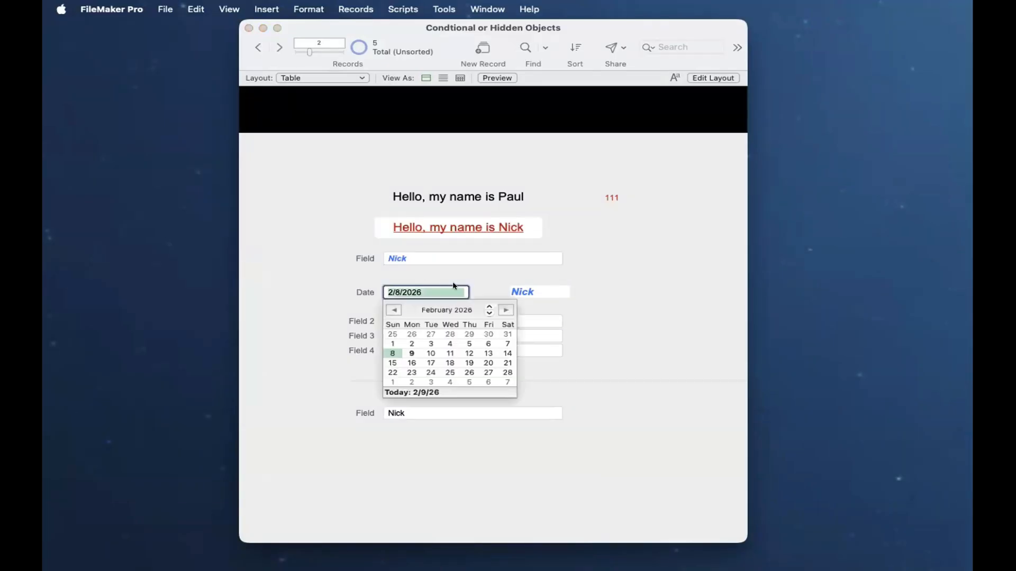
click(410, 353)
click(419, 297)
click(429, 353)
click(420, 297)
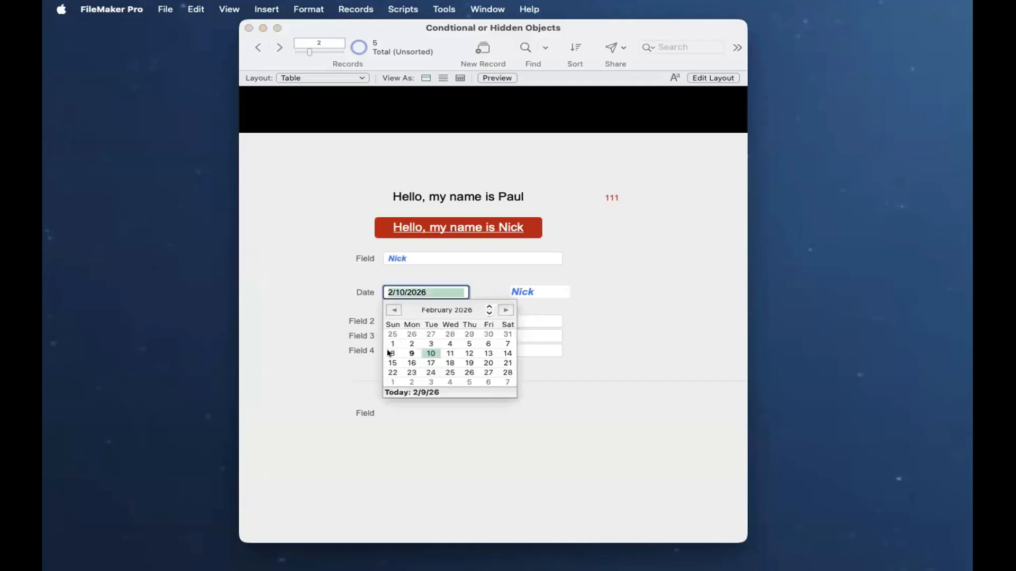
click(392, 353)
click(366, 358)
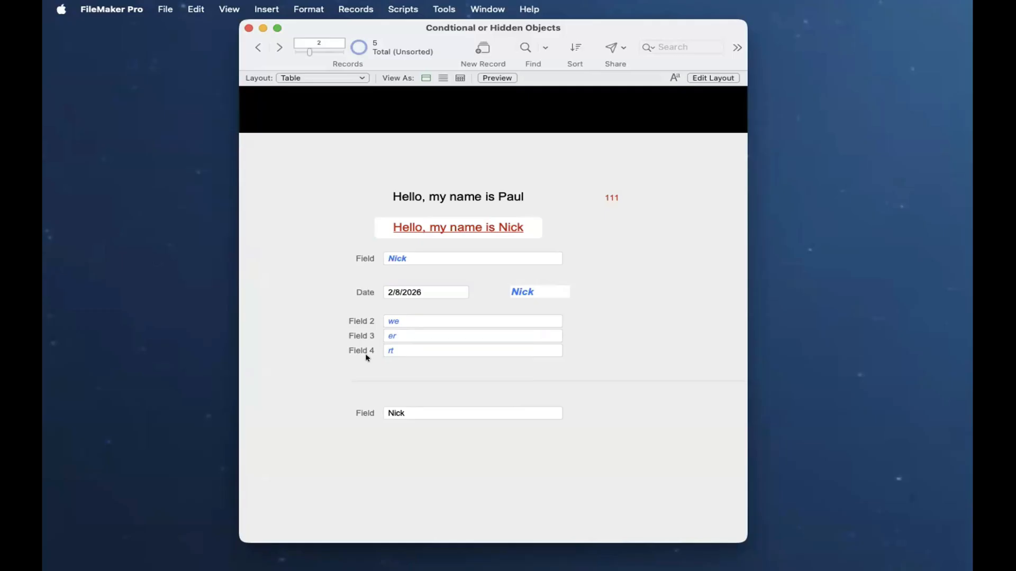
Switch to Layout mode and review the hide calculation of the Field 1 copy below the divider line.
key(super+l)
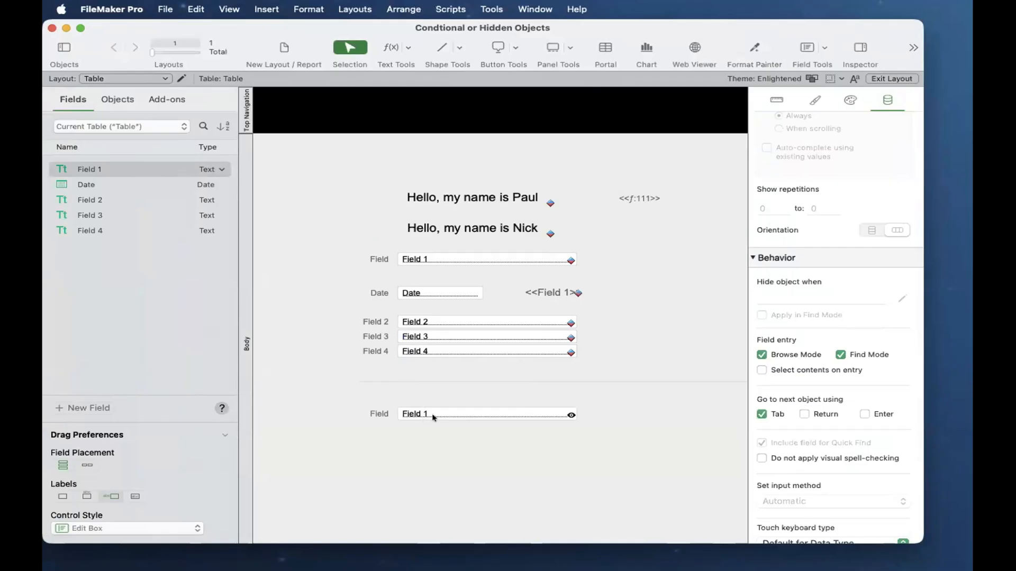
click(453, 416)
click(902, 298)
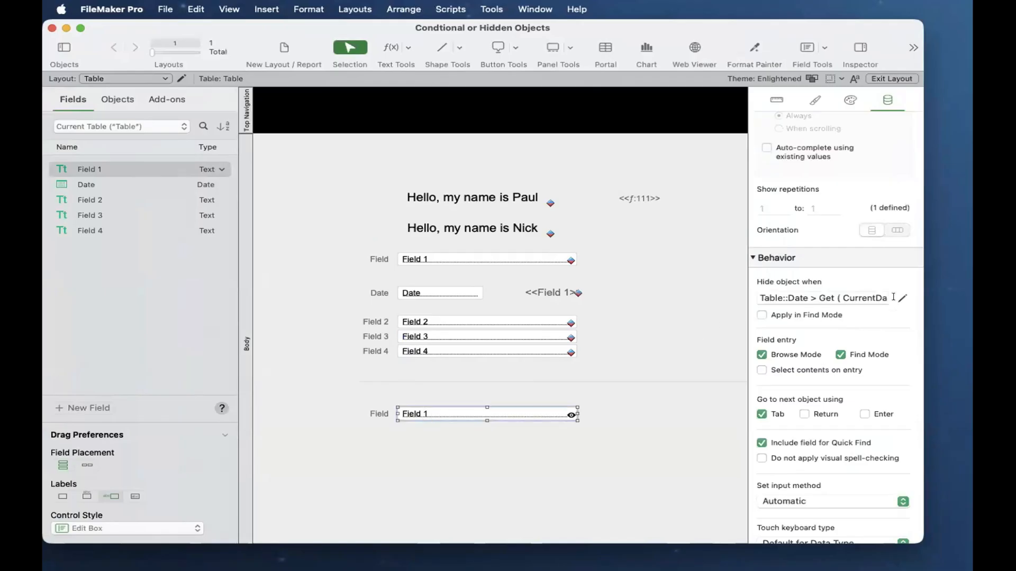
key(super+a)
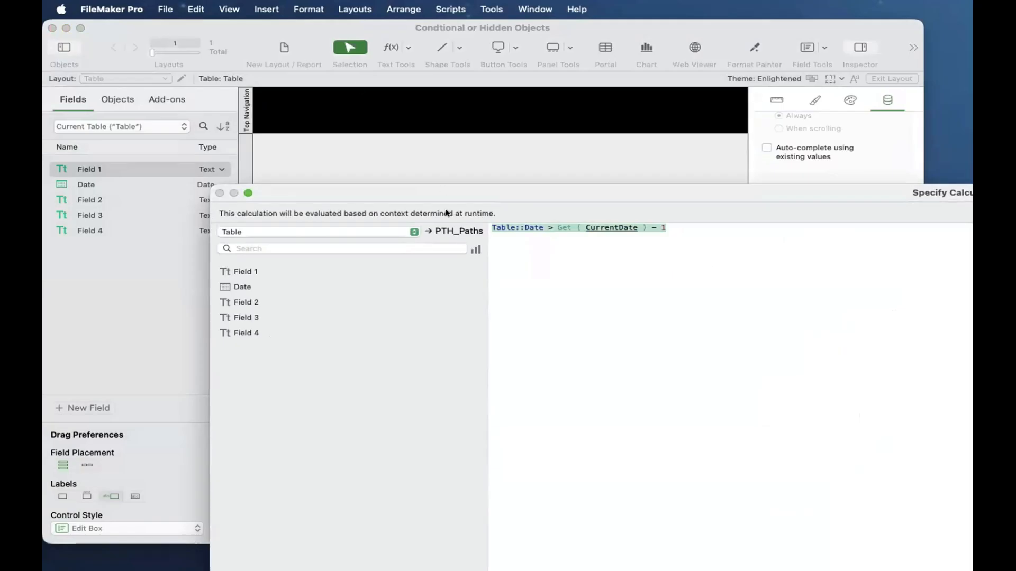
key(Return)
click(458, 259)
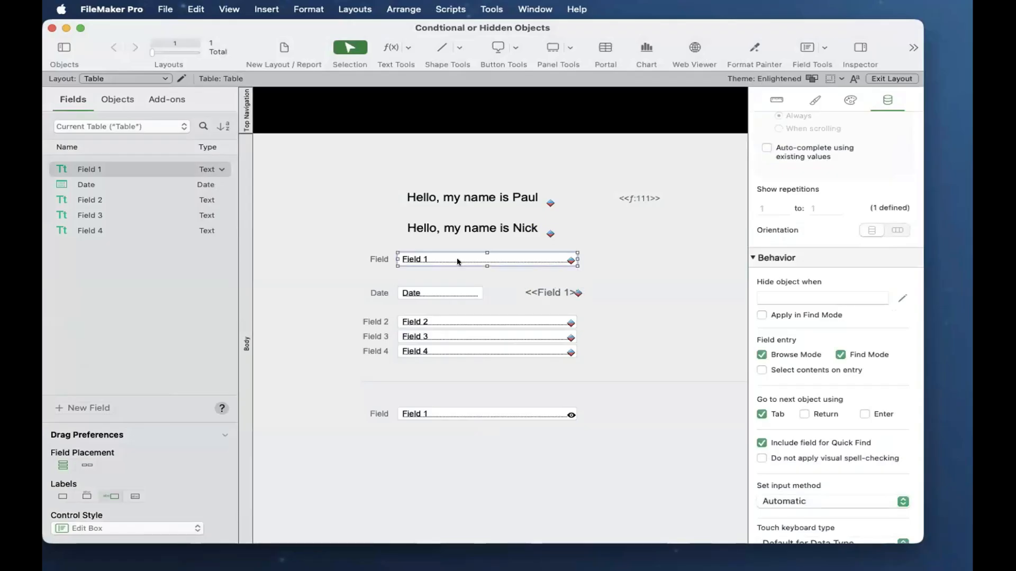
click(523, 408)
click(519, 384)
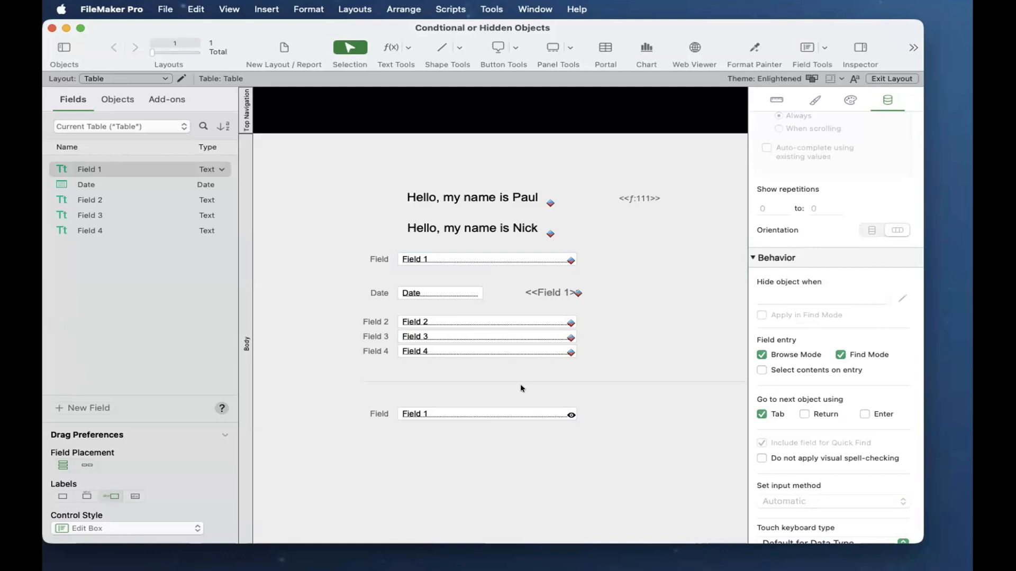
In the original Field 1's conditional formatting formula, replace Table::Field 1 with Table::Date and confirm the change.
click(426, 261)
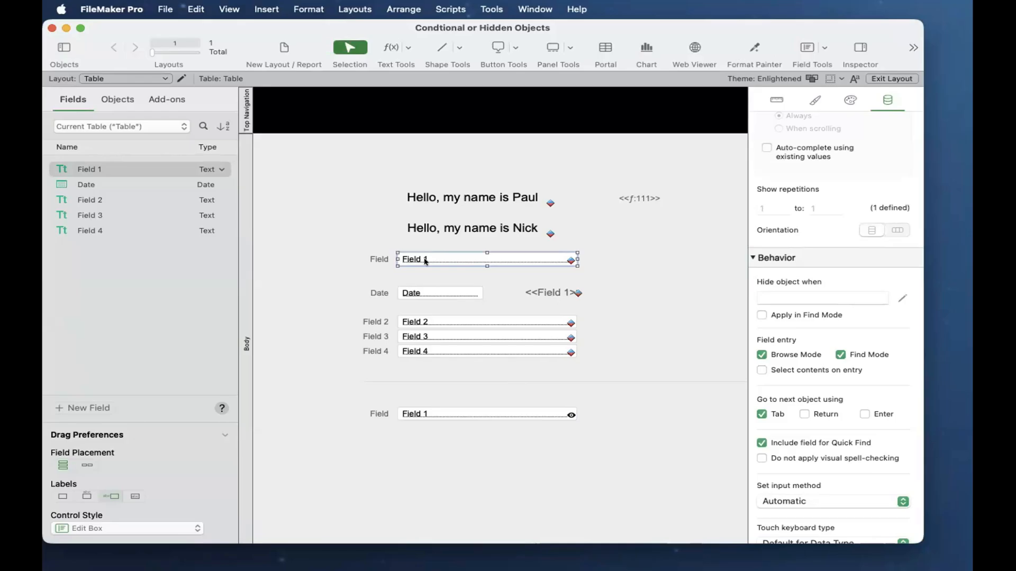
right_click(426, 260)
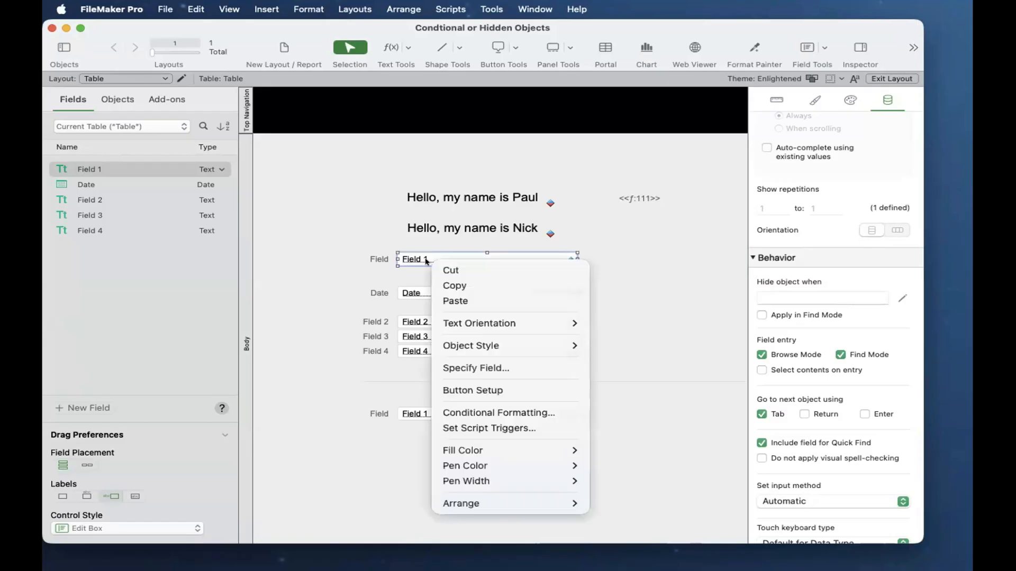
click(495, 413)
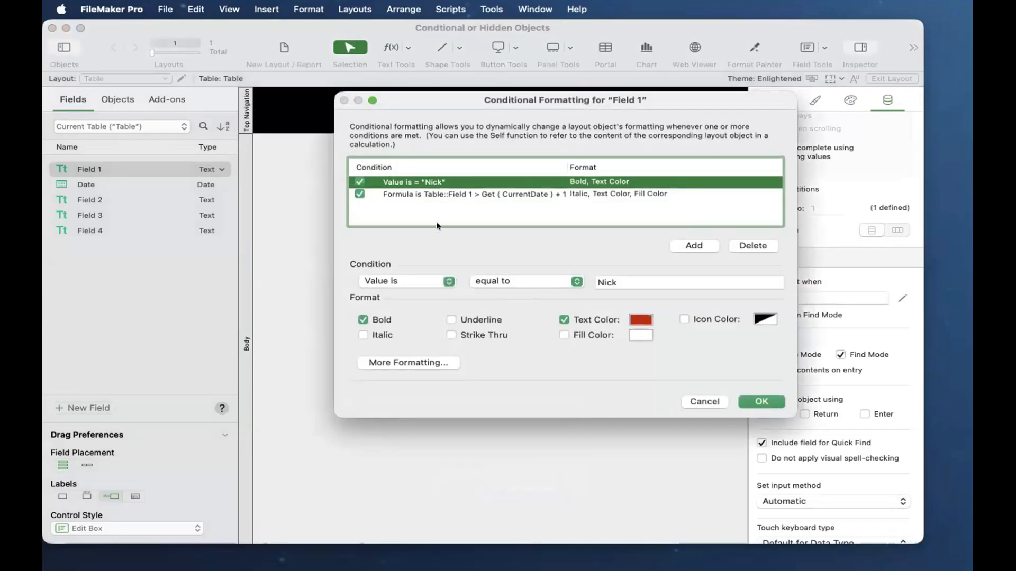
click(445, 195)
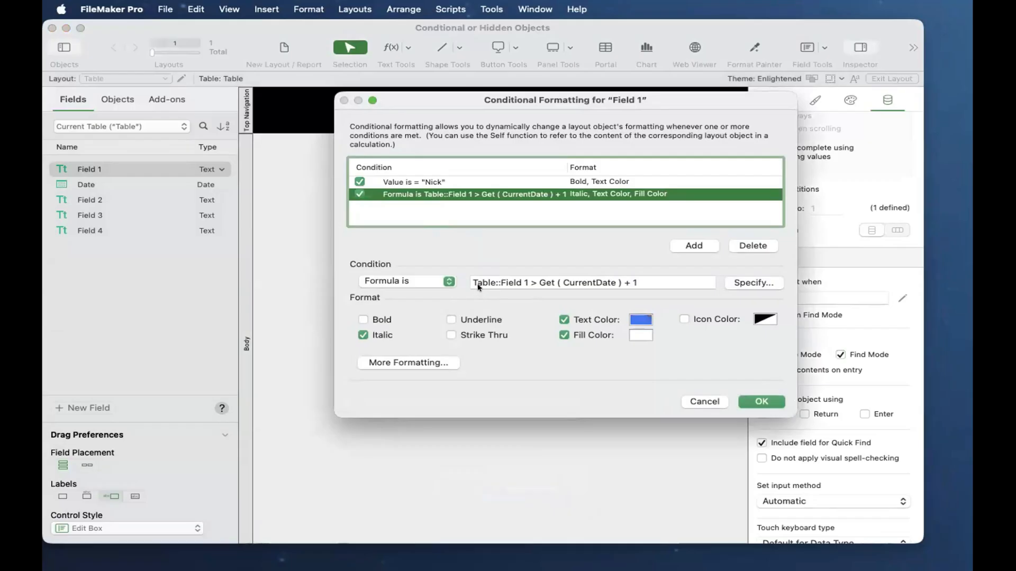
key(Tab)
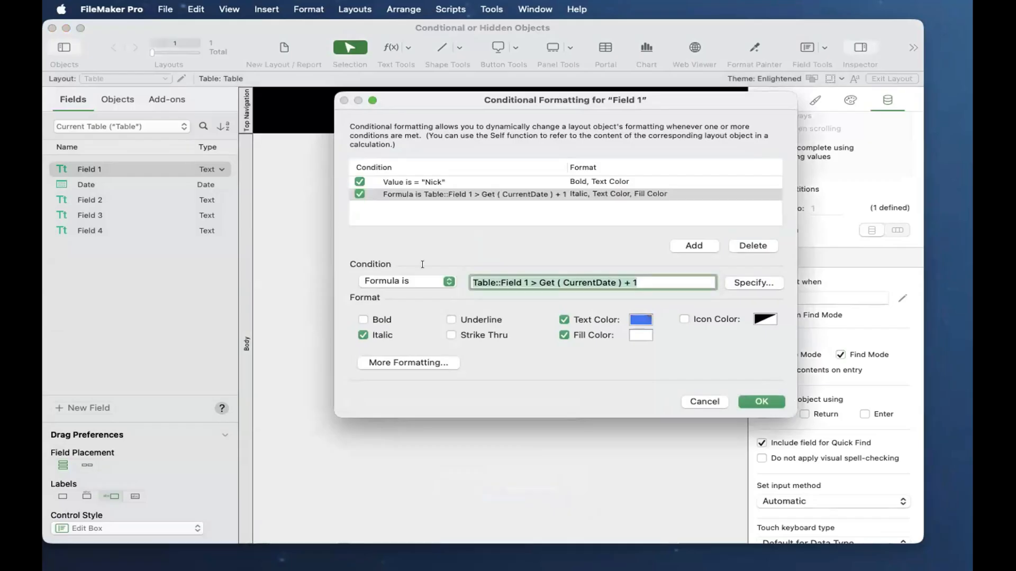
click(480, 284)
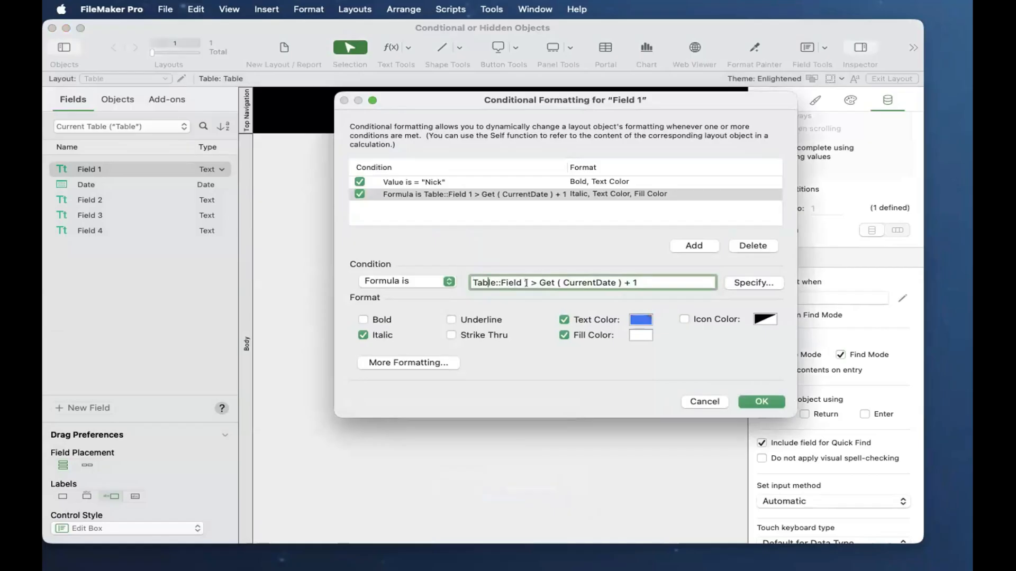
drag(527, 283, 461, 276)
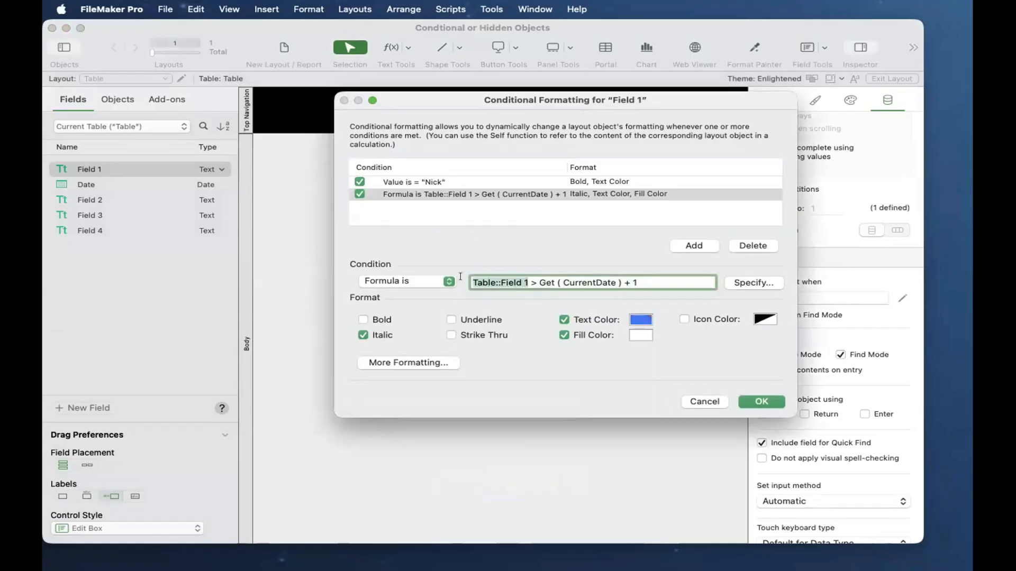
click(751, 283)
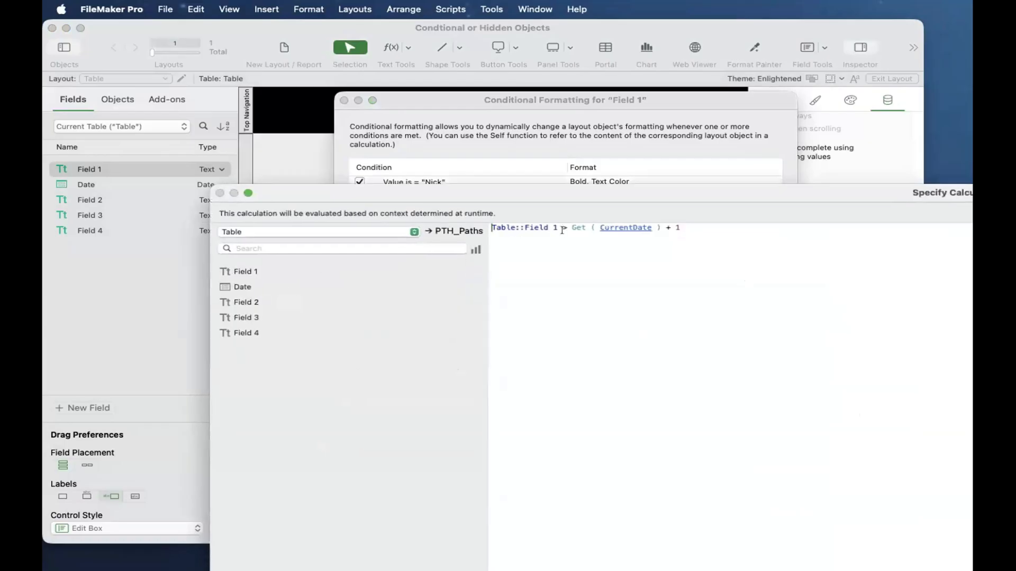
drag(559, 229, 333, 289)
double_click(252, 288)
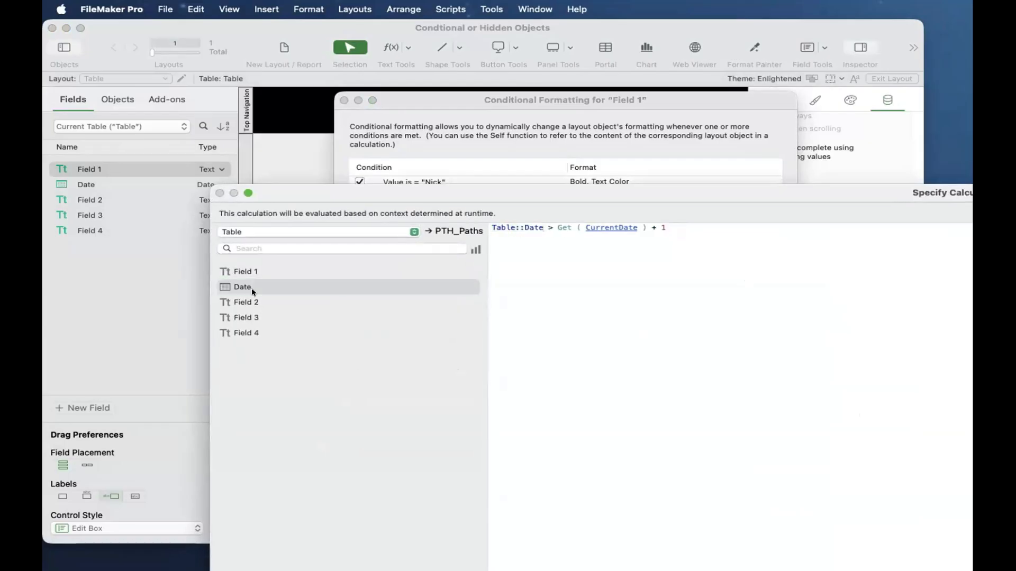
key(Return)
key(Return)
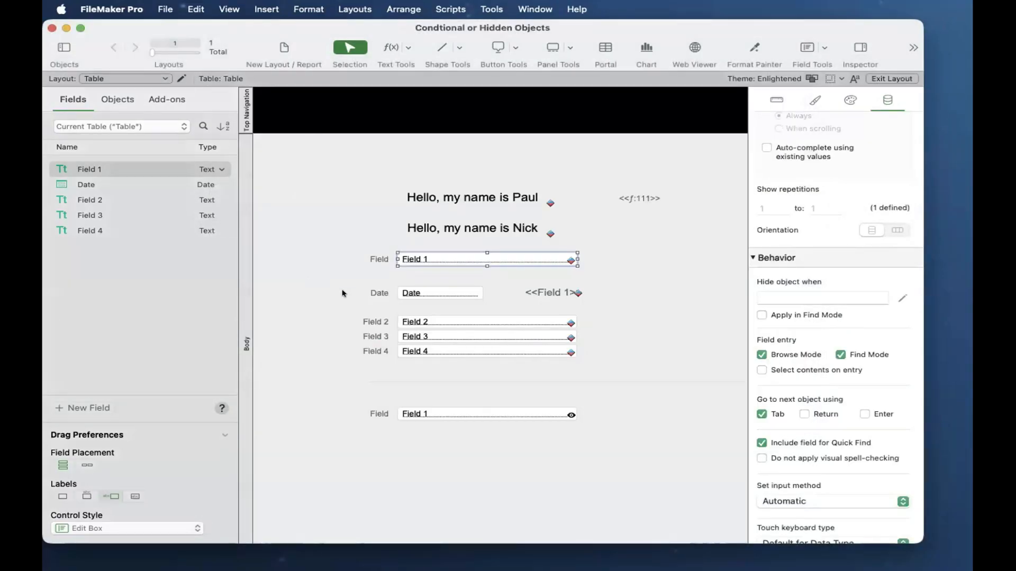
Shorten the original Field 1's conditional formatting formula to Table::Date > Get ( CurrentDate ).
right_click(408, 262)
click(467, 411)
click(493, 194)
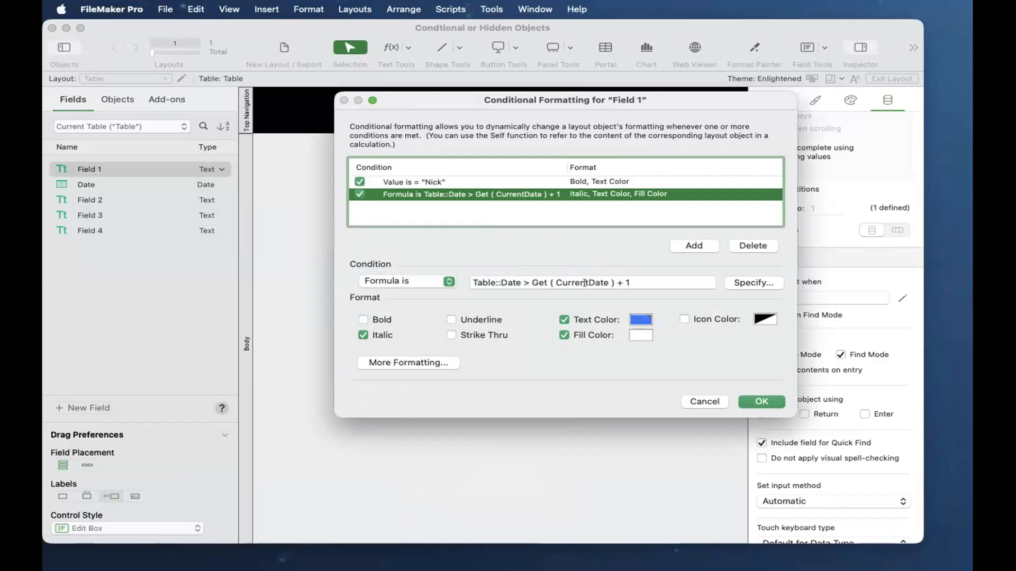
drag(614, 283, 614, 291)
key(BackSpace)
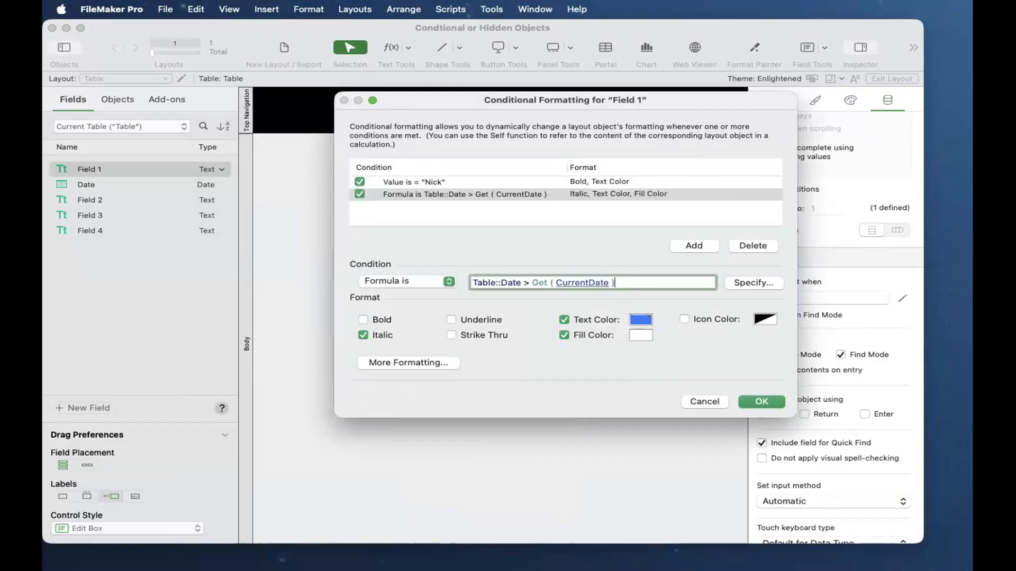
Copy the formula, confirm the conditional formatting, and use Table::Date > Get ( CurrentDate ) as the Field 1 copy's hide calculation.
triple_click(480, 283)
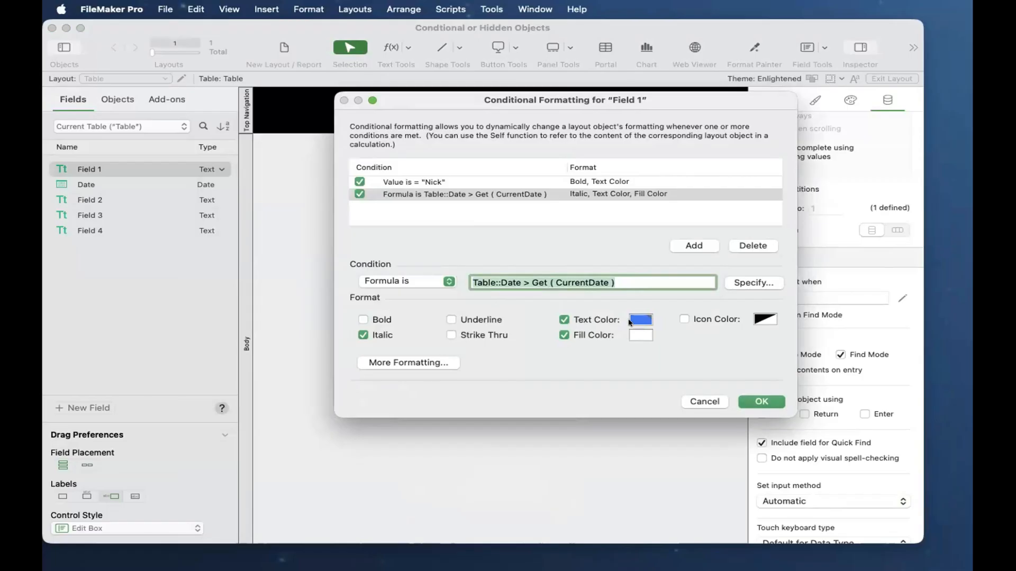
click(765, 400)
click(488, 415)
click(849, 296)
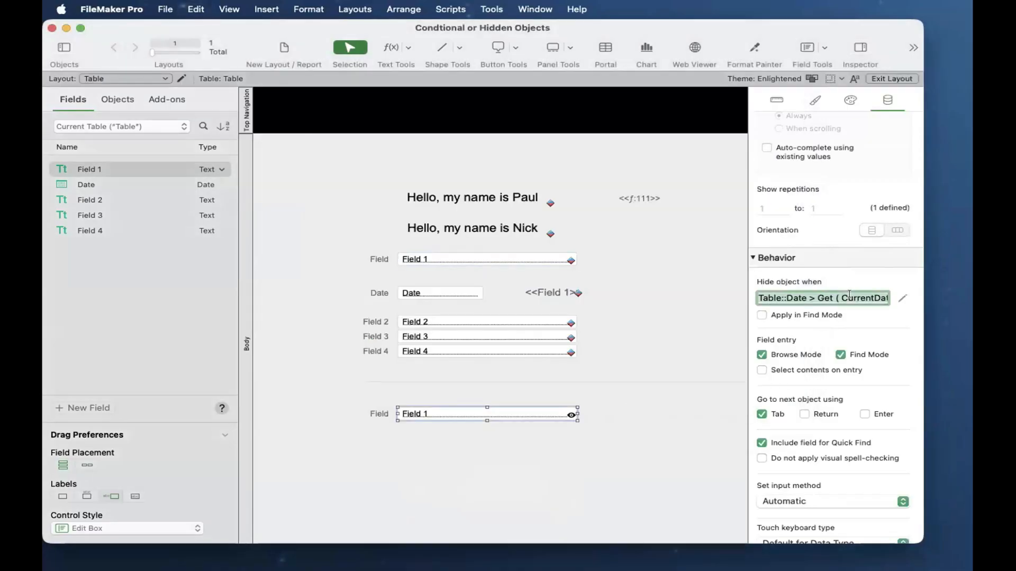
click(499, 385)
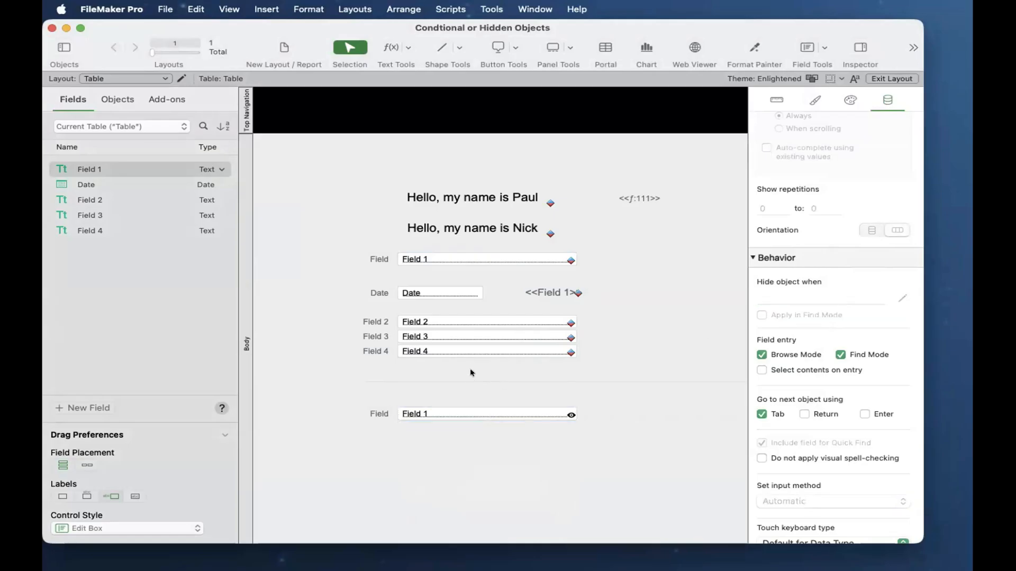
Test both Field 1 objects in Browse mode by setting the Date field to 2/9/2026 and to 2/10/2026.
key(super+b)
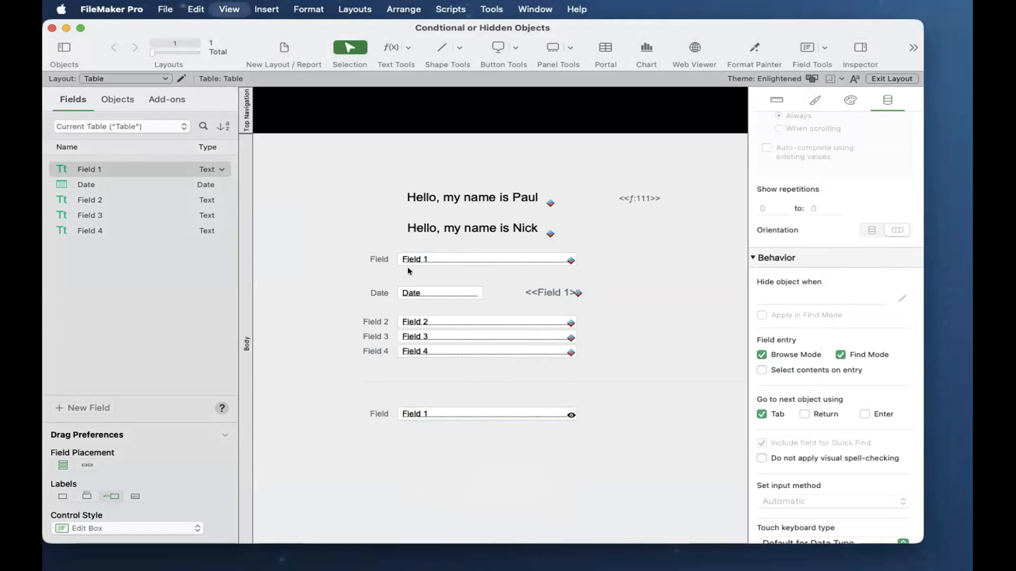
click(413, 292)
click(413, 353)
click(606, 370)
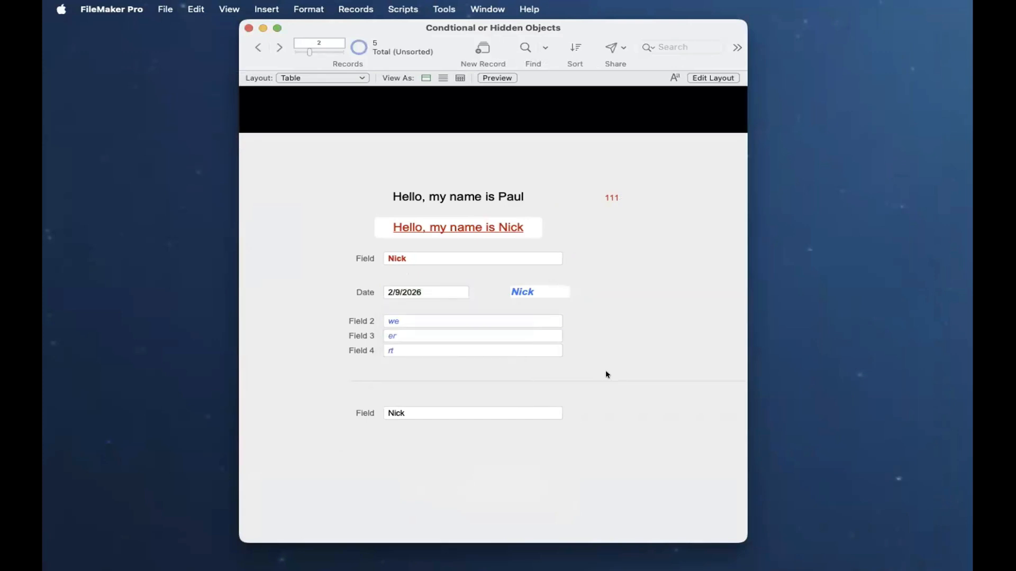
click(413, 294)
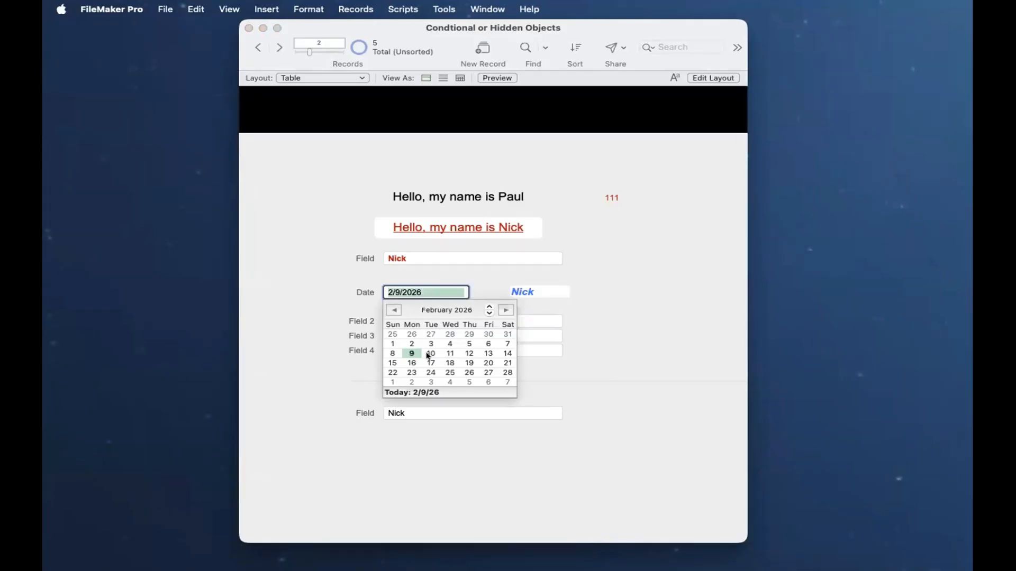
click(428, 354)
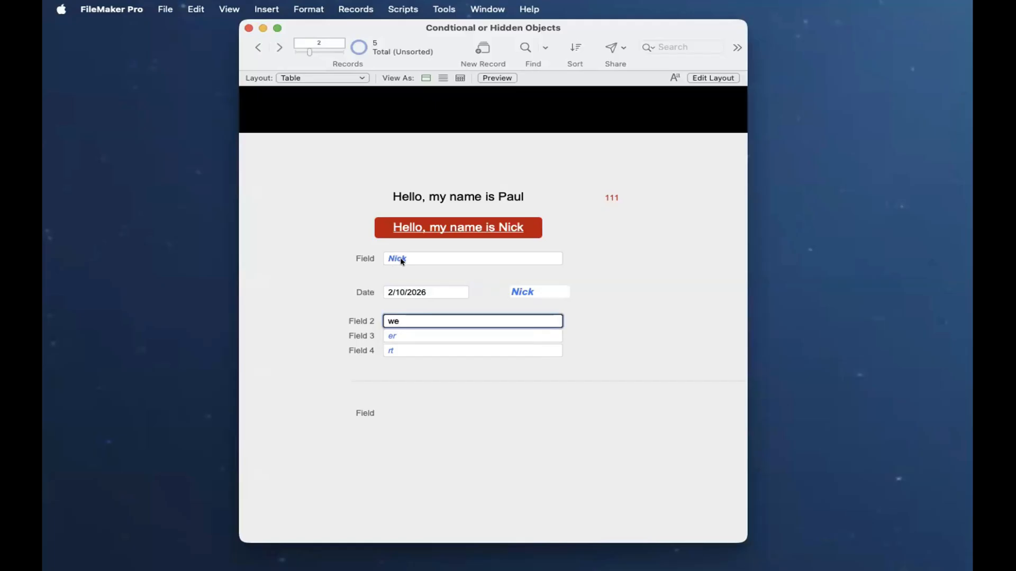
click(398, 411)
In Layout mode, compare the original Field 1's conditional formatting formula with the Field 1 copy's hide calculation.
key(super+l)
click(410, 258)
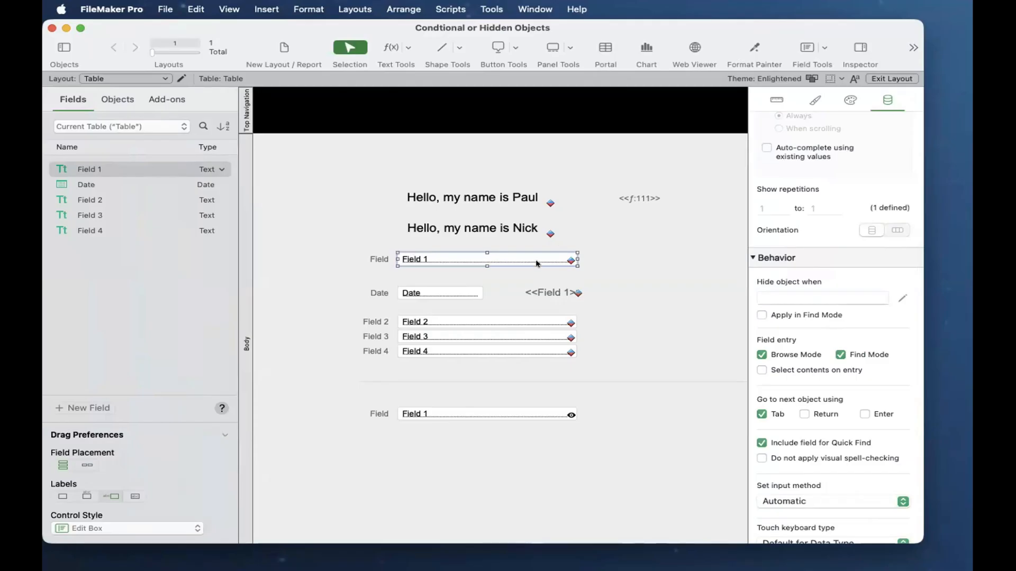
click(468, 416)
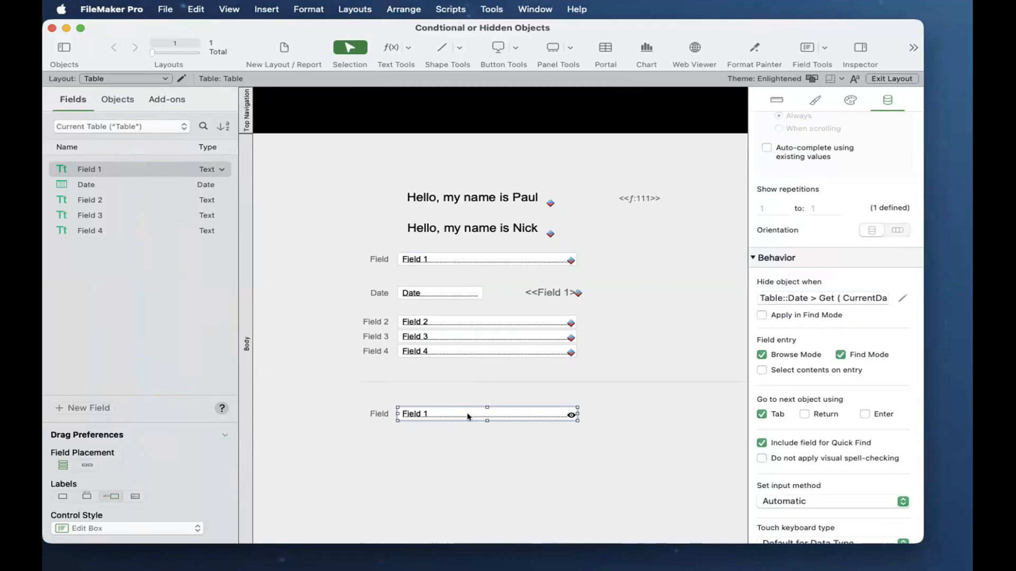
click(421, 260)
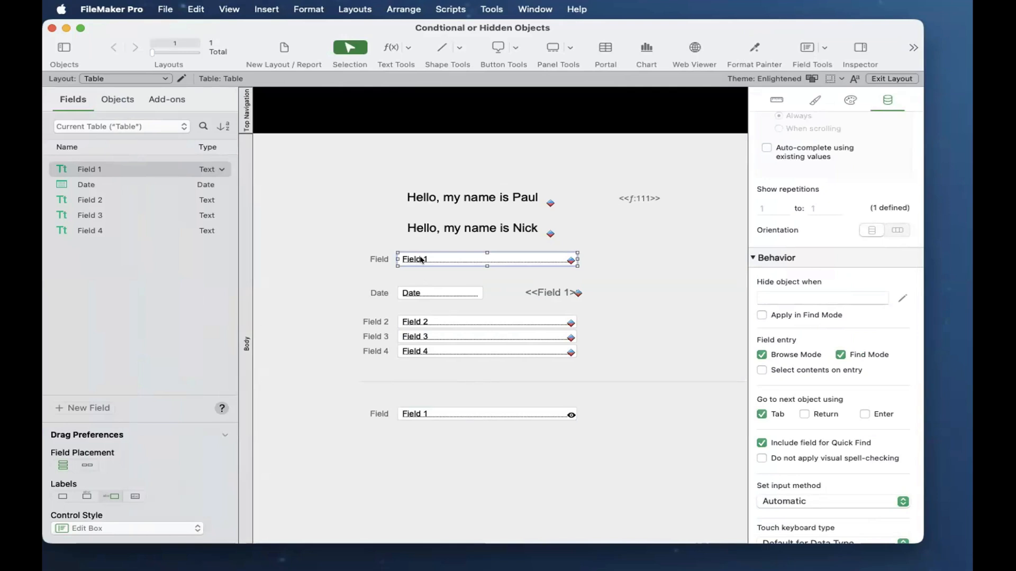
right_click(423, 260)
click(479, 412)
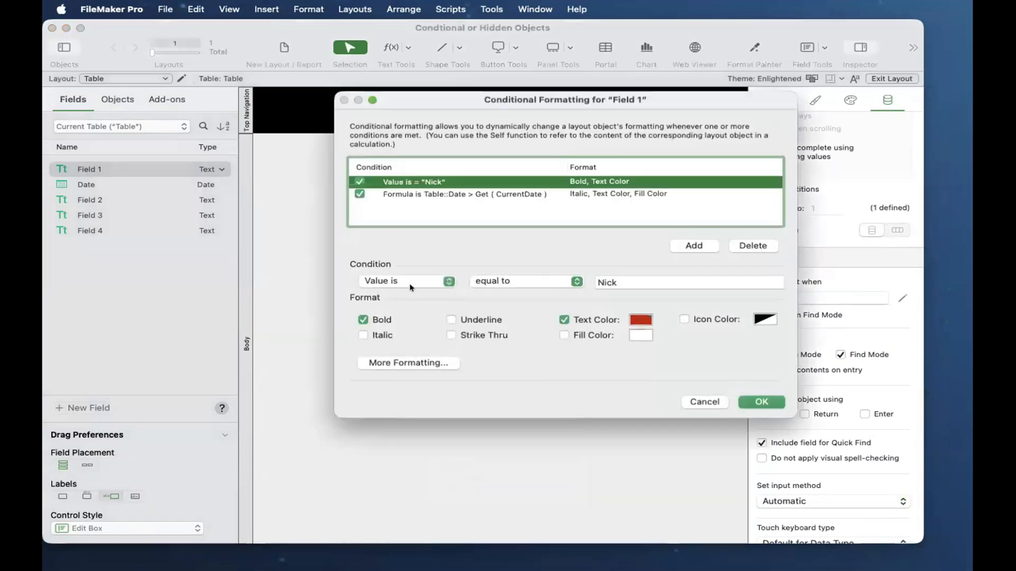
click(471, 194)
key(Return)
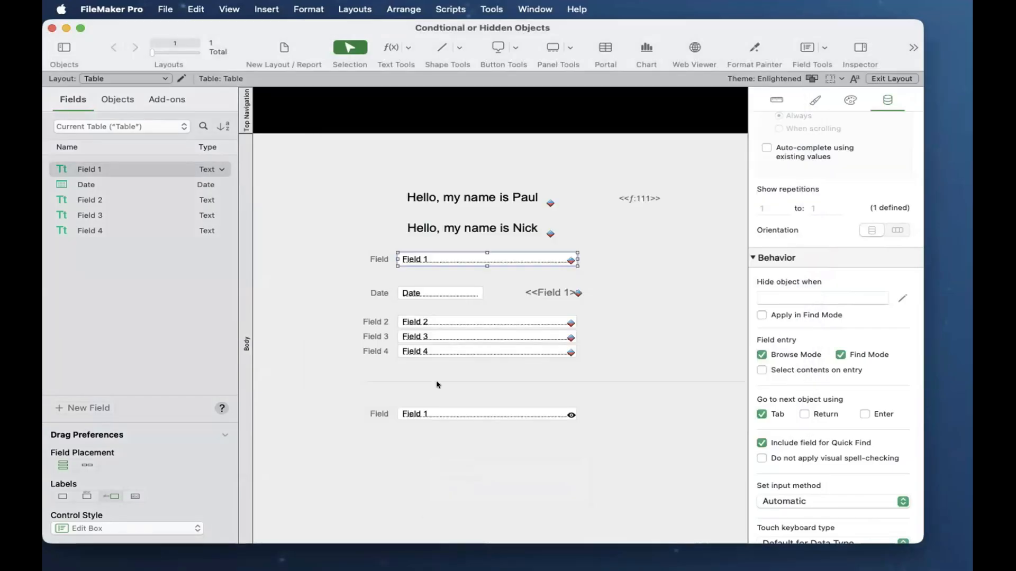
click(445, 414)
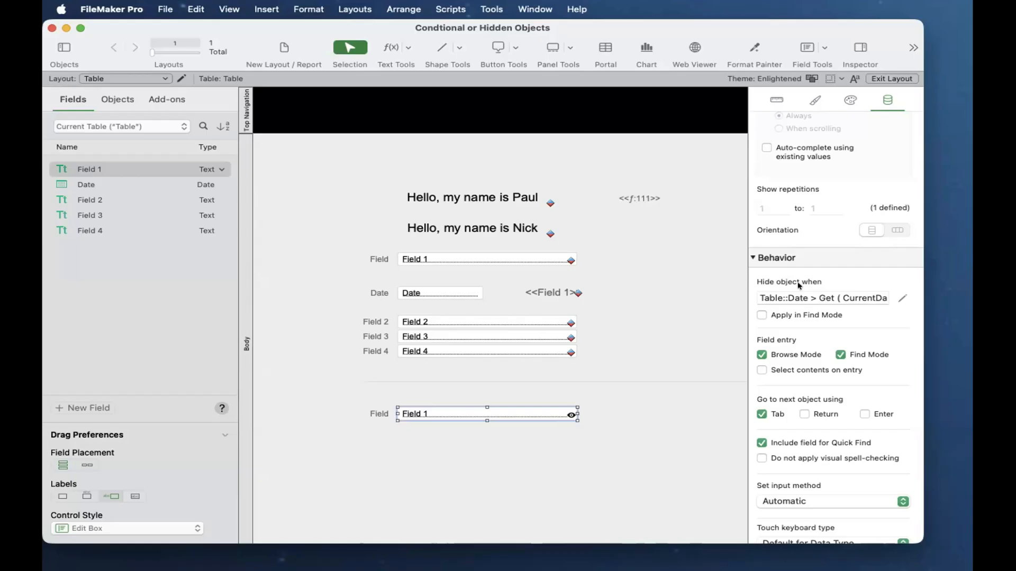
Open the original Field 1's conditional formatting and review its date-based formula condition.
key(super+Tab)
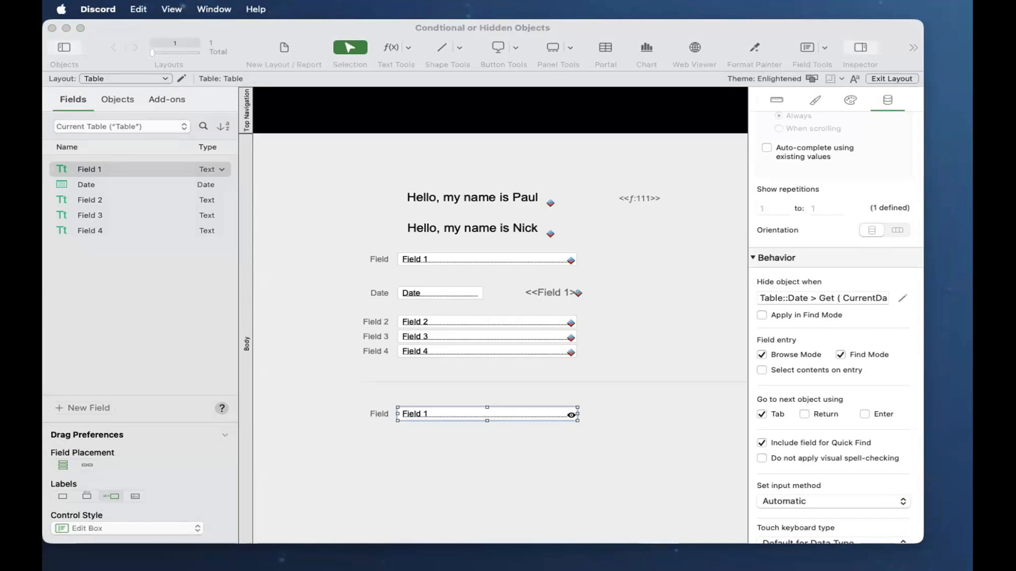
click(490, 417)
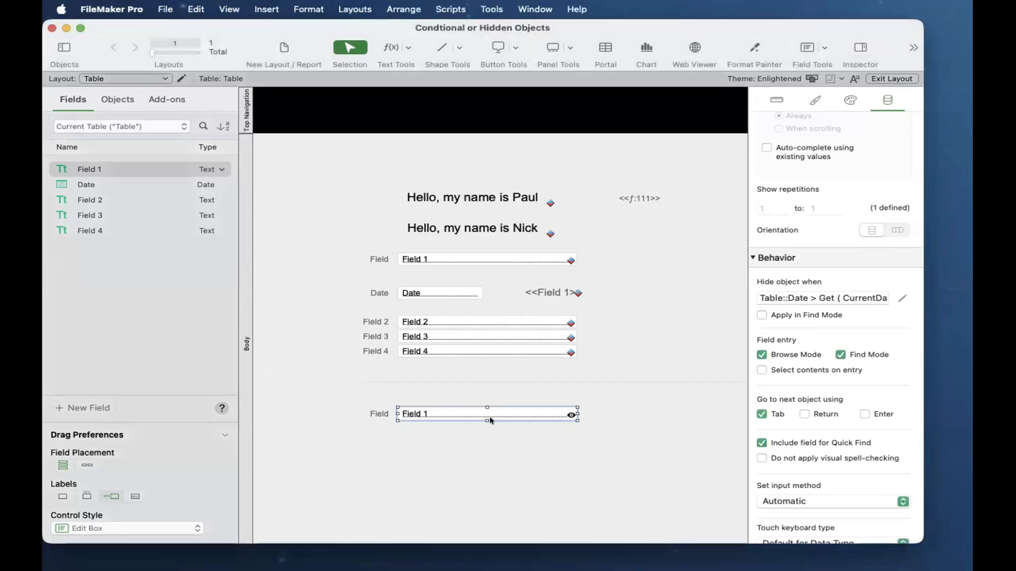
click(499, 259)
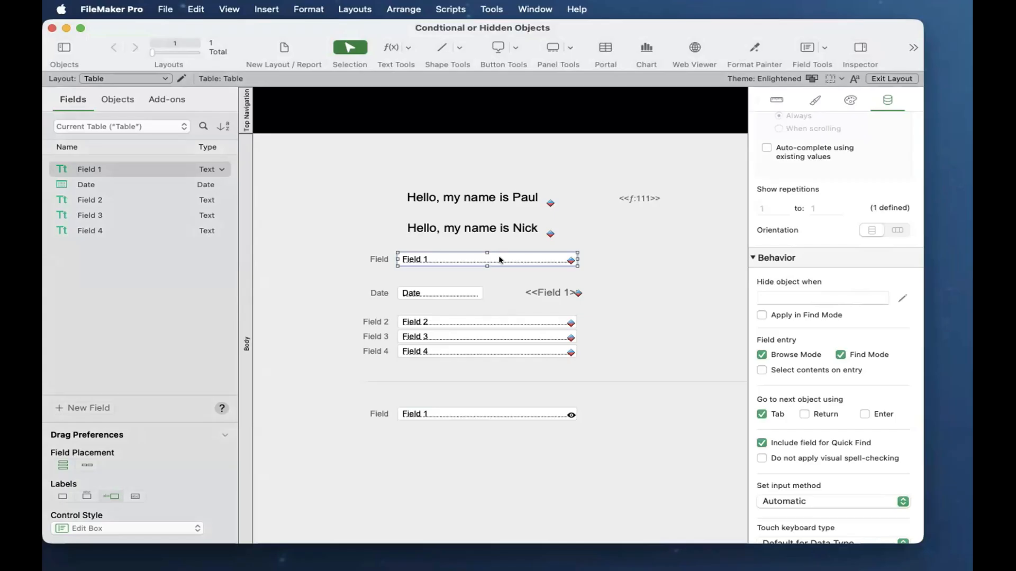
right_click(500, 260)
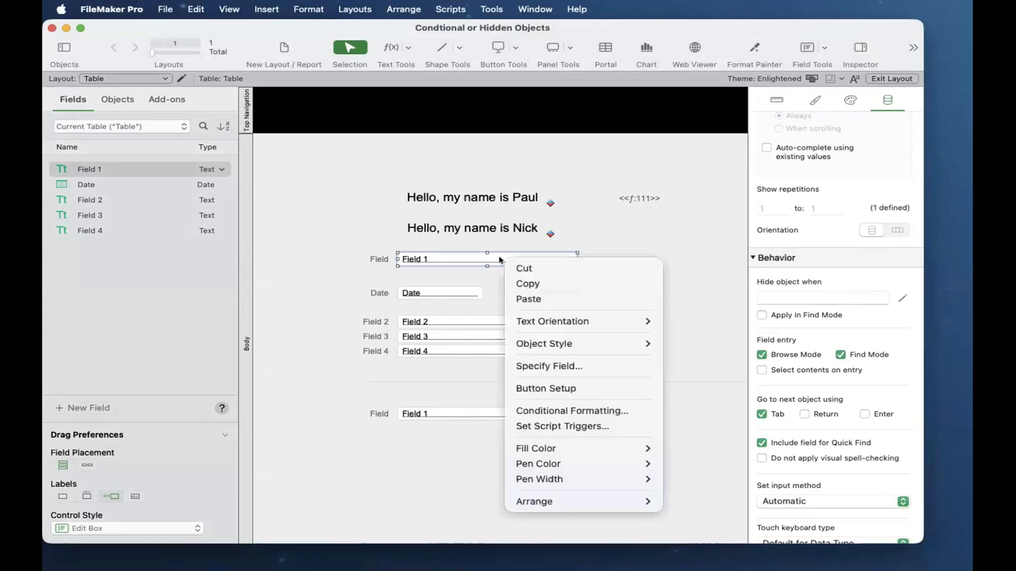
click(538, 403)
click(449, 194)
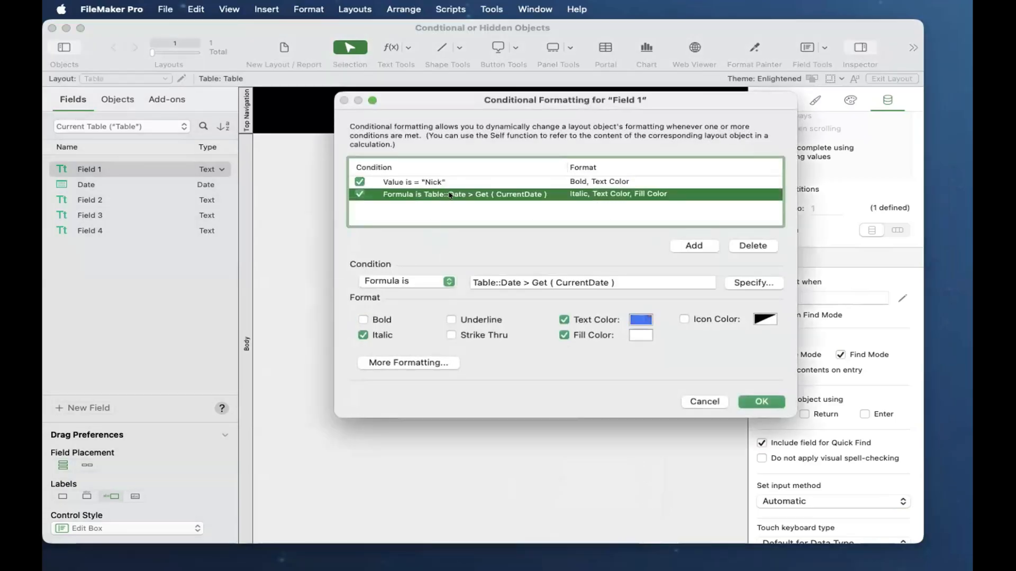
key(Return)
Delete the Field 1 copy below the dividing line, and undo the deletion.
click(434, 413)
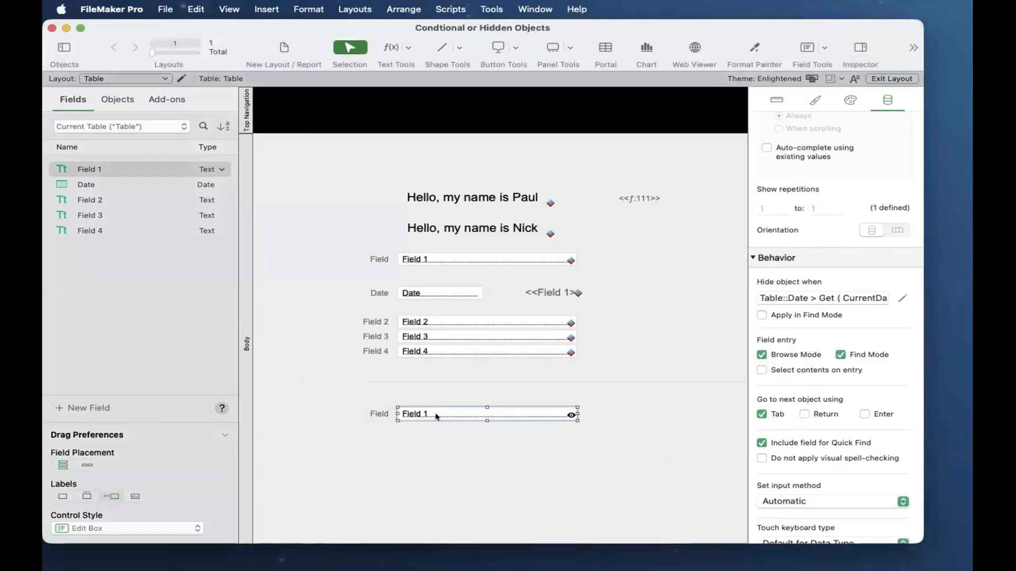
key(Delete)
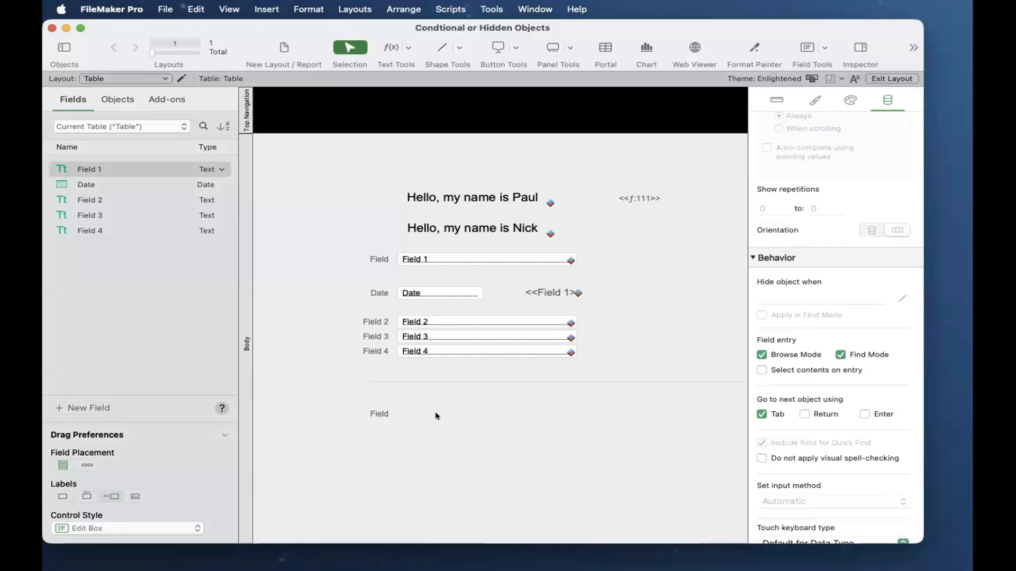
key(super+z)
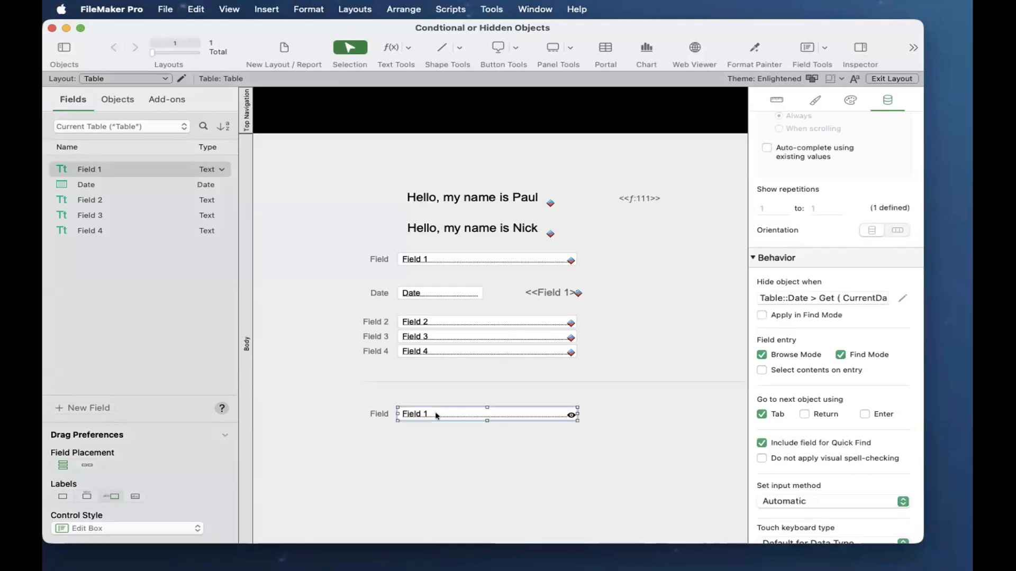
Find the Field 1 copy's visibility control in the layout object list and compare it with its Hide object when calculation.
click(125, 102)
click(222, 151)
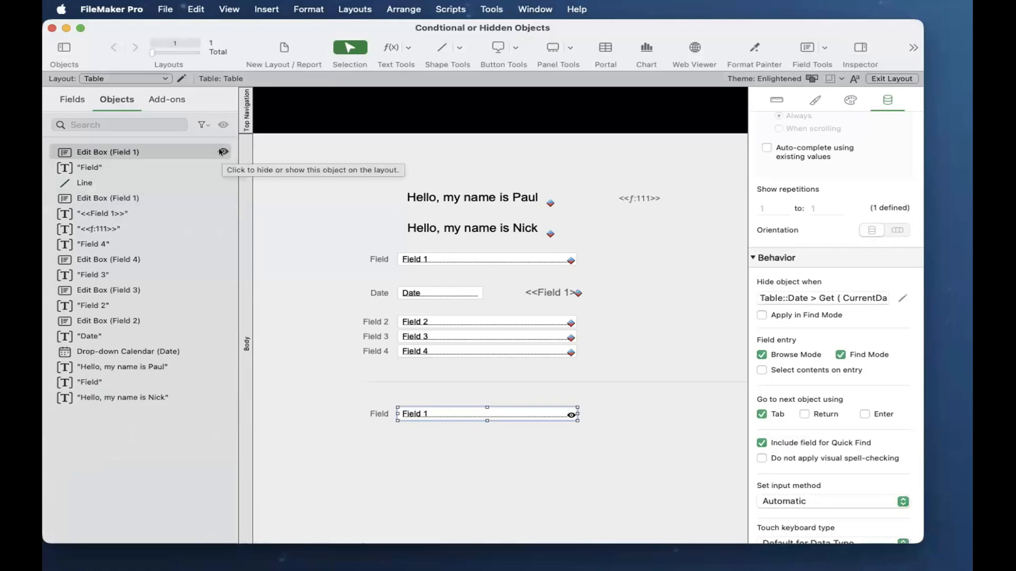
click(777, 300)
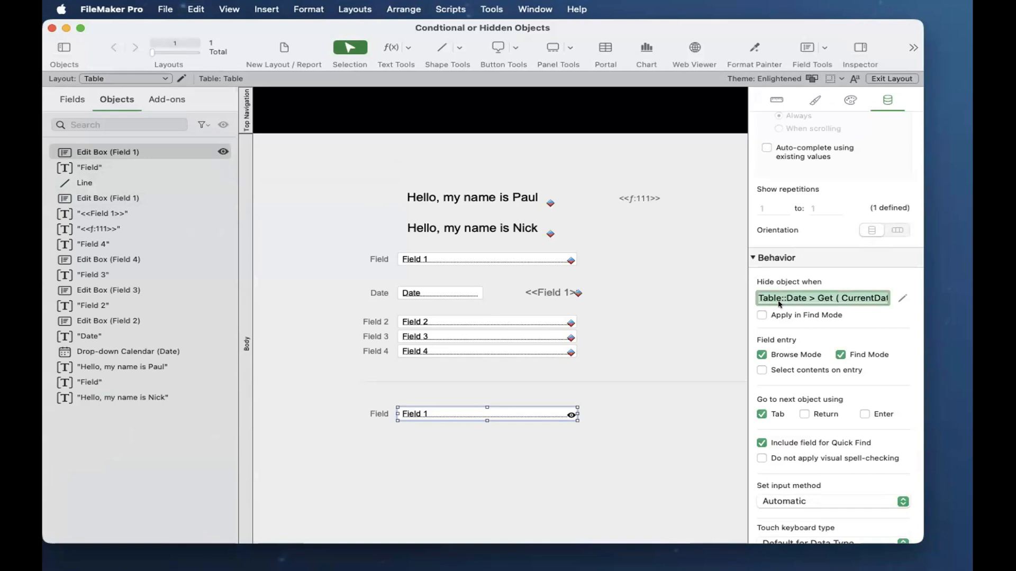
scroll(778, 304, up, 1)
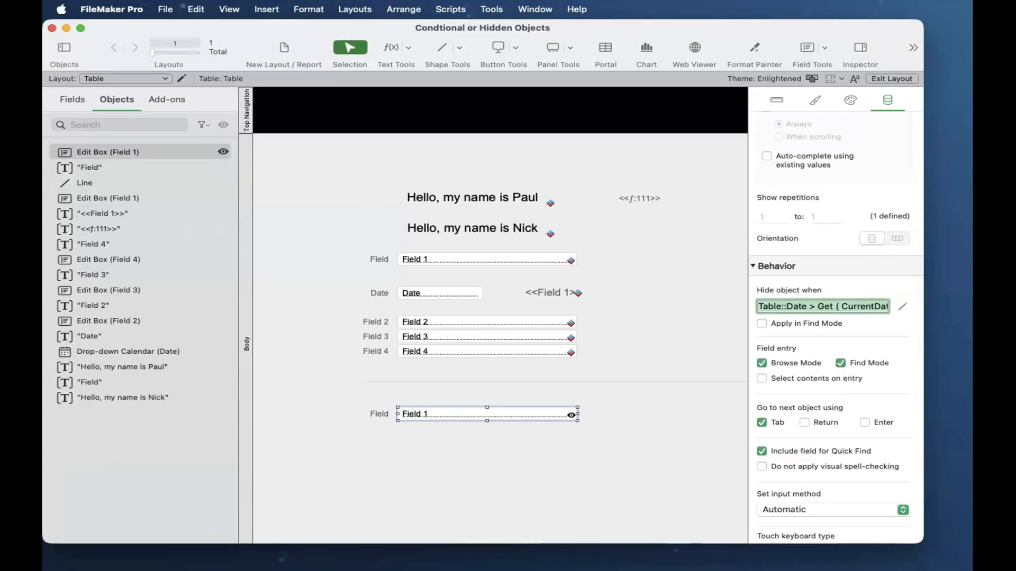
Switch to Discord and enlarge the inspector screenshot posted in livestream-text-discussion to examine the highlighted object visibility option.
key(super+Tab)
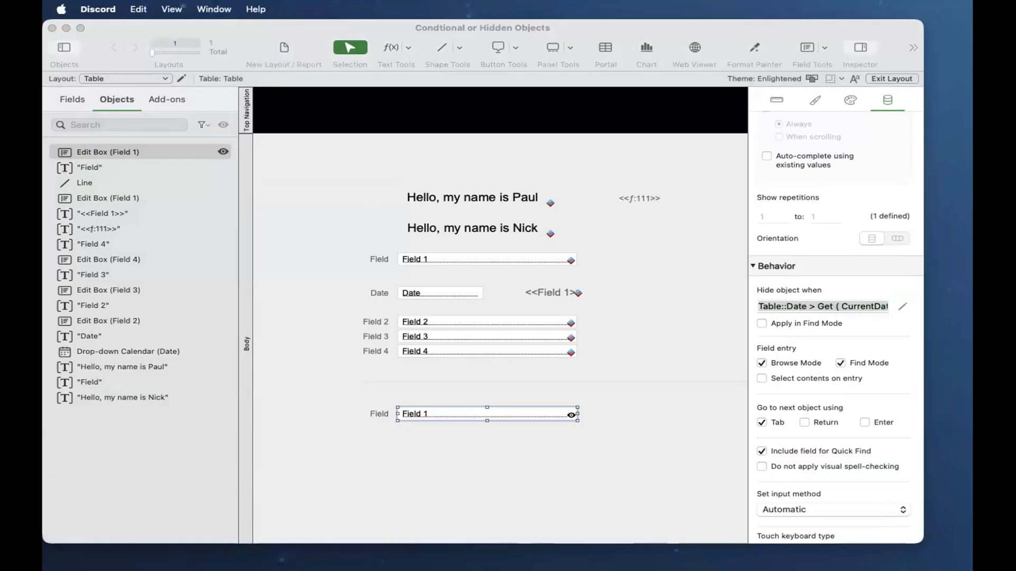
drag(973, 35, 614, 5)
double_click(629, 28)
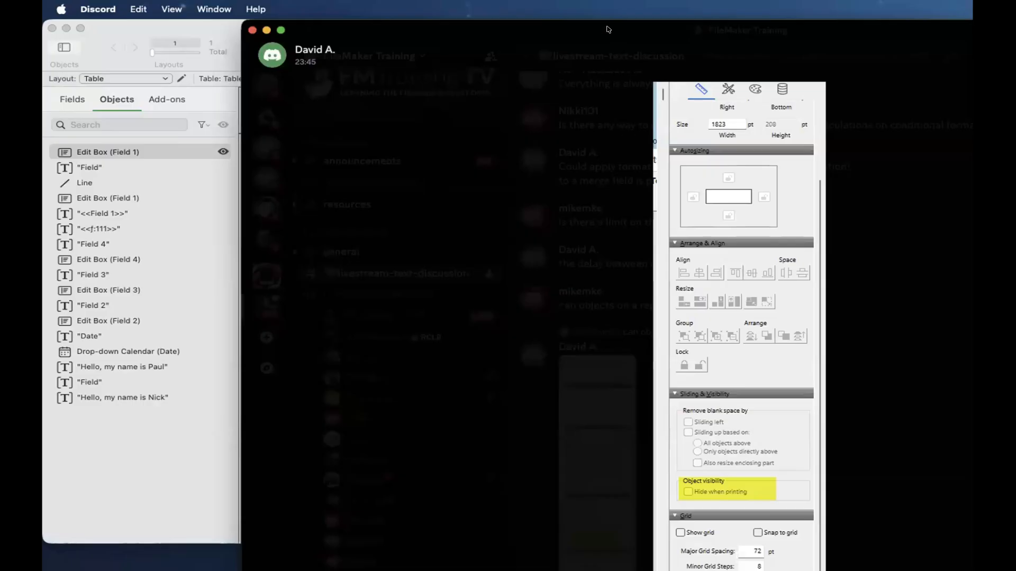
click(615, 117)
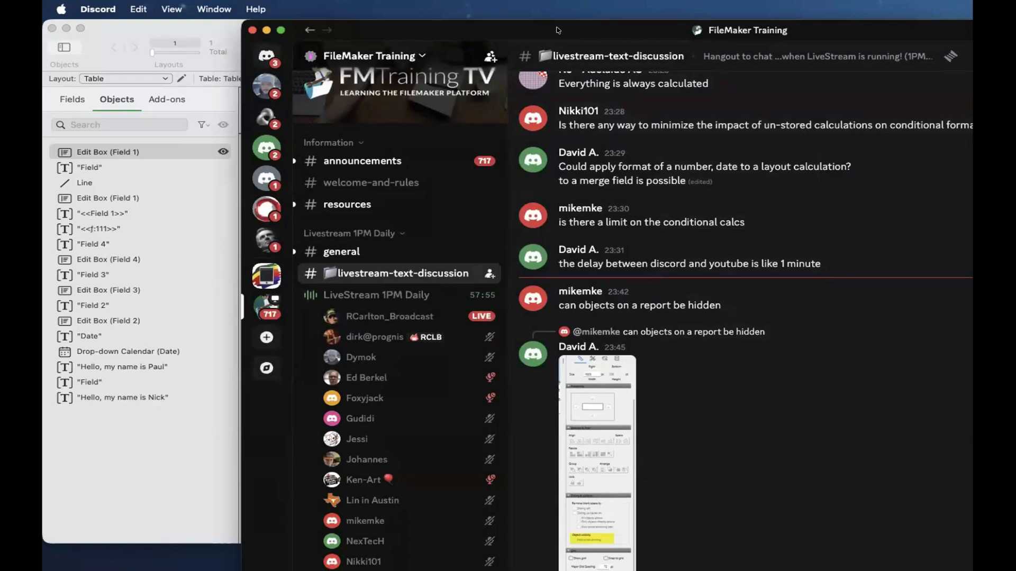
drag(558, 31, 972, 175)
Back in FileMaker, enable Hide when printing for the Hello texts, Field 1 to Field 4, Date, their labels and the Field 1 merge text.
click(528, 419)
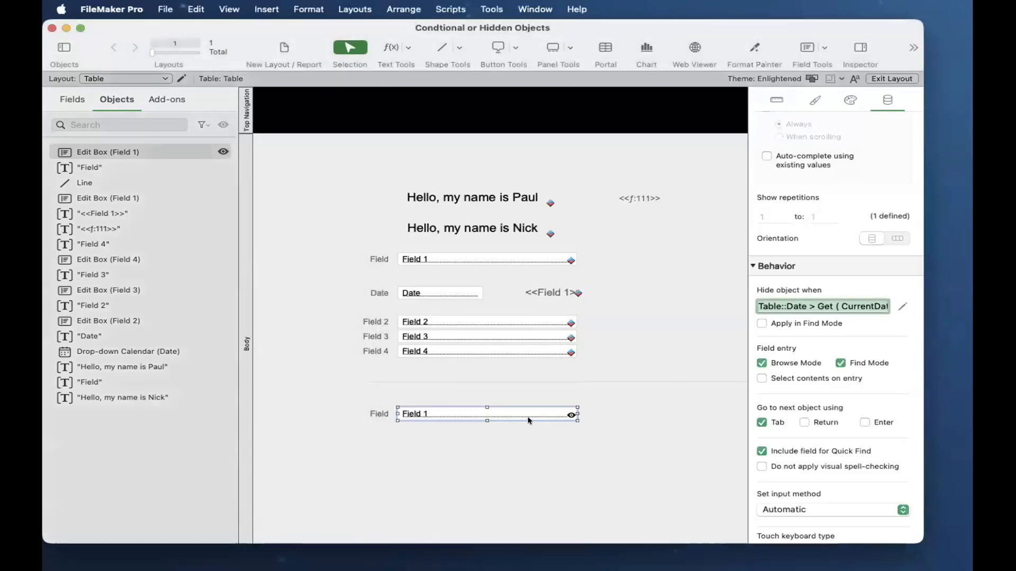
drag(608, 361, 316, 179)
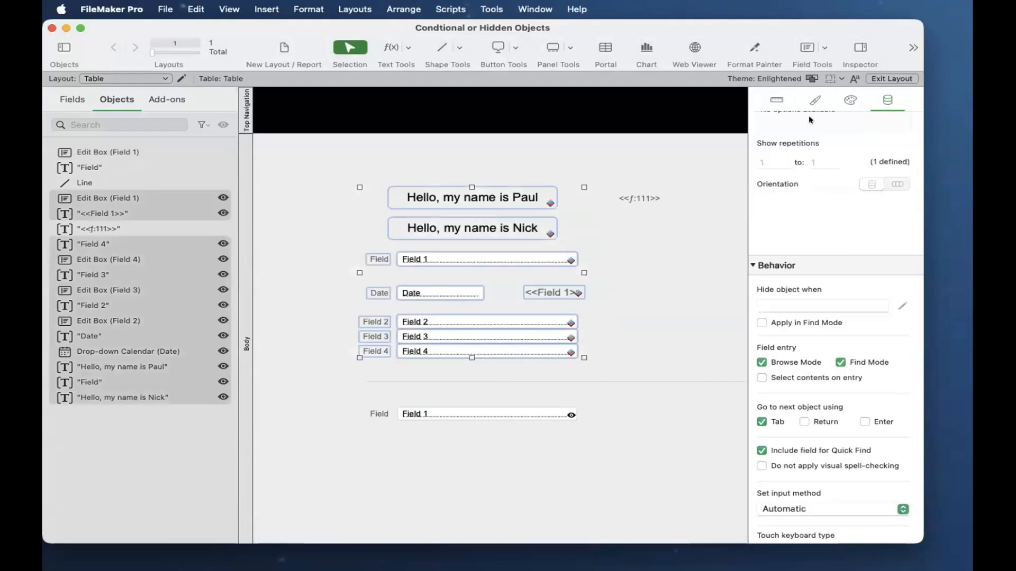
click(775, 99)
scroll(861, 337, down, 8)
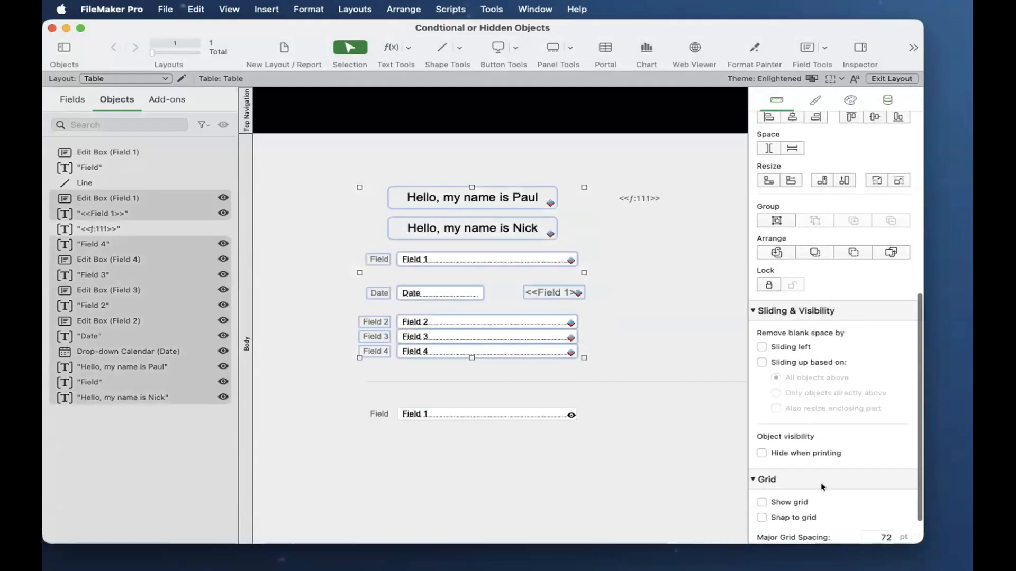
click(761, 453)
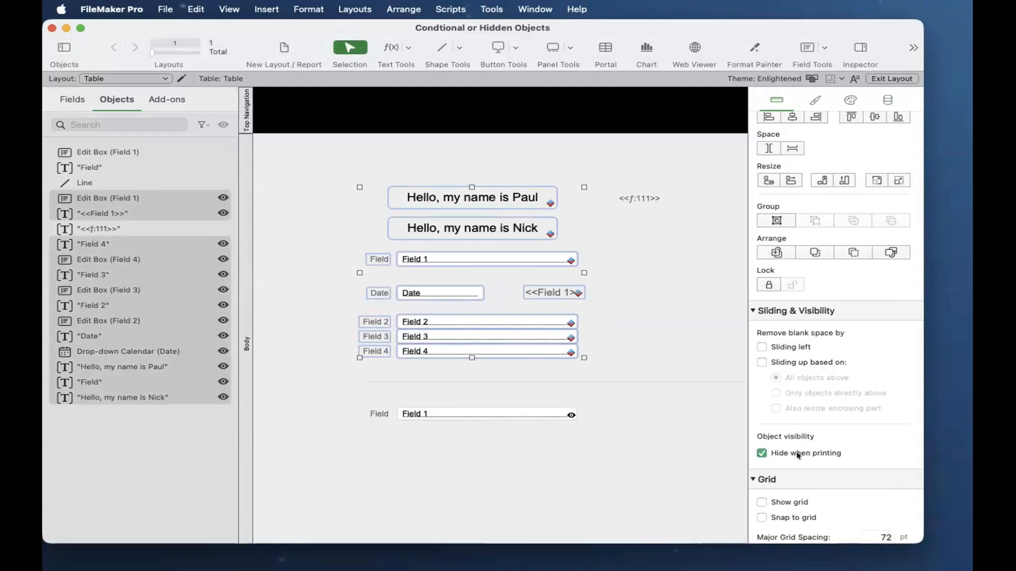
Compare the layout in Browse mode and Preview mode to test the Hide when printing setting.
key(super+b)
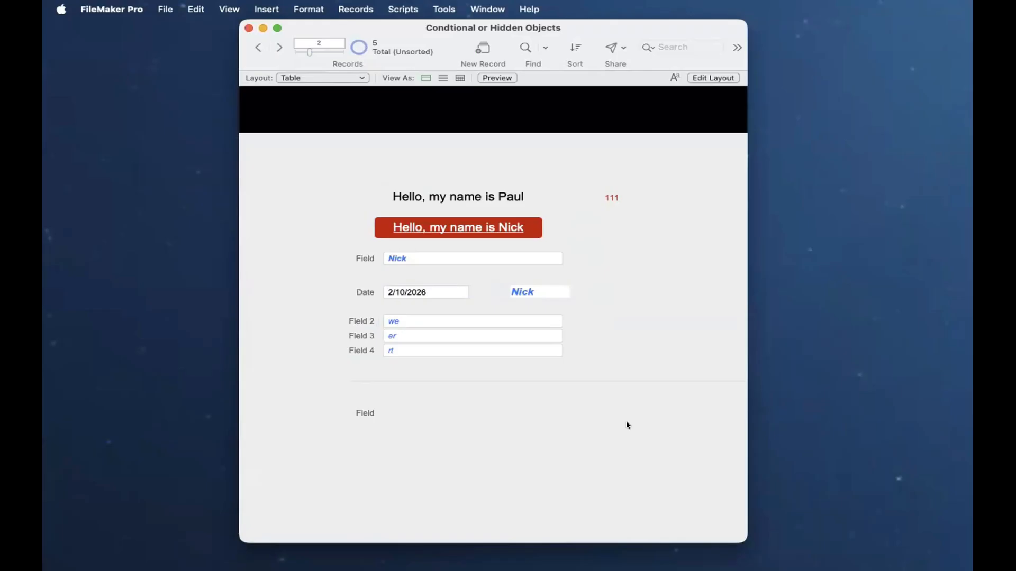
key(super+u)
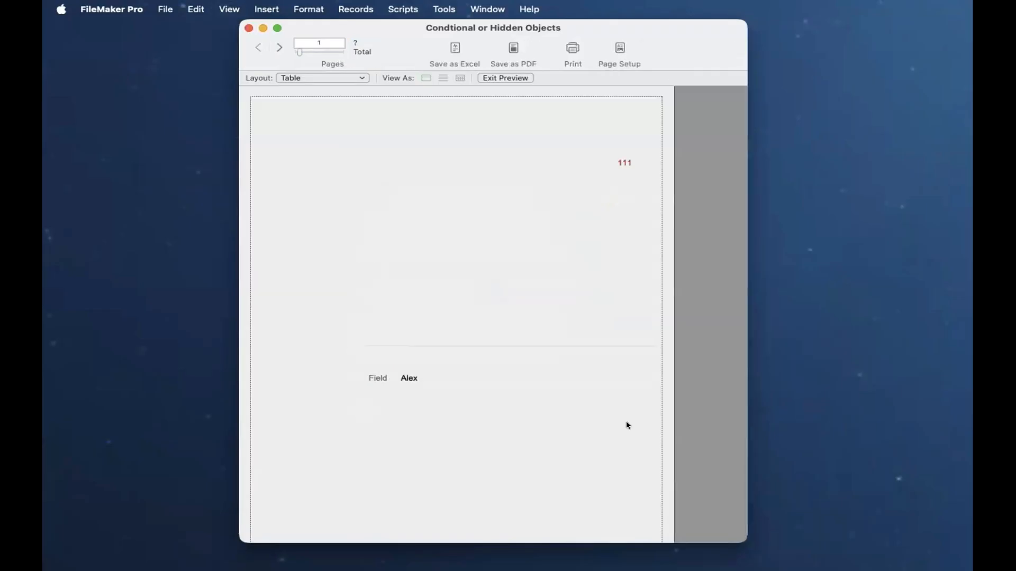
key(super+b)
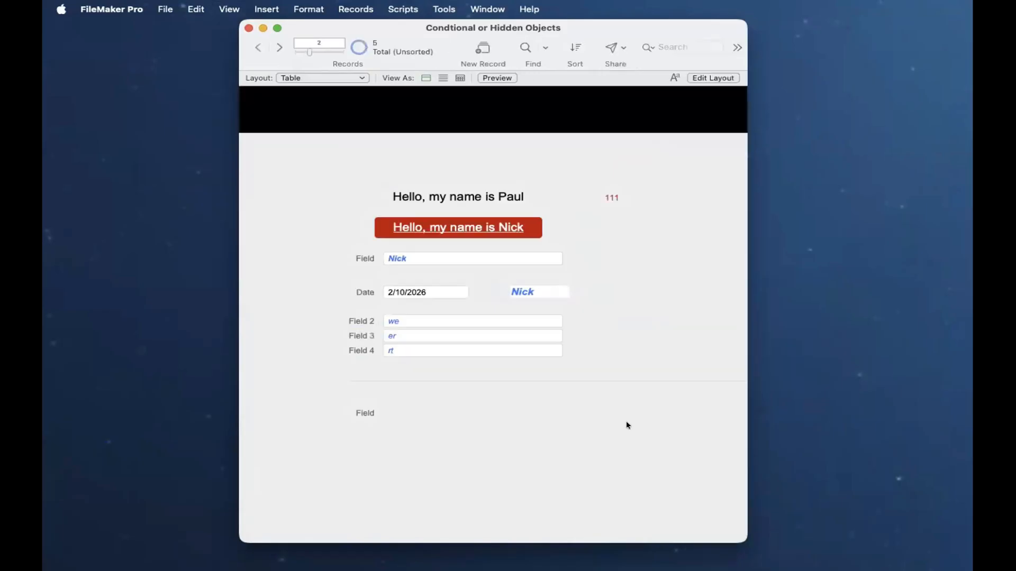
click(482, 350)
click(490, 321)
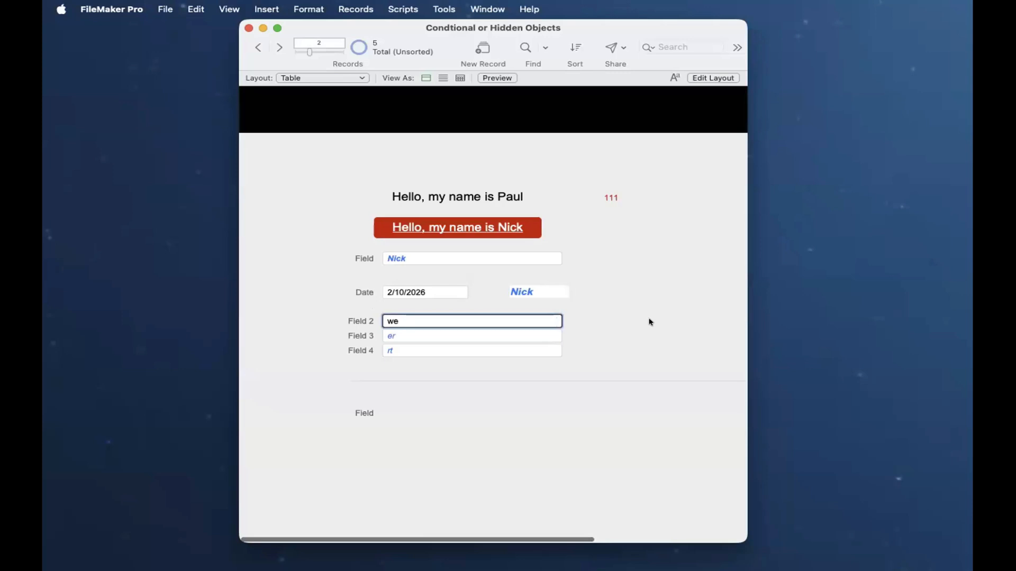
key(super+u)
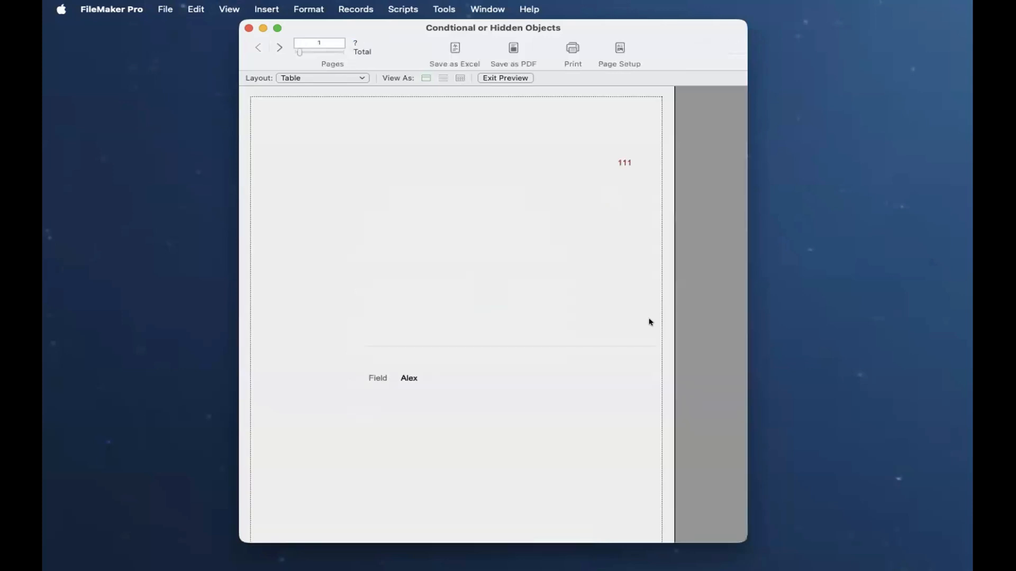
Return to Layout mode and turn off Hide when printing for the same group of objects above the dividing line.
key(super+l)
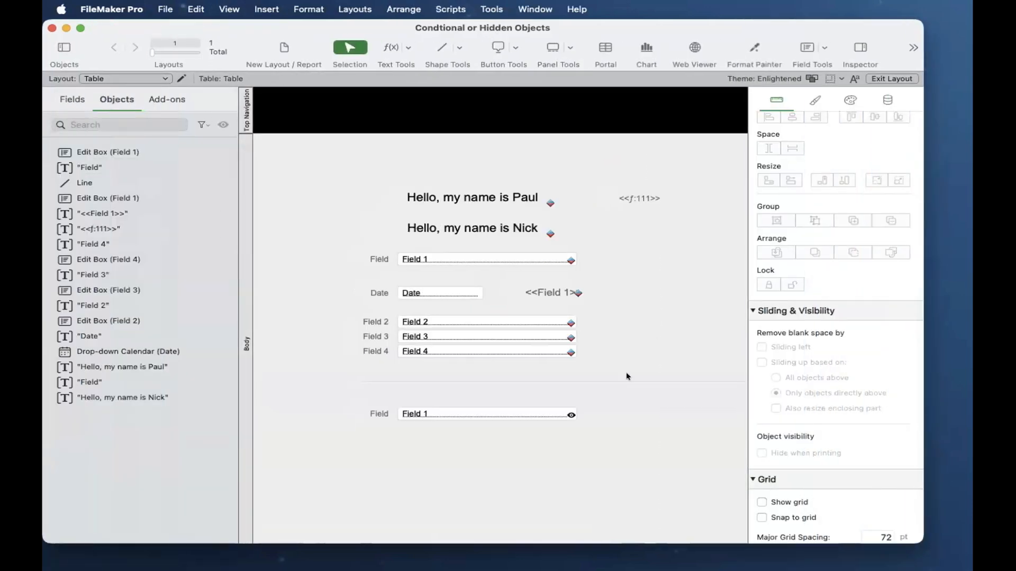
drag(273, 156, 593, 367)
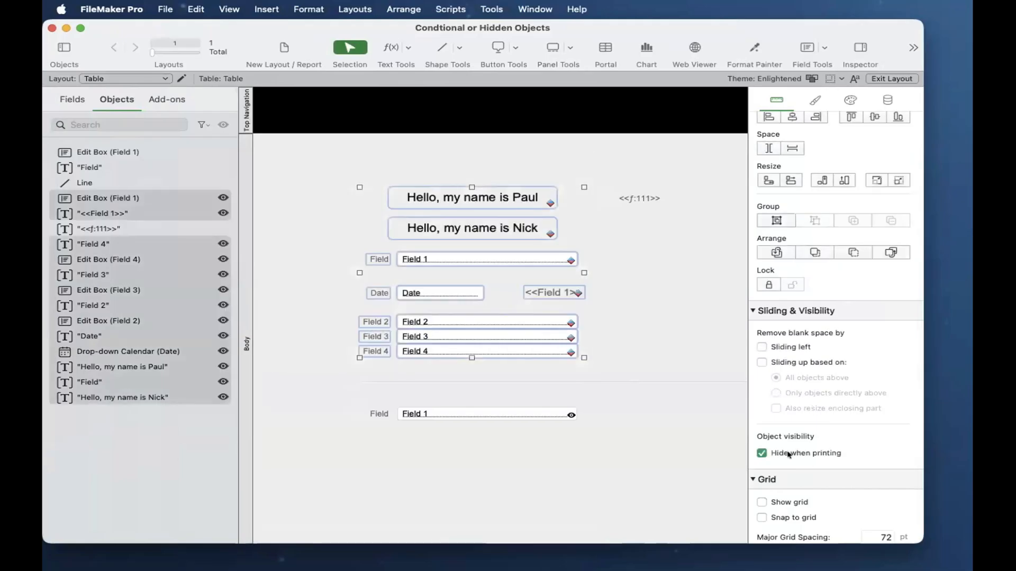
click(612, 344)
Preview the printed layout again, open and cancel the print dialog, and return to Layout mode.
key(super+b)
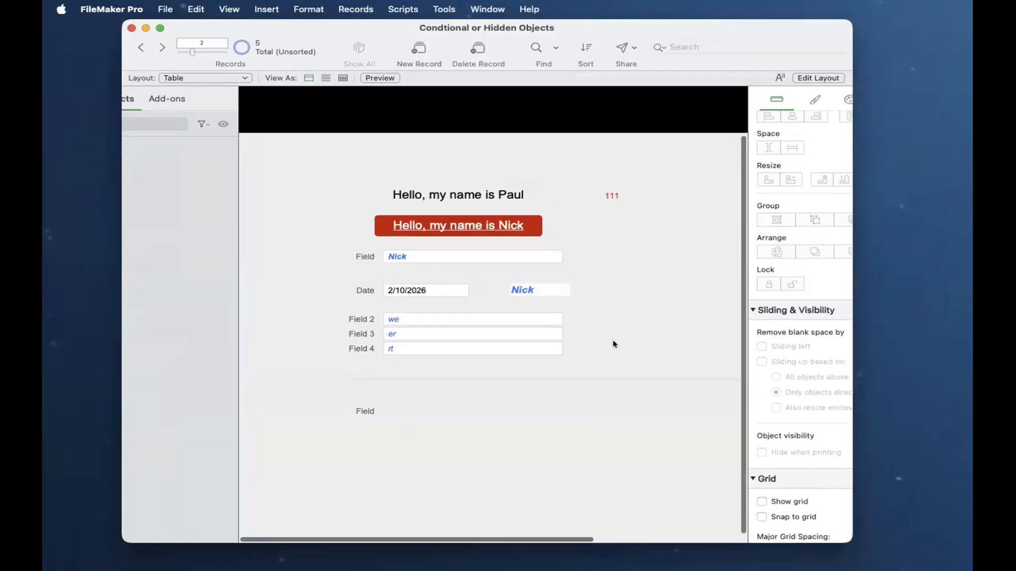
key(super+u)
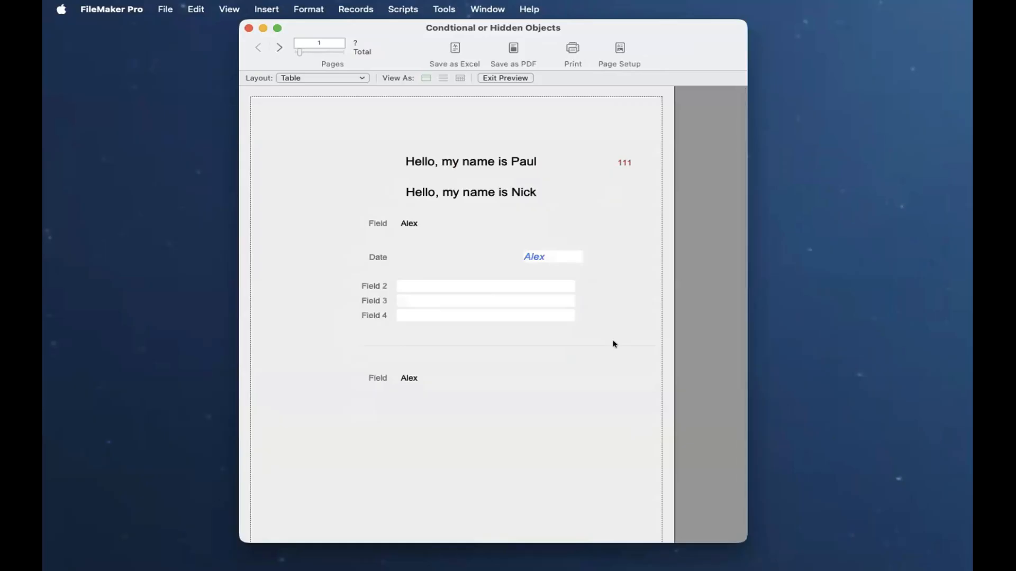
key(super+p)
key(Escape)
key(super+l)
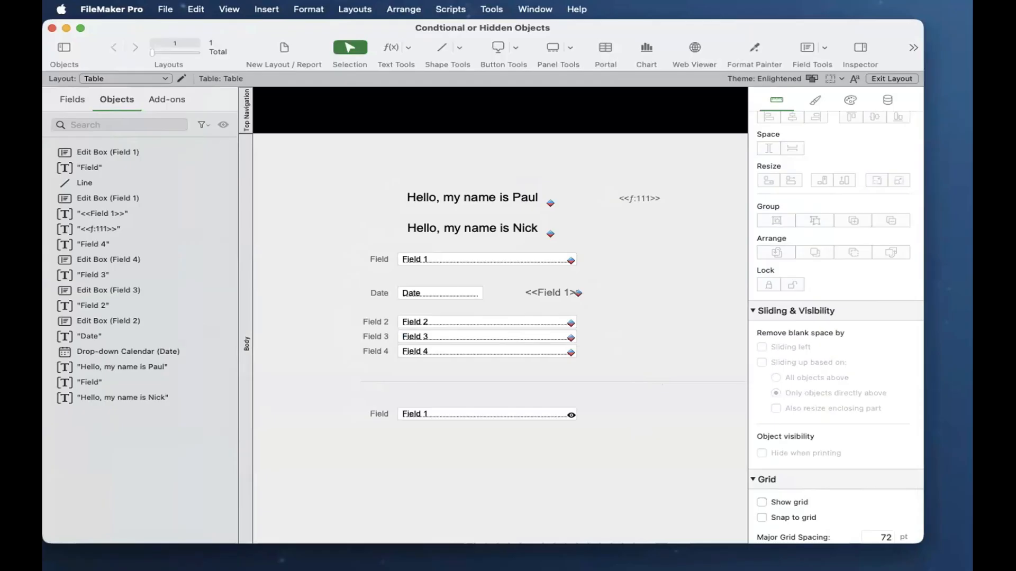
Check the Discord livestream-text-discussion channel for questions, move its window aside and return to FileMaker.
drag(971, 212, 561, 91)
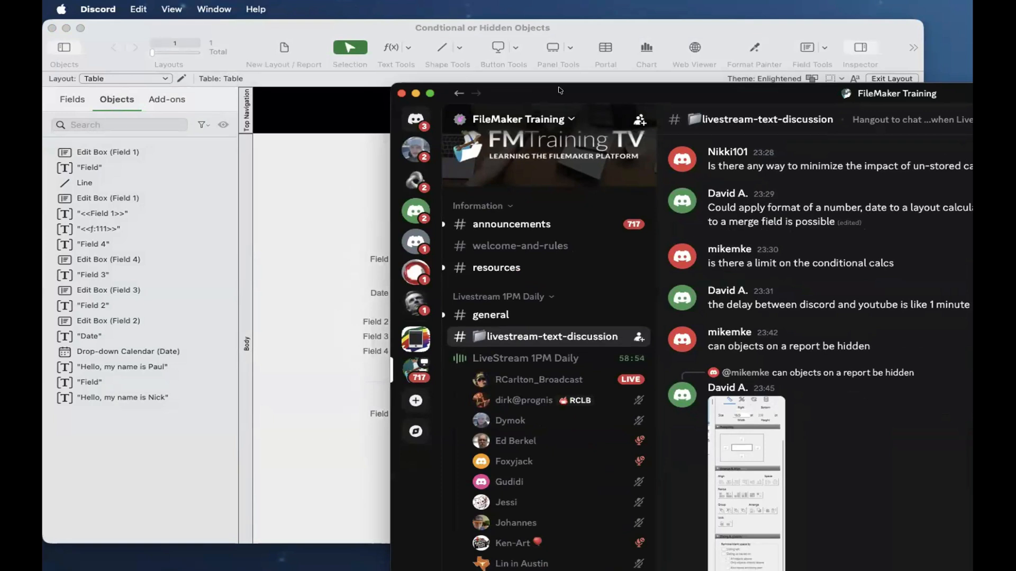
drag(560, 90, 1013, 92)
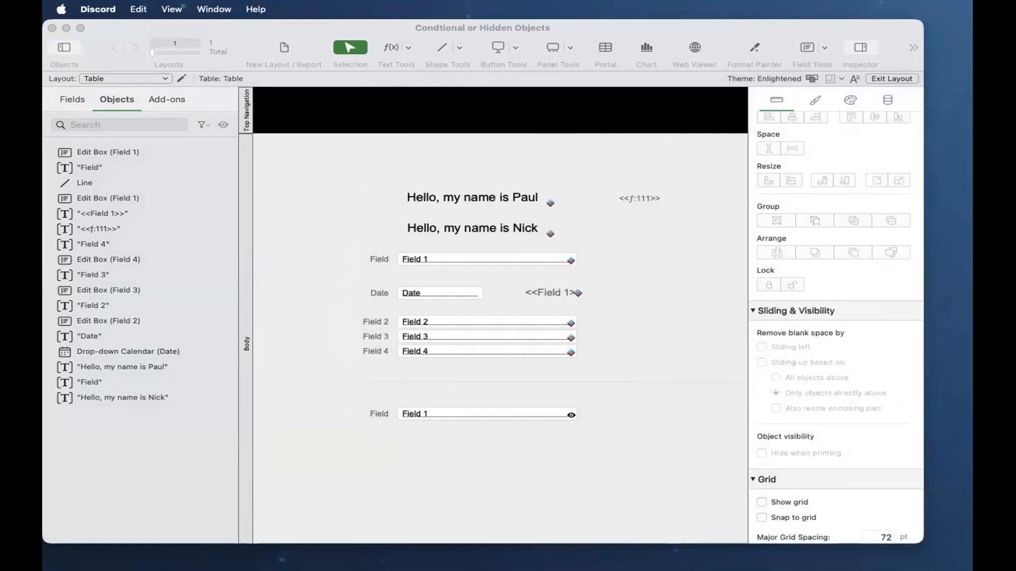
click(727, 260)
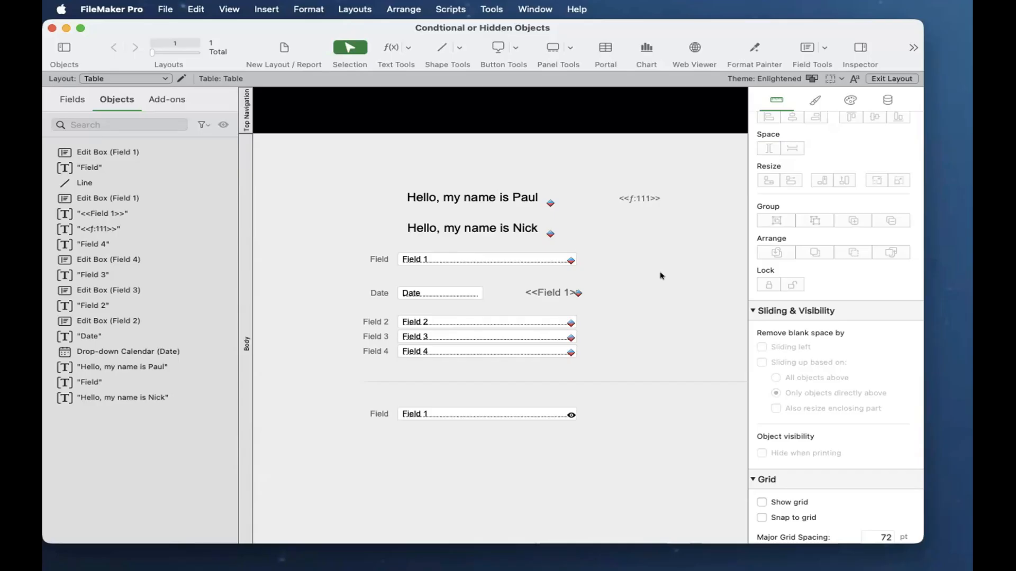
Review both conditional formatting conditions of the original Field 1, close the dialog and select Field 2.
click(504, 261)
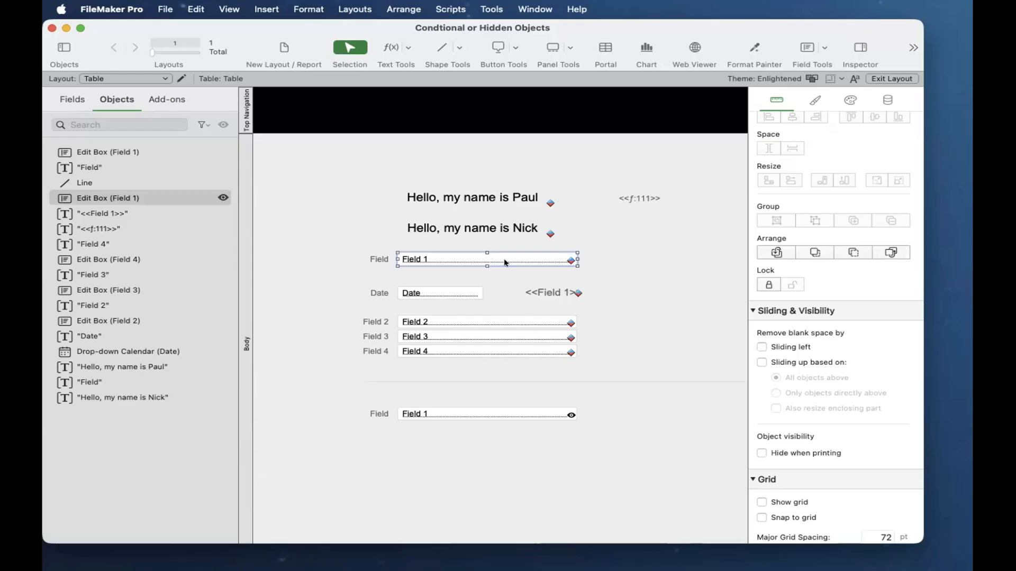
right_click(504, 259)
click(551, 413)
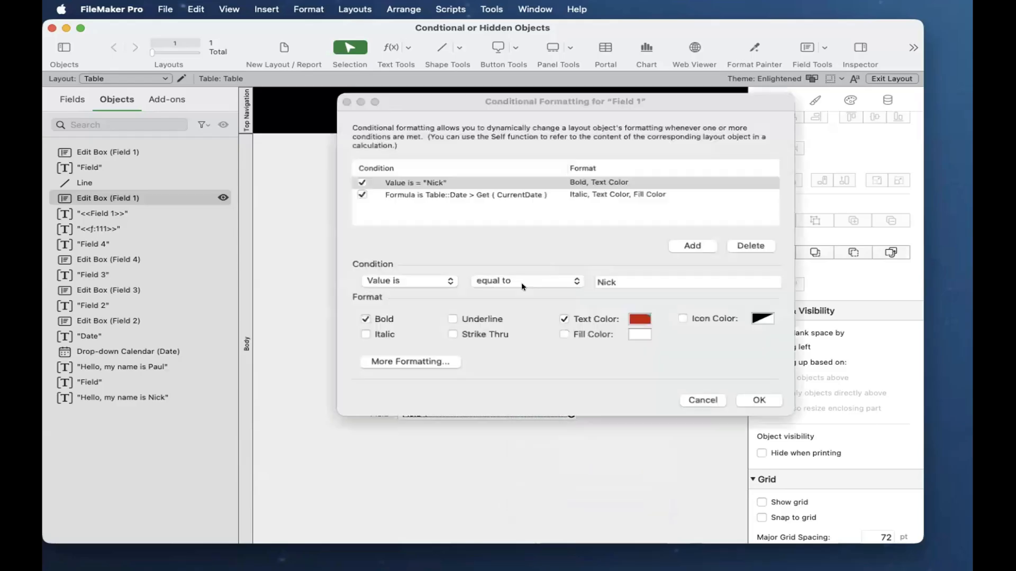
shift+click(521, 195)
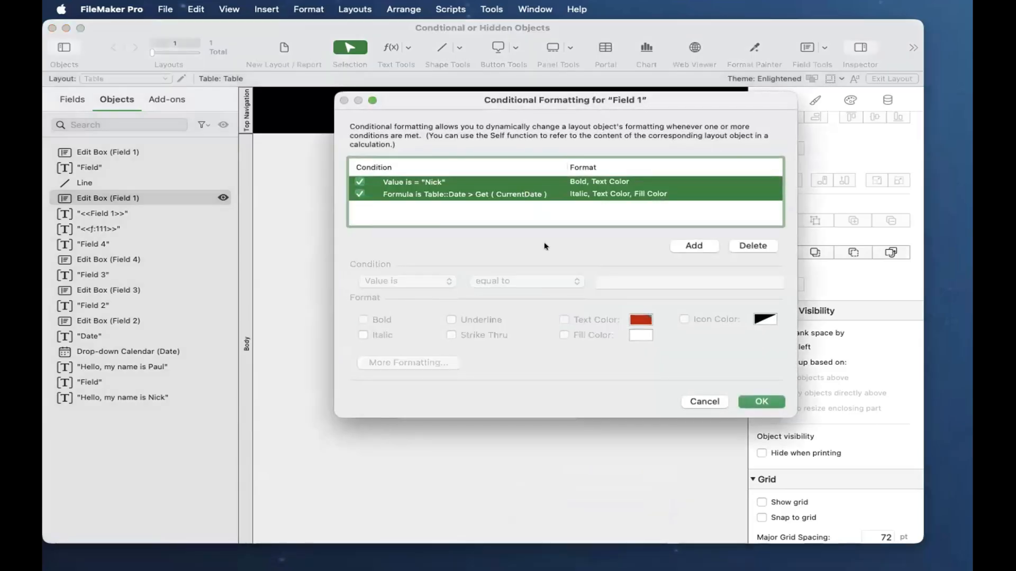
key(Return)
click(541, 323)
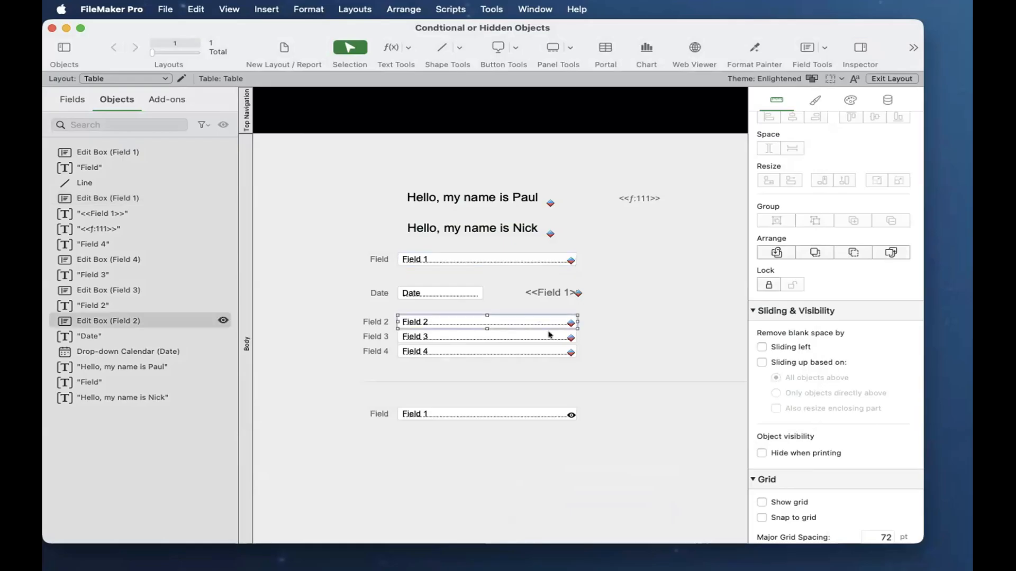
Examine the active conditional formats of Field 4 and the original Field 1, and check Fields 2 and 3 for comparison.
click(549, 335)
click(552, 352)
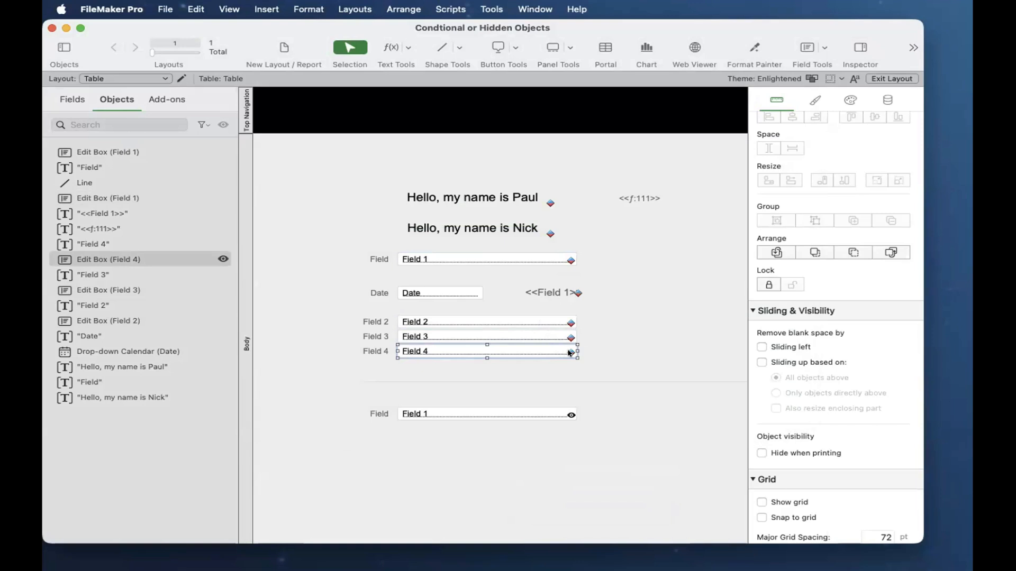
mouse_move(570, 353)
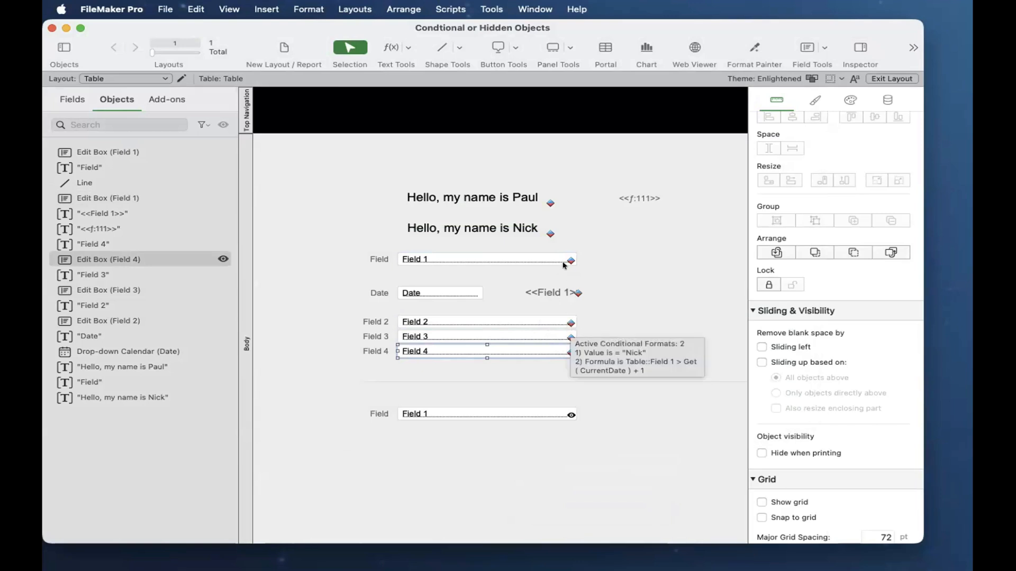
mouse_move(570, 262)
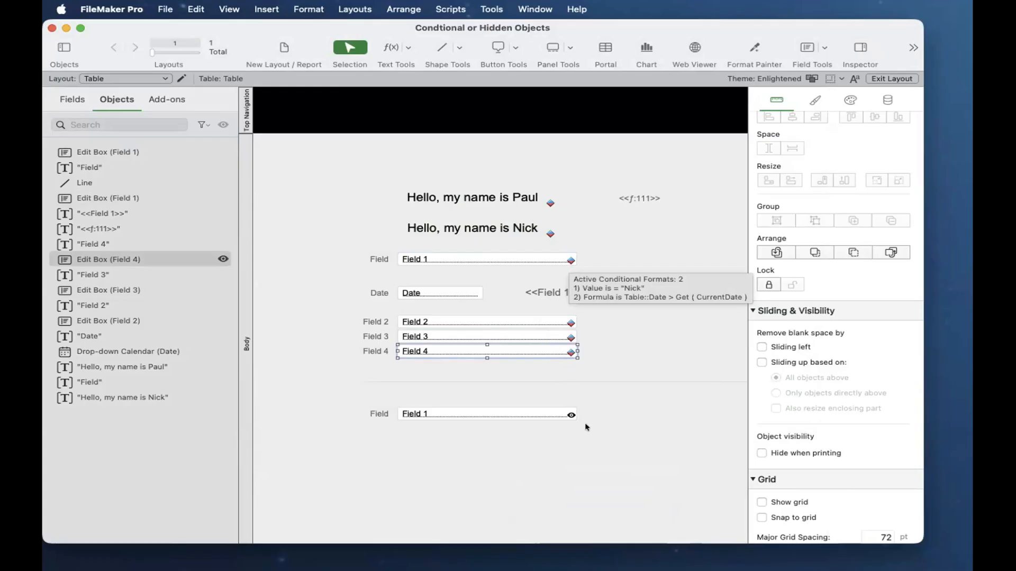
click(586, 427)
click(561, 259)
click(562, 324)
click(564, 338)
click(567, 353)
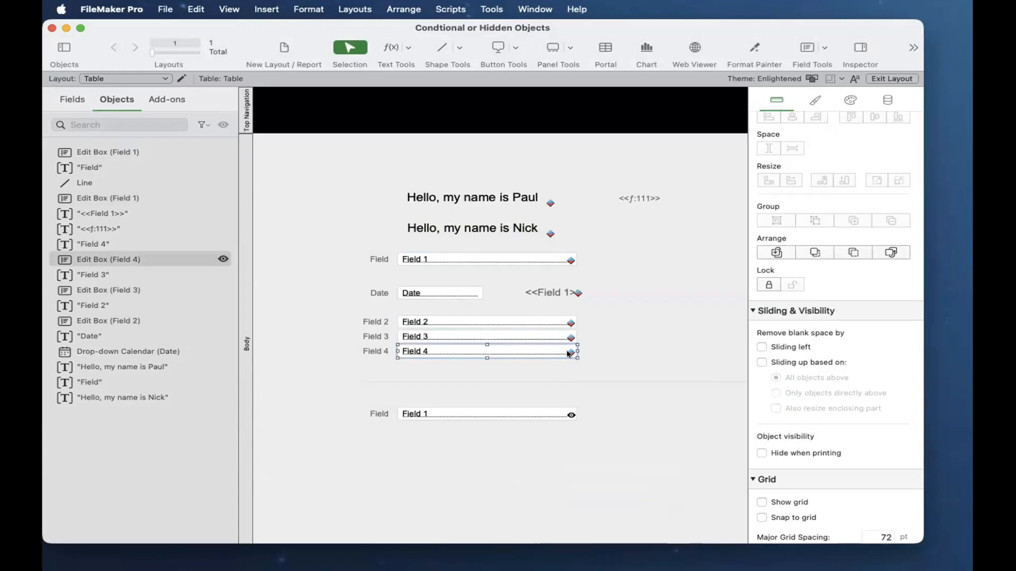
click(564, 338)
click(562, 323)
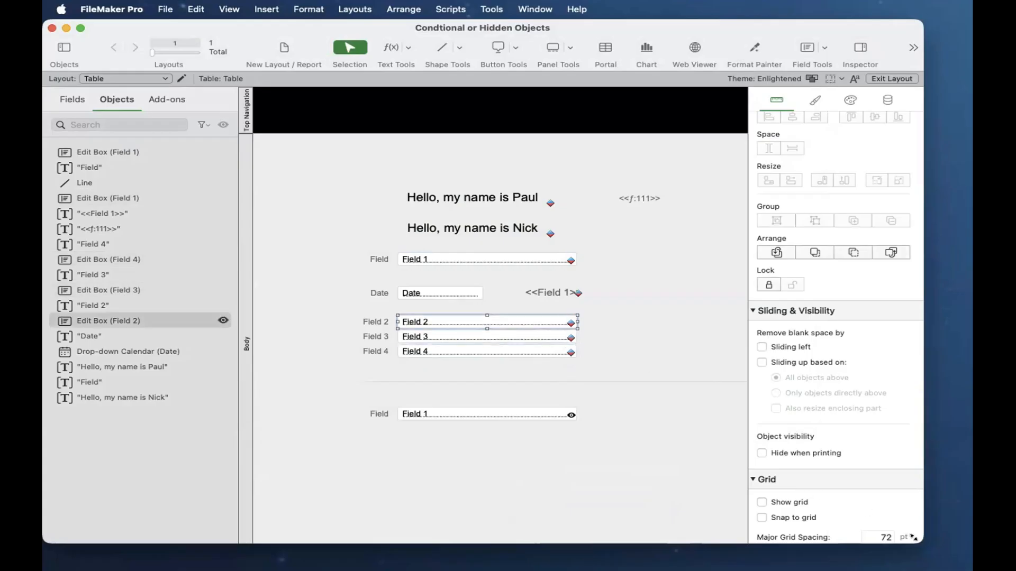
Enlarge the layout window and select Fields 2, 3 and 4 plus the upper Field 1, together with all their labels.
drag(913, 537, 968, 550)
click(623, 399)
drag(594, 357, 550, 320)
drag(343, 311, 470, 356)
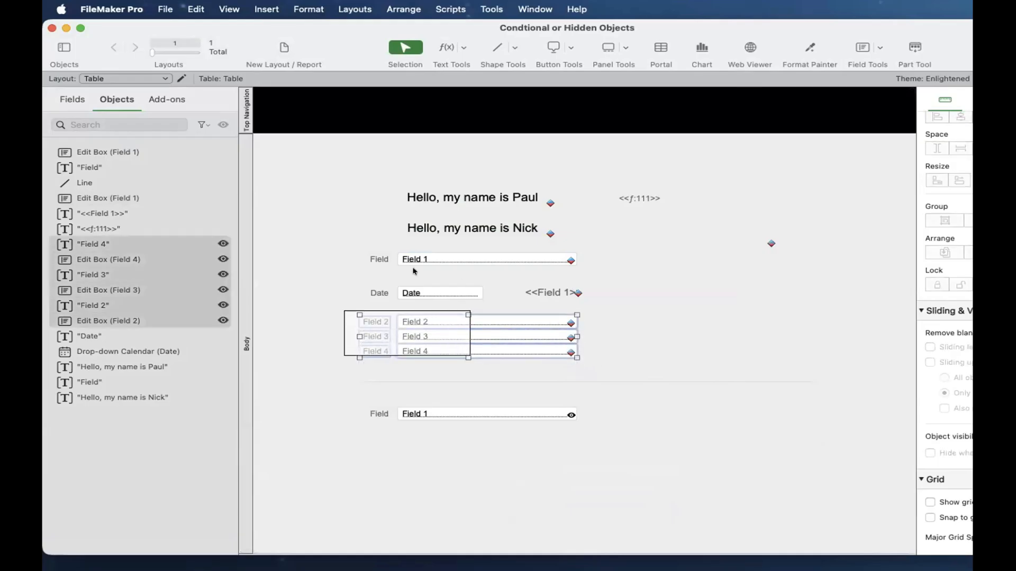
shift+click(404, 260)
shift+click(376, 260)
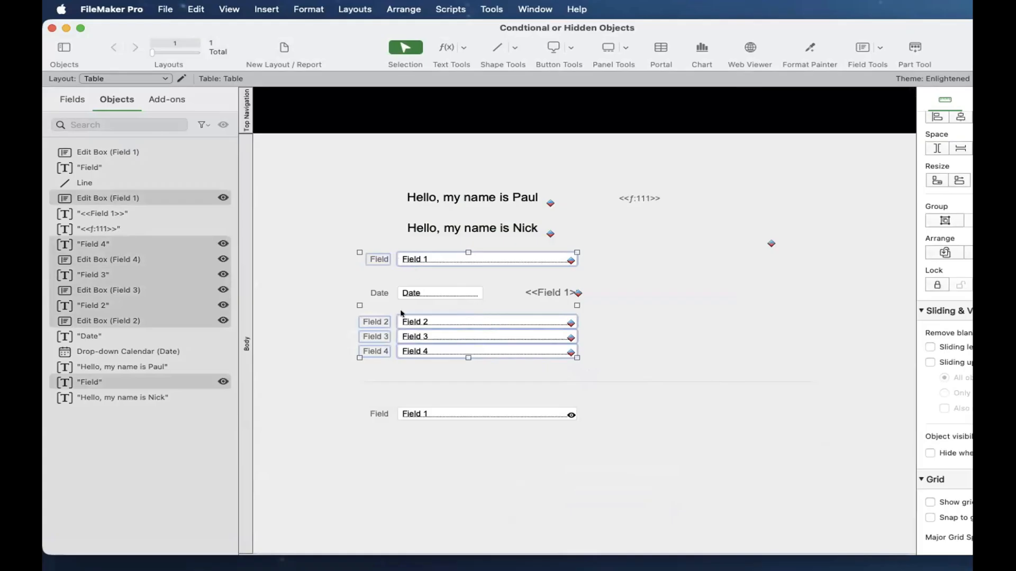
Duplicate Fields 1 to 4 with their labels to the right of the originals and delete the copies' conditional formatting rule.
drag(411, 323, 711, 333)
right_click(715, 325)
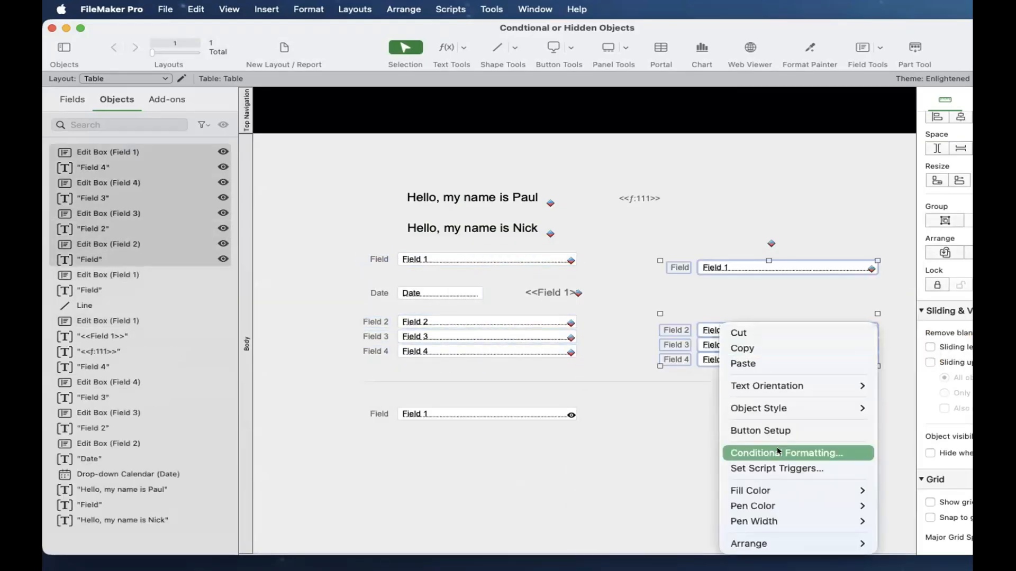
click(776, 448)
click(745, 247)
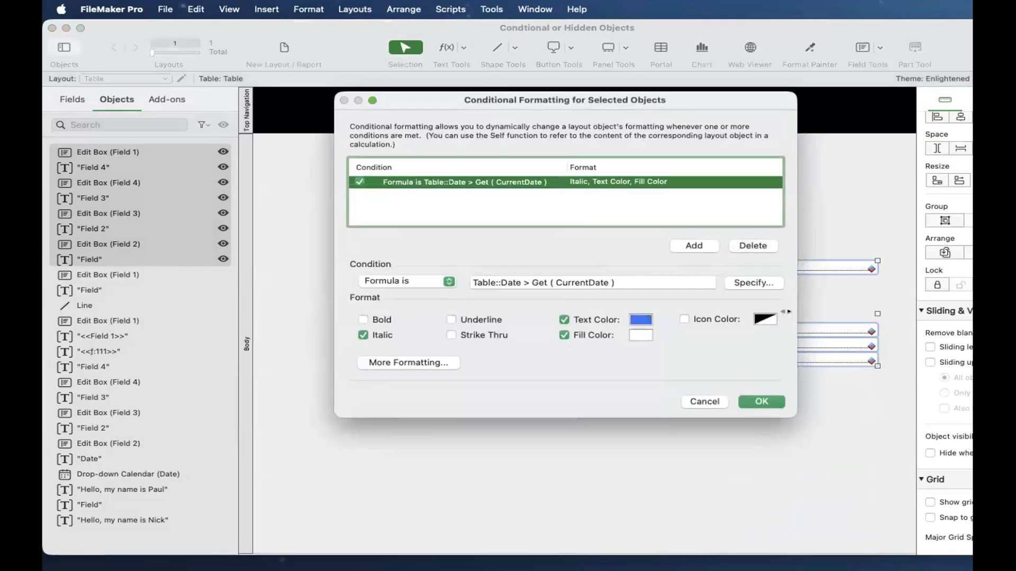
click(752, 245)
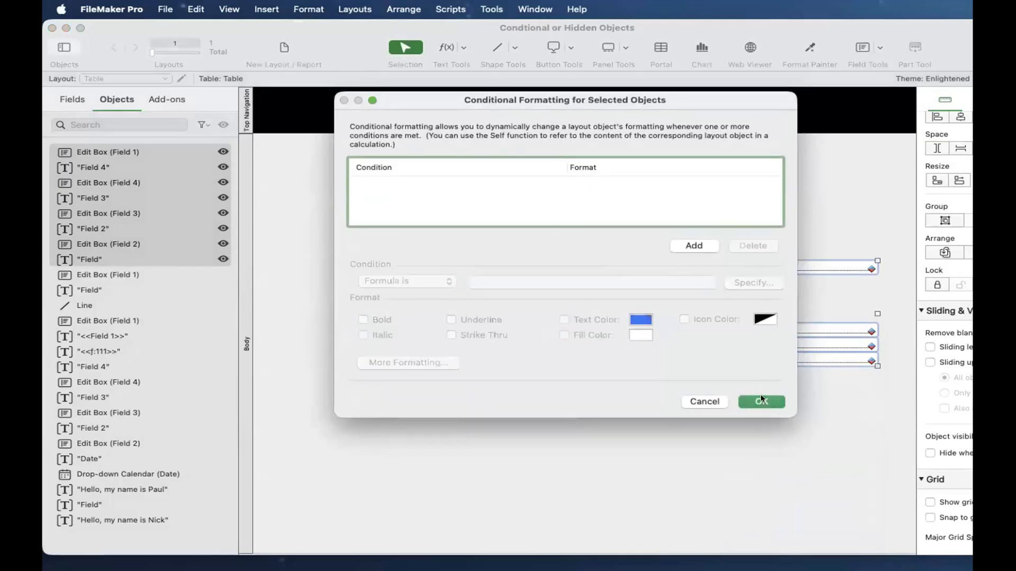
click(761, 401)
click(784, 436)
Group the copied Fields 1 to 4 with their labels and check which formatting options the group offers.
drag(646, 266, 788, 360)
right_click(788, 356)
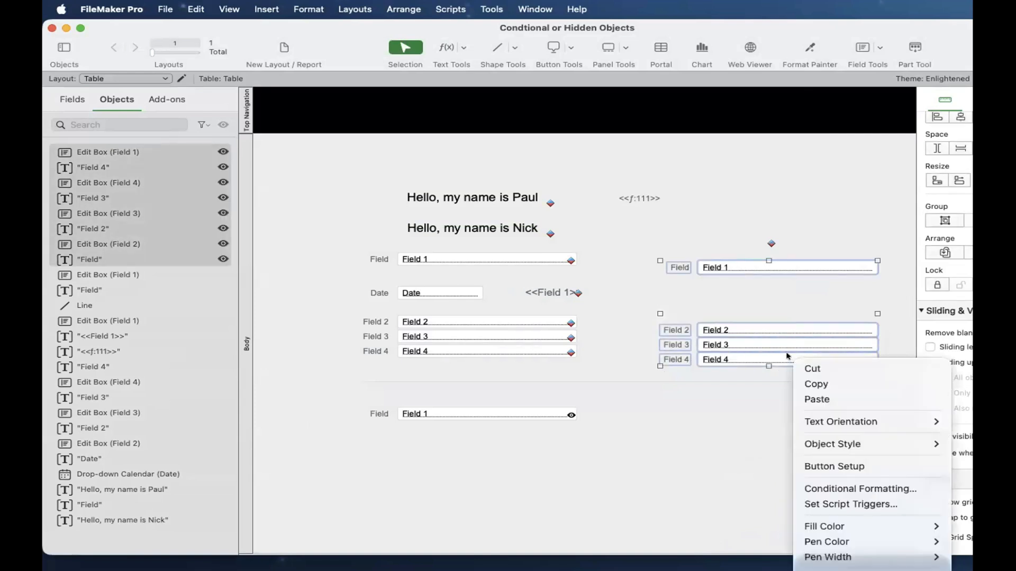
click(786, 357)
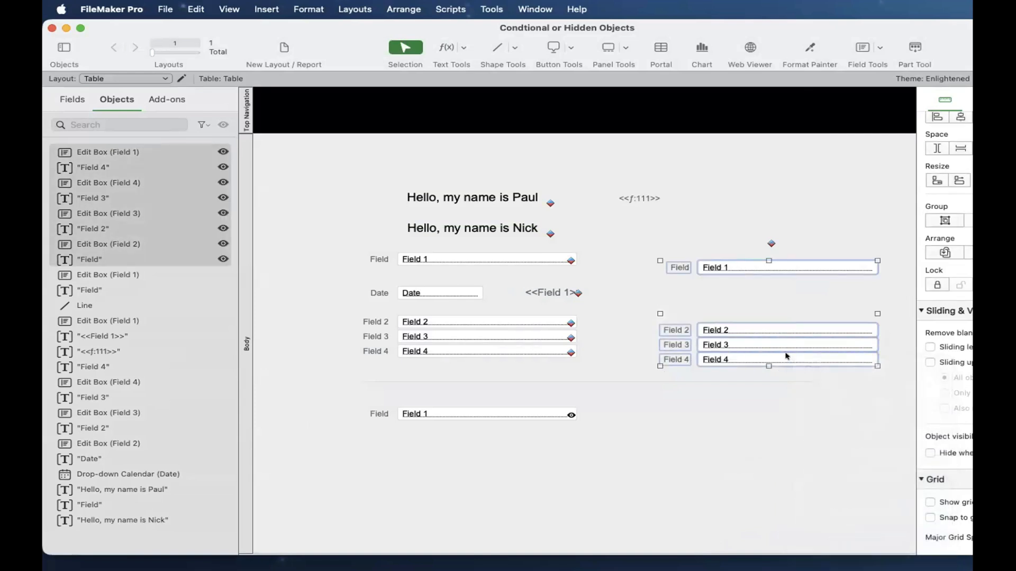
key(super+r)
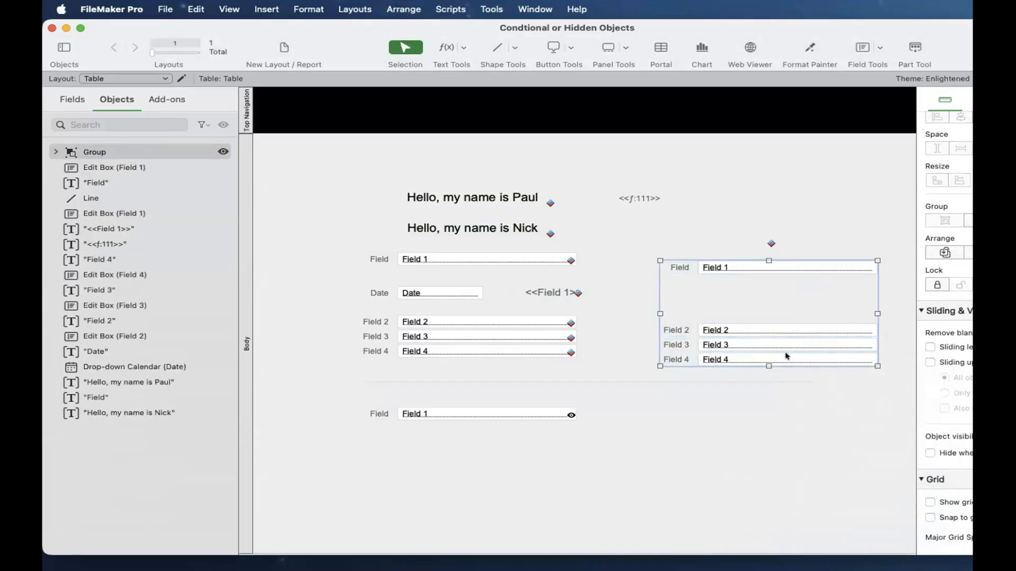
right_click(787, 357)
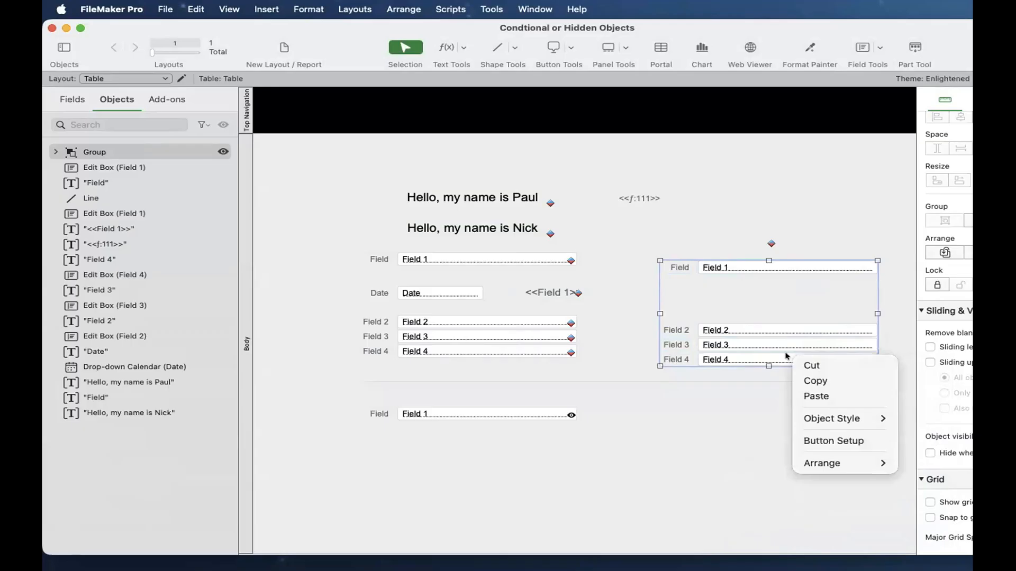
click(770, 348)
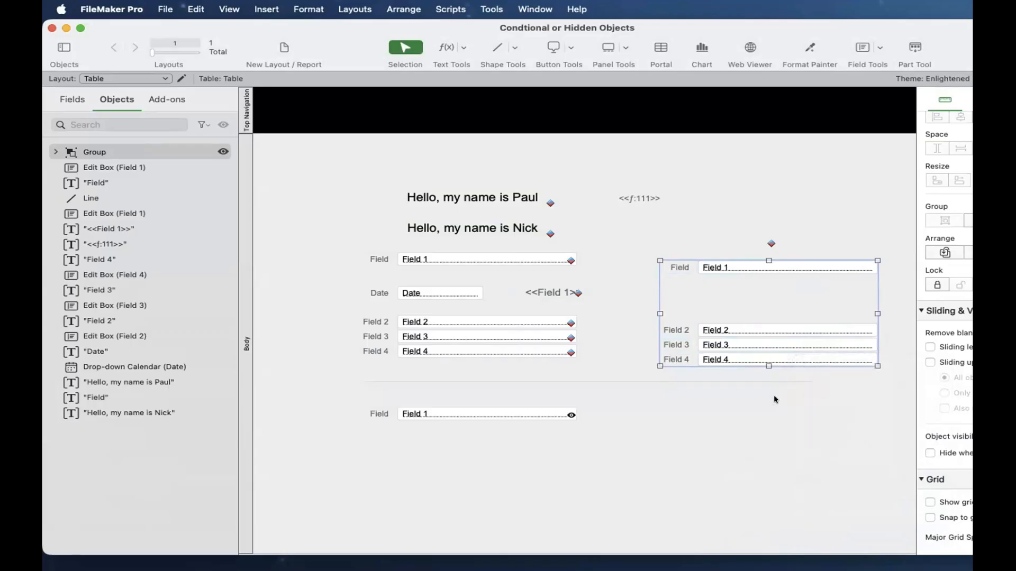
Move the group of copied fields and labels slightly left and delete it.
click(775, 399)
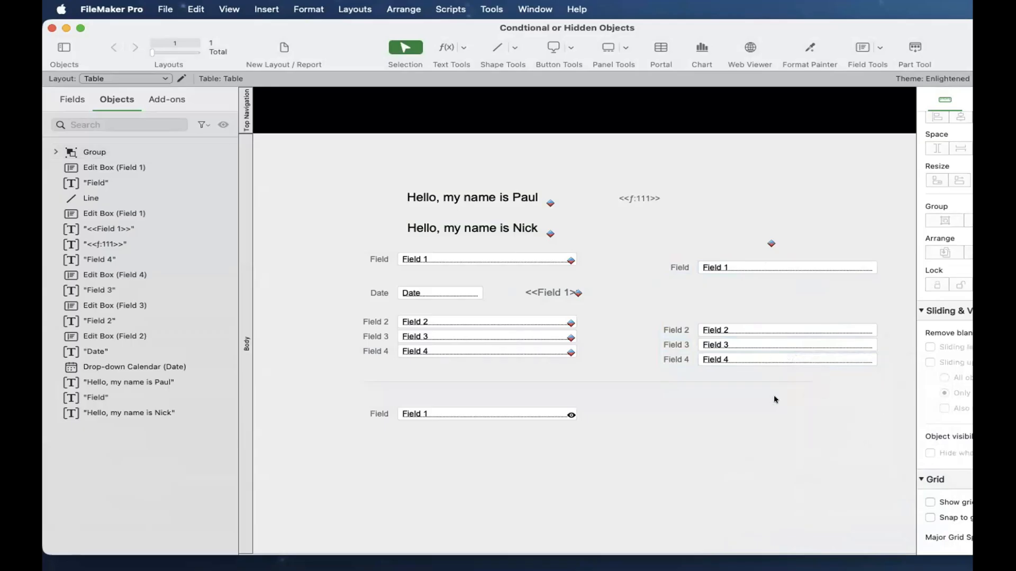
drag(762, 352, 741, 343)
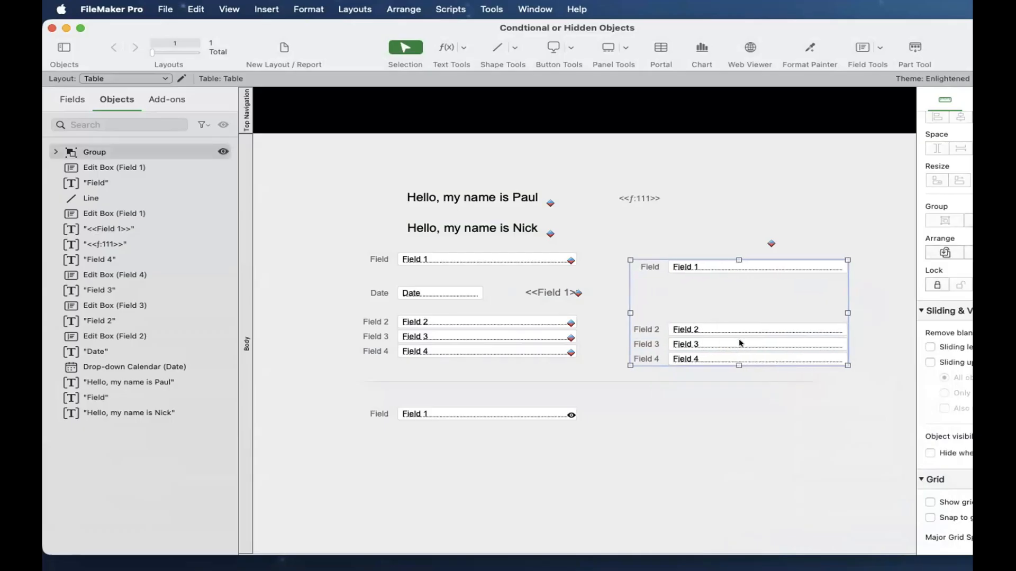
key(Delete)
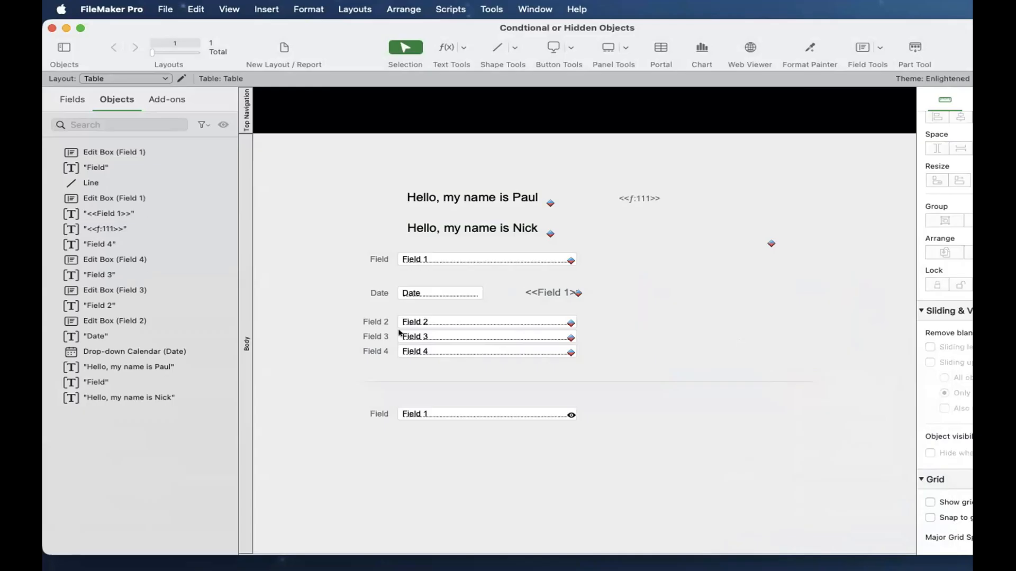
Duplicate the four conditionally formatted edit boxes, Field 1 to Field 4, without labels to the right of the originals.
click(410, 350)
shift+click(418, 337)
shift+click(423, 323)
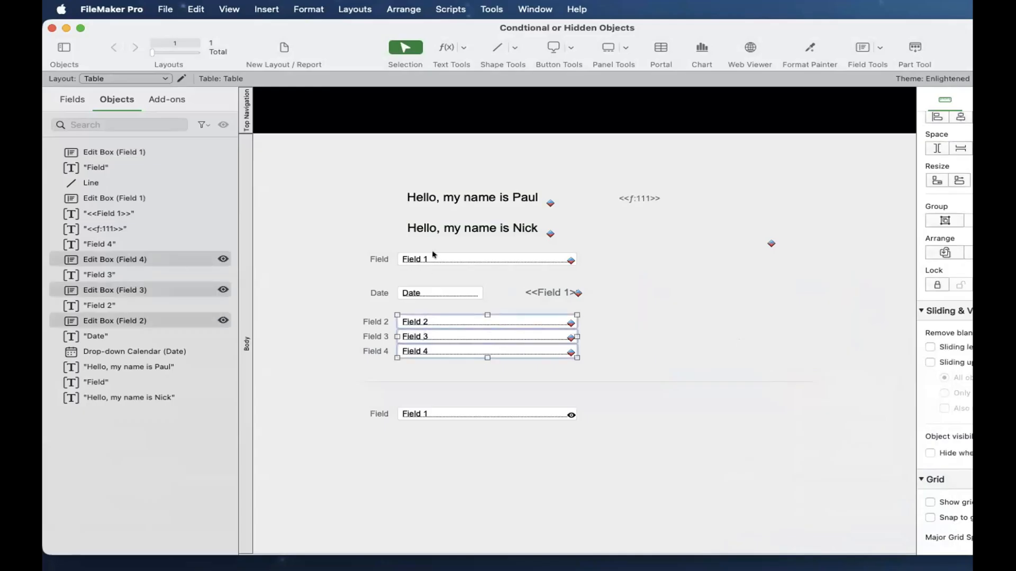
shift+click(435, 255)
drag(435, 255, 694, 259)
right_click(693, 255)
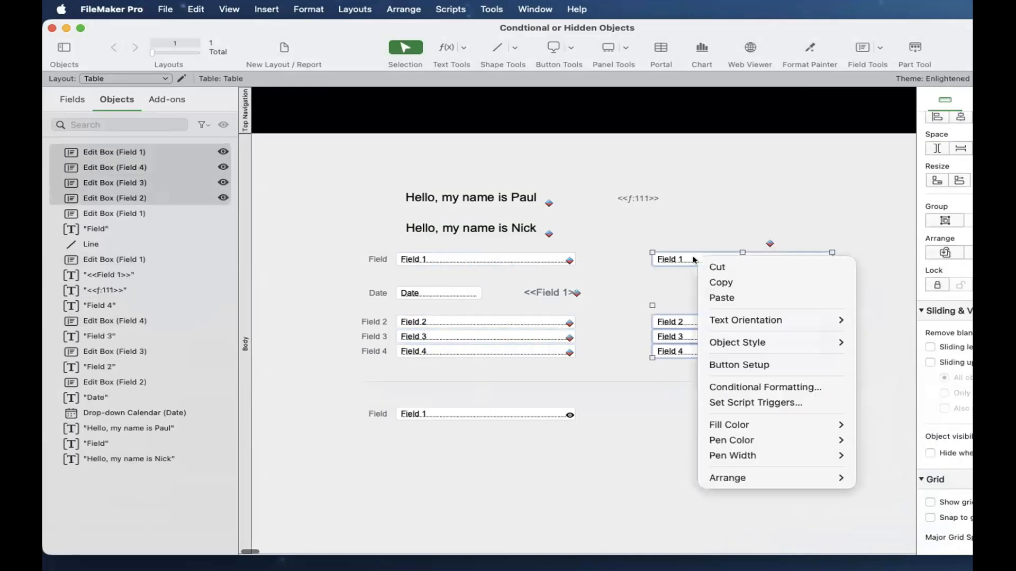
Group the four copied edit boxes and check which formatting options the group offers.
key(super+r)
right_click(691, 252)
click(687, 247)
right_click(691, 246)
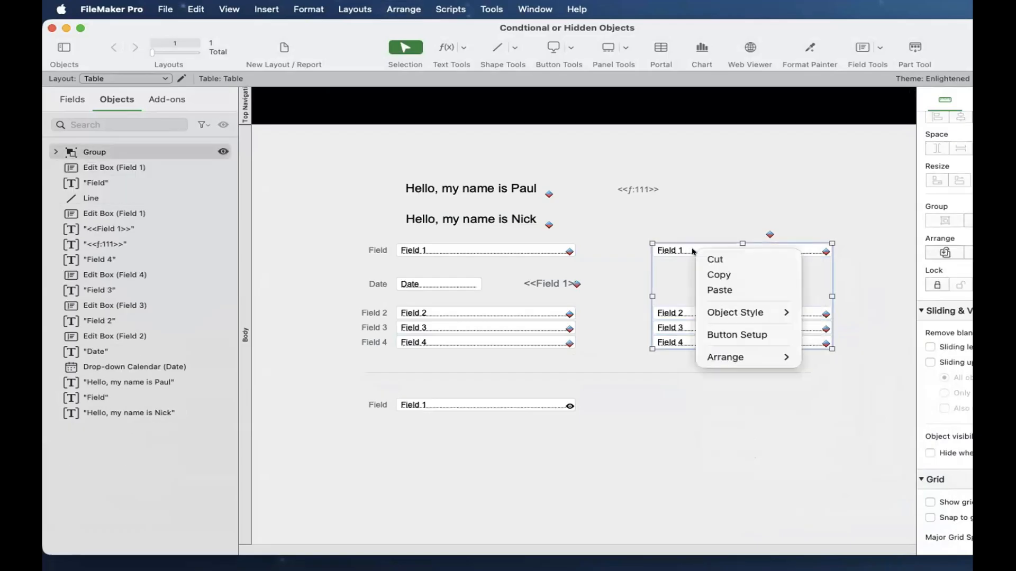
click(708, 302)
Delete the group of four copied edit boxes from the layout.
scroll(708, 303, right, 15)
click(708, 303)
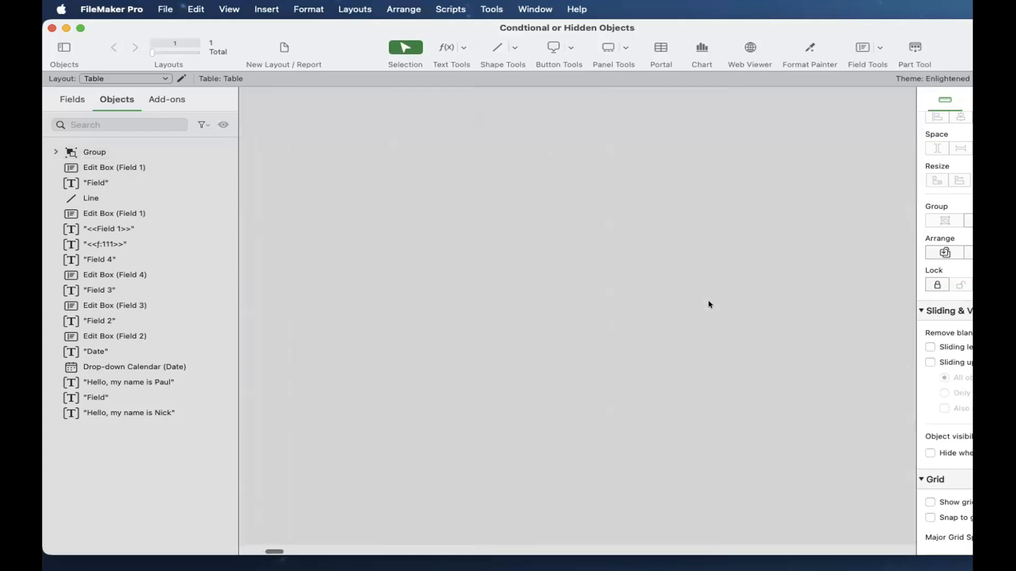
scroll(701, 301, left, 15)
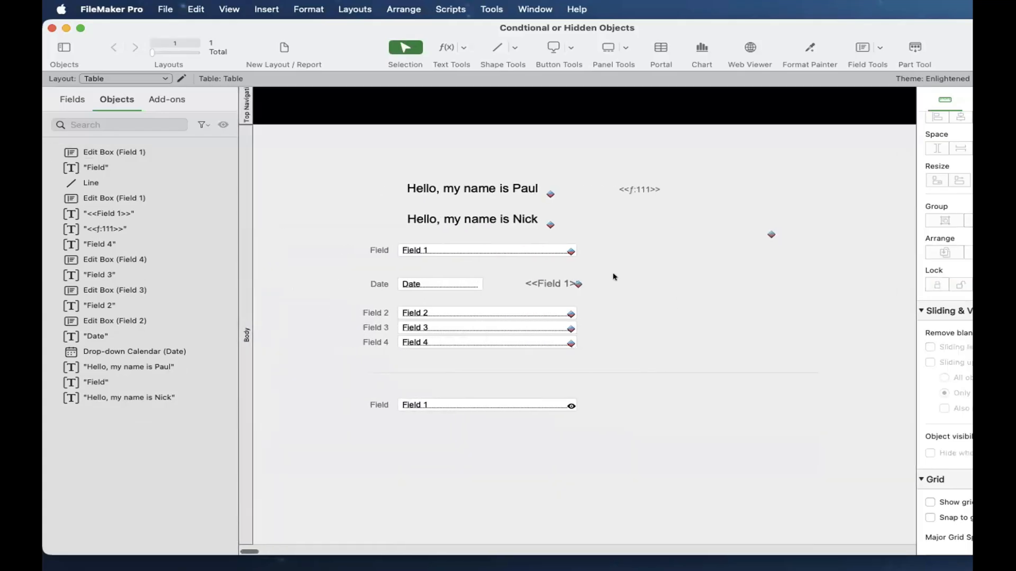
click(527, 251)
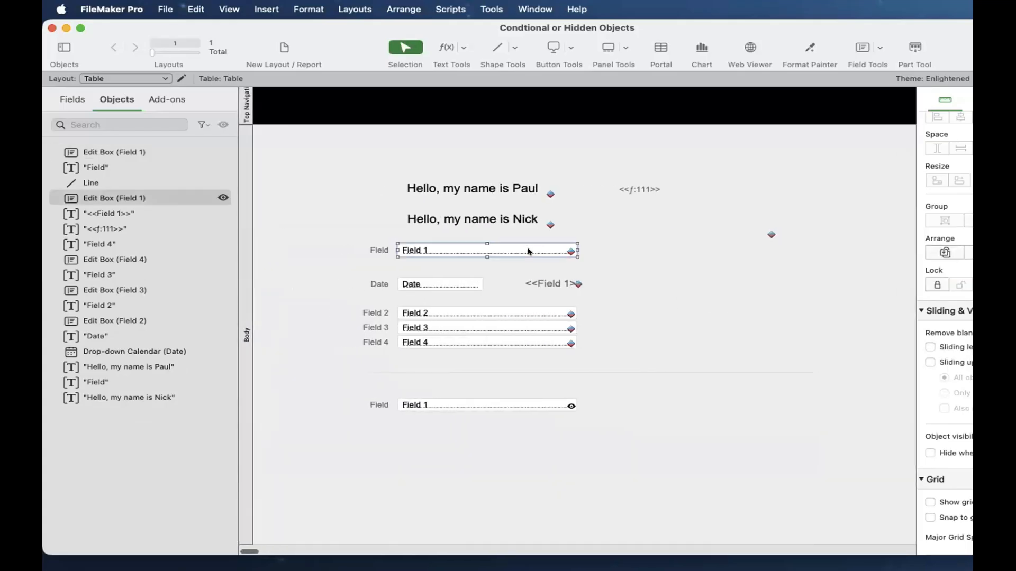
click(522, 315)
click(525, 325)
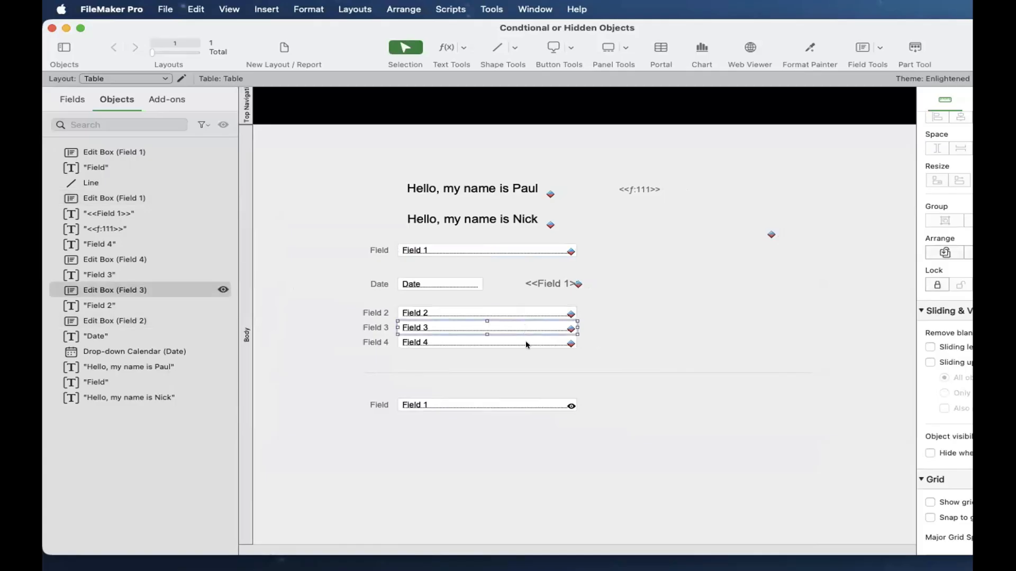
click(527, 344)
scroll(526, 345, down, 1)
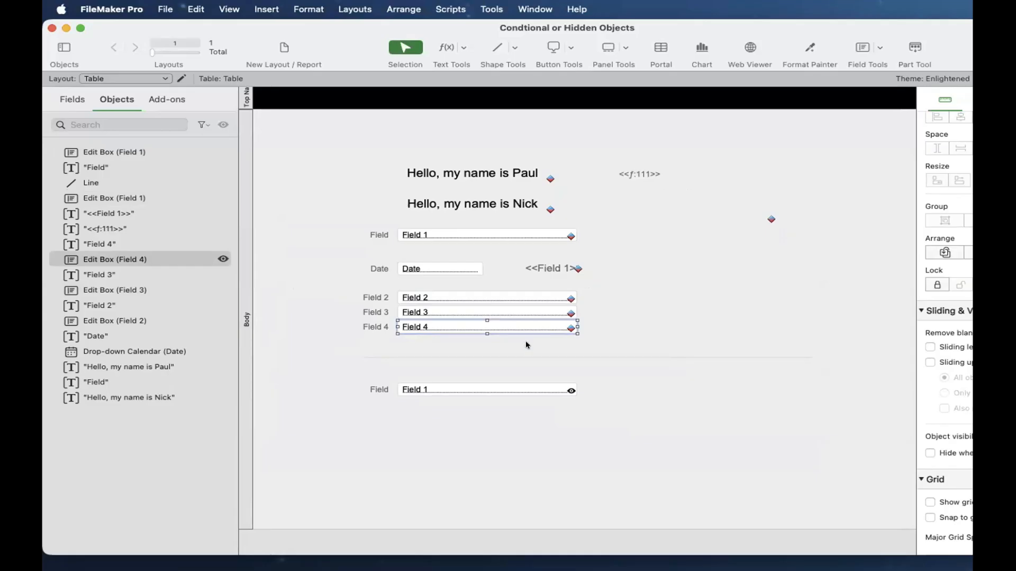
scroll(482, 343, right, 3)
scroll(482, 342, left, 3)
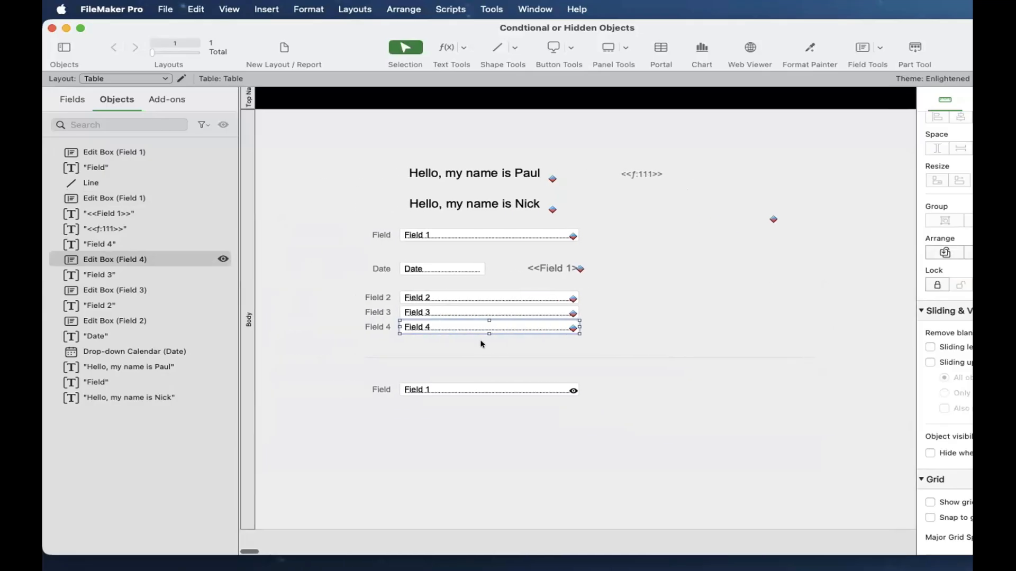
Duplicate Fields 2, 3 and 4 with their labels beneath the Field 1 below the divider line.
click(481, 343)
drag(523, 342, 361, 289)
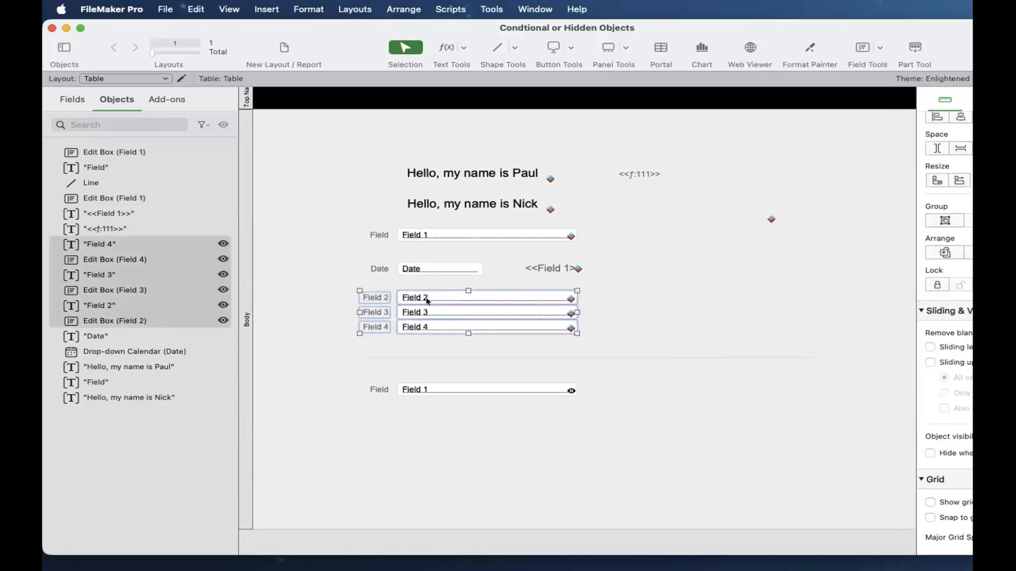
drag(427, 300, 434, 425)
right_click(435, 424)
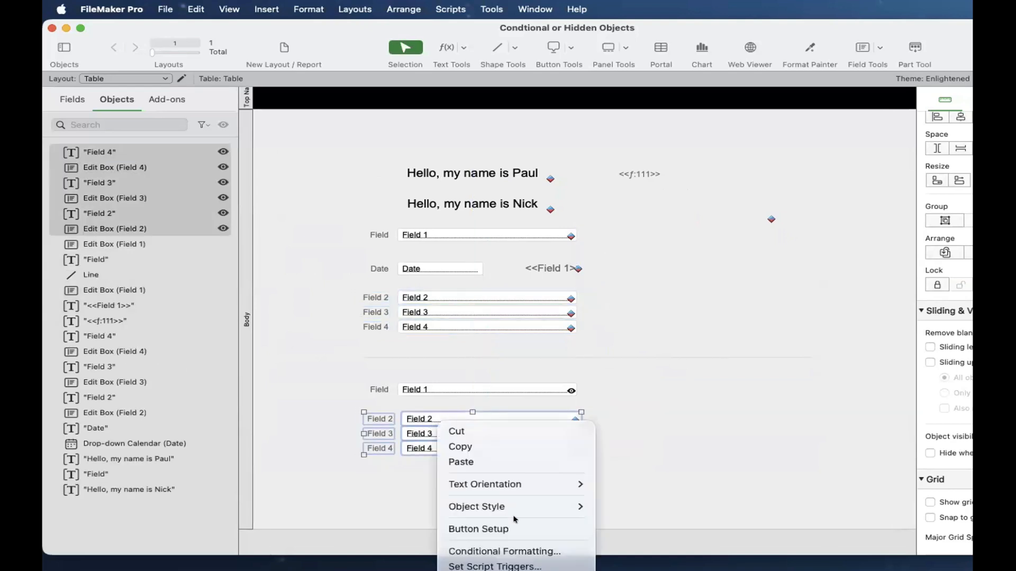
click(522, 551)
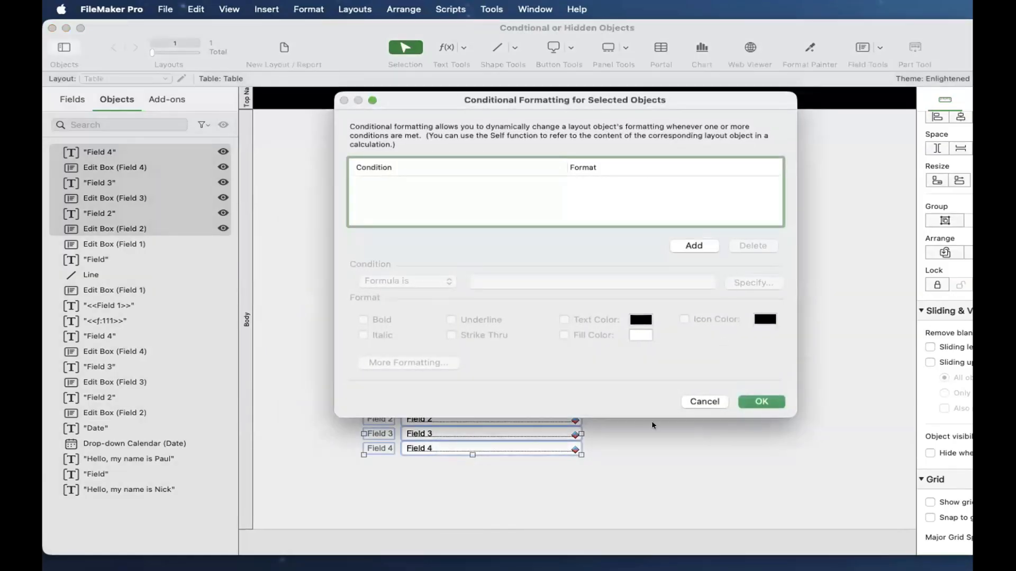
click(705, 401)
Delete the conditional formatting rule from the copied Field 2, 3 and 4 edit boxes below the divider line.
drag(628, 475, 559, 418)
right_click(561, 423)
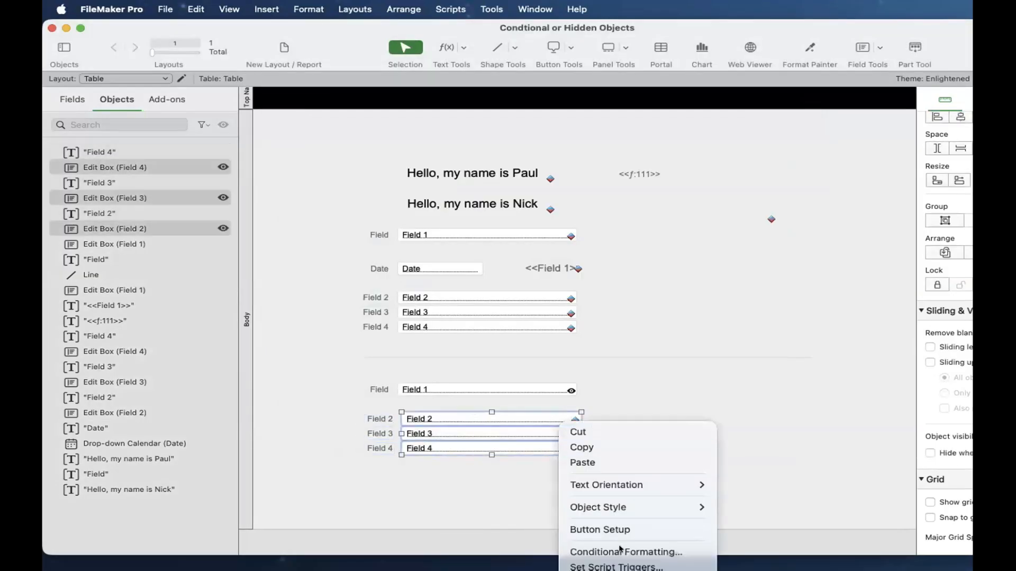
click(623, 550)
click(753, 245)
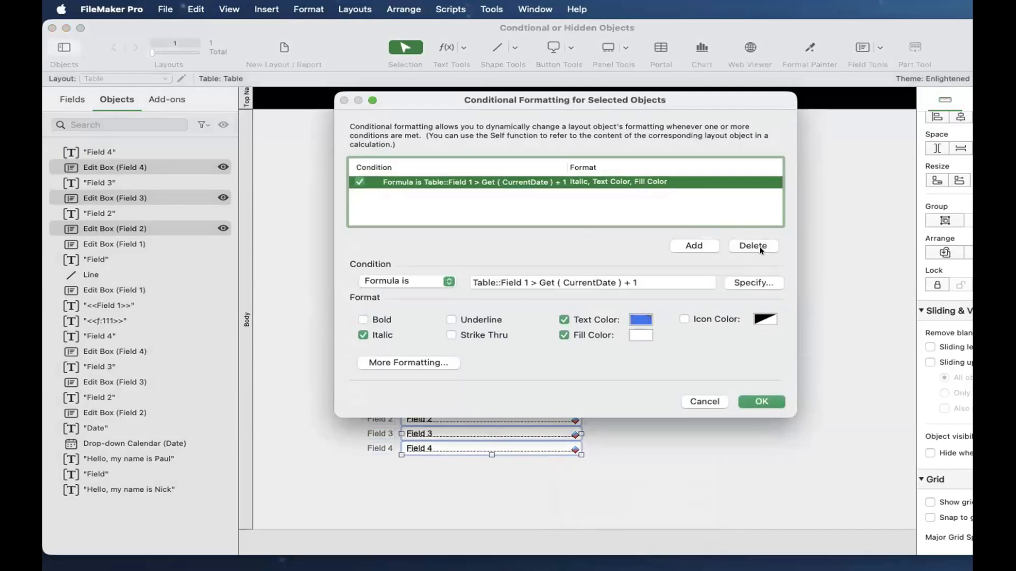
click(753, 246)
click(772, 397)
click(755, 437)
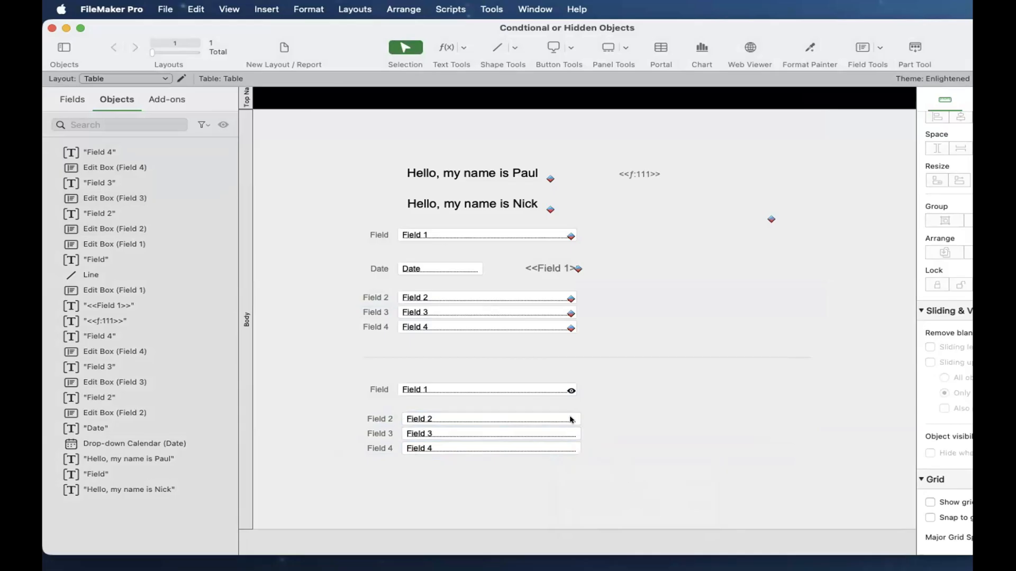
Copy the hide condition Table::Date > Get ( CurrentDate ) from the Field 1 edit box below the divider line.
click(558, 387)
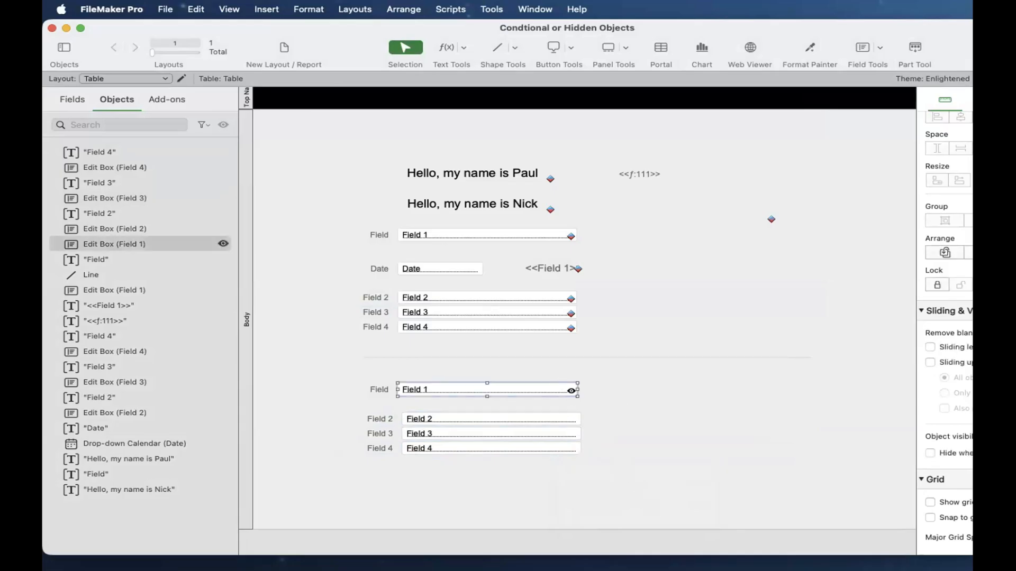
click(1014, 99)
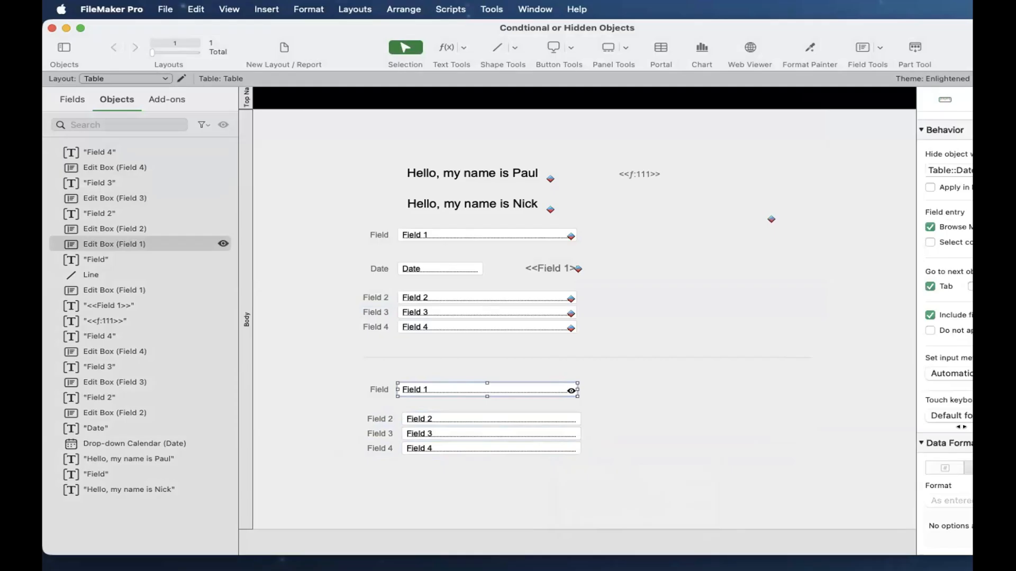
drag(1015, 420, 936, 418)
scroll(847, 371, down, 2)
click(832, 456)
triple_click(831, 456)
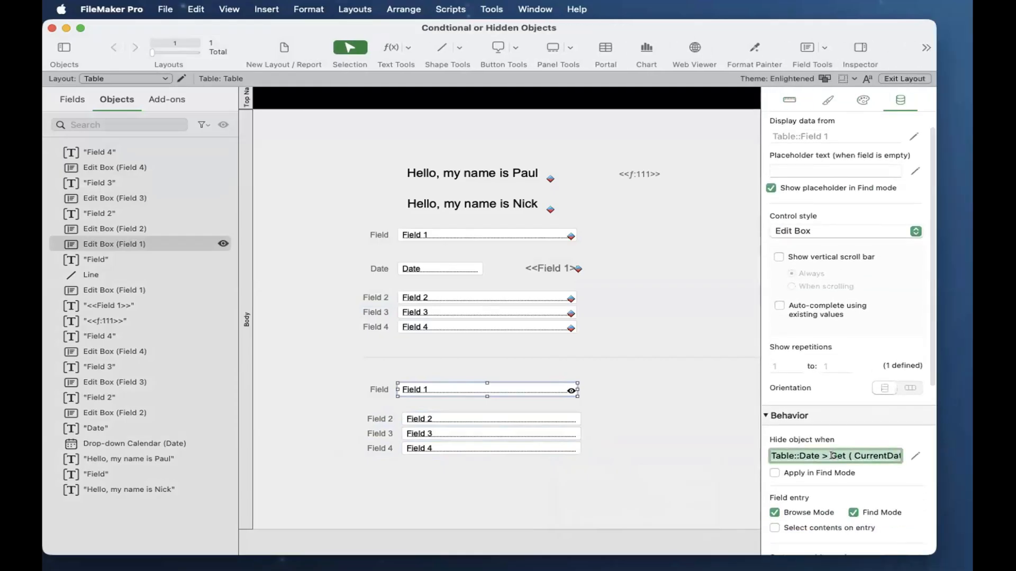
key(super+c)
Apply the hide condition Table::Date > Get ( CurrentDate ) to the copied Field 2, 3 and 4 edit boxes.
click(620, 448)
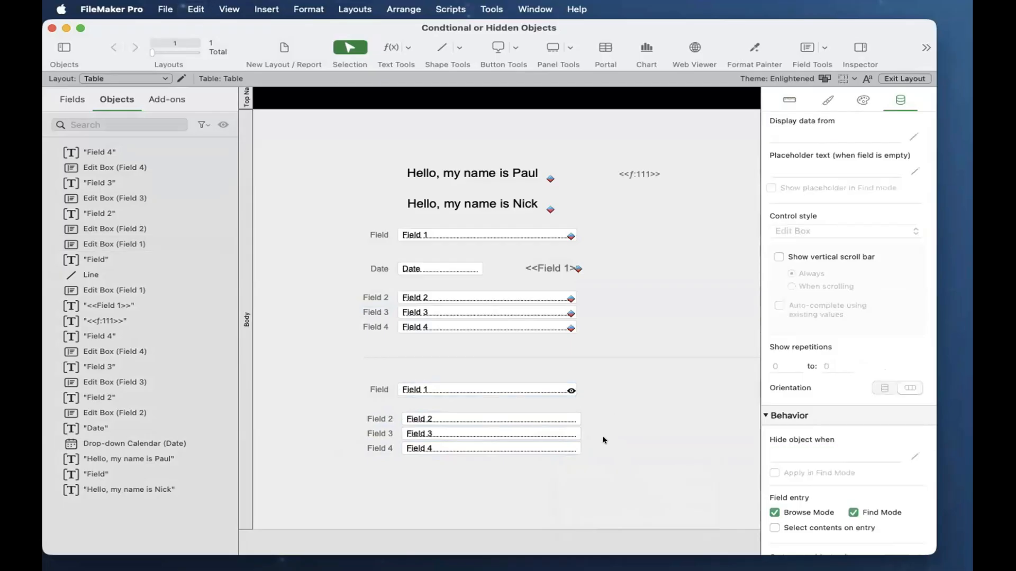
drag(623, 477, 496, 398)
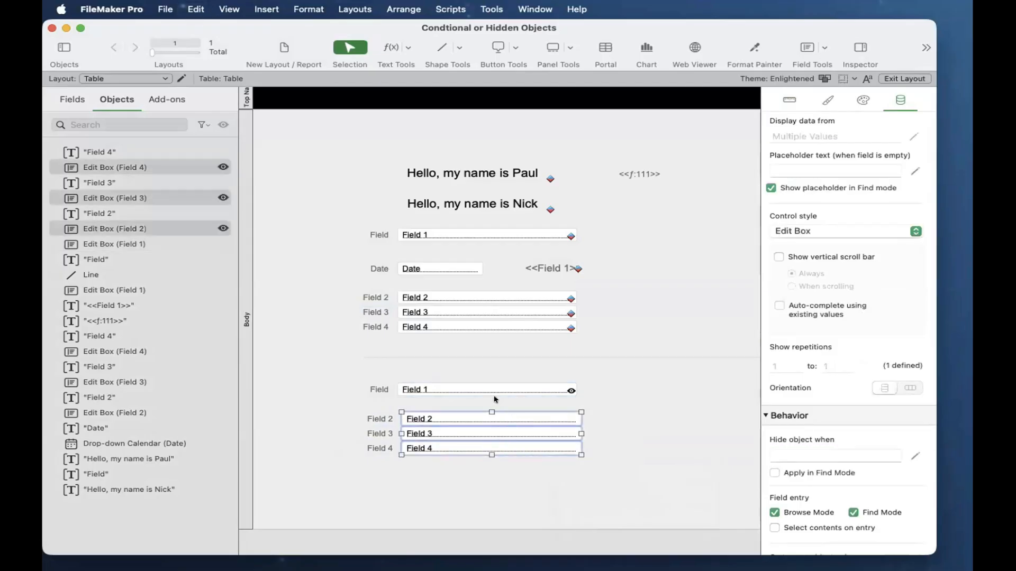
click(803, 451)
key(super+v)
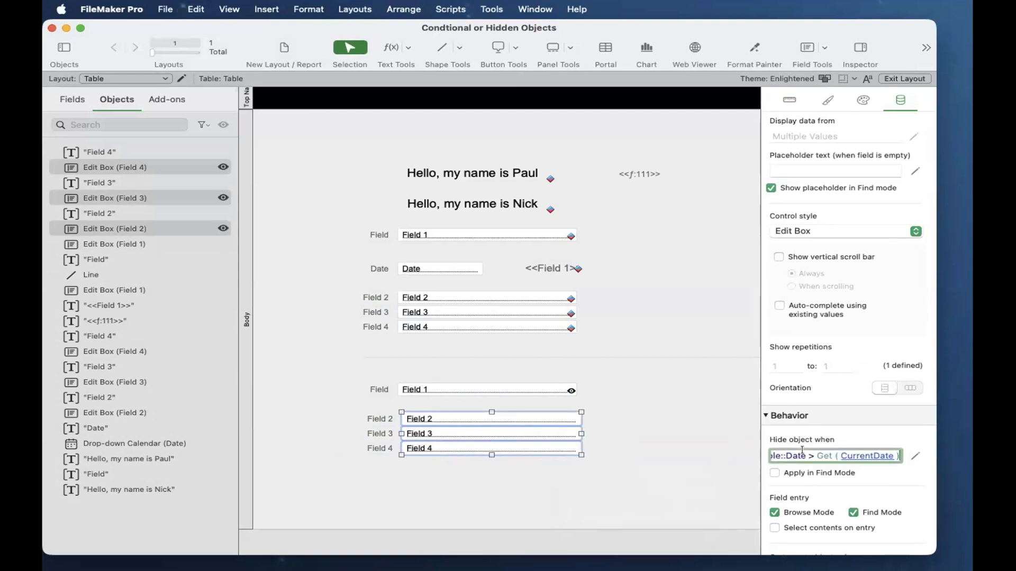
key(Return)
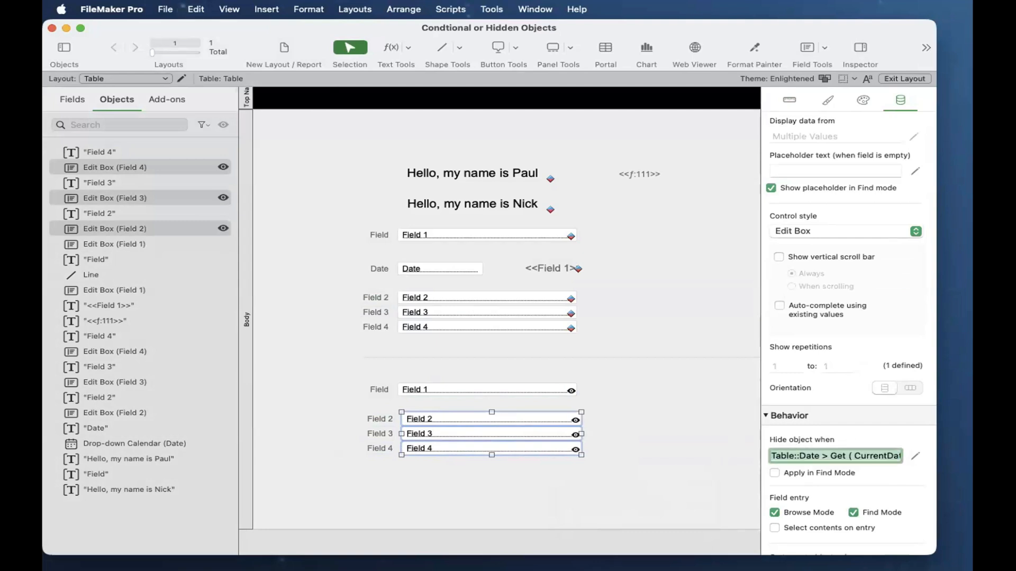
click(624, 428)
Test the copied fields' hide conditions in Browse mode by setting the Date to 2/8/2026 and back to 2/10/2026.
key(super+b)
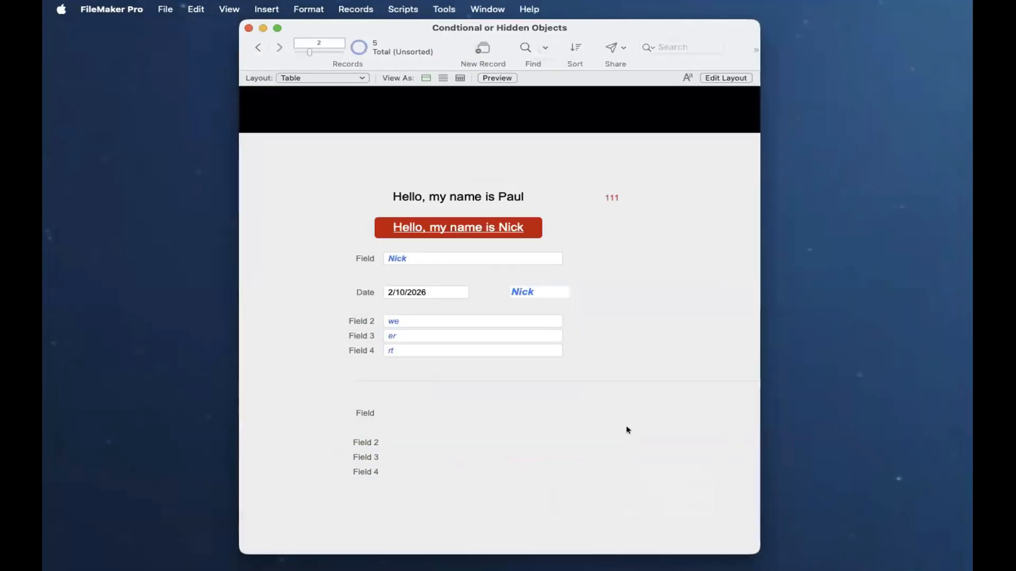
click(437, 292)
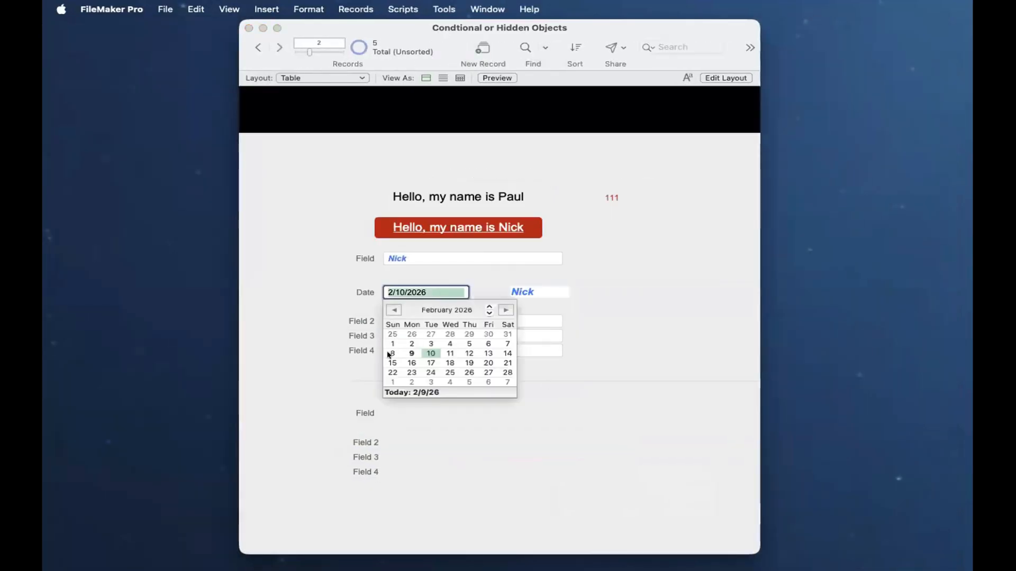
click(391, 353)
click(413, 324)
click(415, 291)
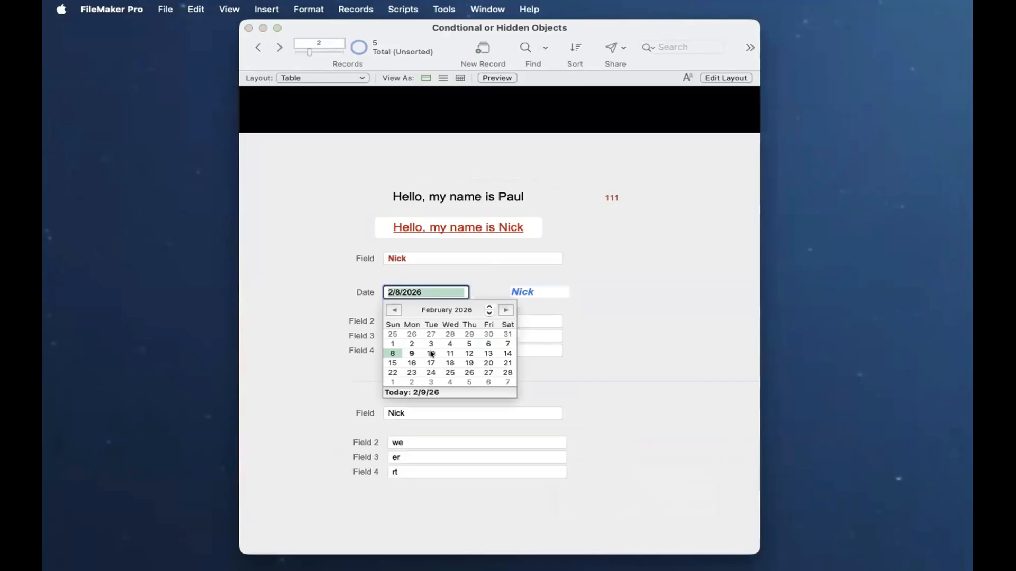
click(432, 354)
key(super+l)
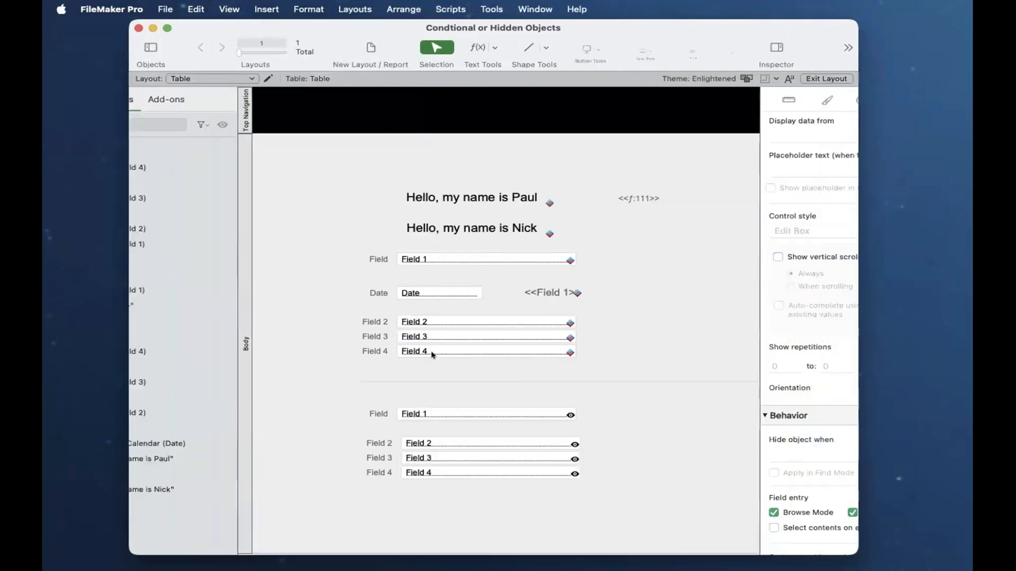
Cut the hide condition Table::Date > Get ( CurrentDate ) from all four edit boxes below the divider line.
click(468, 415)
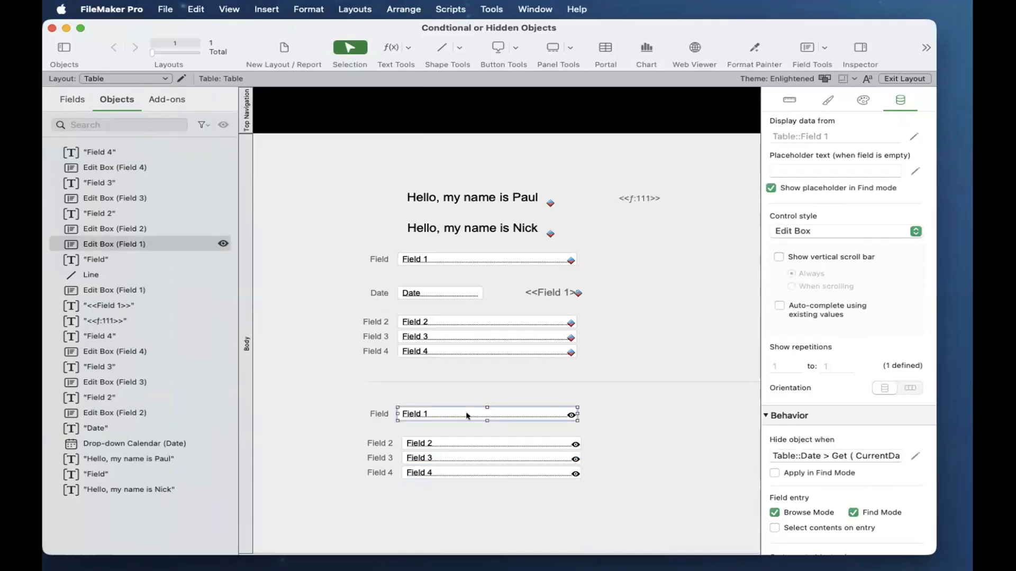
click(479, 435)
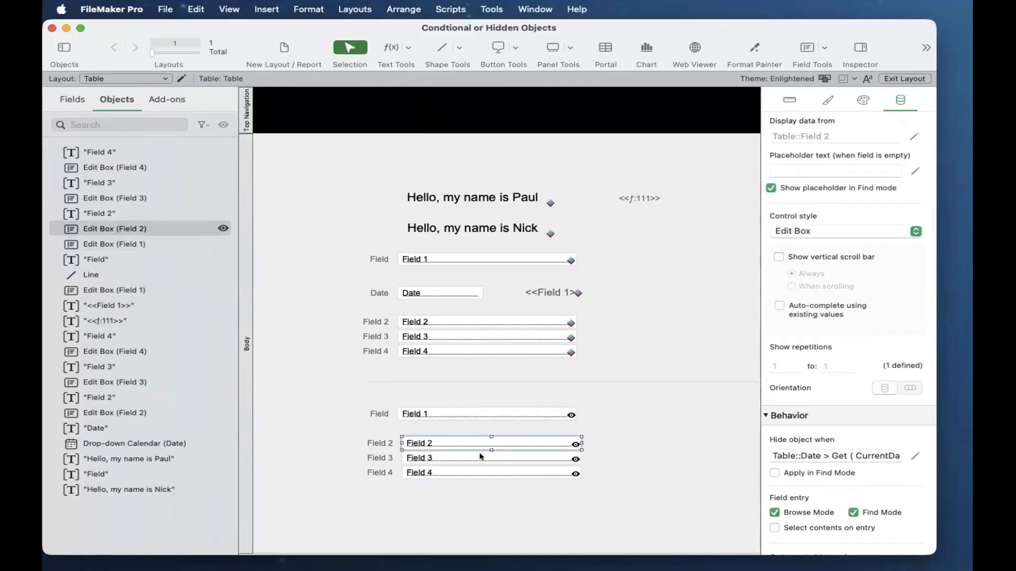
click(482, 458)
click(488, 472)
click(789, 456)
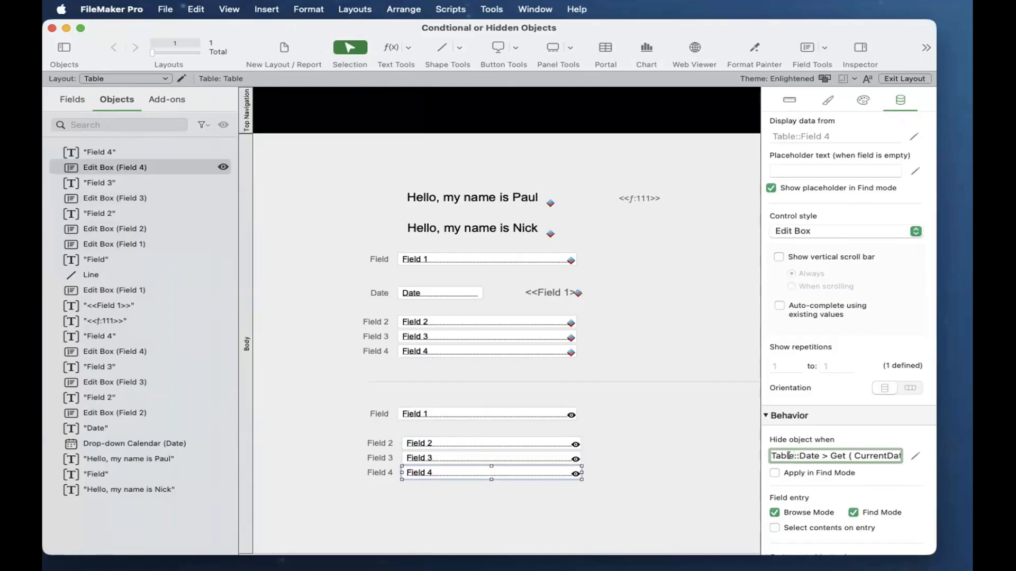
drag(618, 497, 527, 406)
click(788, 448)
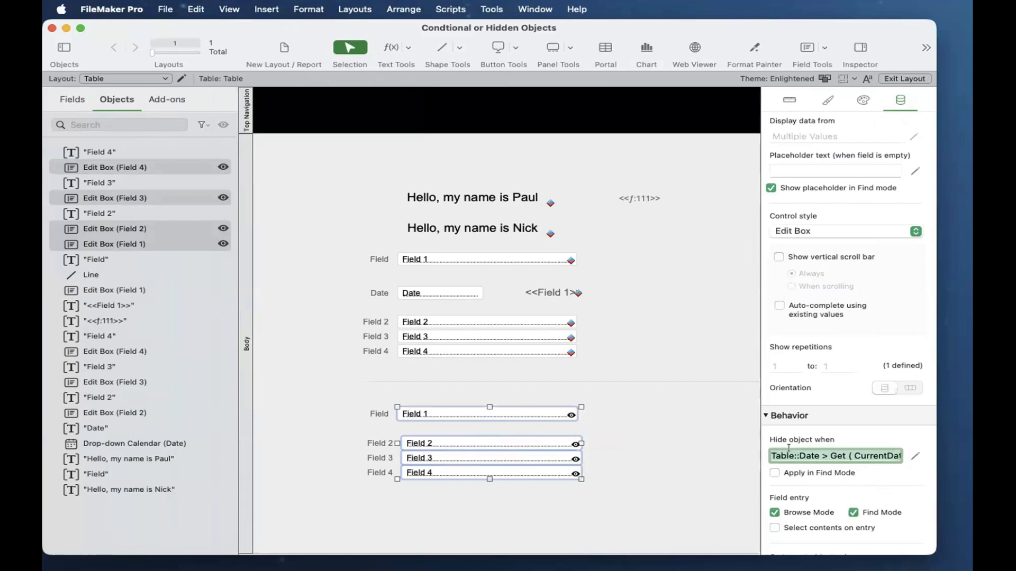
key(super+x)
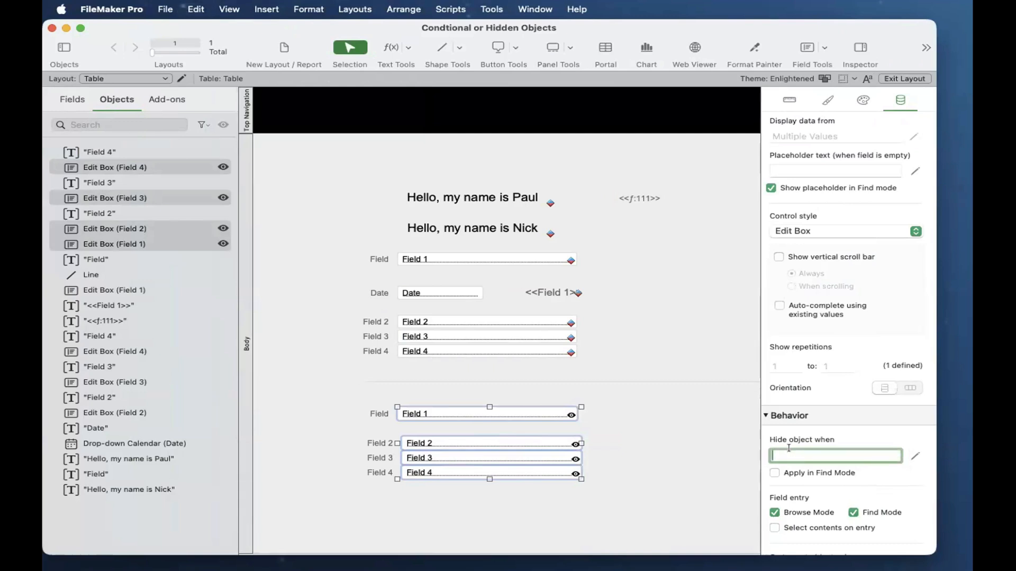
click(687, 435)
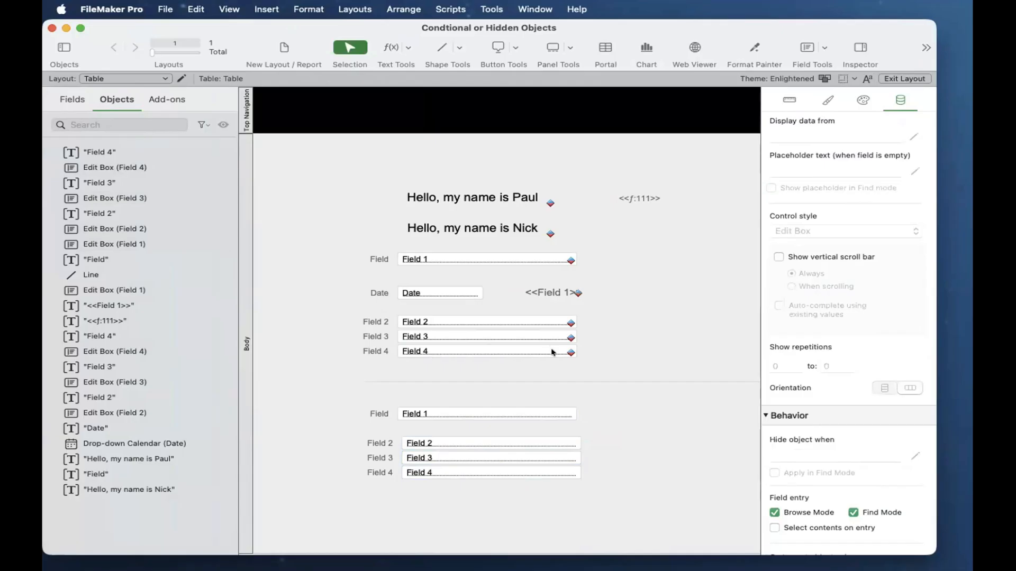
Group the Field 1, 2, 3 and 4 edit boxes below the divider line.
click(380, 411)
click(434, 415)
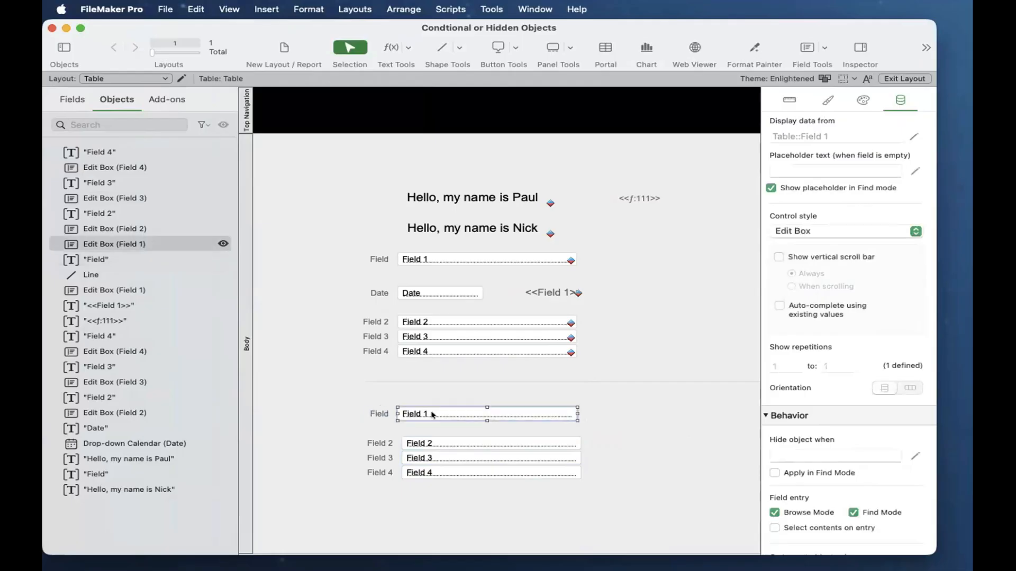
drag(573, 521, 528, 407)
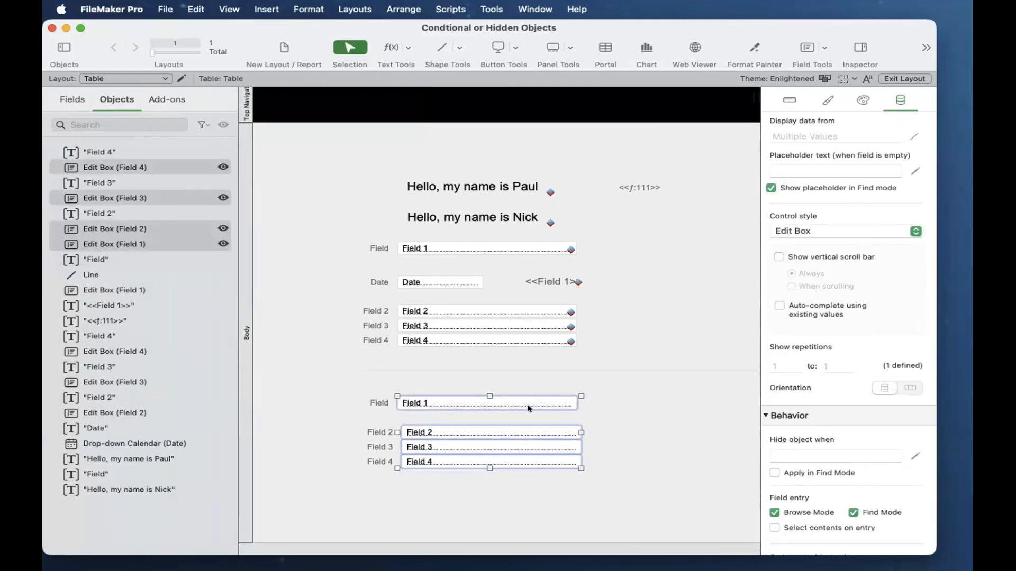
scroll(528, 407, up, 1)
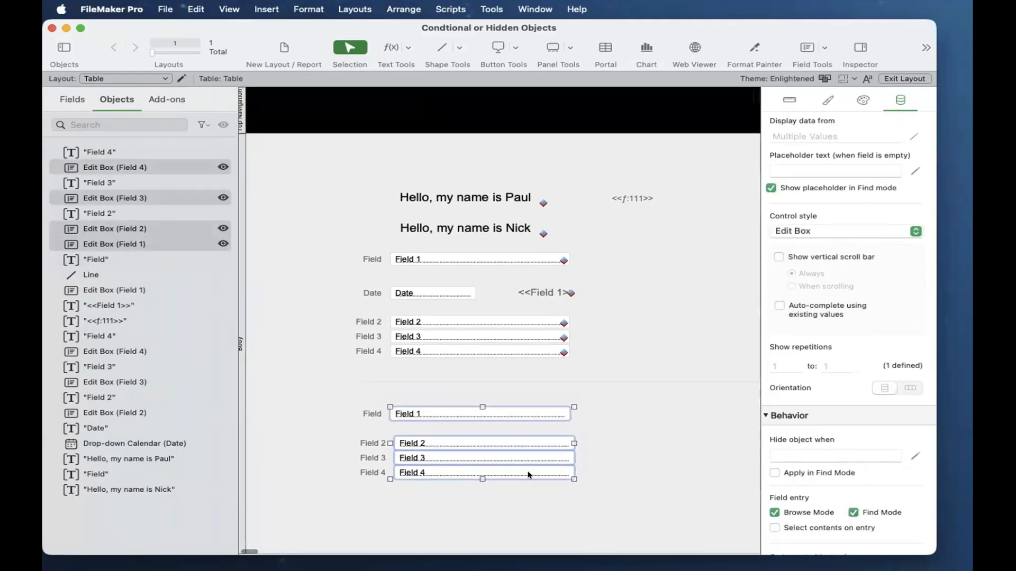
drag(564, 513, 538, 394)
key(super+r)
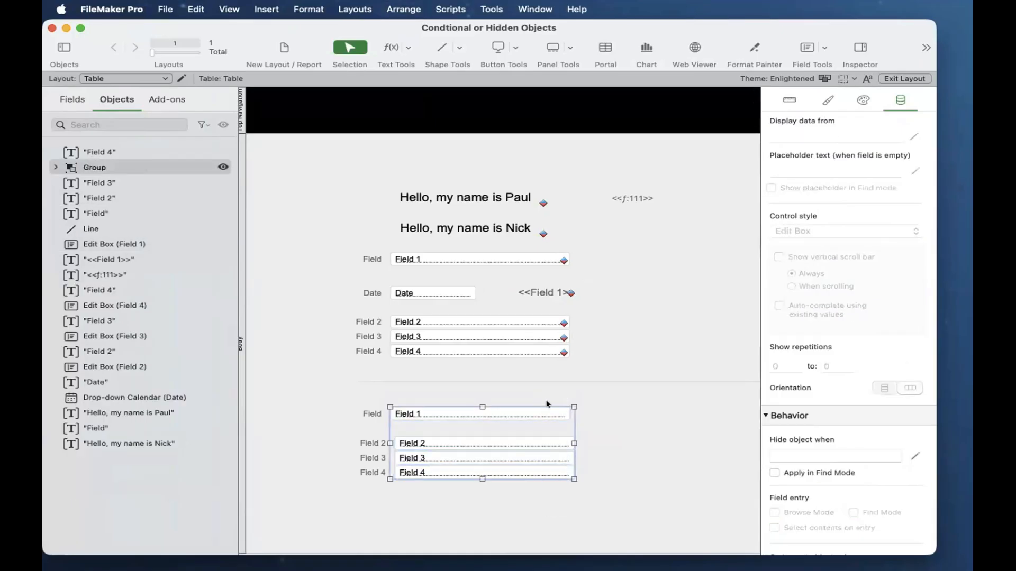
Apply the hide condition Table::Date > Get ( CurrentDate ) to the group of copied edit boxes.
click(812, 450)
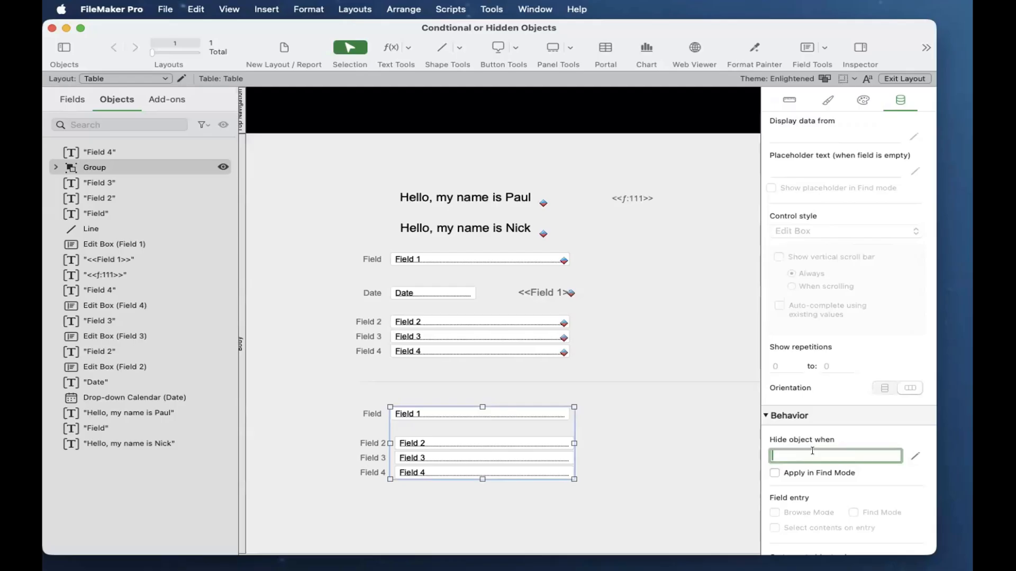
key(super+v)
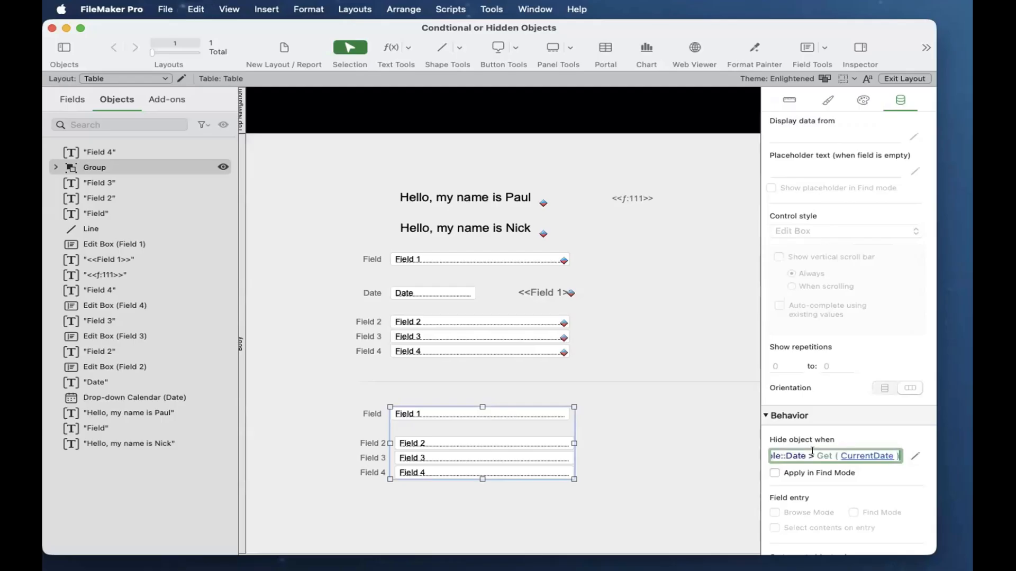
click(696, 455)
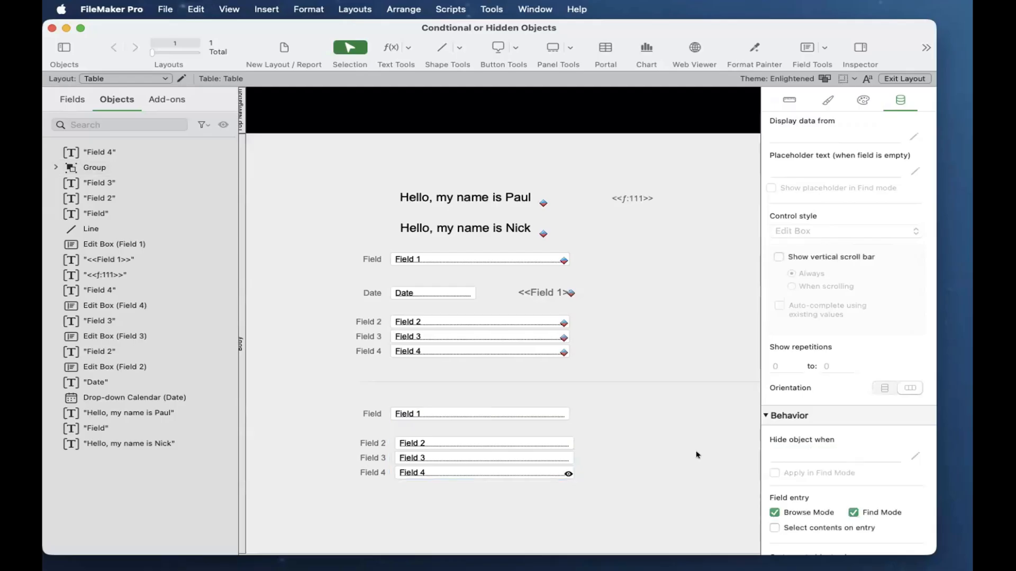
Test the group's hide condition in Browse mode by setting the Date to 2/8/2026, and return to Layout mode.
key(super+b)
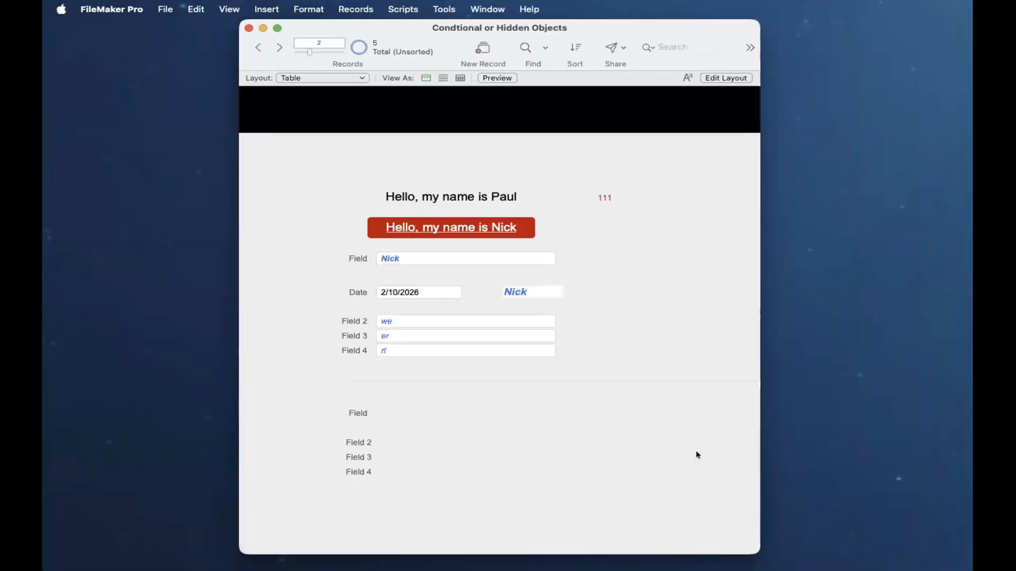
click(424, 286)
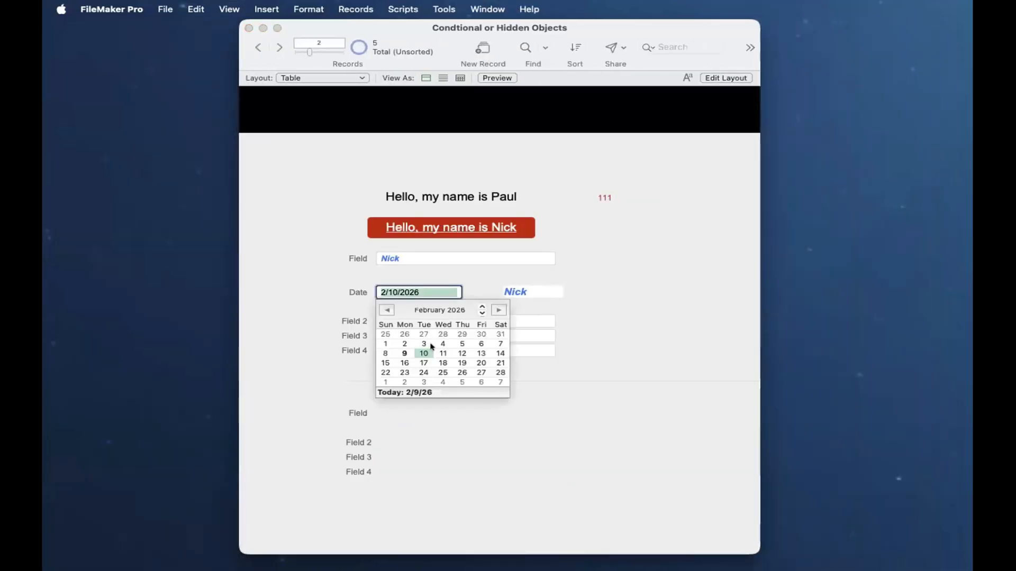
click(388, 350)
click(535, 373)
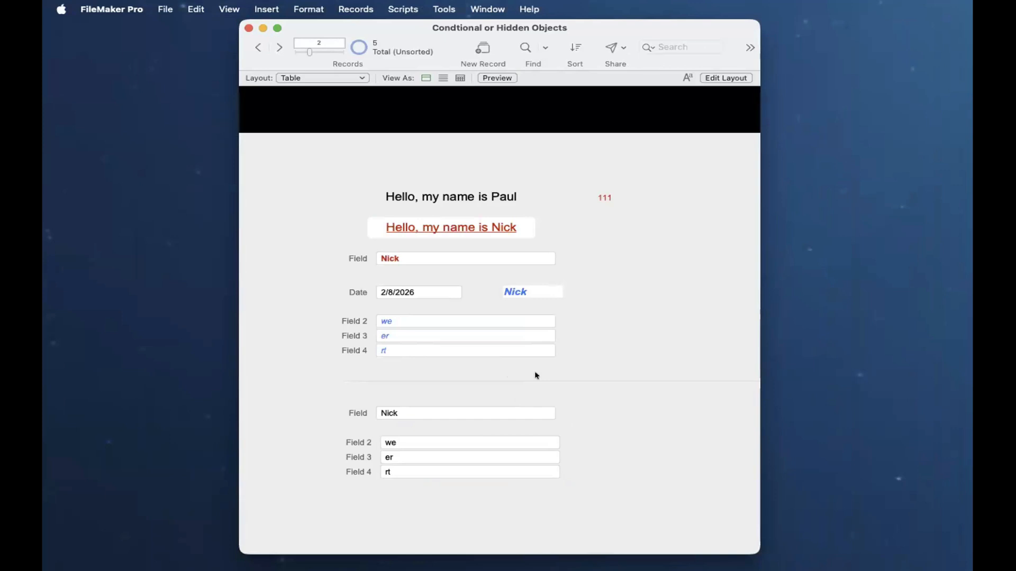
key(super+l)
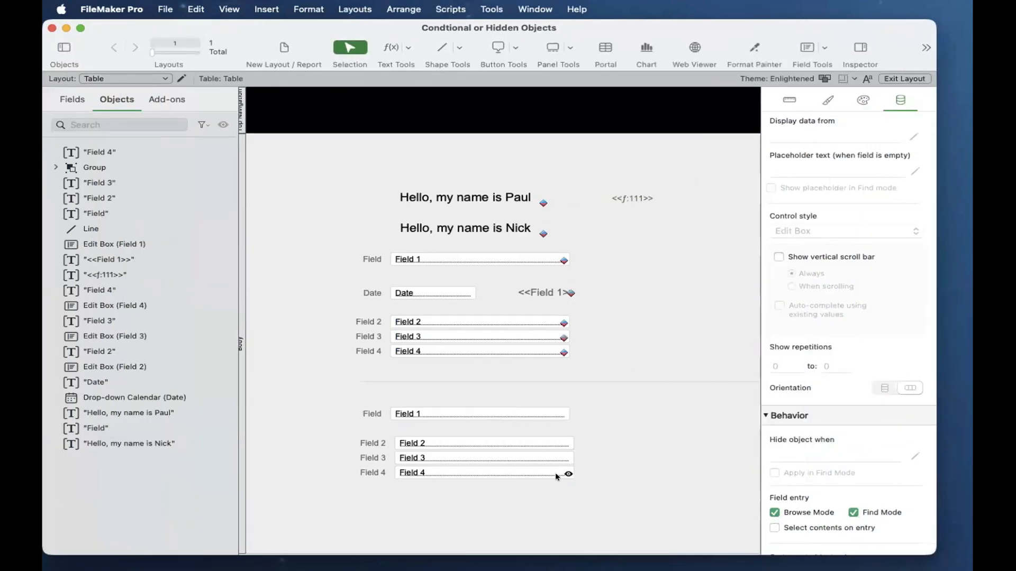
Revert to the ungrouped edit boxes with individual hide conditions, and restore the group with its single hide condition.
click(554, 472)
key(super+shift+a)
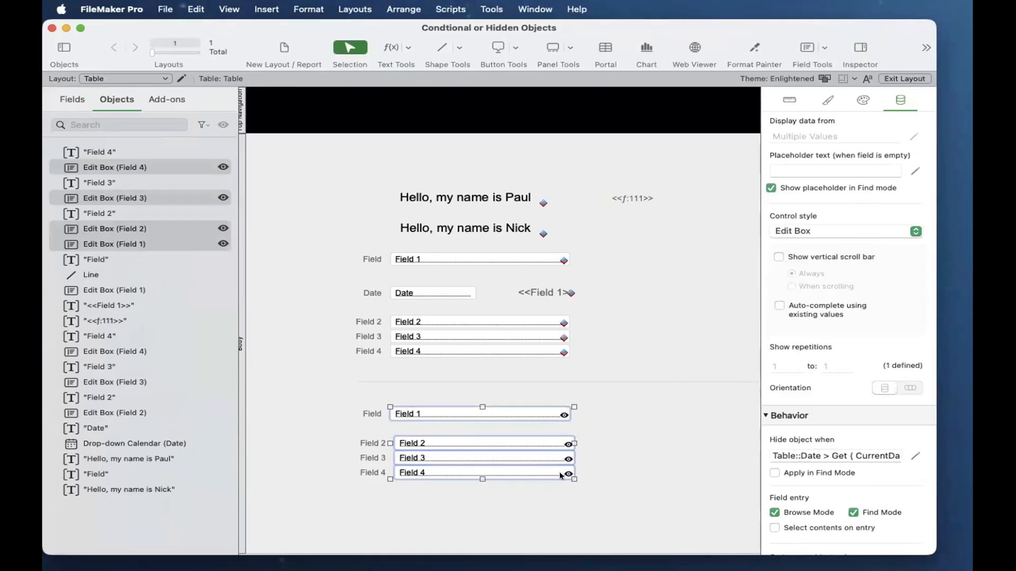
key(super+r)
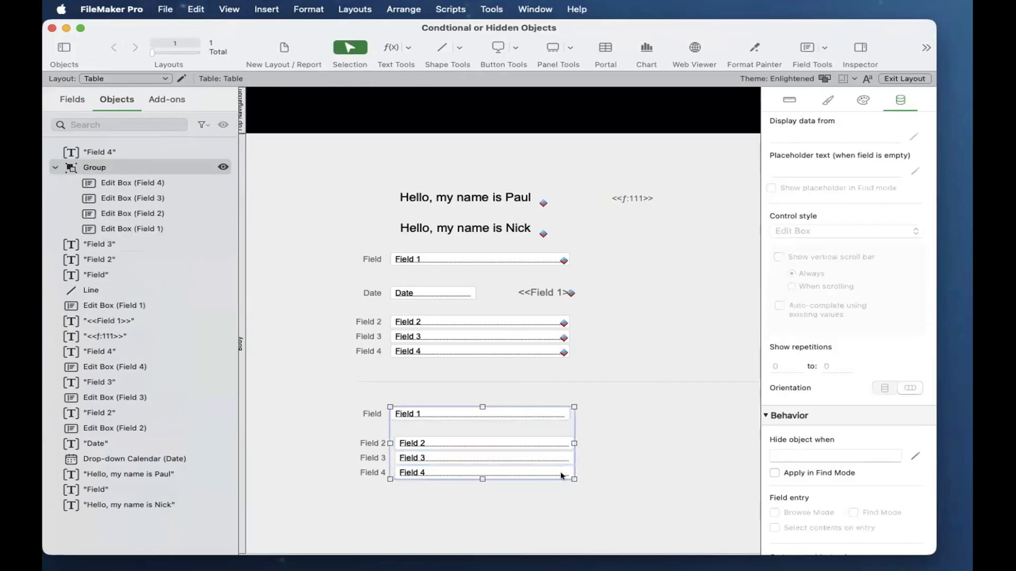
click(581, 486)
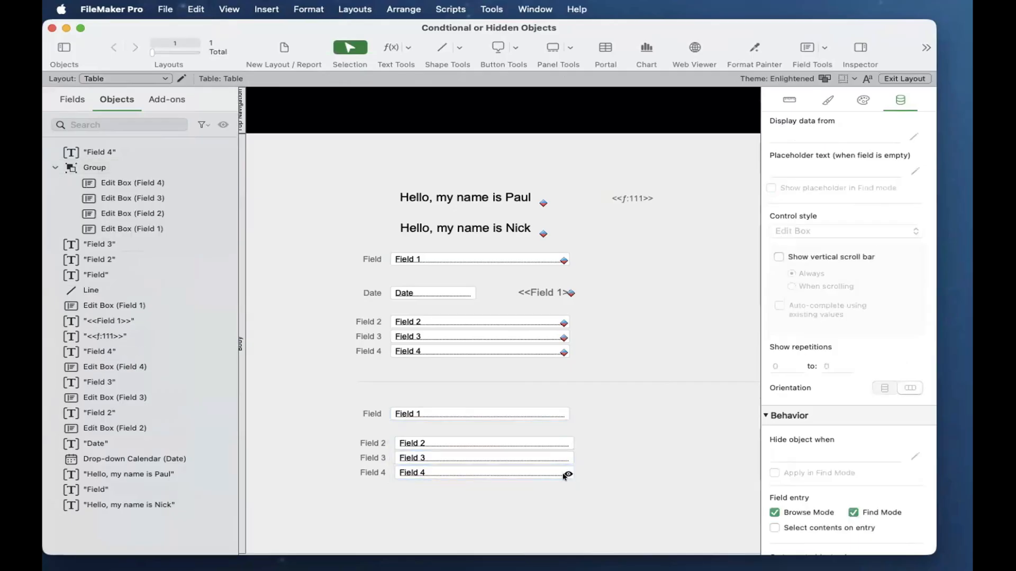
Examine the hide condition of the group and of each edit box inside it using the object list.
click(564, 476)
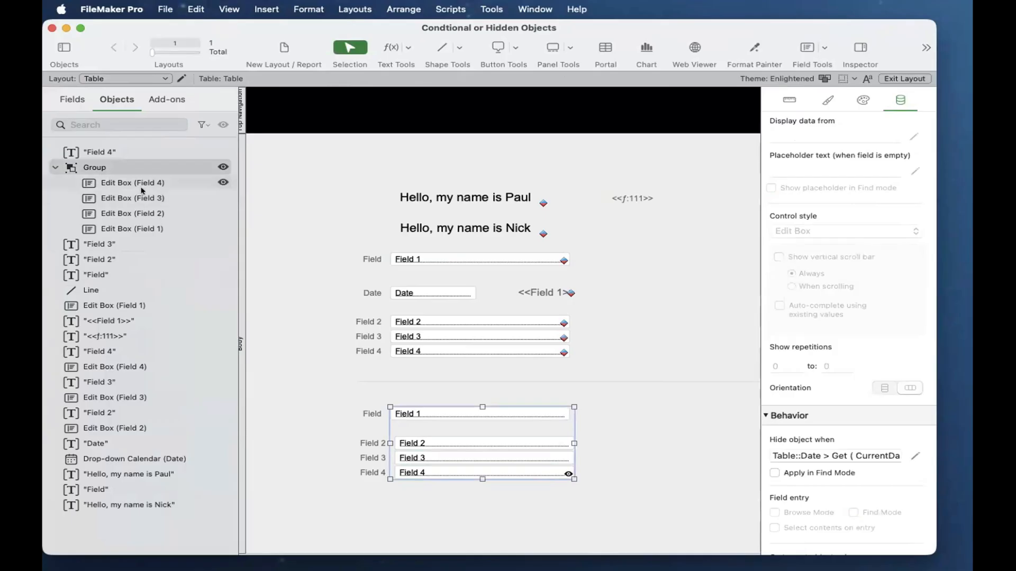
click(55, 167)
click(94, 168)
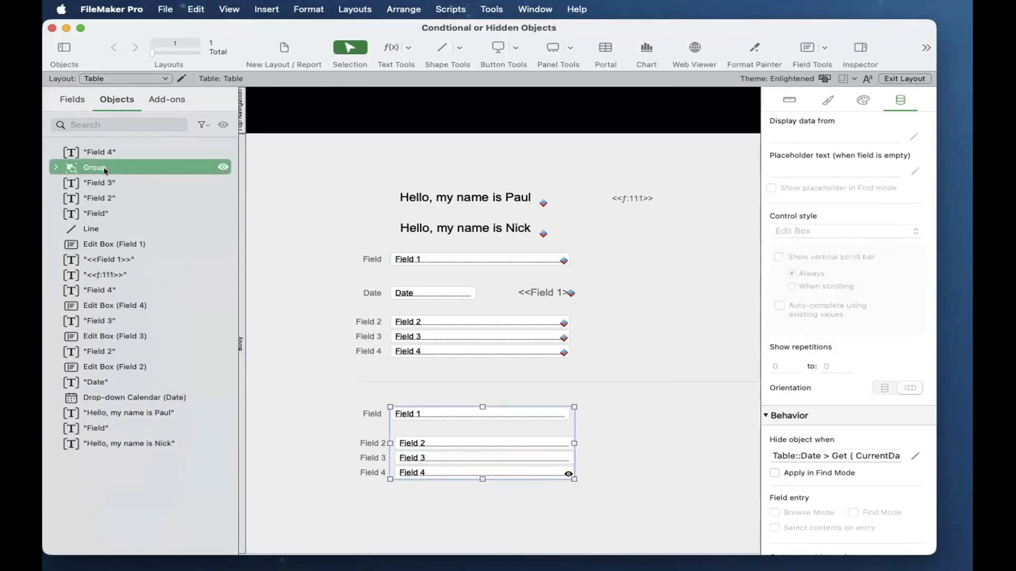
click(55, 168)
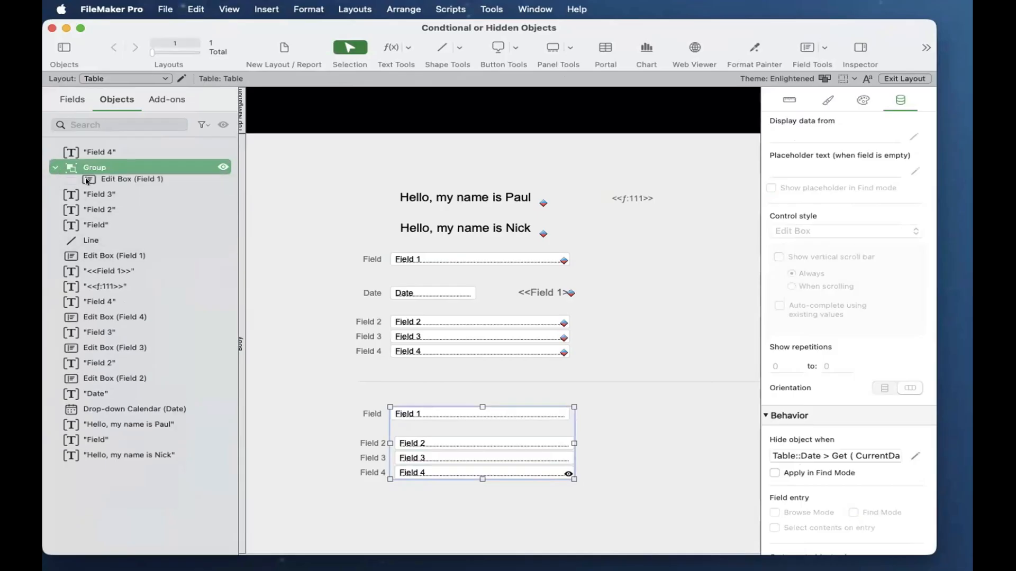
click(119, 183)
click(129, 199)
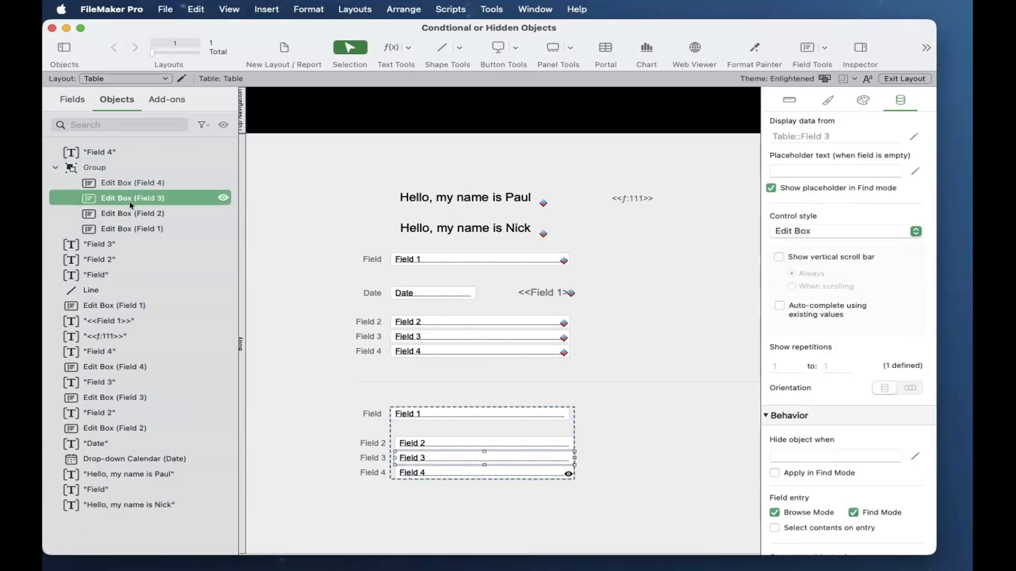
click(130, 208)
click(130, 227)
shift+click(147, 190)
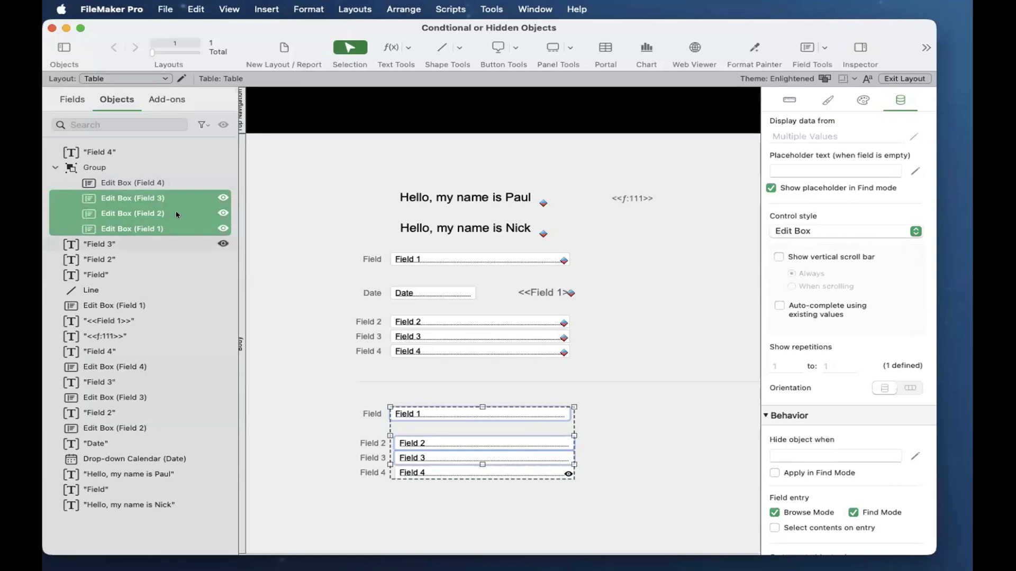
shift+click(169, 183)
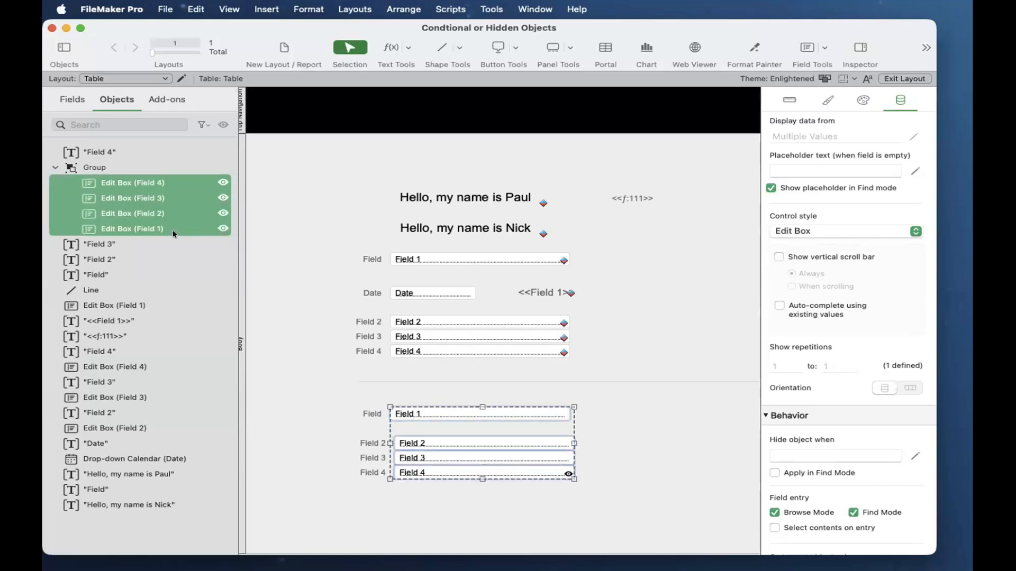
click(92, 168)
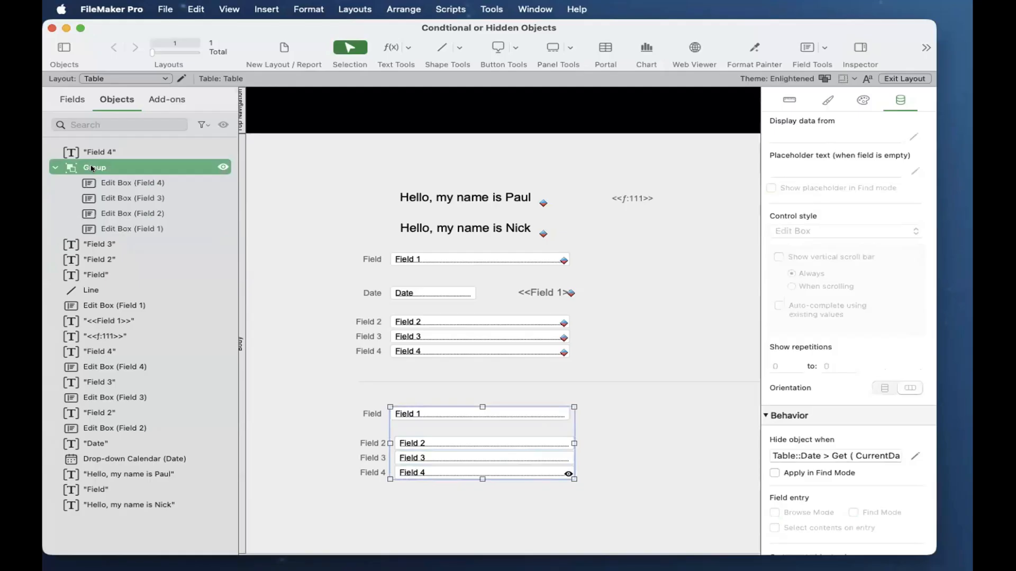
click(537, 387)
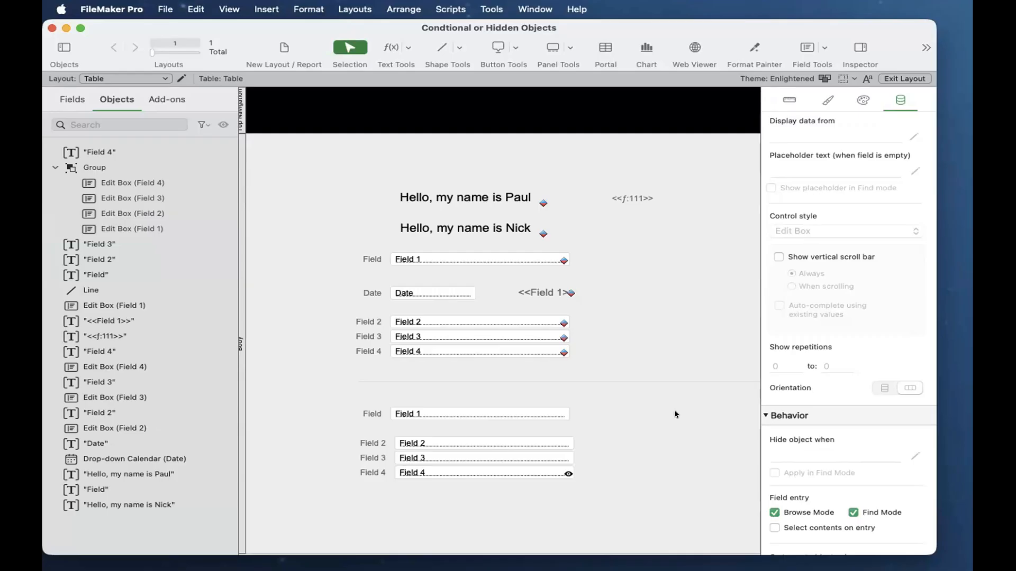
Ungroup the copied edit boxes, accepting the deletion of their hide calculation, and undo the ungrouping.
click(525, 475)
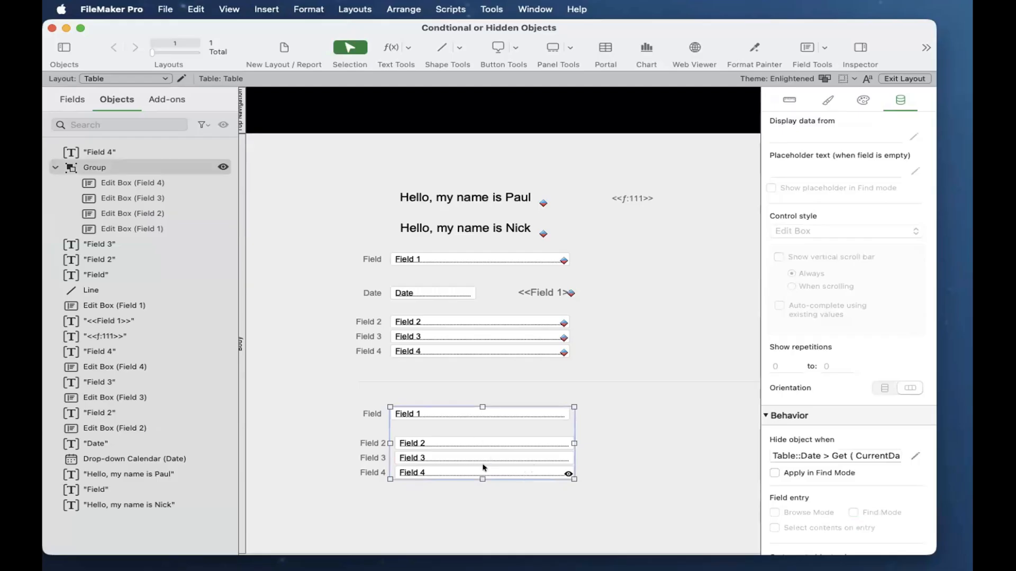
click(391, 6)
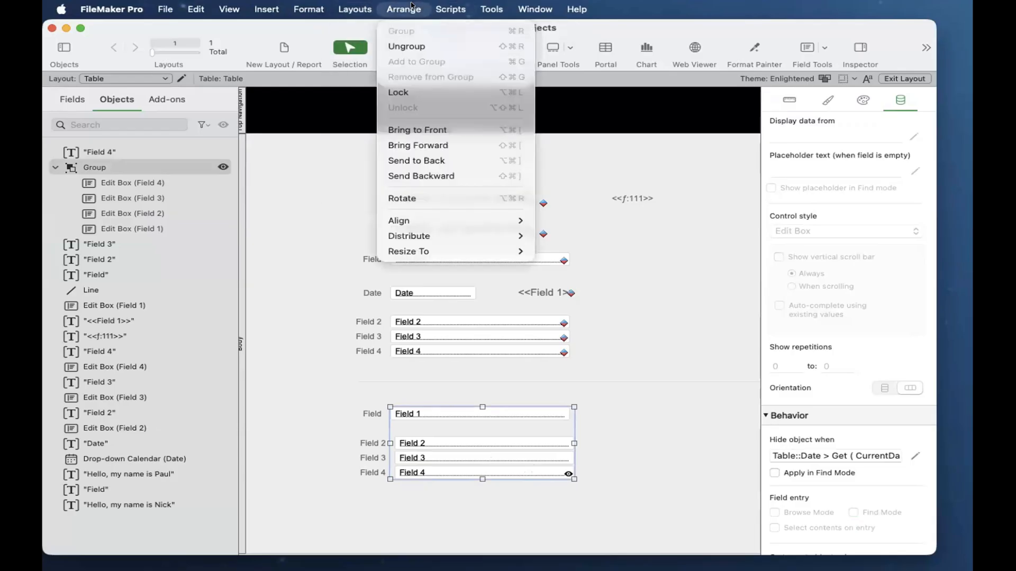
click(404, 47)
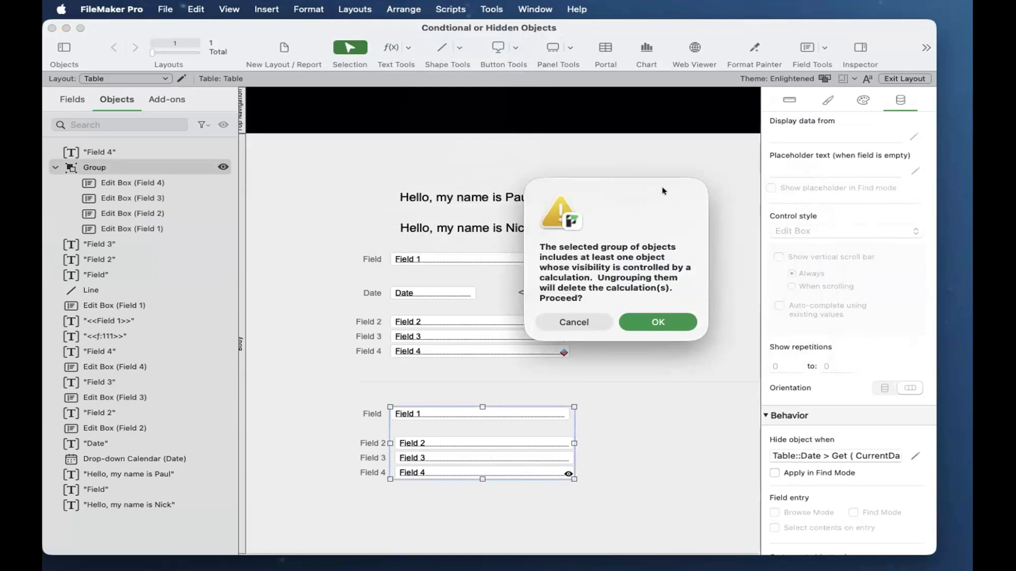
click(659, 317)
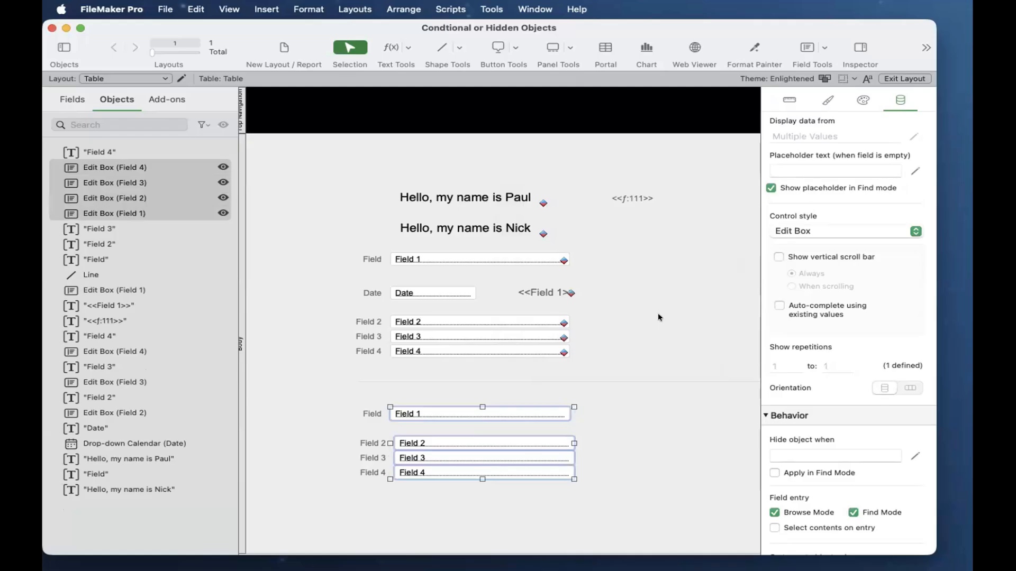
key(super+z)
Cut the group's hide condition Table::Date > Get ( CurrentDate ) and paste it as a text object beside the grouped edit boxes.
click(833, 452)
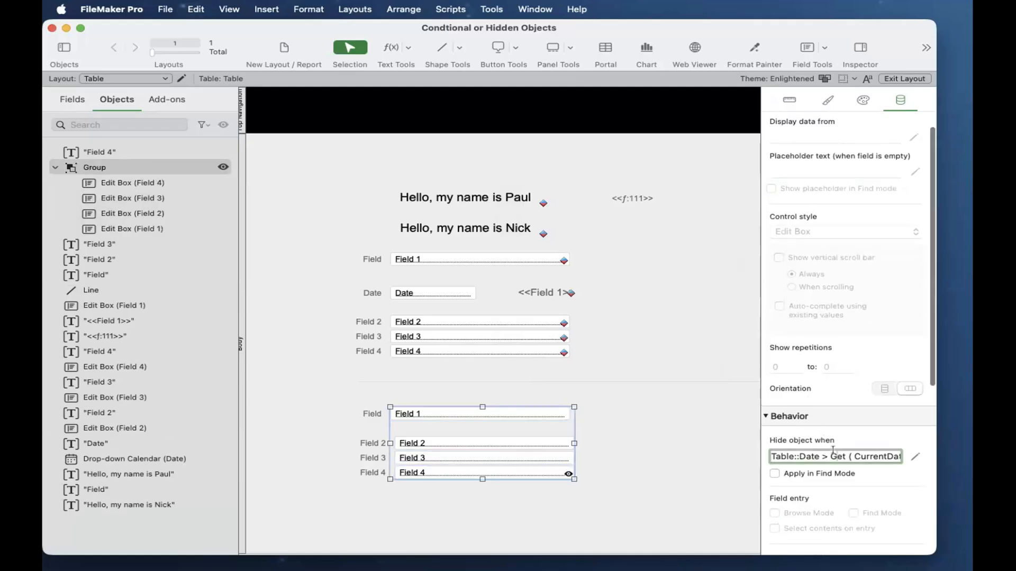
key(super+a)
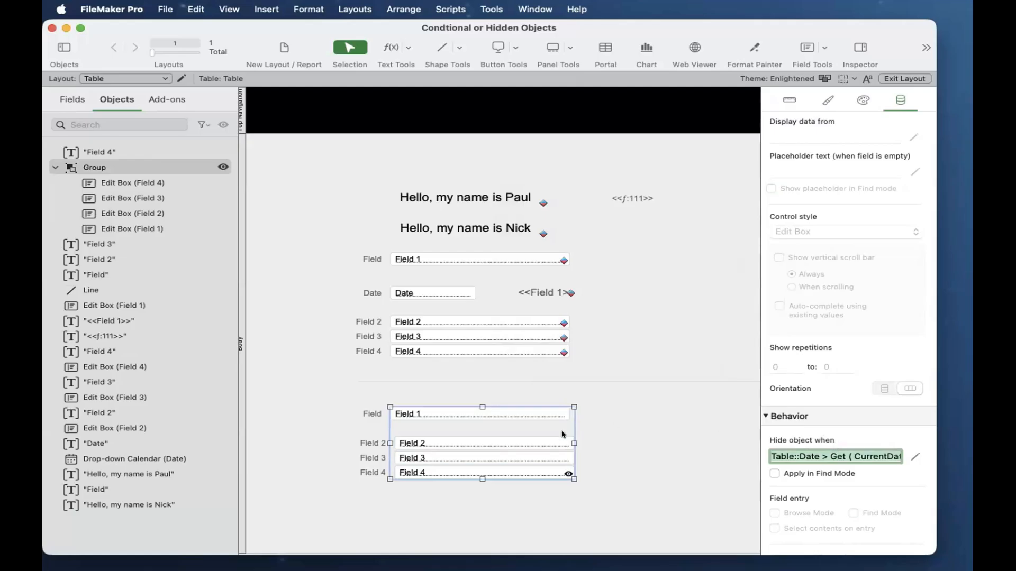
text(Table::Date > Get ( CurrentDate ))
key(super+a)
key(super+c)
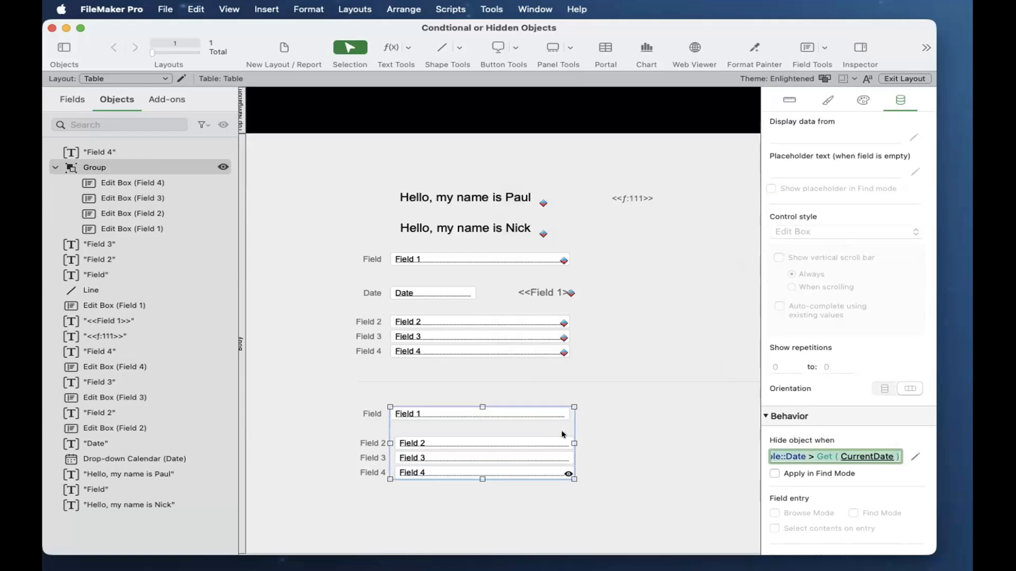
key(BackSpace)
key(super+v)
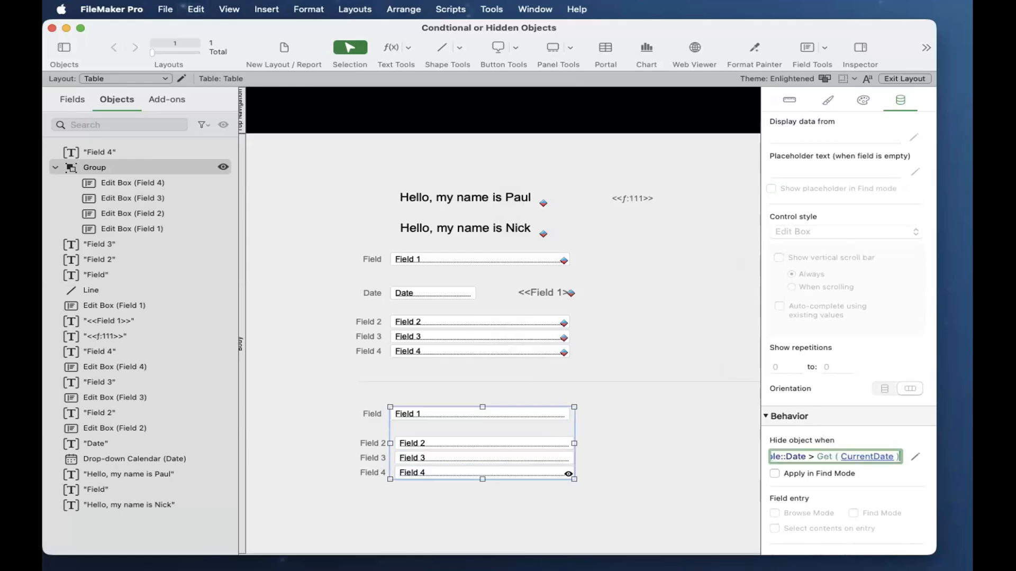
key(super+a)
key(super+c)
key(BackSpace)
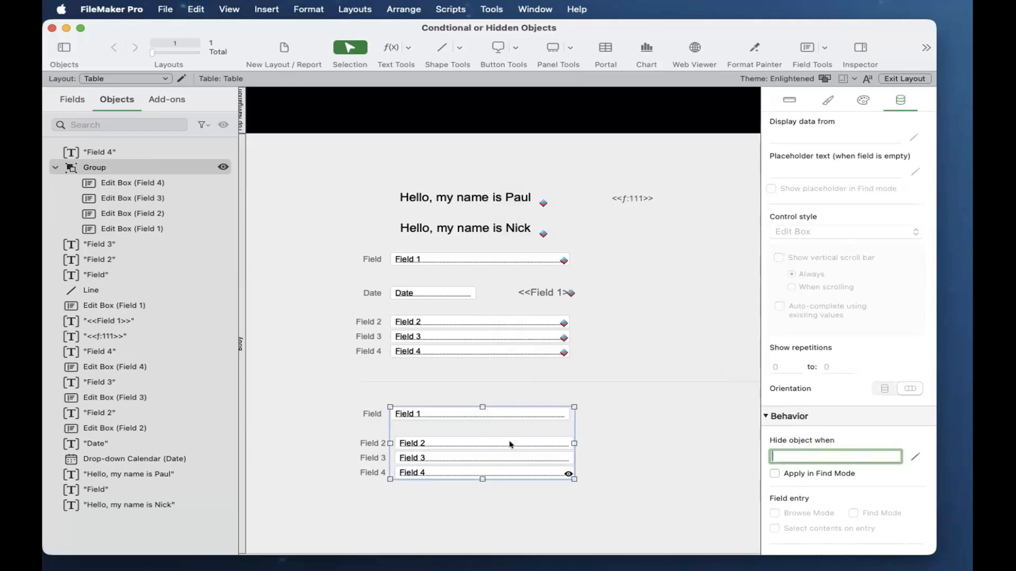
click(686, 365)
key(super+v)
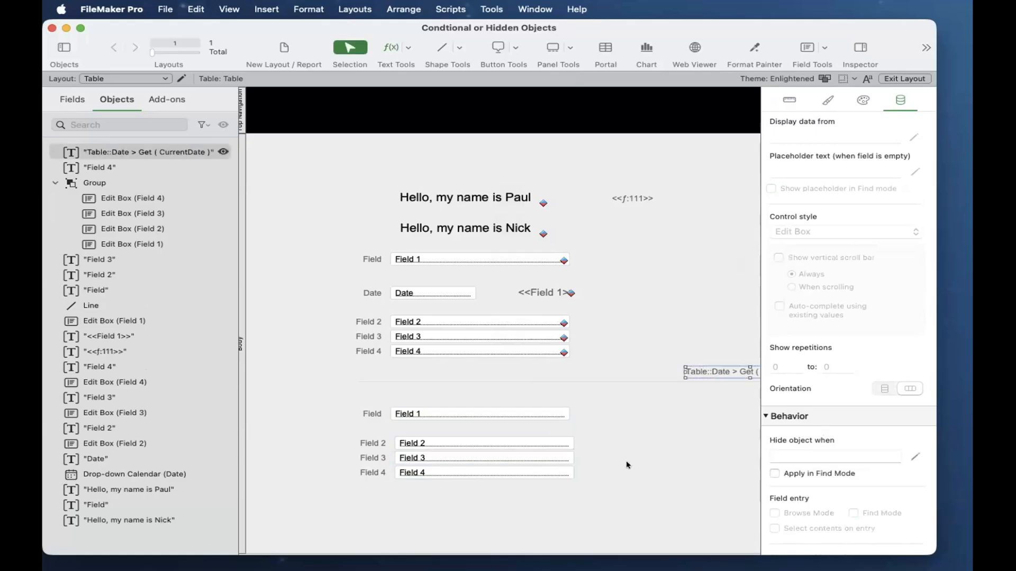
drag(716, 371, 625, 462)
Ungroup the copied edit boxes, select each one to check it individually, and group all four again.
drag(526, 489, 518, 416)
click(625, 411)
click(558, 414)
click(516, 458)
click(518, 472)
click(521, 458)
click(524, 443)
click(526, 414)
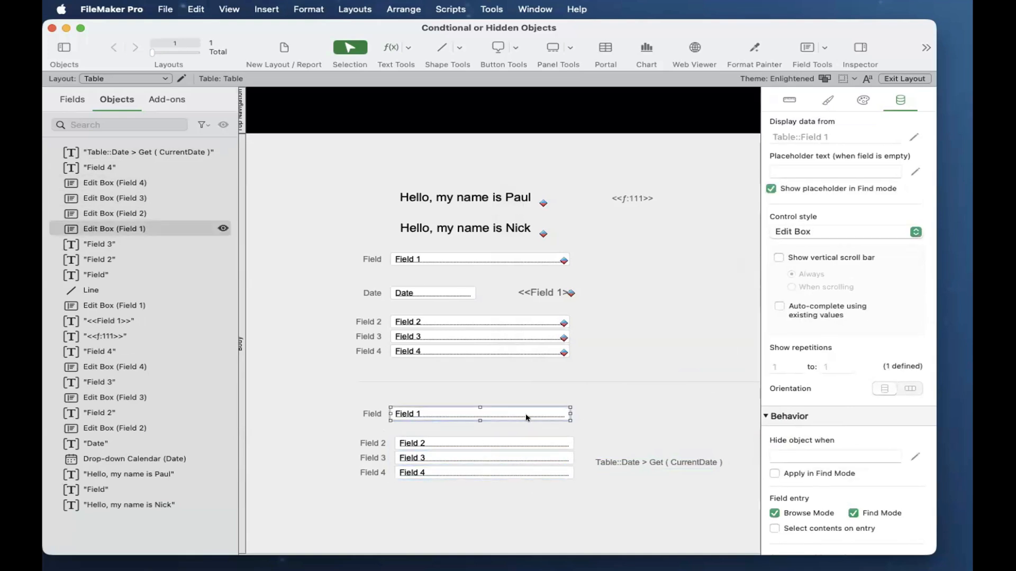
drag(526, 394, 525, 491)
key(super+r)
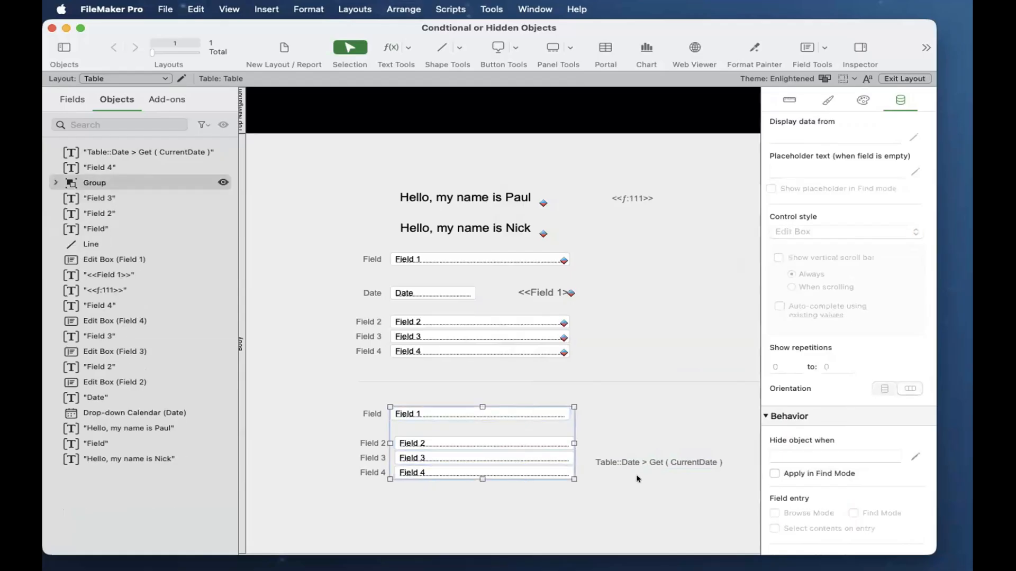
Delete the pasted condition text and reapply the hide condition Table::Date > Get ( CurrentDate ) to the group.
click(648, 464)
key(Delete)
click(505, 459)
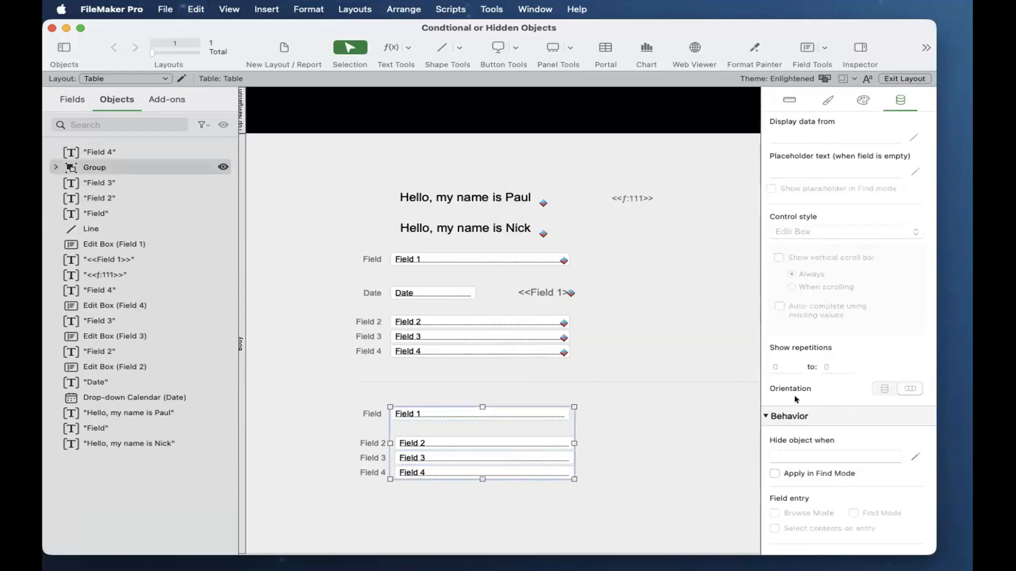
click(605, 449)
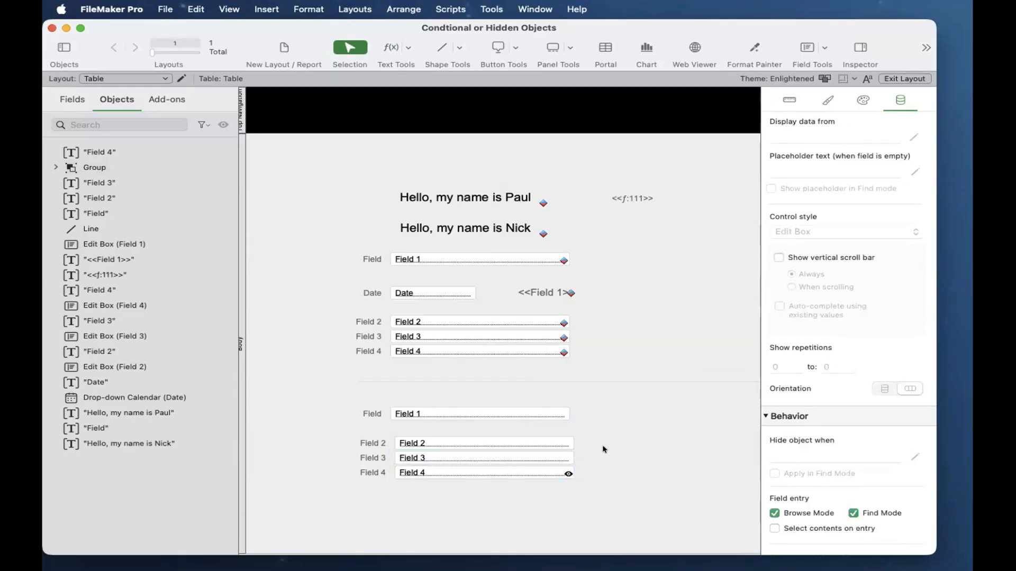
Try to ungroup the copied edit boxes, and cancel at the warning about deleting the visibility calculation.
scroll(598, 435, down, 1)
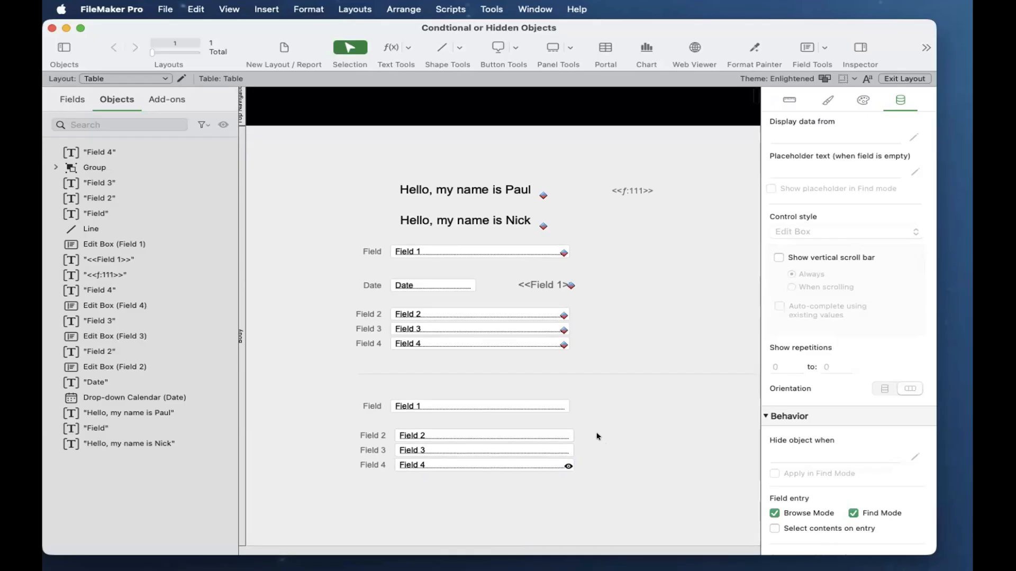
click(519, 452)
scroll(520, 452, down, 1)
key(shift+super+r)
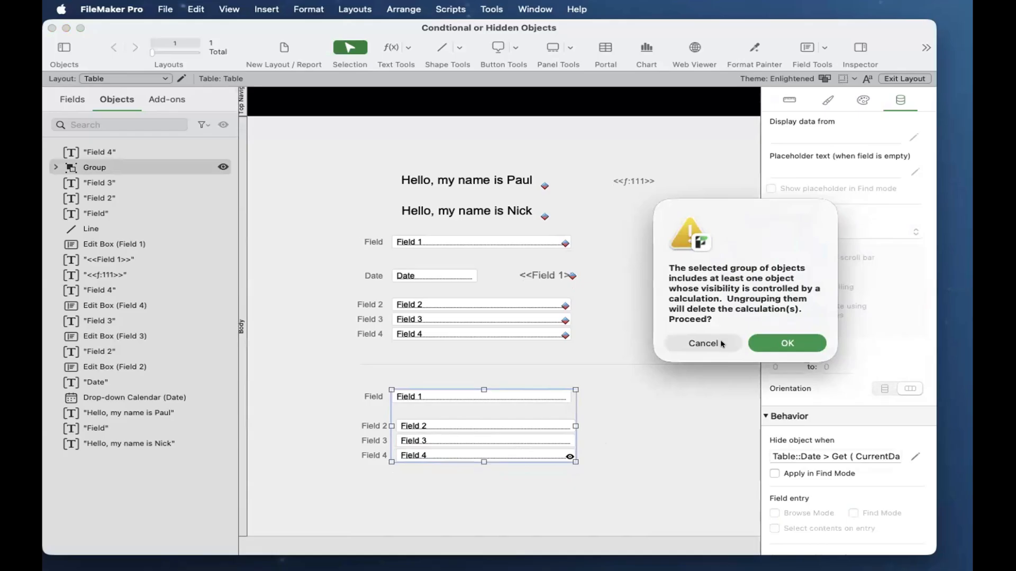
click(722, 344)
click(720, 342)
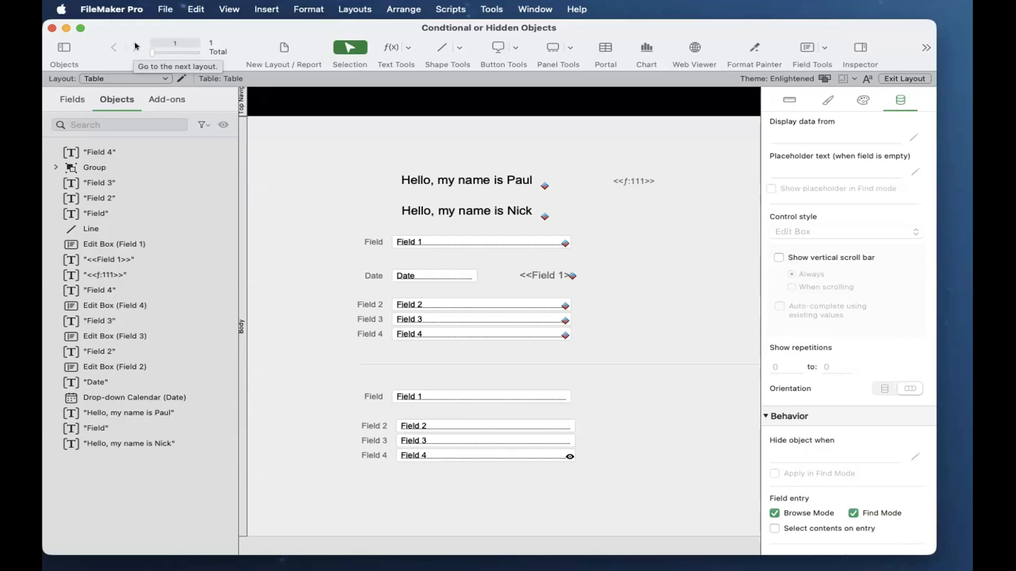
Give the Field 1 edit box inside the group its own hide condition comparing Self with a quoted first name.
scroll(480, 446, up, 1)
click(481, 446)
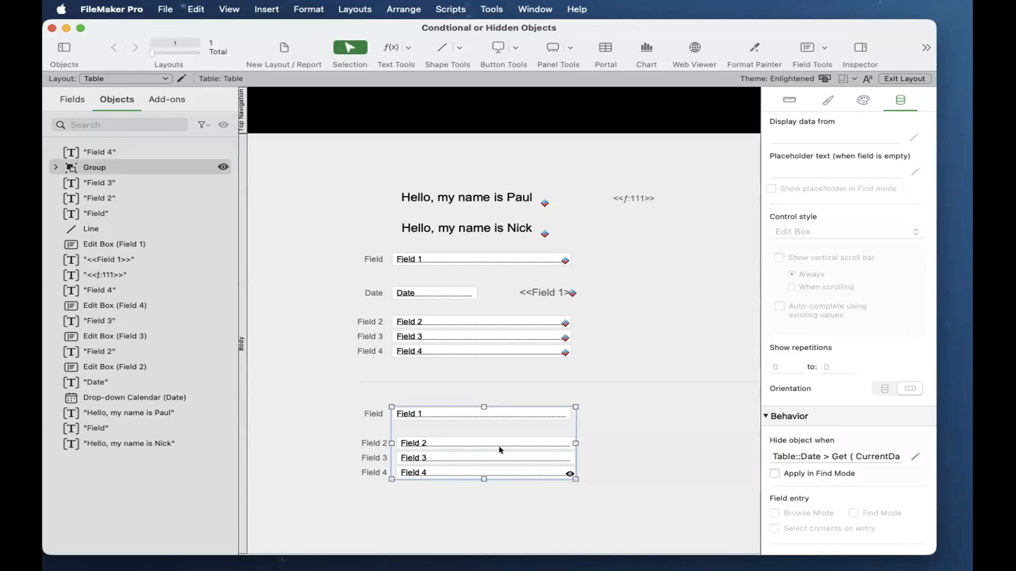
click(487, 413)
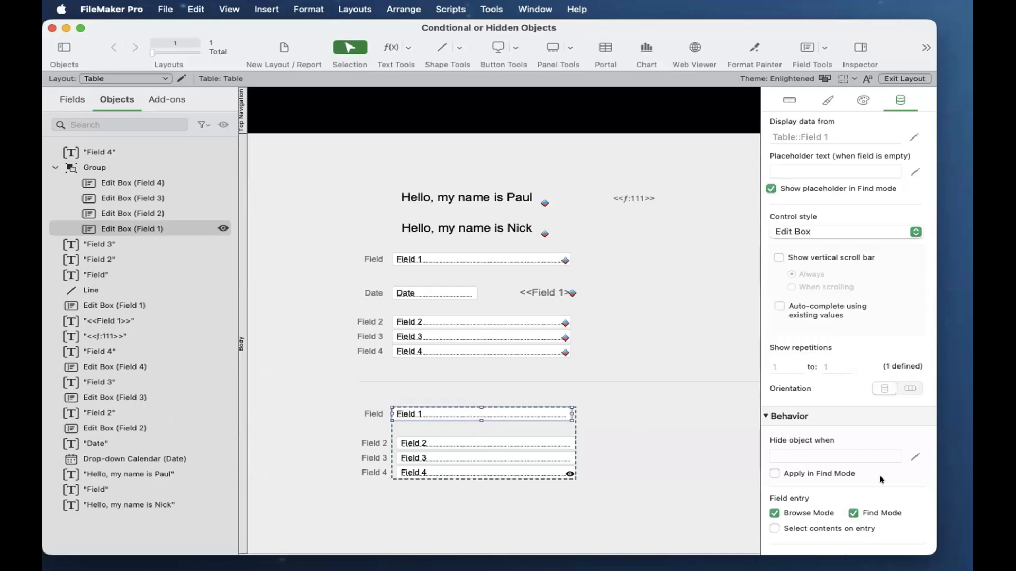
click(914, 457)
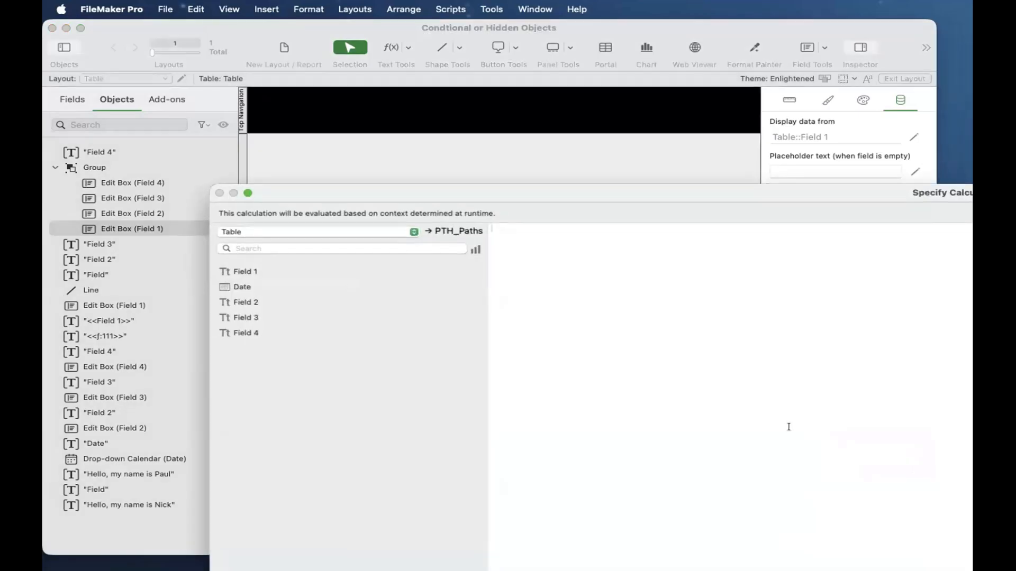
text(Self )
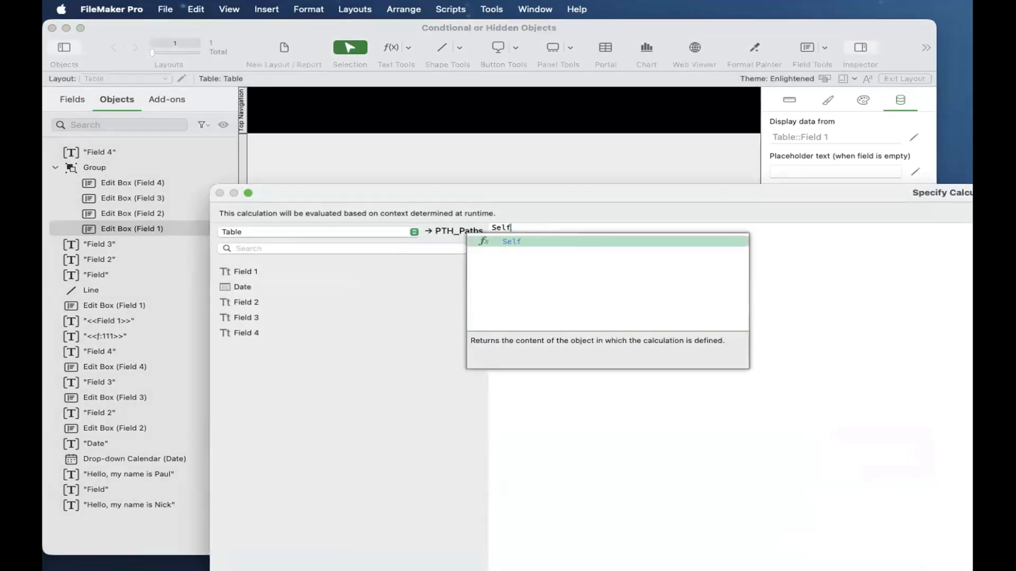
text(= "John)
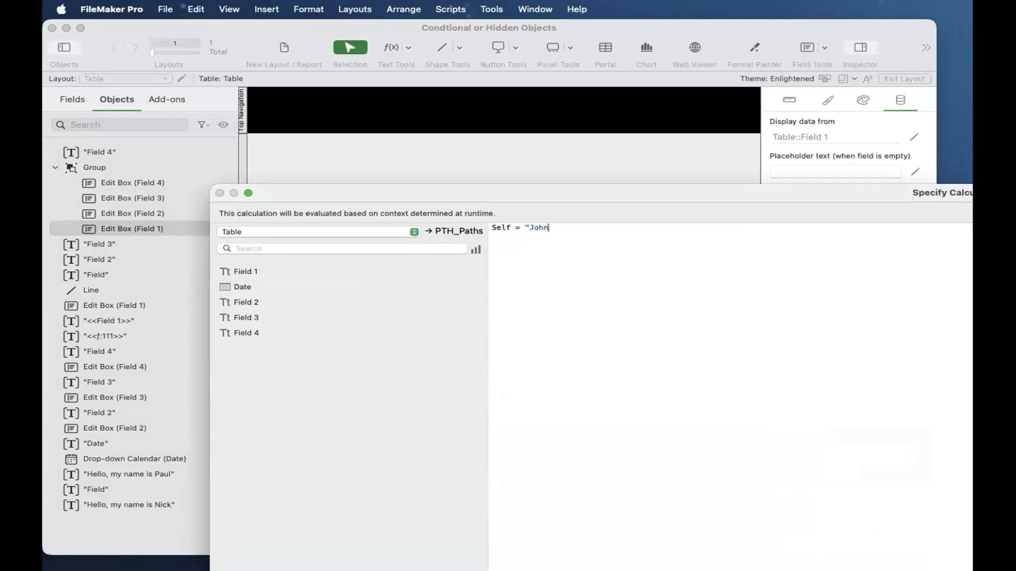
text(")
key(Return)
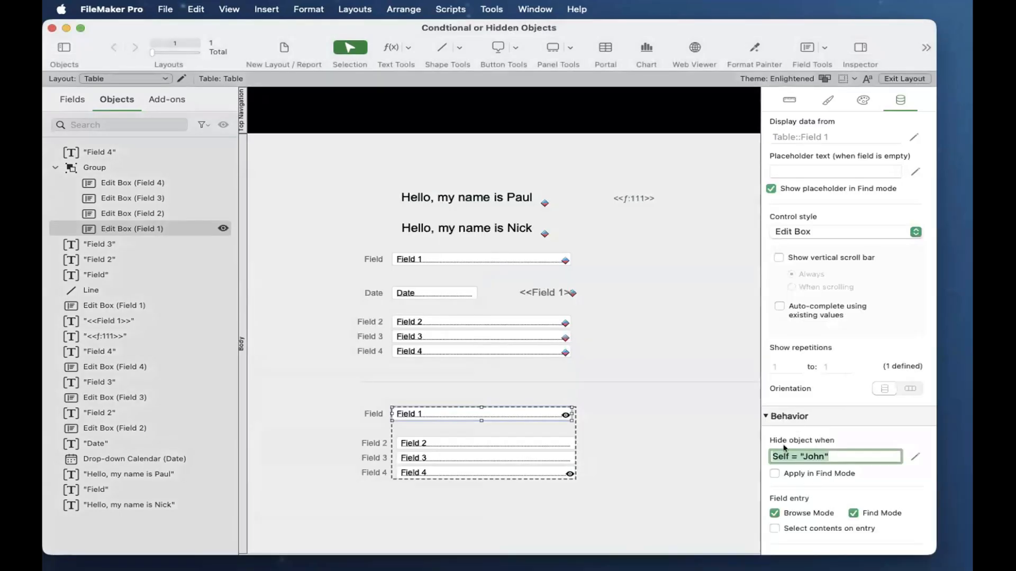
click(760, 444)
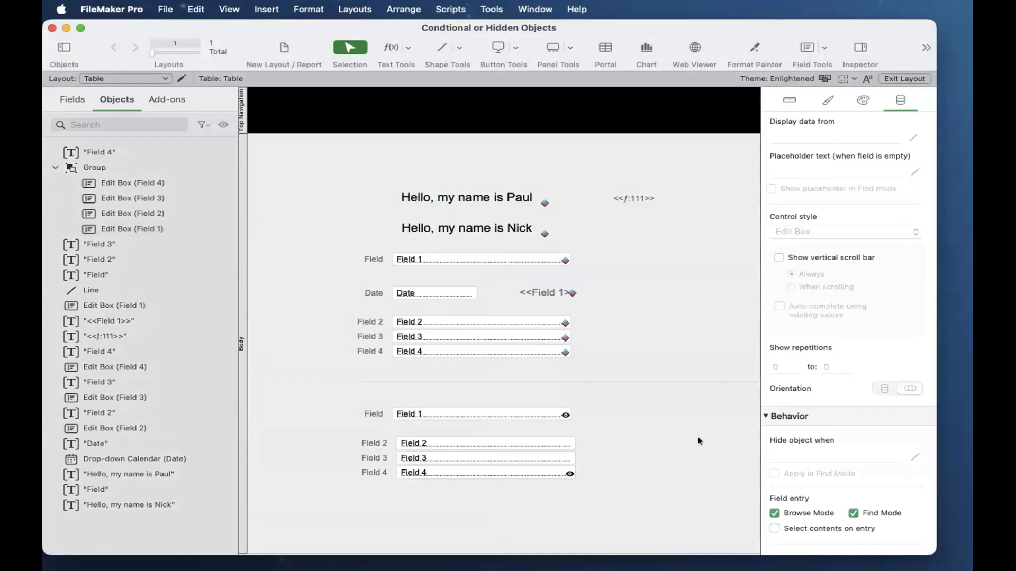
Test the group's hide condition in Browse mode by setting the Date to 2/10/2026 and back to 2/8/2026.
key(super+b)
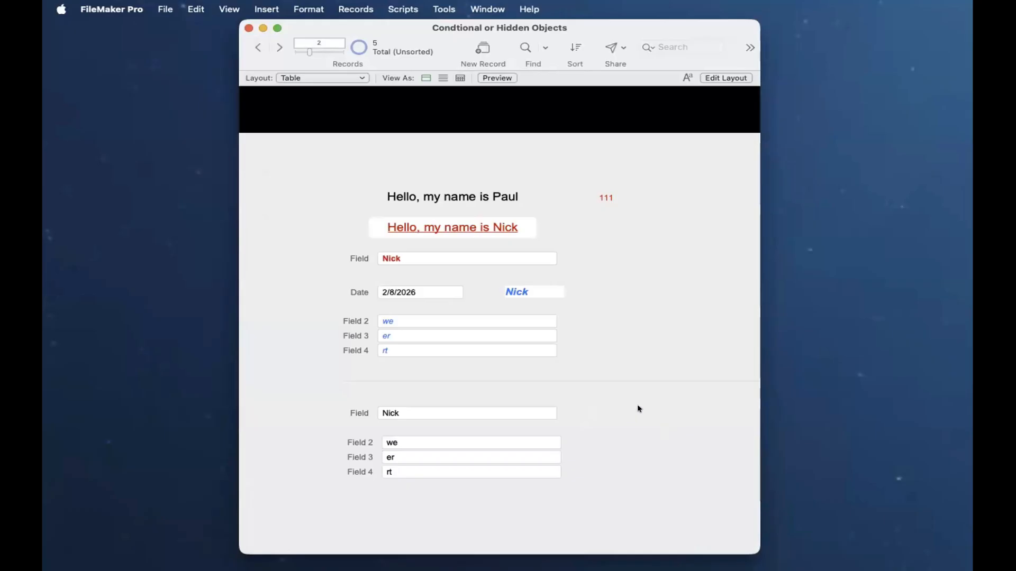
click(435, 292)
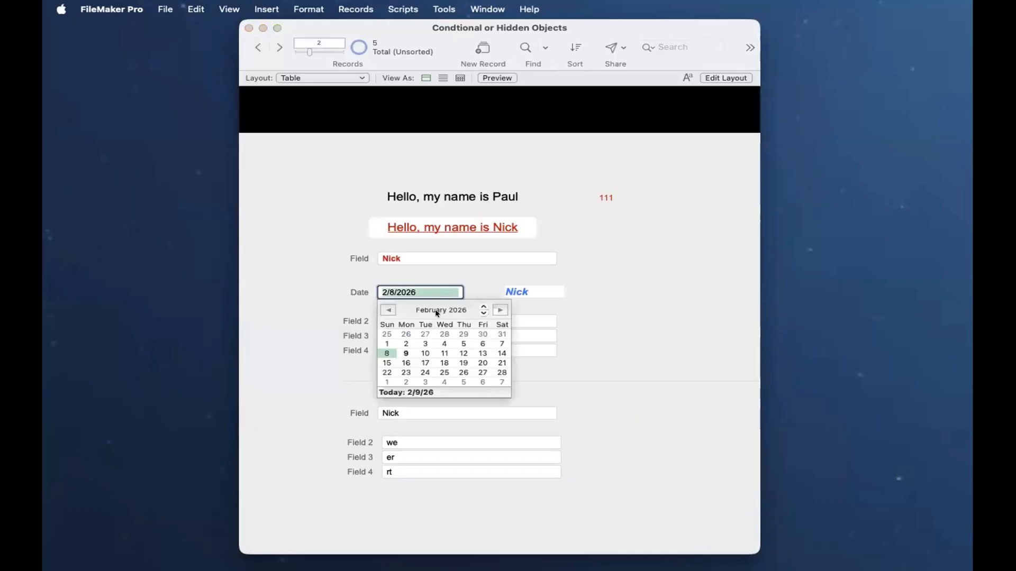
click(420, 351)
click(421, 356)
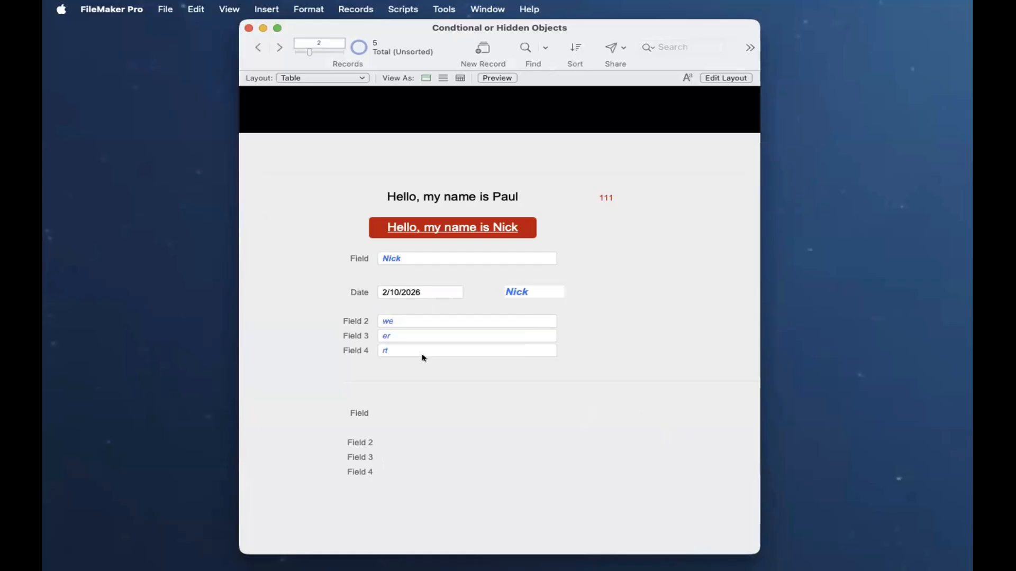
click(417, 294)
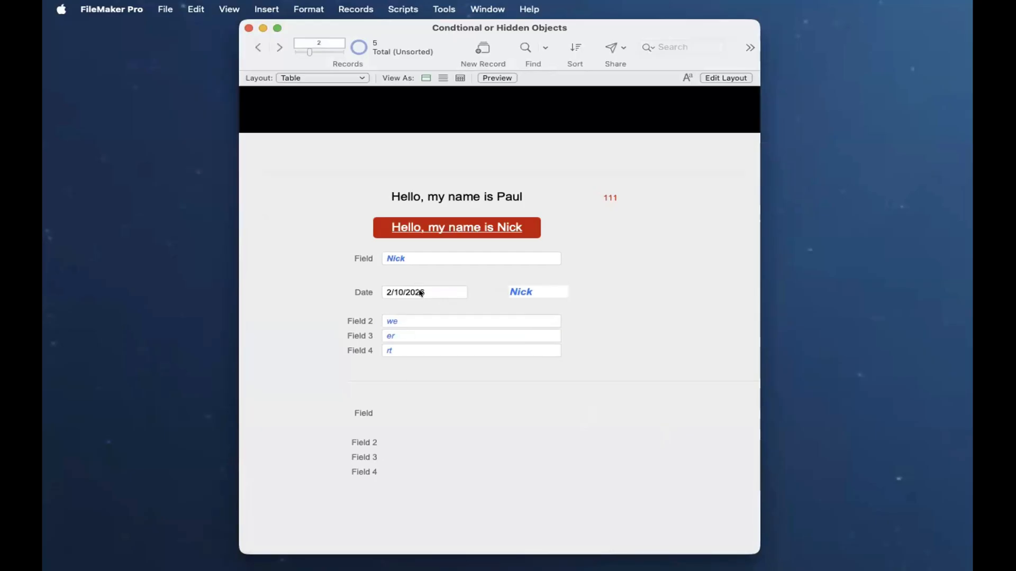
click(390, 353)
Test Field 1's own hide condition by entering the first name used in it, and restore the original name.
click(416, 271)
click(411, 256)
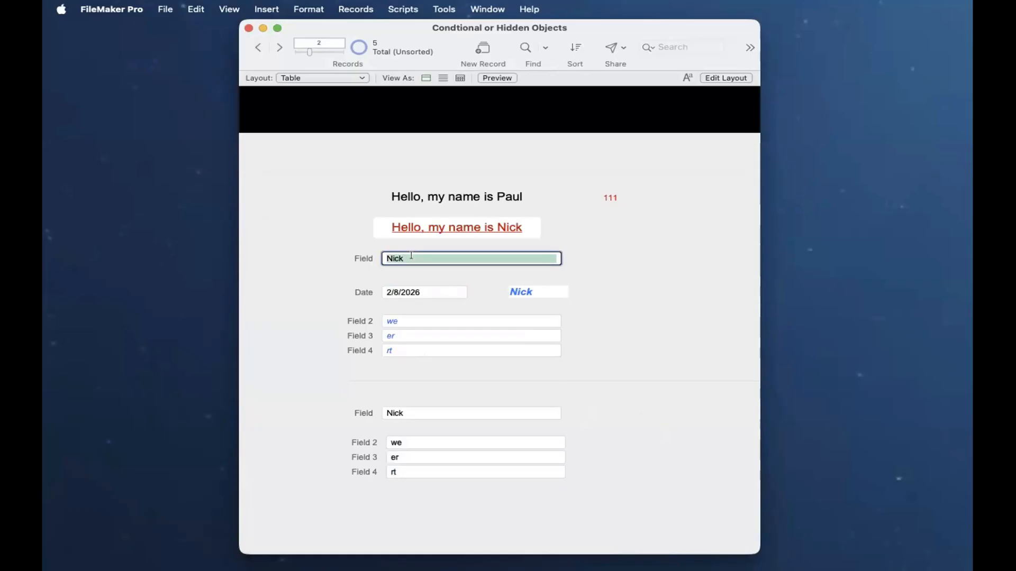
text(John)
click(390, 411)
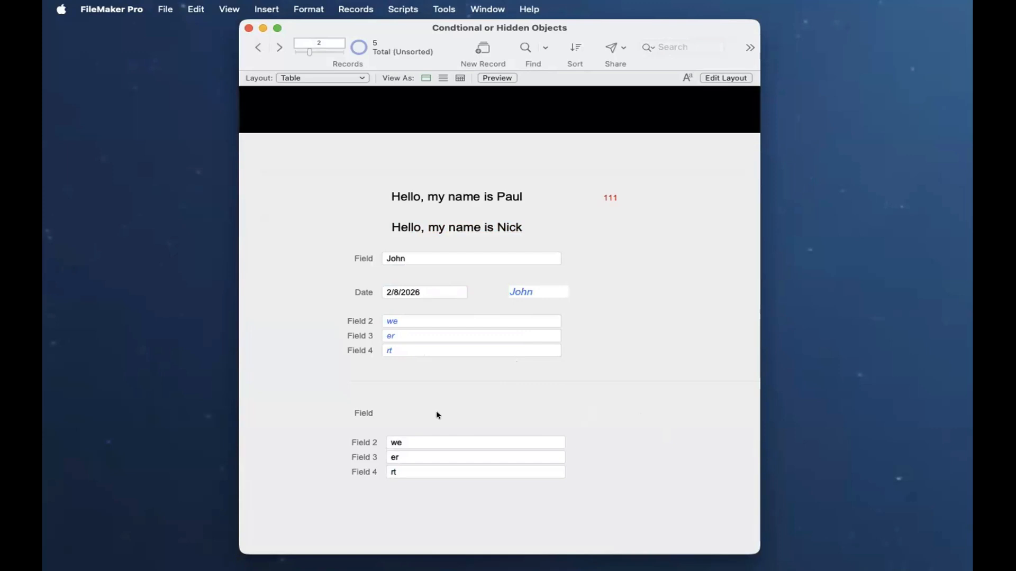
scroll(407, 296, right, 2)
click(392, 260)
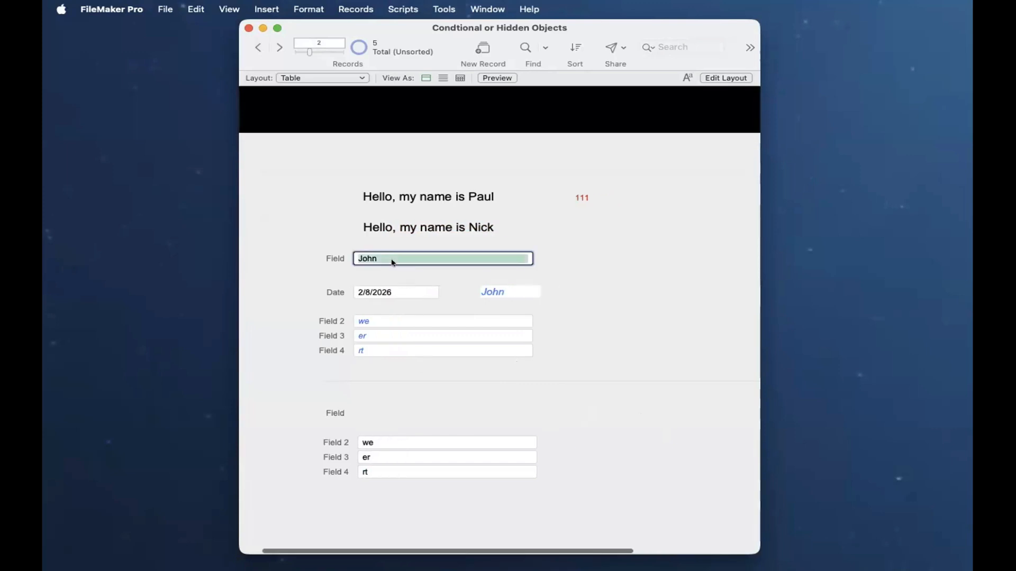
text(Nick)
click(444, 295)
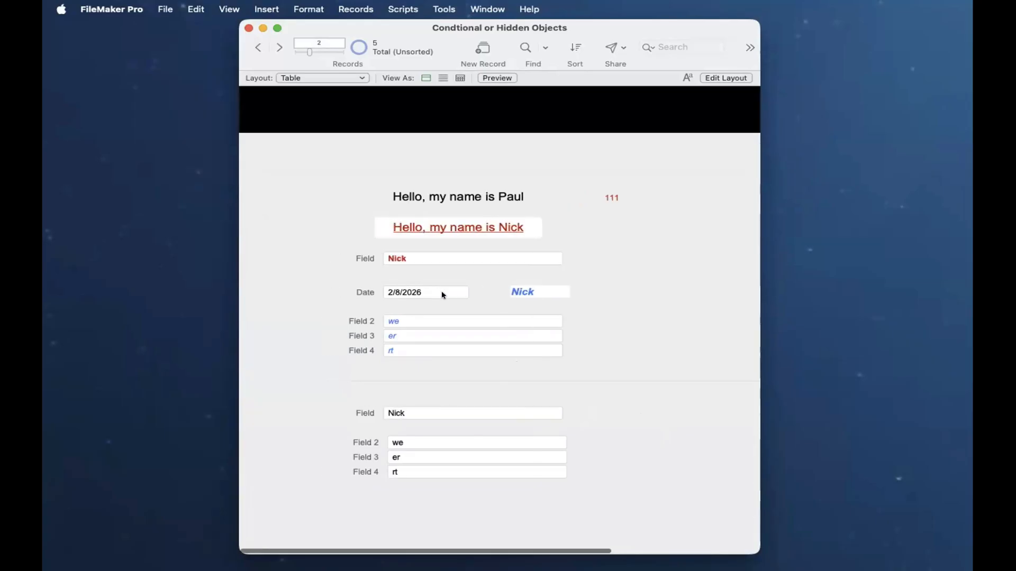
Return to Layout mode, select the group of copied edit boxes to check its hide condition, and shift it slightly right and up.
key(super+l)
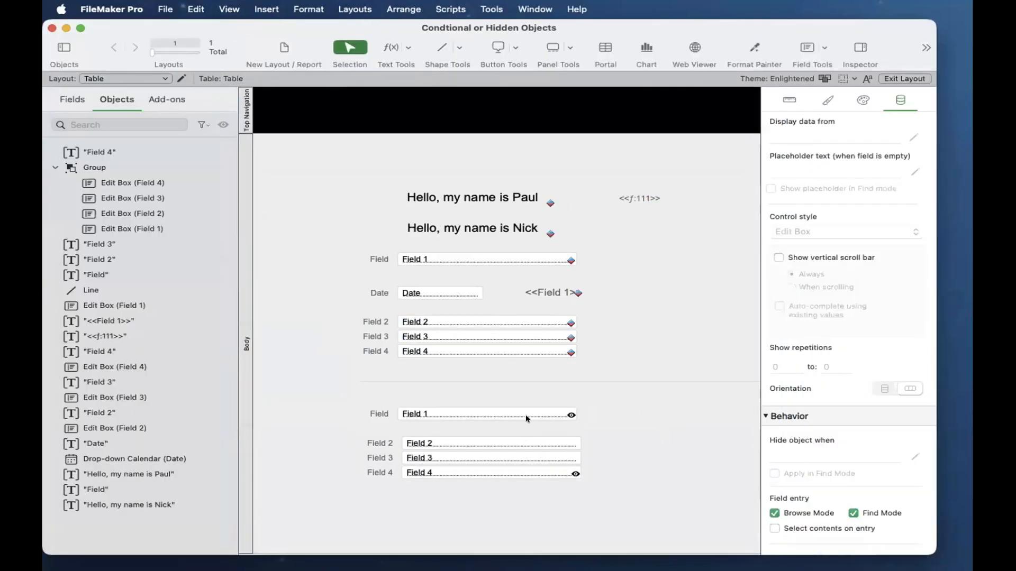
click(526, 415)
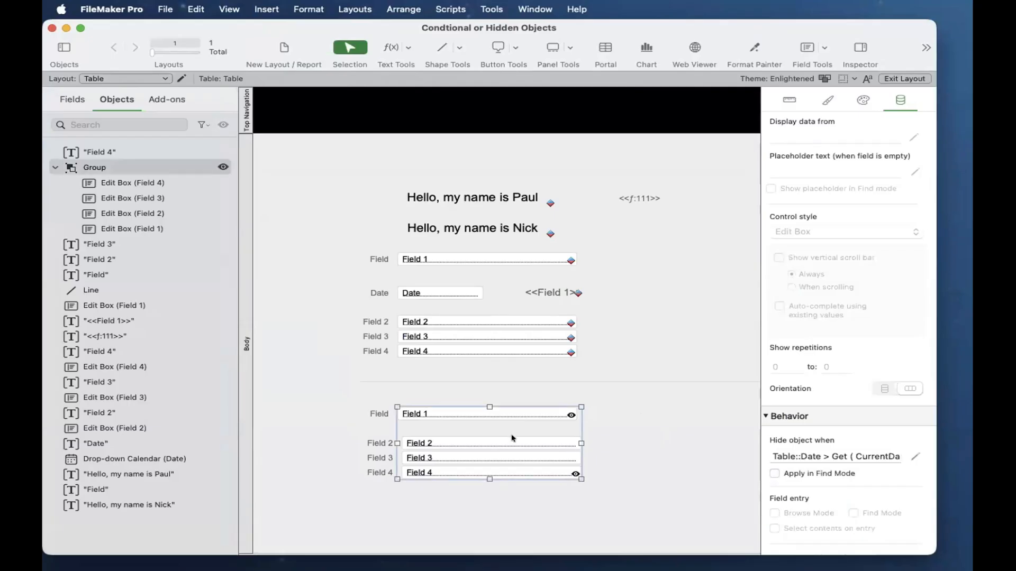
click(515, 438)
click(522, 427)
click(525, 418)
mouse_move(469, 410)
mouse_down()
mouse_move(471, 367)
mouse_move(483, 407)
mouse_up()
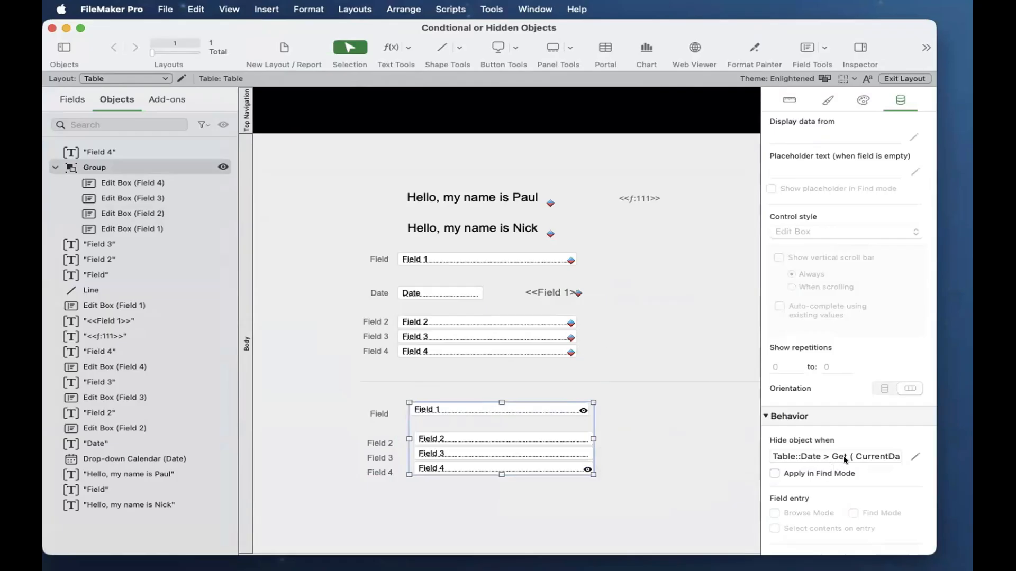
Shift the group of copied edit boxes slightly left and down in line with its labels, and check its hide condition against Field 1's.
drag(545, 412, 540, 417)
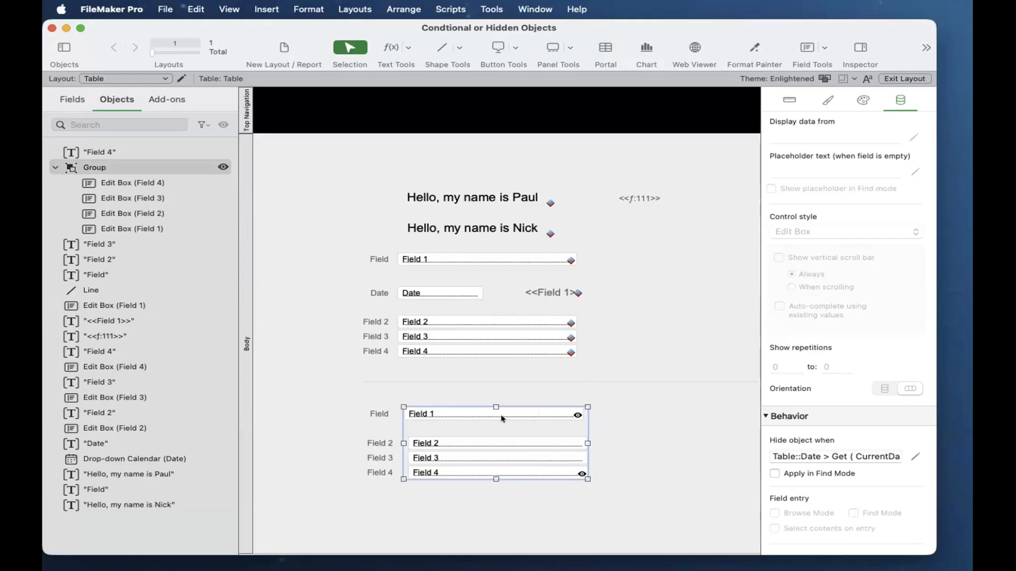
click(502, 415)
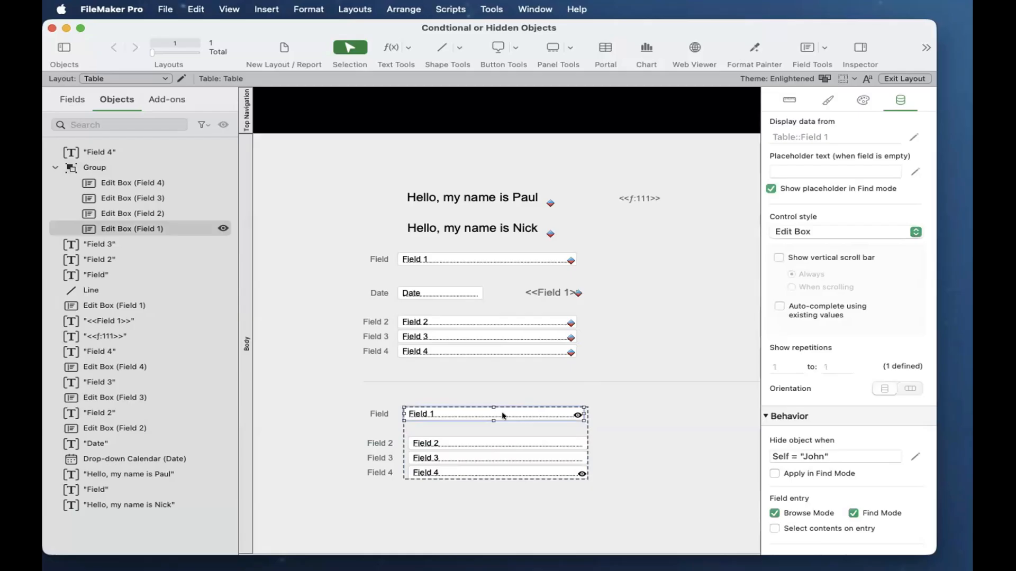
click(617, 424)
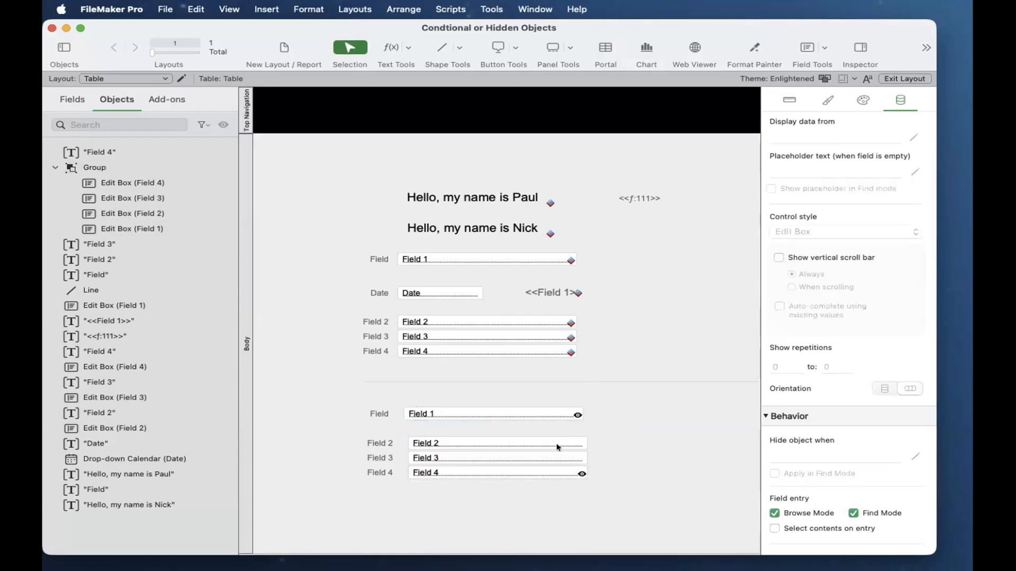
click(556, 443)
click(635, 443)
click(569, 445)
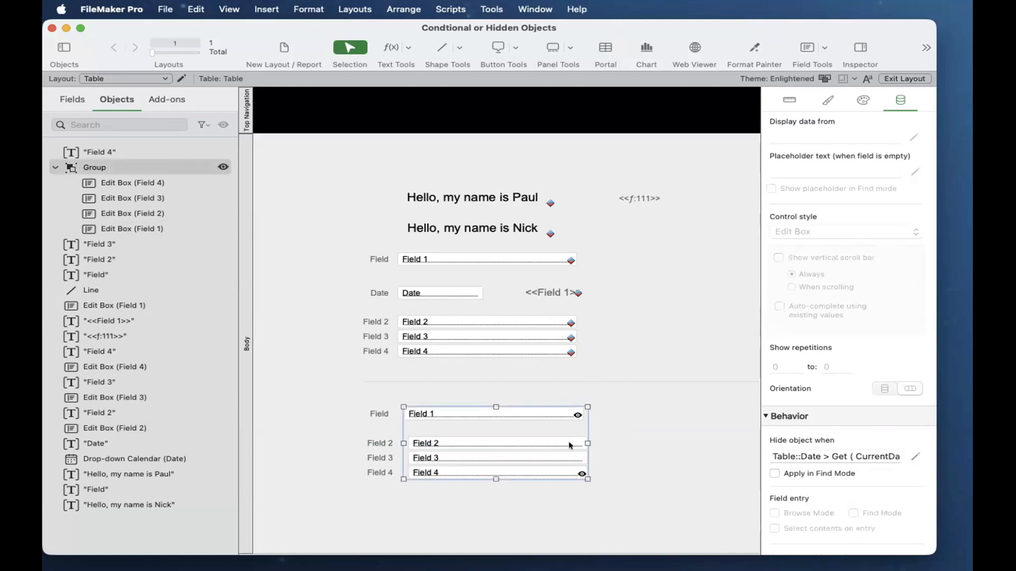
Compare the hide conditions of Field 1 inside the group, the group as a whole and its member edit boxes.
click(565, 416)
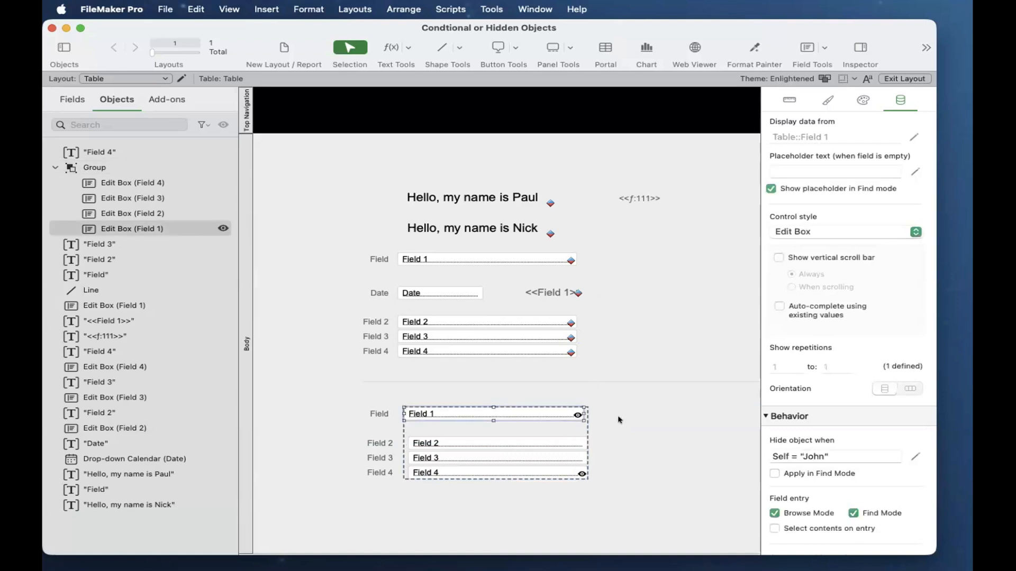
click(555, 427)
click(552, 417)
click(552, 418)
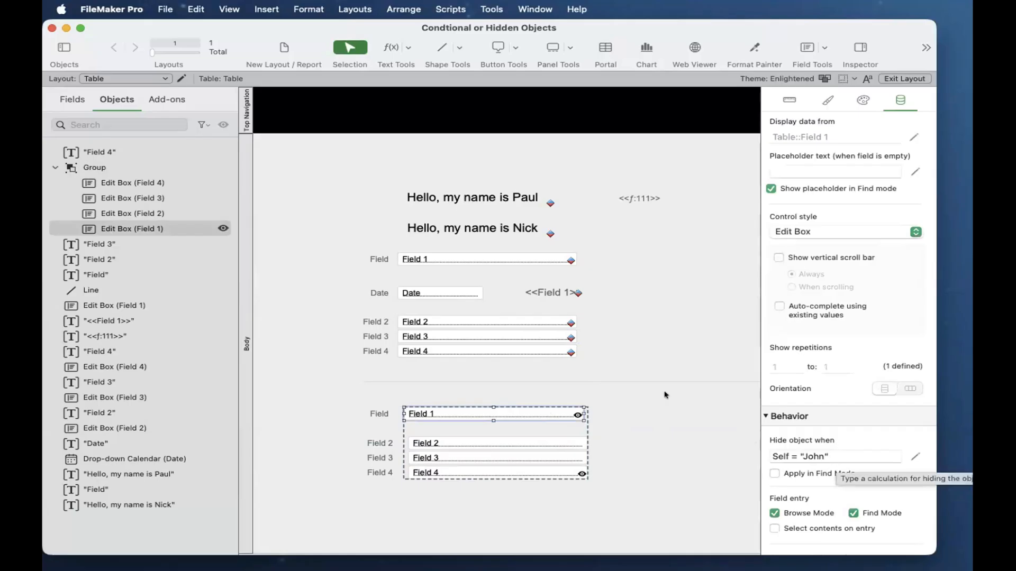
click(560, 335)
right_click(560, 335)
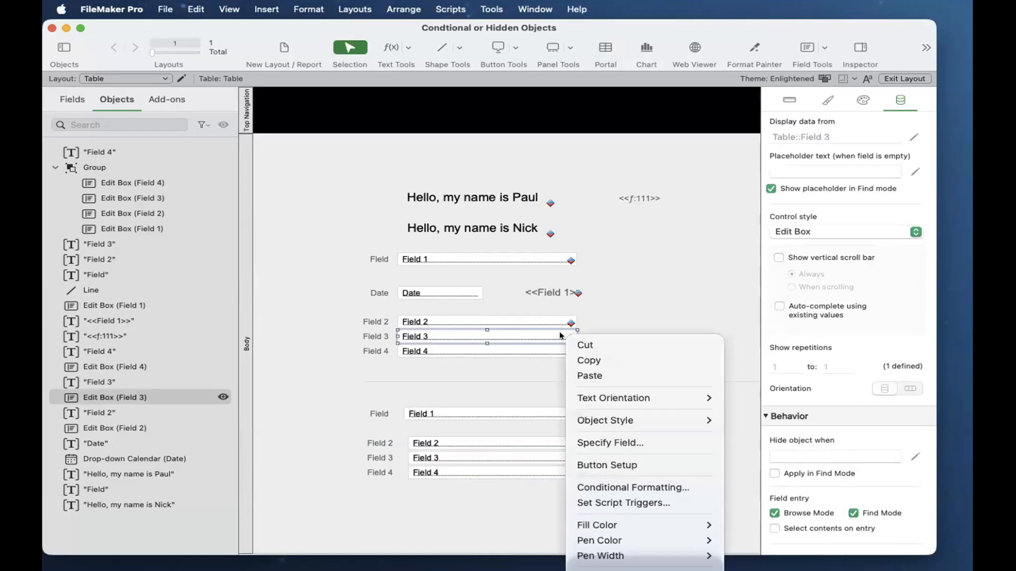
click(538, 456)
click(539, 456)
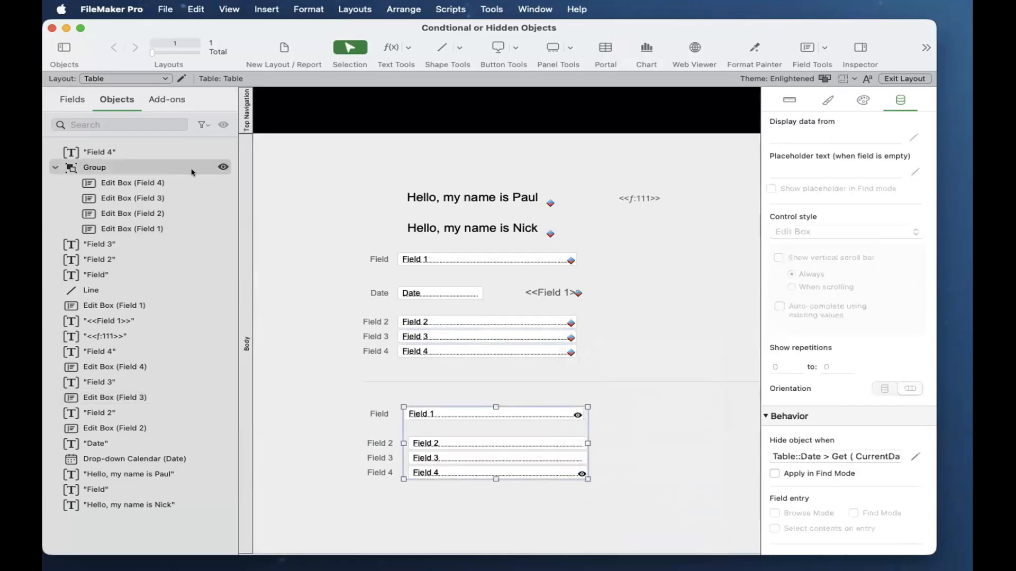
click(118, 165)
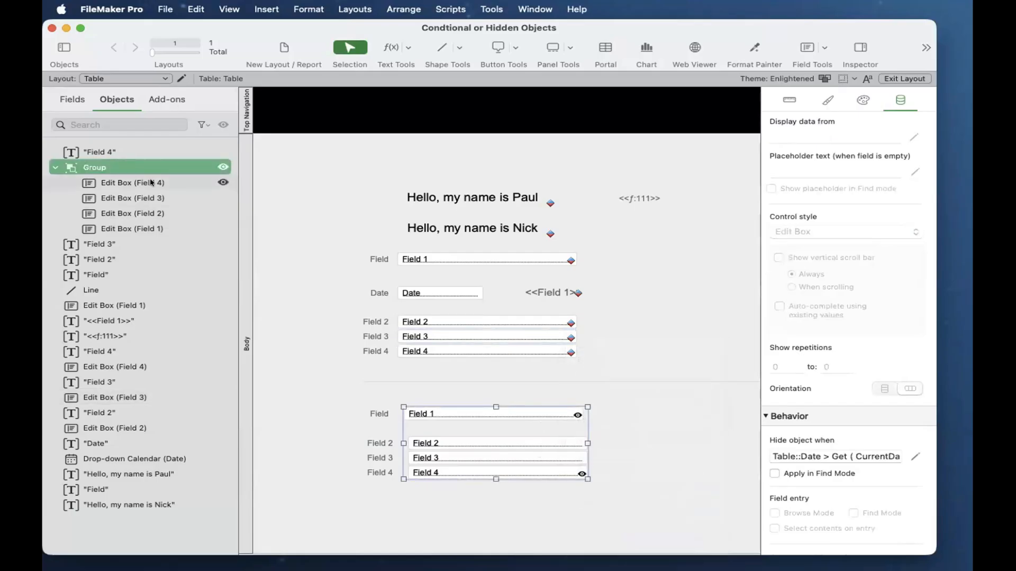
click(153, 183)
click(136, 167)
Group the Field 2, Field 3 and Field 4 edit boxes as a nested group inside the existing group.
click(517, 477)
click(516, 471)
click(512, 469)
shift+click(511, 457)
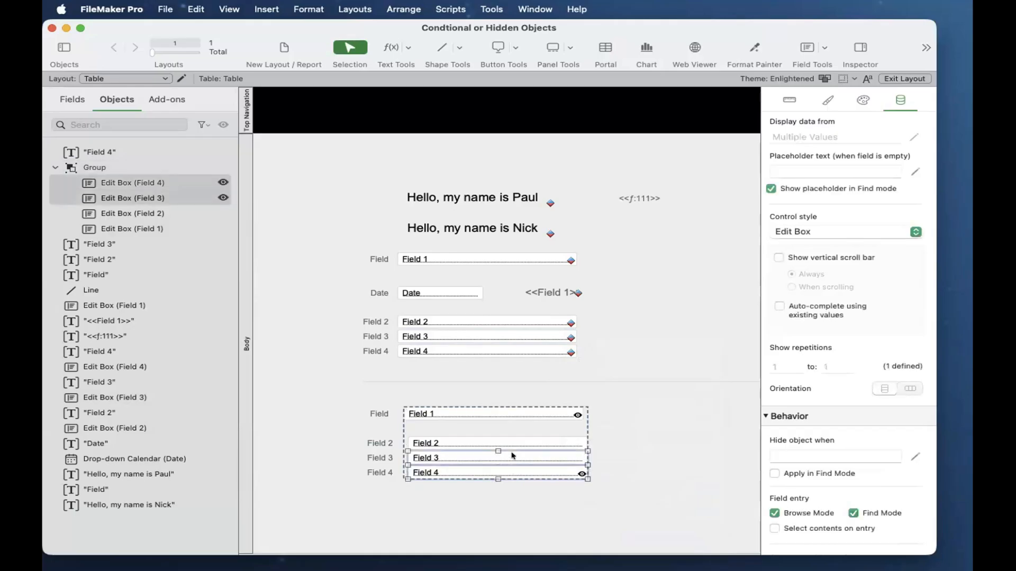
shift+click(512, 446)
key(super+r)
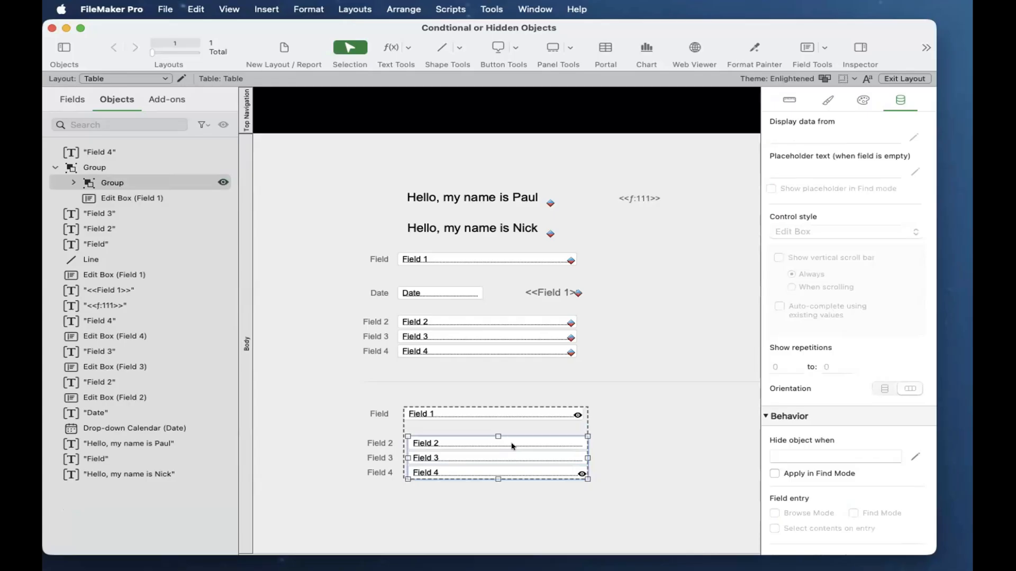
Give the nested group a hide condition comparing Self with a different quoted first name.
click(819, 453)
text(Self)
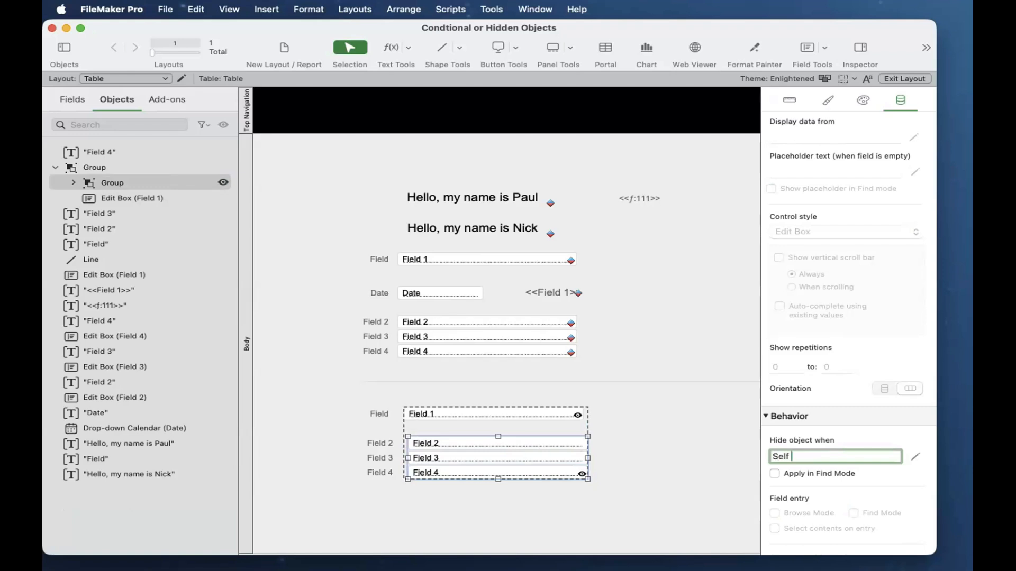
text( = "Ken")
click(706, 442)
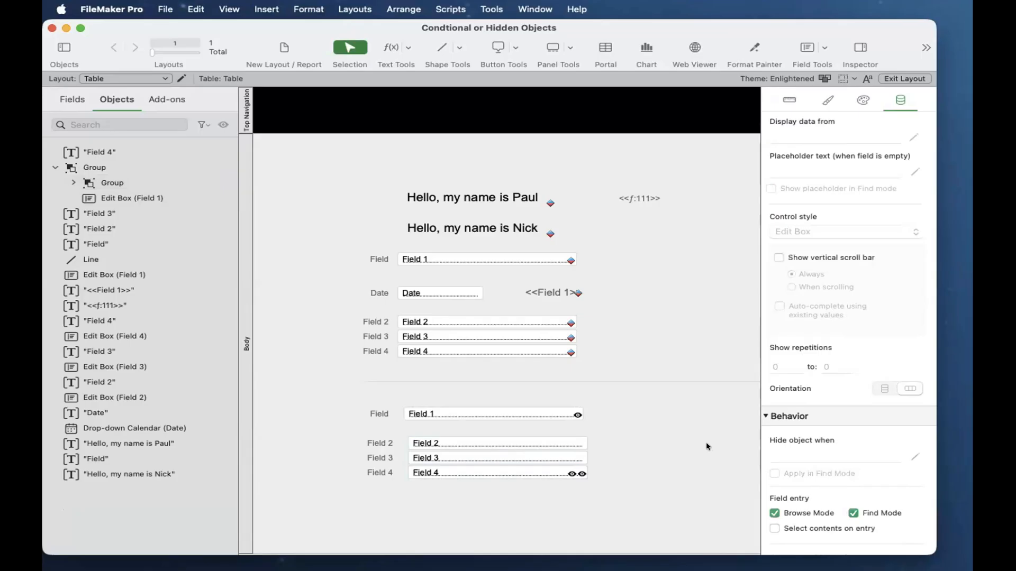
Inspect the nested group's hide condition, expand it in the object list and check its Field 3 and Field 4 edit boxes.
click(548, 449)
click(548, 448)
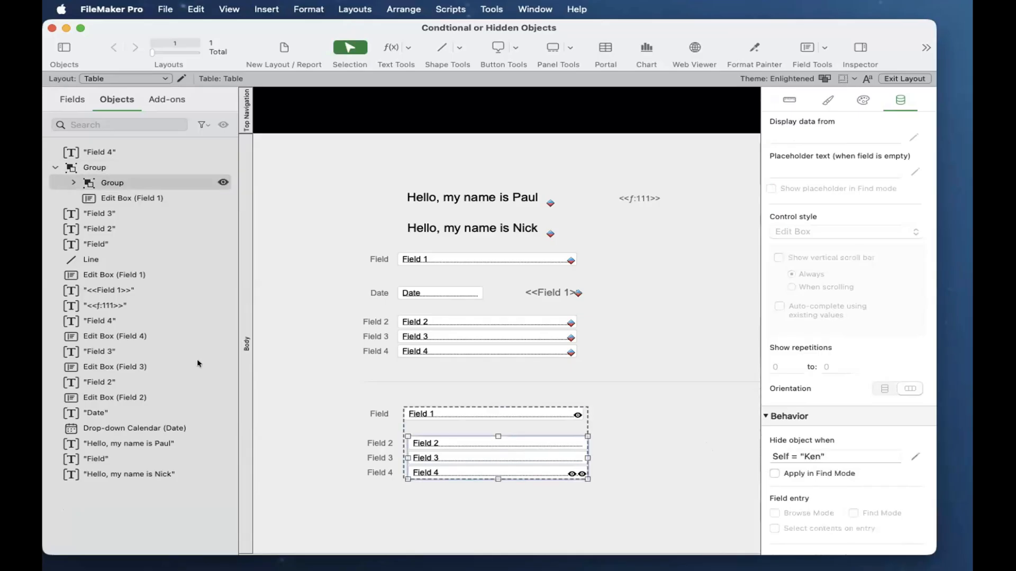
click(72, 180)
click(73, 182)
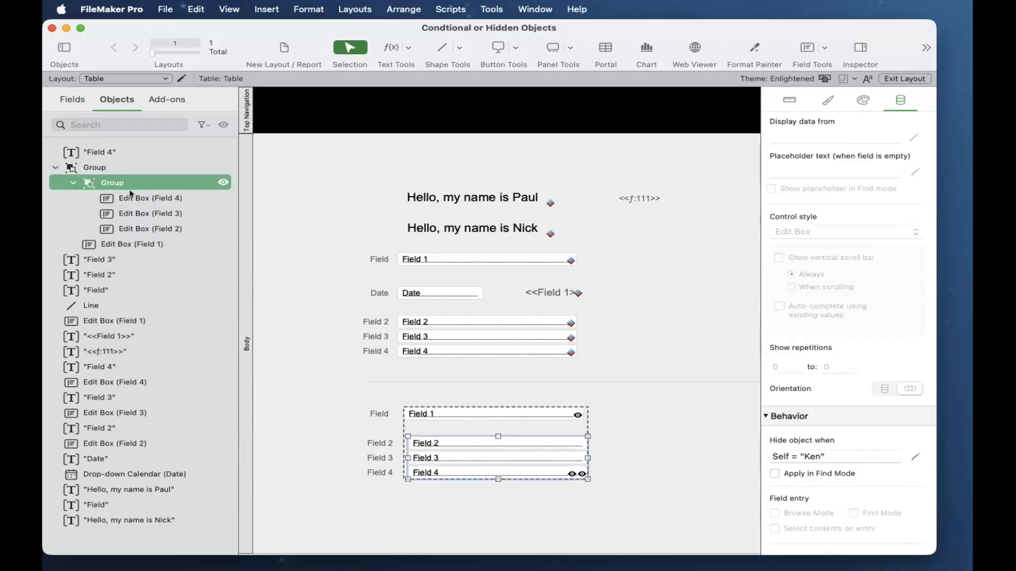
click(141, 198)
shift+click(150, 210)
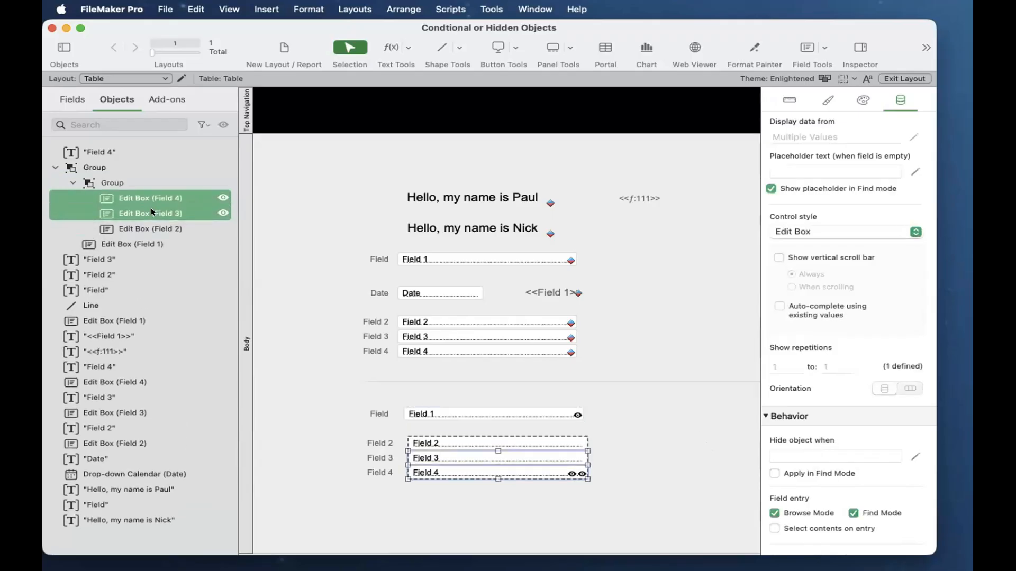
click(563, 520)
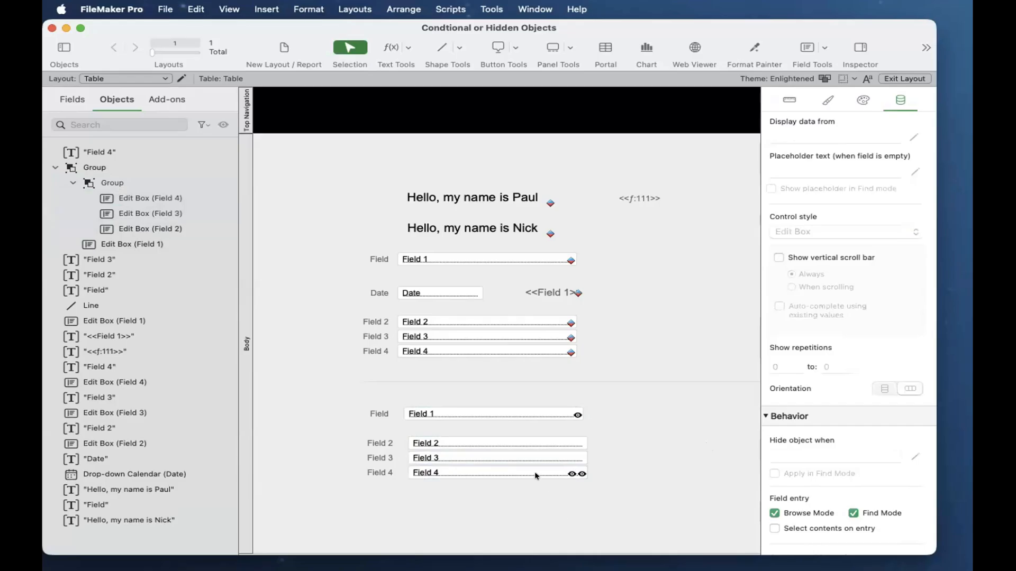
Test the outer group's hide condition in Browse mode by setting the Date to 2/10/2026 and back to 2/8/2026.
key(super+b)
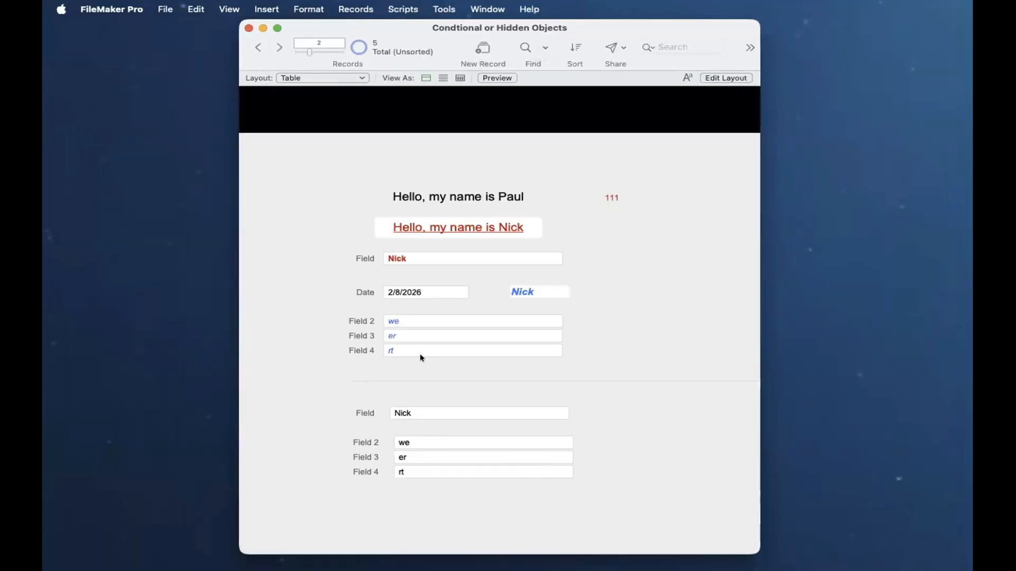
click(414, 292)
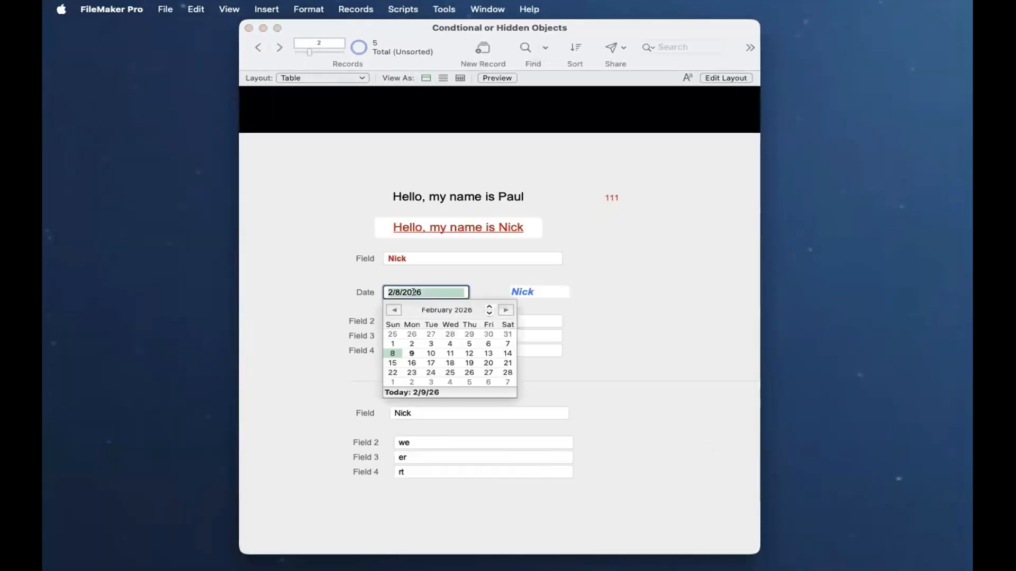
click(432, 353)
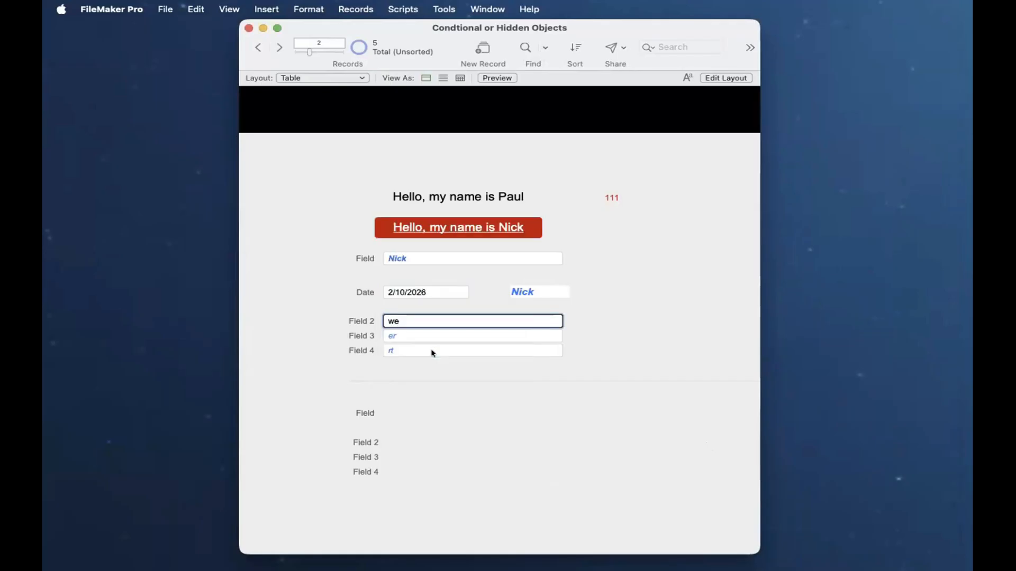
click(410, 294)
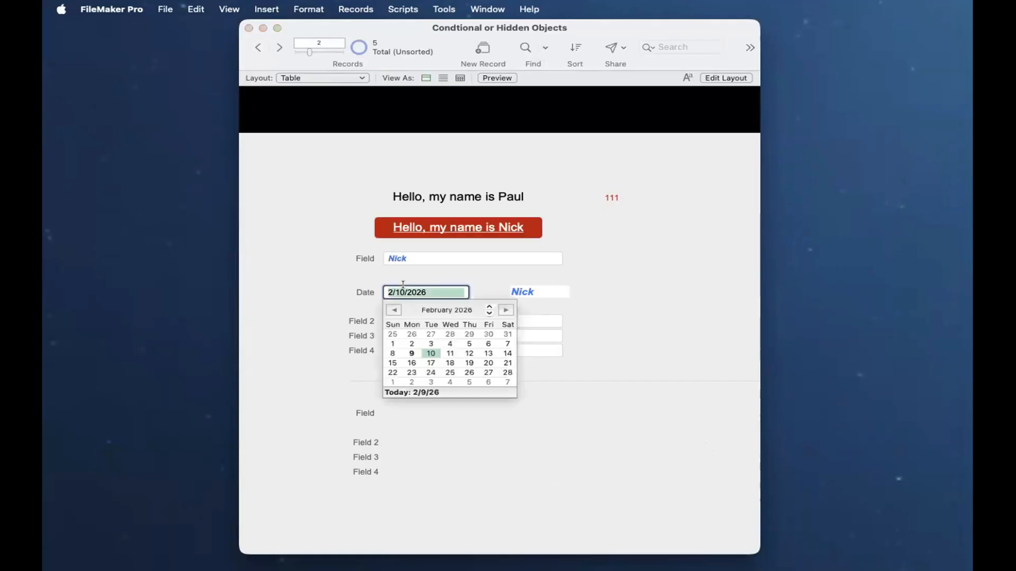
click(392, 349)
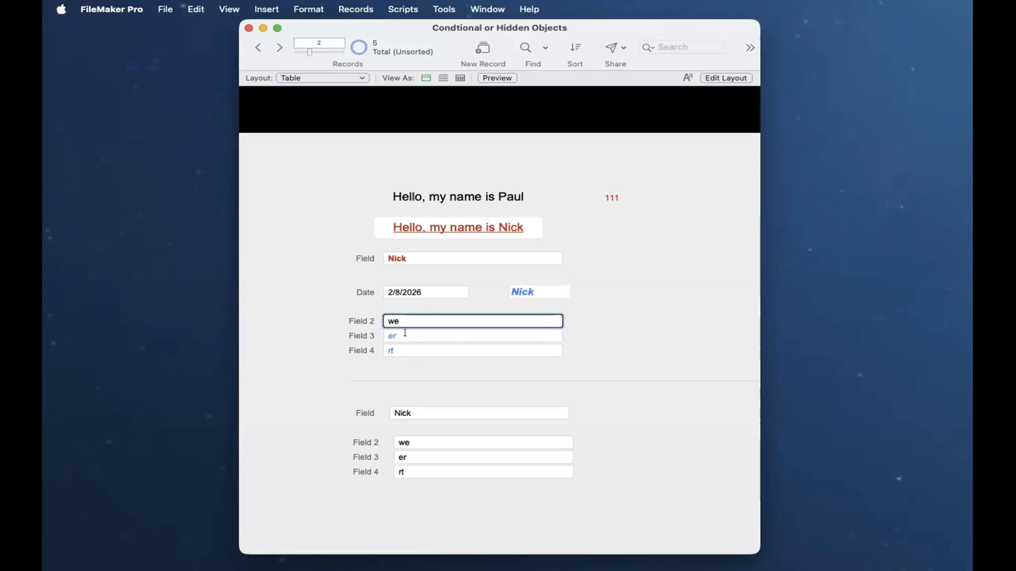
Test the Field 1 and nested group hide conditions by entering each one's first name in the upper Field 1 in turn.
click(412, 257)
triple_click(411, 257)
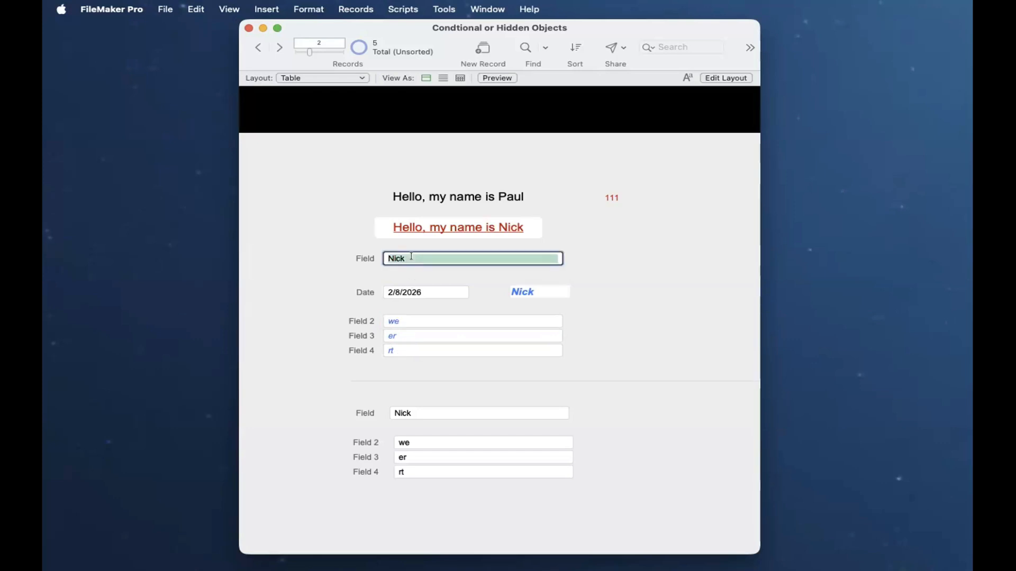
text(John)
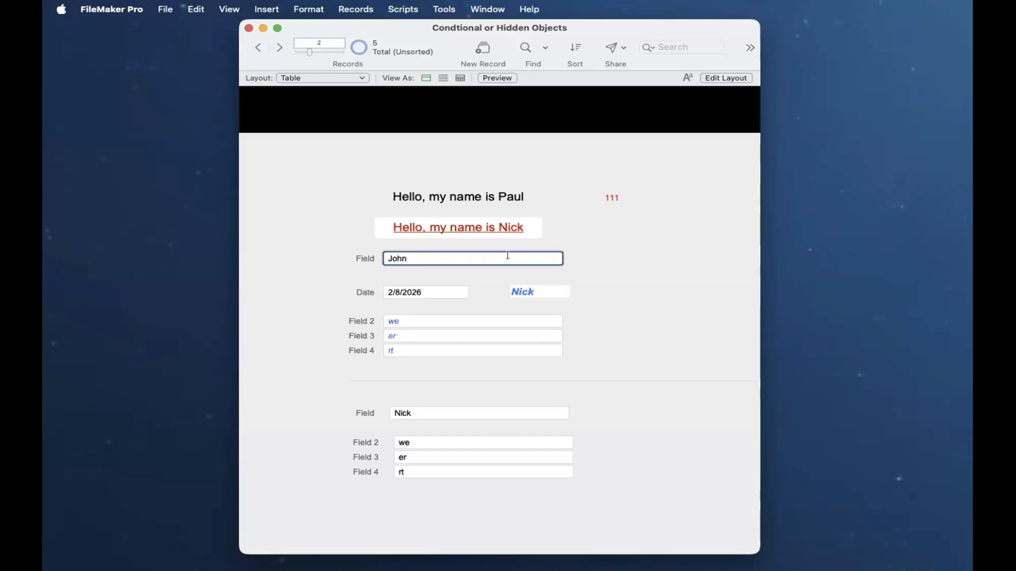
click(608, 256)
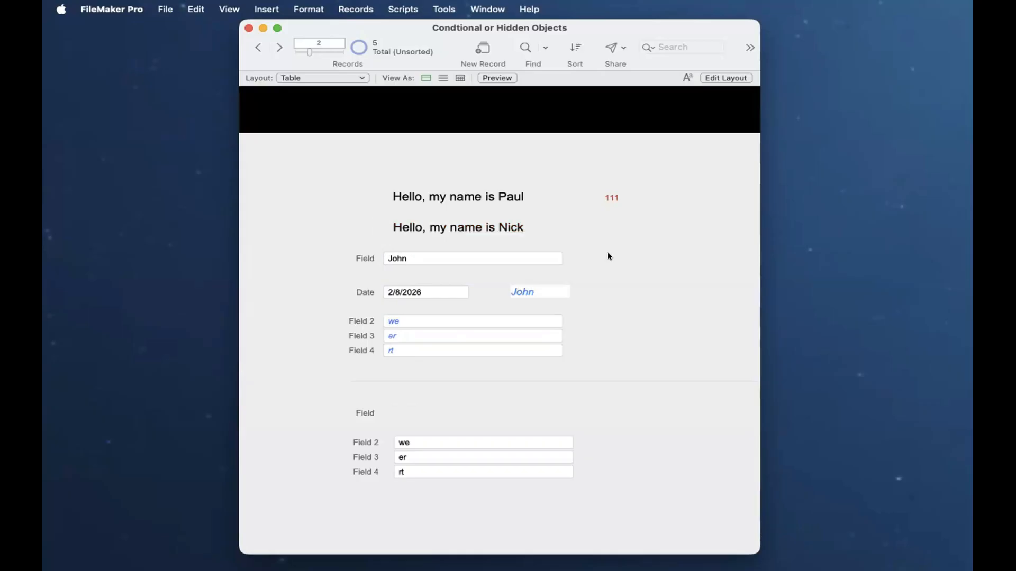
triple_click(428, 256)
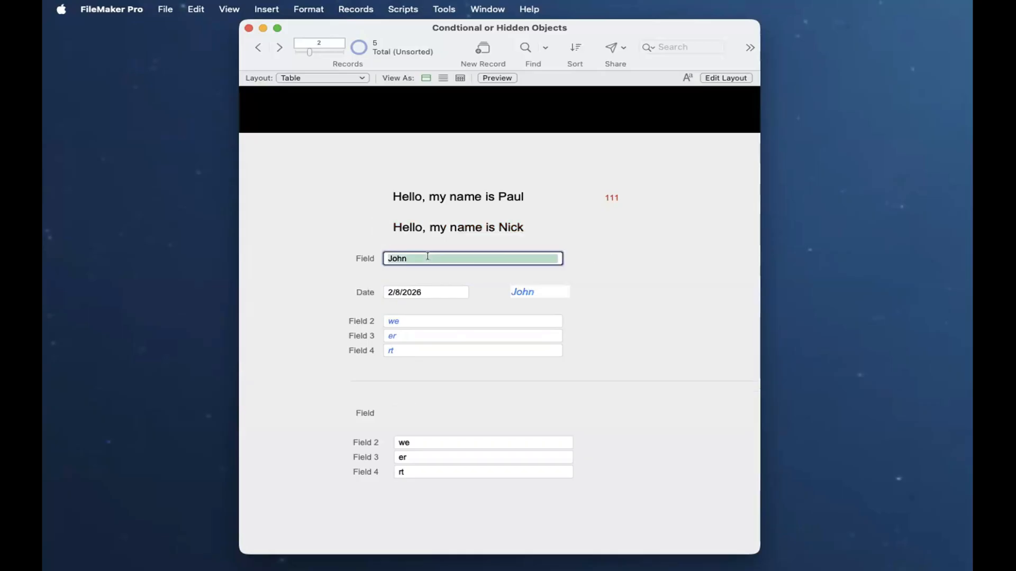
text(Ken)
click(616, 337)
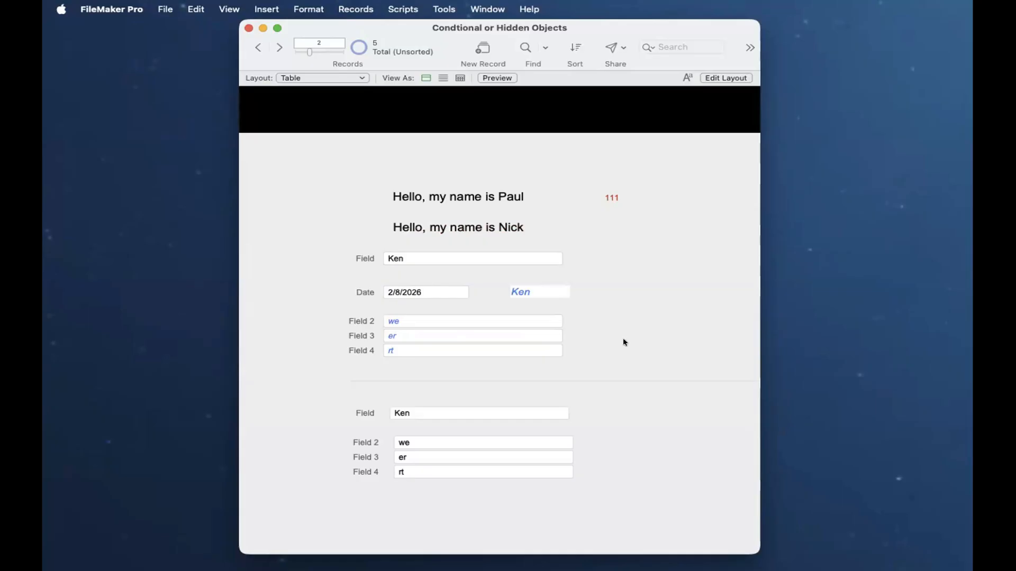
In Layout mode, edit the nested group's hide condition to compare Table::Field 1 instead of Self with the quoted first name.
key(super+l)
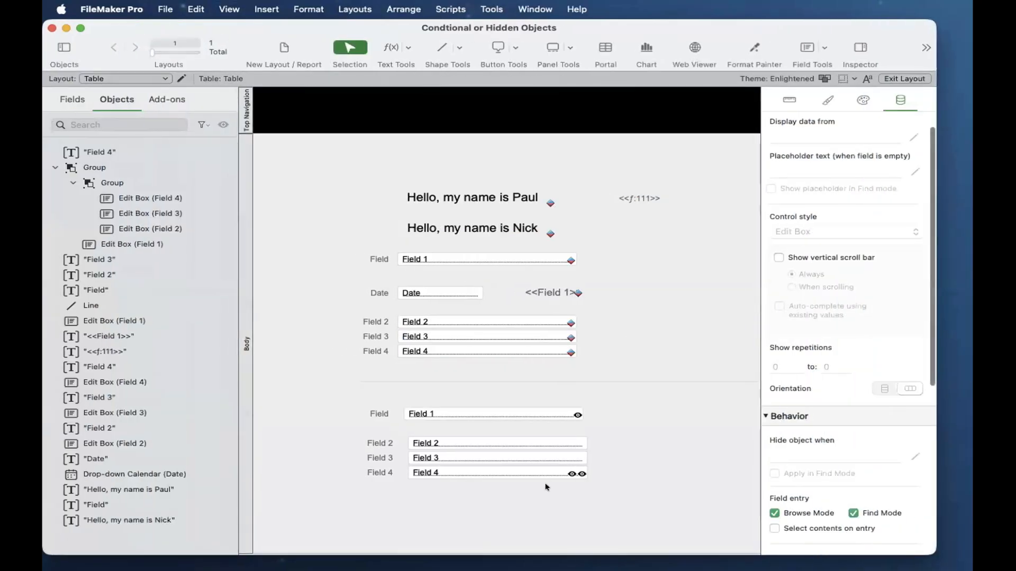
click(524, 464)
click(522, 463)
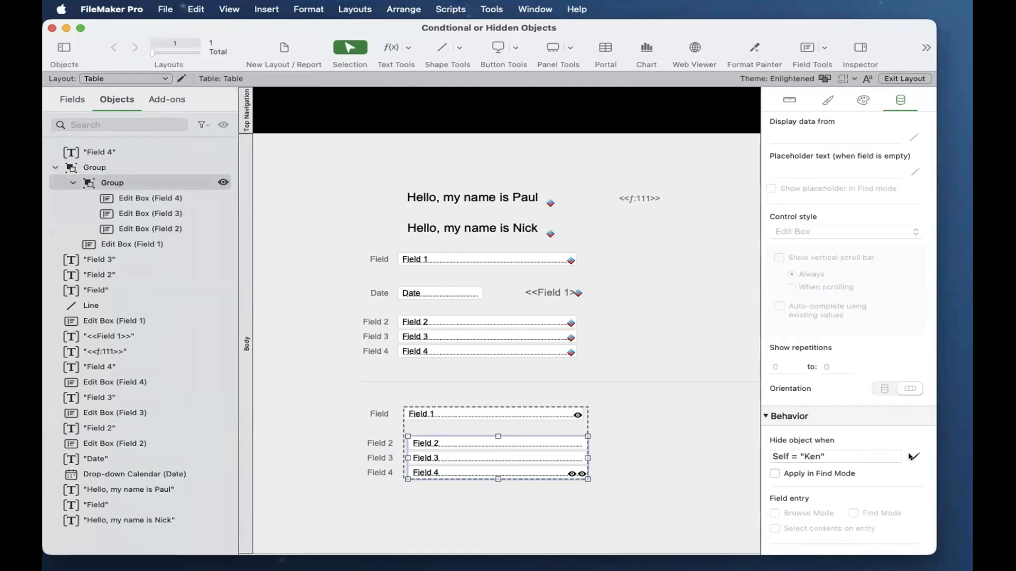
click(911, 456)
double_click(253, 271)
key(Return)
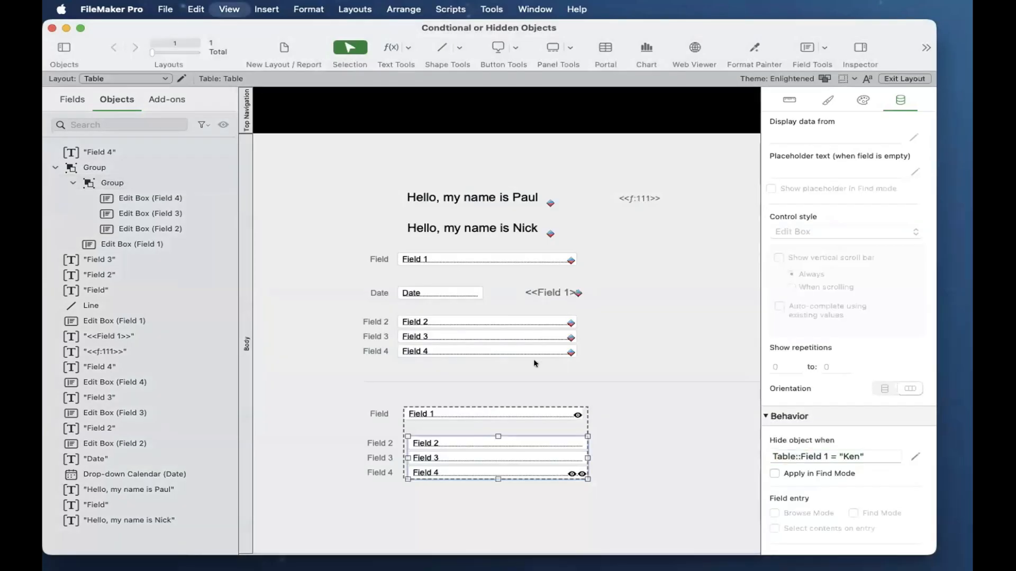
Check the nested group's edited hide condition in Browse mode, and restore the original first name in the upper Field 1.
key(super+b)
click(414, 259)
triple_click(414, 259)
text(Nick)
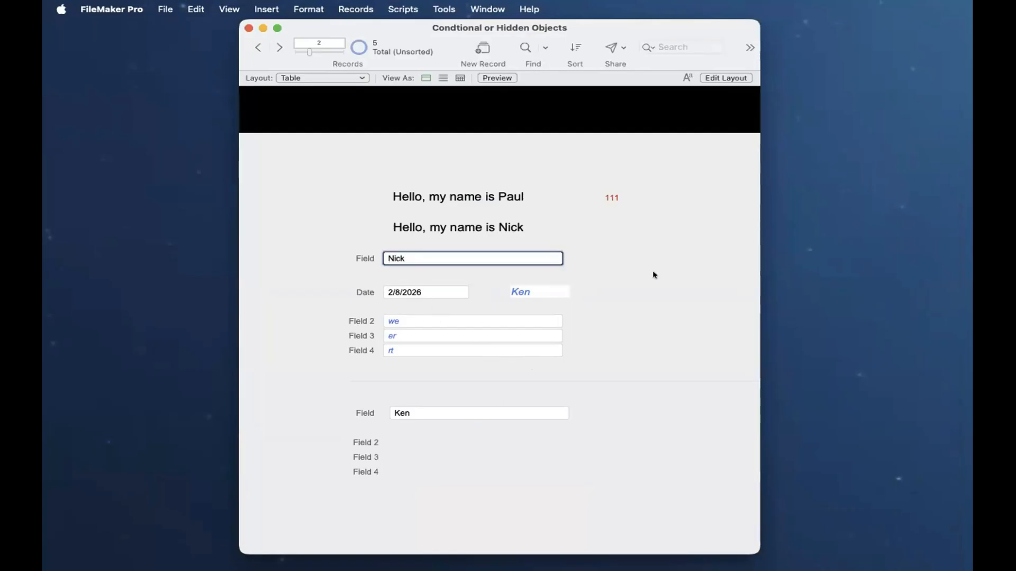
click(654, 274)
Retest the outer group's hide condition by setting the Date to 2/10/2026, back to 2/8/2026, and finally to 2/11/2026.
click(426, 292)
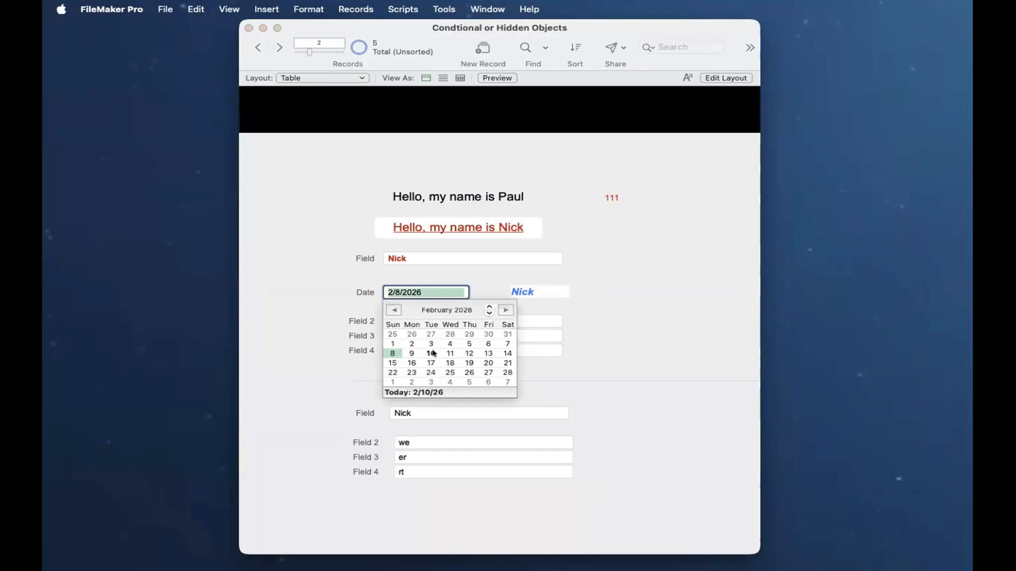
click(431, 354)
click(432, 352)
click(421, 294)
click(392, 353)
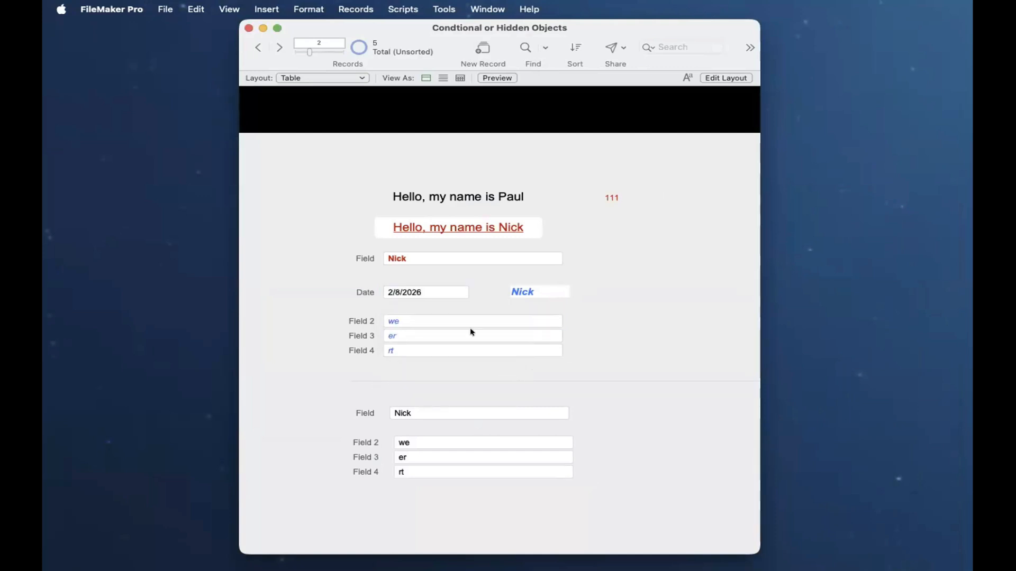
click(429, 291)
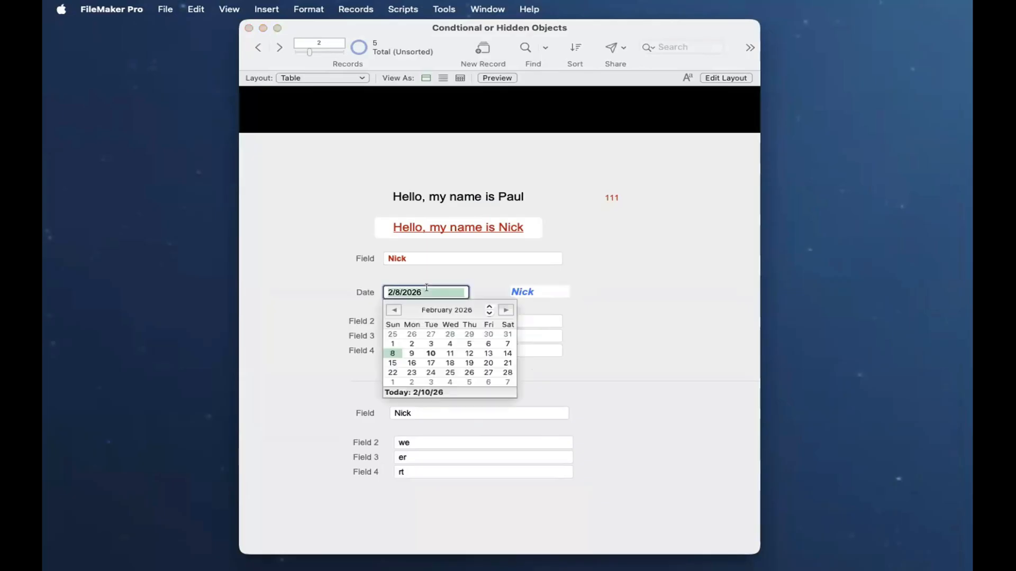
click(450, 353)
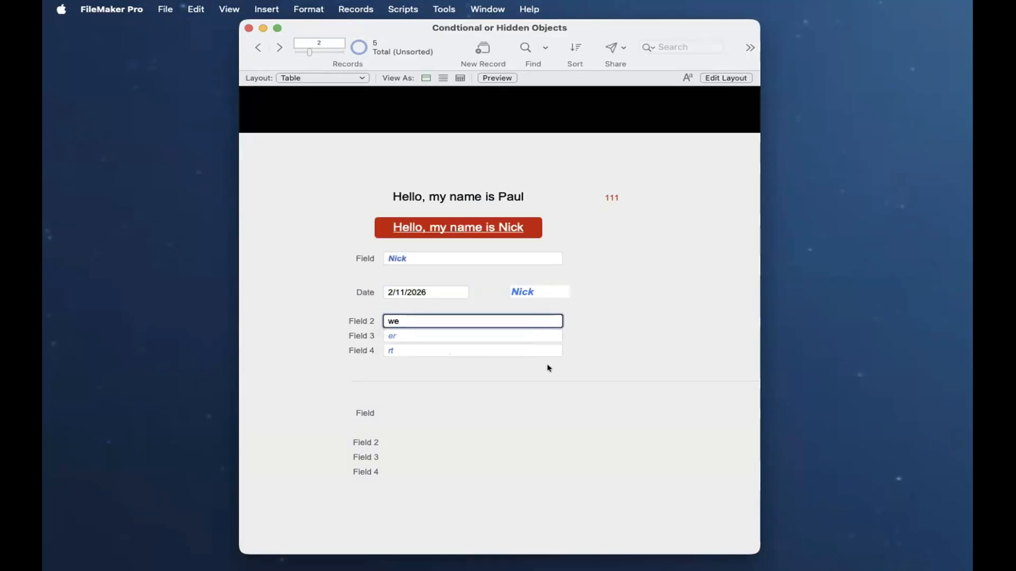
Set the Date to 2/9/2026 in Browse mode to test the outer group's hide condition with an earlier date.
click(432, 287)
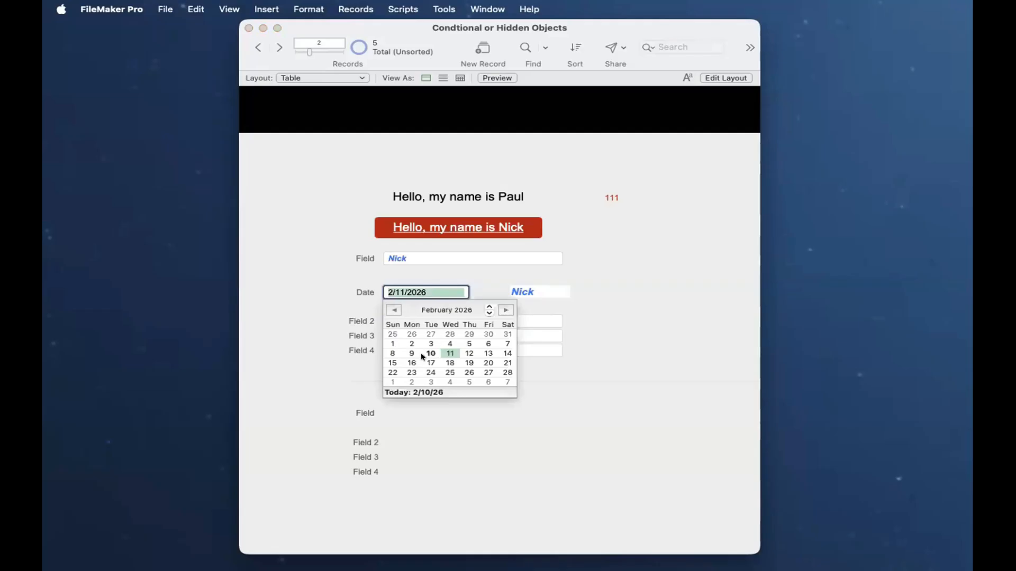
click(663, 282)
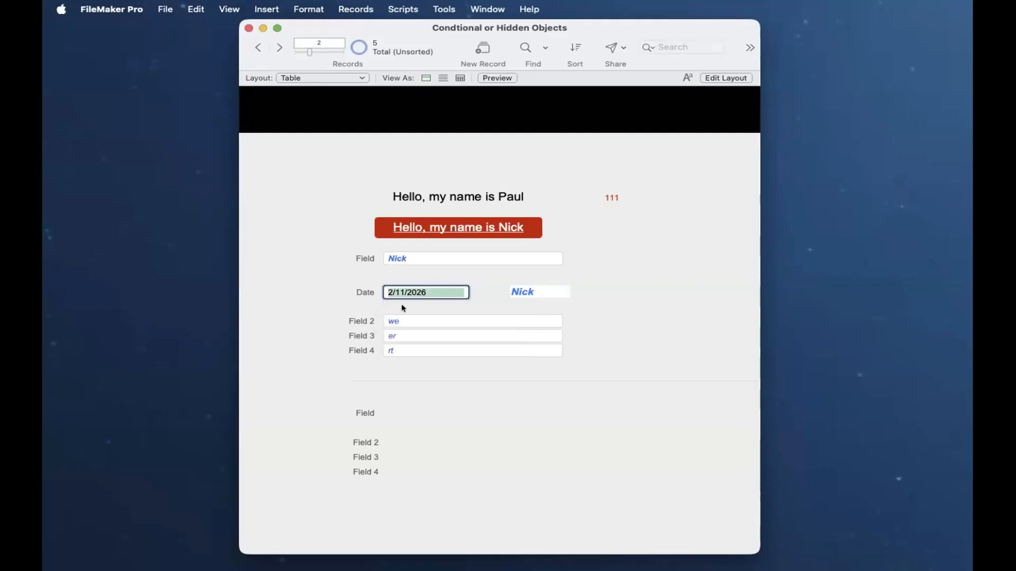
click(401, 303)
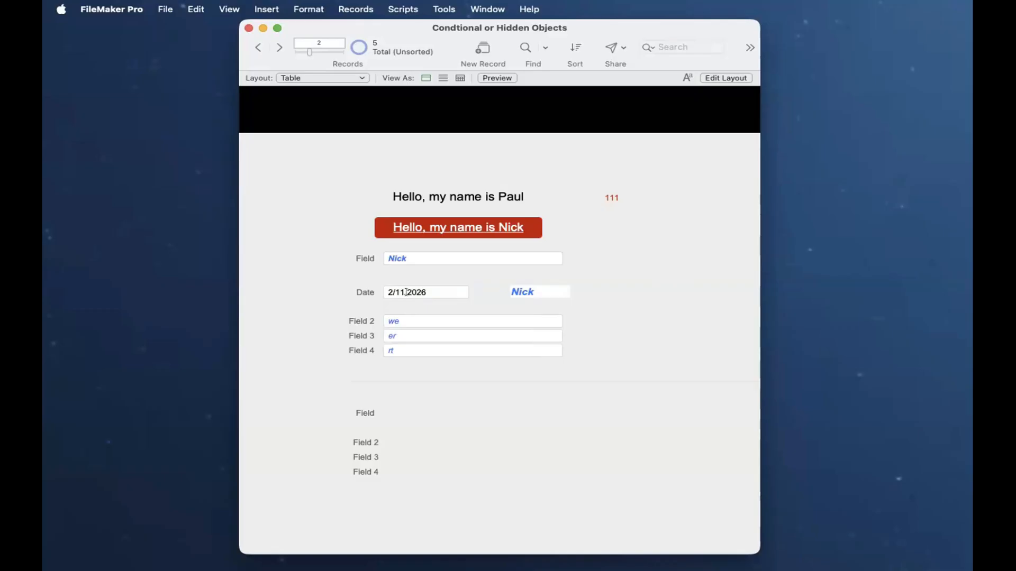
click(411, 295)
click(412, 355)
Enter the nested group's trigger first name in the upper Field 1, followed by the lower Field 1's trigger first name.
triple_click(402, 257)
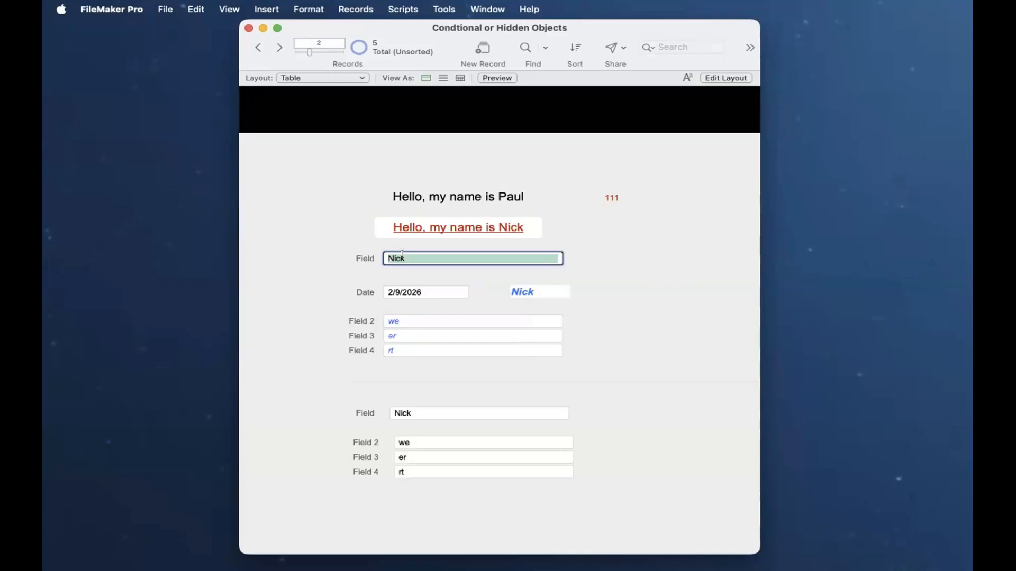
text(Ken)
click(446, 437)
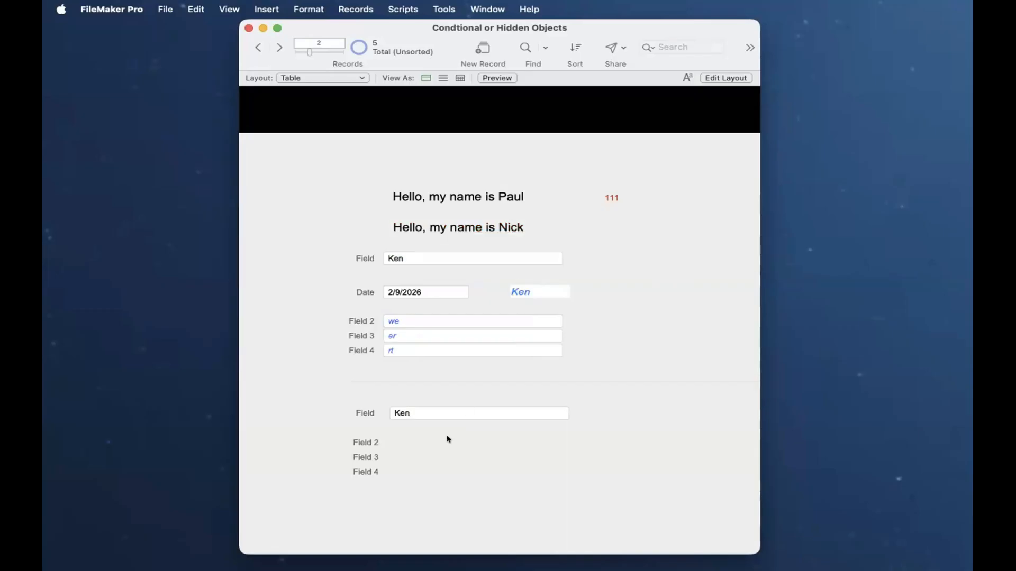
triple_click(407, 253)
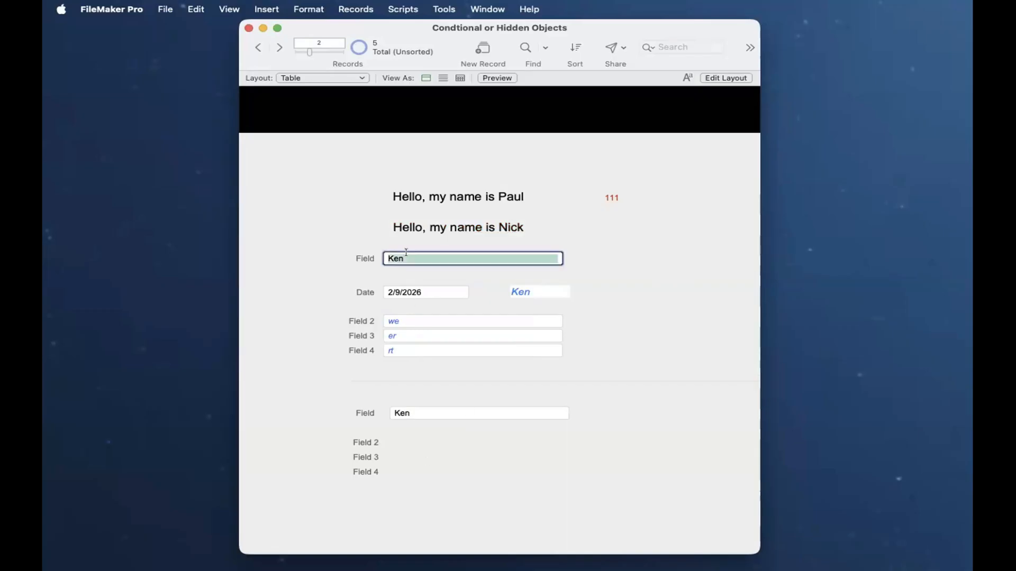
text(John)
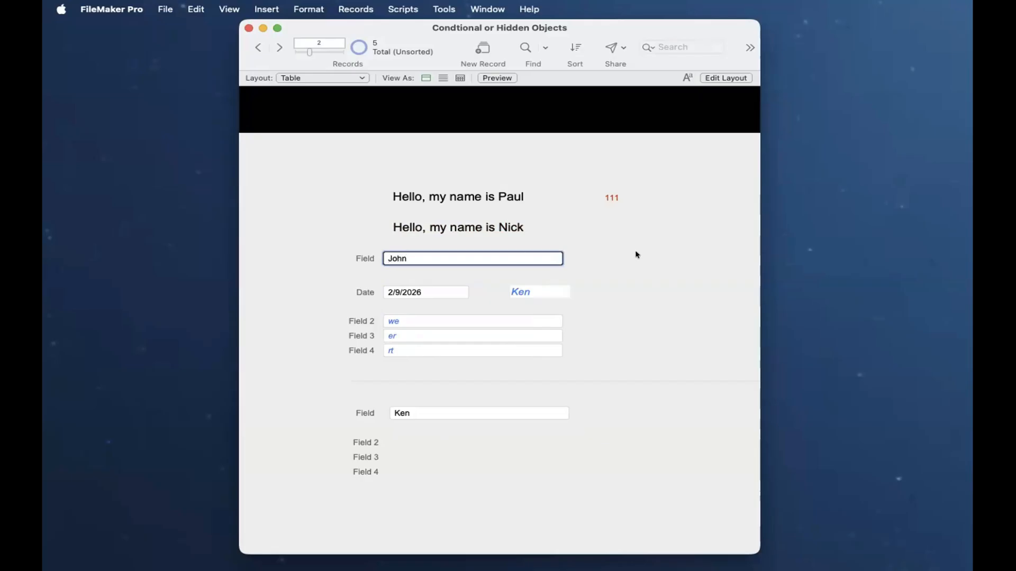
click(387, 478)
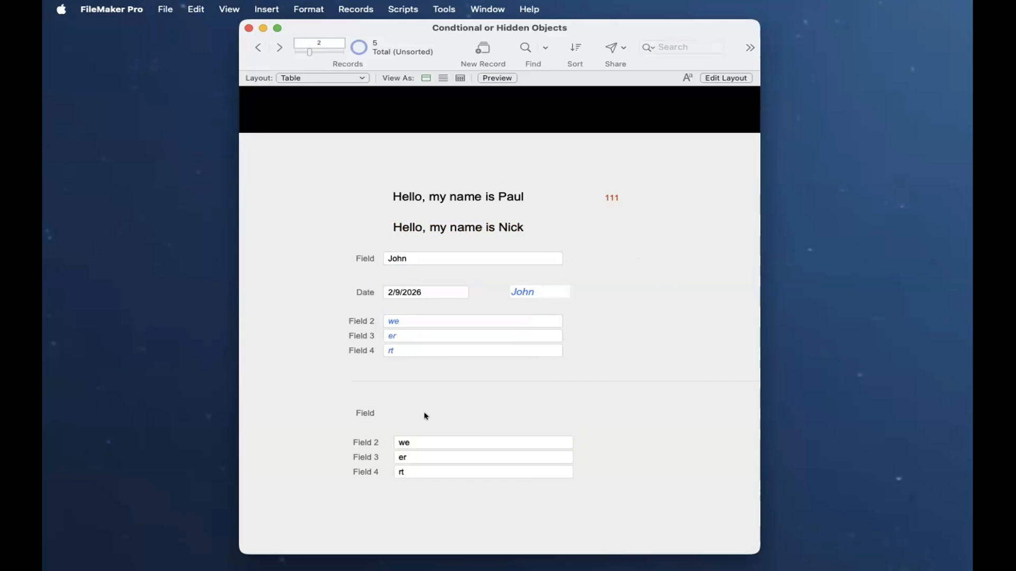
In Layout mode, duplicate the upper Field 1 and its Field label into the empty area beside the originals.
key(super+l)
click(514, 468)
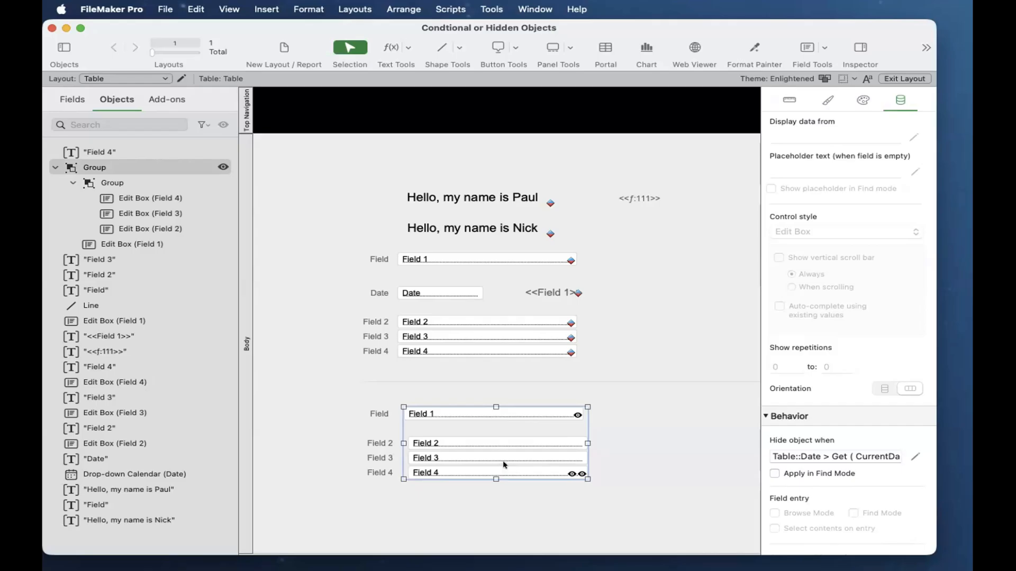
click(482, 426)
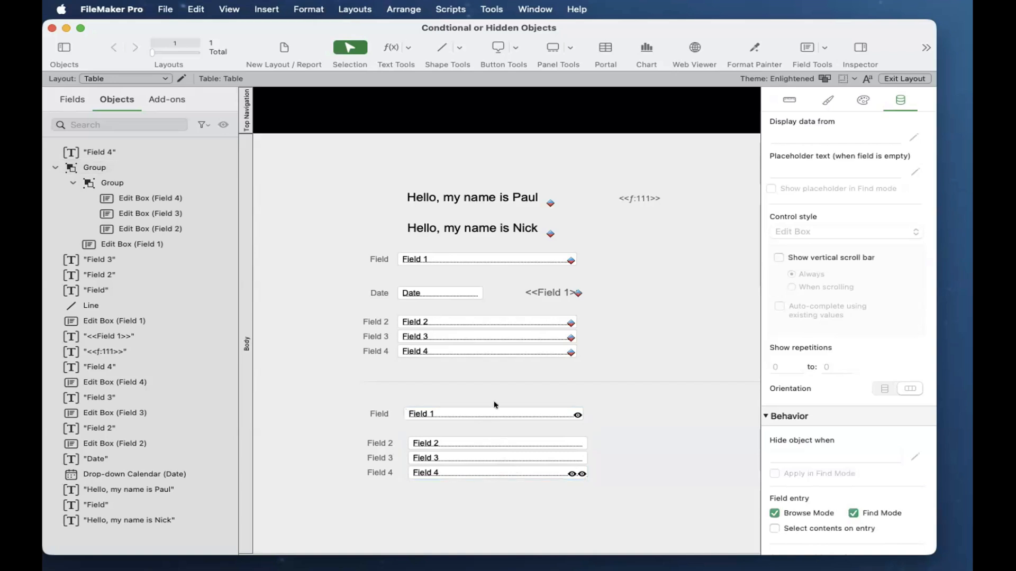
scroll(428, 295, right, 3)
scroll(428, 295, right, 1)
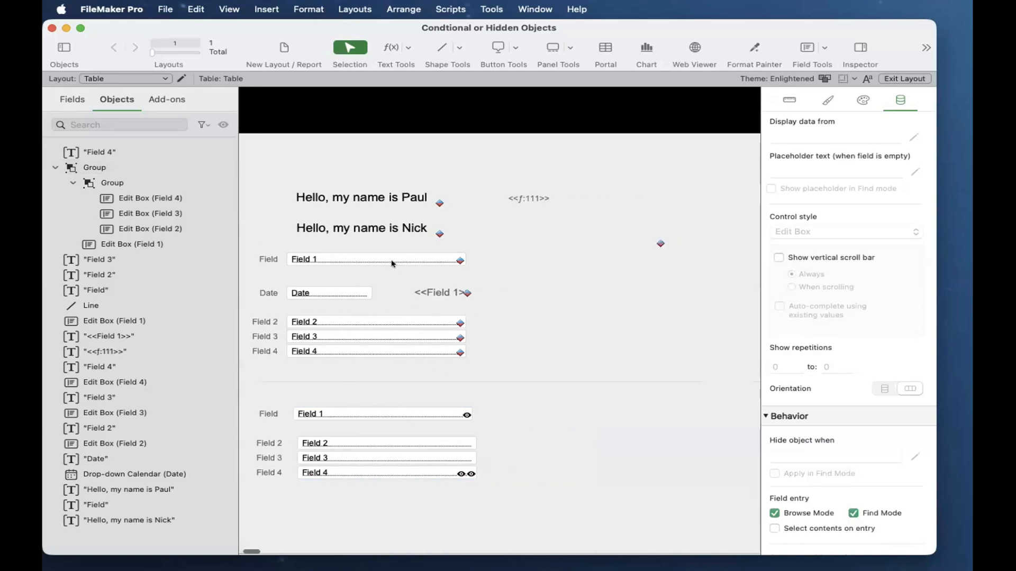
click(399, 260)
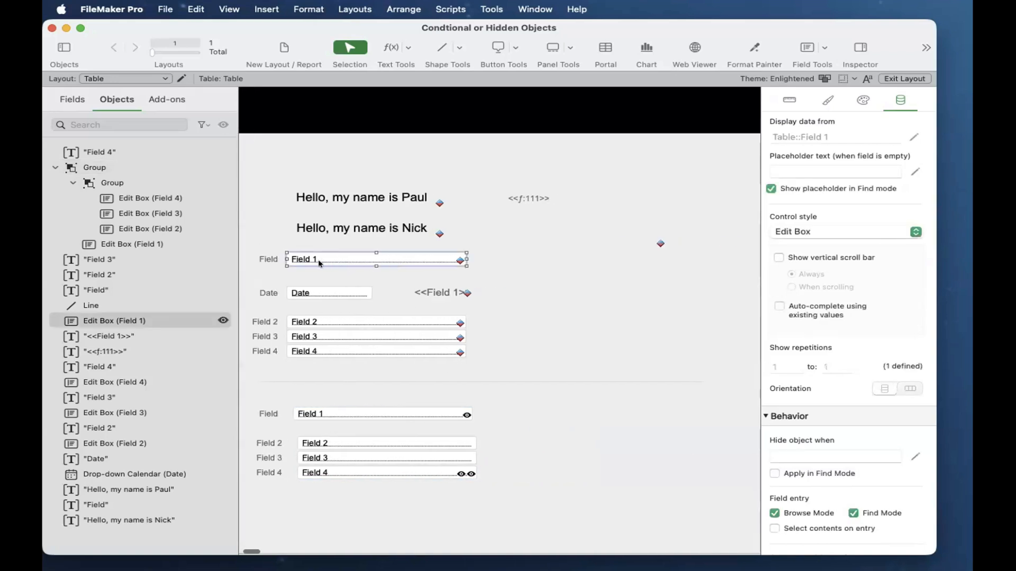
shift+click(271, 257)
drag(437, 274, 698, 294)
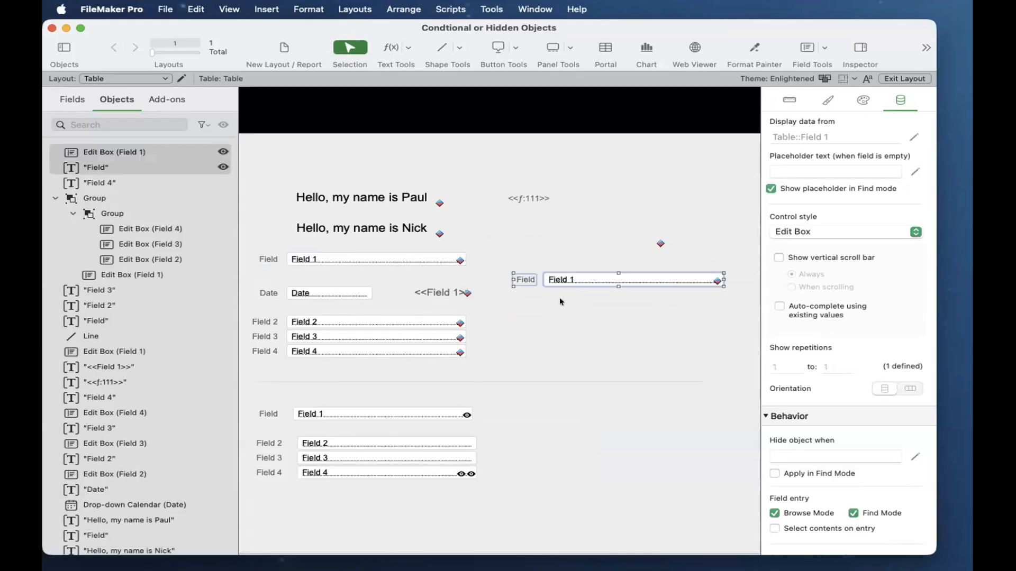
Bring the original upper Field 1 edit box to the front of the object stacking order.
scroll(550, 300, left, 3)
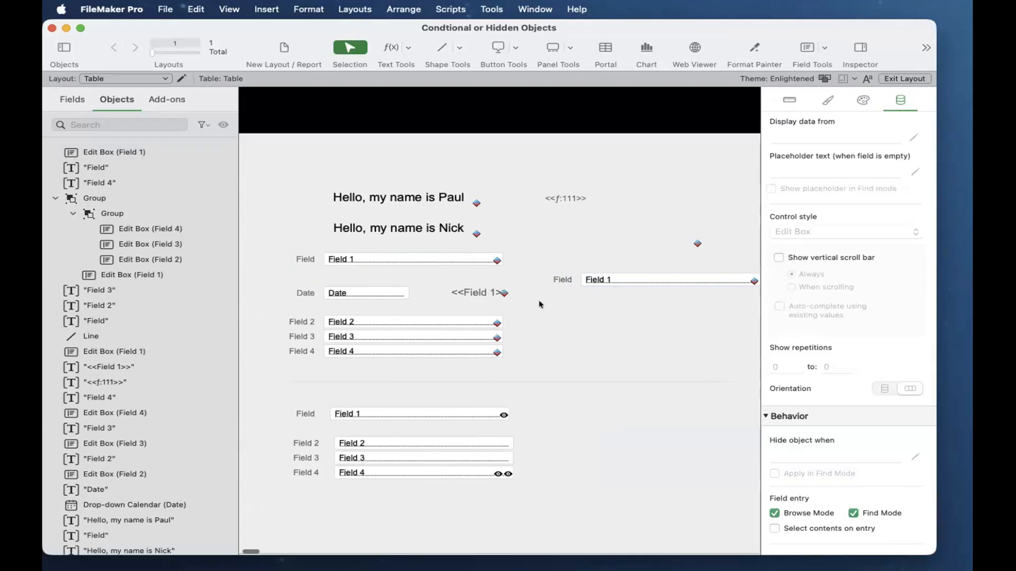
click(364, 257)
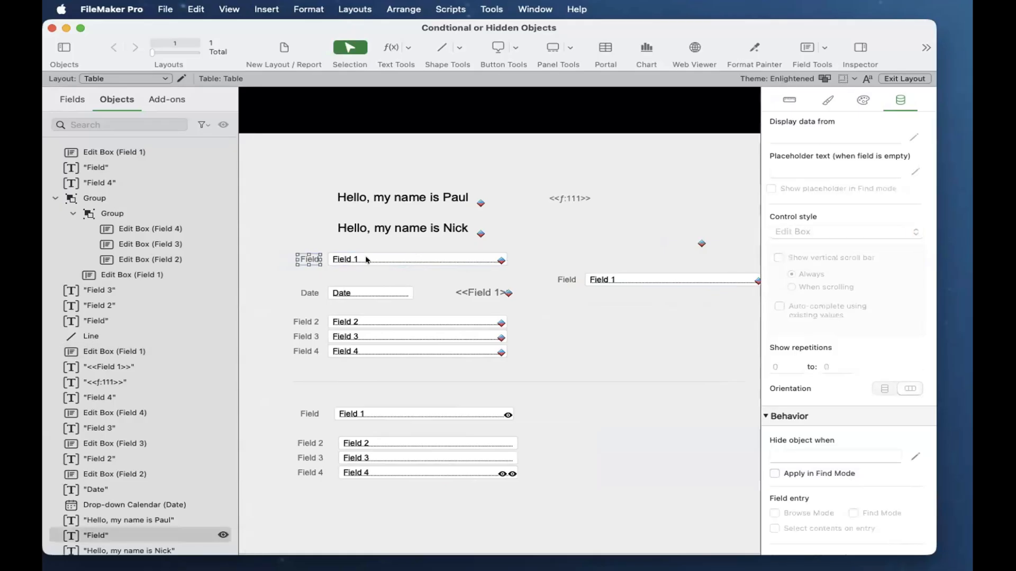
click(371, 9)
mouse_move(403, 8)
click(417, 129)
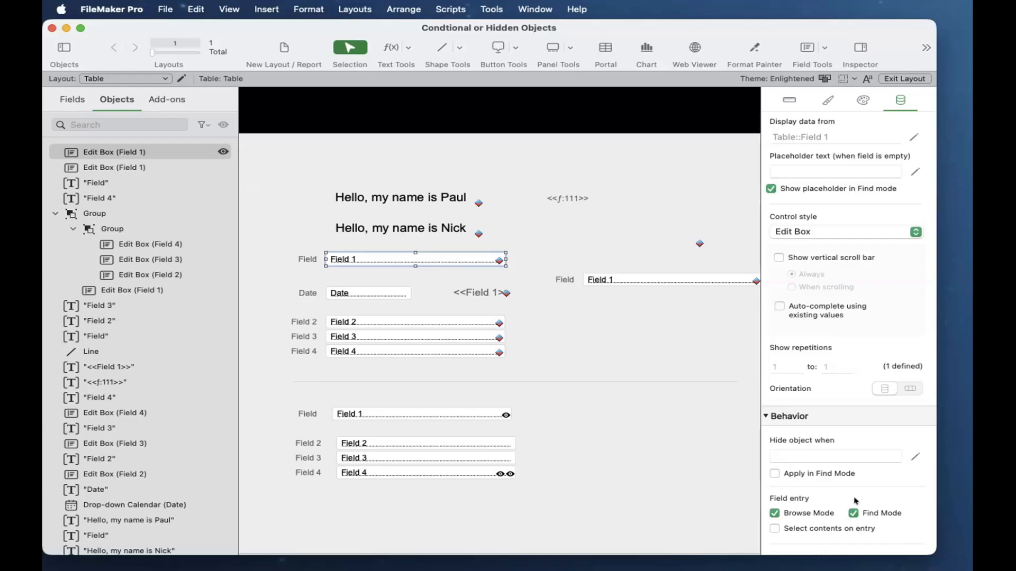
Move the duplicated Field label and Field 1 up to line up with the original Field 1 row.
click(656, 443)
scroll(657, 442, right, 3)
scroll(668, 433, left, 6)
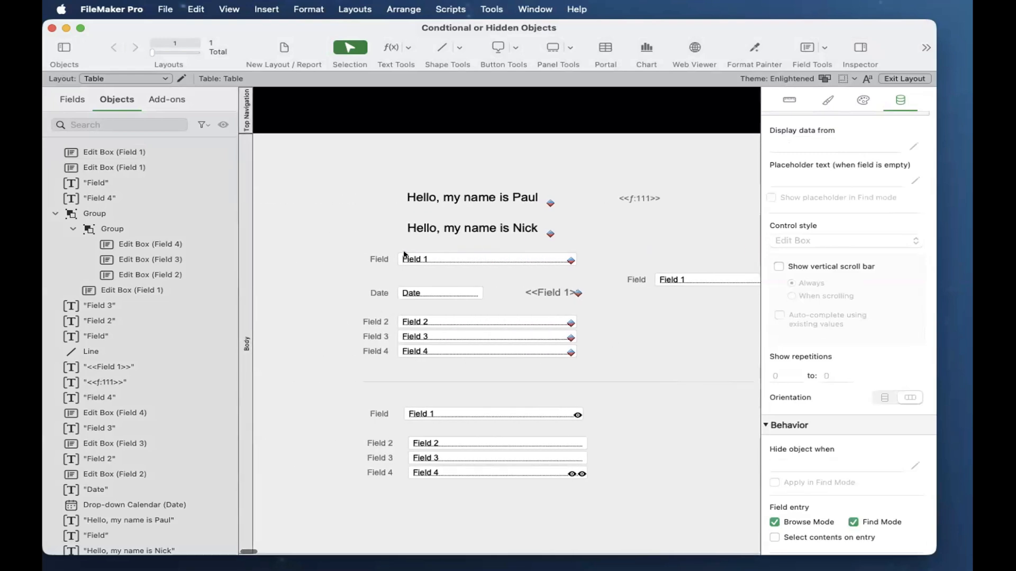
click(556, 260)
scroll(581, 286, right, 2)
scroll(594, 280, right, 1)
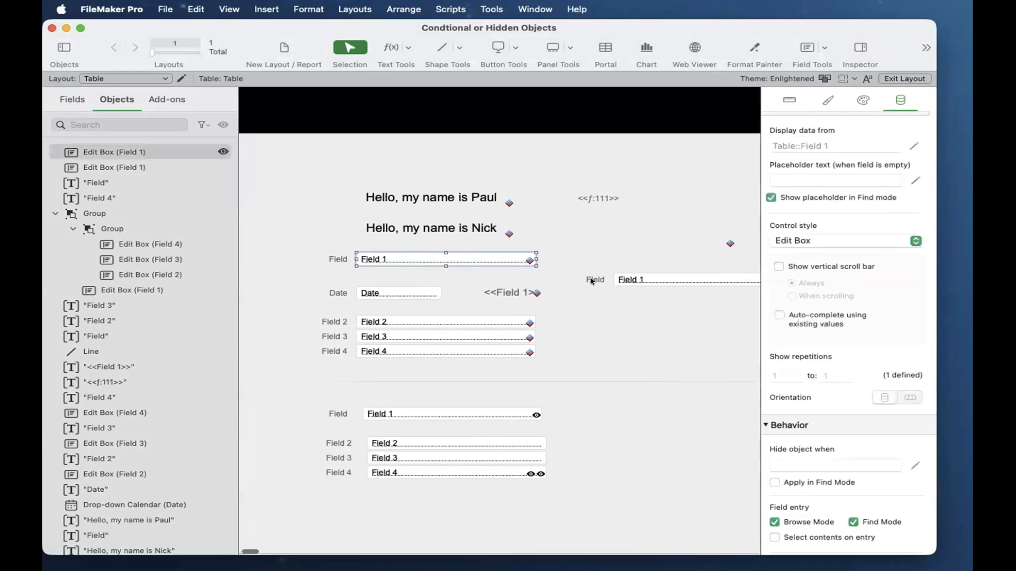
click(593, 279)
shift+click(639, 281)
drag(635, 260, 635, 259)
Apply the original Field 1's two conditional formatting conditions to both that field and its Field label.
click(382, 261)
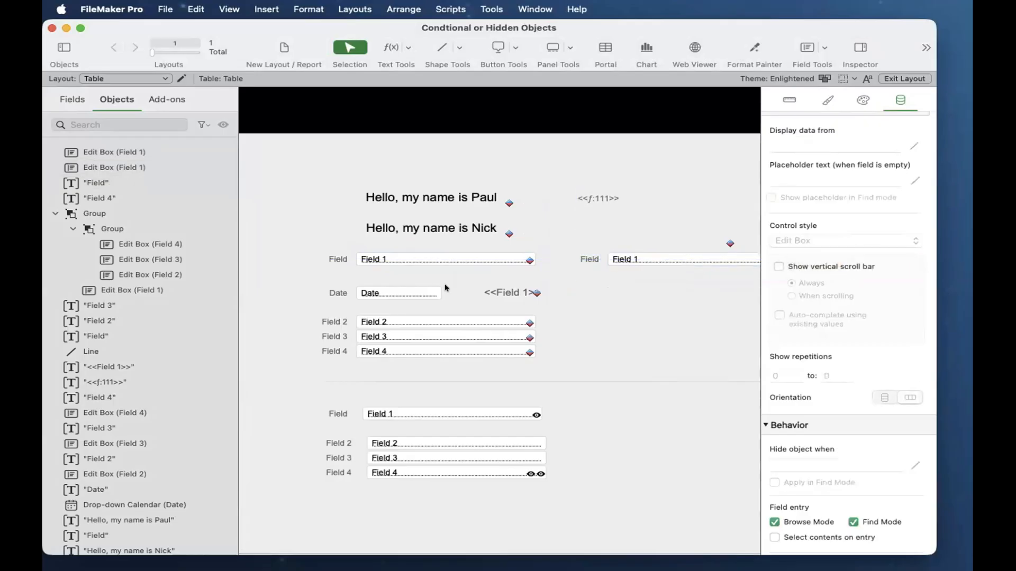
shift+click(331, 260)
right_click(333, 261)
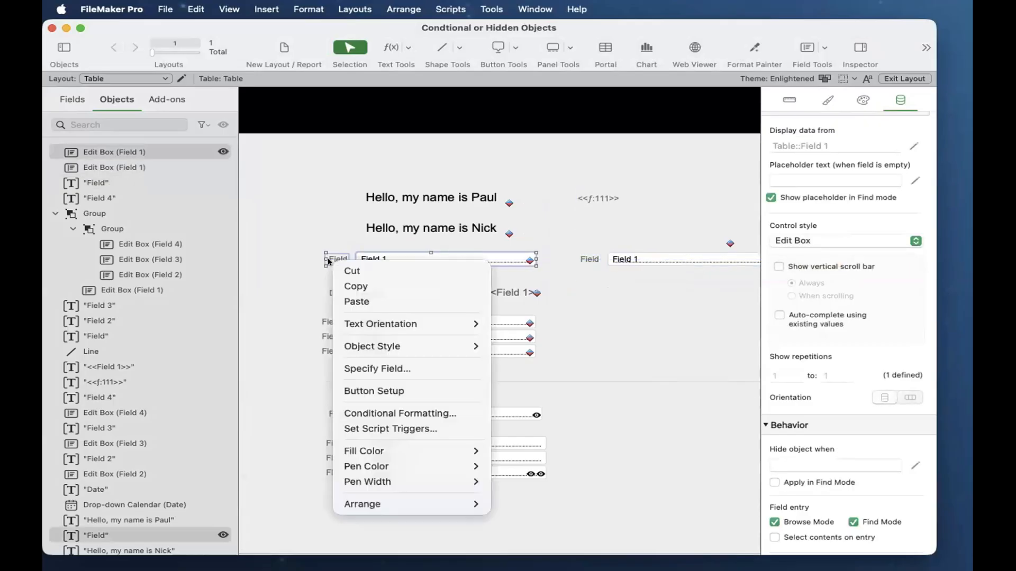
click(401, 415)
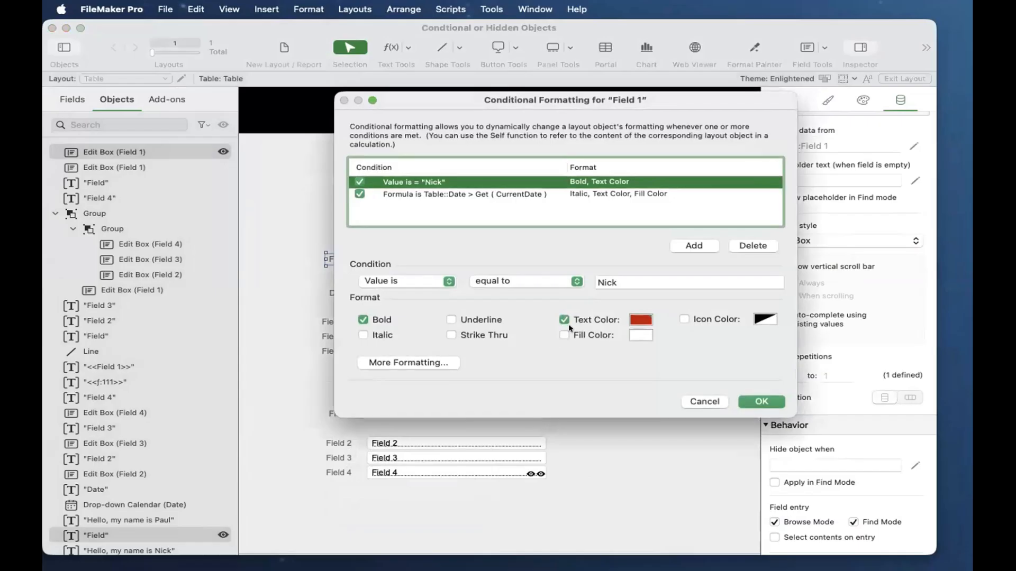
click(749, 403)
click(684, 386)
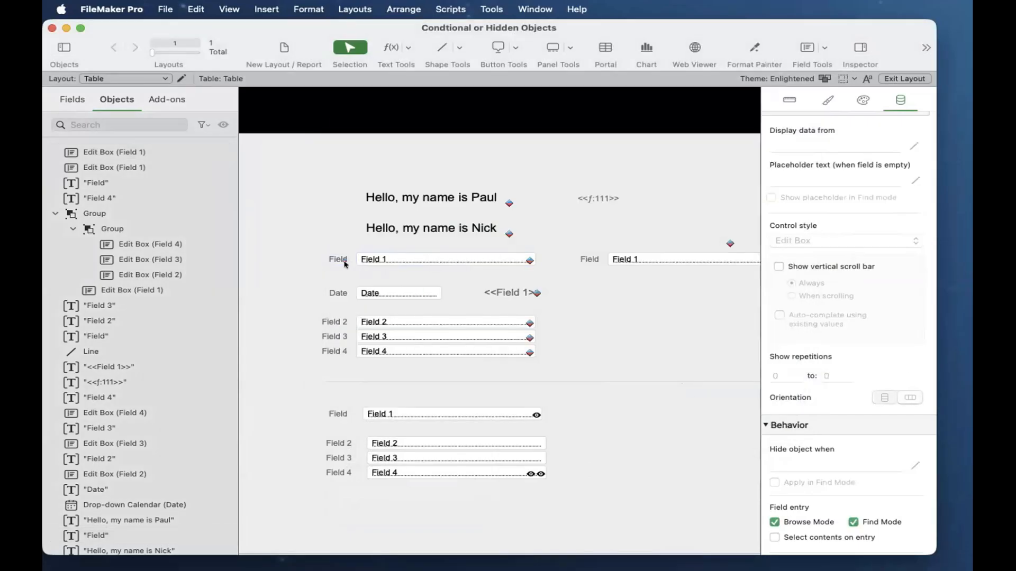
click(342, 261)
In Browse mode, test the name formatting condition by entering its matching first name in the upper Field 1.
key(super+b)
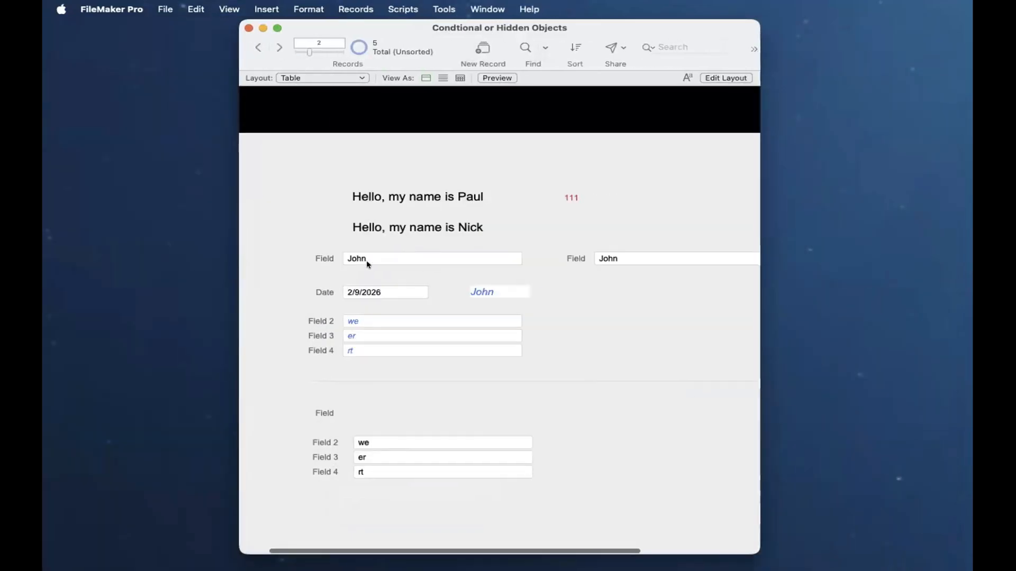
click(376, 254)
text(Nick)
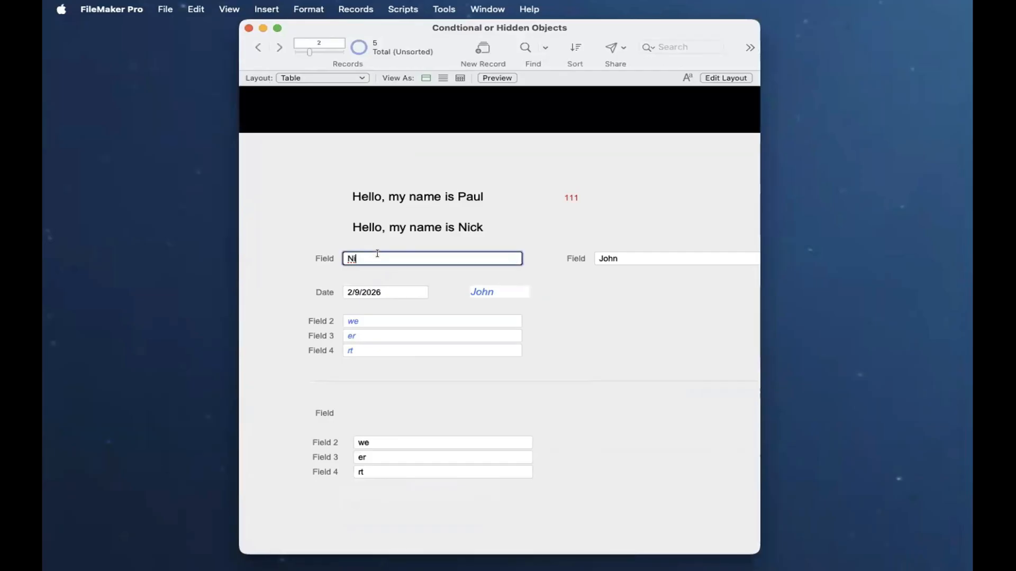
click(389, 269)
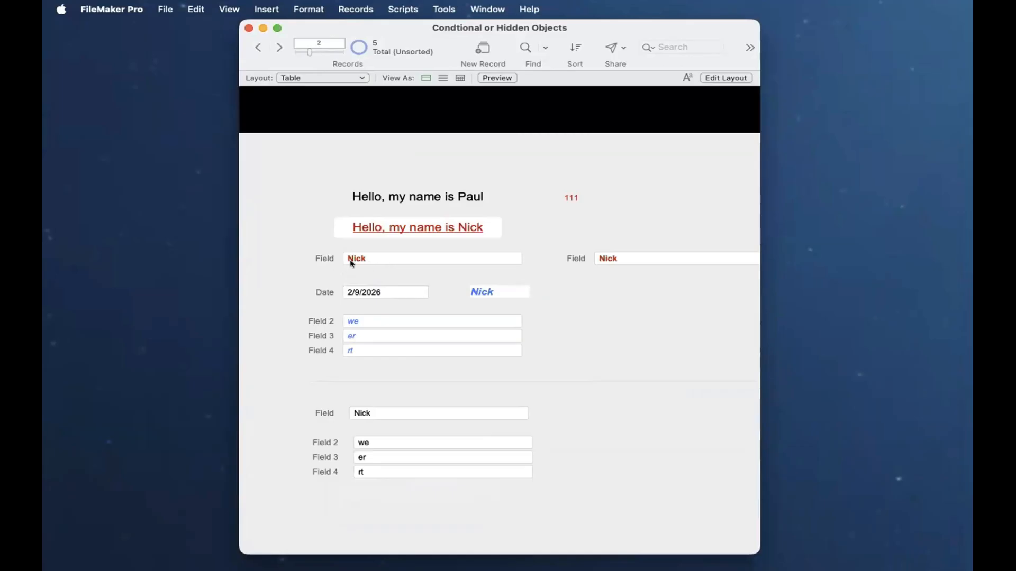
Reapply the conditional formatting to the original Field 1 and its label together, and check both in Browse mode.
key(super+l)
click(365, 259)
shift+click(338, 259)
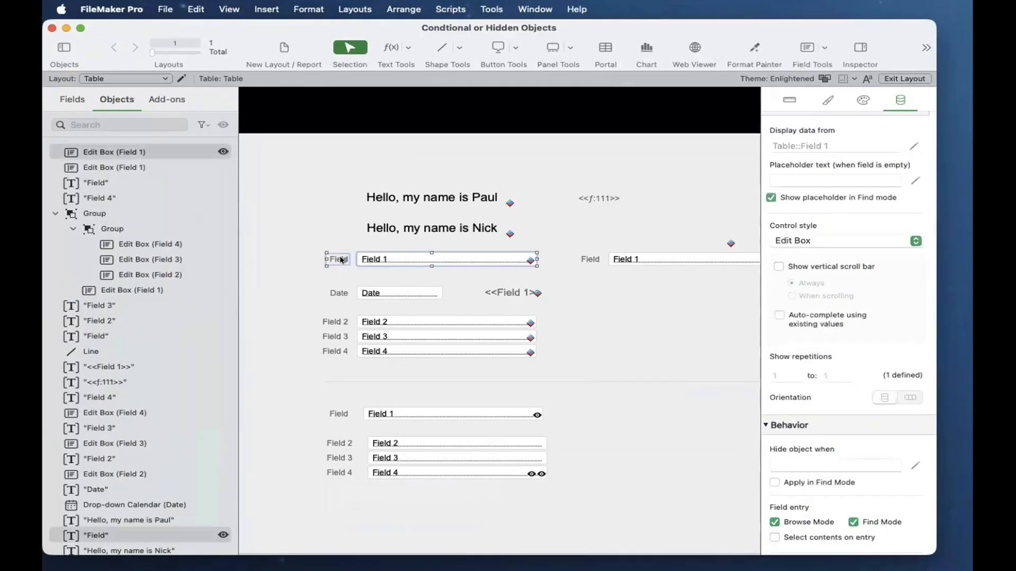
right_click(347, 260)
click(409, 410)
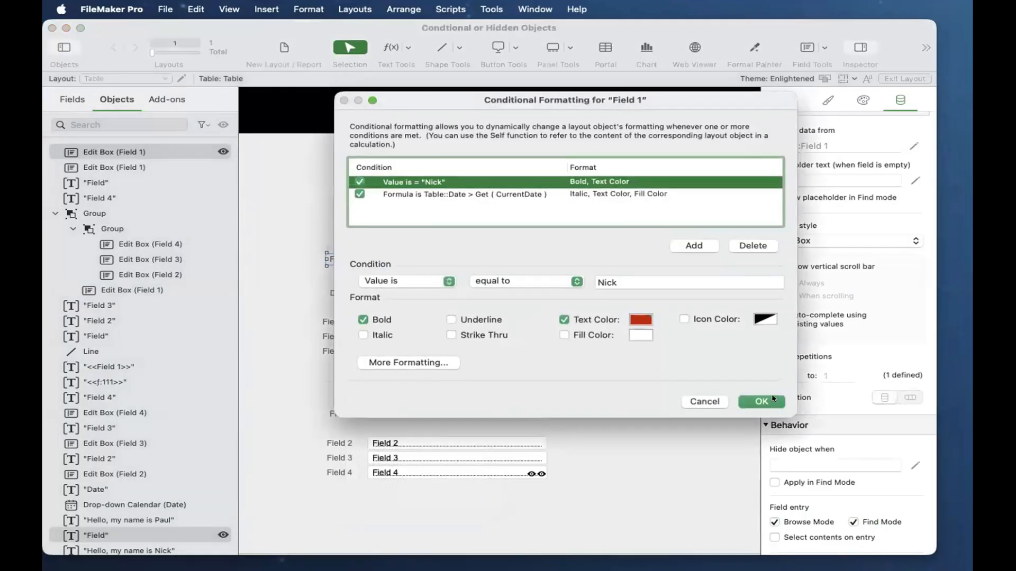
click(762, 402)
click(330, 252)
key(super+b)
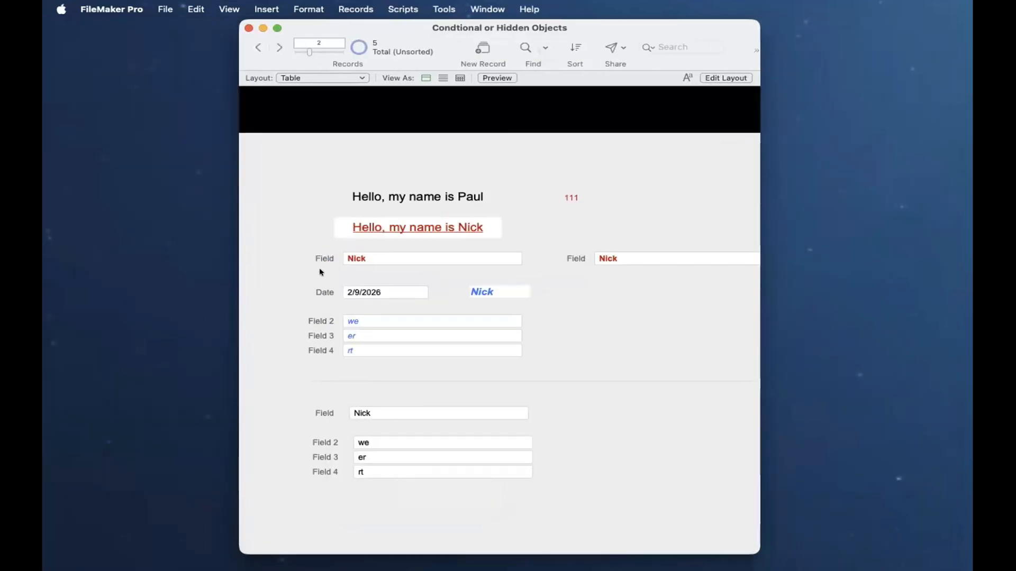
In Layout mode, review the conditional formatting of the original Field label on its own, including its date formula condition.
key(super+l)
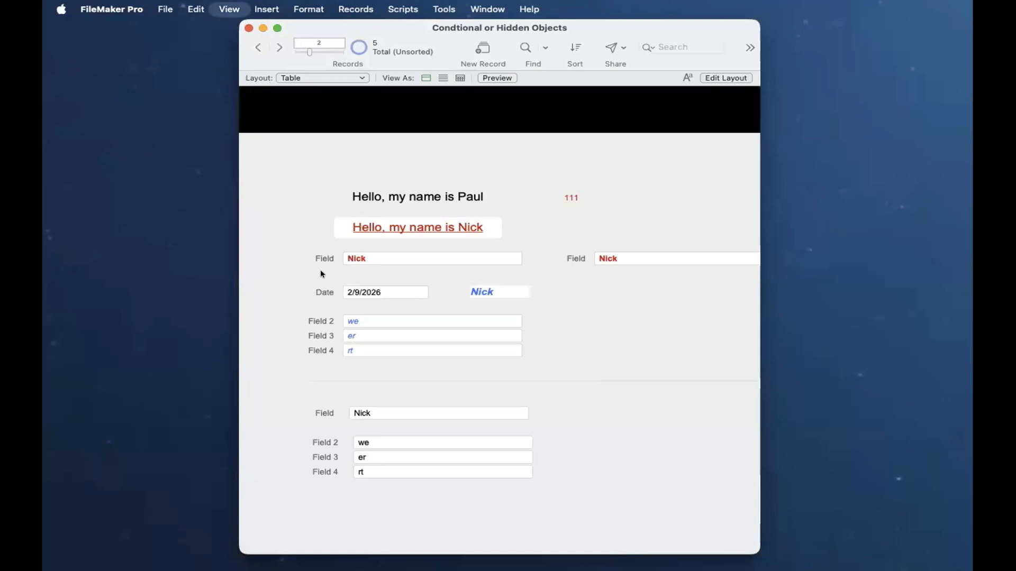
click(336, 259)
right_click(336, 259)
click(386, 379)
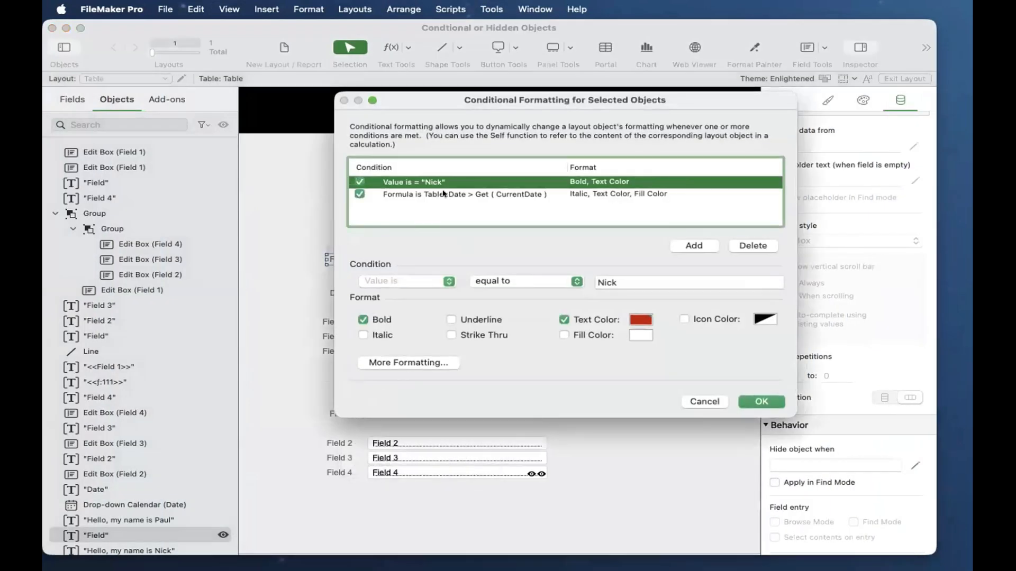
click(443, 194)
key(Return)
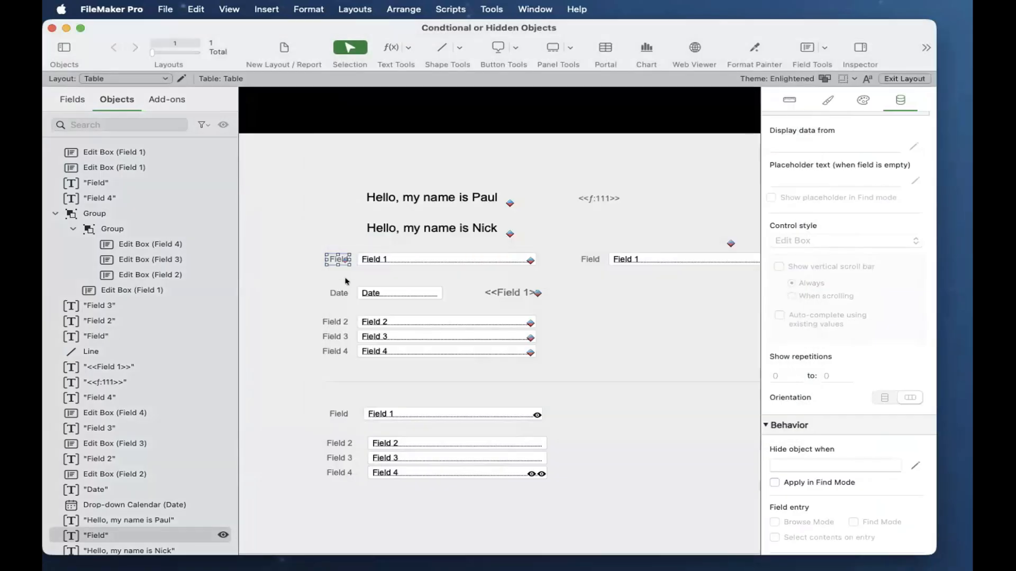
In Browse mode, set the Date to 2/11/2026 to test the Field label's date formatting condition.
key(super+b)
click(369, 287)
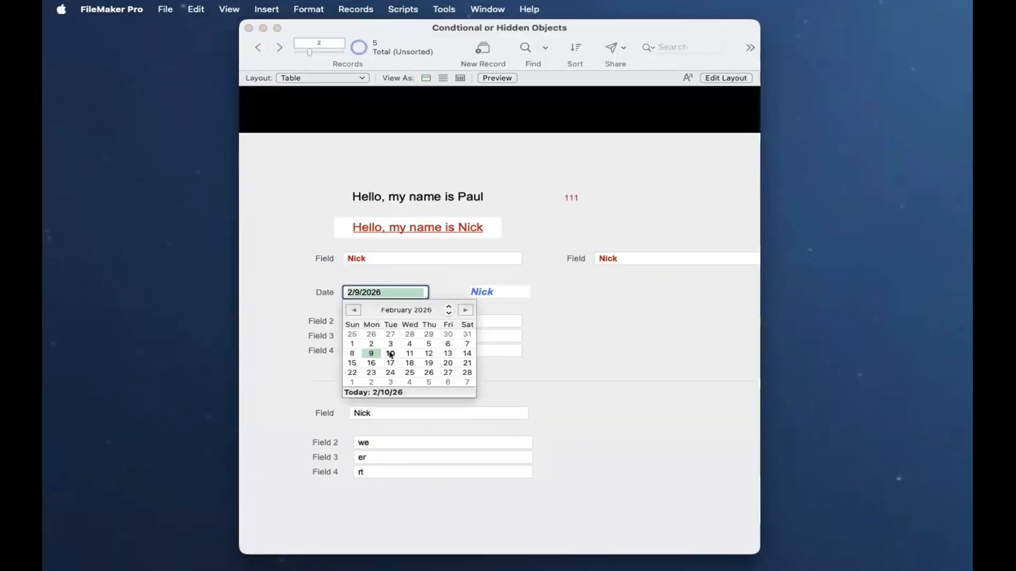
click(402, 351)
click(322, 260)
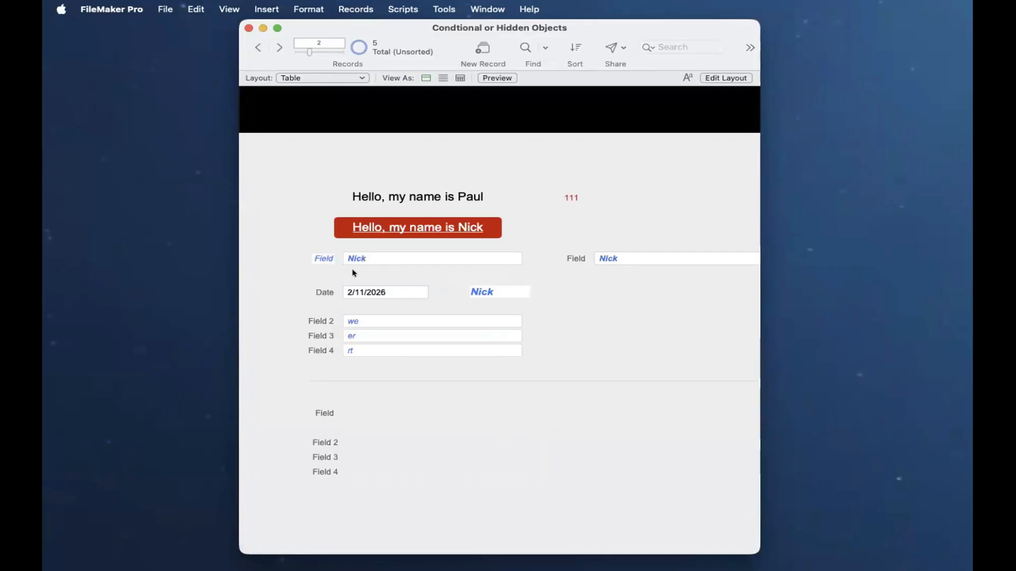
In Layout mode, delete both conditional formatting conditions from the duplicate Field 1 beside the original.
key(super+l)
click(607, 256)
right_click(609, 258)
click(652, 408)
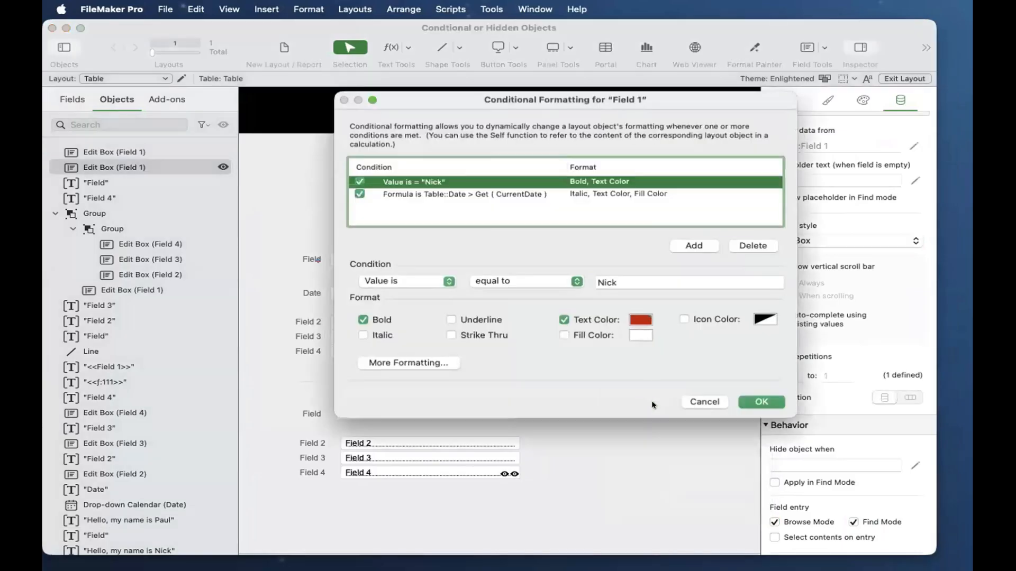
click(755, 246)
click(755, 246)
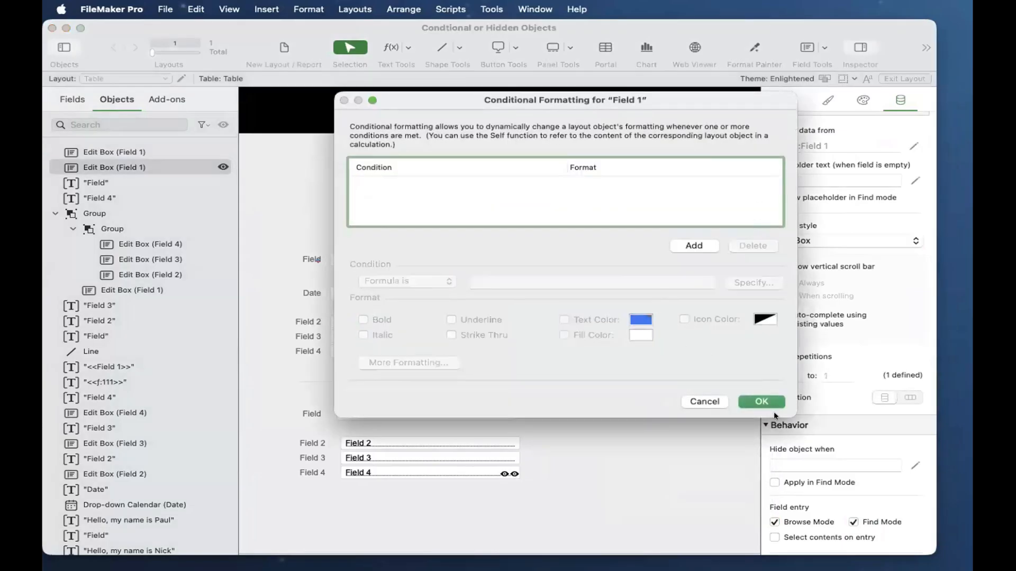
click(762, 402)
In Browse mode, set the Date to 2/10/2026 and back to 2/11/2026 to compare the original and duplicate fields.
key(super+b)
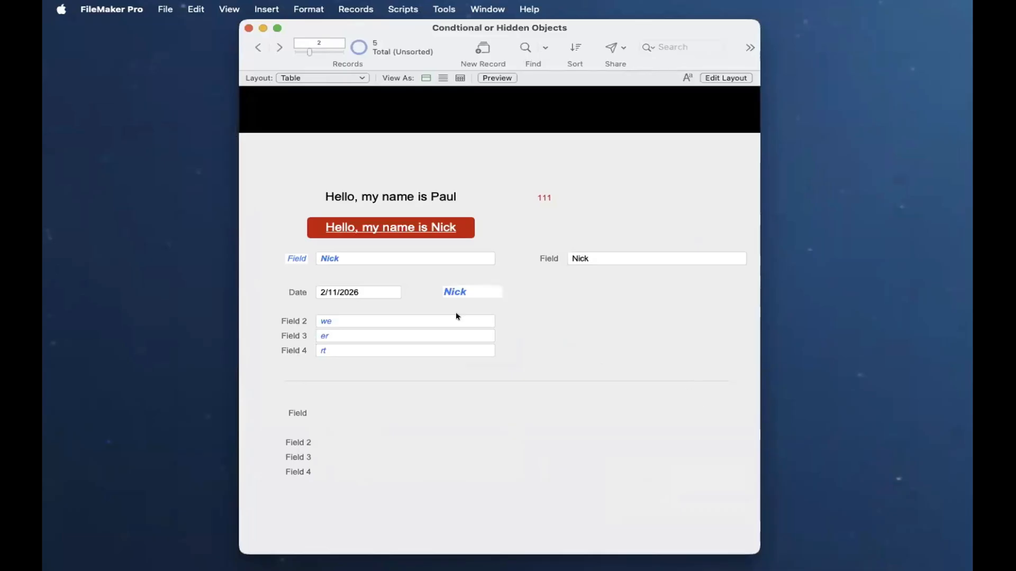
click(342, 292)
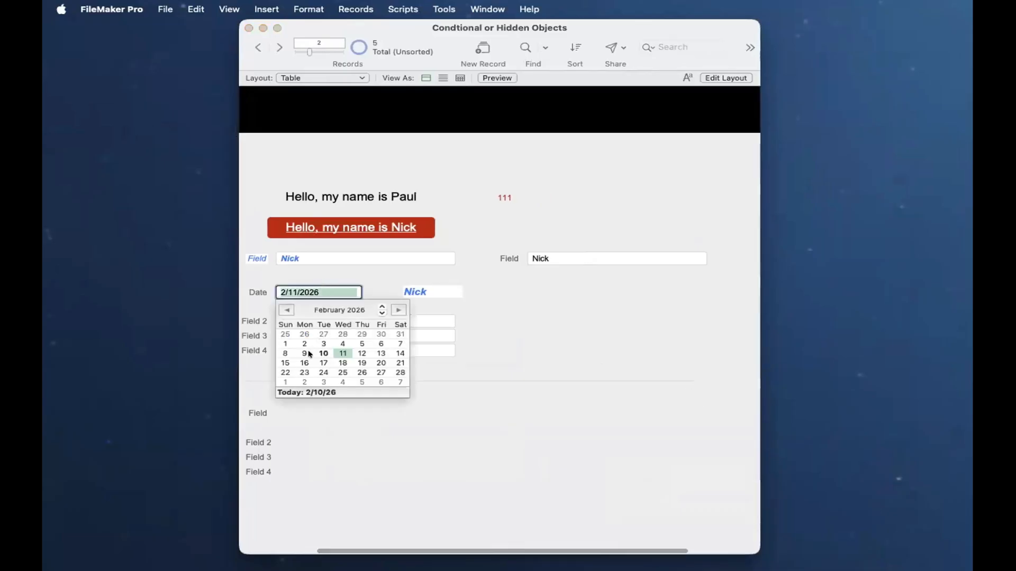
click(321, 353)
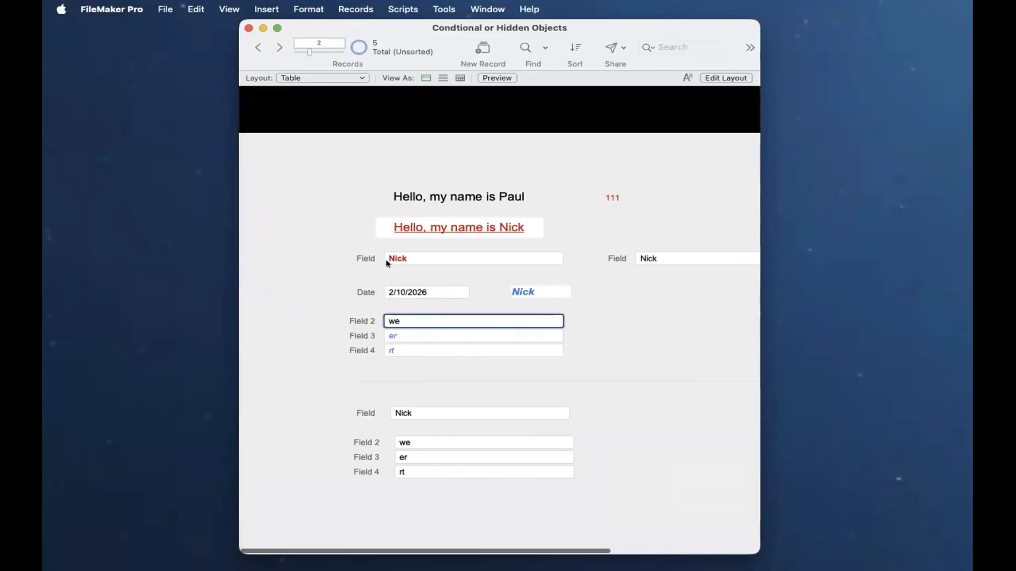
click(415, 294)
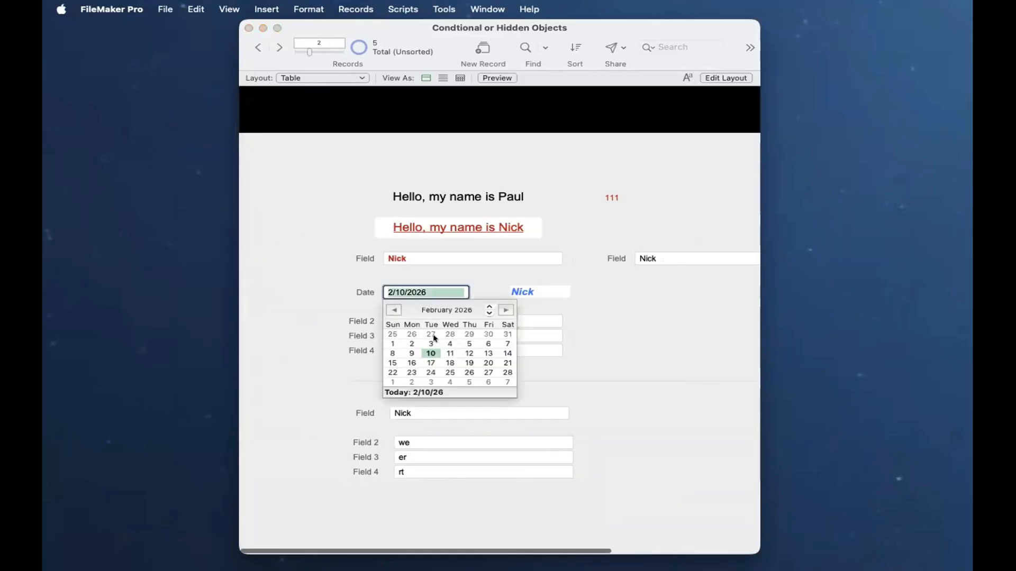
click(450, 353)
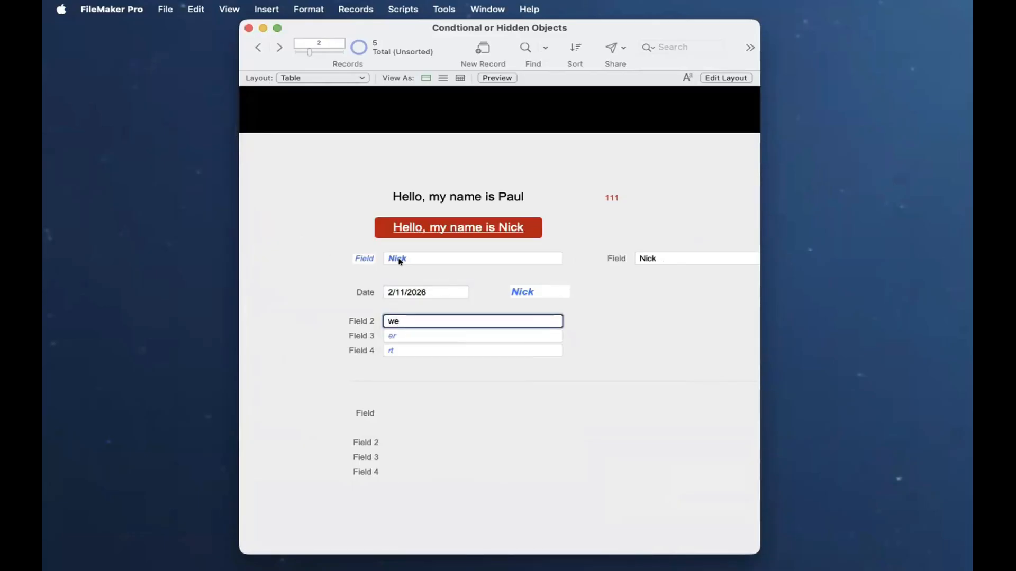
click(604, 269)
Reposition and widen the database window so the whole layout fits.
scroll(450, 149, right, 1)
drag(388, 37, 369, 36)
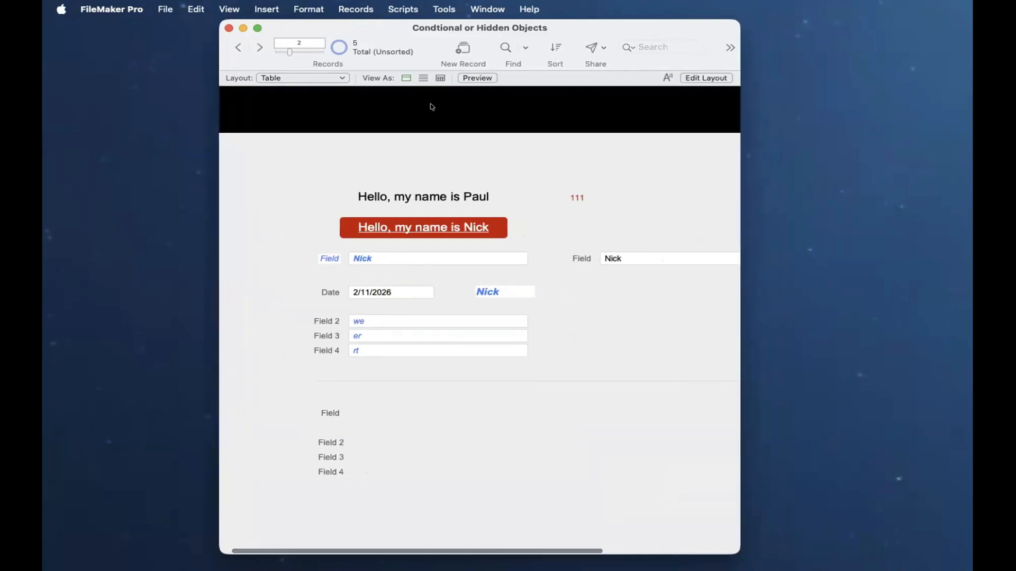
drag(698, 550, 853, 559)
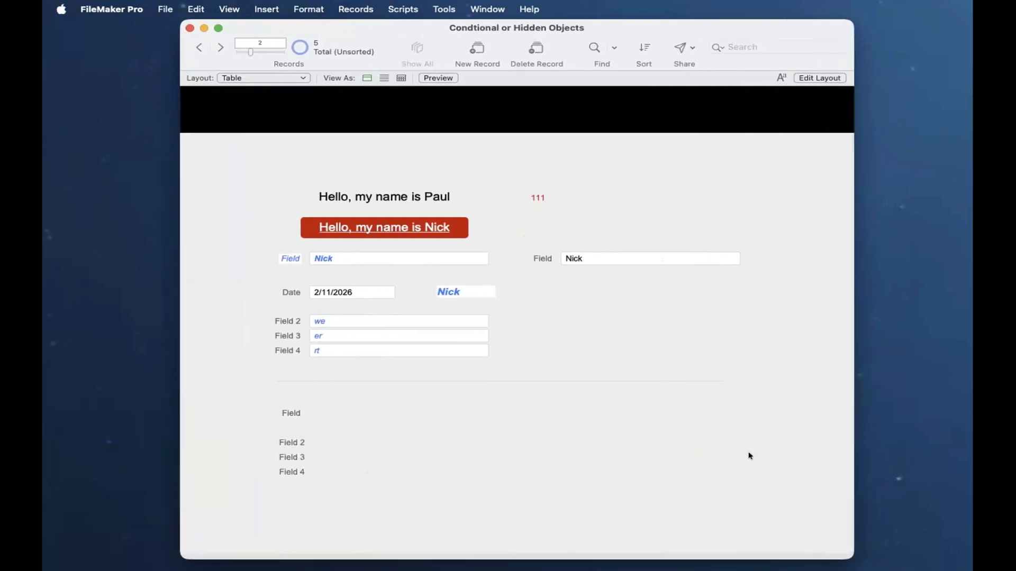
In Layout mode, review the shared conditional formatting of the original Field label and Field 1, including the additional text format options.
key(super+l)
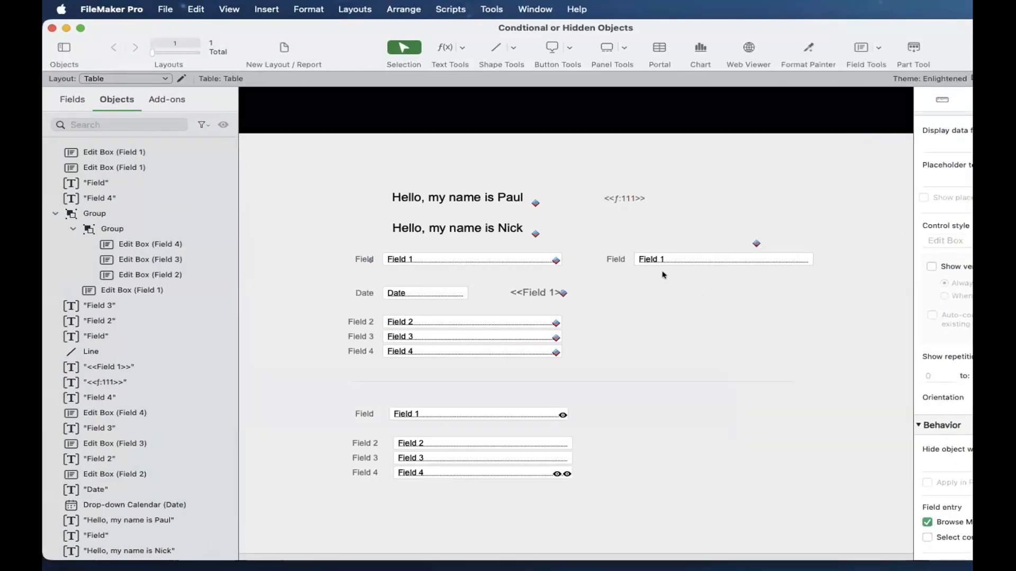
scroll(374, 271, down, 1)
click(367, 258)
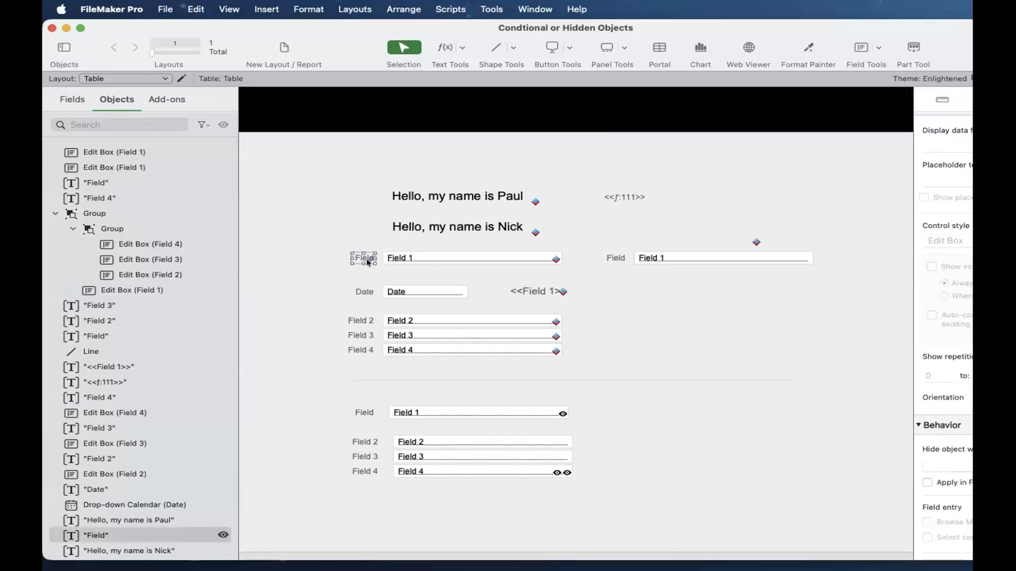
shift+click(411, 262)
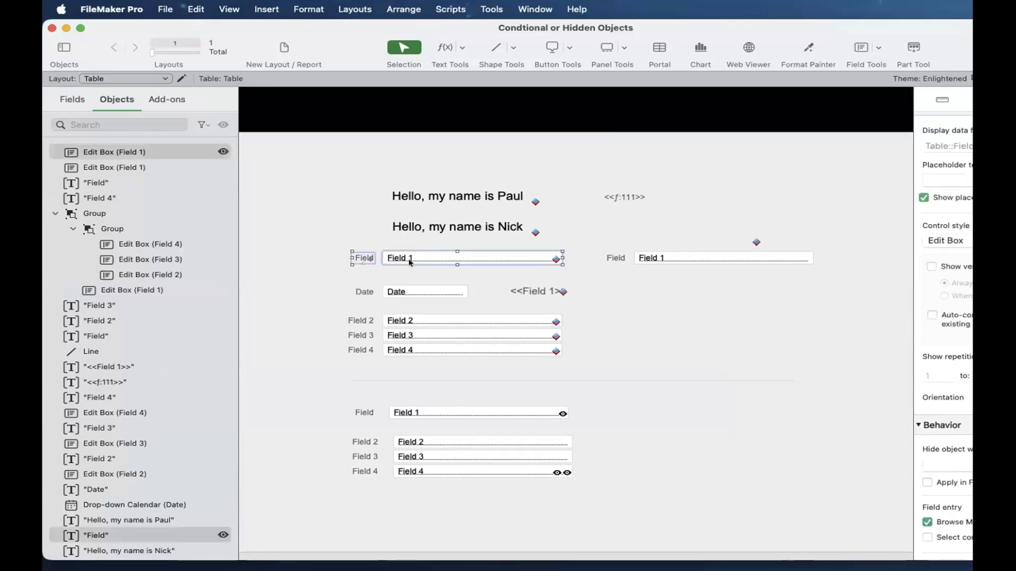
right_click(411, 261)
click(479, 411)
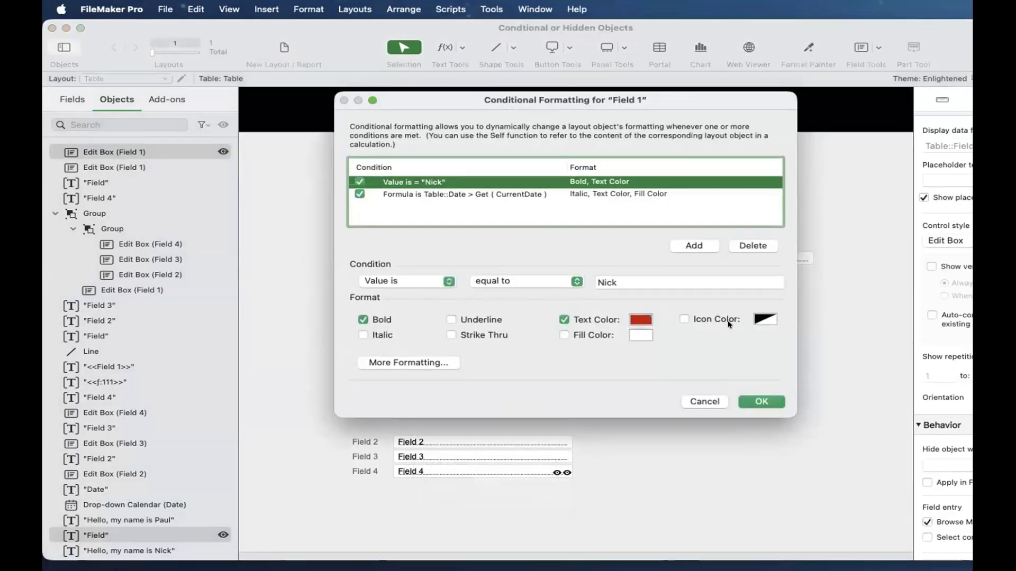
click(414, 364)
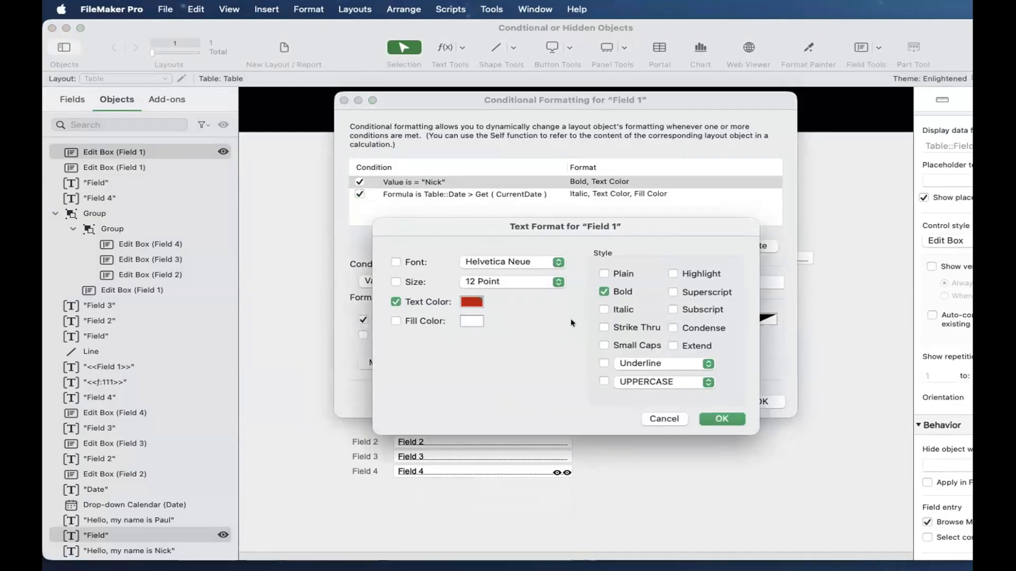
key(Return)
key(Return)
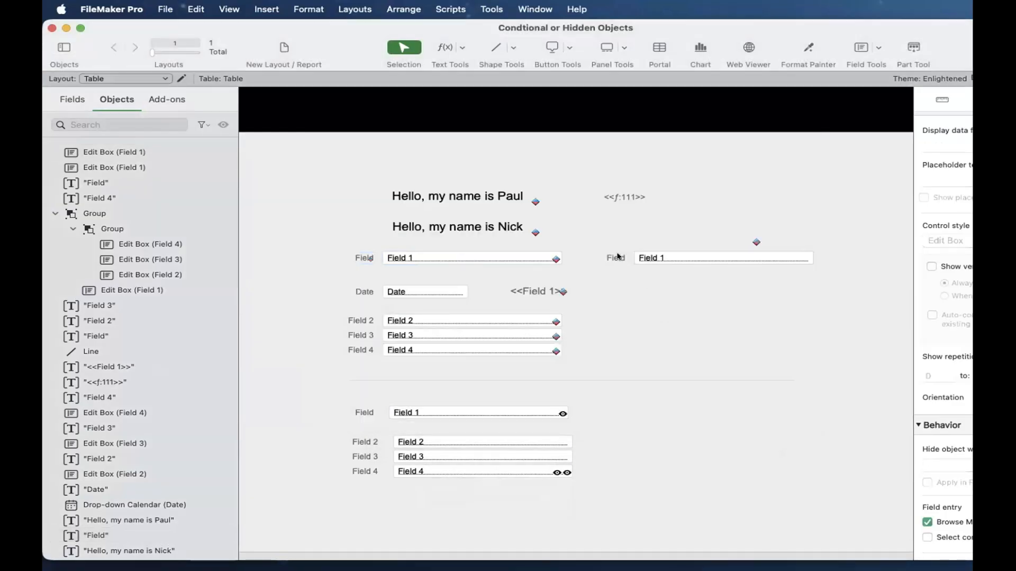
Duplicate the unformatted Field 1 and its label together, placing the copies directly below them.
click(616, 257)
scroll(653, 263, right, 3)
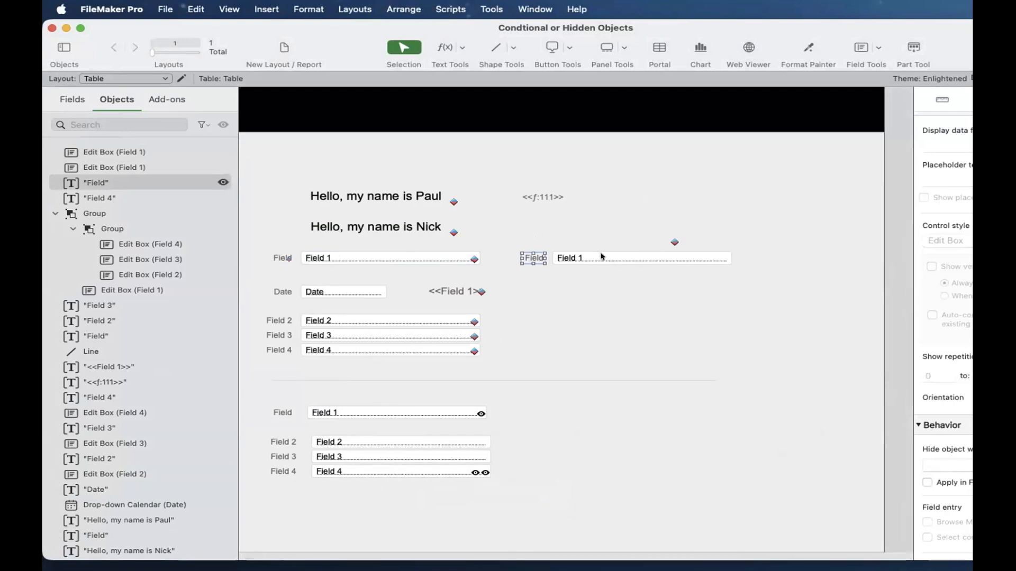
click(601, 257)
shift+click(532, 258)
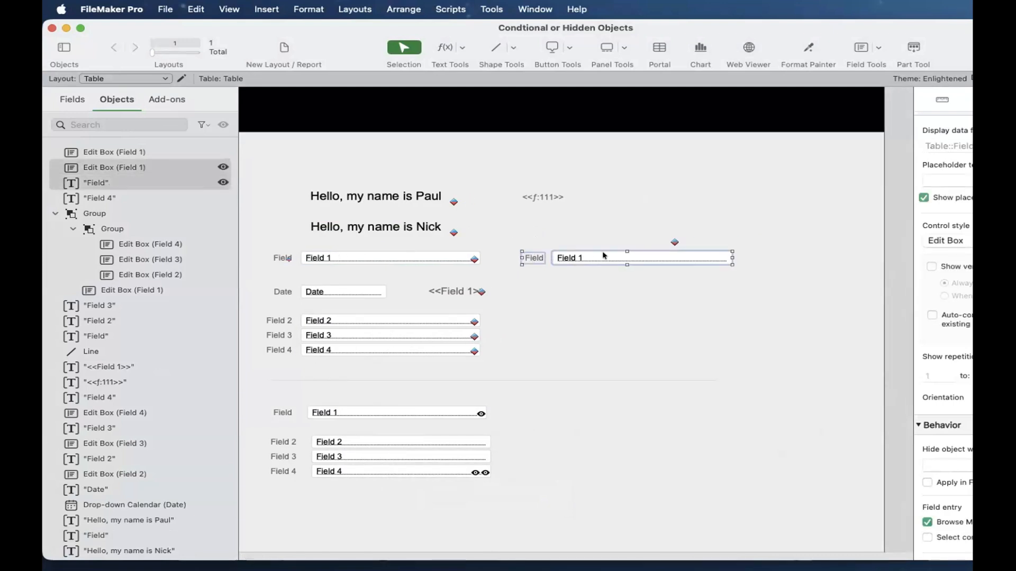
drag(605, 281, 604, 285)
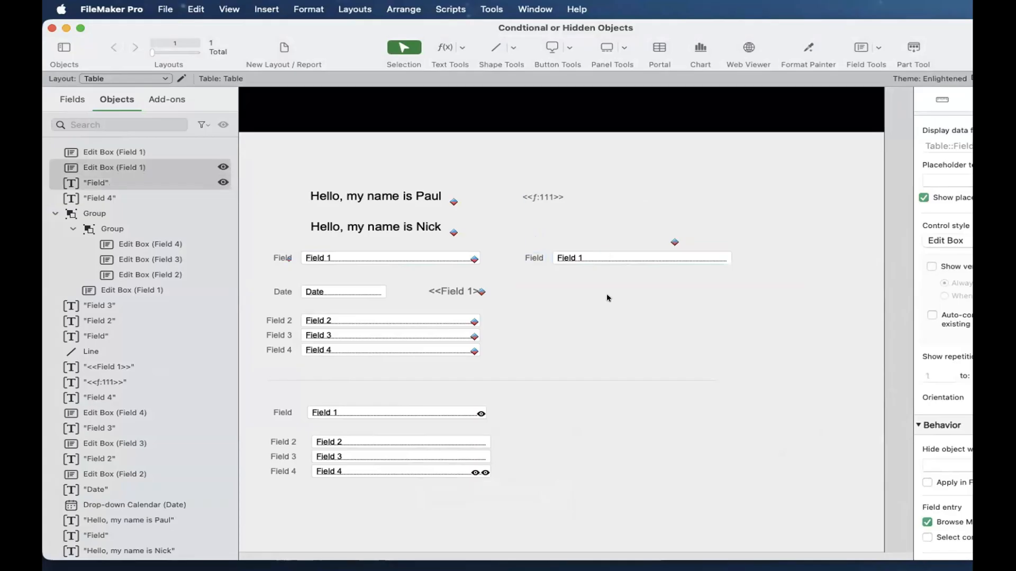
Give the new Field 1 copy a blue line (2982FE) and a lighter blue solid fill, trying a green line first.
click(612, 286)
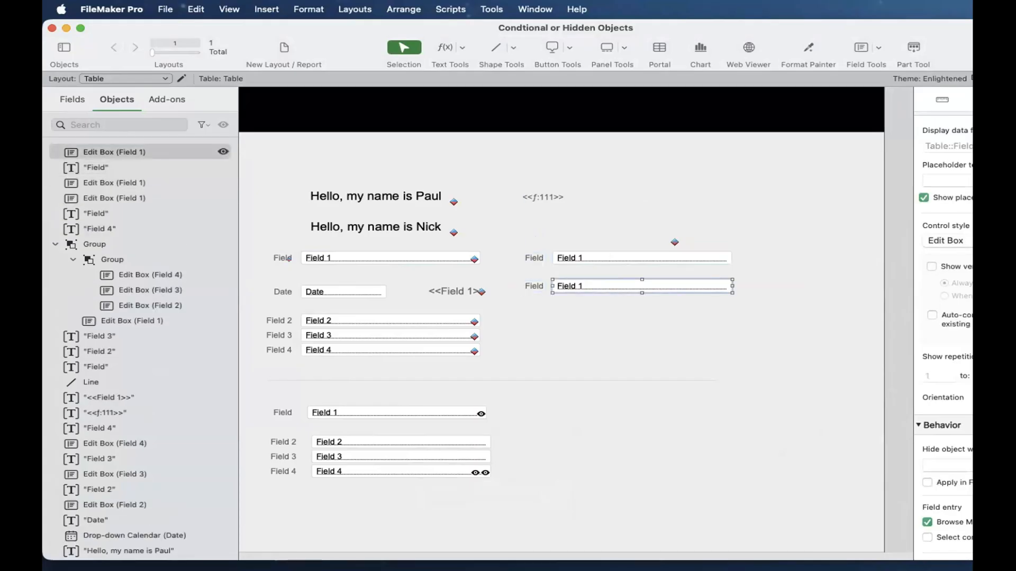
click(853, 100)
click(900, 294)
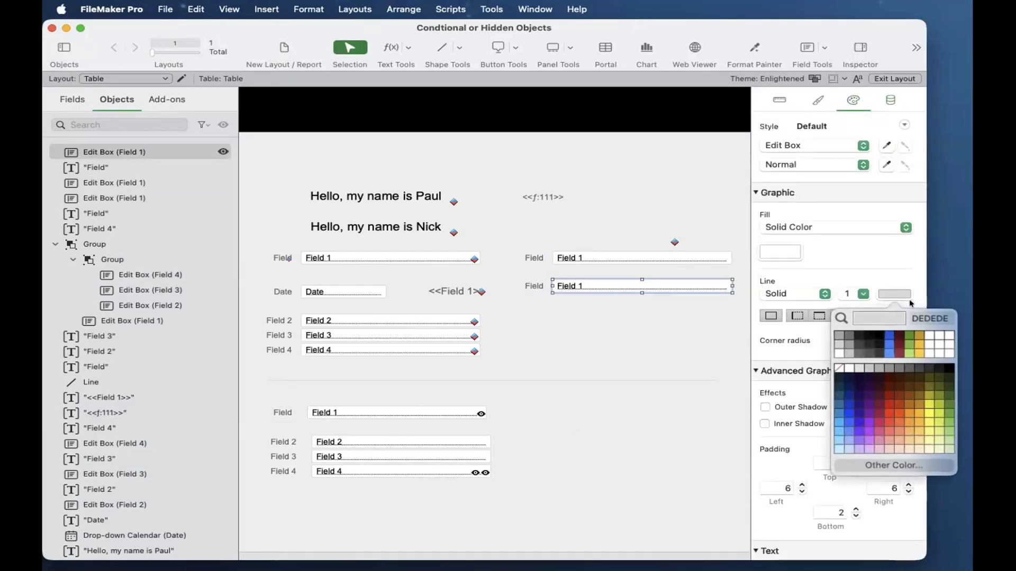
click(832, 149)
scroll(878, 286, down, 1)
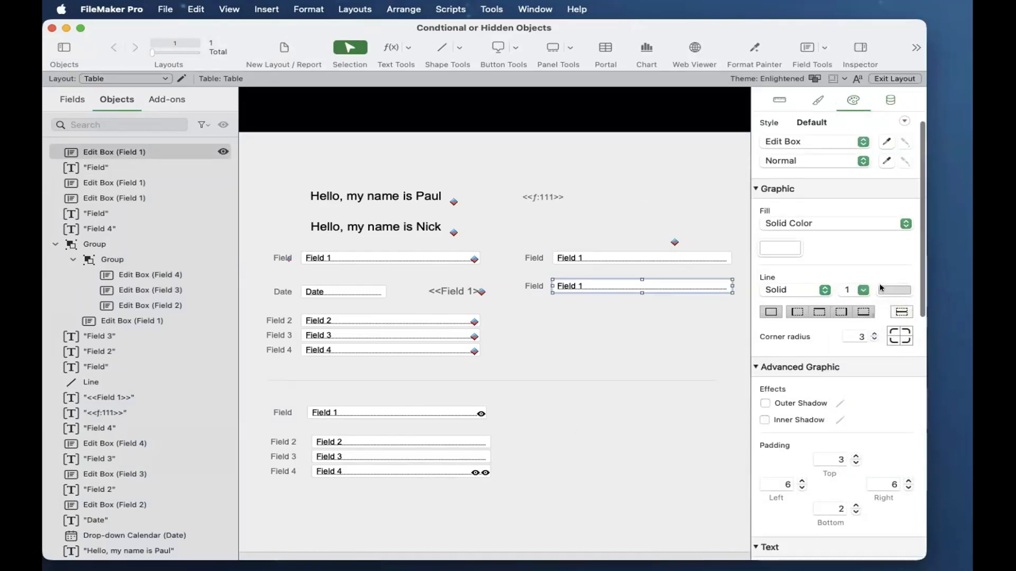
click(882, 289)
click(904, 336)
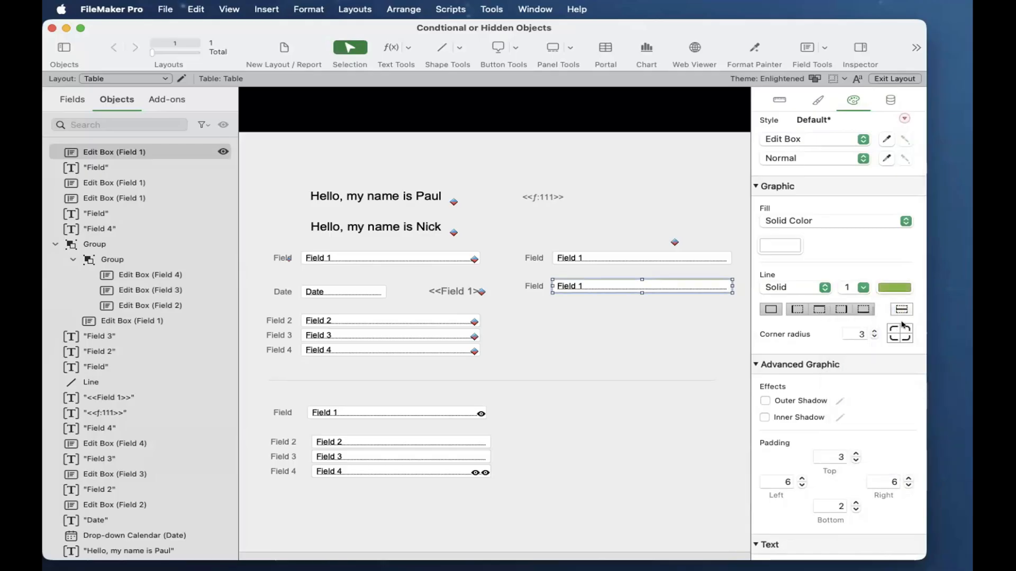
click(898, 287)
click(888, 338)
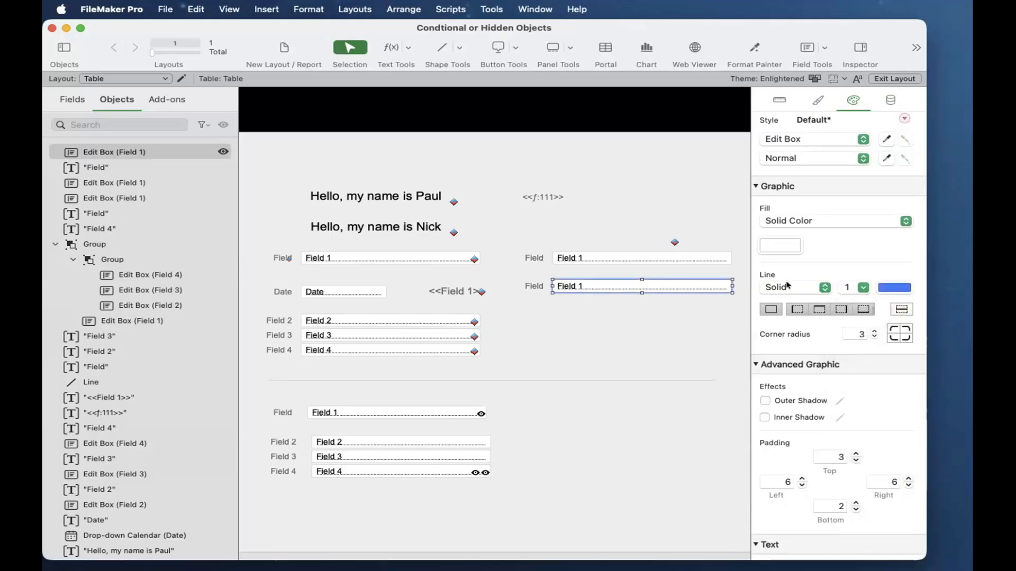
click(775, 243)
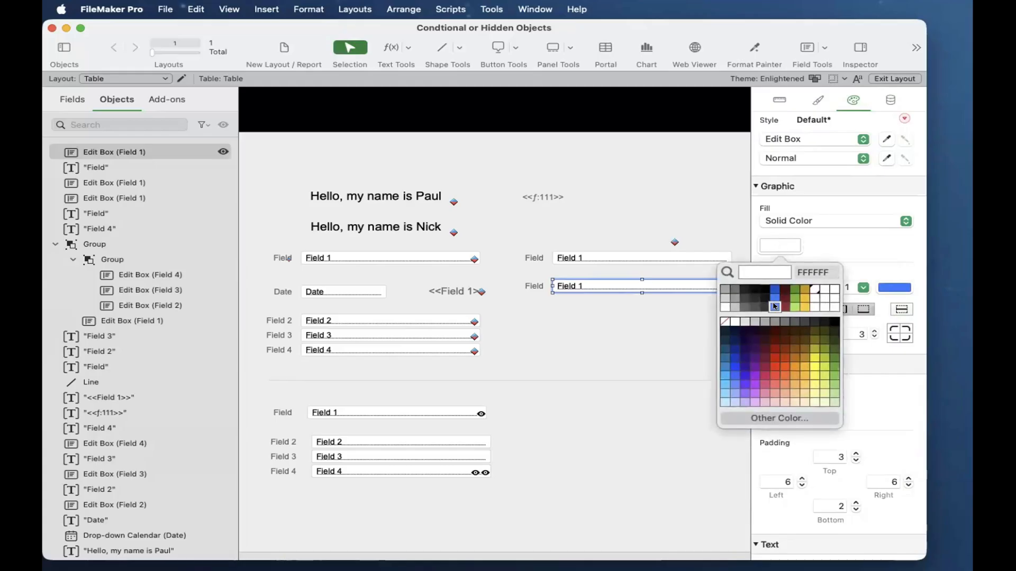
click(775, 306)
Set the blue field's text color to white.
scroll(889, 354, down, 4)
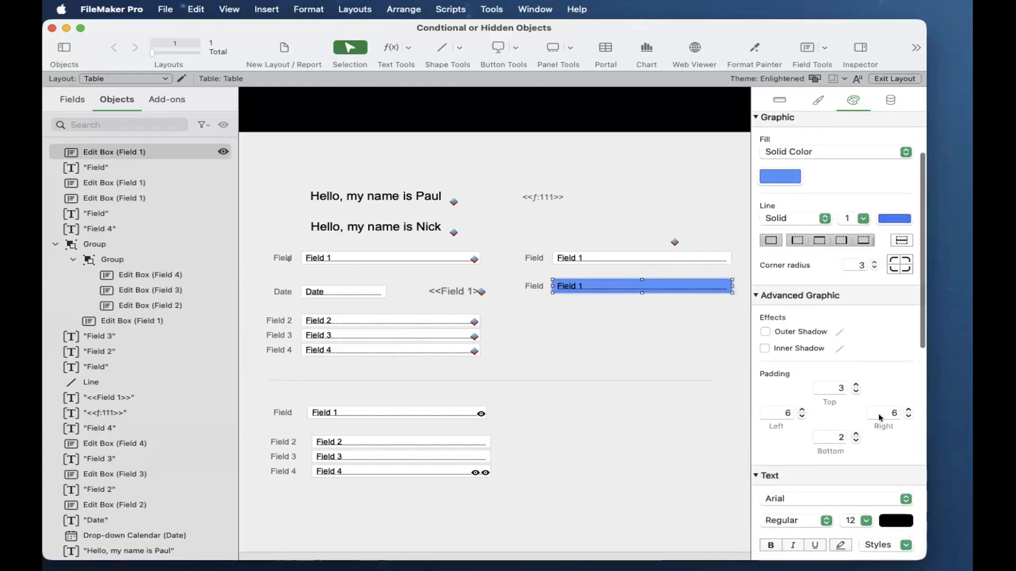
click(889, 492)
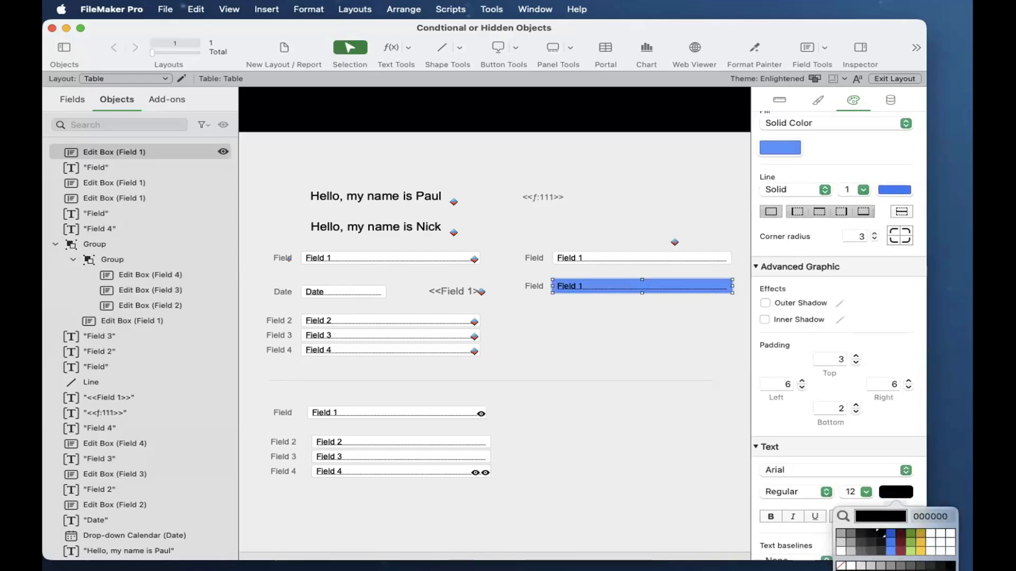
click(851, 566)
click(658, 310)
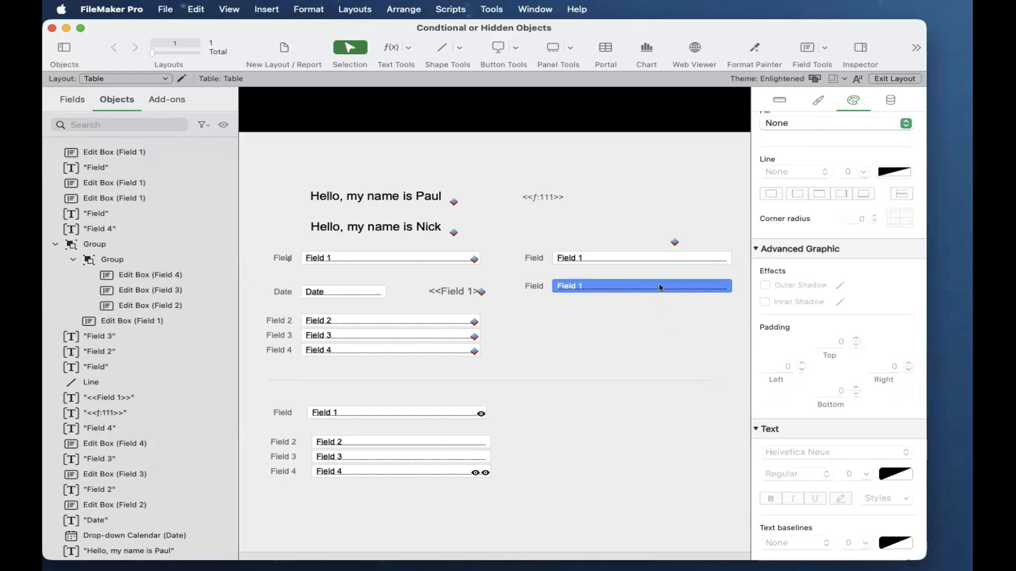
Change the blue field's line to a darker blue and set its thickness to 2 pt.
click(661, 287)
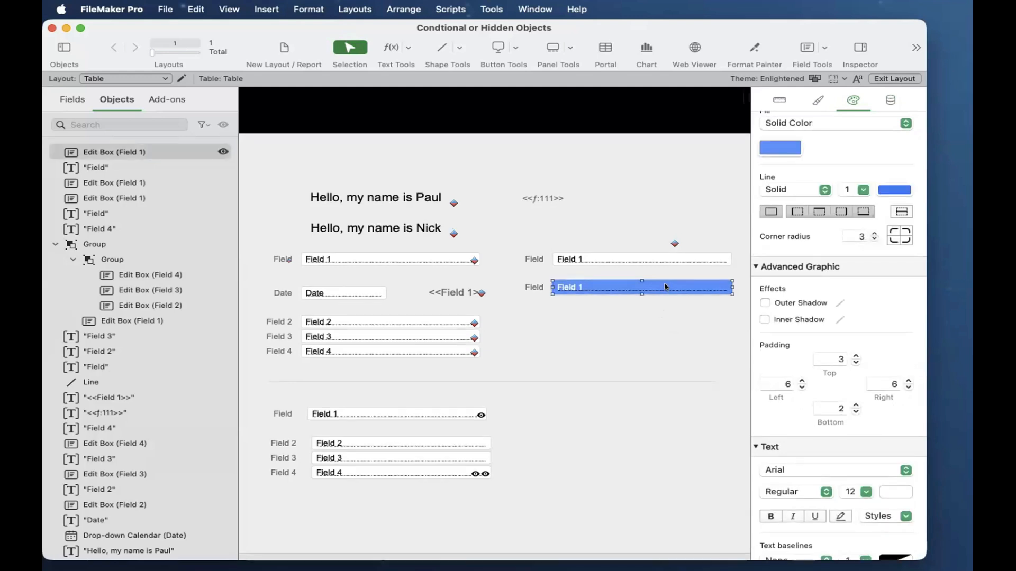
click(910, 191)
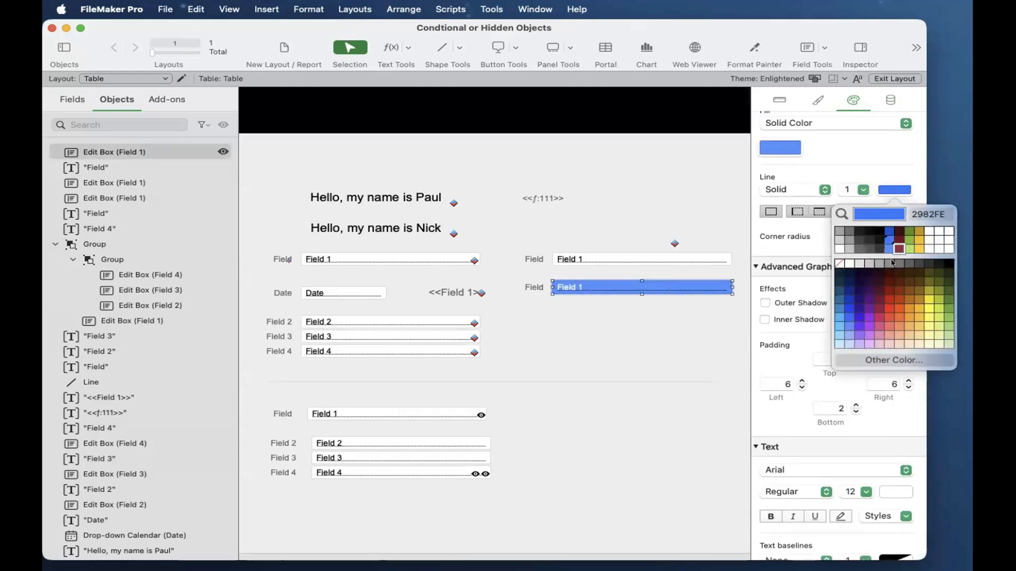
click(889, 232)
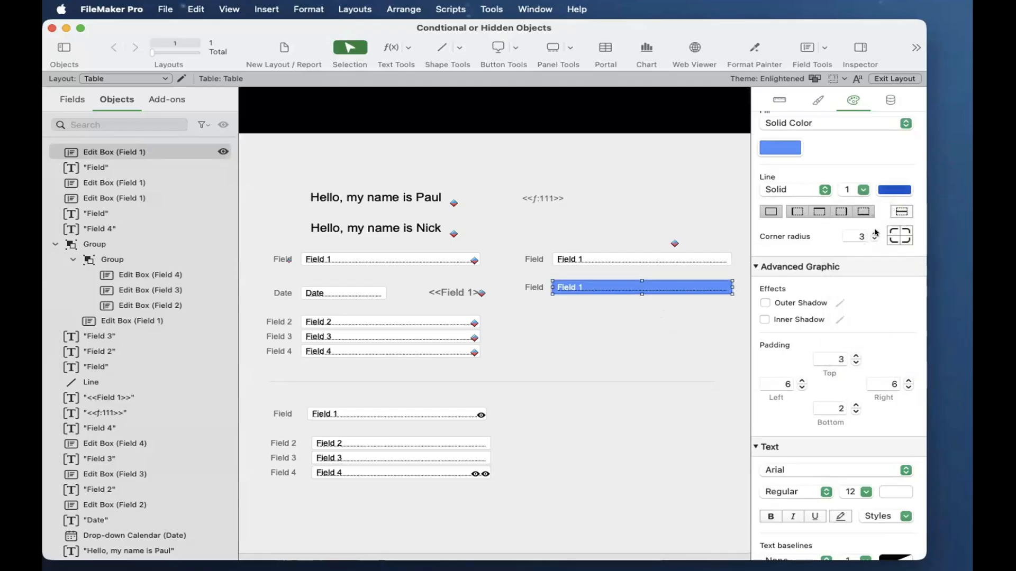
click(862, 189)
click(852, 228)
click(640, 351)
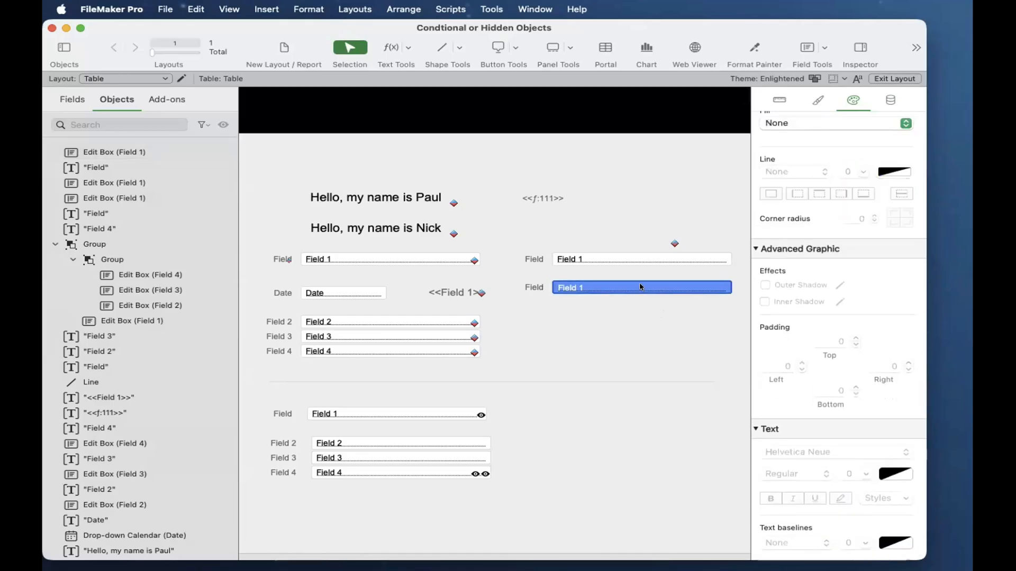
scroll(596, 296, down, 1)
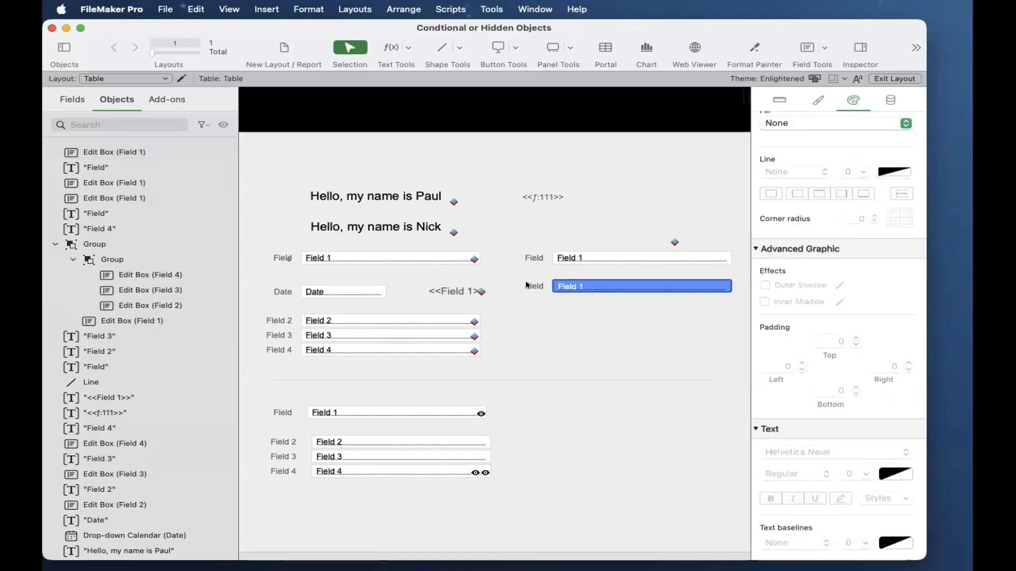
Copy the blue Field 1 box's style onto the label beside it.
click(561, 286)
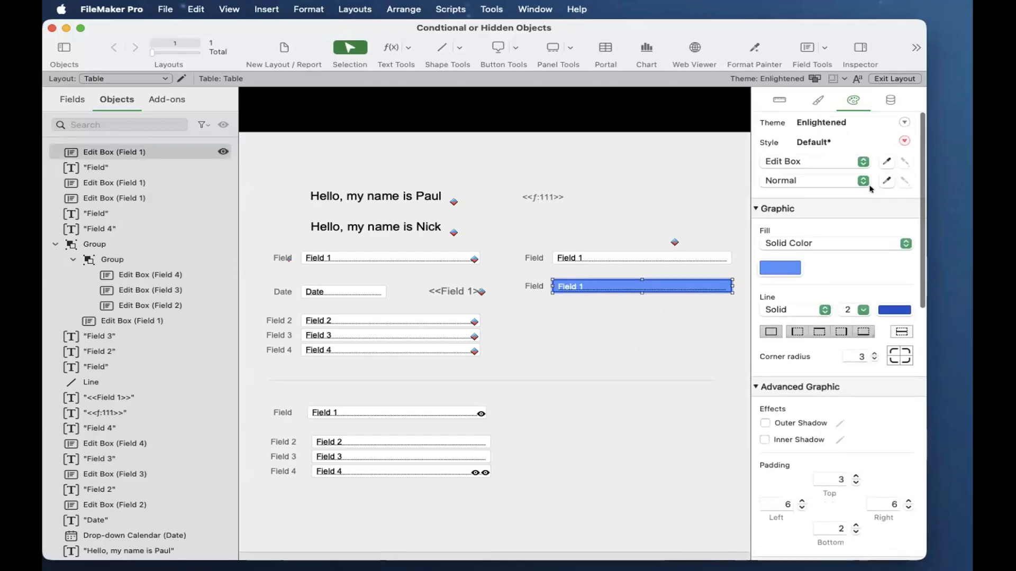
click(537, 286)
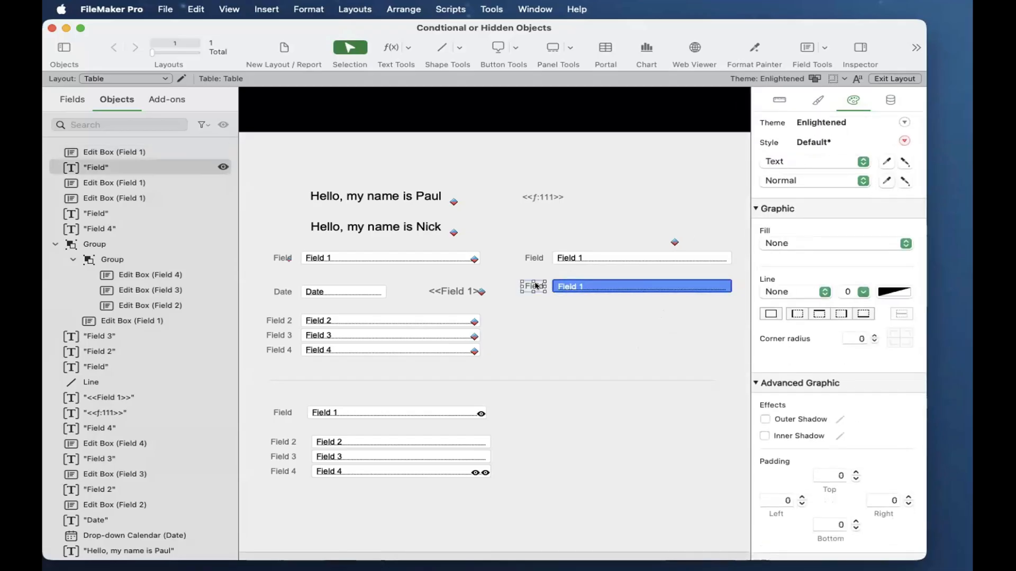
click(904, 162)
drag(530, 288, 534, 285)
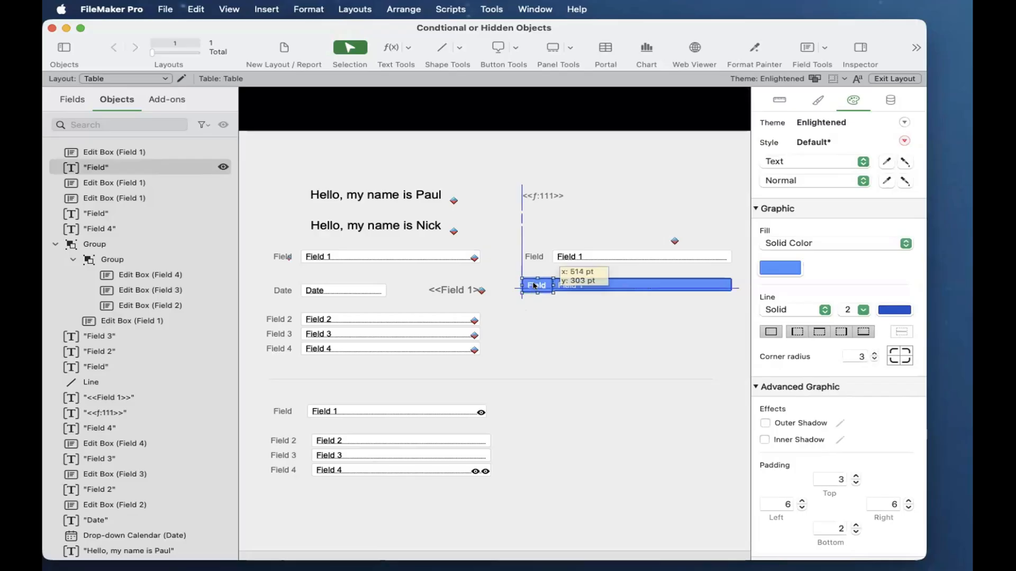
click(540, 317)
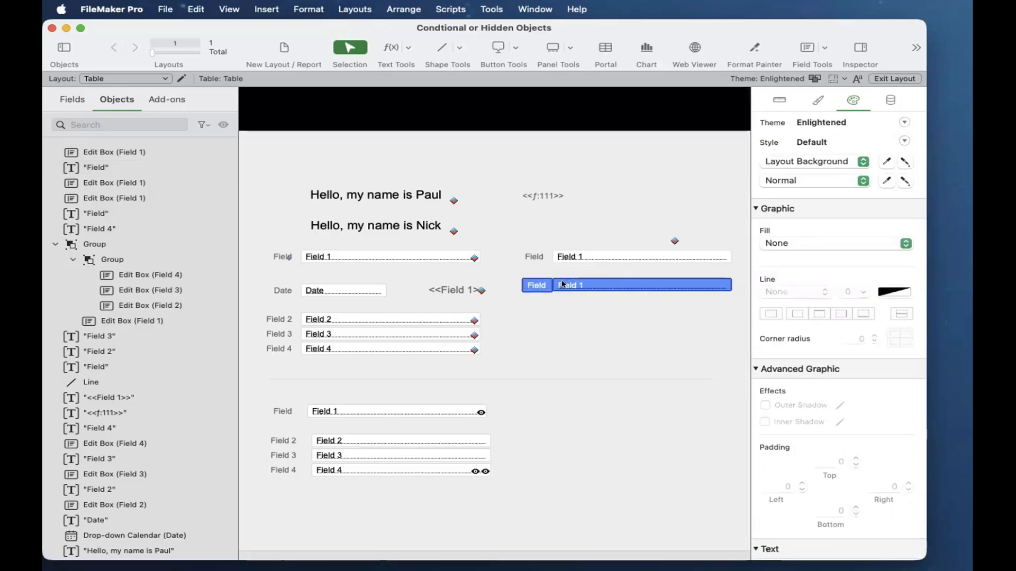
Adjust the blue label to sit flush against its field, viewing it in Browse mode, and move the unformatted label closer to its field.
click(563, 285)
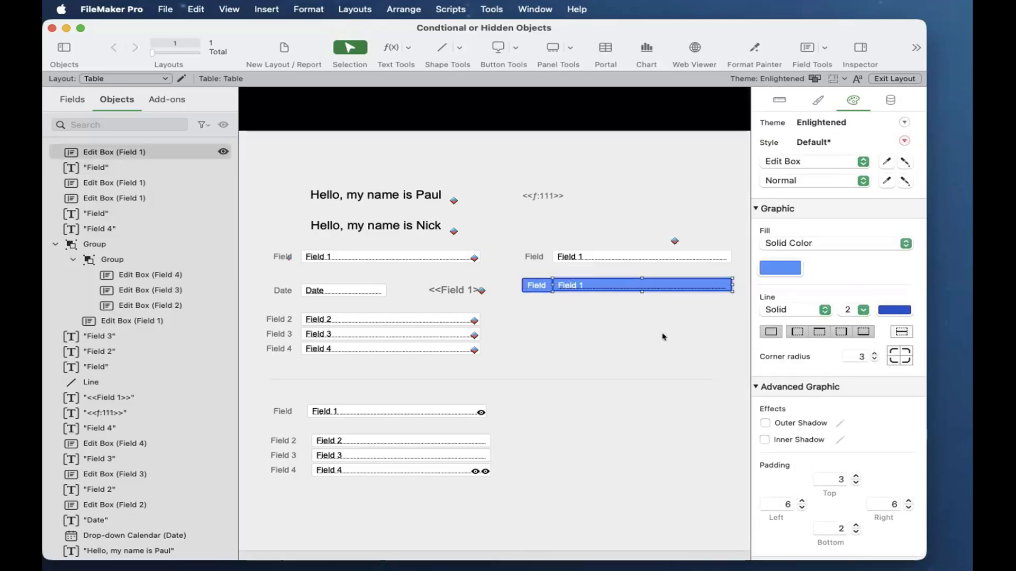
click(614, 343)
drag(535, 286, 537, 286)
click(550, 305)
key(super+b)
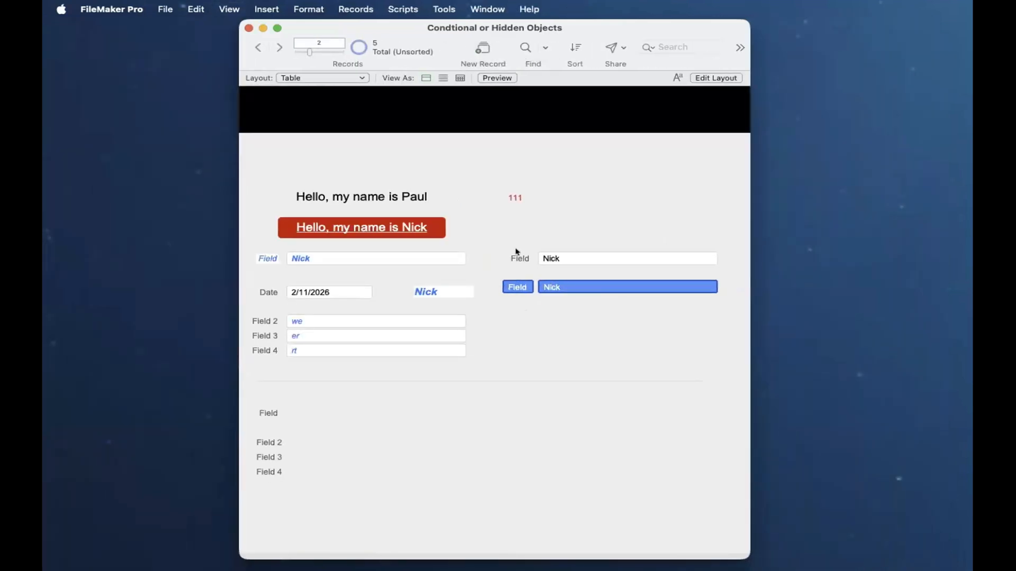
key(super+l)
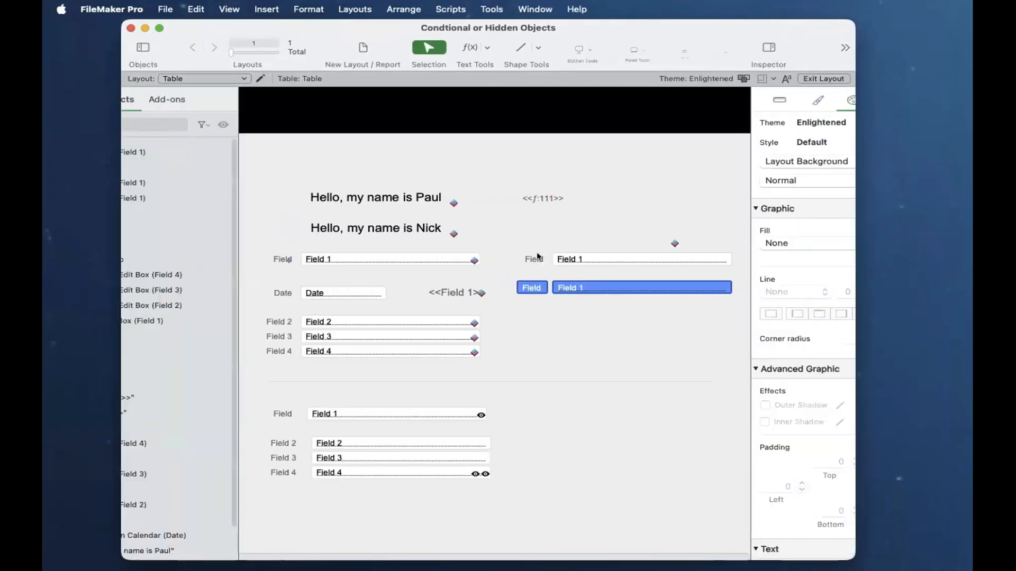
click(538, 286)
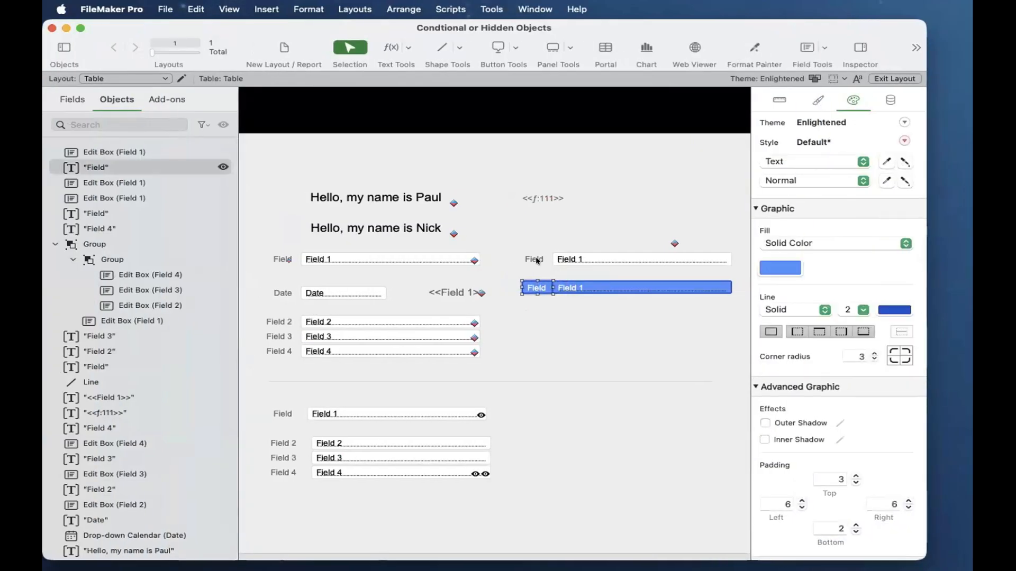
click(538, 259)
Remove the blue label's right border and the blue field's left border, then view the combined shape in Browse mode.
click(544, 288)
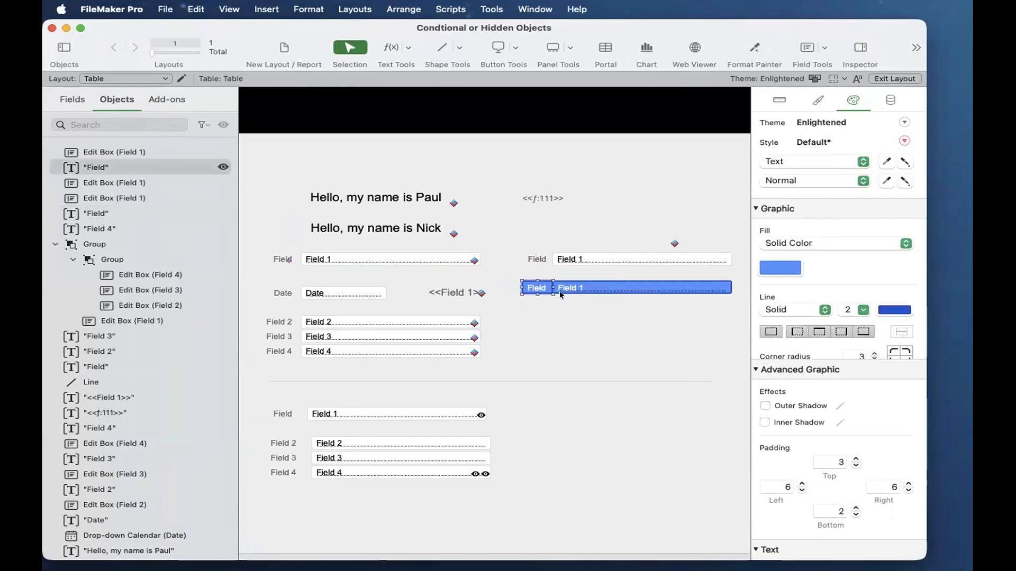
click(842, 330)
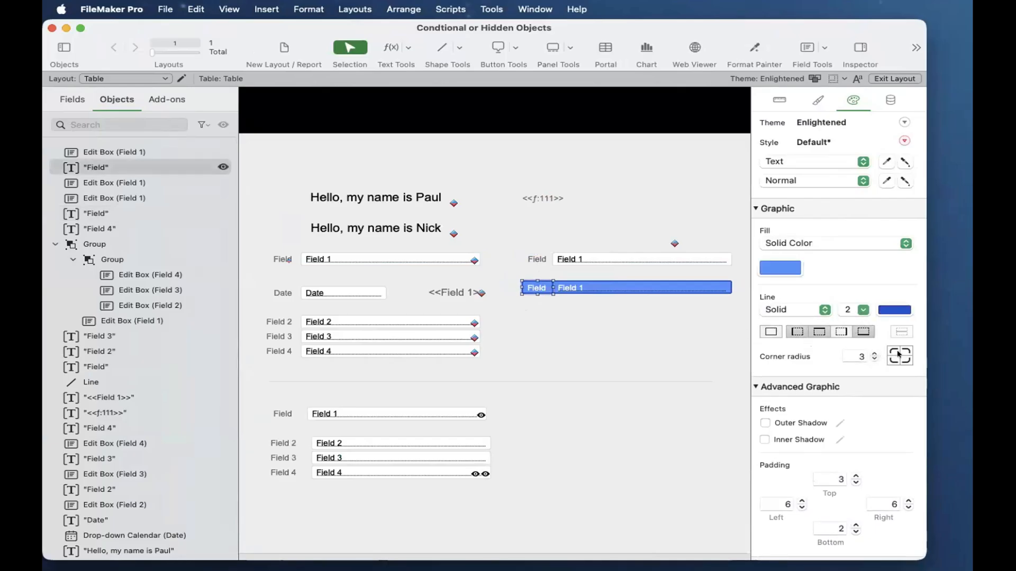
click(646, 287)
click(797, 331)
click(554, 319)
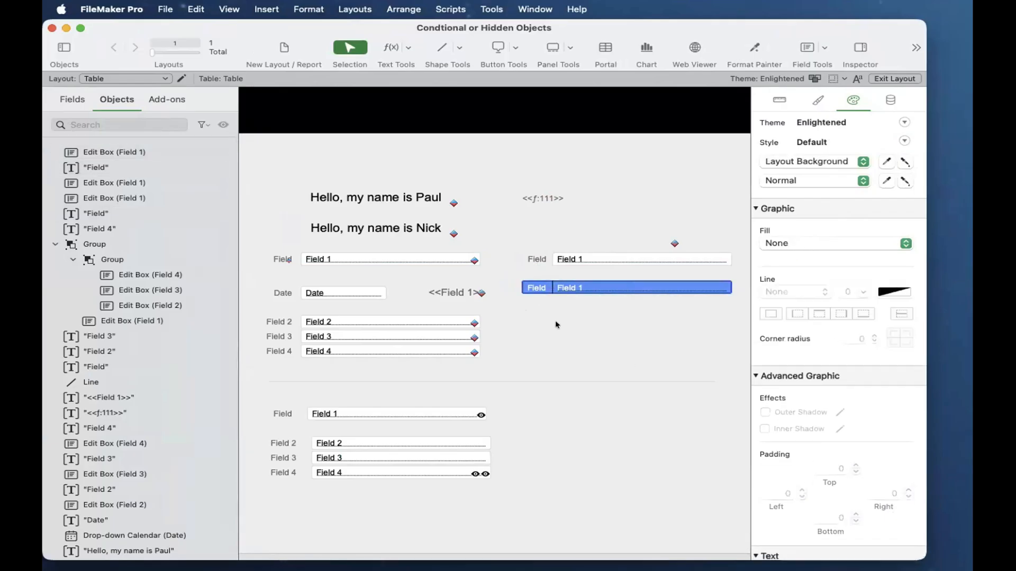
key(super+b)
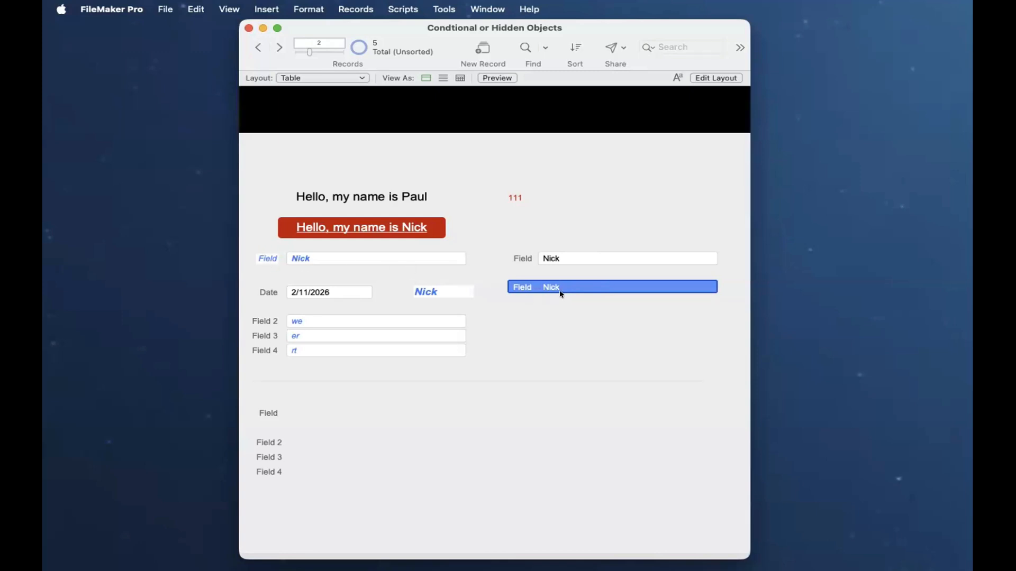
Group the unformatted Field 1 with its label, and the blue Field 1 with its label, as two separate groups.
key(super+l)
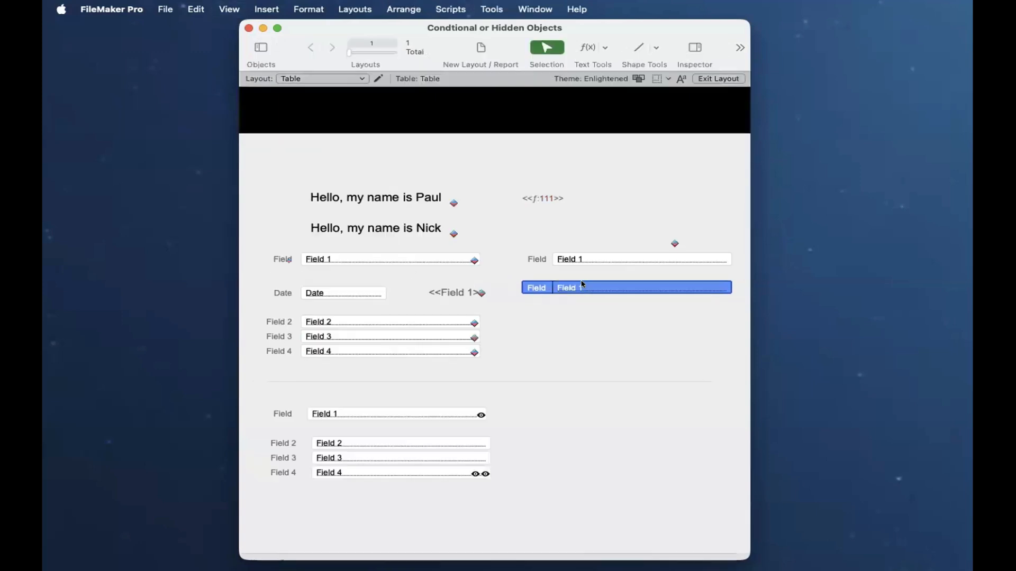
drag(531, 268, 563, 259)
key(super+r)
drag(535, 298, 564, 287)
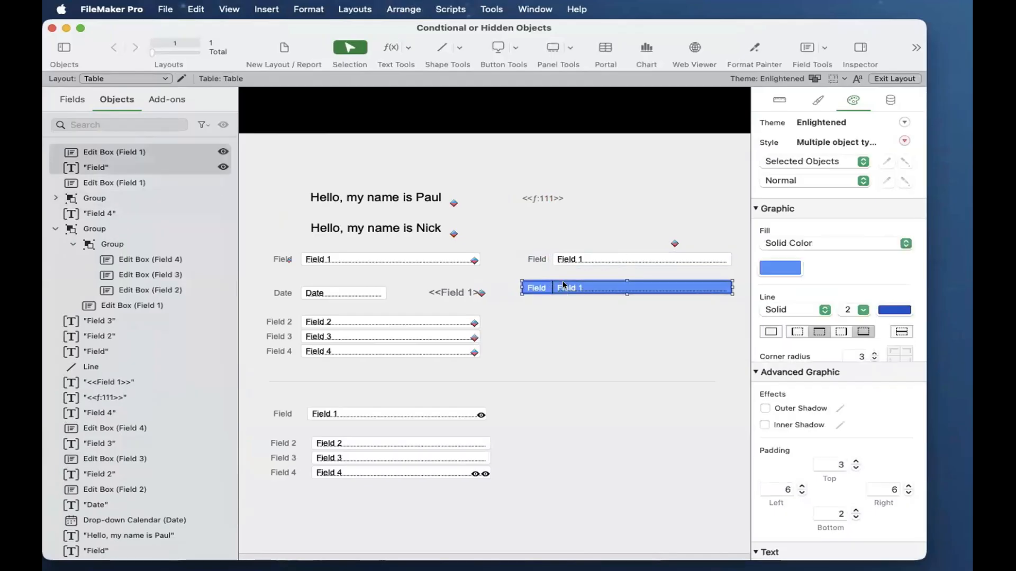
key(super+r)
click(566, 271)
click(564, 260)
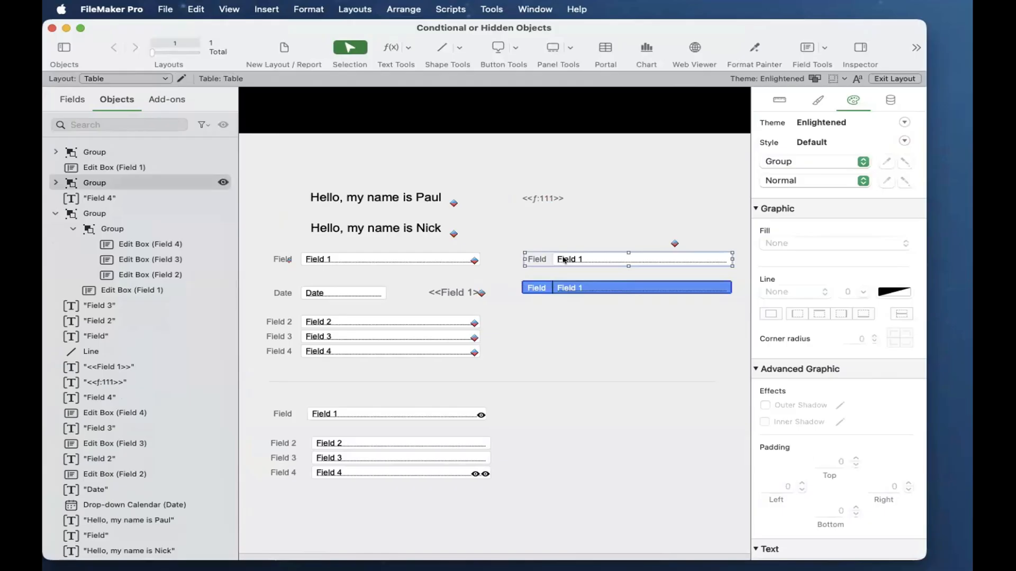
Copy the date formula Table::Date > Get ( CurrentDate ) from the original Field 1's conditional formatting.
click(402, 254)
right_click(402, 255)
click(456, 406)
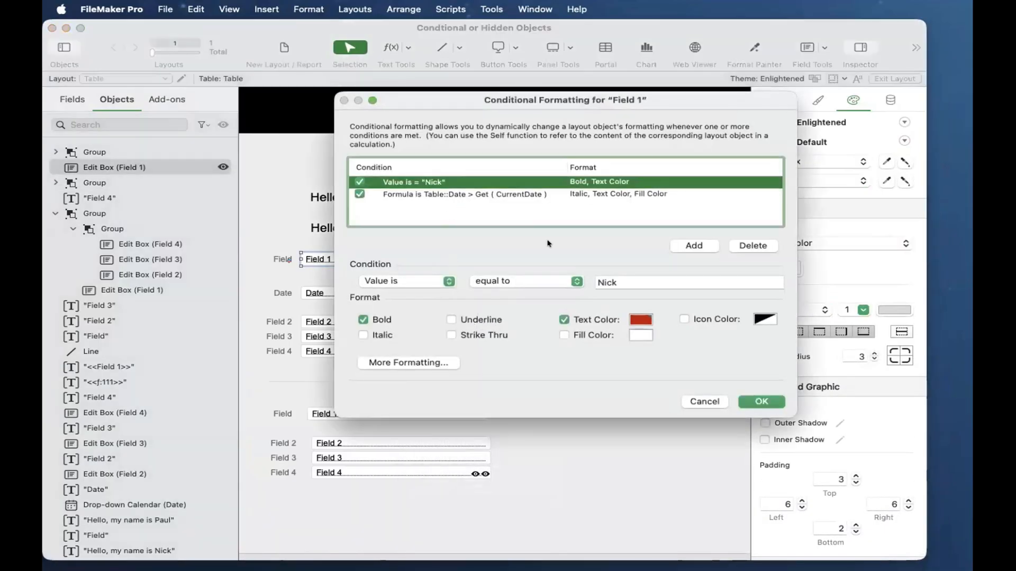
click(477, 194)
key(Tab)
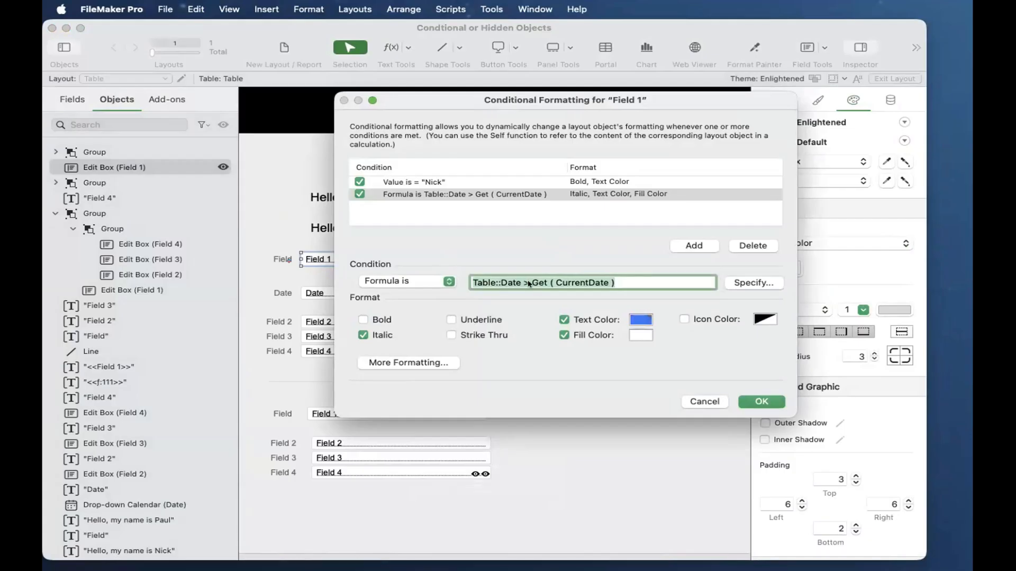
key(Escape)
Set the unformatted Field 1 group to hide when Table::Date > Get ( CurrentDate ).
click(582, 262)
click(890, 100)
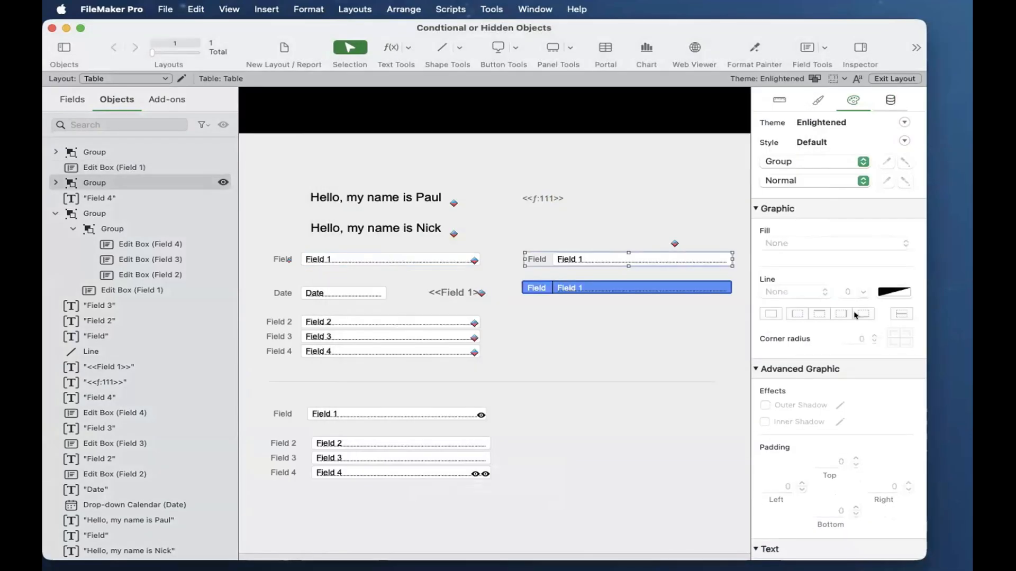
click(630, 408)
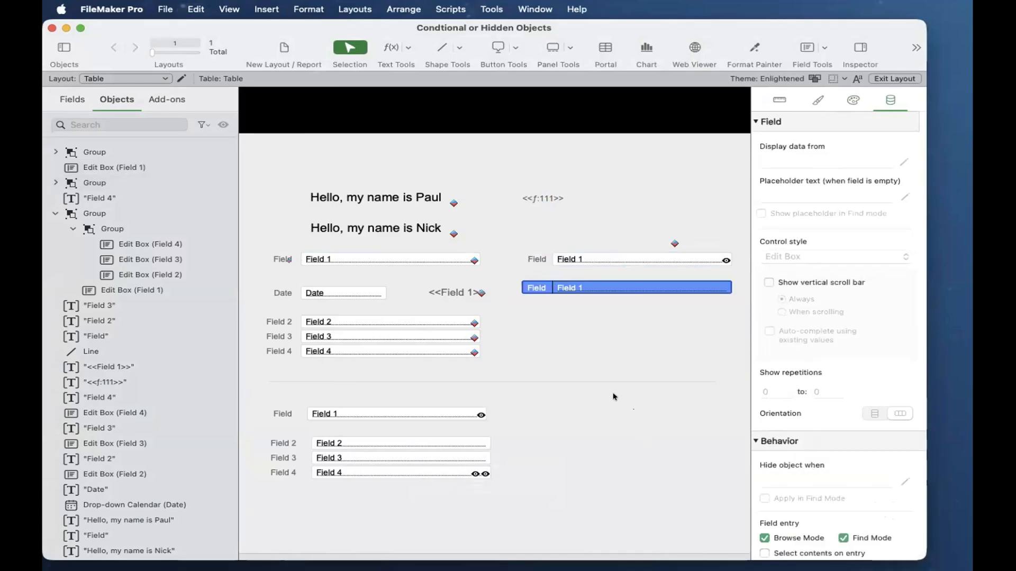
Test the hide condition in Browse mode by setting the Date to 2/10/2026, 2/11/2026 and again 2/10/2026.
key(super+b)
click(323, 291)
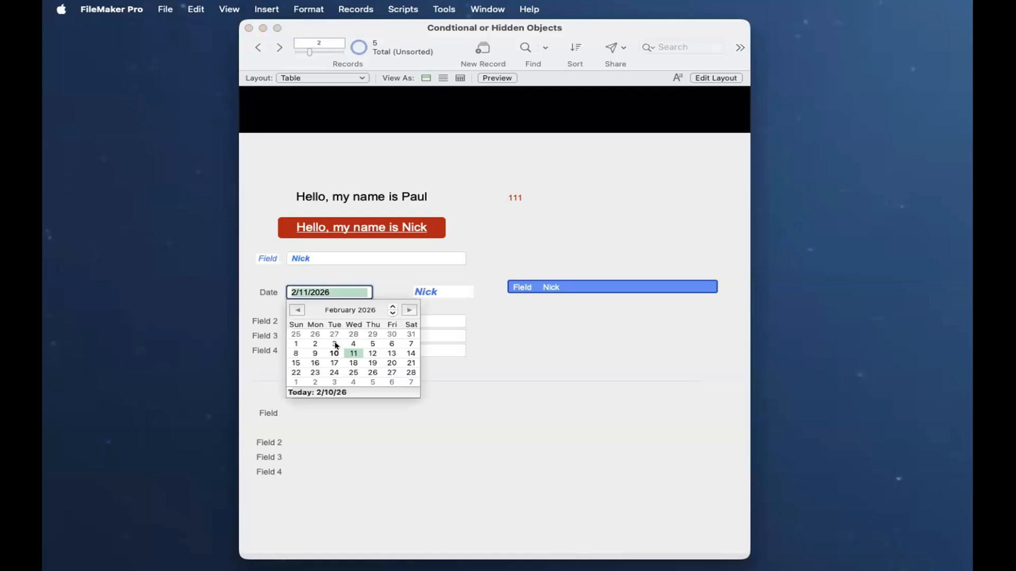
click(332, 354)
click(326, 258)
click(331, 291)
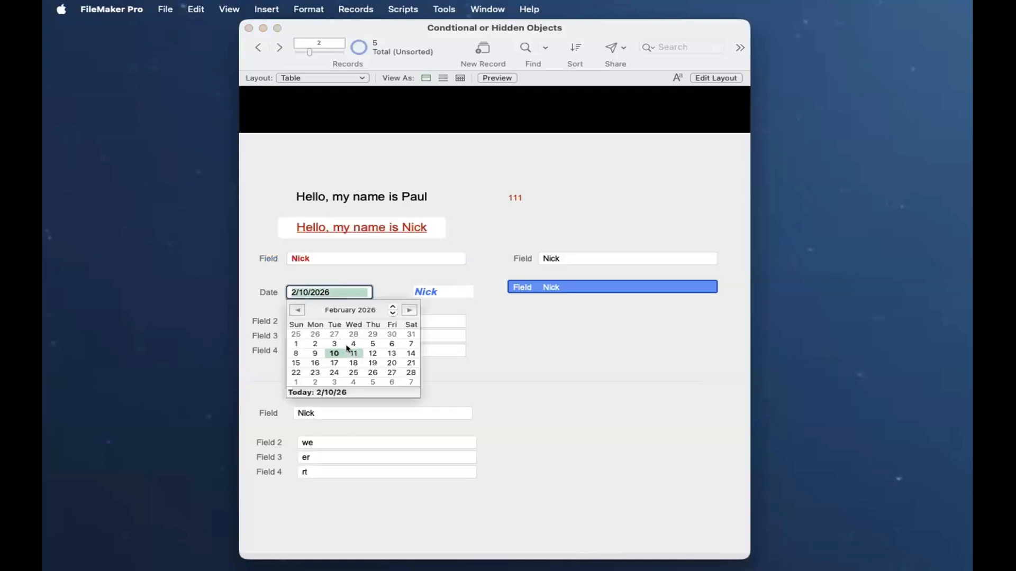
click(351, 353)
click(342, 293)
click(325, 351)
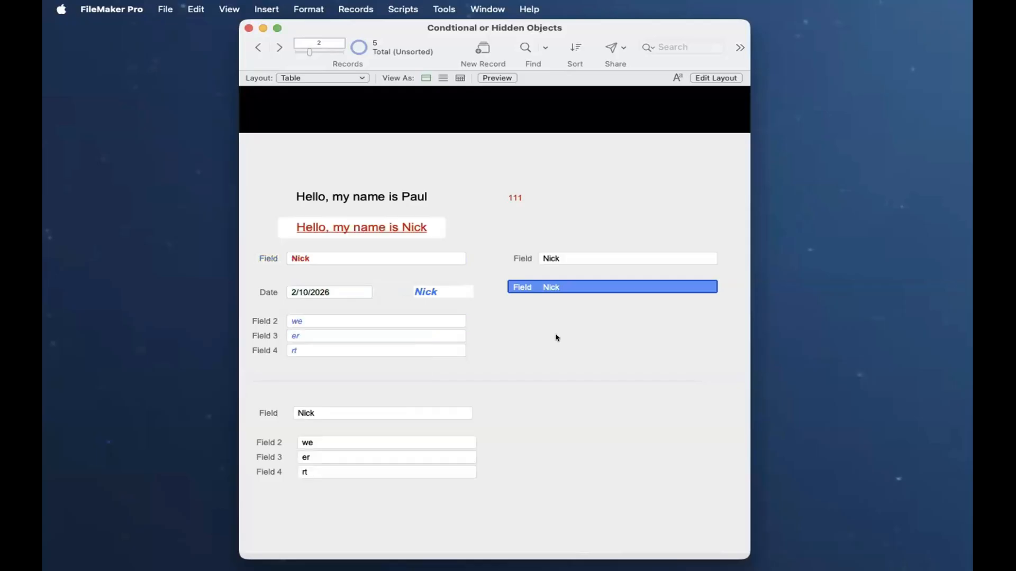
Return to Layout mode and compare the hide conditions of the blue and unformatted Field 1 groups.
key(super+l)
click(613, 287)
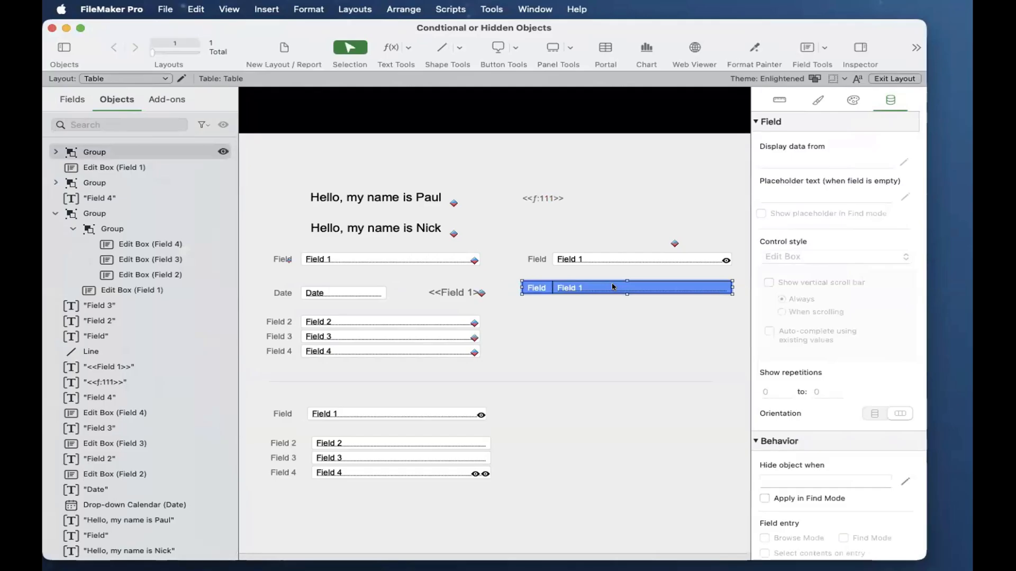
click(602, 260)
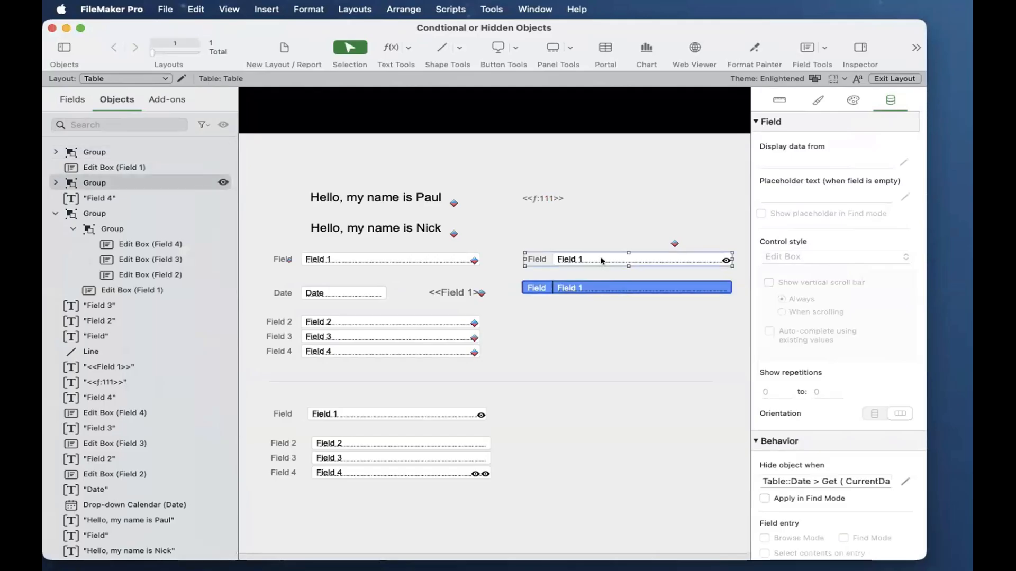
scroll(602, 261, left, 1)
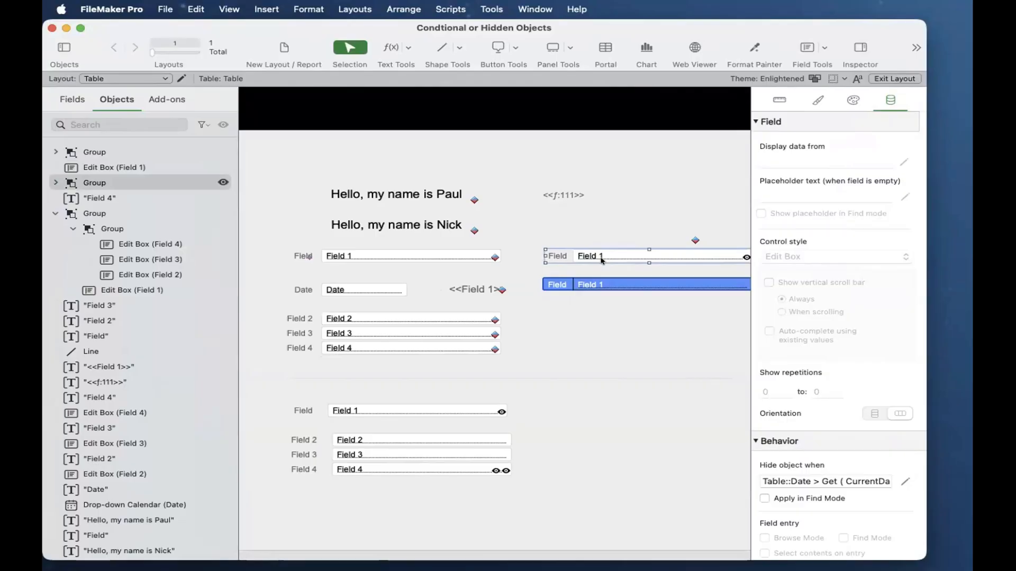
scroll(602, 260, right, 2)
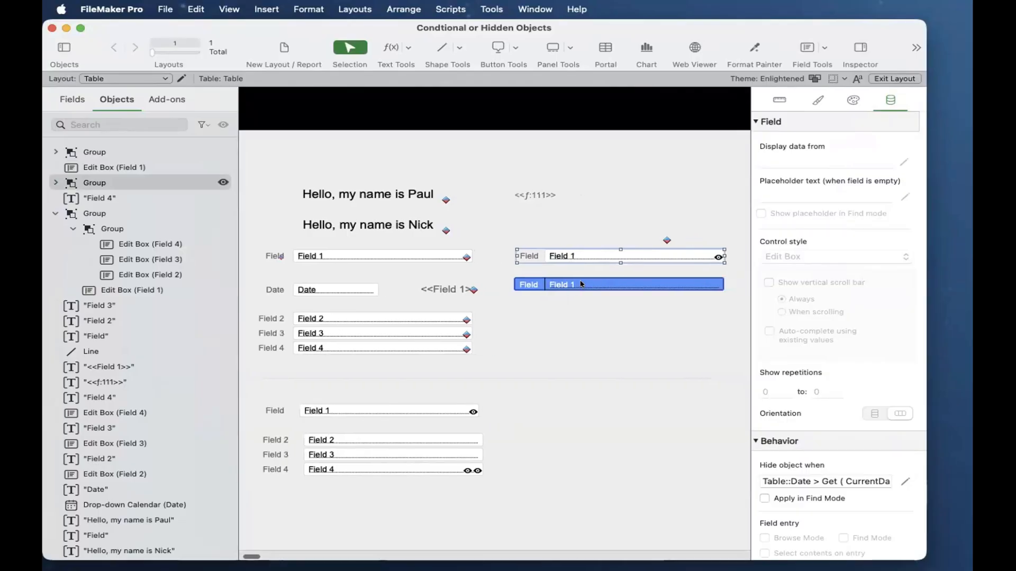
click(582, 283)
Negate the unformatted group's hide calculation as not ( Table::Date > Get ( CurrentDate ) ).
click(587, 254)
click(905, 481)
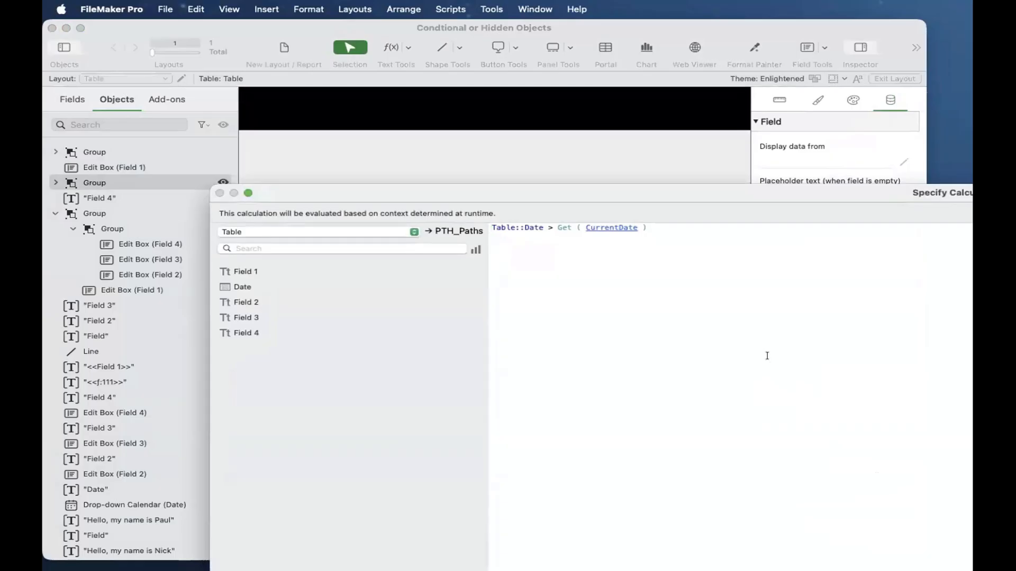
text(not ()
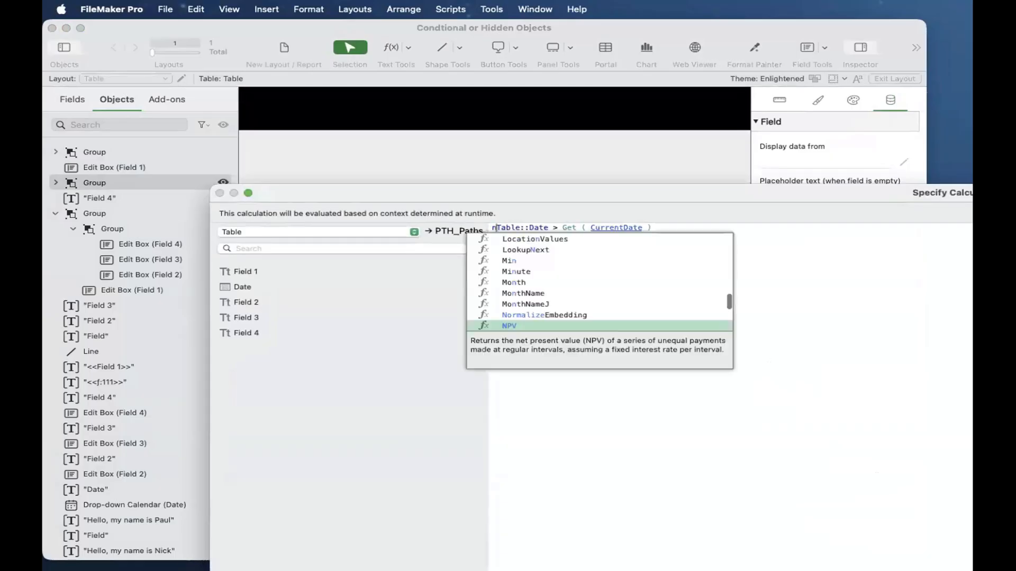
key(super+Right)
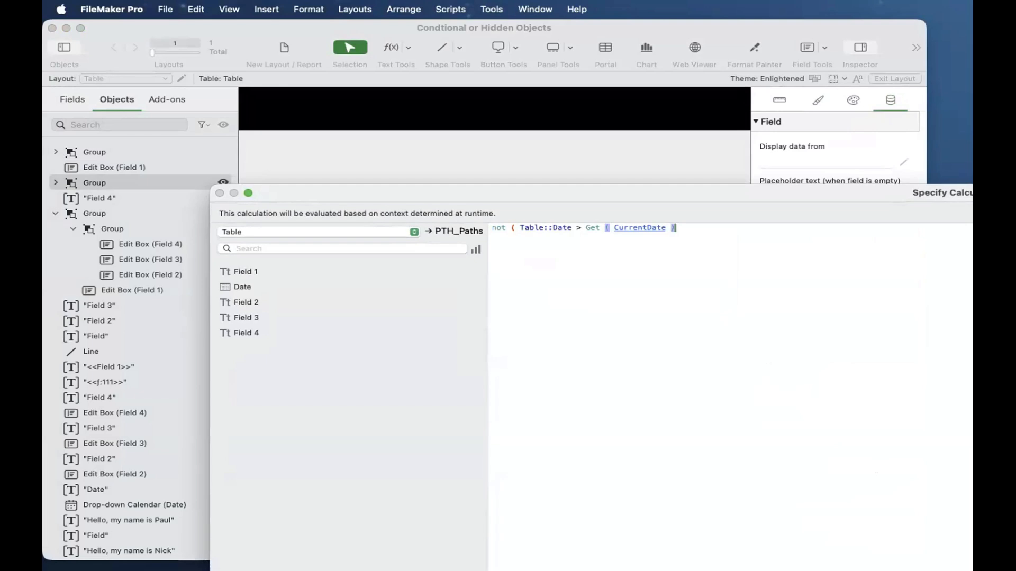
text())
drag(673, 226, 523, 227)
key(KP_Enter)
scroll(637, 346, right, 1)
click(623, 321)
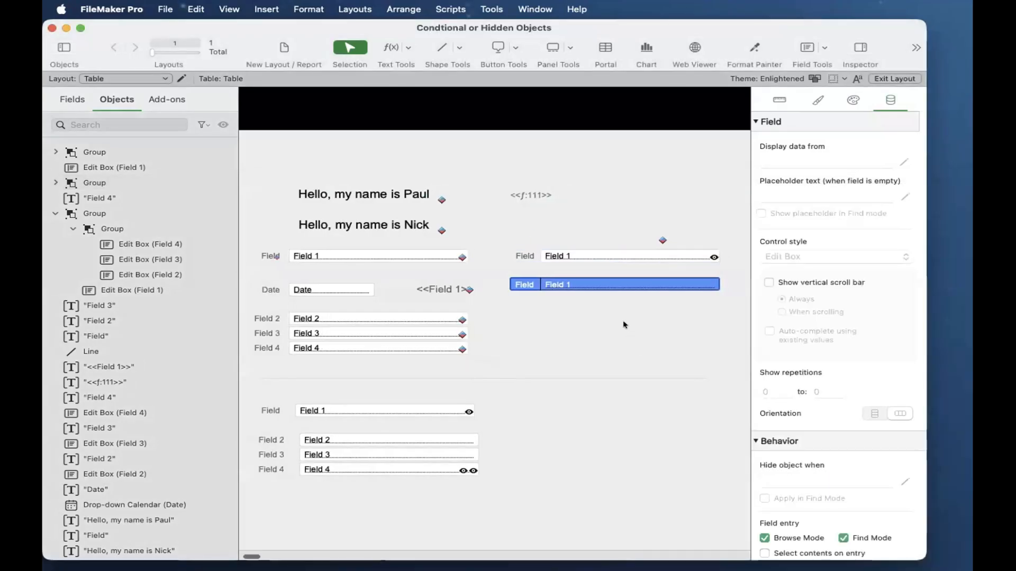
Copy the negated hide condition from the unformatted group to the blue Field 1 group.
click(608, 254)
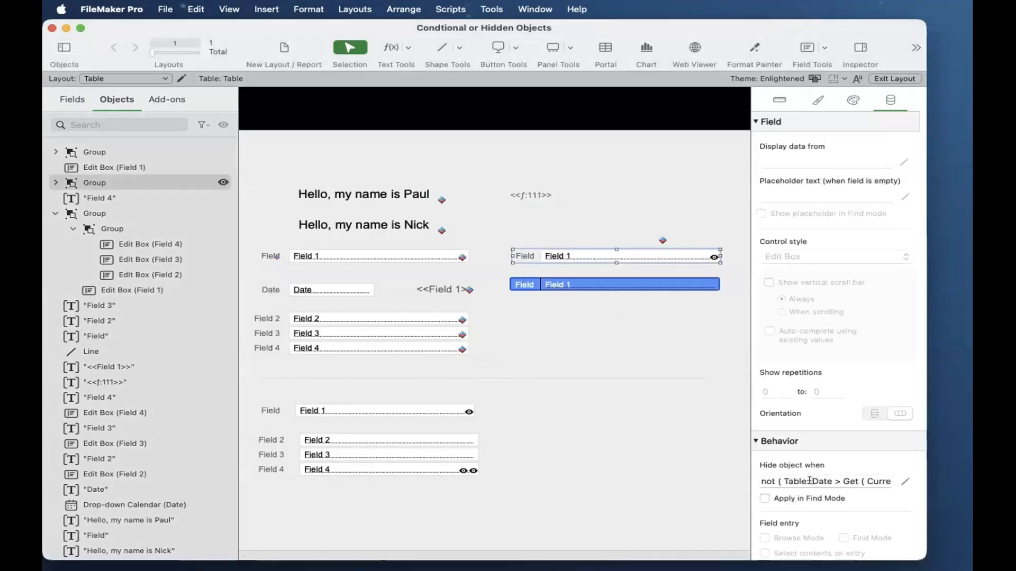
click(808, 488)
click(624, 287)
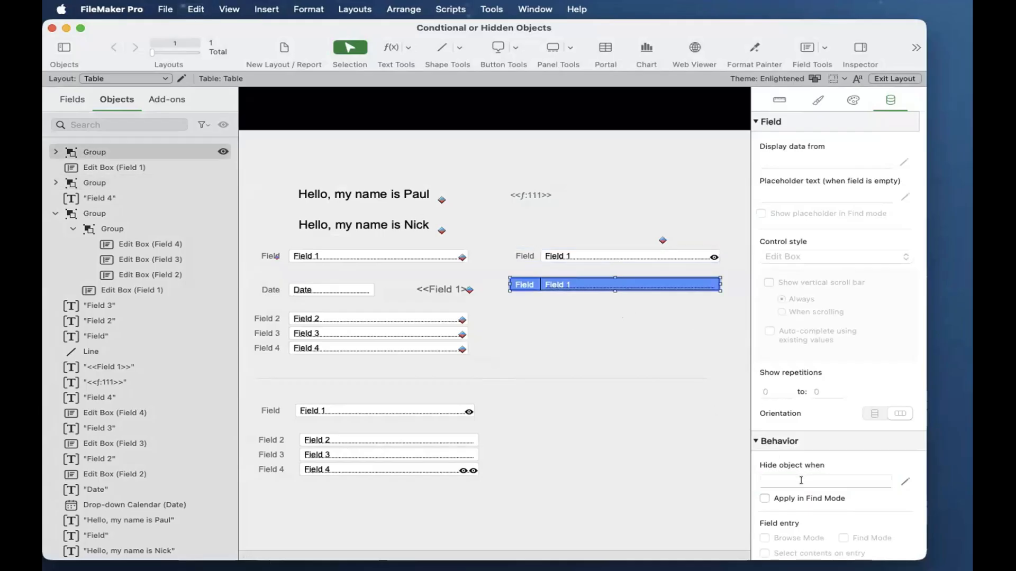
Restore the unformatted group's hide condition to Table::Date > Get ( CurrentDate ) and view the layout in Browse mode.
click(660, 255)
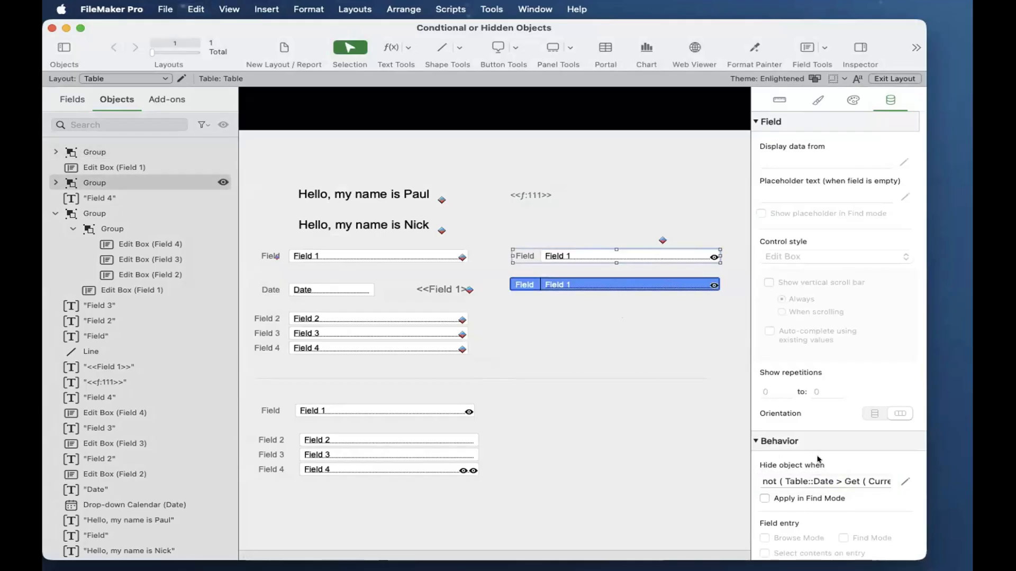
click(781, 479)
key(BackSpace)
key(super+Right)
key(BackSpace)
key(BackSpace)
key(Return)
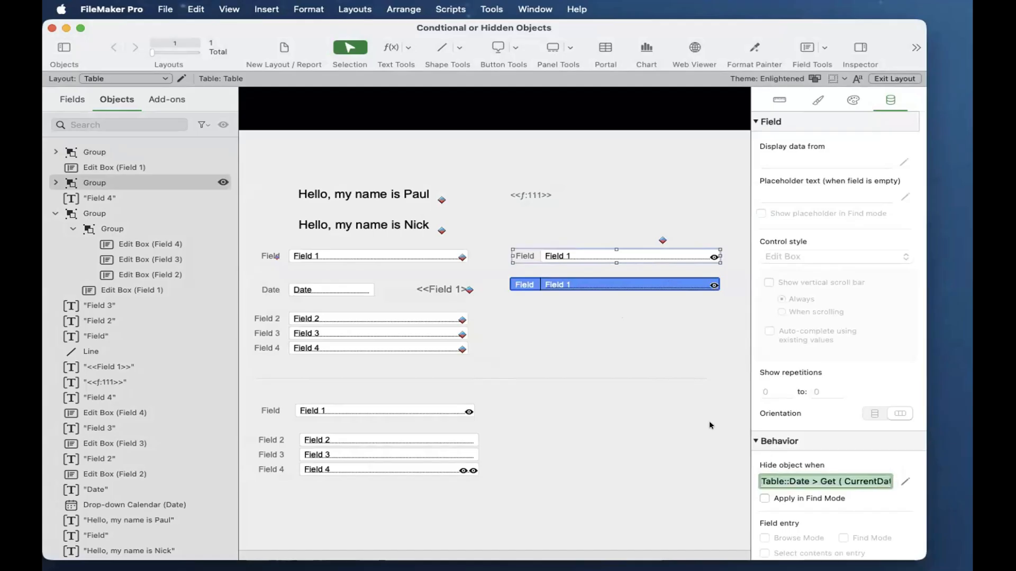
click(651, 375)
key(super+b)
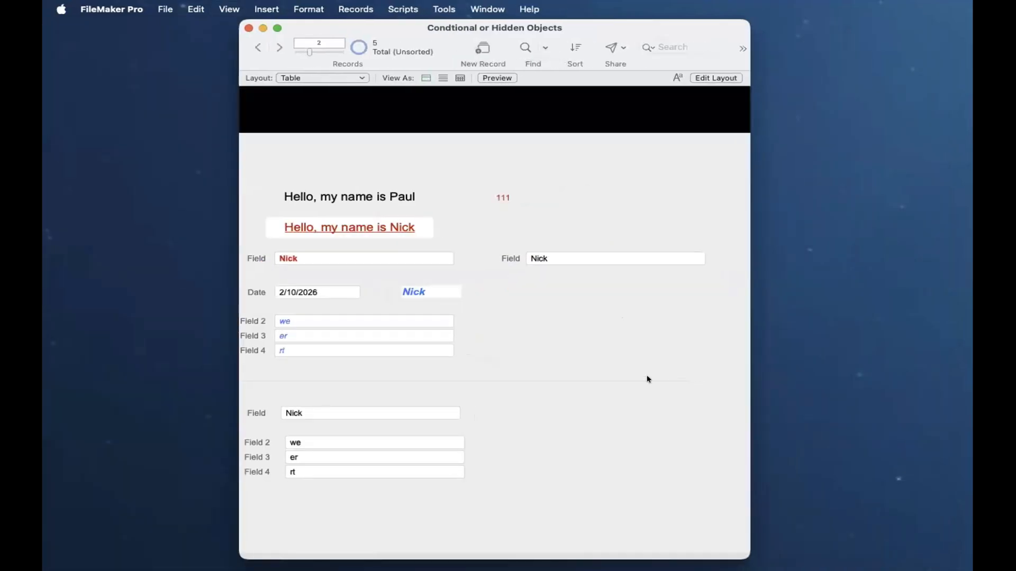
Alternate the record's date between 2/11/2026 and 2/10/2026, ending on 2/10/2026, to test the Field 1 groups' hide conditions.
click(315, 293)
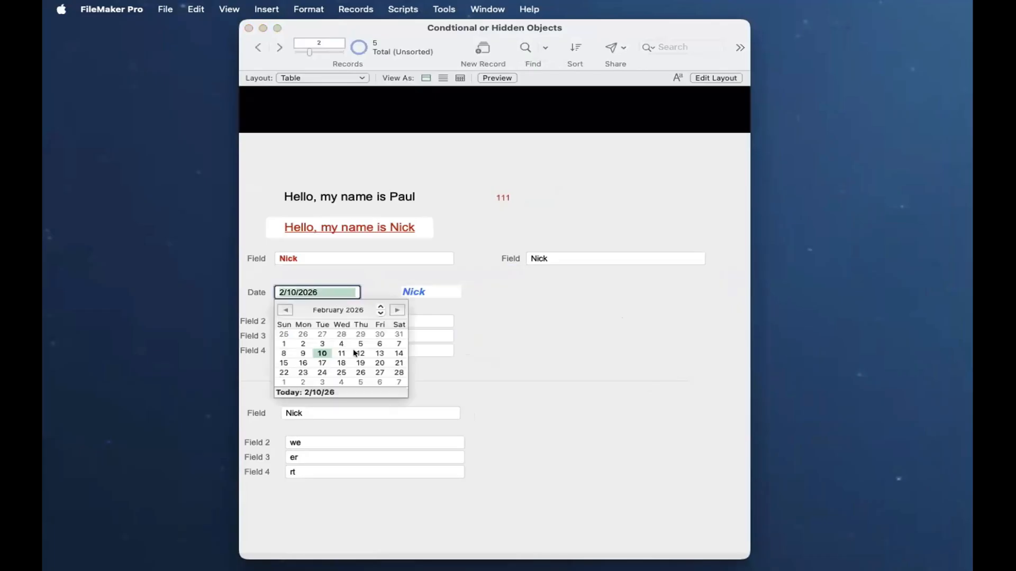
click(342, 353)
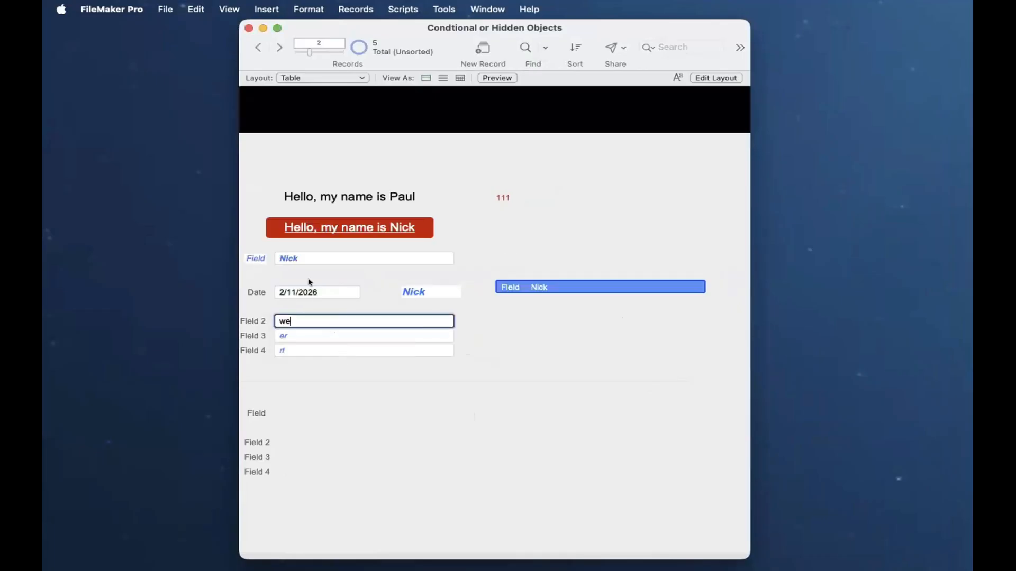
click(311, 292)
click(322, 354)
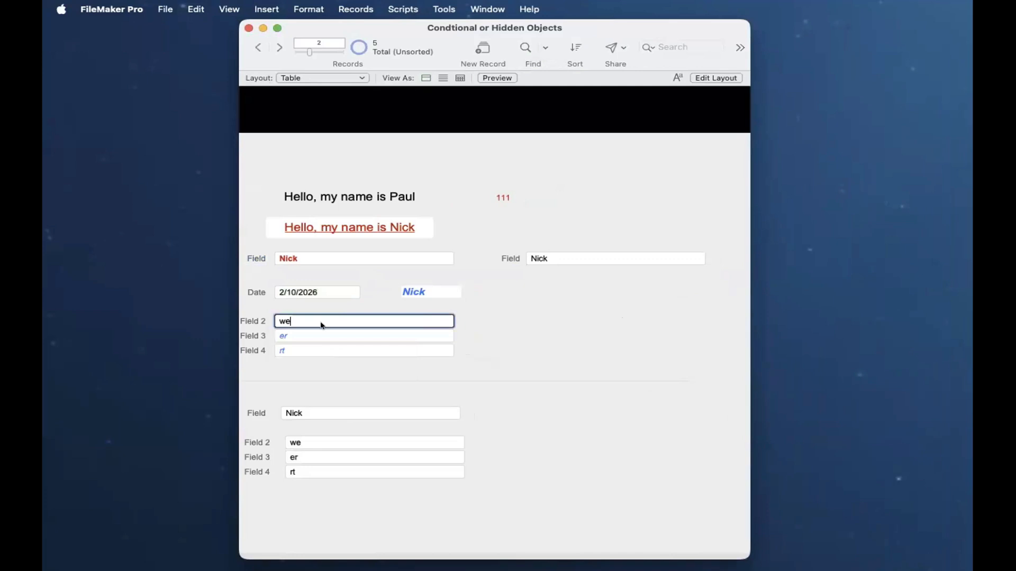
click(312, 292)
click(338, 353)
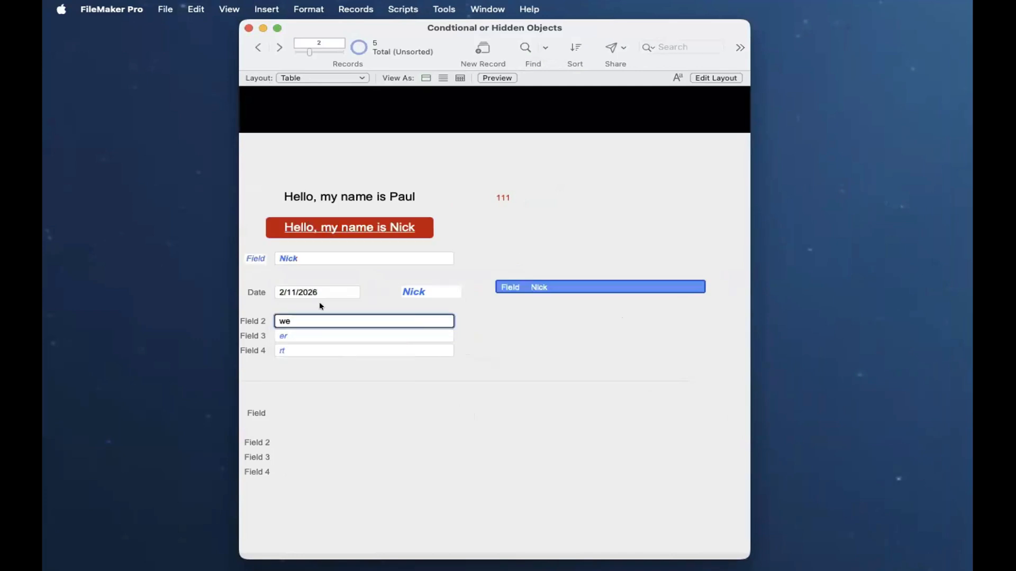
click(330, 292)
click(322, 354)
click(557, 324)
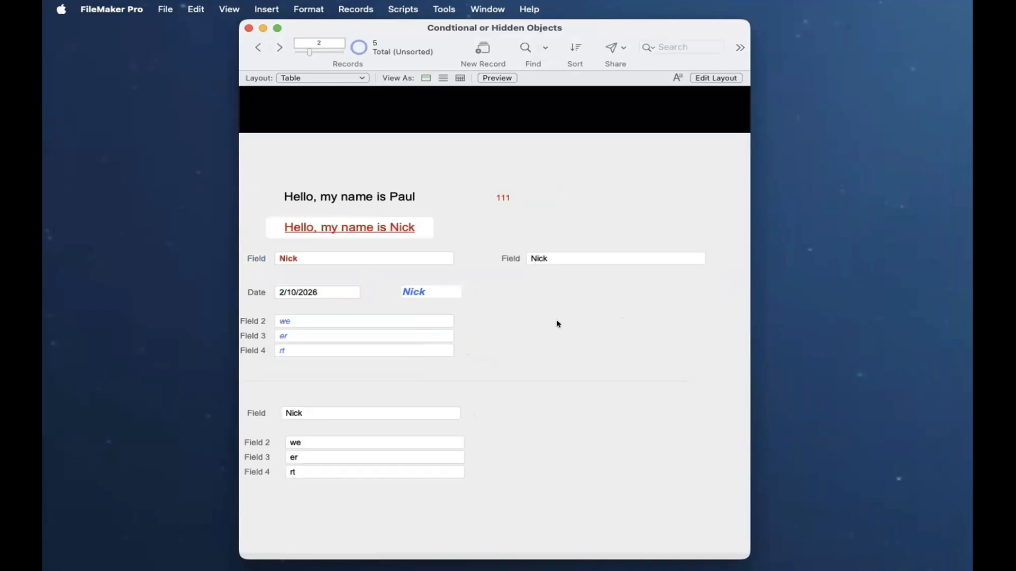
Place the blue Field 1 group directly over the plain Field 1 group in the layout and return to Browse mode.
key(super+l)
drag(585, 286, 587, 262)
key(super+b)
Set the date to 2/11/2026 and back to 2/10/2026 to check the swap between the overlaid groups.
click(301, 294)
click(343, 352)
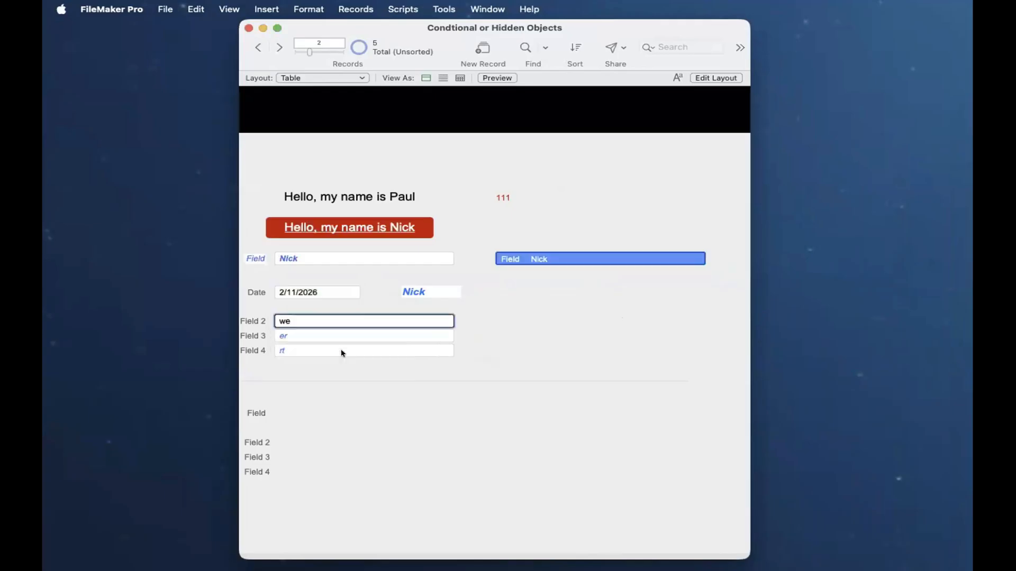
click(313, 295)
click(319, 353)
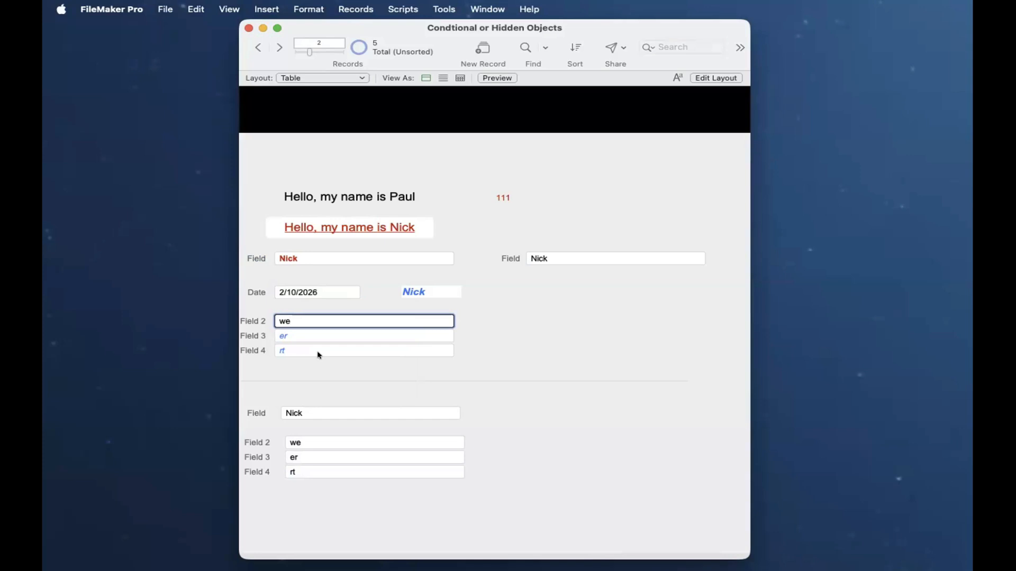
Move the blue group below the plain group in Layout mode and review the conditional formatting of the ungrouped Field 1 above Date.
key(super+l)
drag(589, 255, 592, 272)
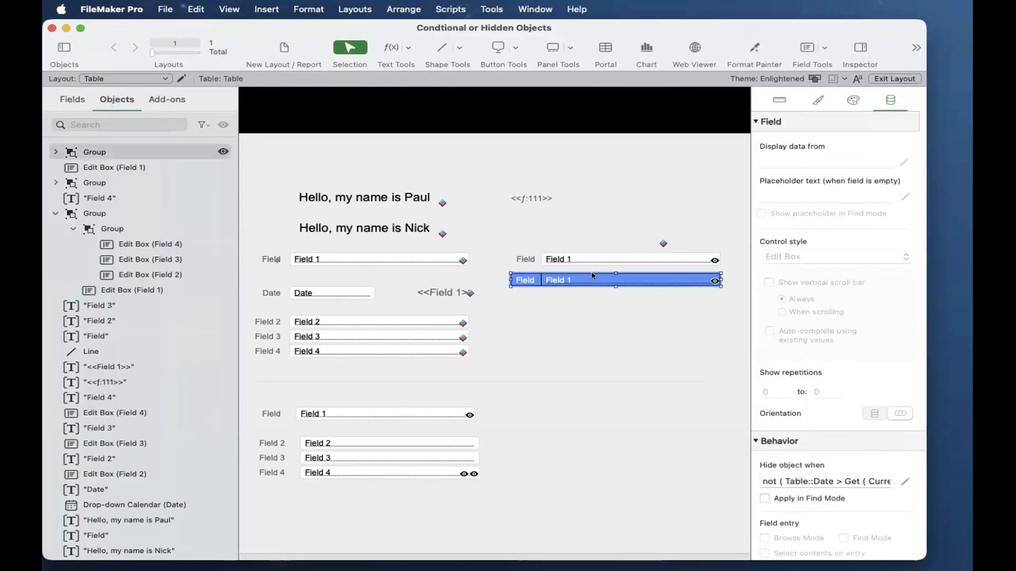
scroll(540, 277, left, 5)
click(465, 262)
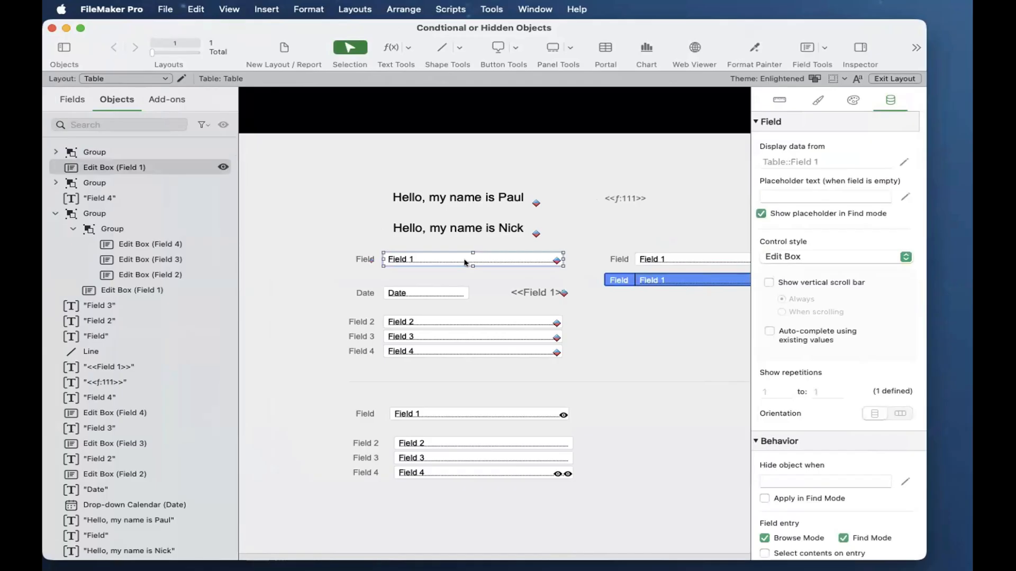
right_click(465, 262)
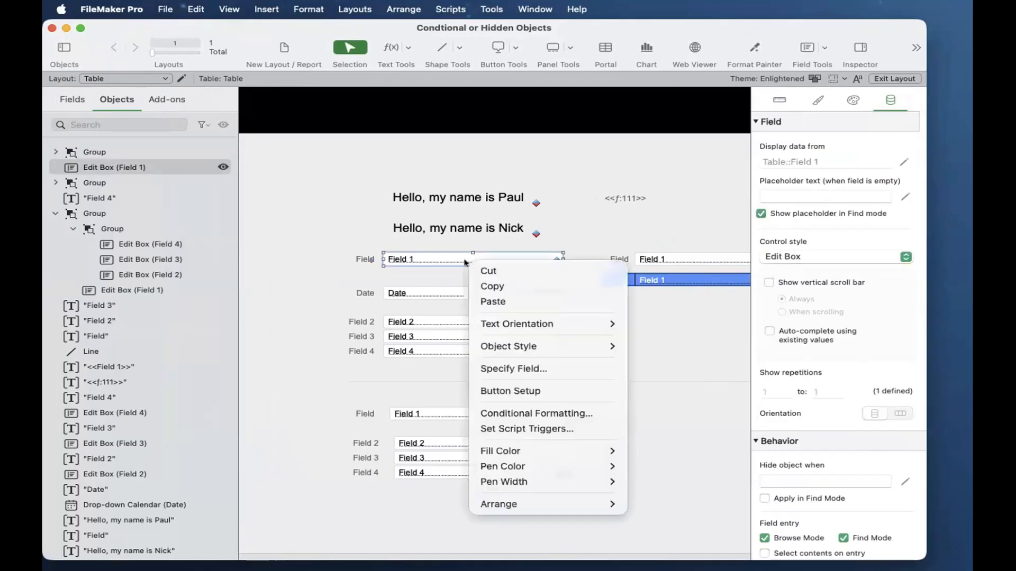
click(490, 410)
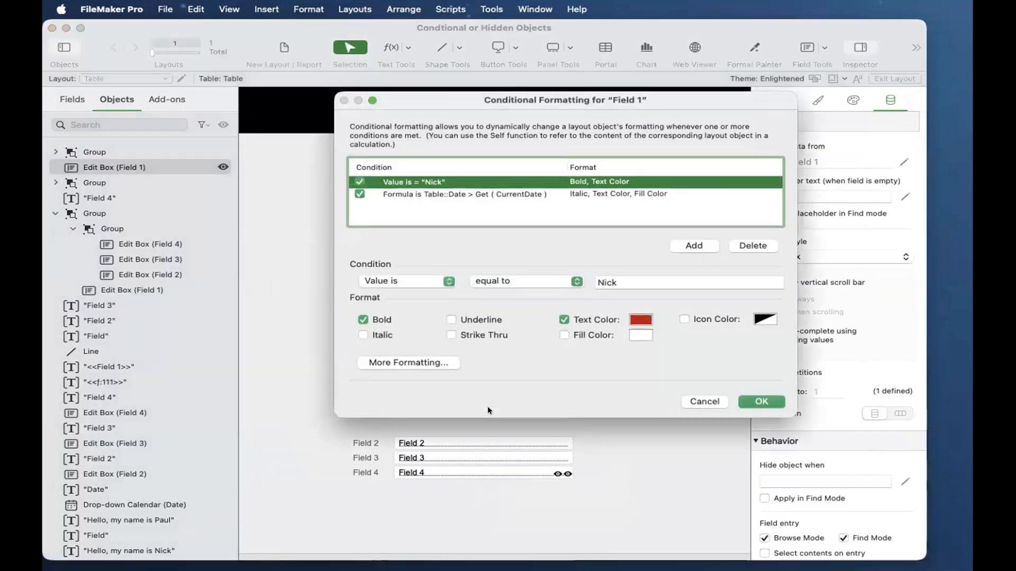
key(Return)
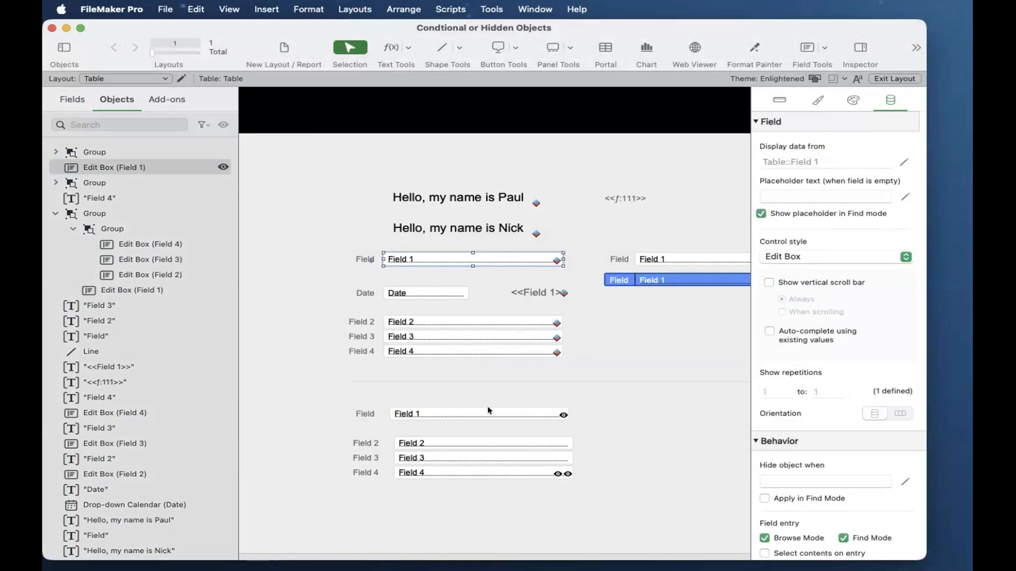
click(483, 381)
click(490, 369)
Copy the plain group's Field 1 edit box style onto its "Field" label and adjust the label to meet the edit box.
scroll(491, 370, right, 5)
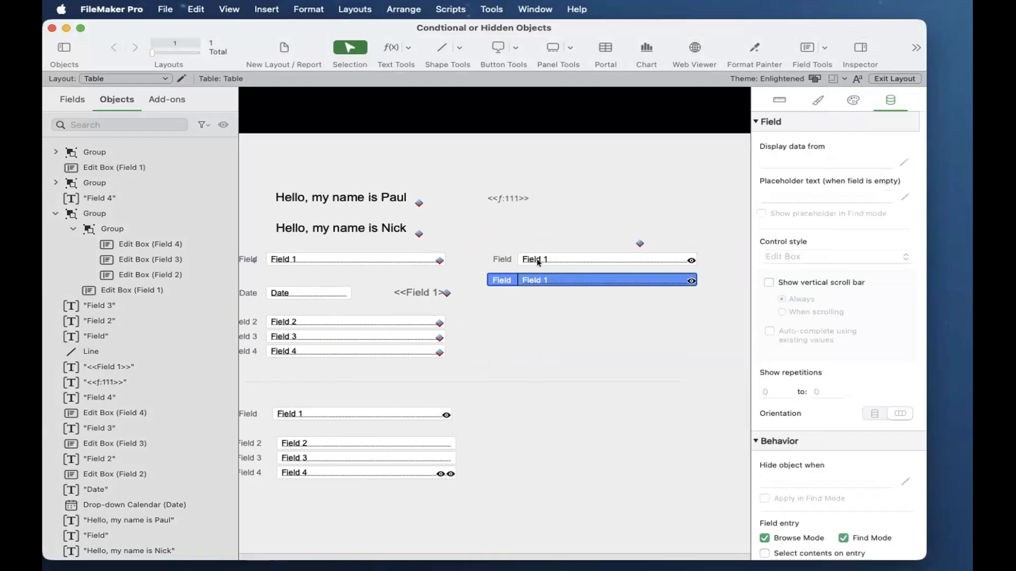
click(553, 251)
click(557, 258)
click(853, 100)
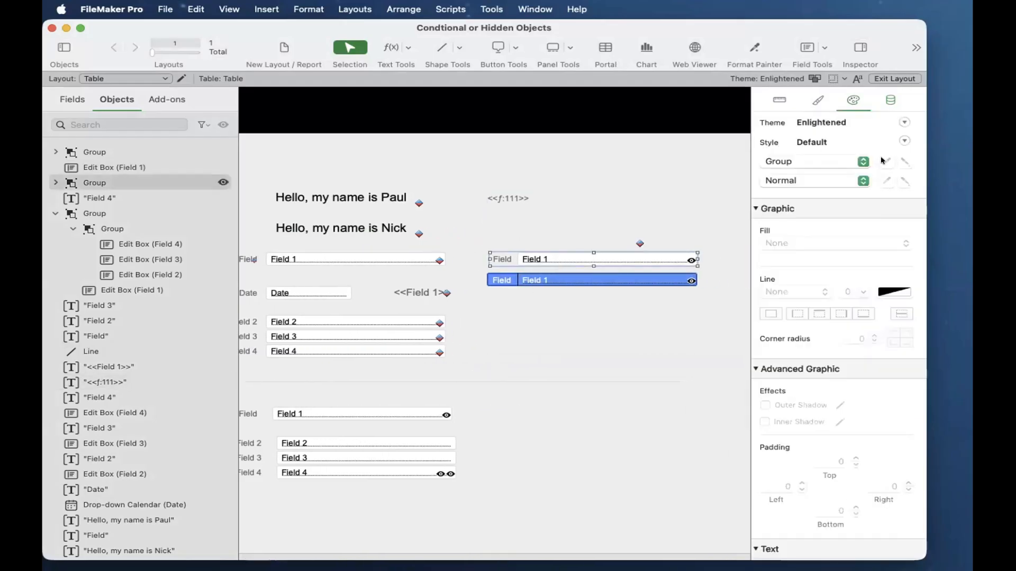
click(654, 255)
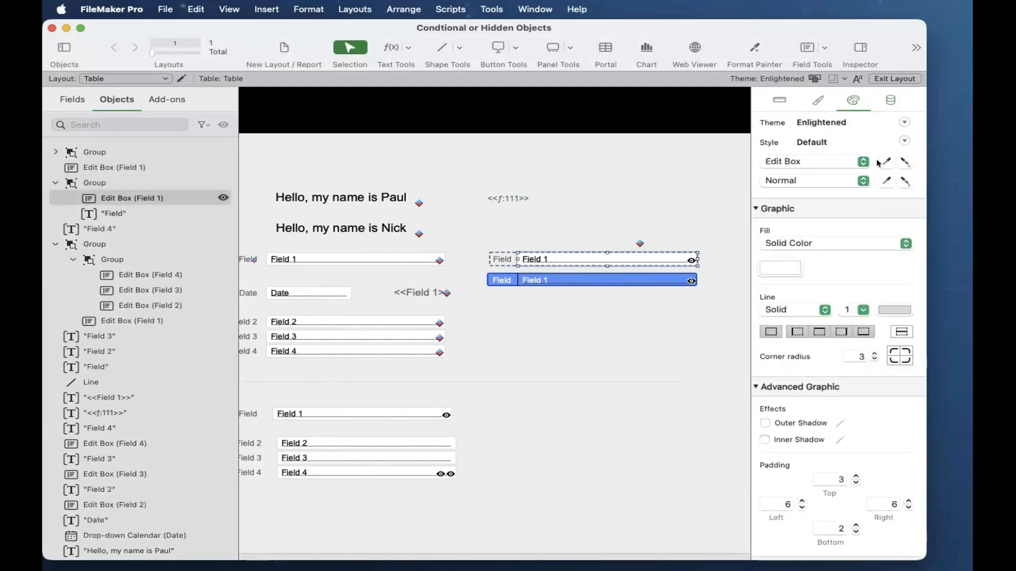
click(500, 261)
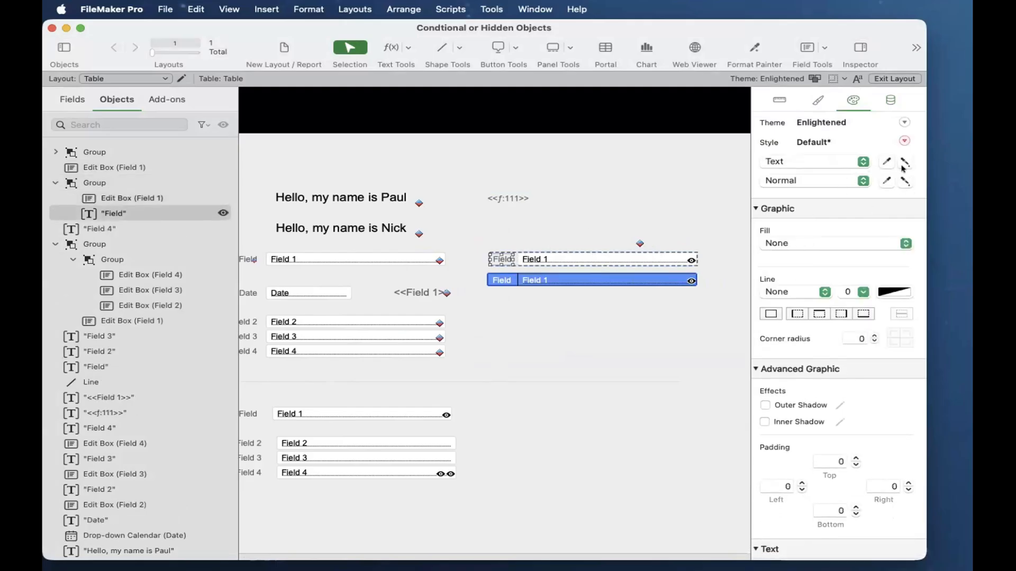
drag(506, 263, 484, 256)
click(492, 321)
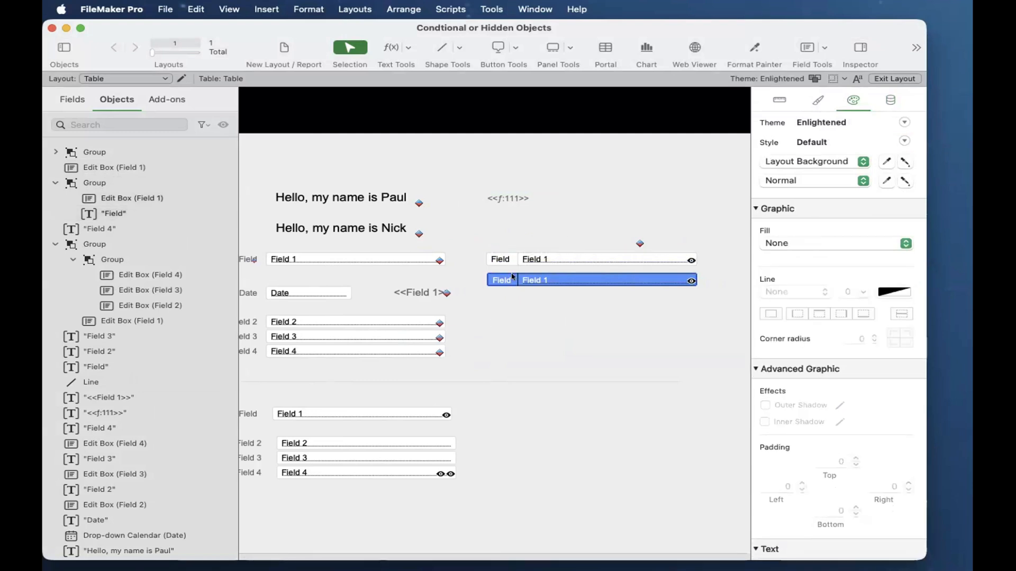
Remove the plain group's inner borders: the right border of the "Field" label and the left border of the Field 1 edit box.
click(508, 258)
click(508, 258)
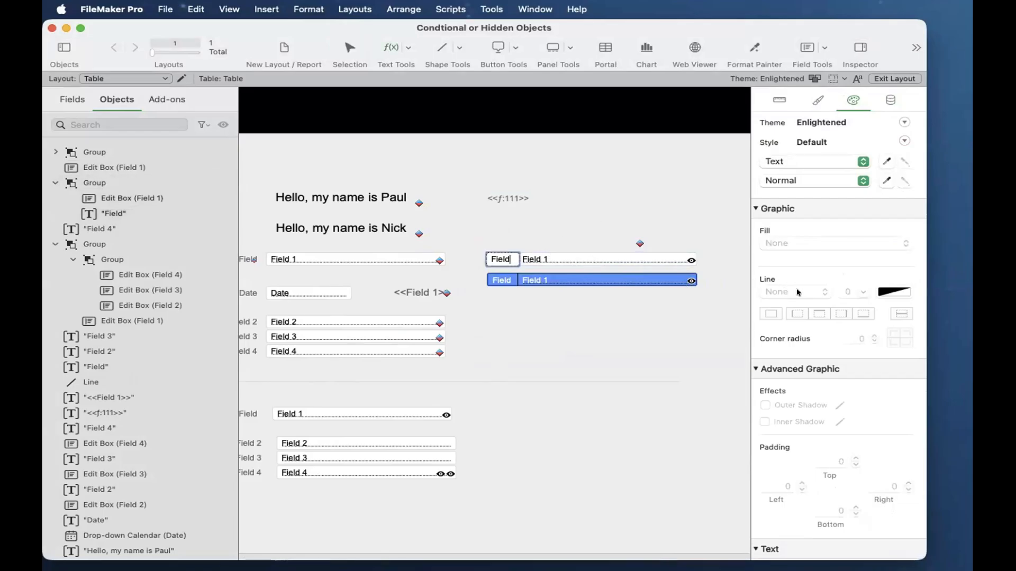
click(506, 256)
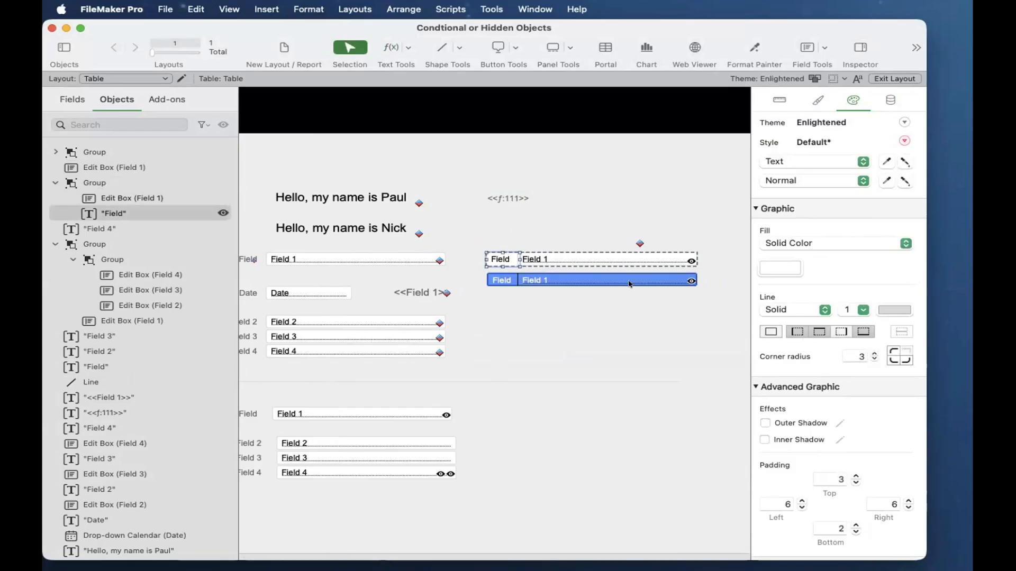
click(591, 258)
click(797, 331)
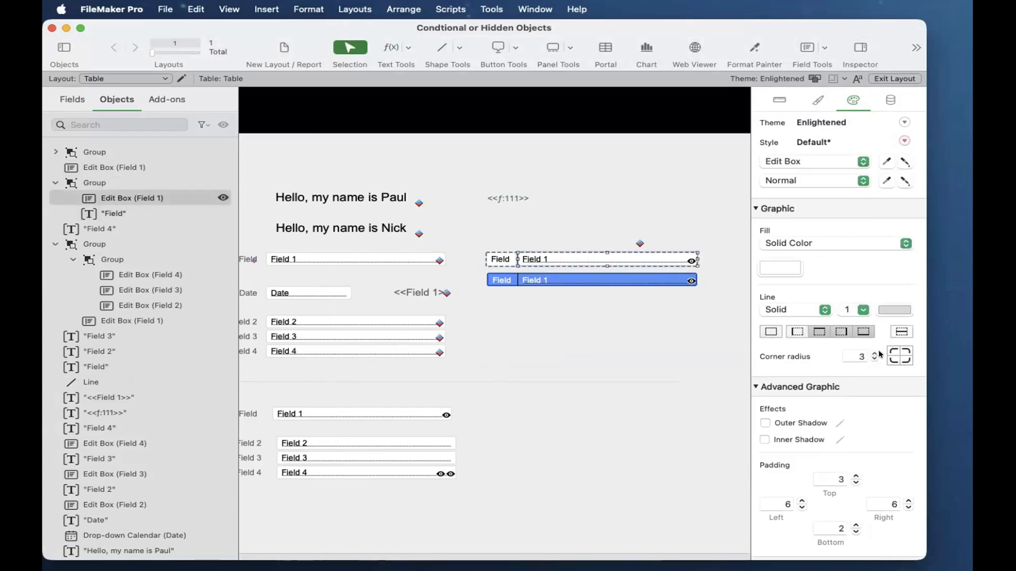
Move the blue group back over the restyled plain group and view the layout in Browse mode.
click(557, 291)
drag(550, 283, 551, 262)
key(super+b)
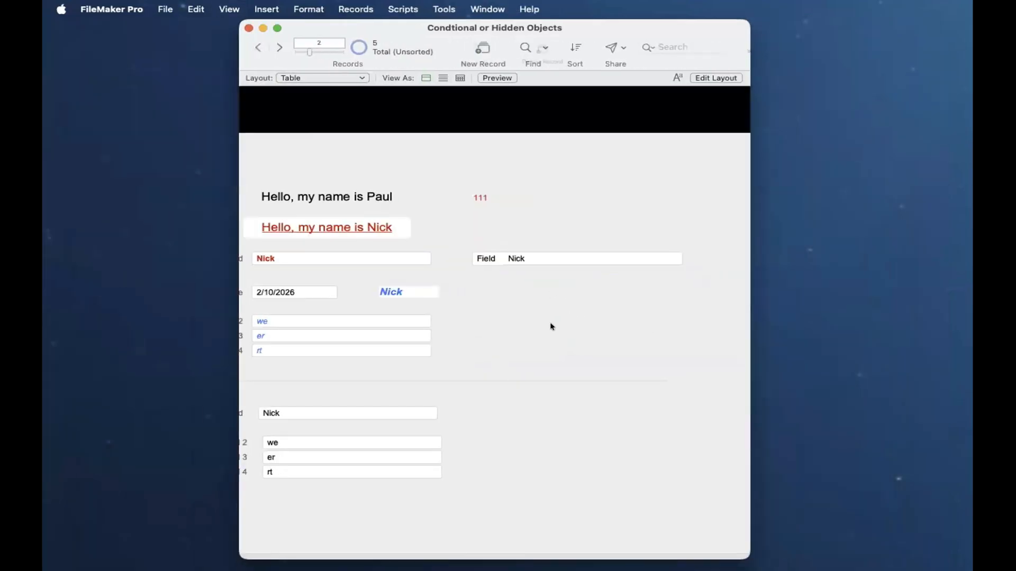
Test the restyled groups by setting the date to 2/11/2026 and restoring it to 2/10/2026.
click(288, 292)
click(319, 354)
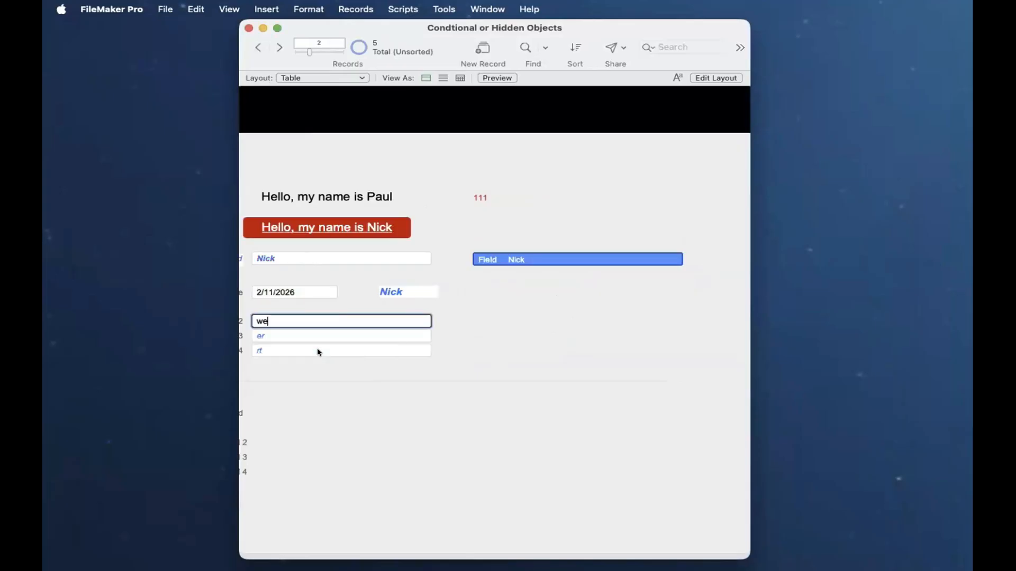
click(301, 294)
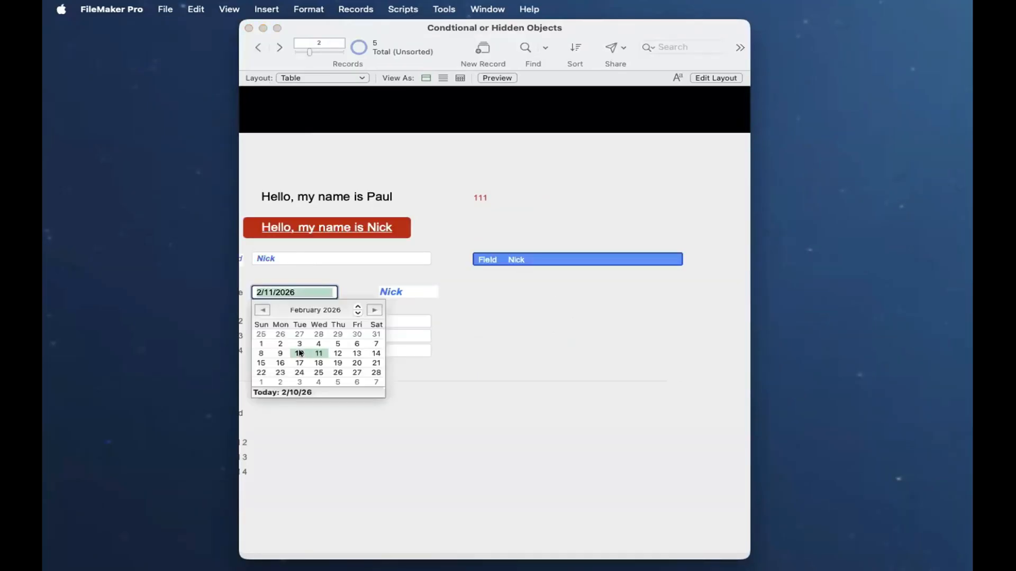
click(297, 355)
click(573, 288)
Return to Layout mode, switch to Discord to read the livestream-text-discussion messages, and move its window aside.
key(super+l)
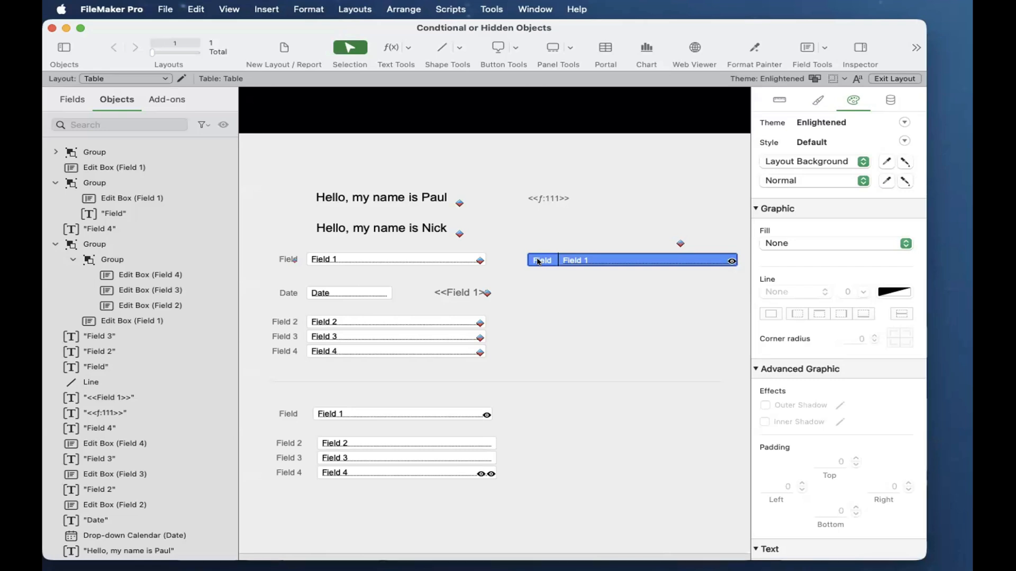
key(super+Tab)
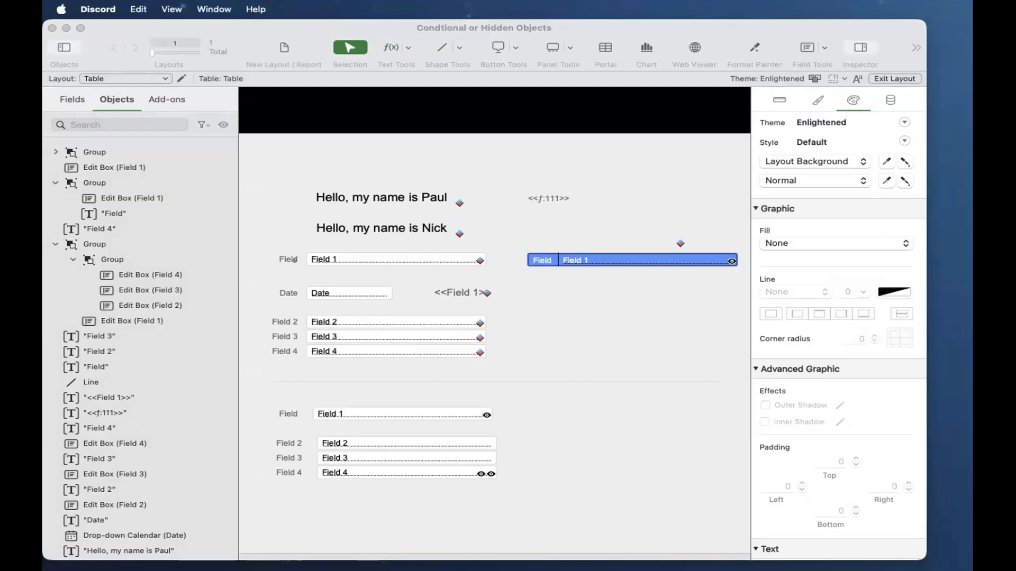
drag(971, 49, 375, 30)
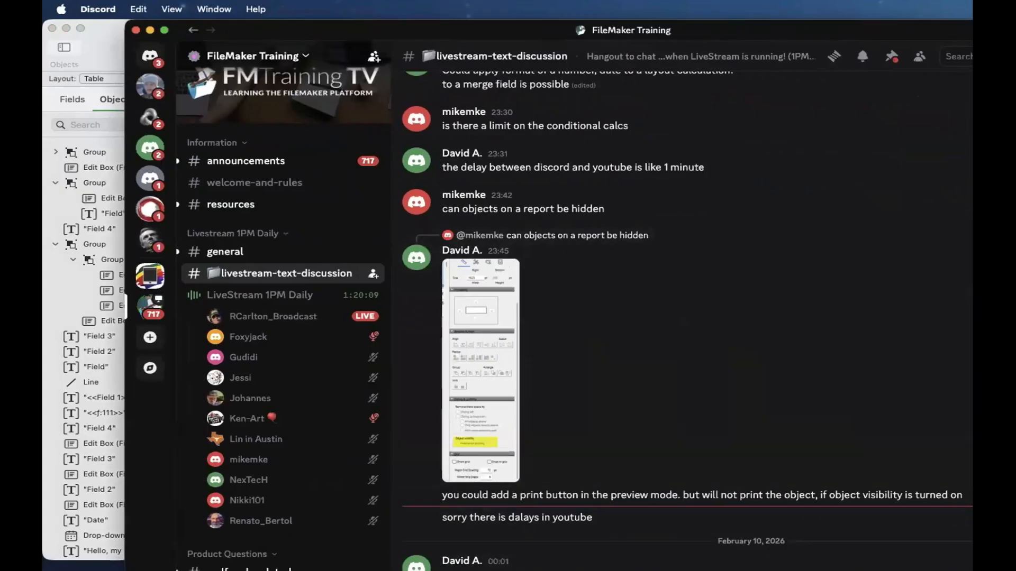
drag(1015, 570, 994, 538)
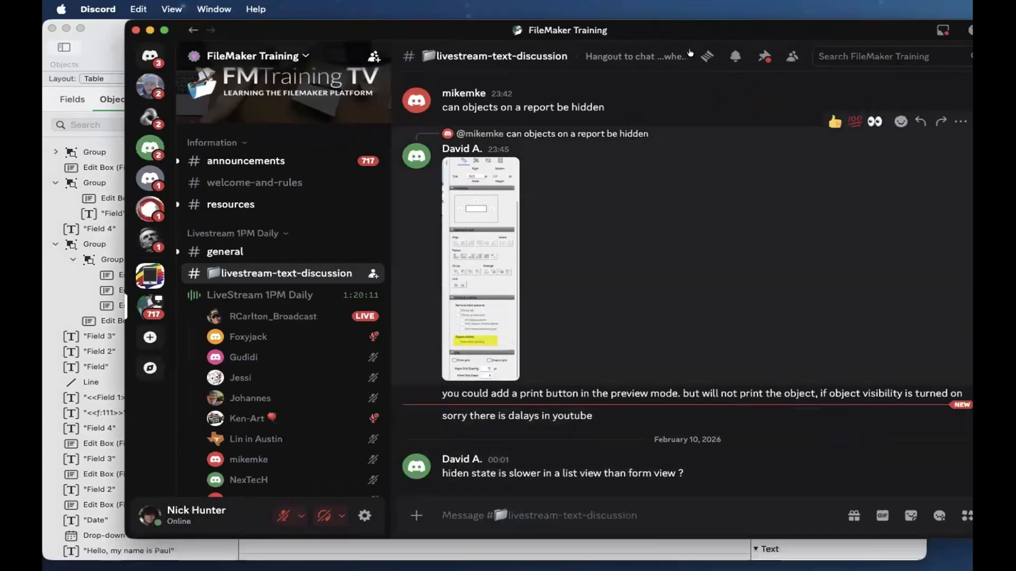
drag(654, 27, 1015, 52)
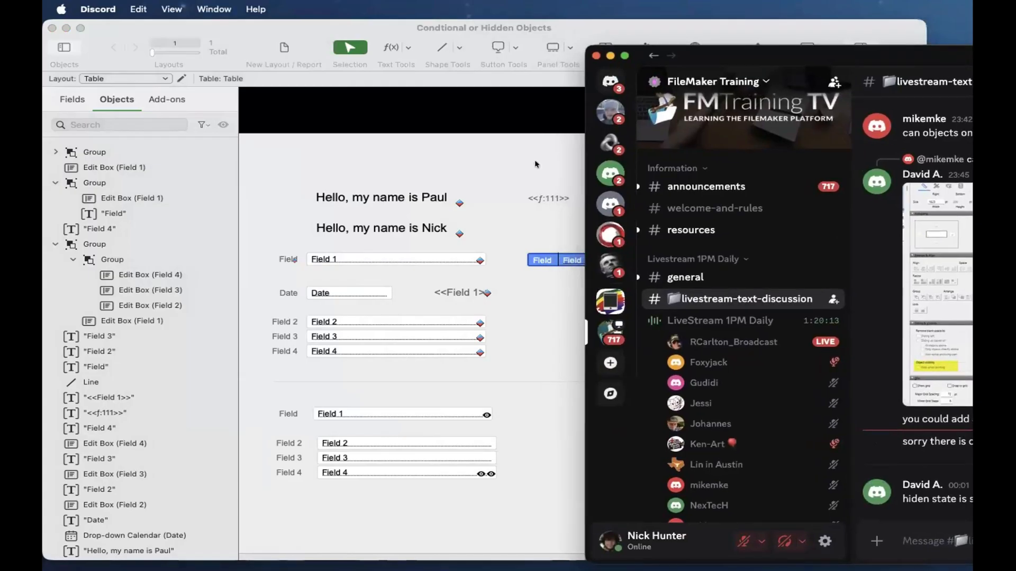
Switch back to FileMaker Pro, show the layout in Browse mode and widen the window.
click(391, 139)
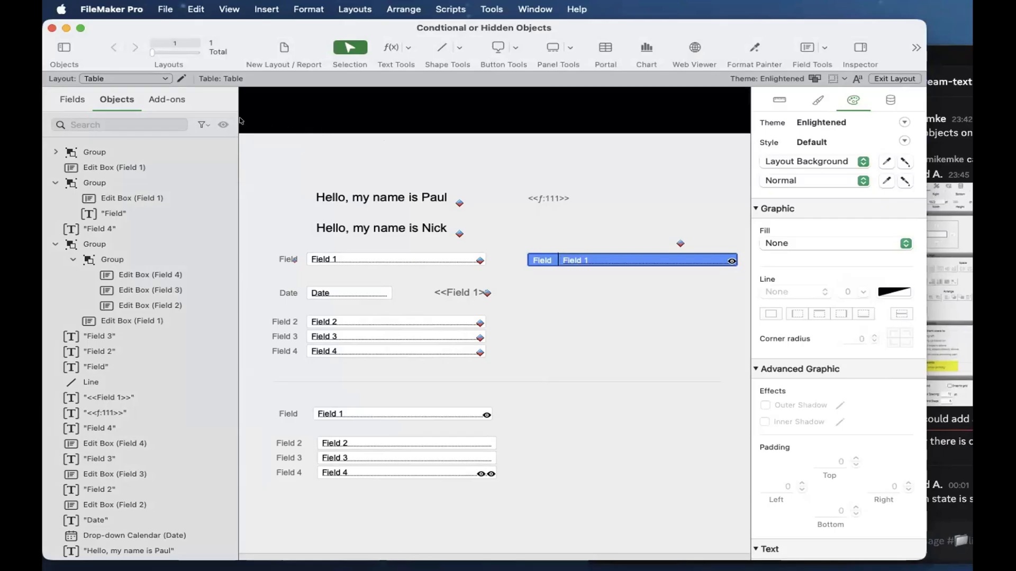
drag(237, 120, 201, 121)
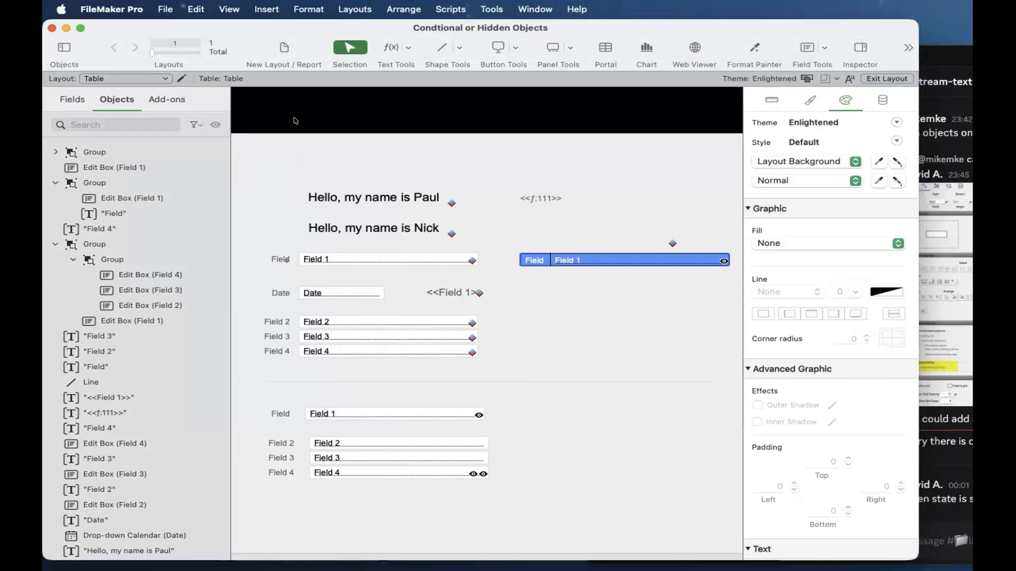
key(super+b)
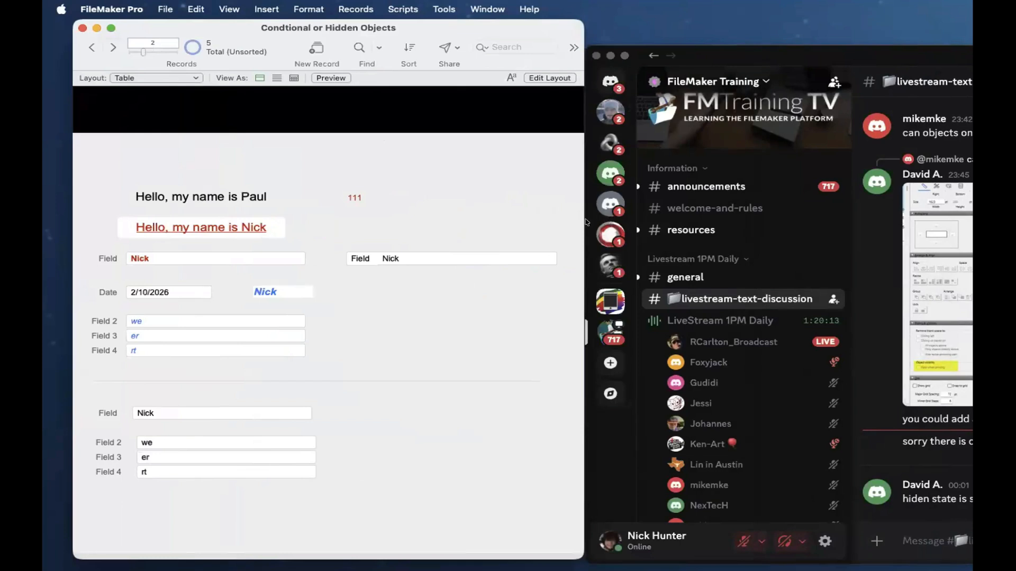
drag(584, 220, 864, 226)
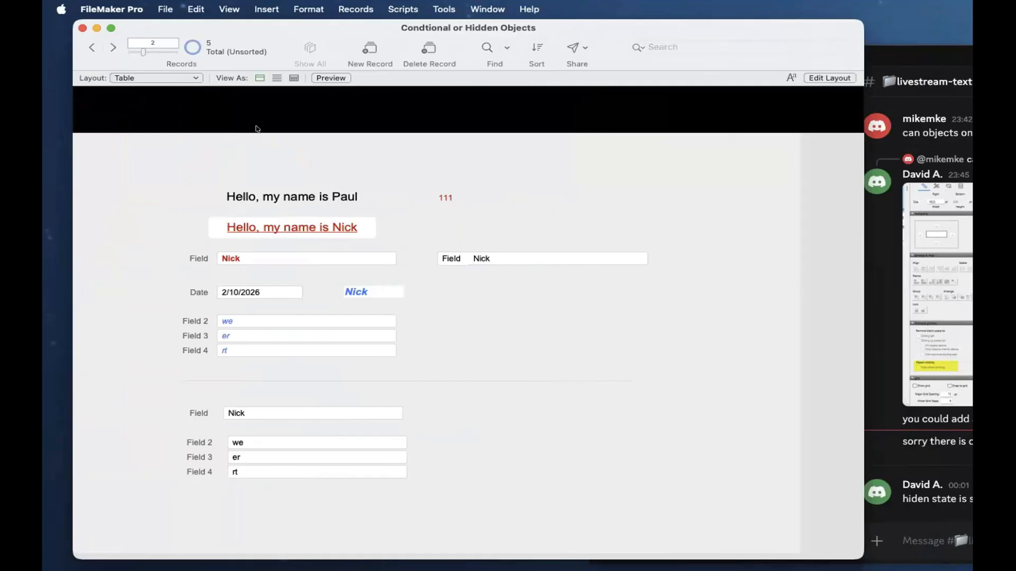
Flip forward and backward through the records in Form view to compare how their objects are formatted and hidden.
click(116, 47)
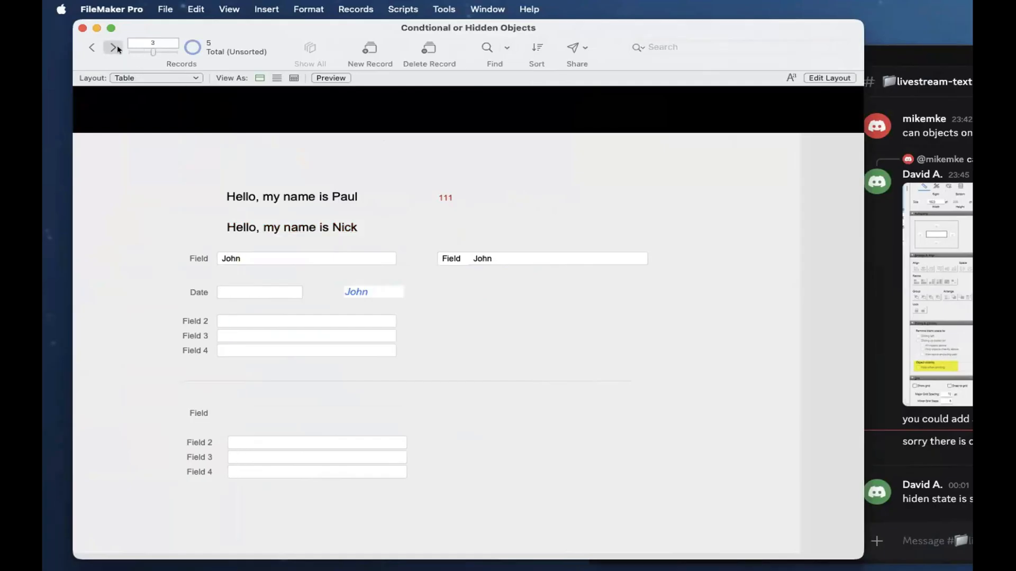
click(116, 47)
click(117, 46)
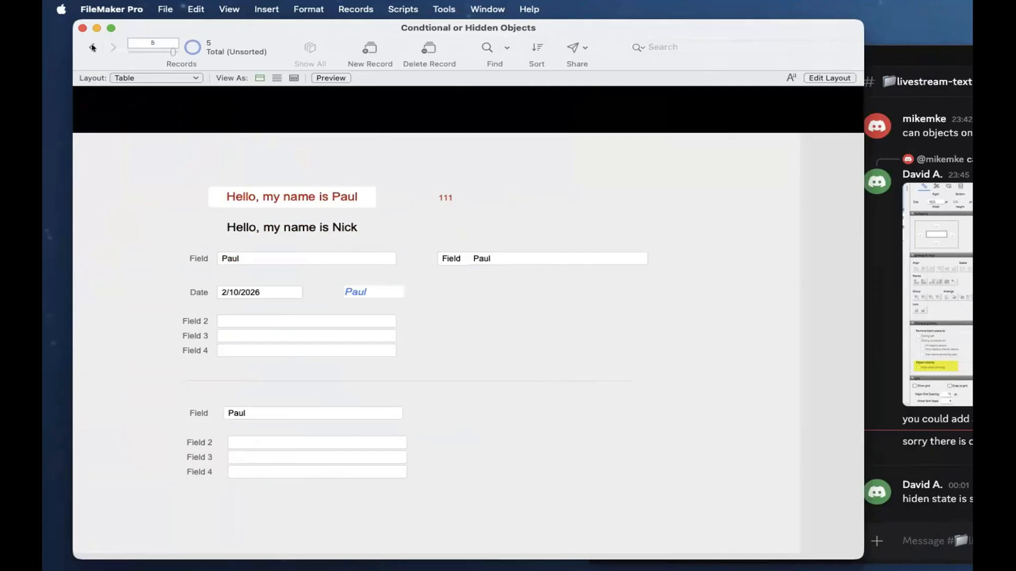
click(92, 47)
click(92, 47)
click(92, 47)
click(92, 47)
click(105, 47)
click(105, 47)
click(104, 47)
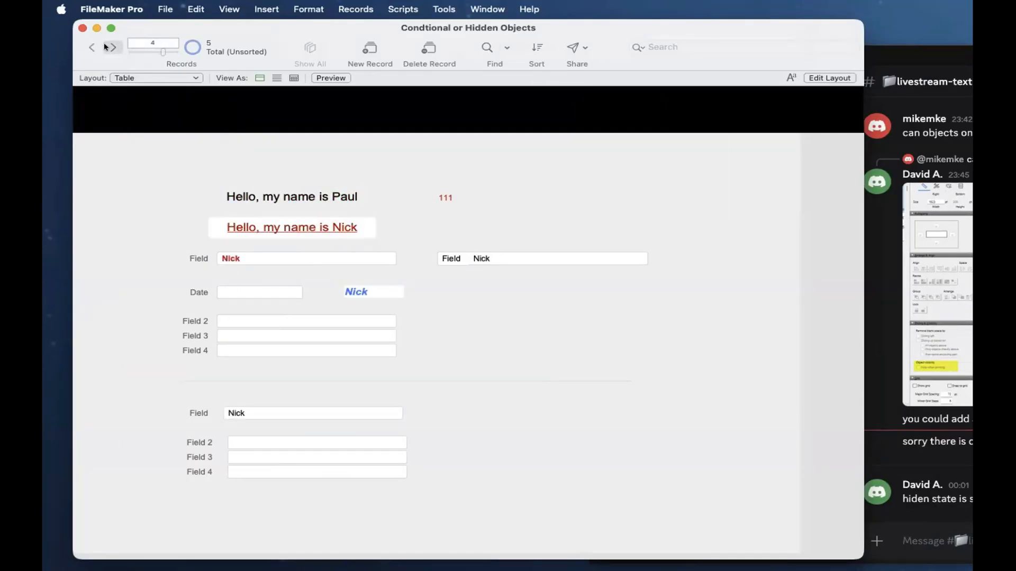
Show the records in Table view and step through the Field 1 cells of all five records to check their conditional formatting.
click(292, 78)
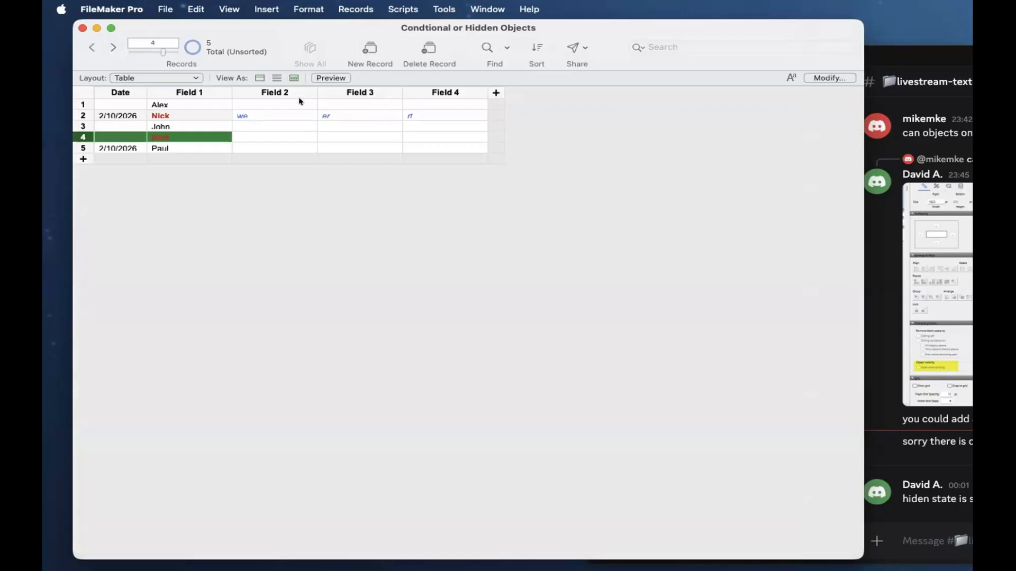
click(210, 106)
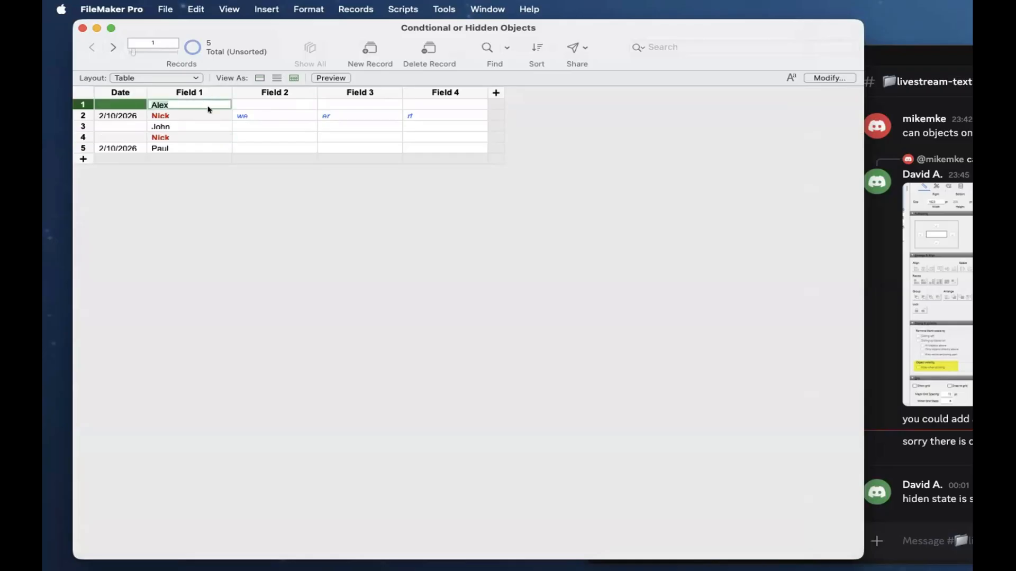
click(209, 116)
click(207, 127)
click(206, 136)
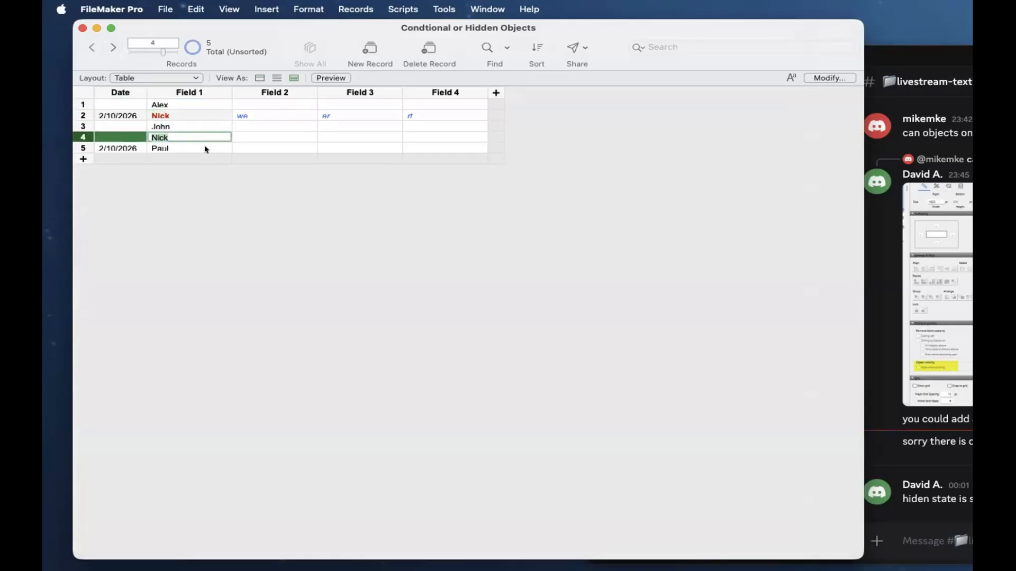
click(204, 147)
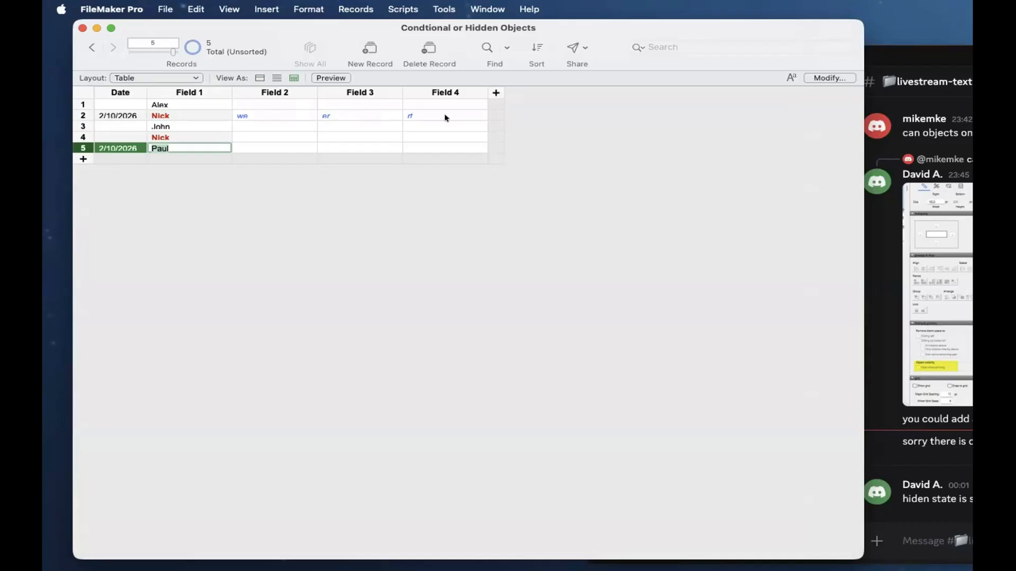
Compare the last record in Form view with its formatting in Table view.
click(254, 78)
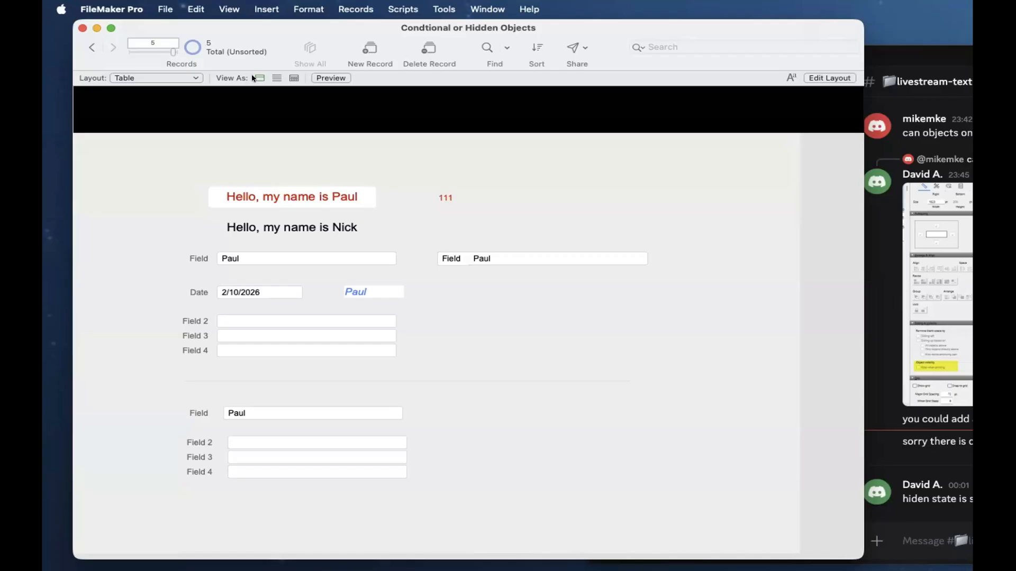
click(291, 78)
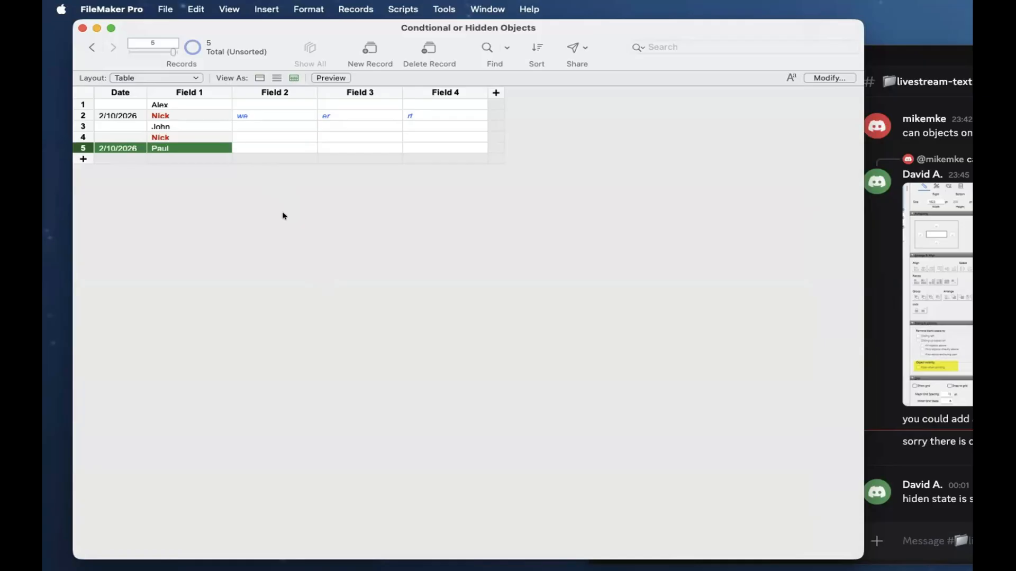
Switch to Discord, move its window over the FileMaker Pro window, and read the livestream-text-discussion messages alongside the table.
drag(866, 59, 795, 46)
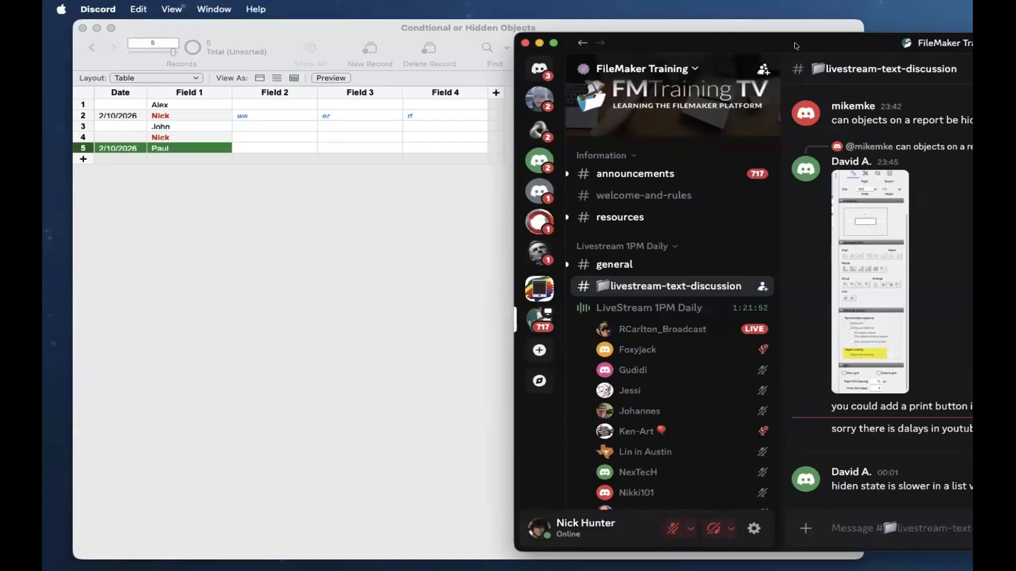
click(346, 216)
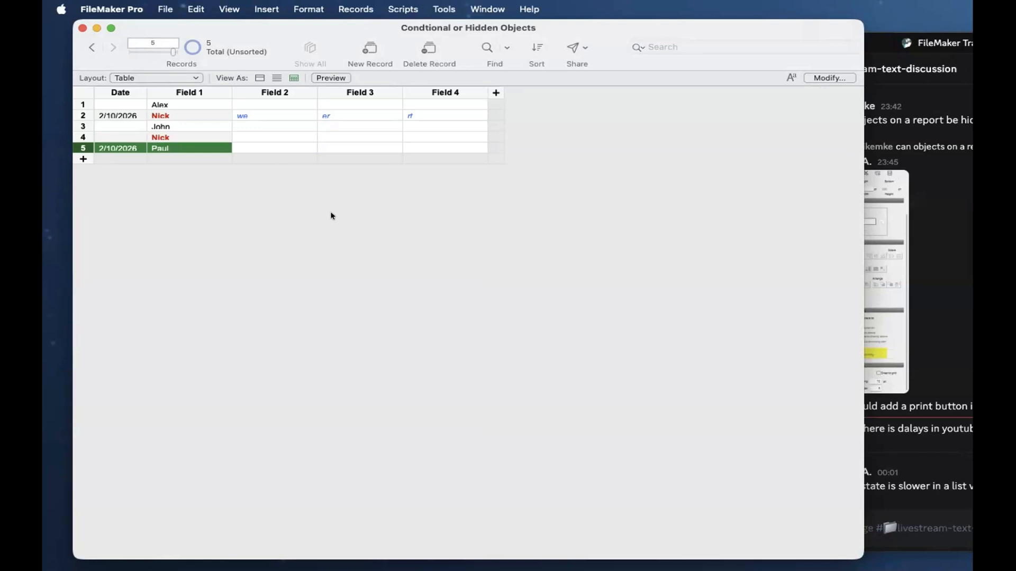
click(914, 243)
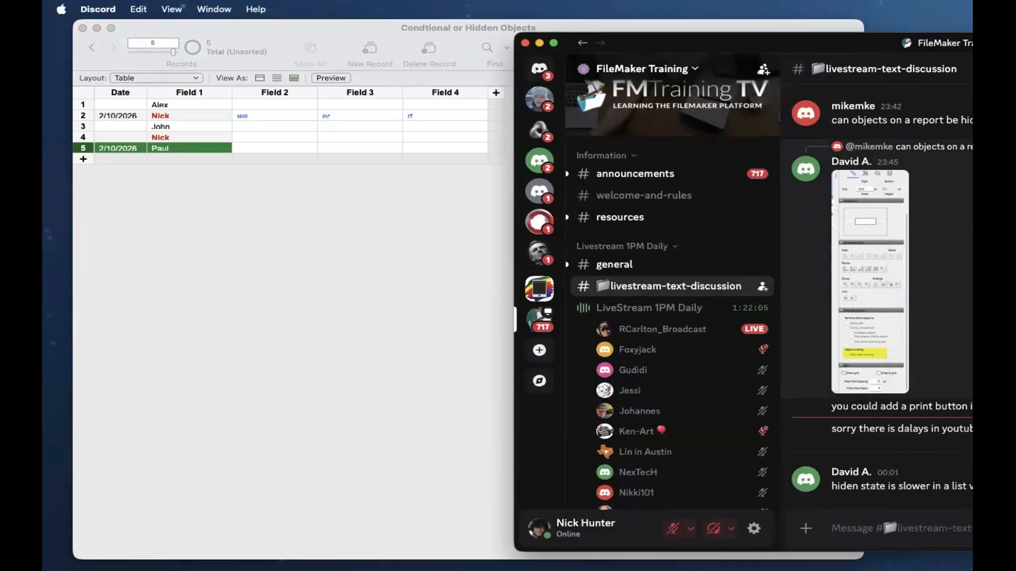